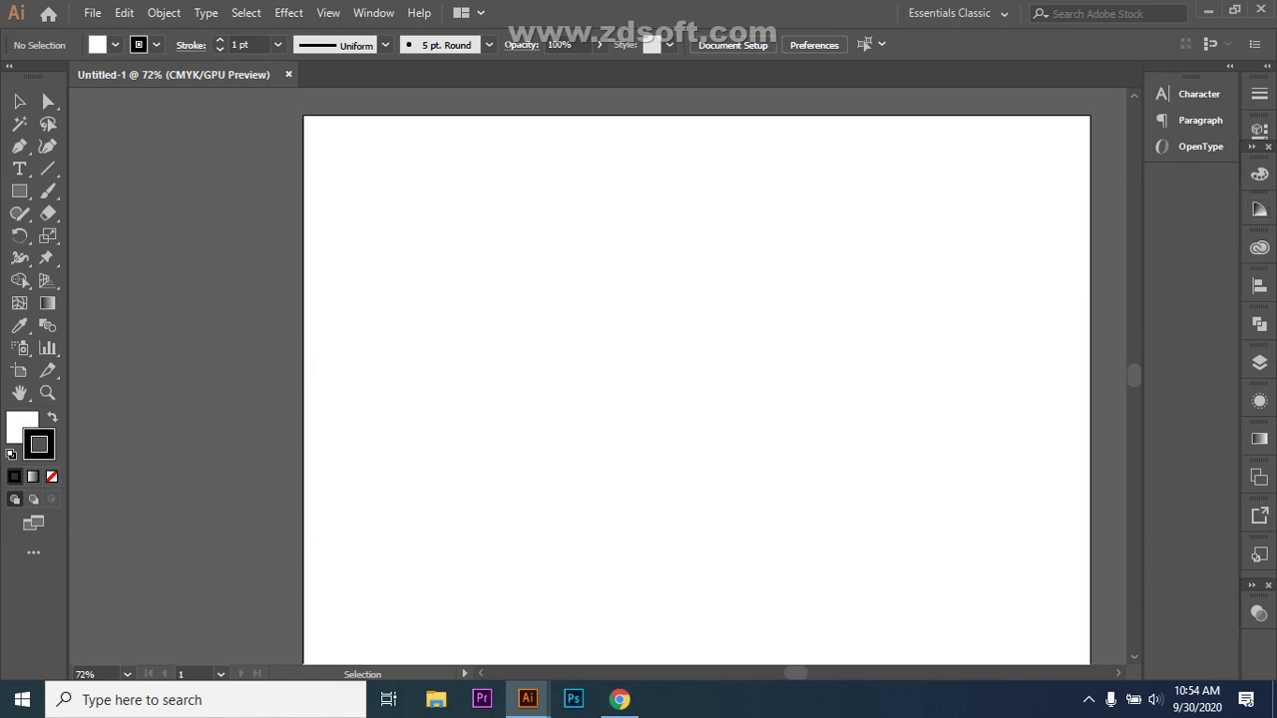
{"action": "mouse_move", "coordinate": [528, 699]}
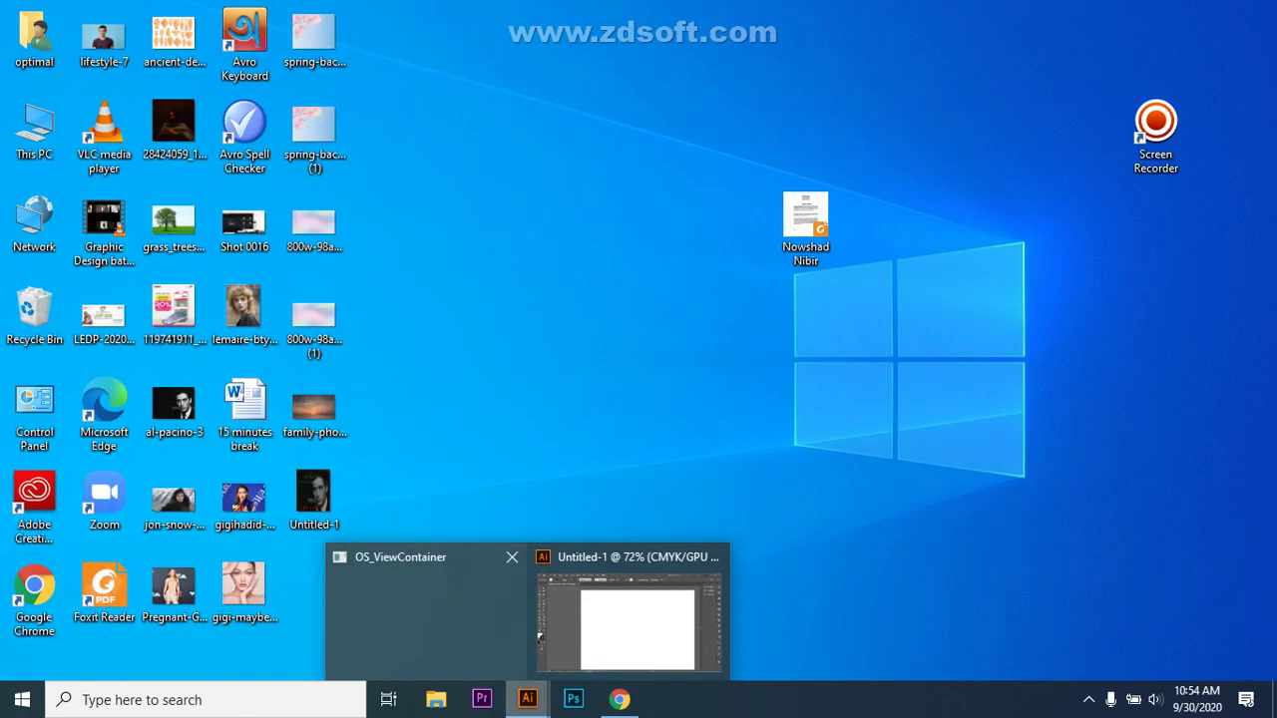
{"action": "left_click", "coordinate": [628, 618]}
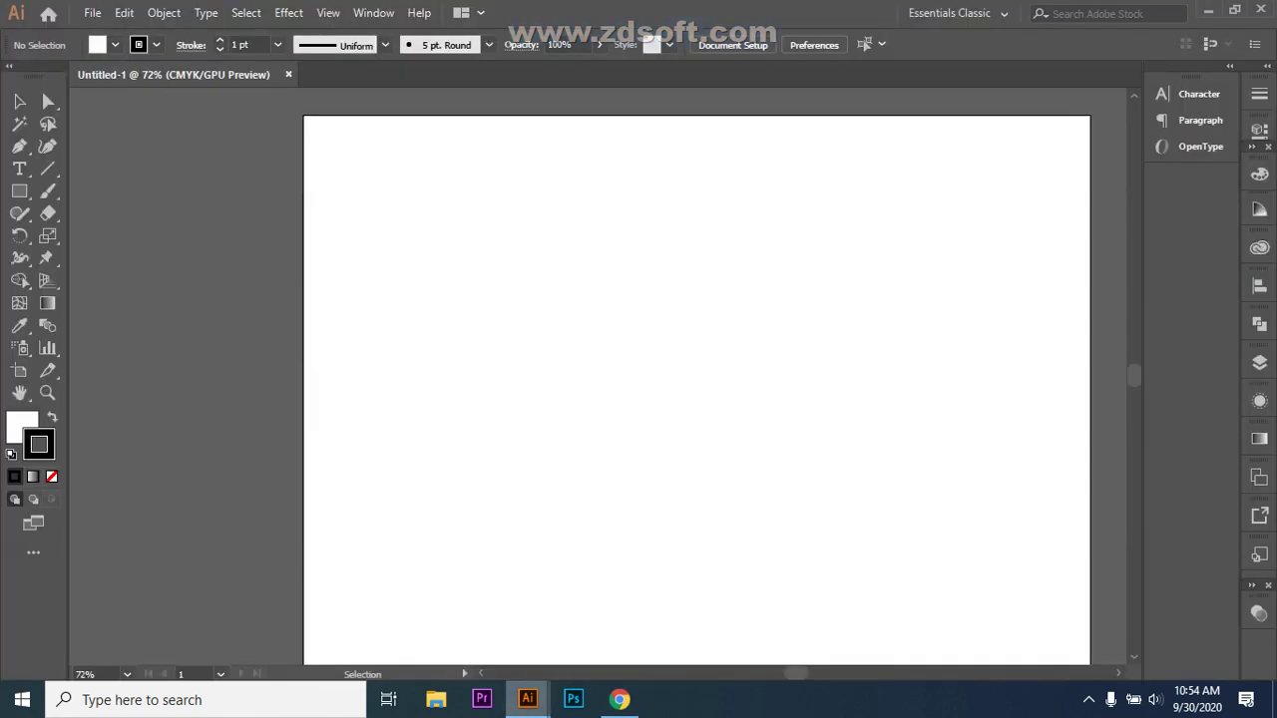
{"action": "mouse_move", "coordinate": [528, 699]}
{"action": "left_click", "coordinate": [426, 618]}
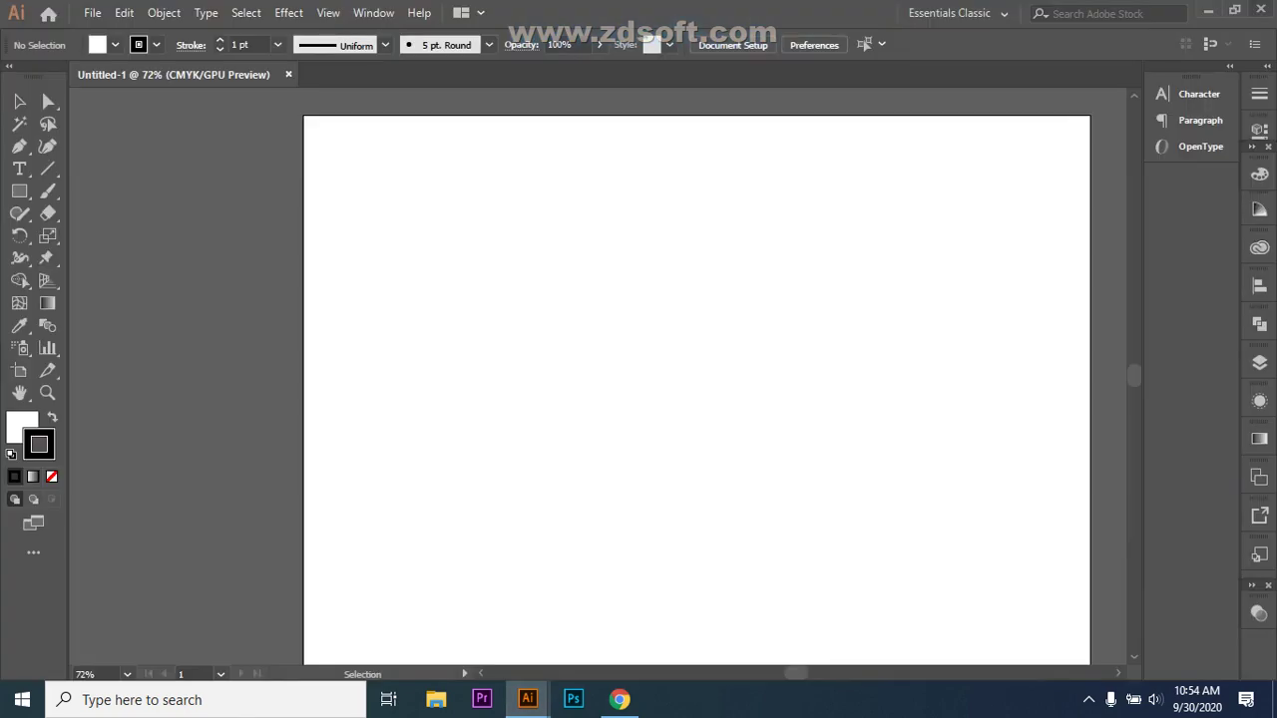
{"action": "left_click", "coordinate": [1208, 10]}
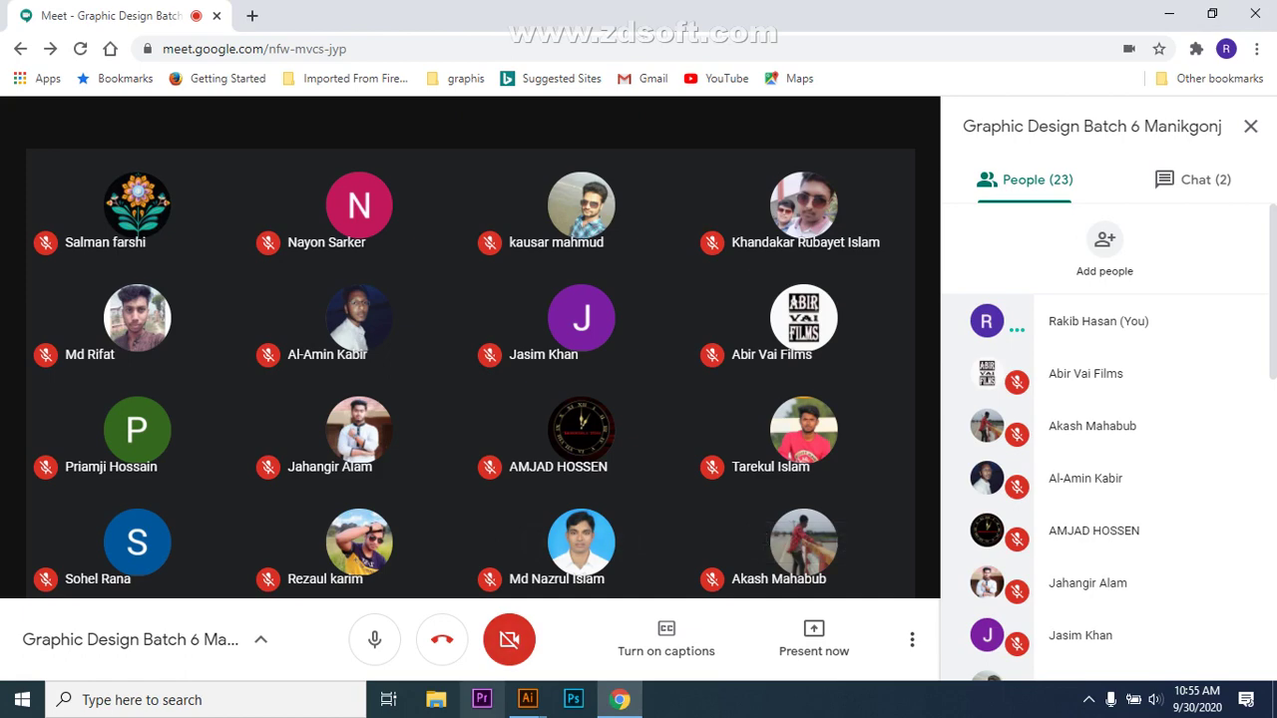
{"action": "mouse_move", "coordinate": [528, 699]}
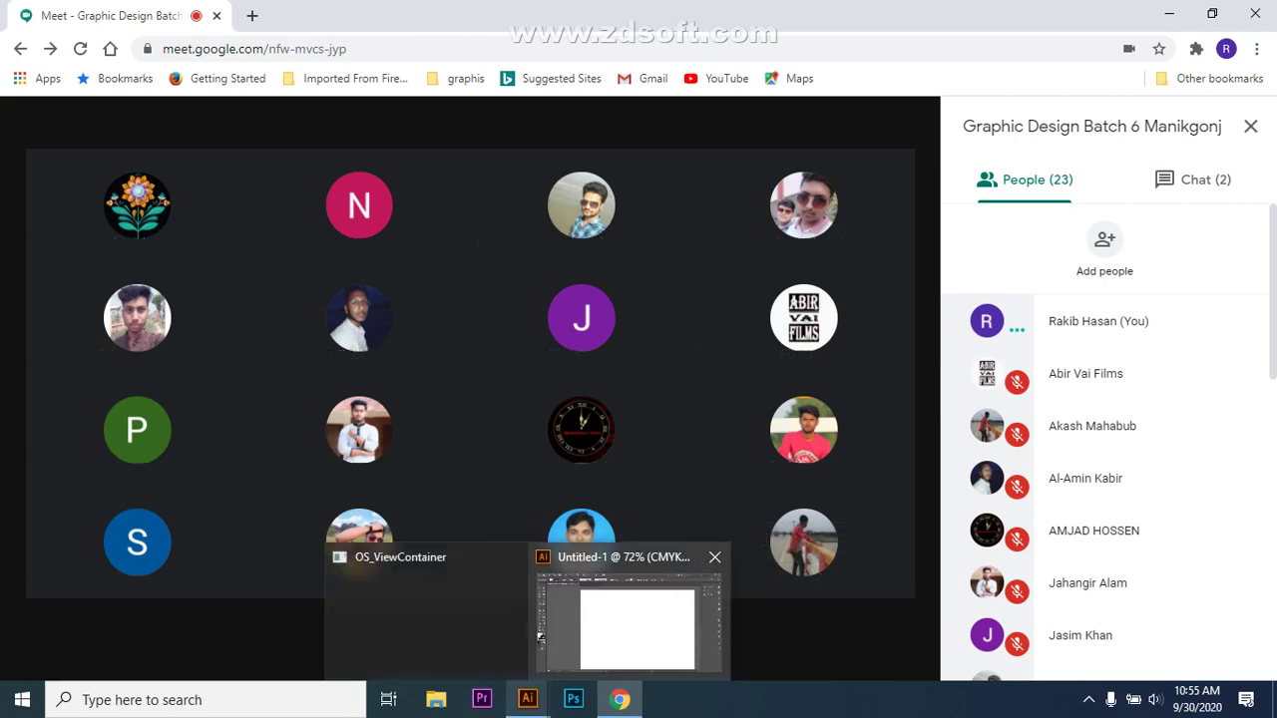
{"action": "left_click", "coordinate": [626, 618]}
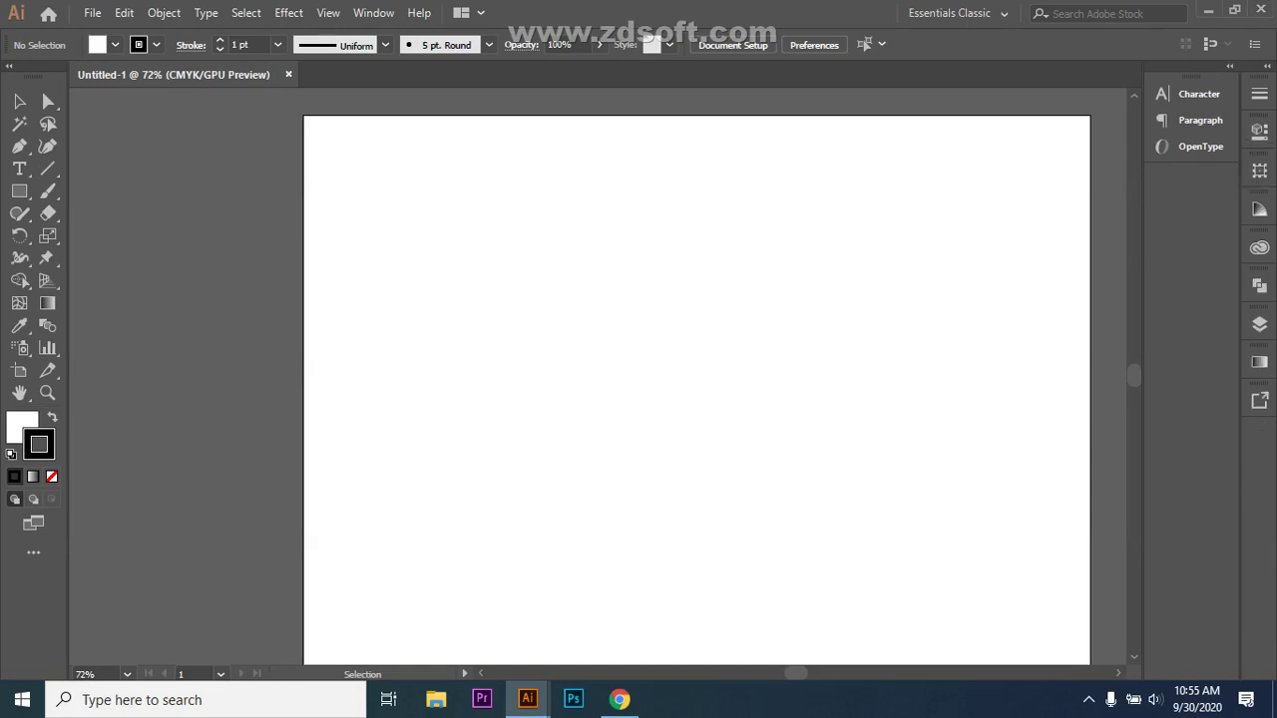
{"action": "left_click", "coordinate": [527, 699]}
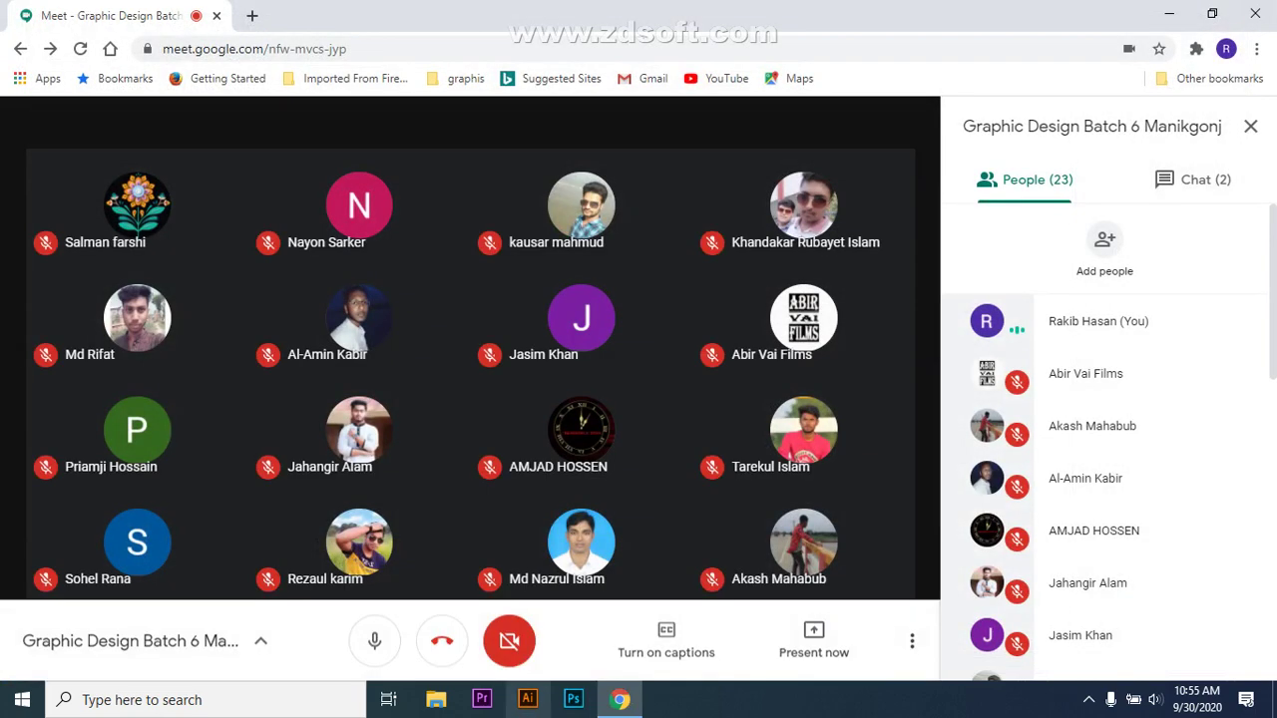
{"action": "left_click", "coordinate": [1088, 699]}
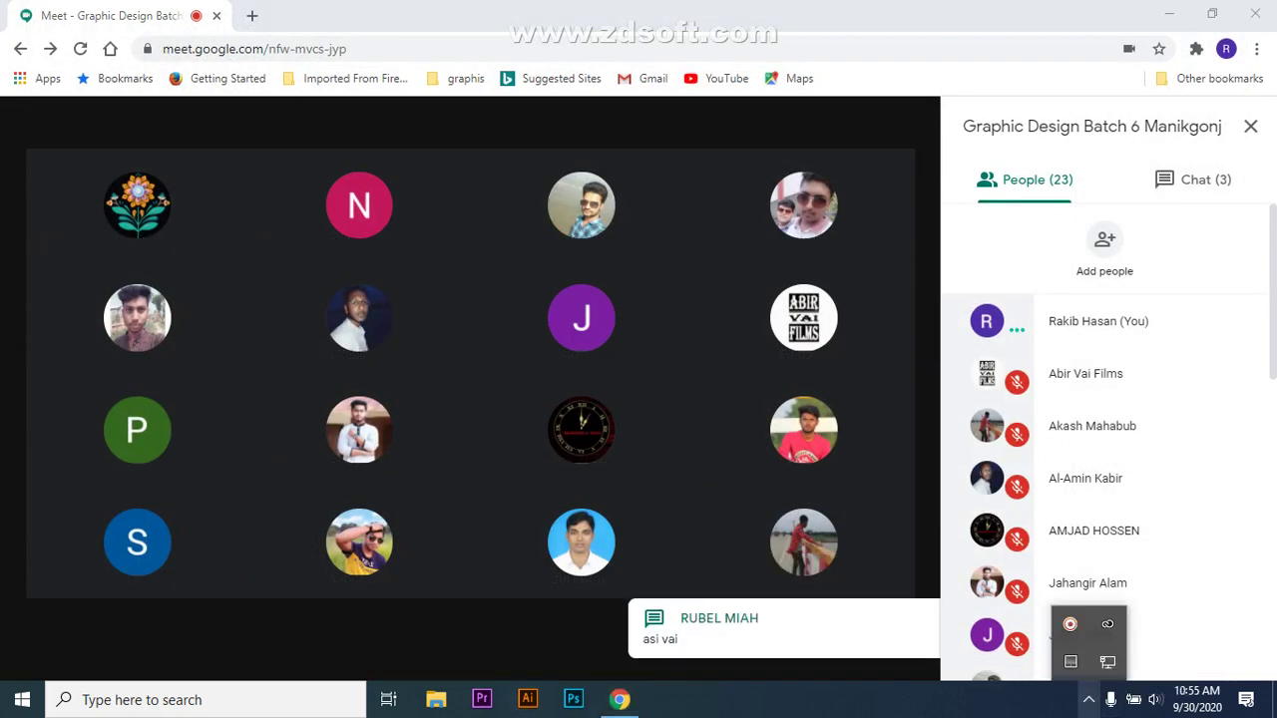
{"action": "left_click", "coordinate": [1088, 699]}
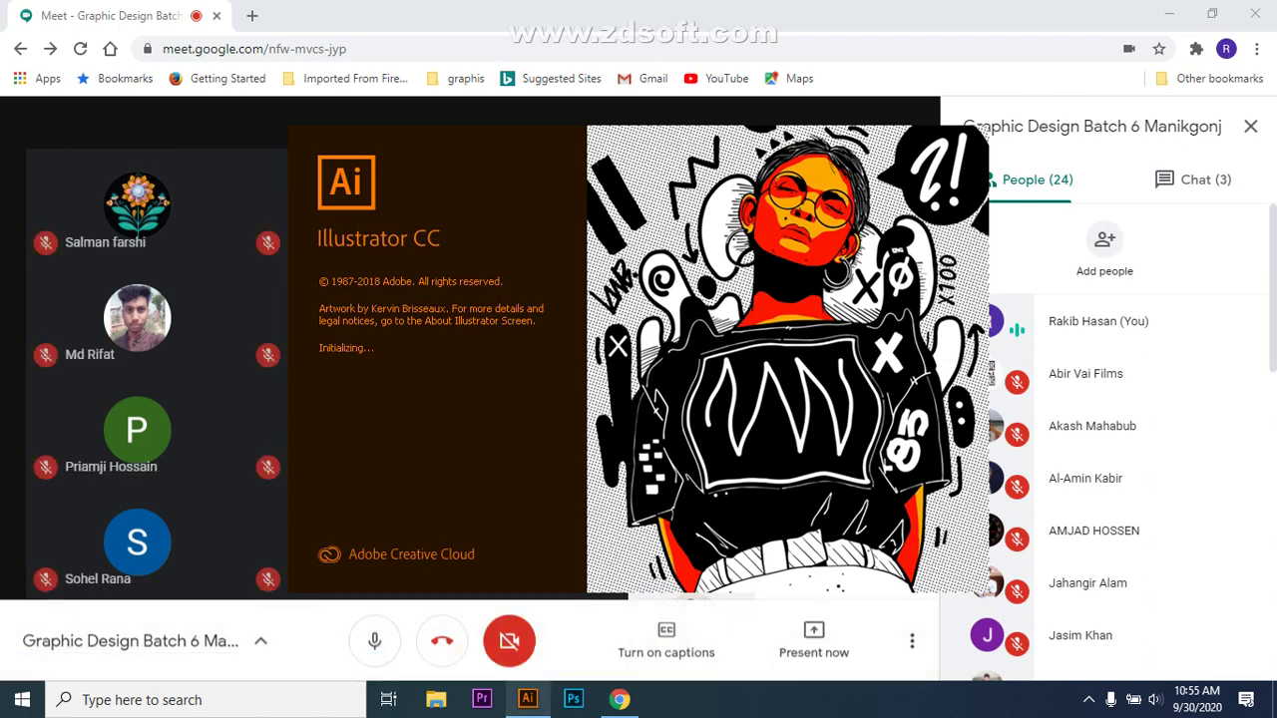
{"action": "mouse_move", "coordinate": [528, 699]}
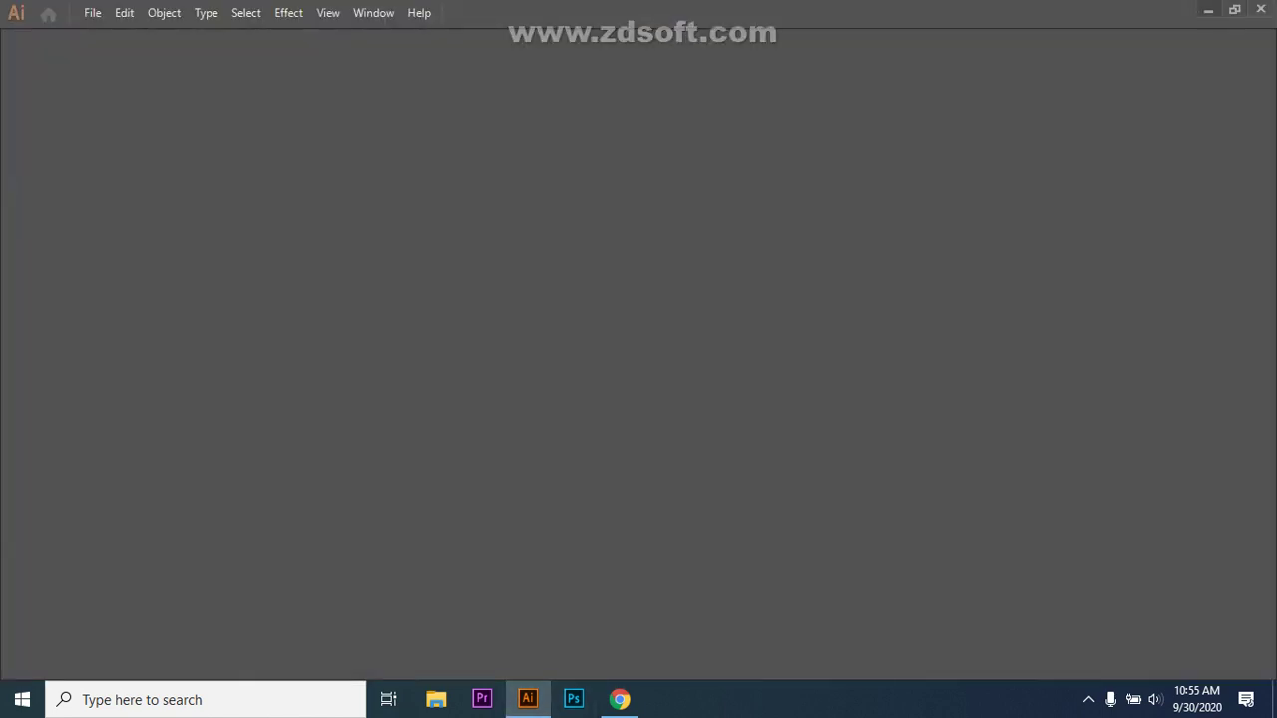
{"action": "left_click", "coordinate": [1208, 10]}
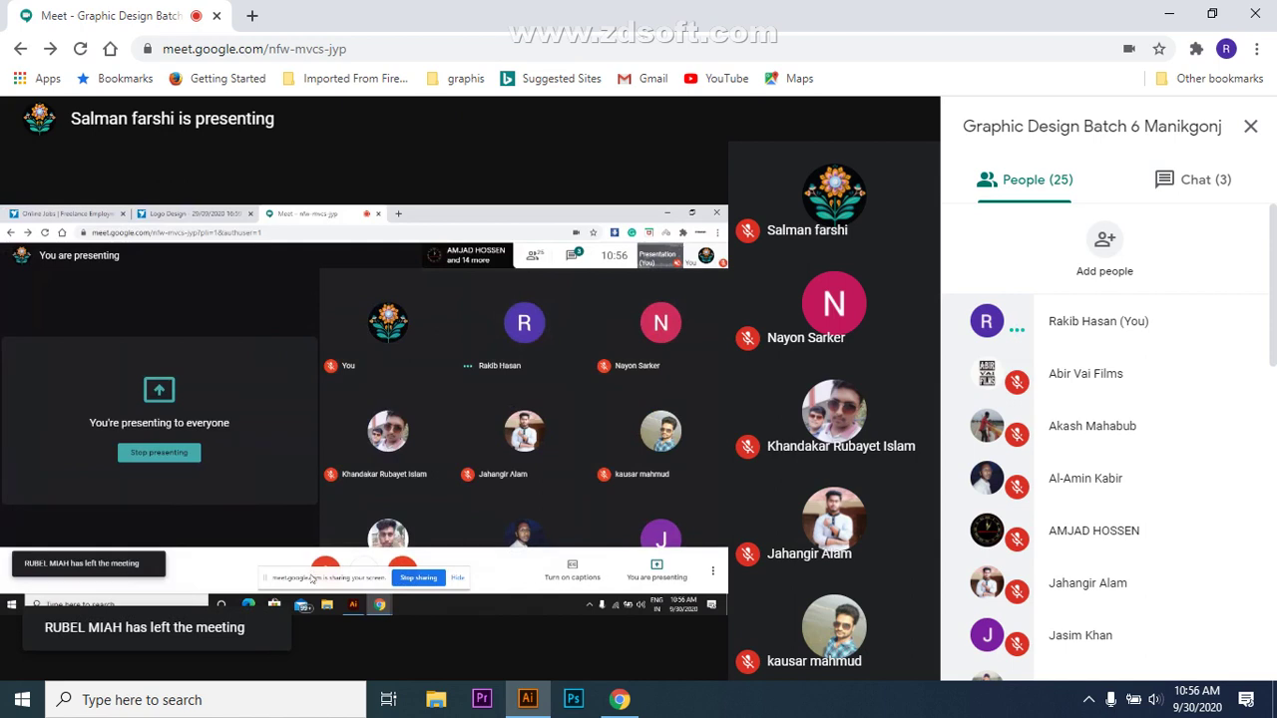
{"action": "mouse_move", "coordinate": [326, 558]}
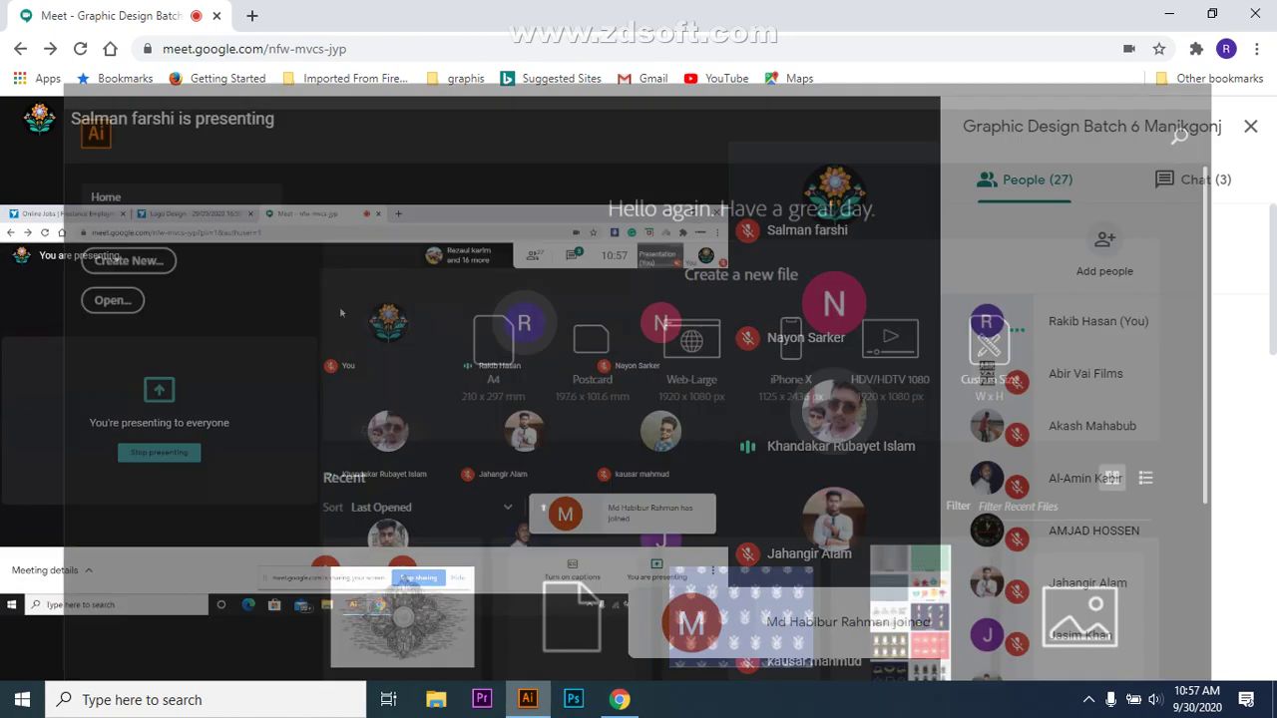
- Switch to Illustrator and create a new landscape A4 document of 297 x 210 mm
{"action": "left_click", "coordinate": [527, 700]}
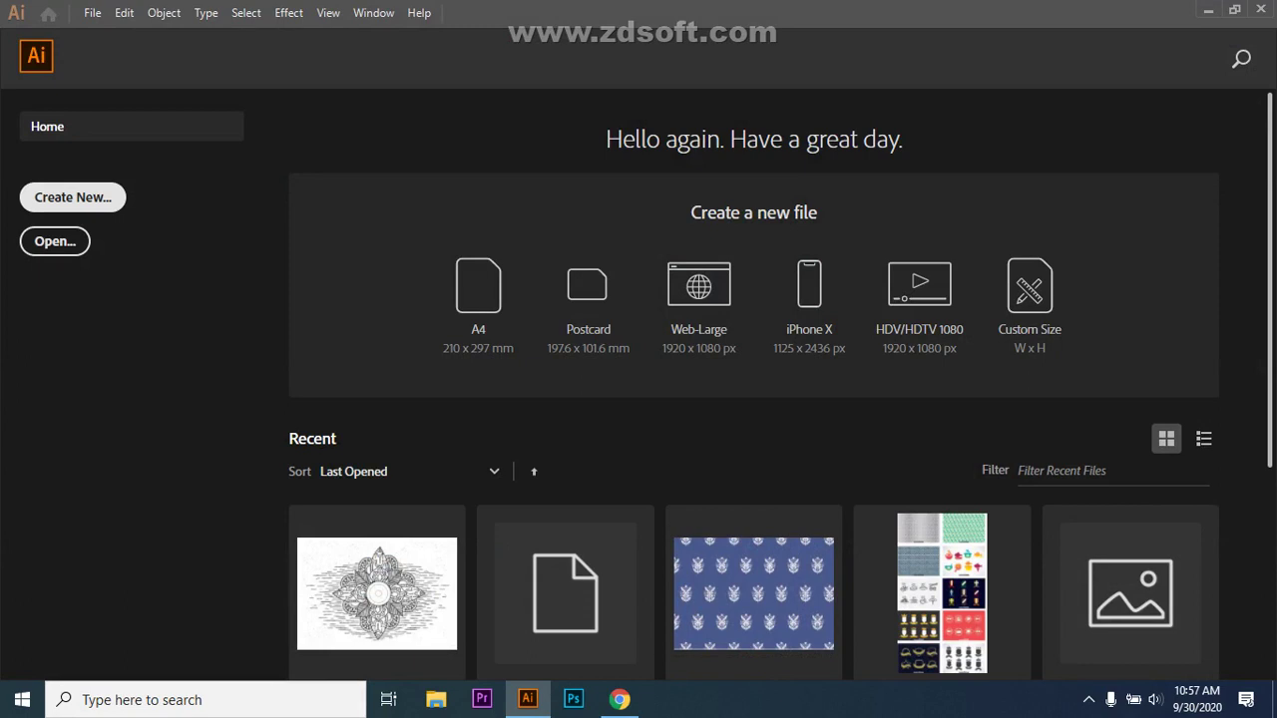
{"action": "left_click", "coordinate": [73, 196]}
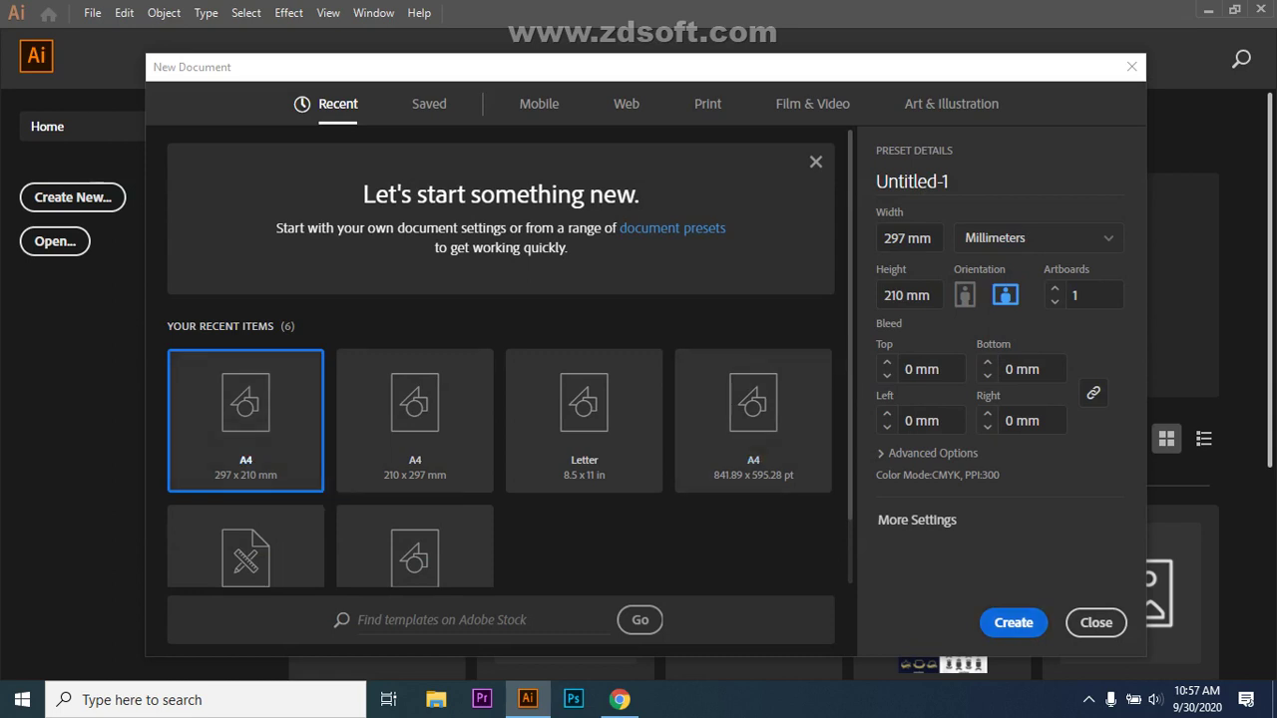
{"action": "left_click", "coordinate": [1013, 622]}
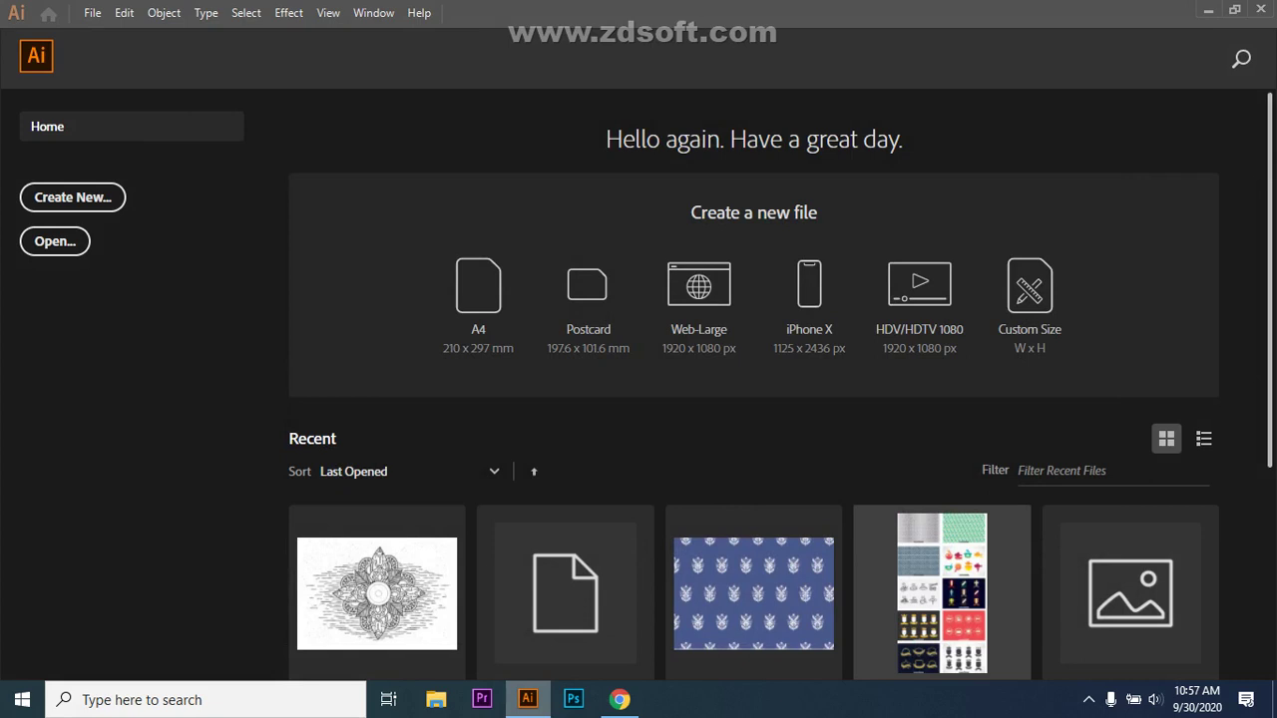
- Switch to the Google Meet call in Chrome and present the Untitled-1 Illustrator window to the participants
{"action": "mouse_move", "coordinate": [528, 699]}
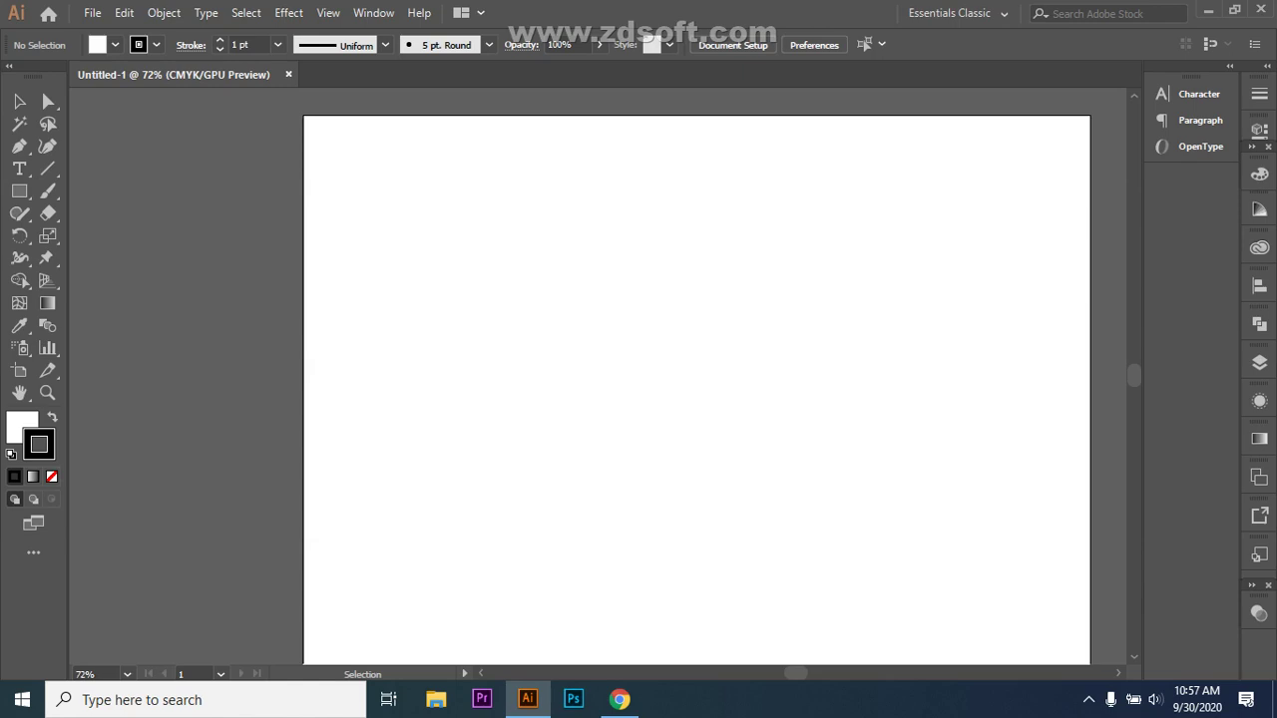
{"action": "left_click", "coordinate": [619, 699]}
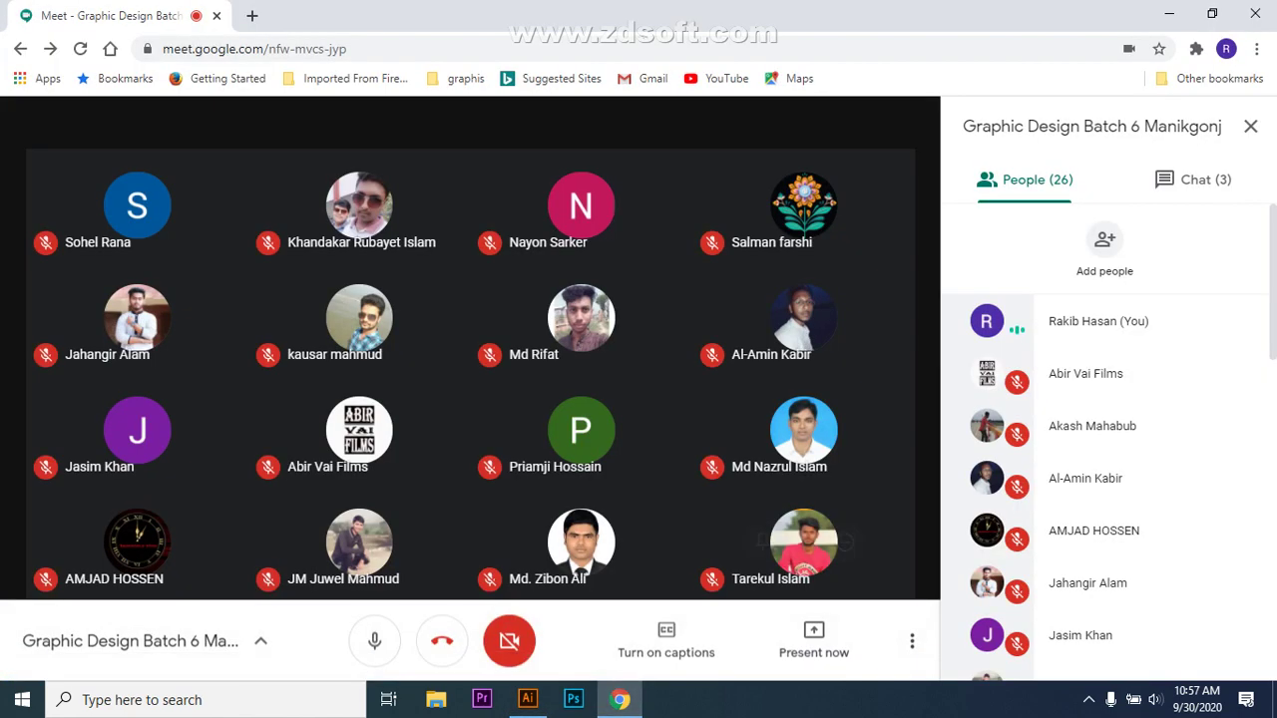
{"action": "left_click", "coordinate": [814, 640]}
{"action": "left_click", "coordinate": [776, 512]}
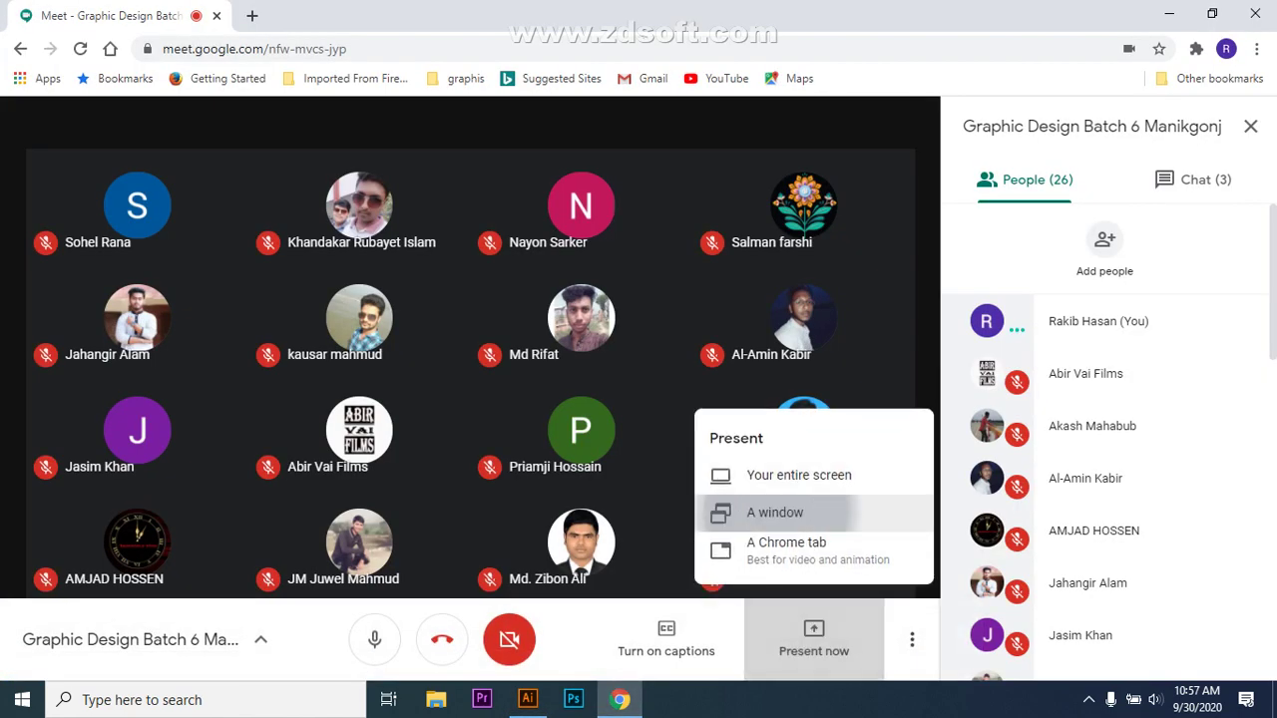
{"action": "left_click", "coordinate": [622, 207]}
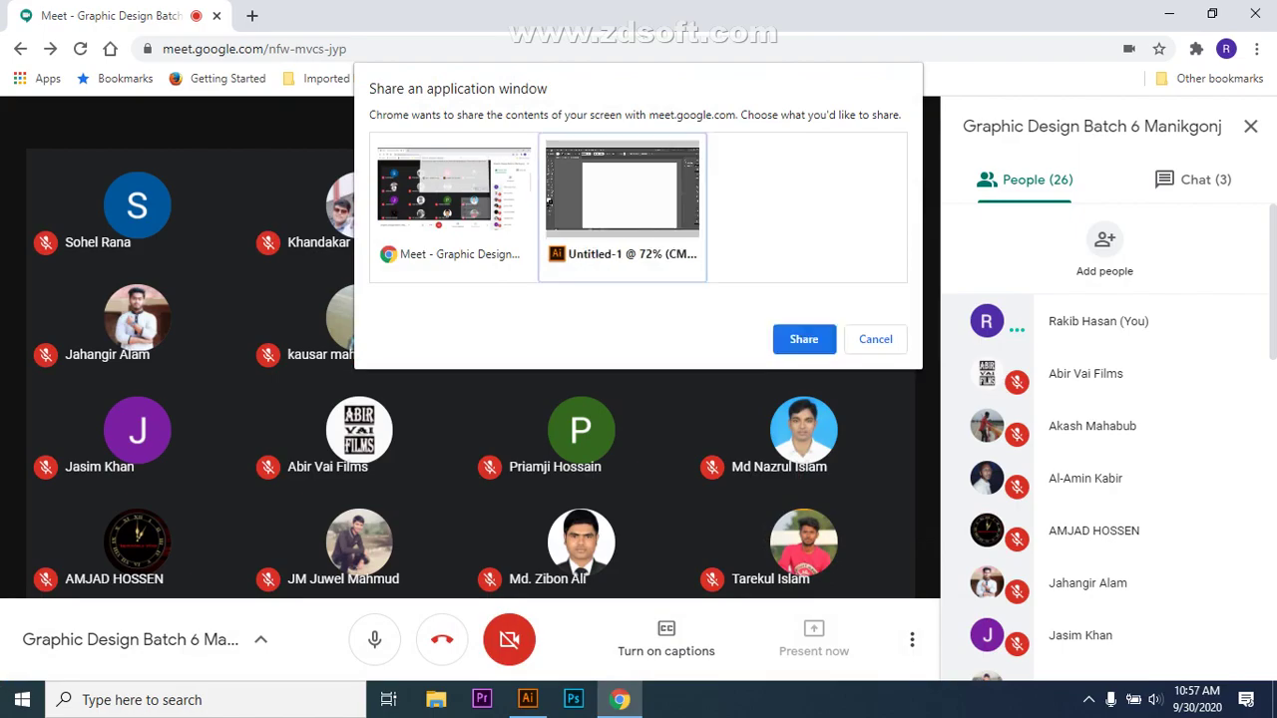
{"action": "left_click", "coordinate": [804, 340]}
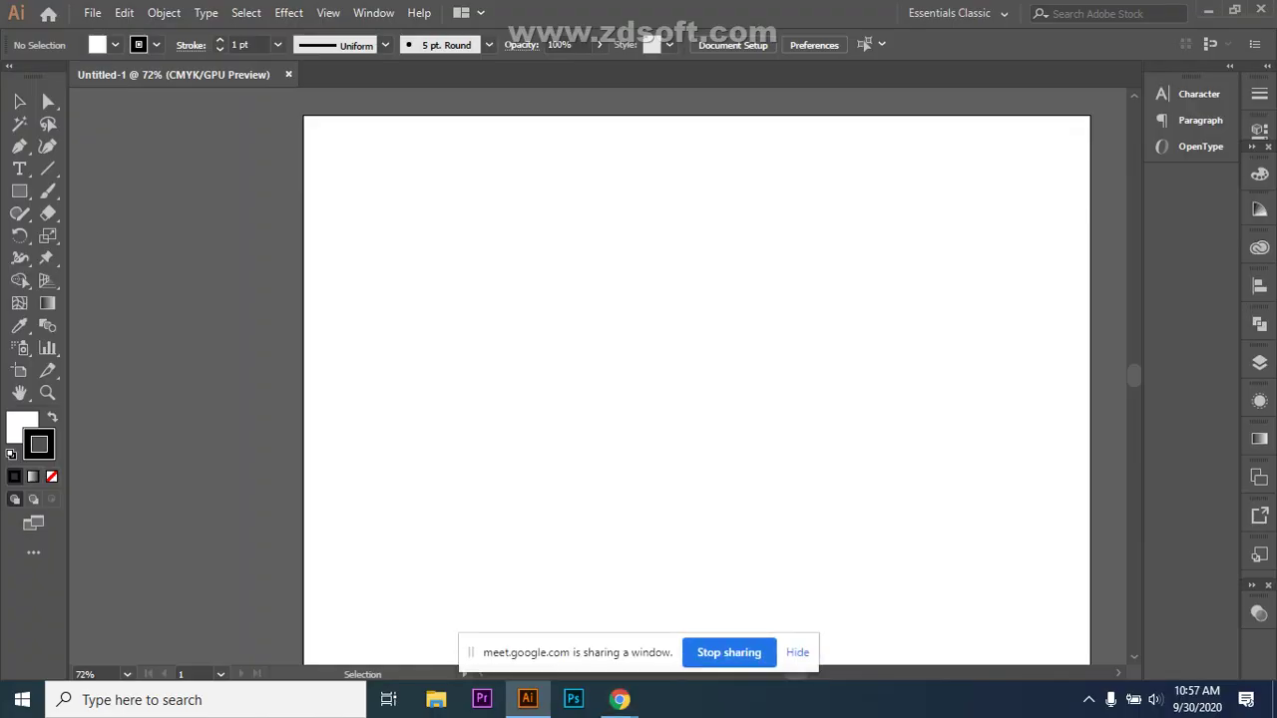
- Draw a rectangle in the upper-left area of the artboard and give it a black fill with no stroke
{"action": "left_click", "coordinate": [21, 283]}
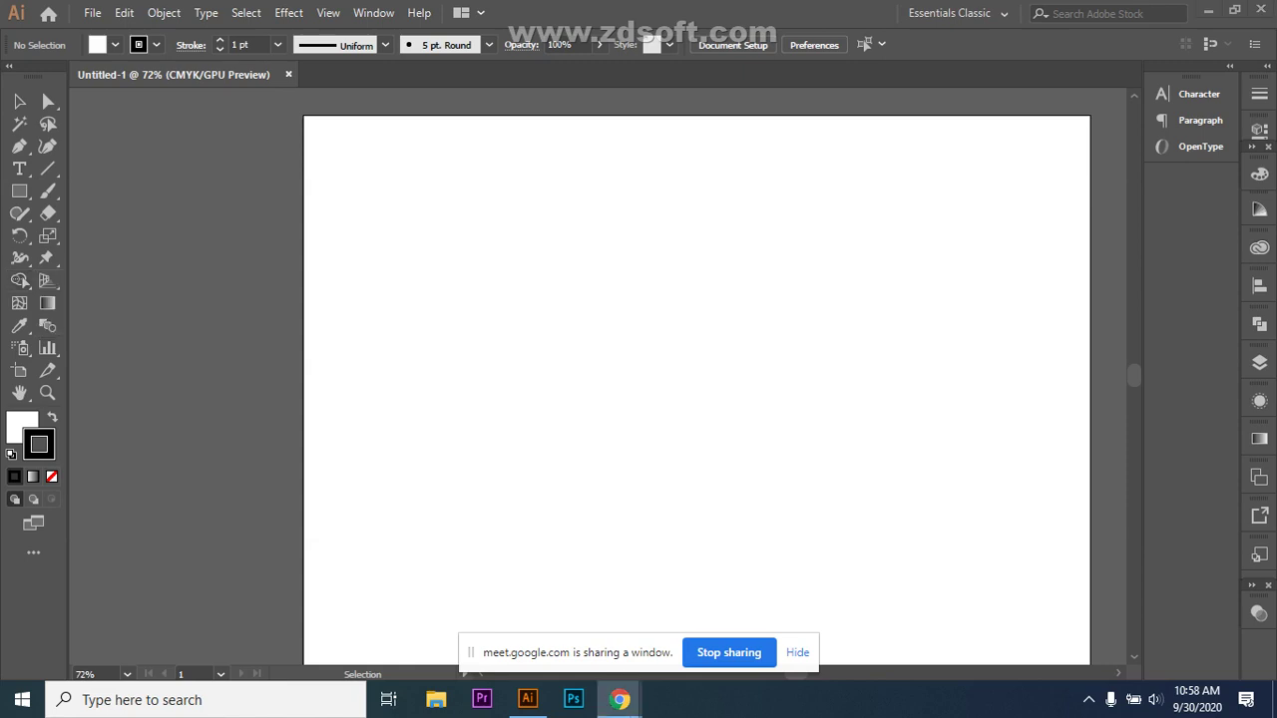
{"action": "left_click", "coordinate": [19, 191]}
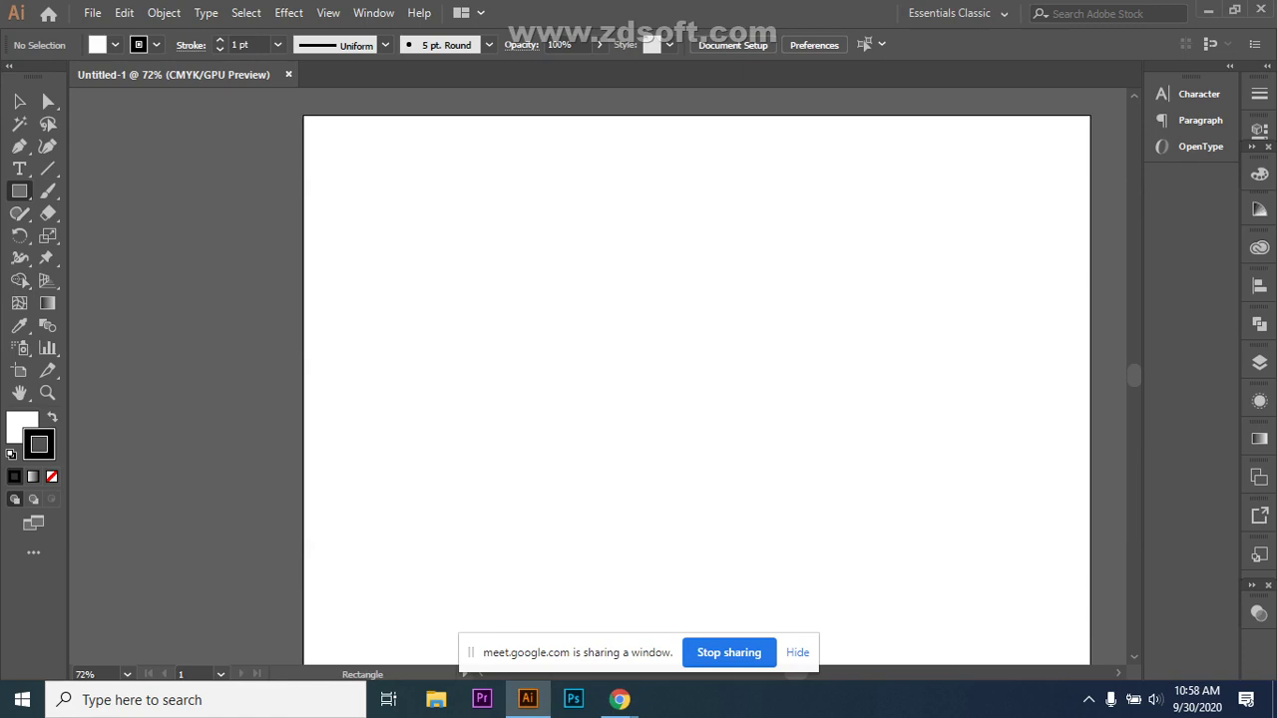
{"action": "left_click_drag", "start_coordinate": [406, 256], "coordinate": [603, 393]}
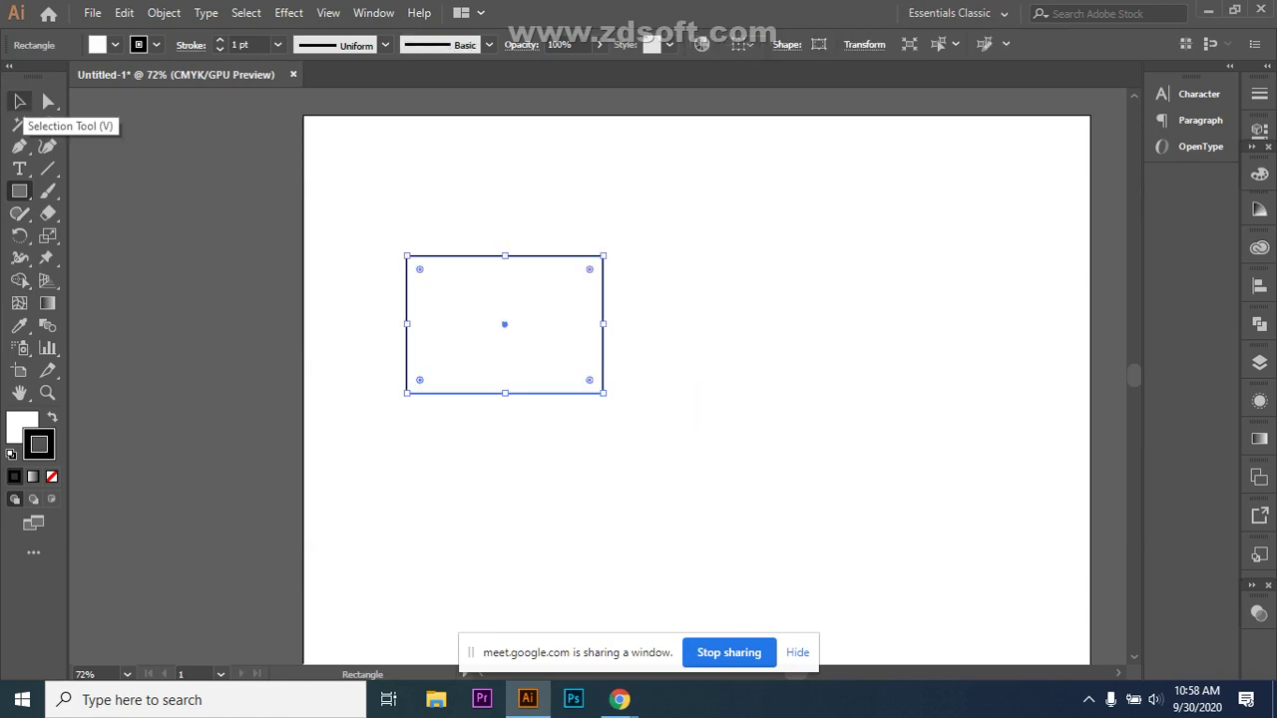
{"action": "left_click", "coordinate": [52, 417]}
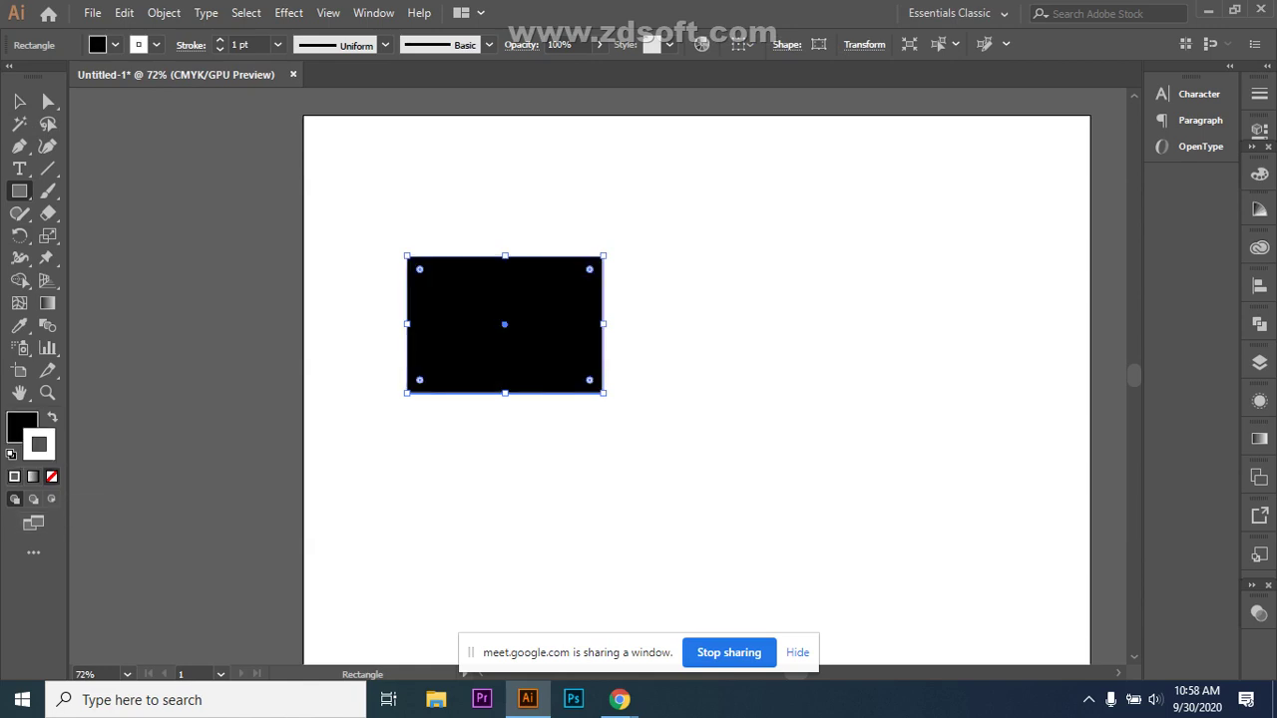
{"action": "left_click", "coordinate": [52, 476]}
- Duplicate the black rectangle diagonally down and to the right so the copy overlaps the original's lower-right corner
{"action": "left_click", "coordinate": [19, 101]}
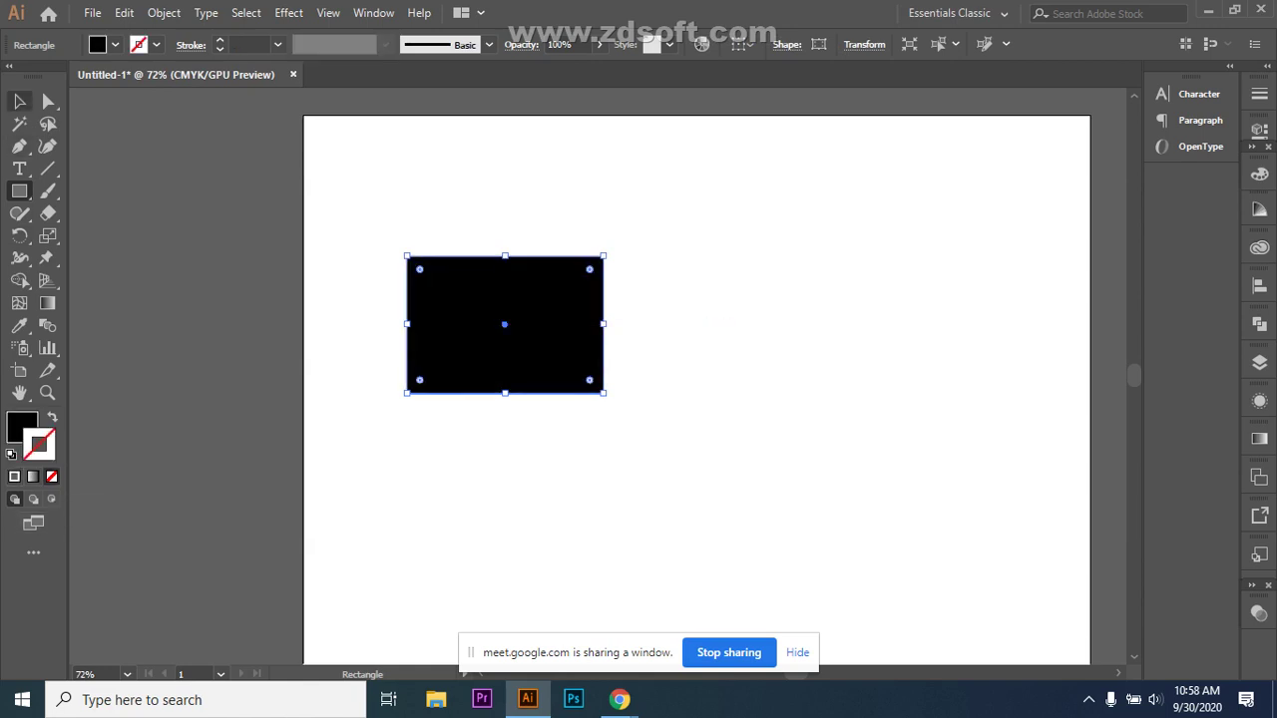
{"action": "left_click", "coordinate": [19, 100]}
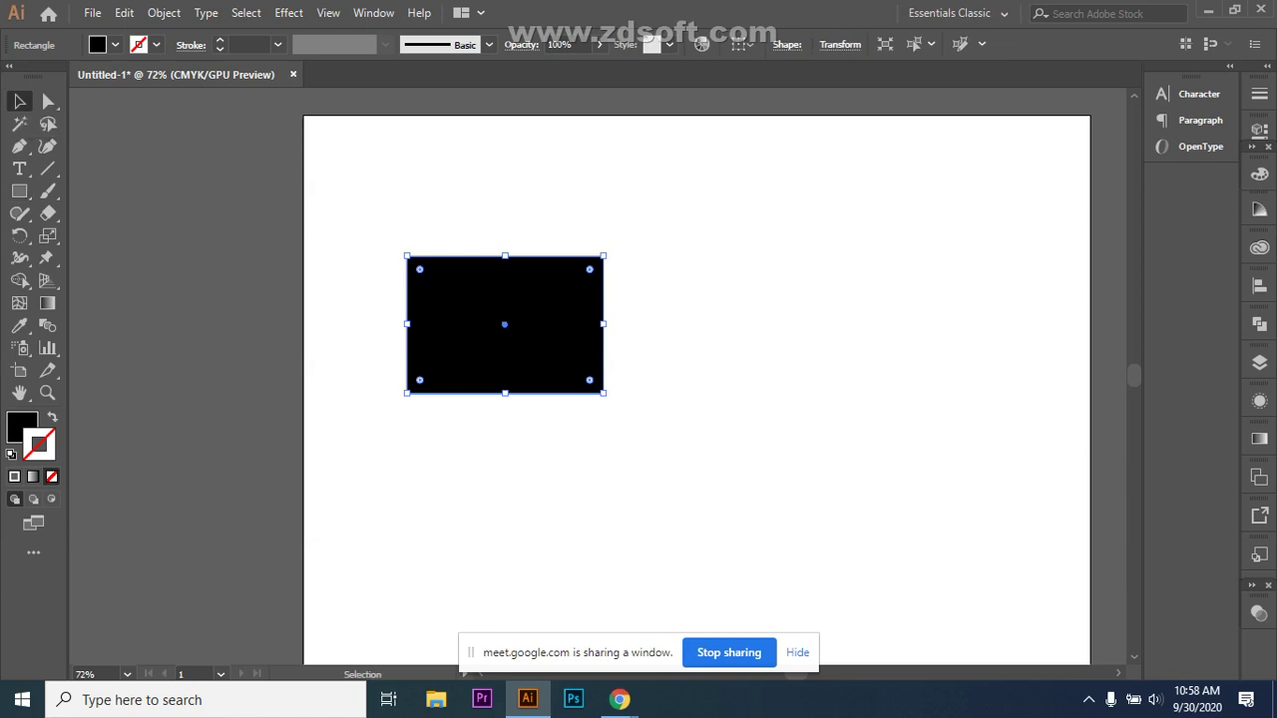
{"action": "left_click_drag", "start_coordinate": [534, 349], "coordinate": [650, 424]}
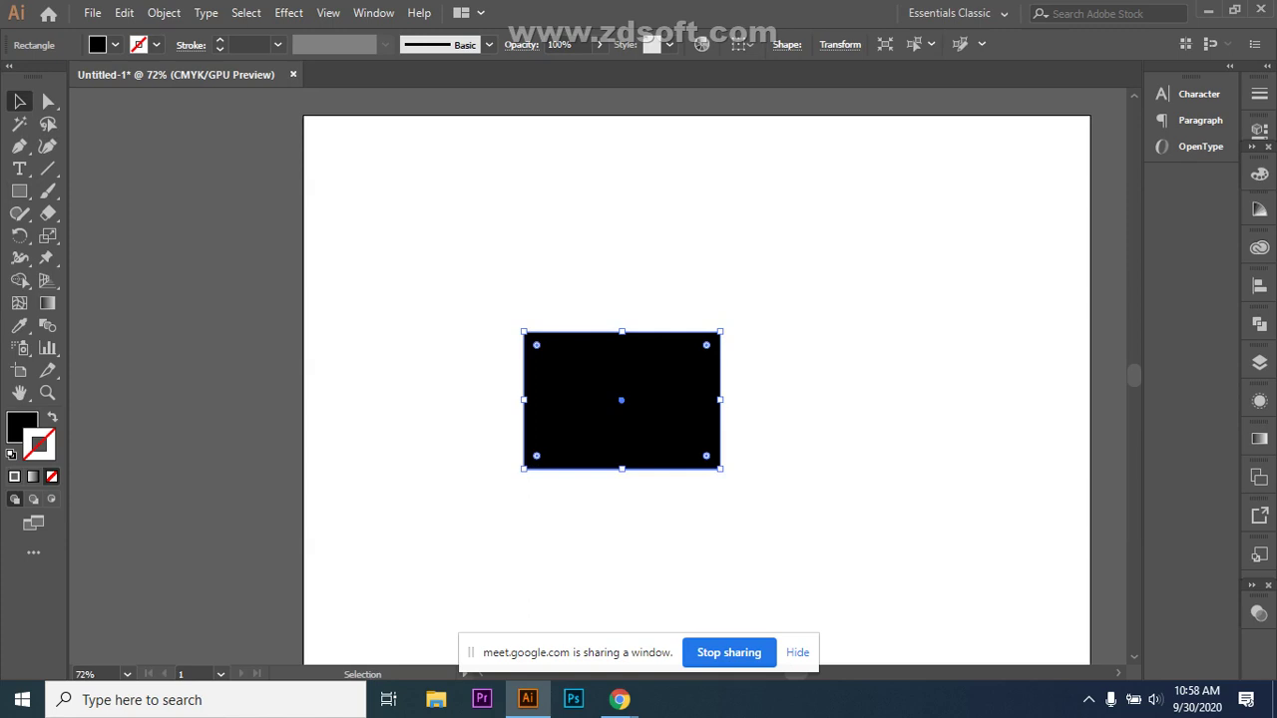
{"action": "key", "text": "ctrl+z"}
{"action": "left_click_drag", "start_coordinate": [581, 354], "coordinate": [663, 434]}
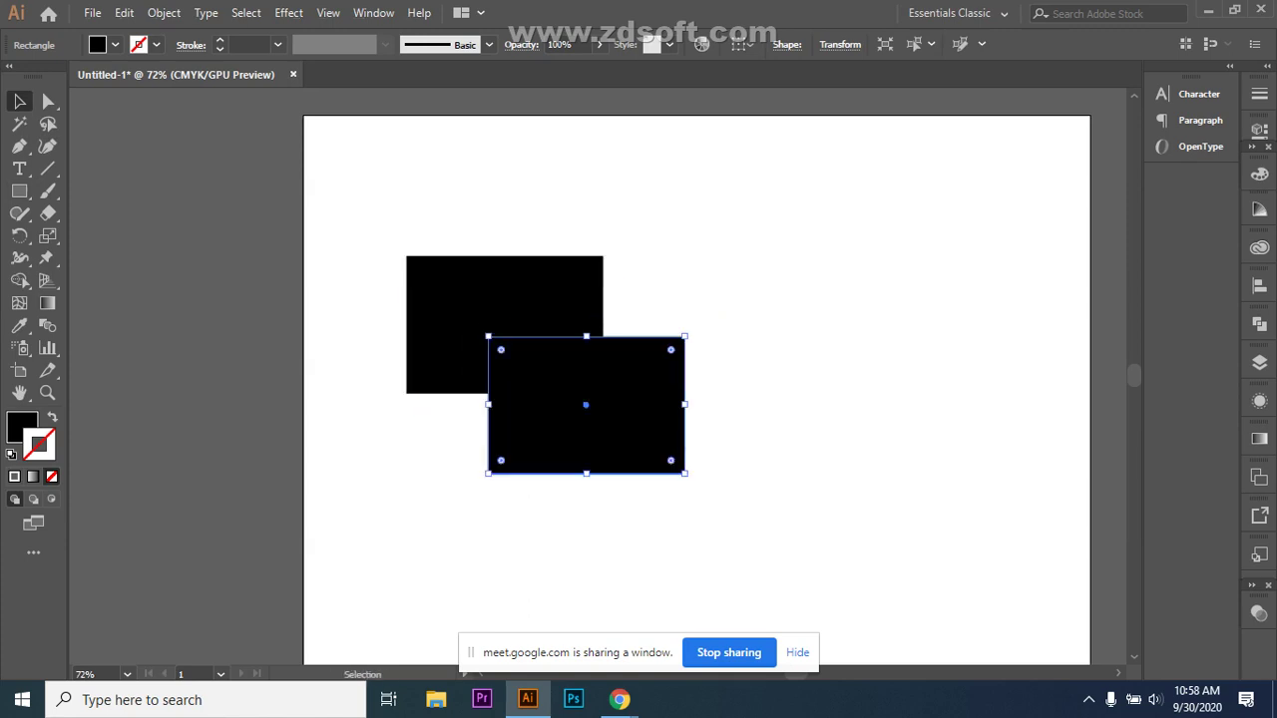
{"action": "key", "text": "ctrl+shift+a"}
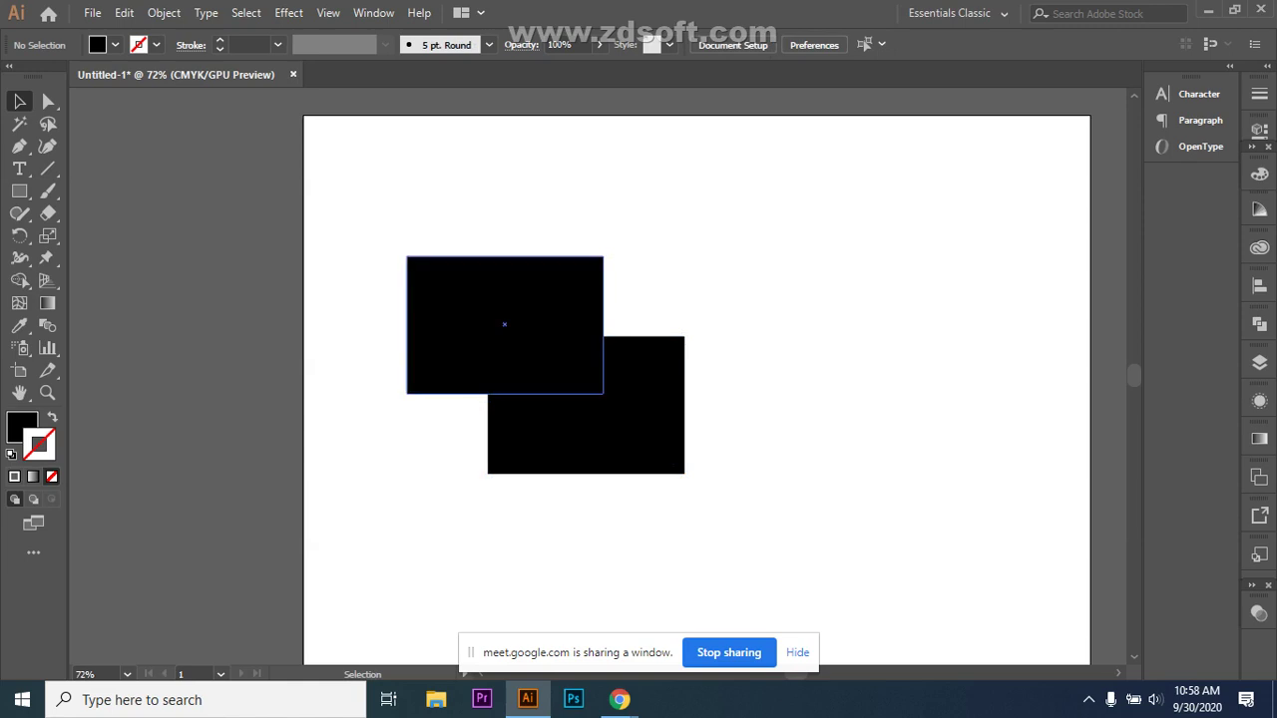
{"action": "key", "text": "ctrl+a"}
{"action": "key", "text": "ctrl+shift+a"}
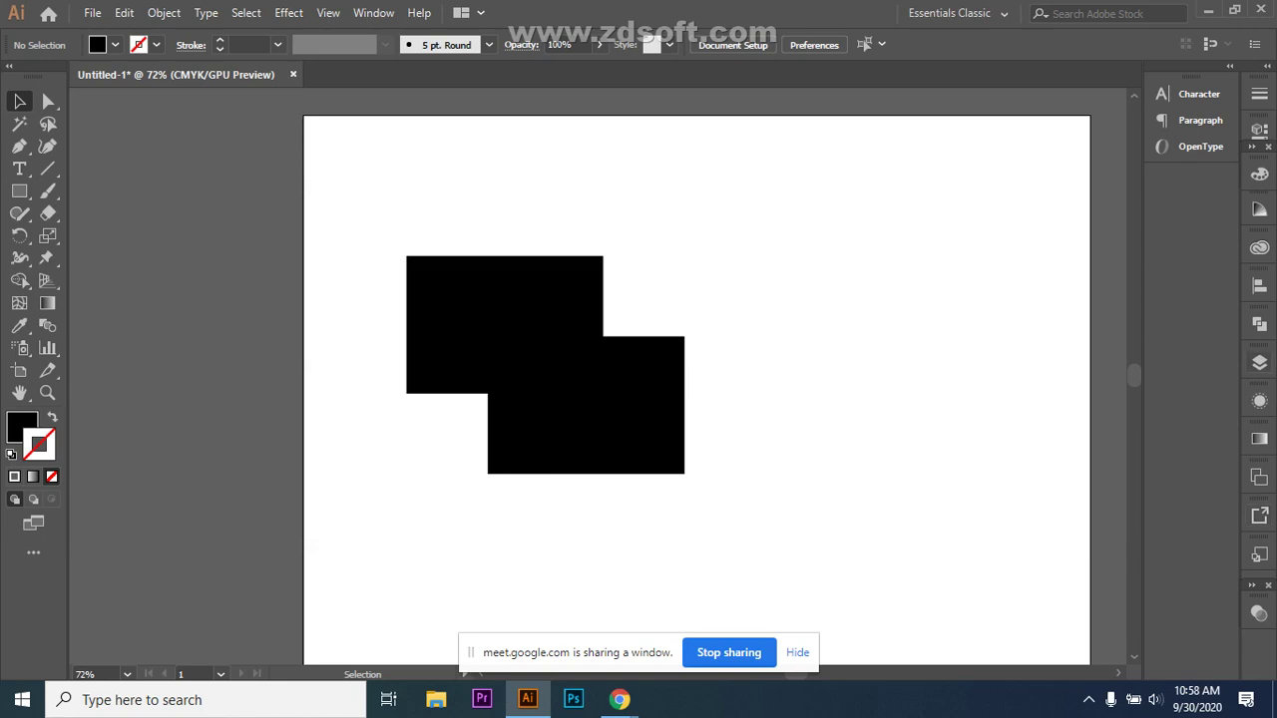
- Merge the two overlapping black rectangles into one shape with the Pathfinder Unite operation
{"action": "left_click", "coordinate": [1259, 323]}
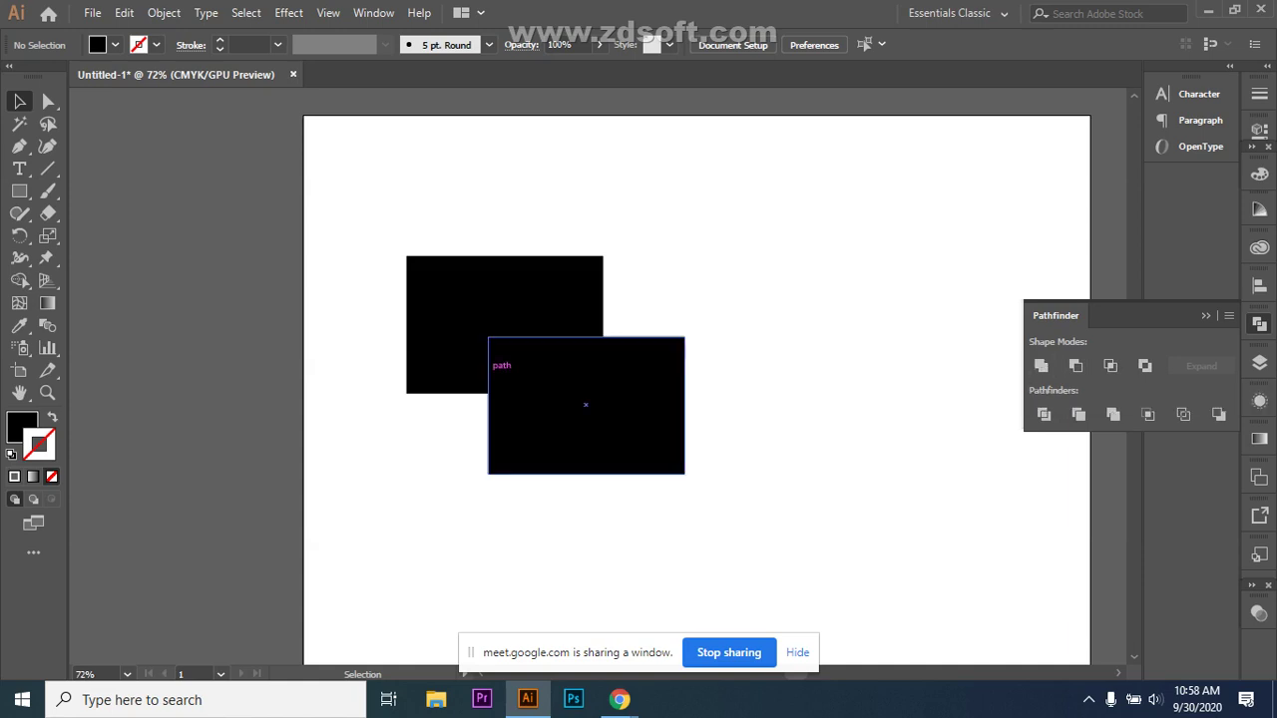
{"action": "left_click_drag", "start_coordinate": [357, 304], "coordinate": [732, 477]}
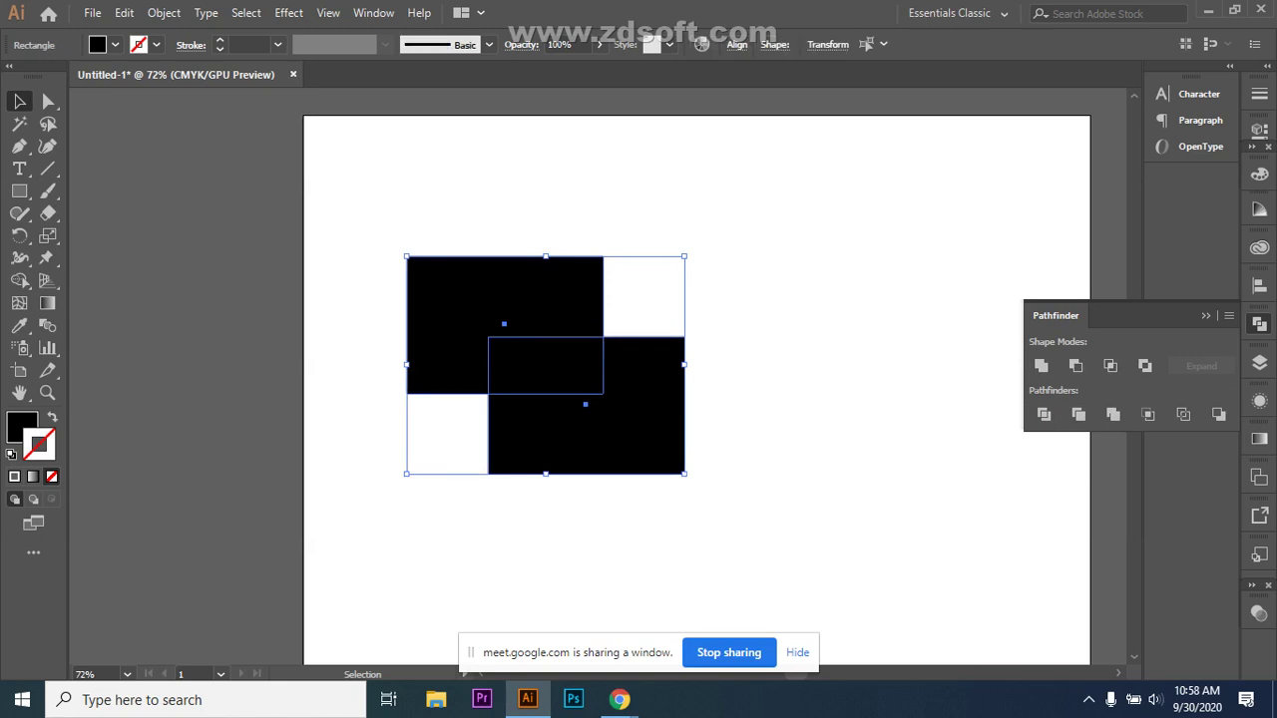
{"action": "left_click", "coordinate": [1040, 365]}
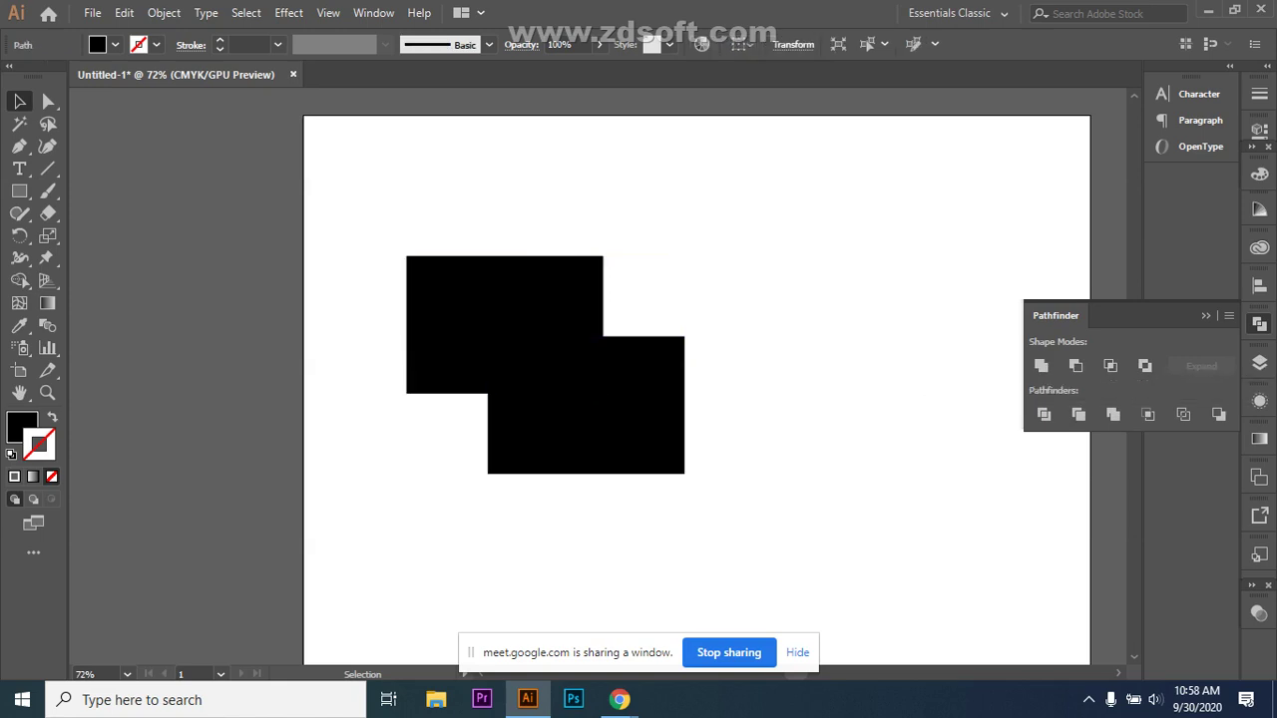
- Move the united black shape slightly down and to the left on the artboard, and leave it selected
{"action": "left_click_drag", "start_coordinate": [559, 369], "coordinate": [588, 386]}
{"action": "left_click", "coordinate": [788, 469]}
{"action": "left_click", "coordinate": [638, 529]}
{"action": "left_click", "coordinate": [758, 230]}
{"action": "left_click", "coordinate": [638, 529]}
{"action": "left_click", "coordinate": [540, 377]}
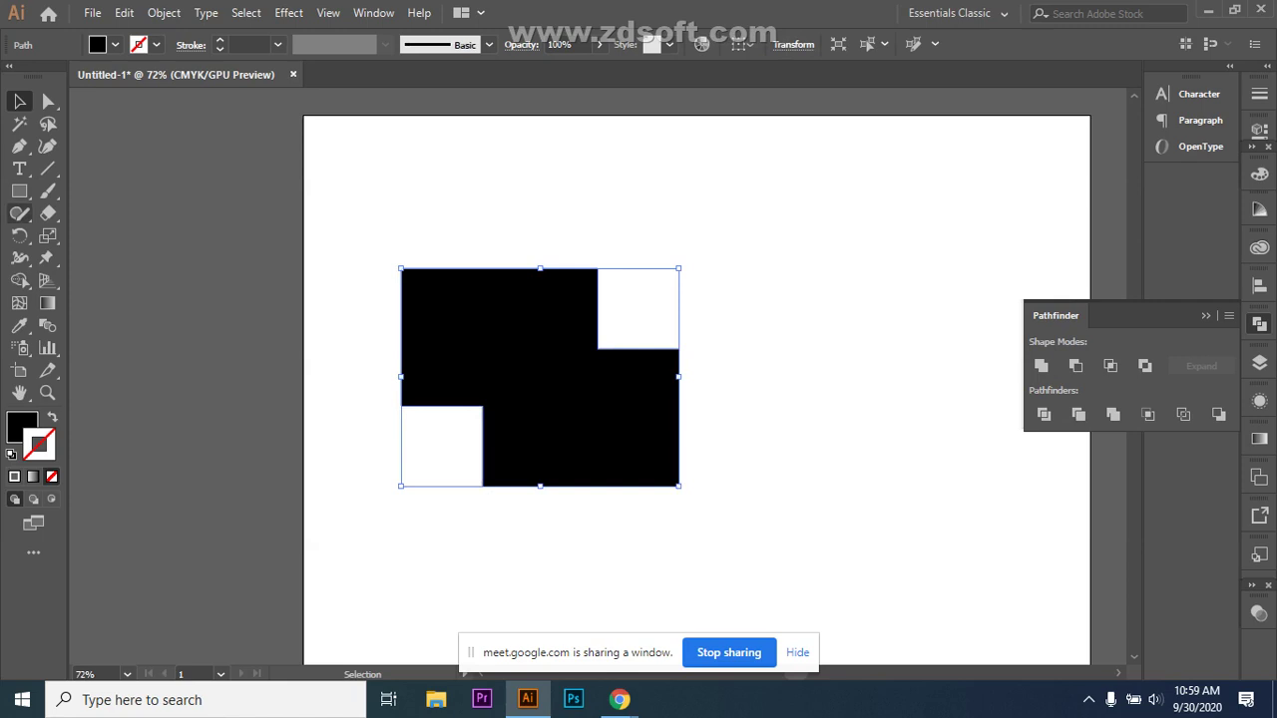
- Draw a closed black triangle with the Pen tool above and to the right of the united shape
{"action": "left_click", "coordinate": [19, 169]}
{"action": "left_click", "coordinate": [19, 147]}
{"action": "left_click", "coordinate": [697, 262]}
{"action": "left_click", "coordinate": [874, 177]}
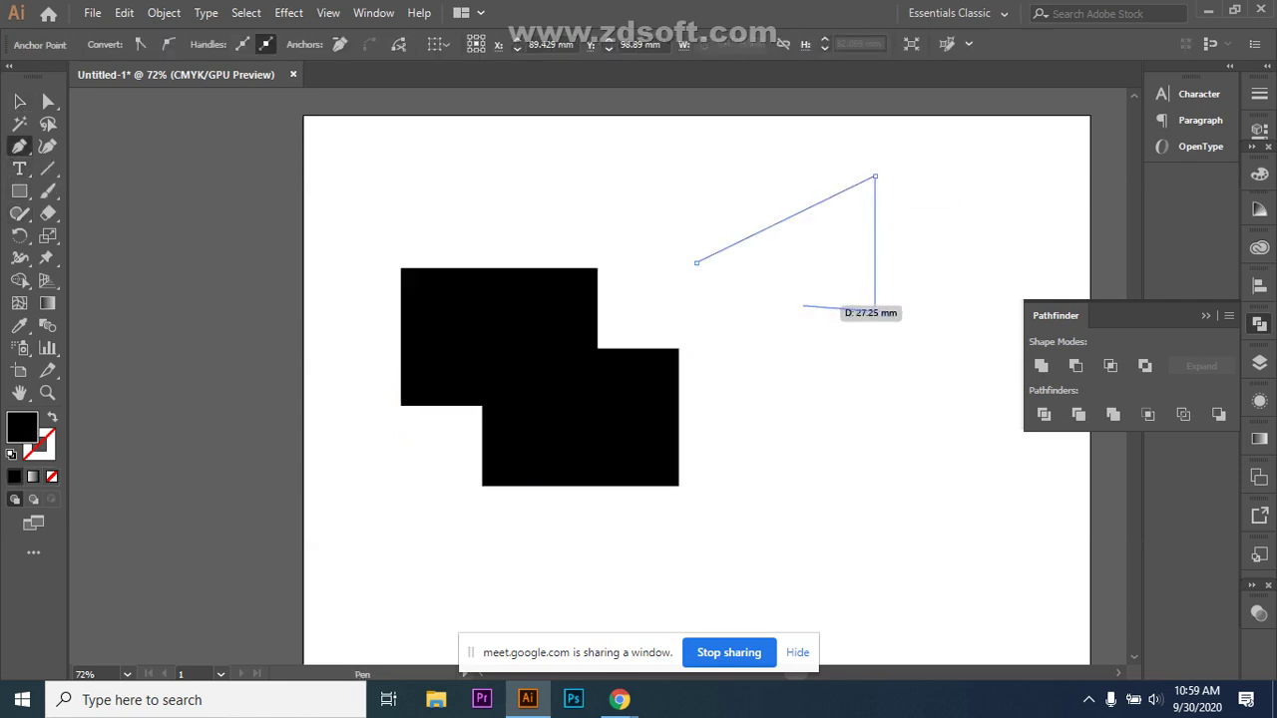
{"action": "left_click", "coordinate": [874, 310]}
{"action": "left_click", "coordinate": [696, 262]}
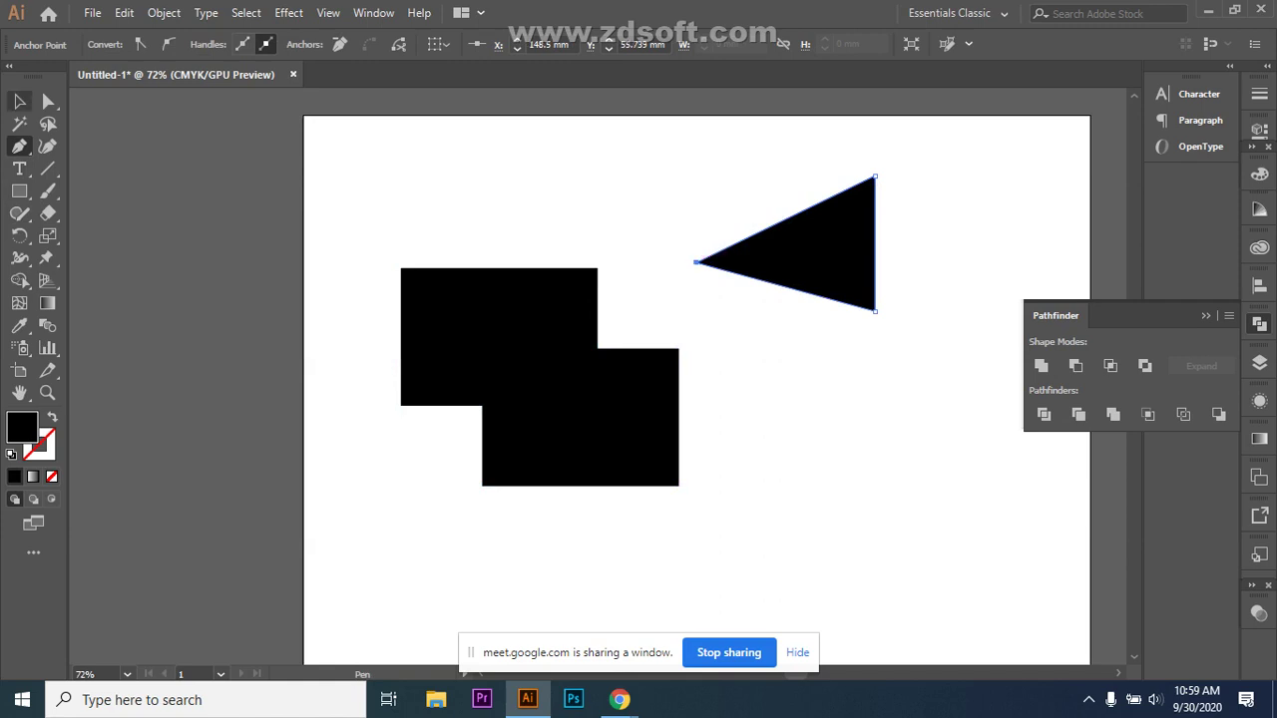
- Draw a closed black four-sided shape with the Pen tool, overlapping the triangle's lower-right corner
{"action": "left_click", "coordinate": [753, 357]}
{"action": "left_click", "coordinate": [785, 261]}
{"action": "left_click", "coordinate": [921, 261]}
{"action": "left_click", "coordinate": [905, 367]}
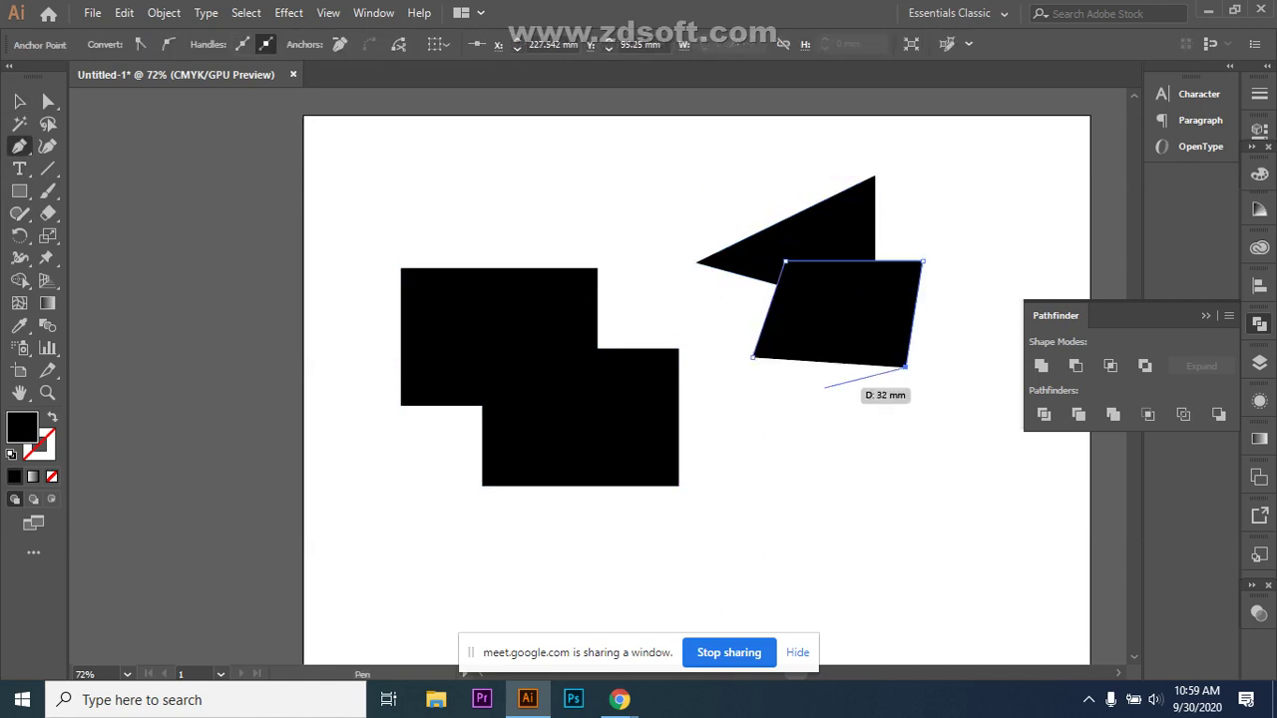
{"action": "left_click", "coordinate": [753, 357]}
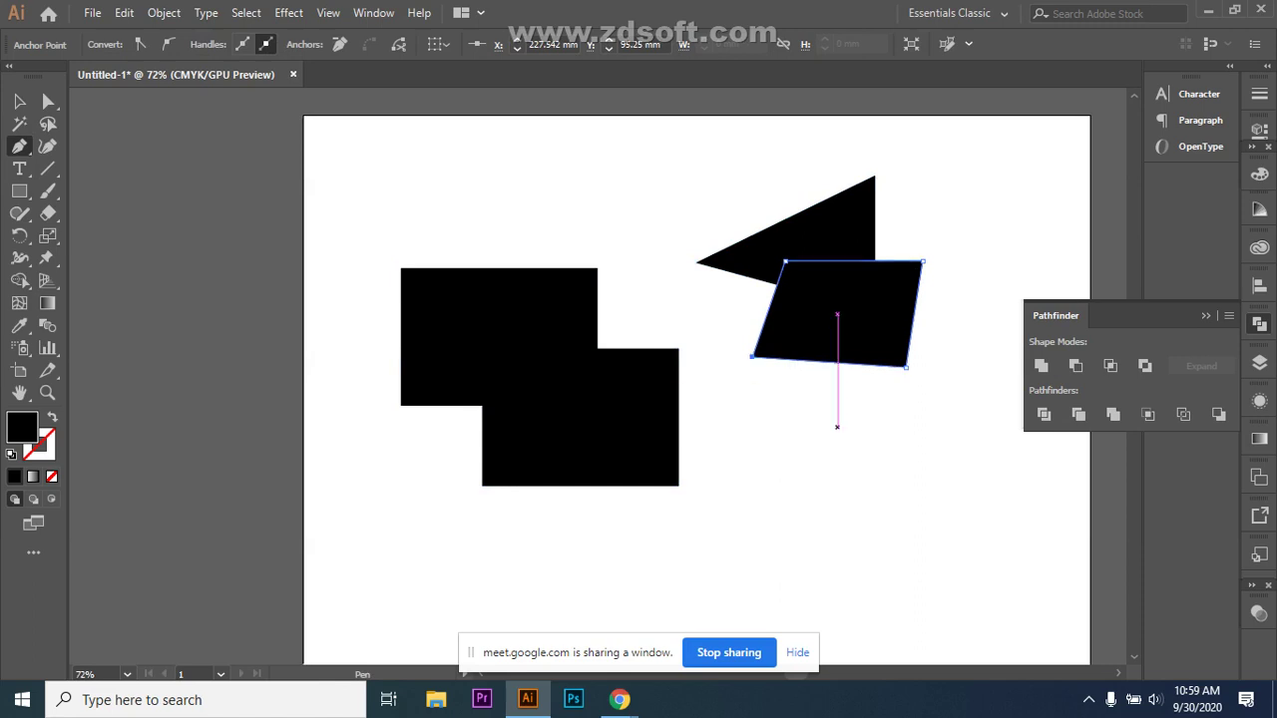
- Try Pathfinder Unite on the overlapping triangle and four-sided shape, and undo the merge while keeping both selected
{"action": "left_click", "coordinate": [19, 101]}
{"action": "left_click_drag", "start_coordinate": [718, 284], "coordinate": [949, 394]}
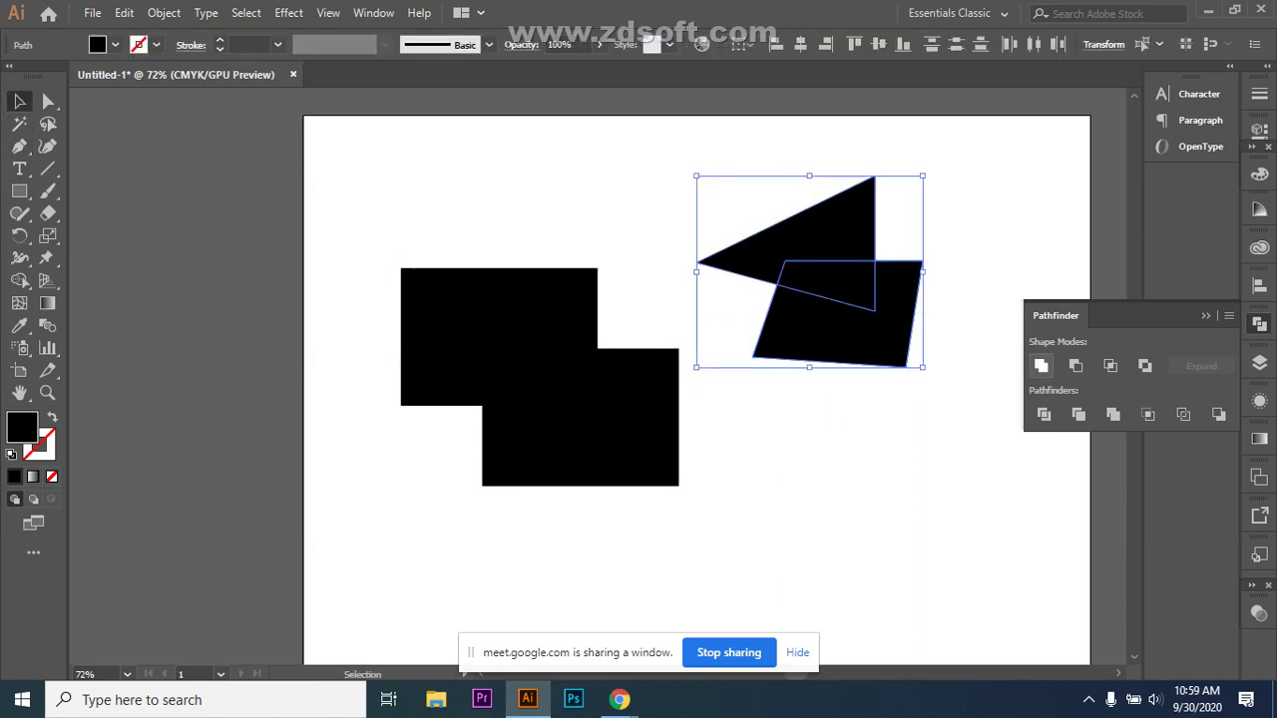
{"action": "left_click", "coordinate": [1040, 365]}
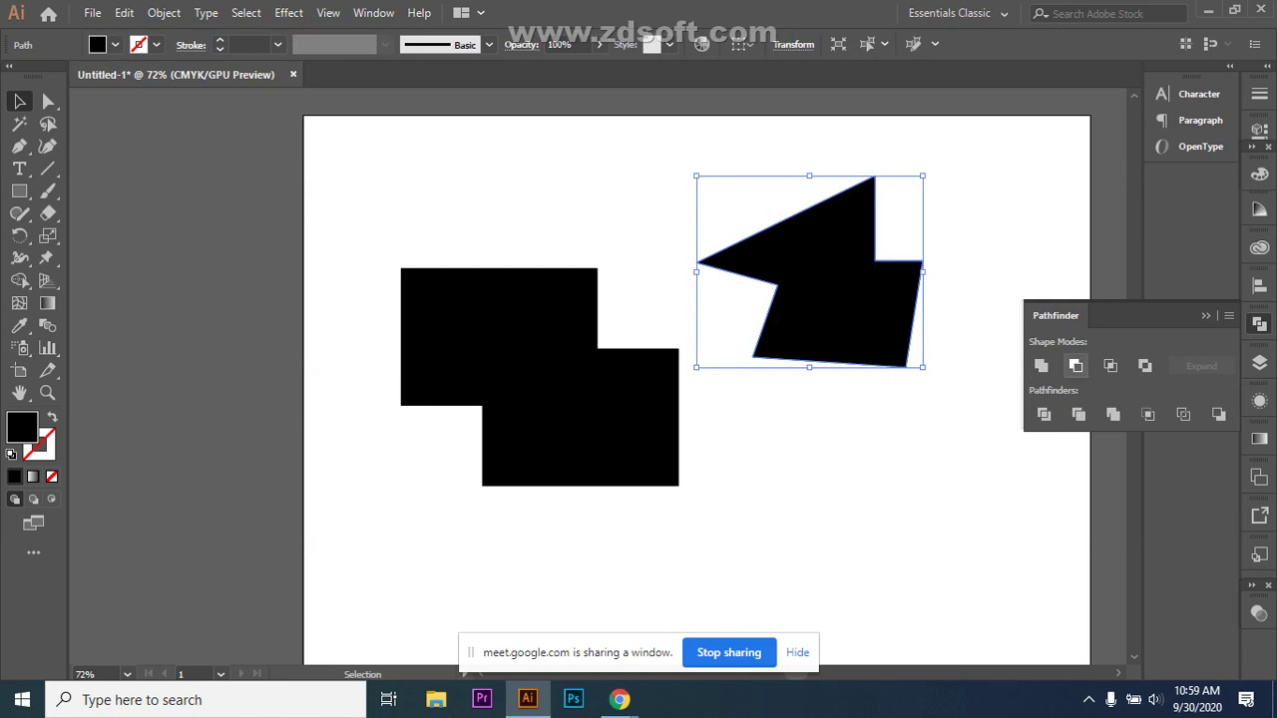
{"action": "key", "text": "ctrl+z"}
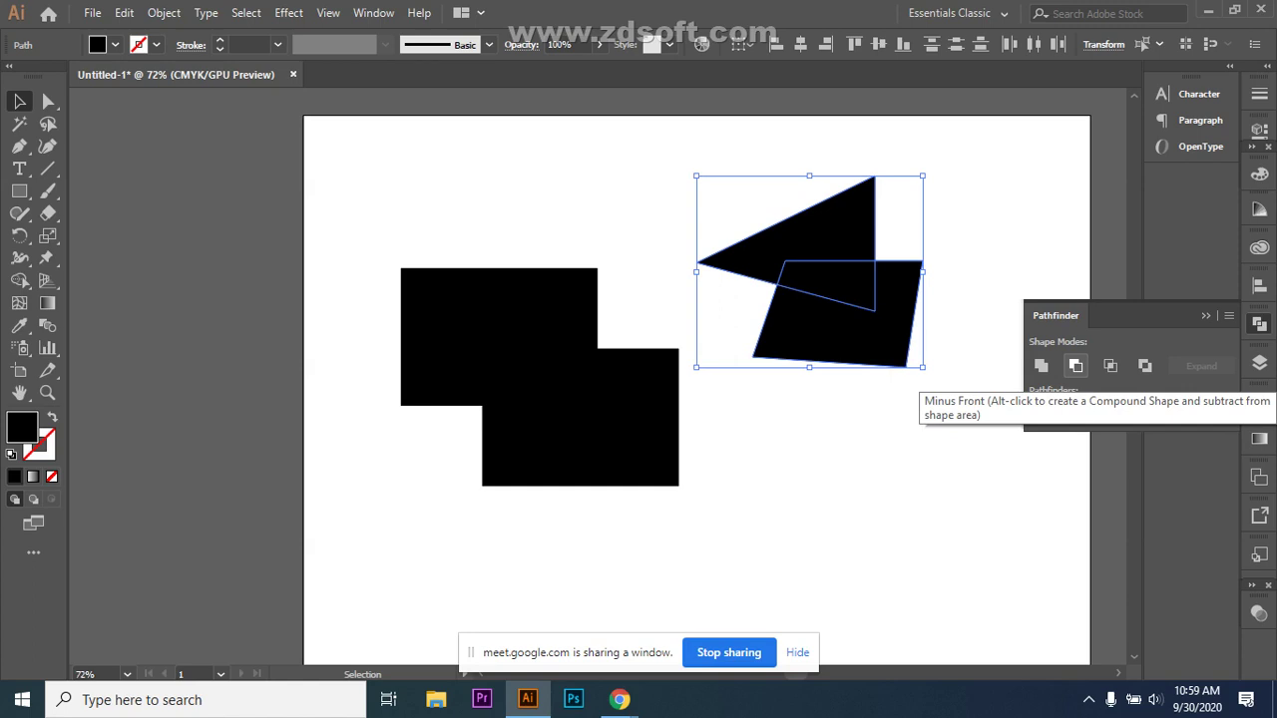
- Try Pathfinder Minus Front and Intersect on the triangle and four-sided shape, undoing each operation
{"action": "left_click", "coordinate": [1075, 365]}
{"action": "key", "text": "ctrl+shift+a"}
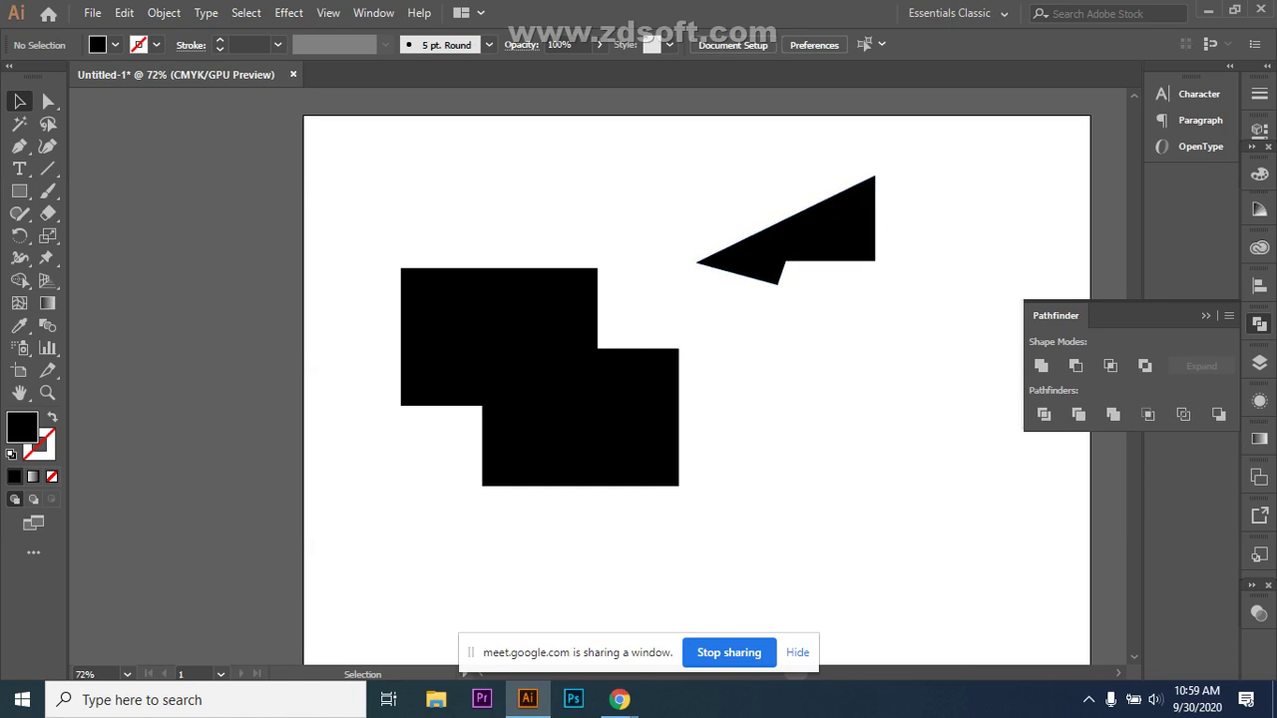
{"action": "key", "text": "ctrl+z"}
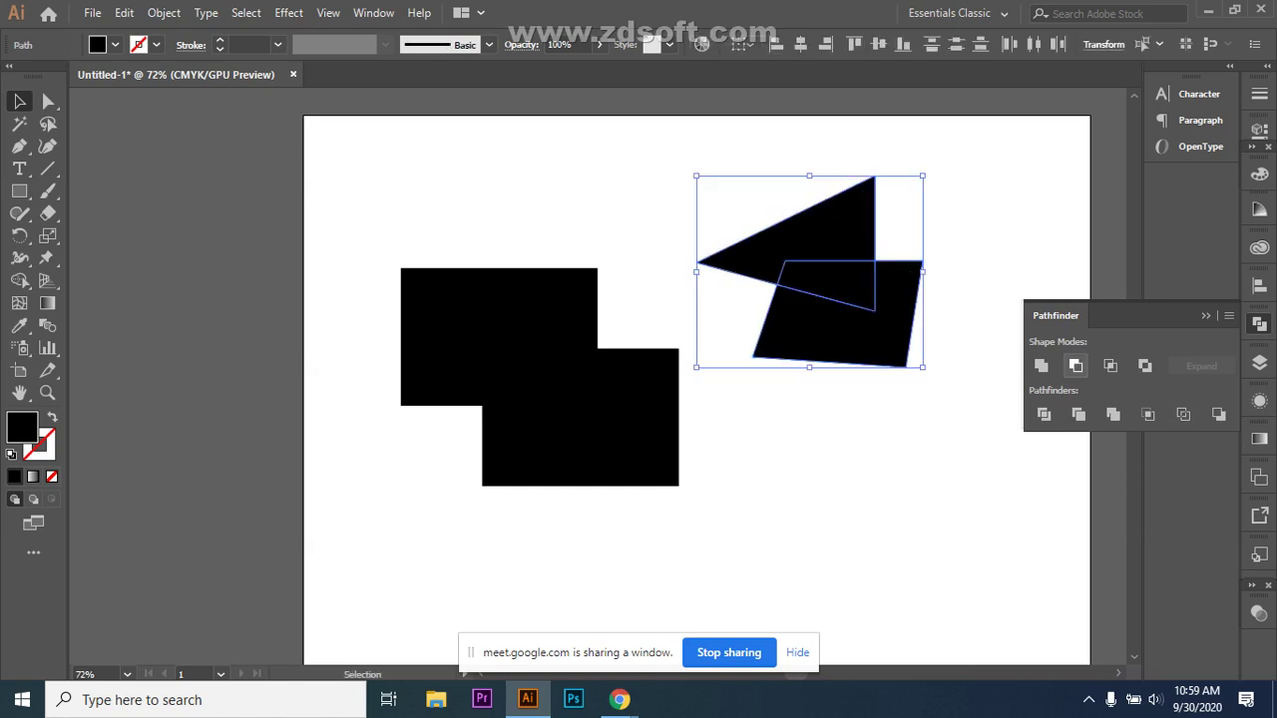
{"action": "left_click", "coordinate": [1075, 365]}
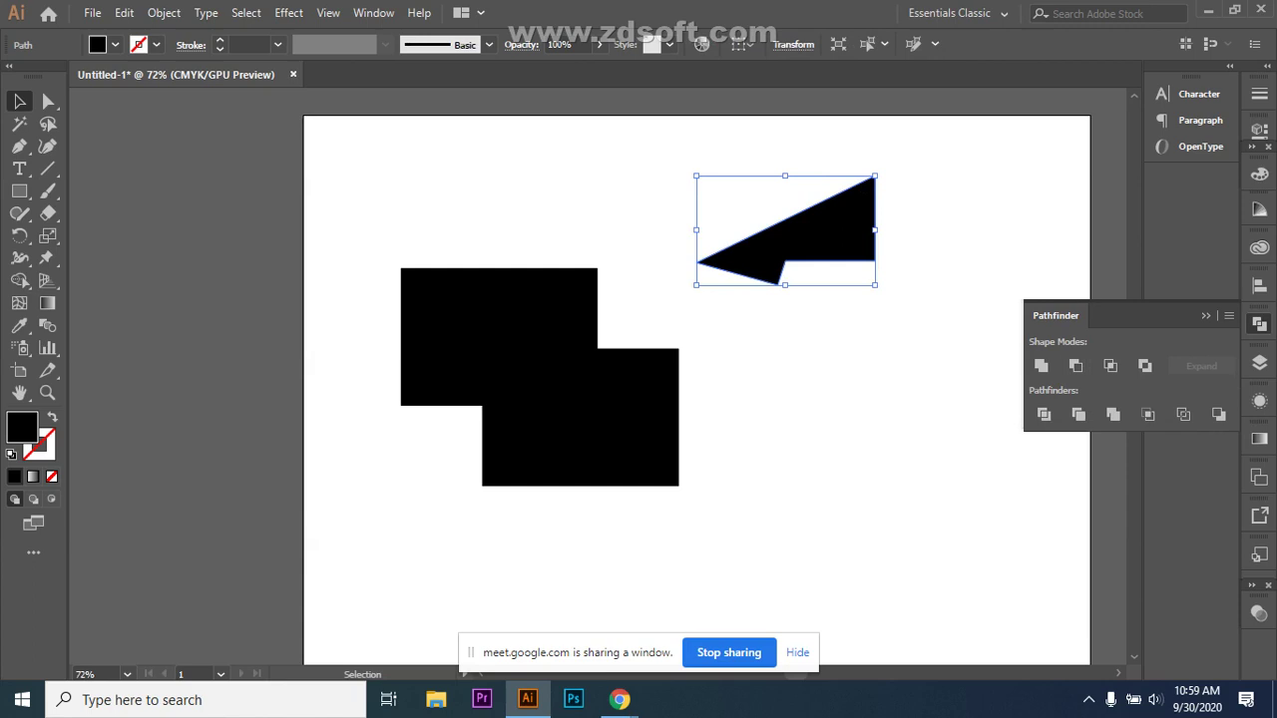
{"action": "key", "text": "ctrl+z"}
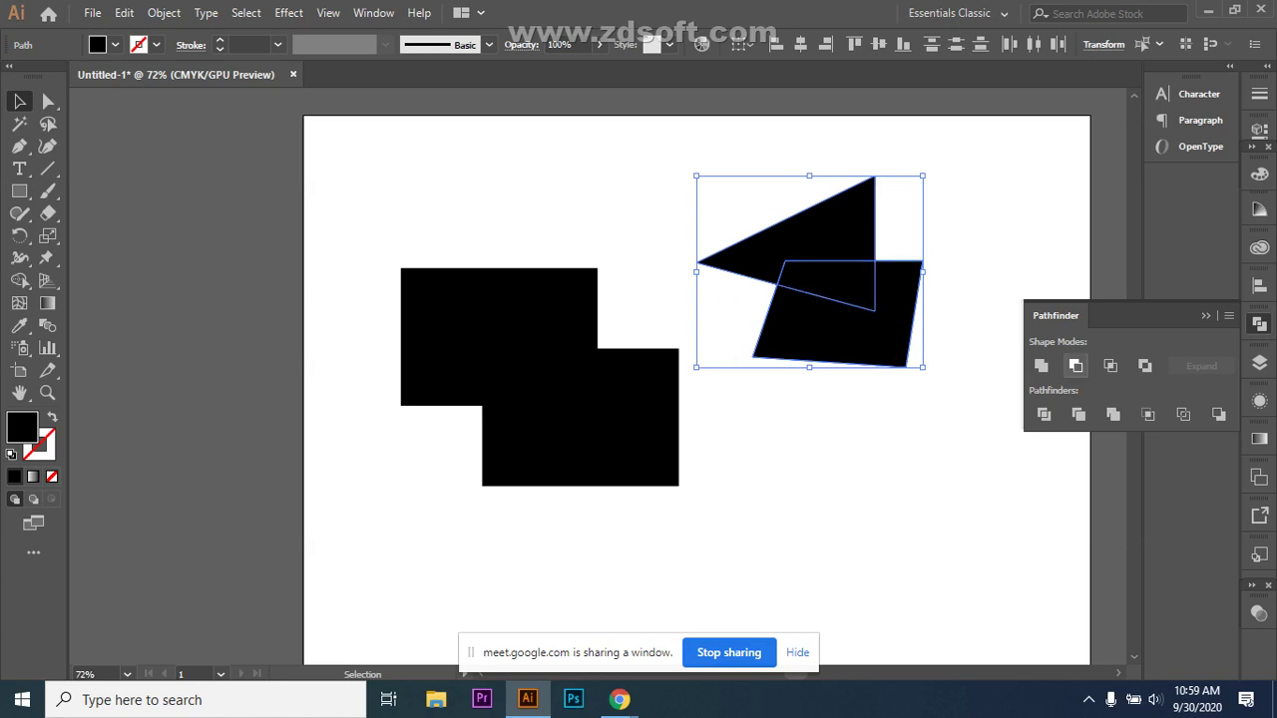
{"action": "left_click", "coordinate": [1110, 366]}
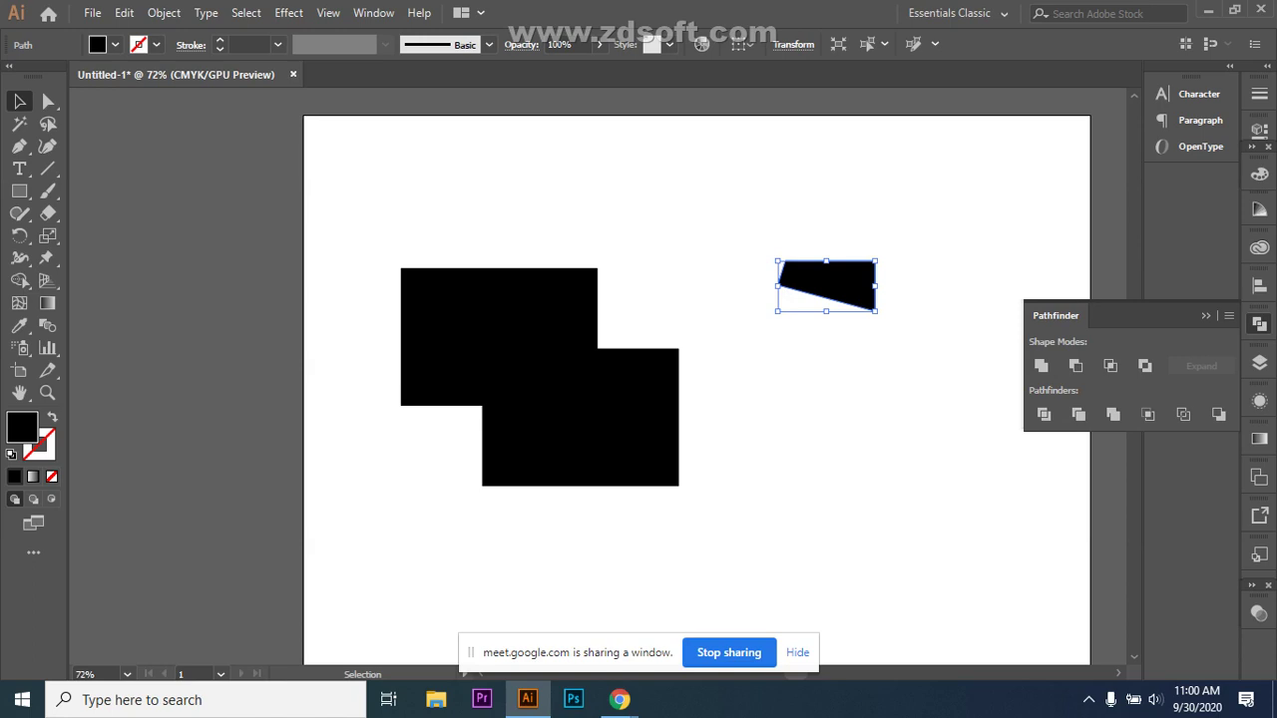
{"action": "key", "text": "ctrl+z"}
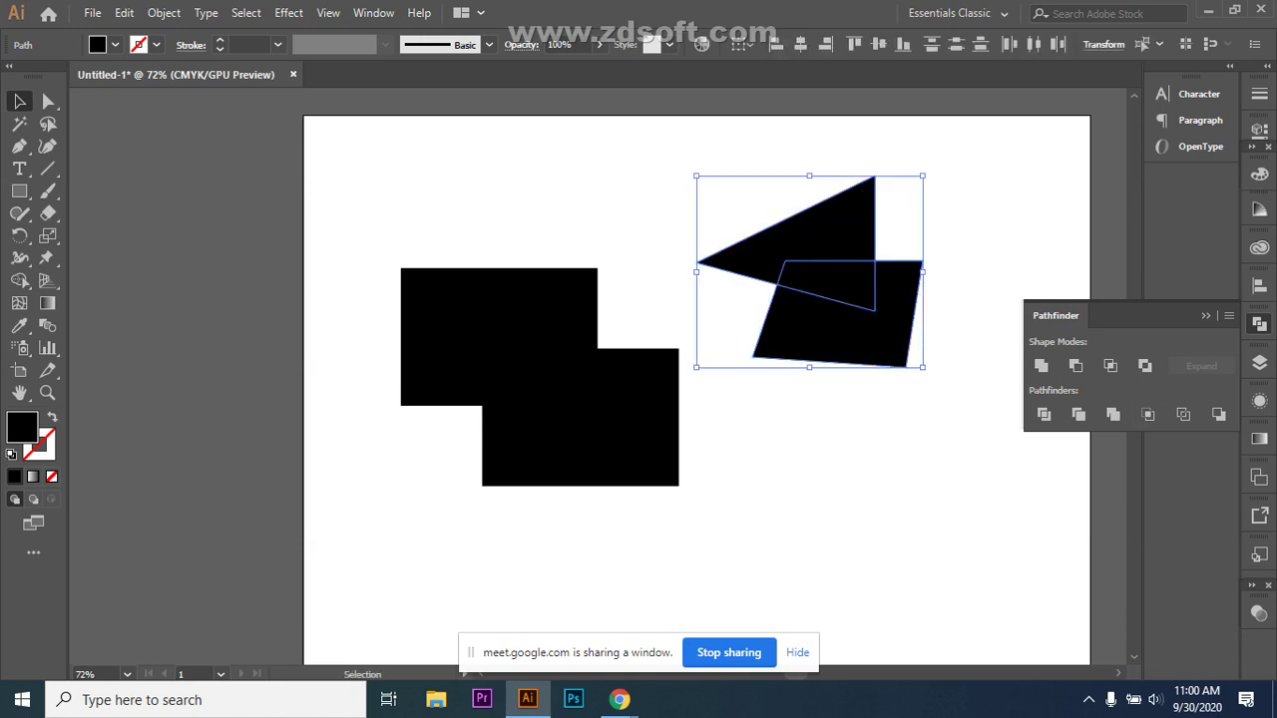
- Cut out the overlap between the triangle and four-sided shape with Pathfinder Exclude, and deselect the result
{"action": "left_click", "coordinate": [1144, 365]}
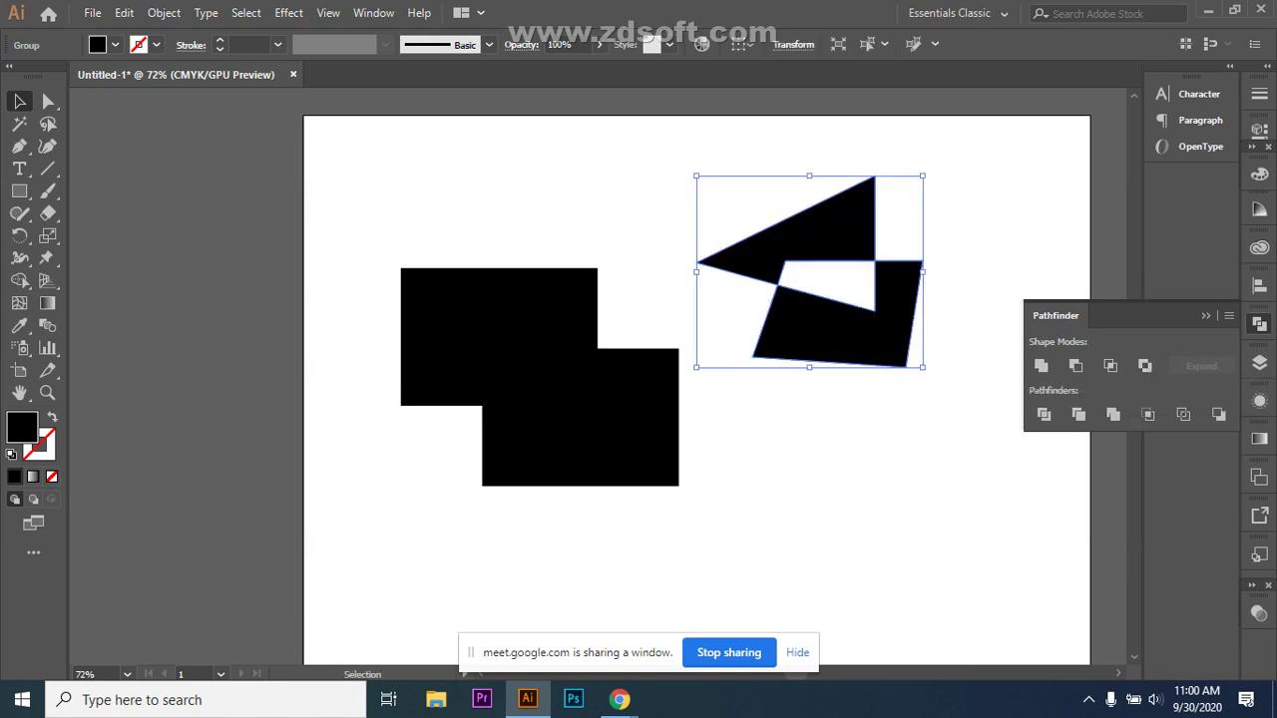
{"action": "key", "text": "ctrl+shift+a"}
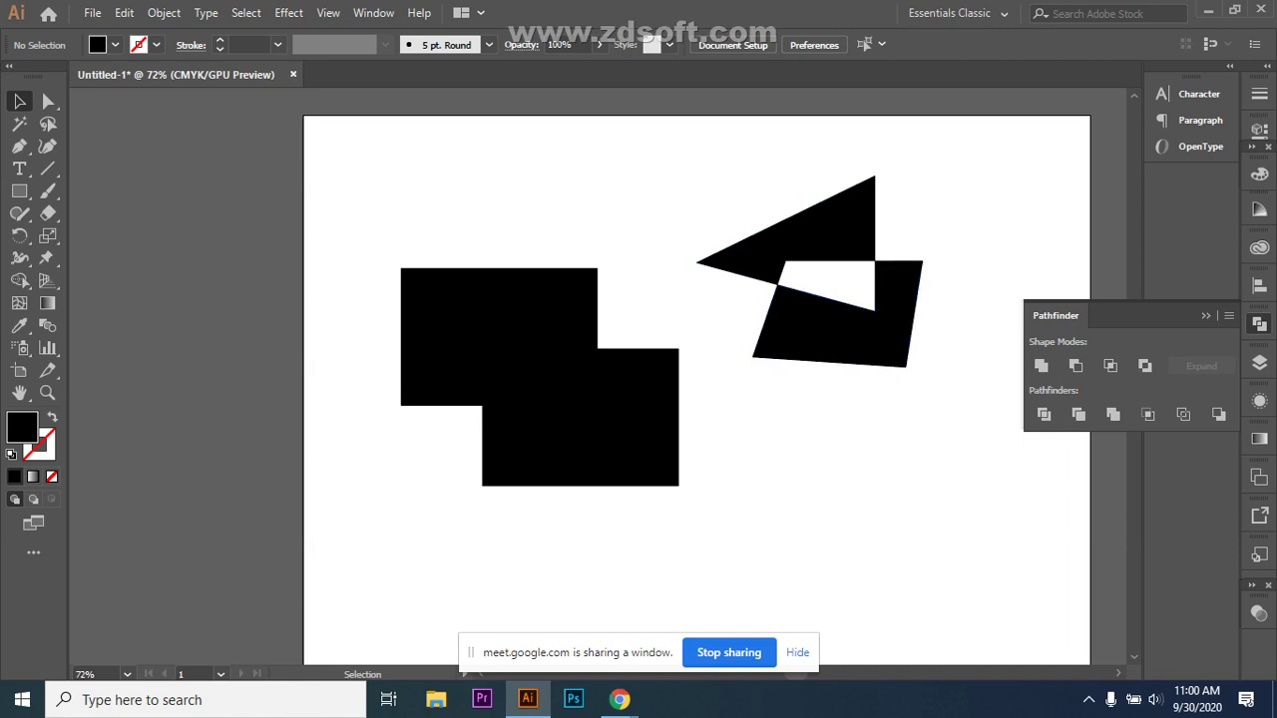
- Delete all the black shapes from the artboard
{"action": "left_click_drag", "start_coordinate": [369, 250], "coordinate": [922, 499]}
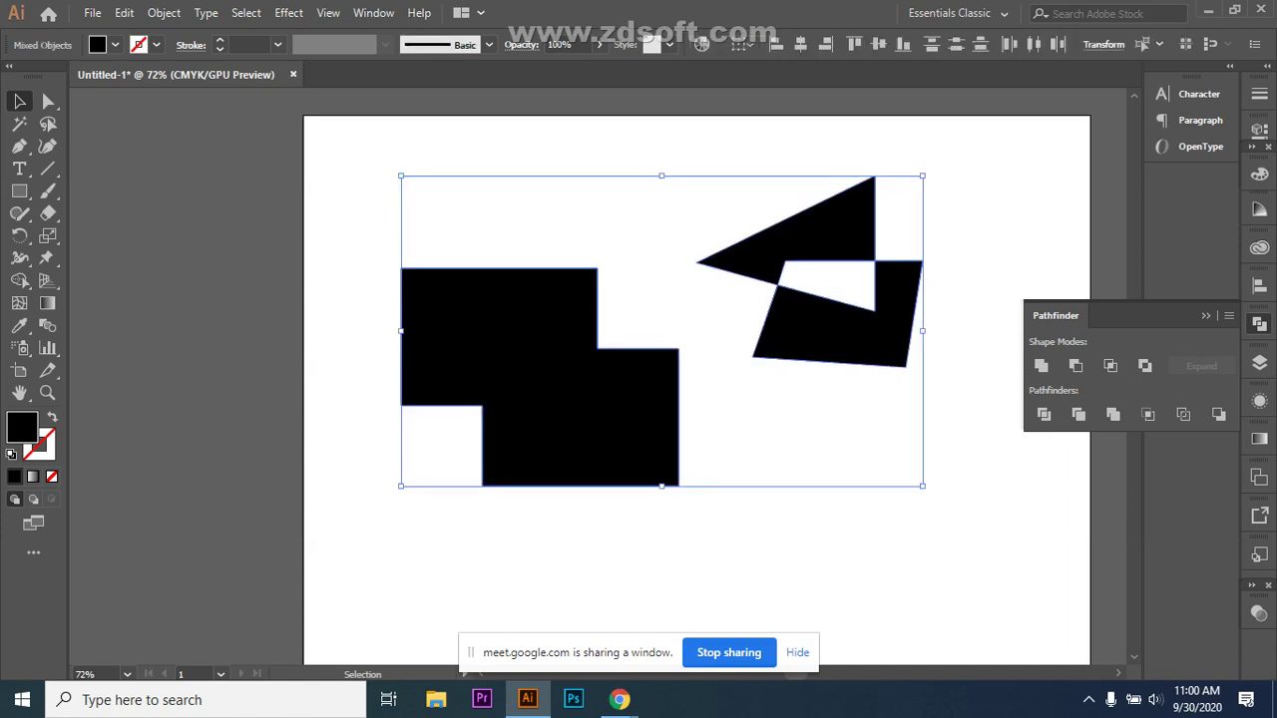
{"action": "key", "text": "Delete"}
- Draw a wide black rectangle and two smaller ones, one overlapping its lower edge and one its upper edge
{"action": "left_click", "coordinate": [19, 191]}
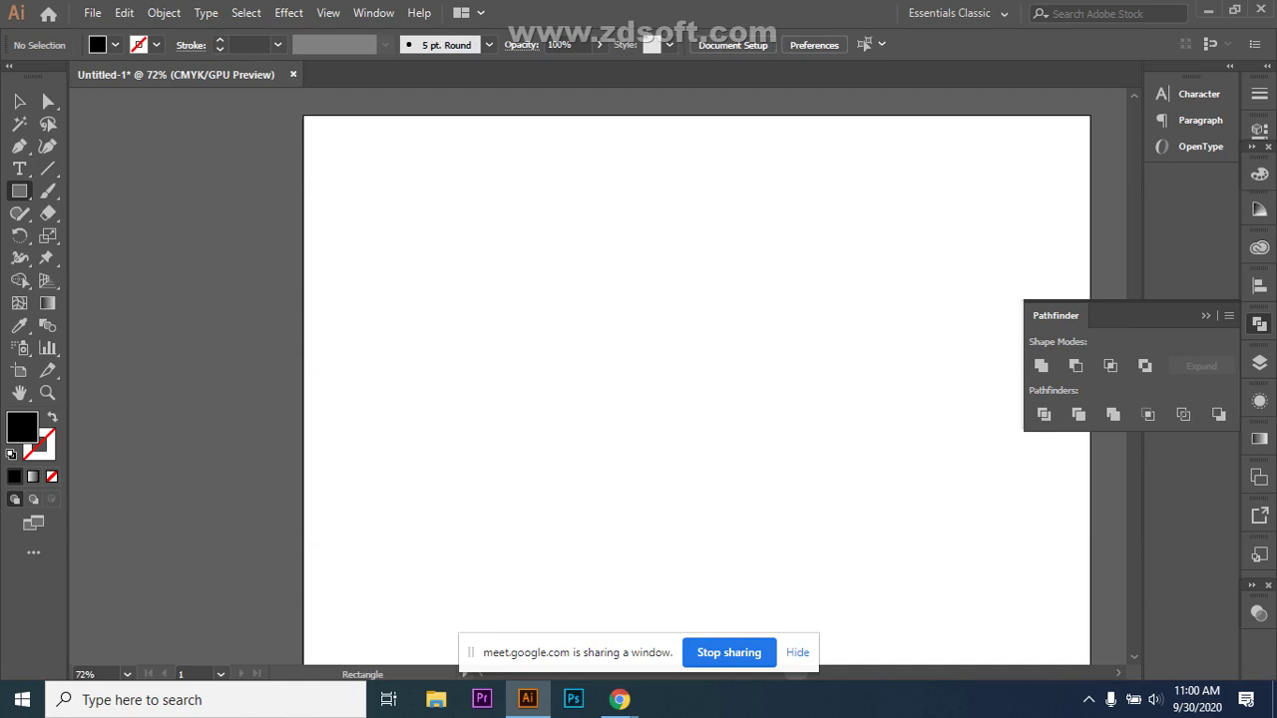
{"action": "mouse_move", "coordinate": [525, 238]}
{"action": "left_mouse_down"}
{"action": "mouse_move", "coordinate": [729, 354]}
{"action": "mouse_move", "coordinate": [792, 370]}
{"action": "mouse_move", "coordinate": [785, 397]}
{"action": "left_mouse_up"}
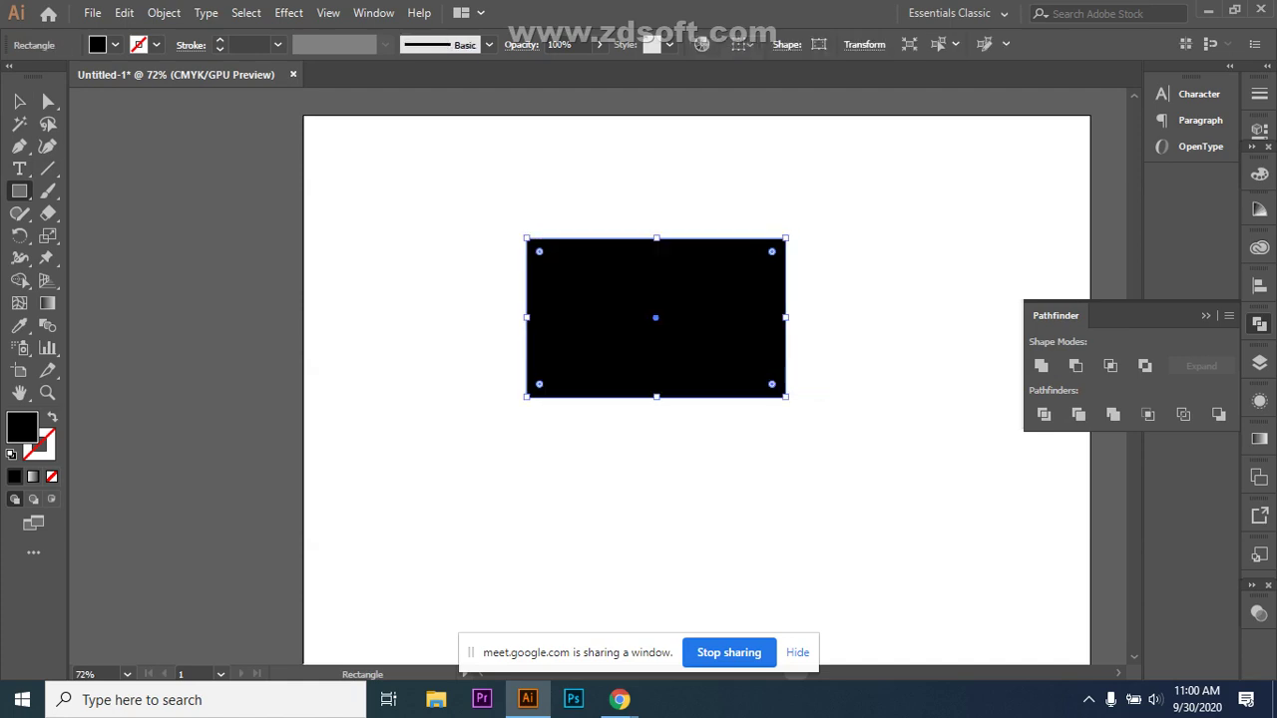
{"action": "left_click_drag", "start_coordinate": [600, 357], "coordinate": [759, 488]}
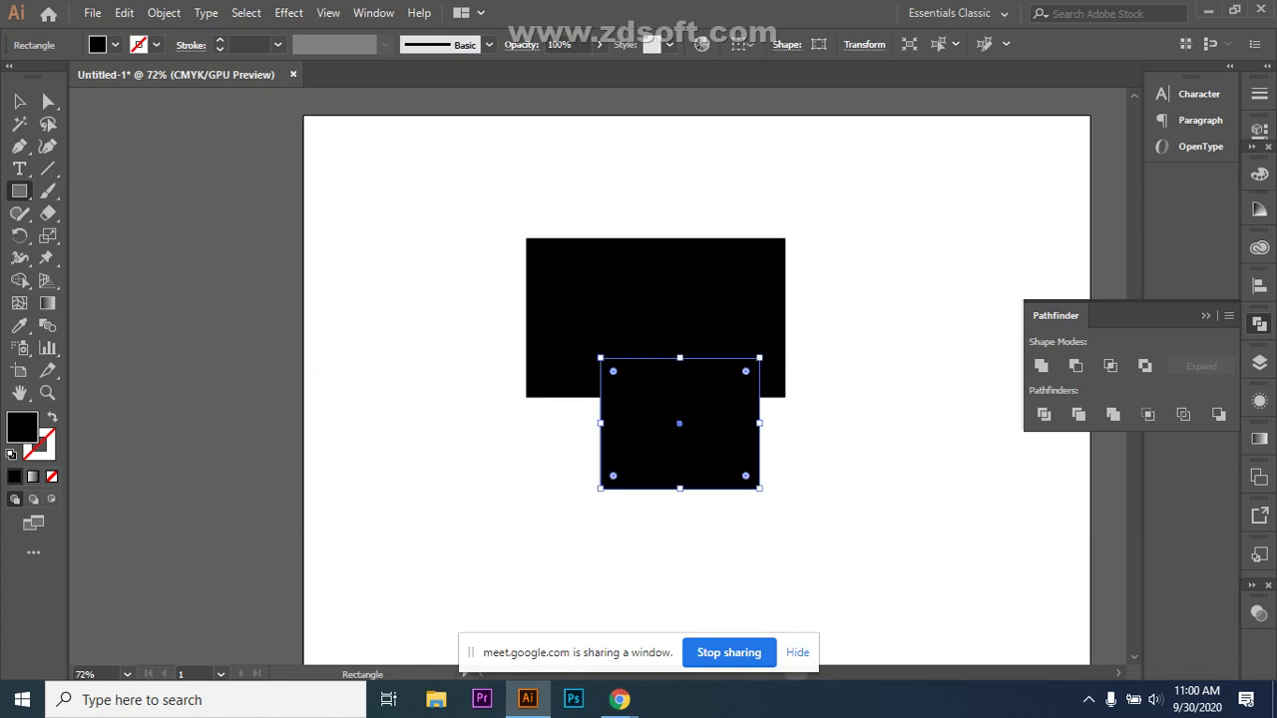
{"action": "left_click_drag", "start_coordinate": [601, 181], "coordinate": [755, 304]}
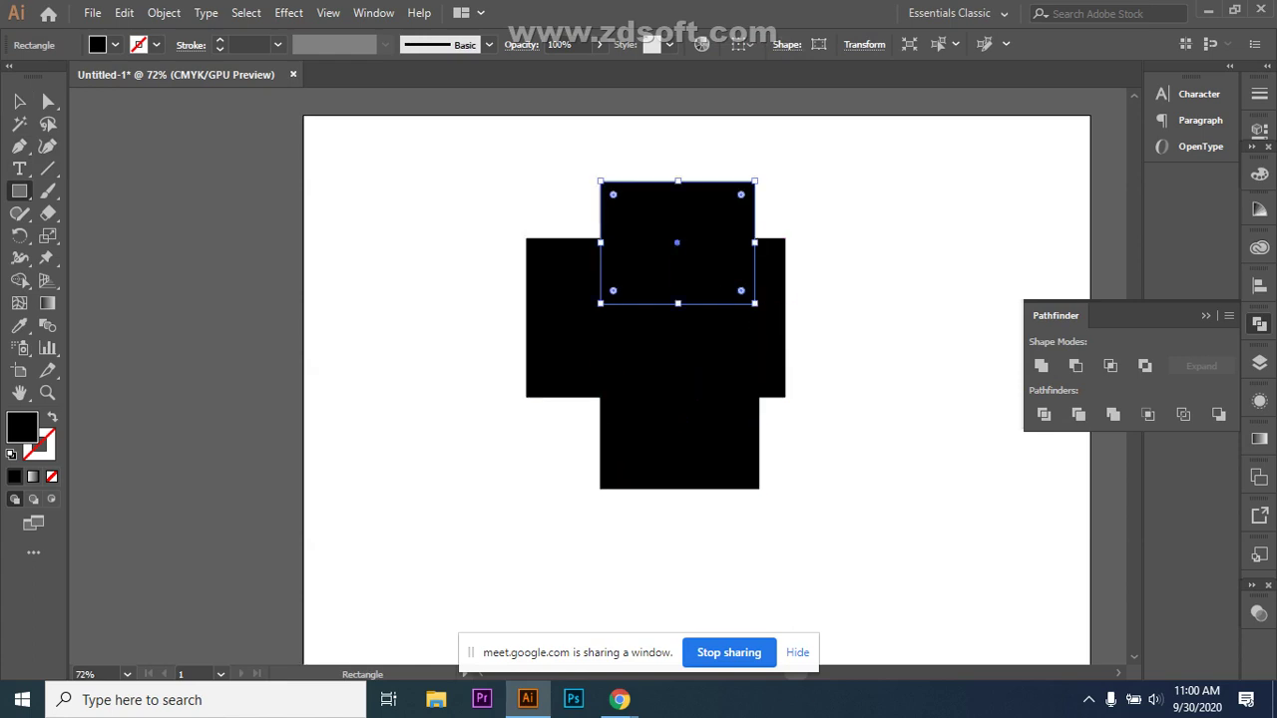
- Try Pathfinder Unite on the three overlapping black rectangles, and undo the merge
{"action": "left_click", "coordinate": [19, 101]}
{"action": "key", "text": "ctrl+shift+a"}
{"action": "left_click_drag", "start_coordinate": [411, 185], "coordinate": [903, 479]}
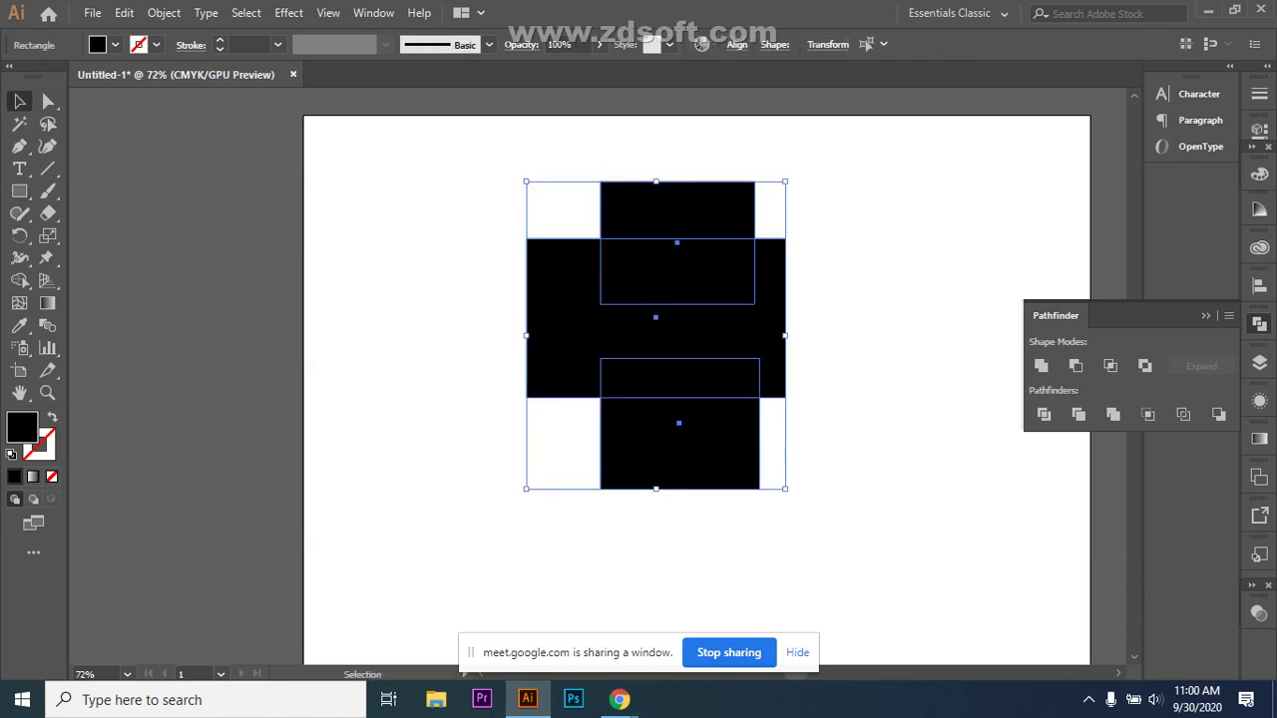
{"action": "left_click", "coordinate": [1040, 365]}
{"action": "key", "text": "ctrl+shift+a"}
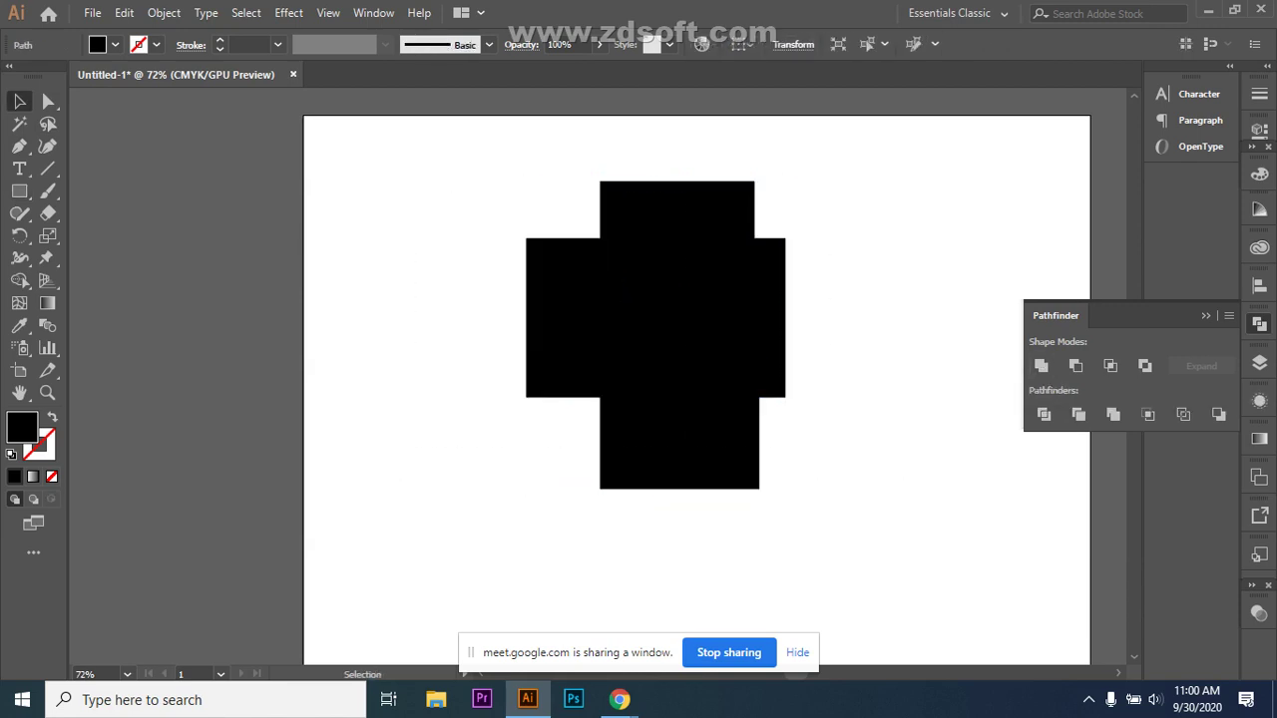
{"action": "key", "text": "ctrl+shift+a"}
{"action": "mouse_move", "coordinate": [655, 335]}
{"action": "left_mouse_down"}
{"action": "mouse_move", "coordinate": [603, 371]}
{"action": "mouse_move", "coordinate": [454, 387]}
{"action": "mouse_move", "coordinate": [670, 290]}
{"action": "mouse_move", "coordinate": [821, 336]}
{"action": "mouse_move", "coordinate": [632, 317]}
{"action": "mouse_move", "coordinate": [555, 382]}
{"action": "mouse_move", "coordinate": [694, 313]}
{"action": "mouse_move", "coordinate": [694, 335]}
{"action": "mouse_move", "coordinate": [656, 335]}
{"action": "left_mouse_up"}
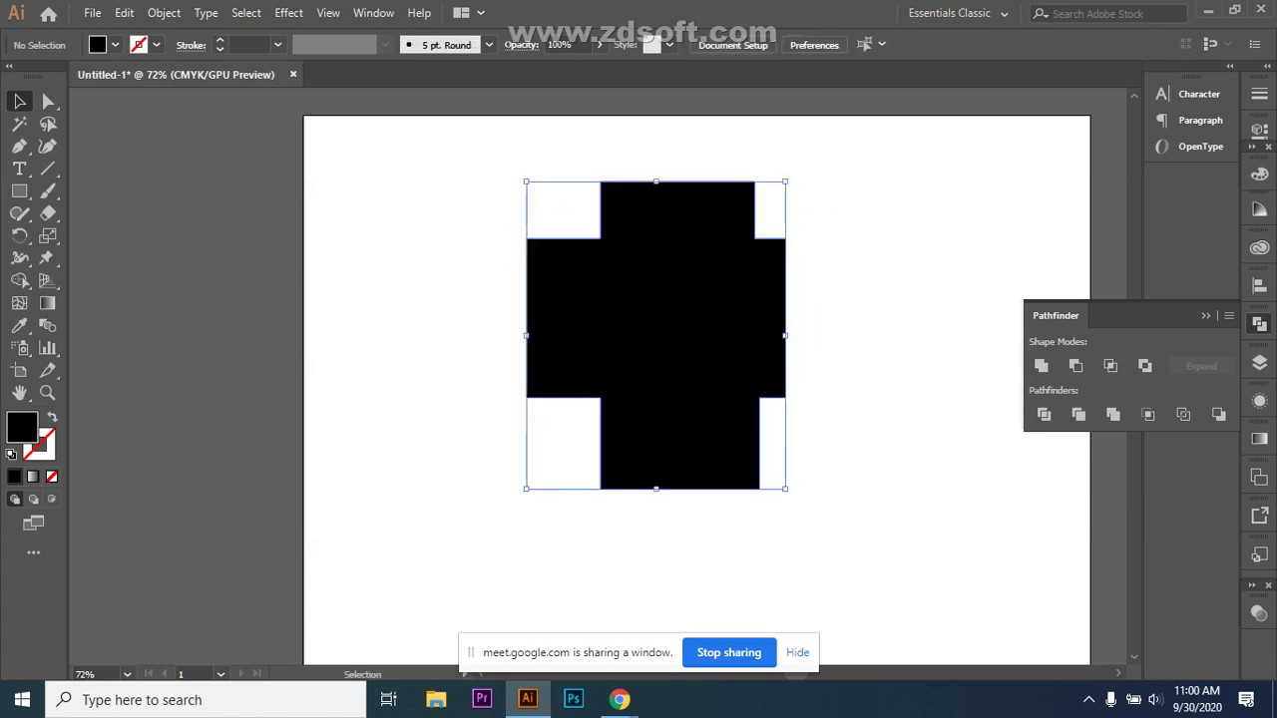
{"action": "key", "text": "ctrl+z"}
{"action": "key", "text": "ctrl+z"}
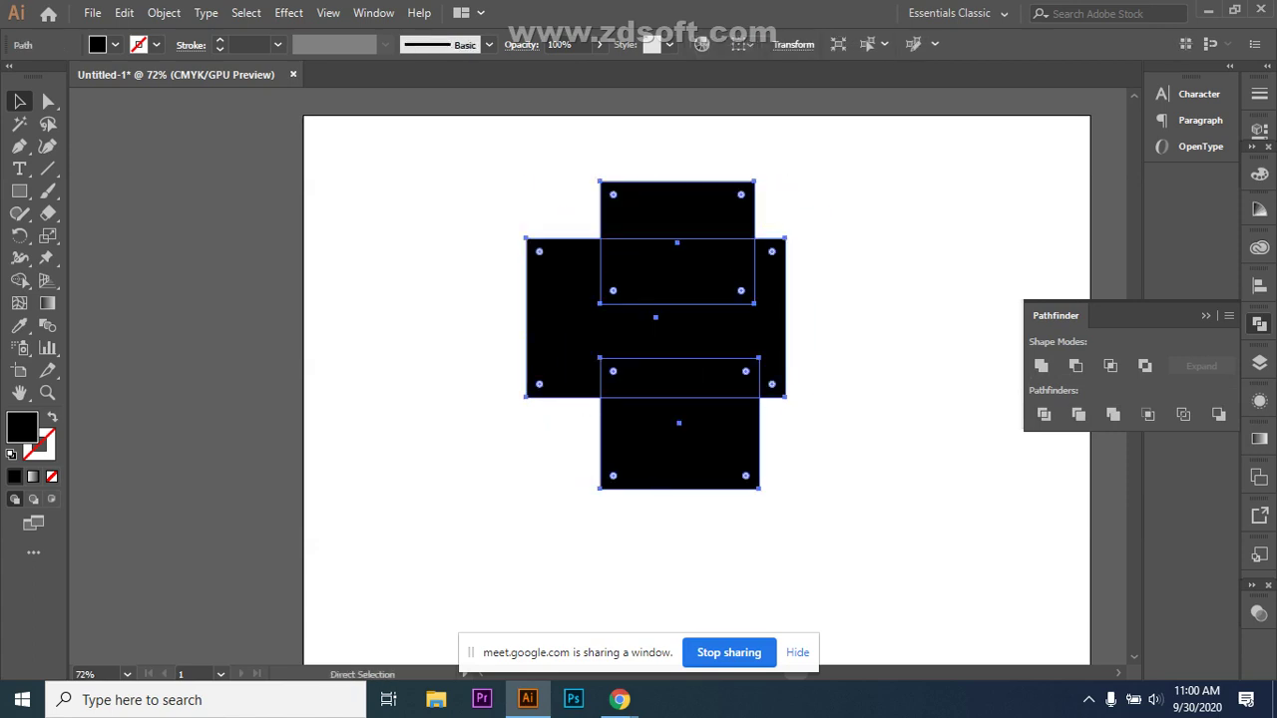
- Subtract the two smaller black rectangles from the wide one with Pathfinder Minus Front, and undo the subtraction
{"action": "left_click", "coordinate": [1076, 365]}
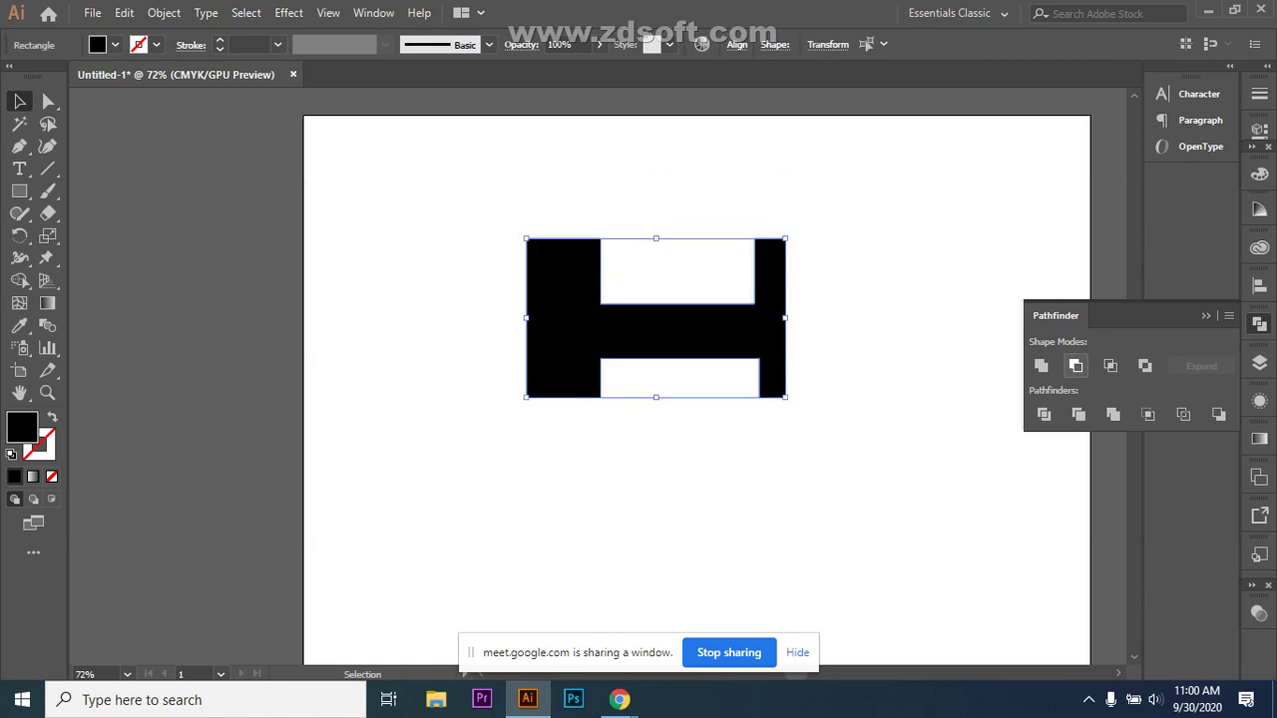
{"action": "key", "text": "ctrl+shift+a"}
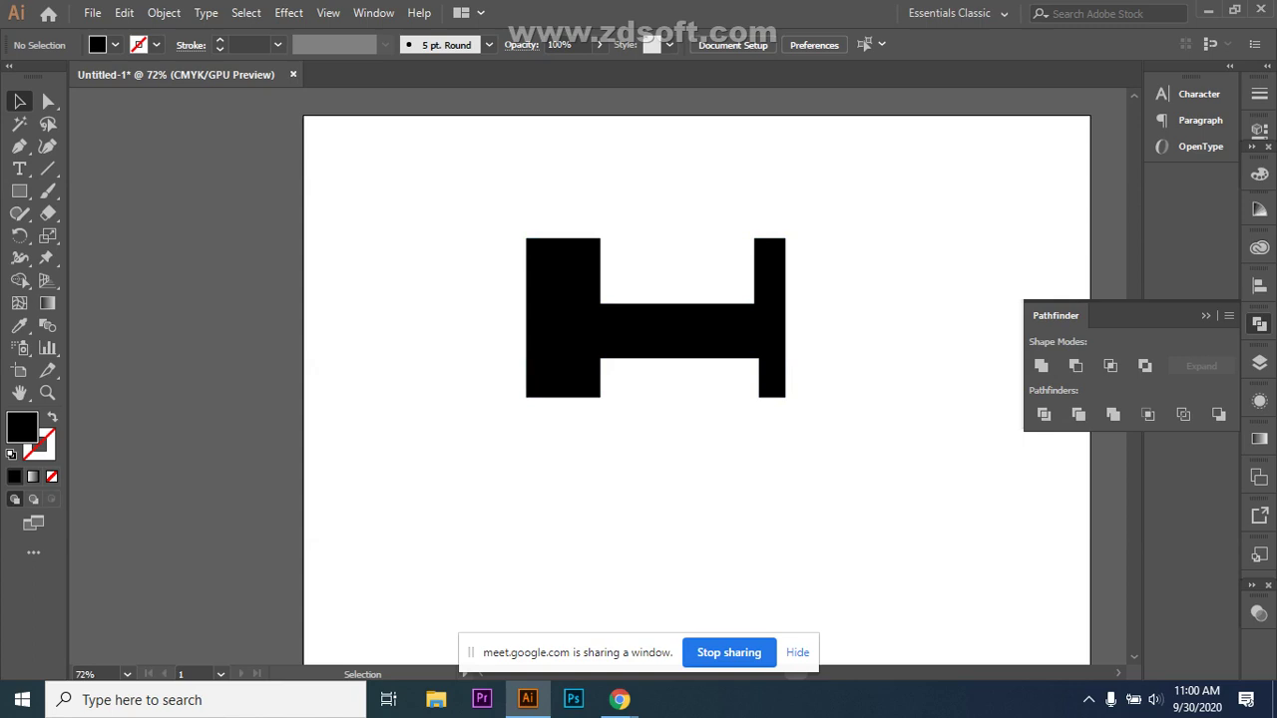
{"action": "key", "text": "ctrl+z"}
{"action": "key", "text": "ctrl+z"}
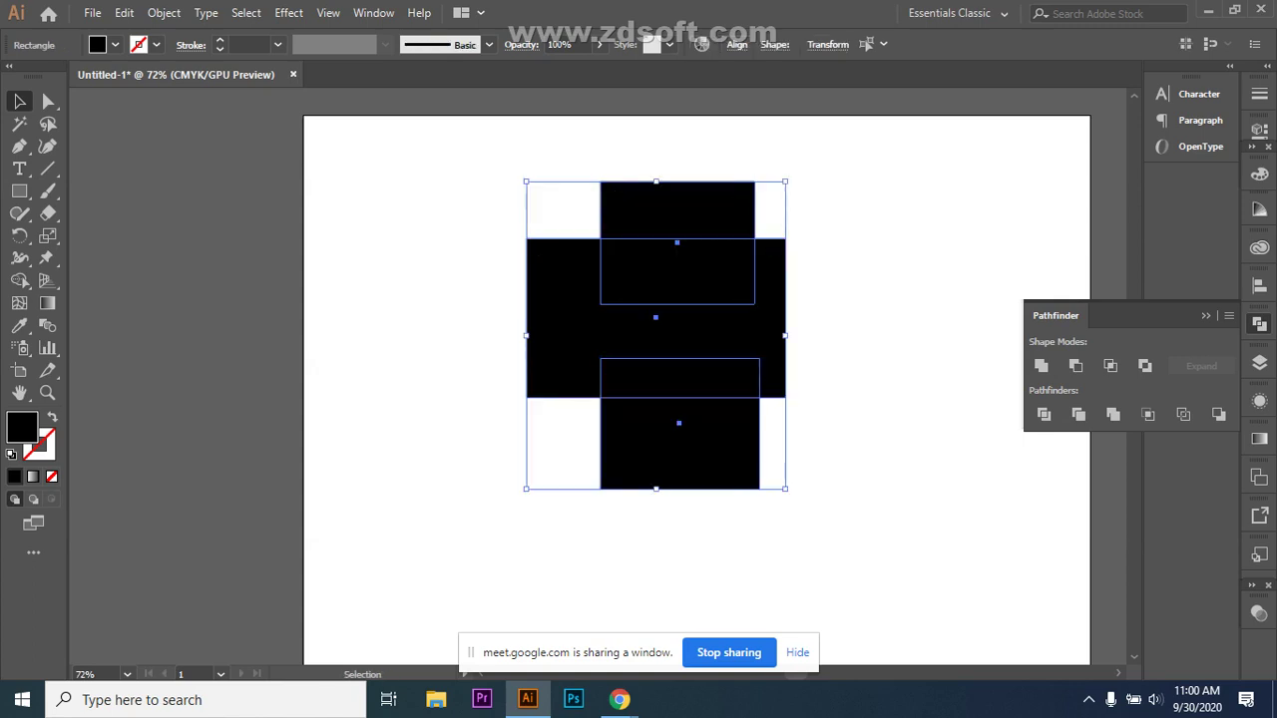
- Swap fill and stroke on the three rectangles so they have no fill and a 1 pt black stroke, and deselect them
{"action": "left_click", "coordinate": [52, 417]}
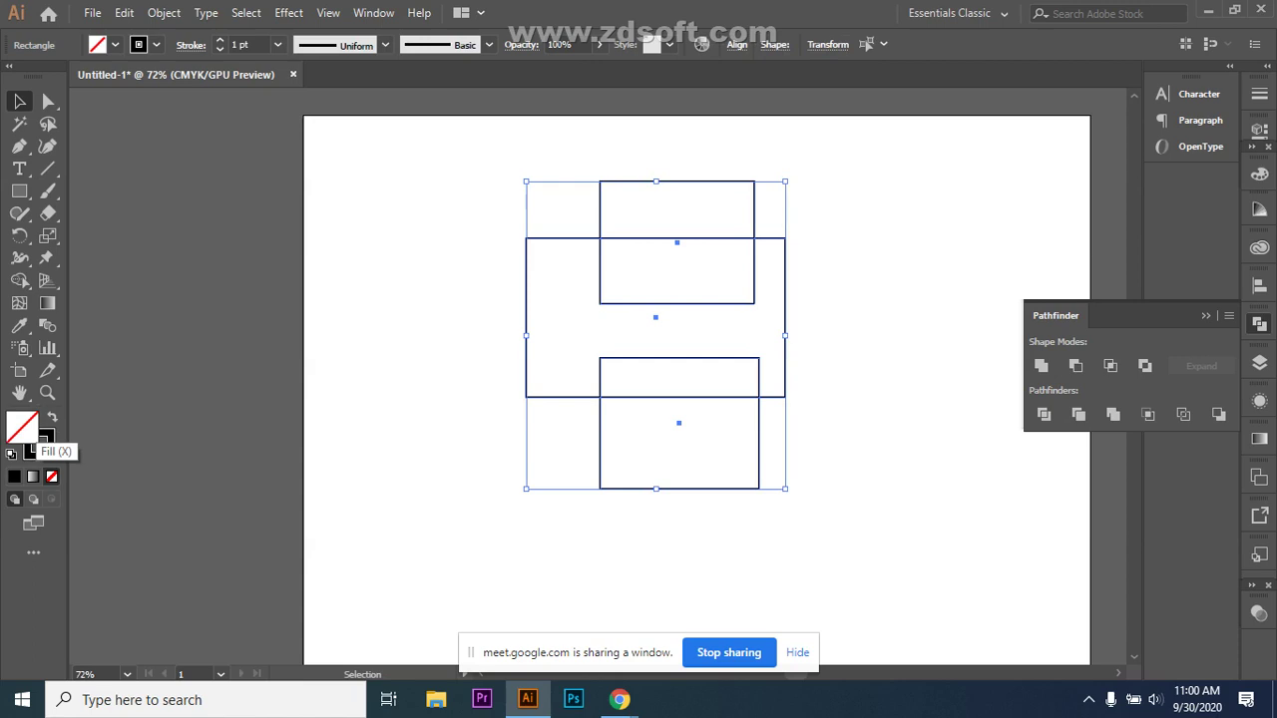
{"action": "key", "text": "ctrl+shift+a"}
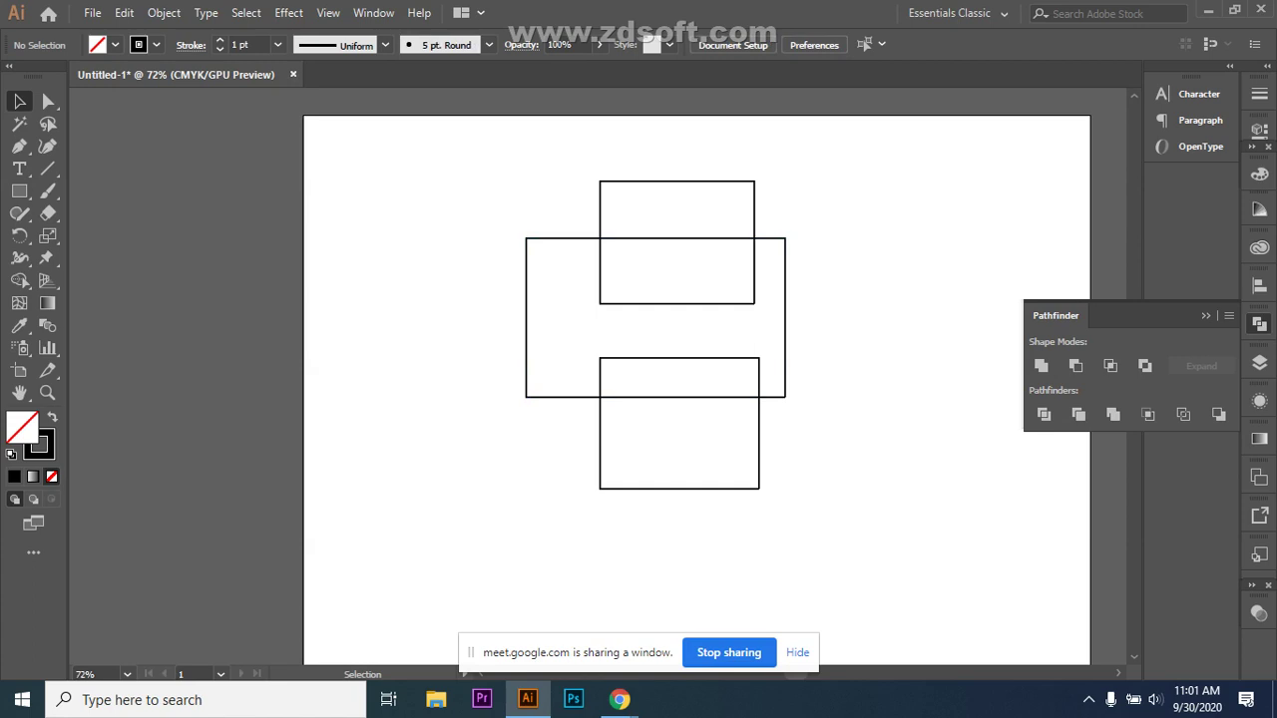
- Subtract the two smaller outlined rectangles from the wide one with Pathfinder Minus Front, and undo the subtraction
{"action": "left_click_drag", "start_coordinate": [445, 181], "coordinate": [843, 468]}
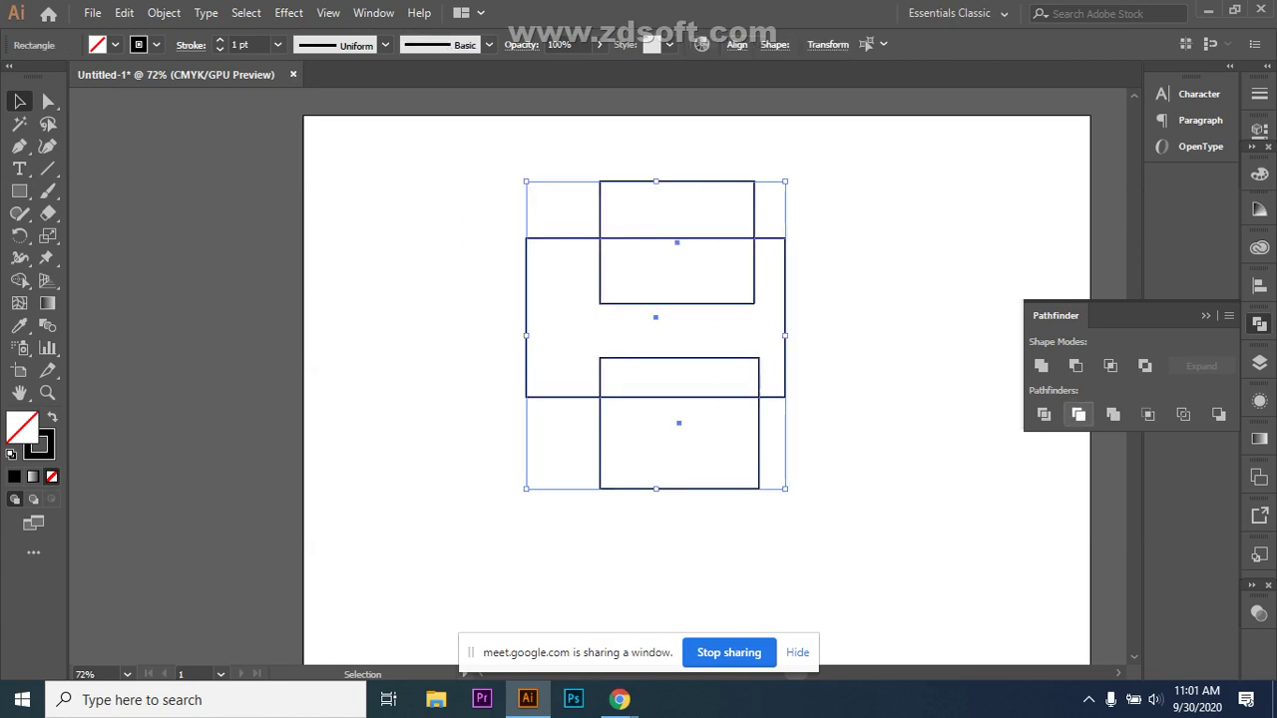
{"action": "left_click", "coordinate": [1075, 365]}
{"action": "key", "text": "ctrl+shift+a"}
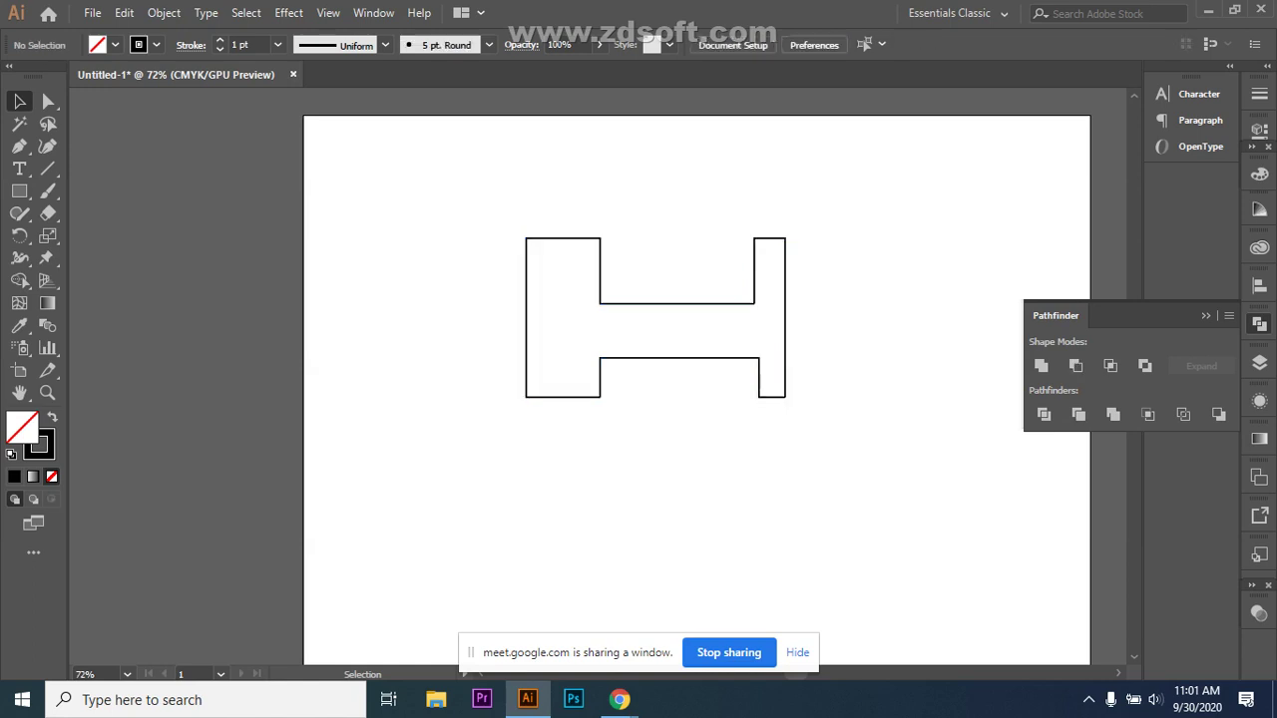
{"action": "mouse_move", "coordinate": [468, 260]}
{"action": "left_mouse_down"}
{"action": "mouse_move", "coordinate": [484, 425]}
{"action": "mouse_move", "coordinate": [655, 483]}
{"action": "left_mouse_up"}
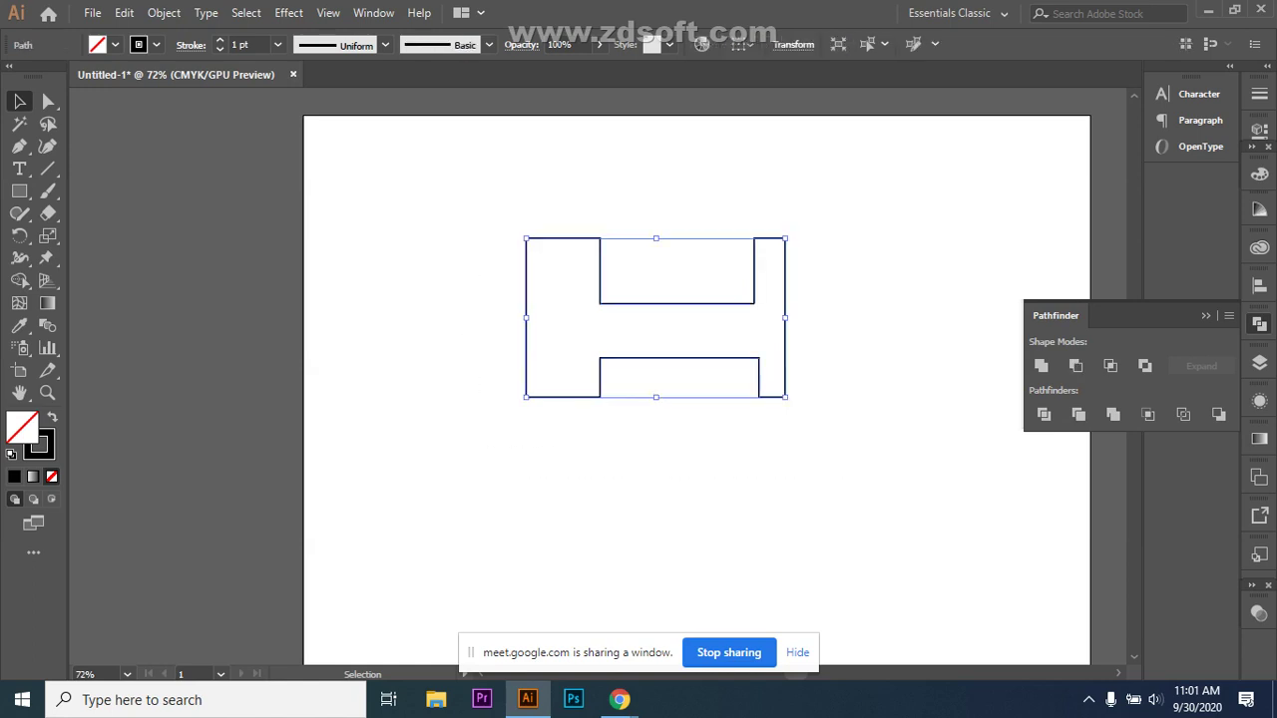
{"action": "key", "text": "ctrl+z"}
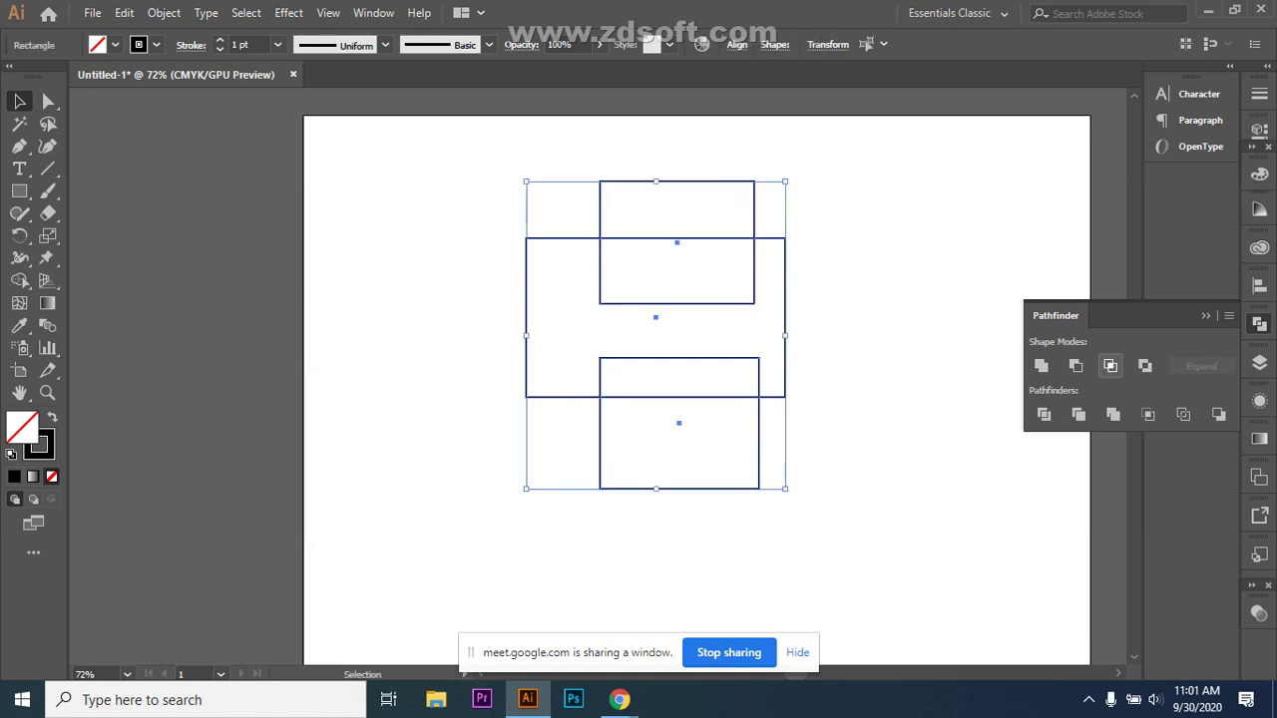
- Try Pathfinder Intersect on the three outlined rectangles, and clear the selection
{"action": "left_click", "coordinate": [1110, 365]}
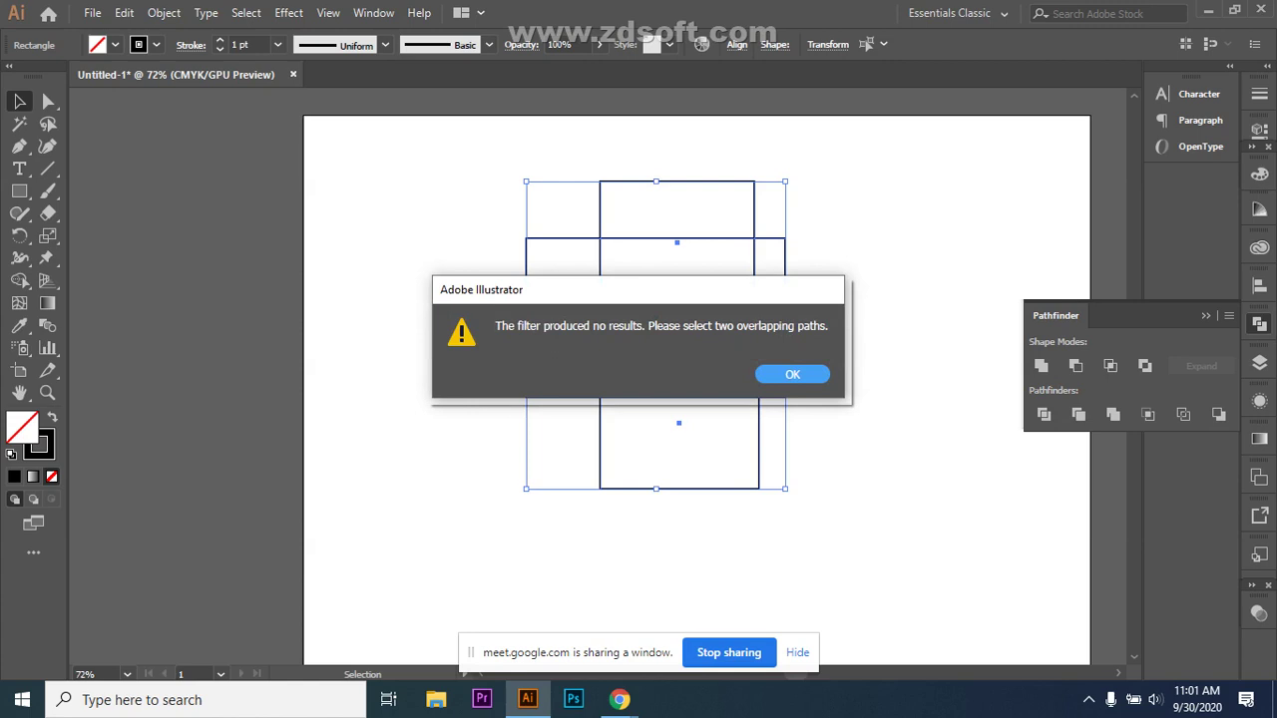
{"action": "key", "text": "Return"}
{"action": "key", "text": "ctrl+shift+a"}
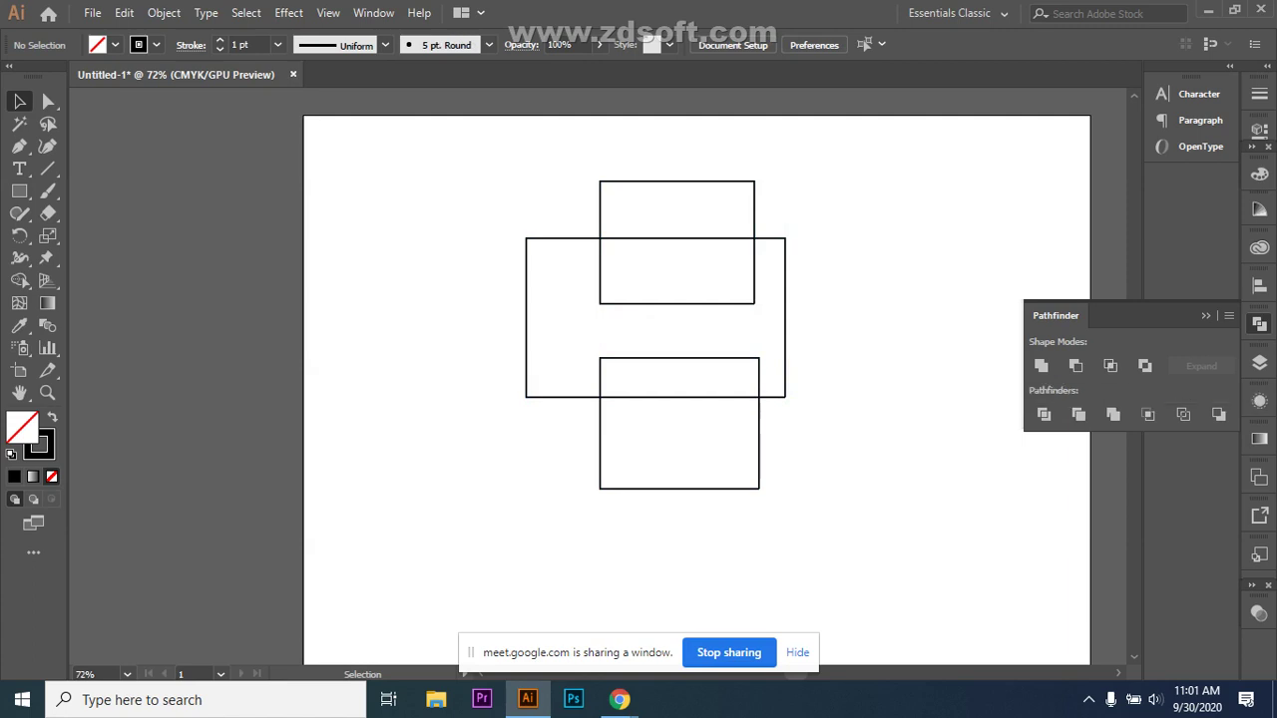
- Move the upper outlined rectangle away and combine the wide and lower rectangles with Pathfinder Intersect, and deselect
{"action": "left_click", "coordinate": [684, 181]}
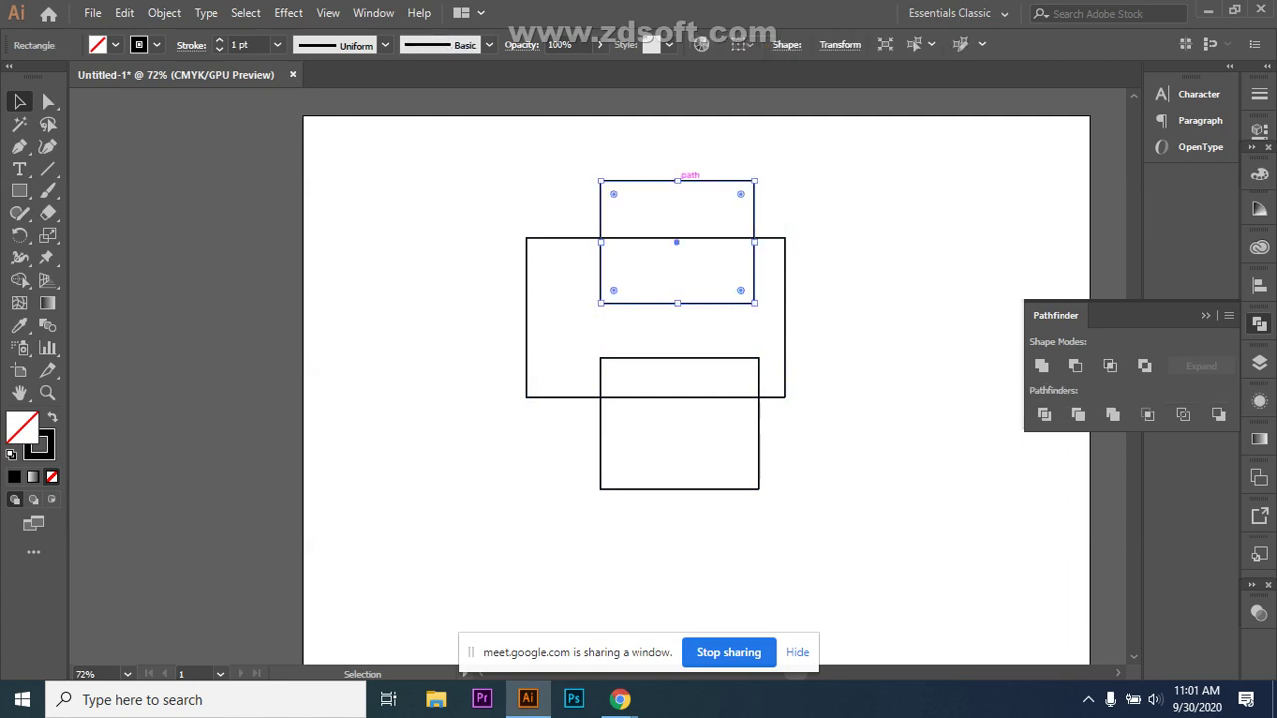
{"action": "left_click_drag", "start_coordinate": [684, 182], "coordinate": [889, 106]}
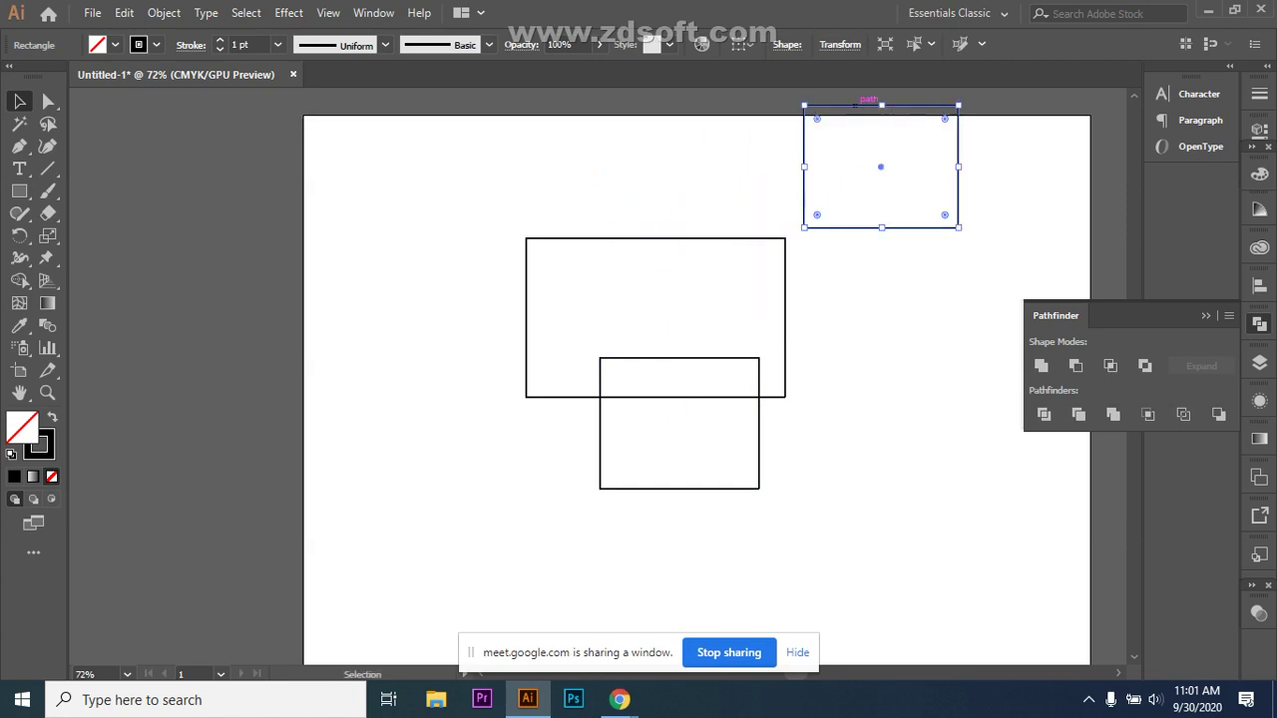
{"action": "left_click_drag", "start_coordinate": [457, 283], "coordinate": [710, 427]}
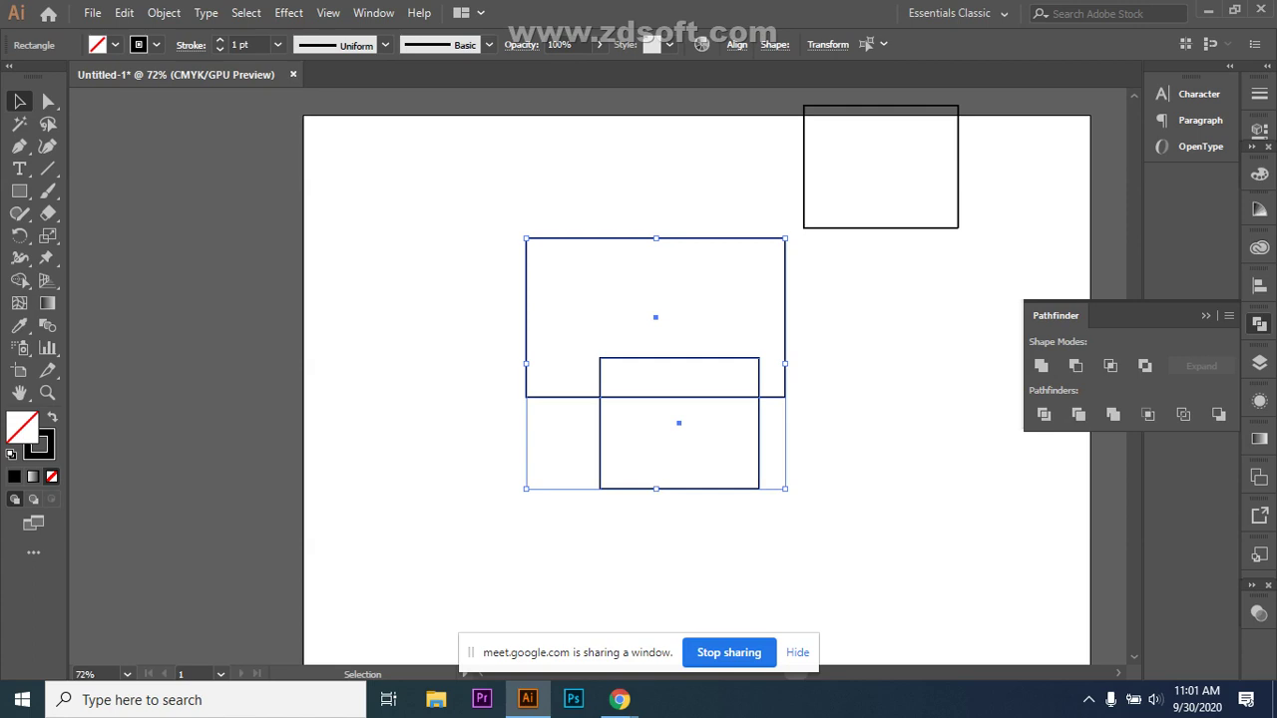
{"action": "left_click", "coordinate": [1110, 365]}
{"action": "key", "text": "ctrl+shift+a"}
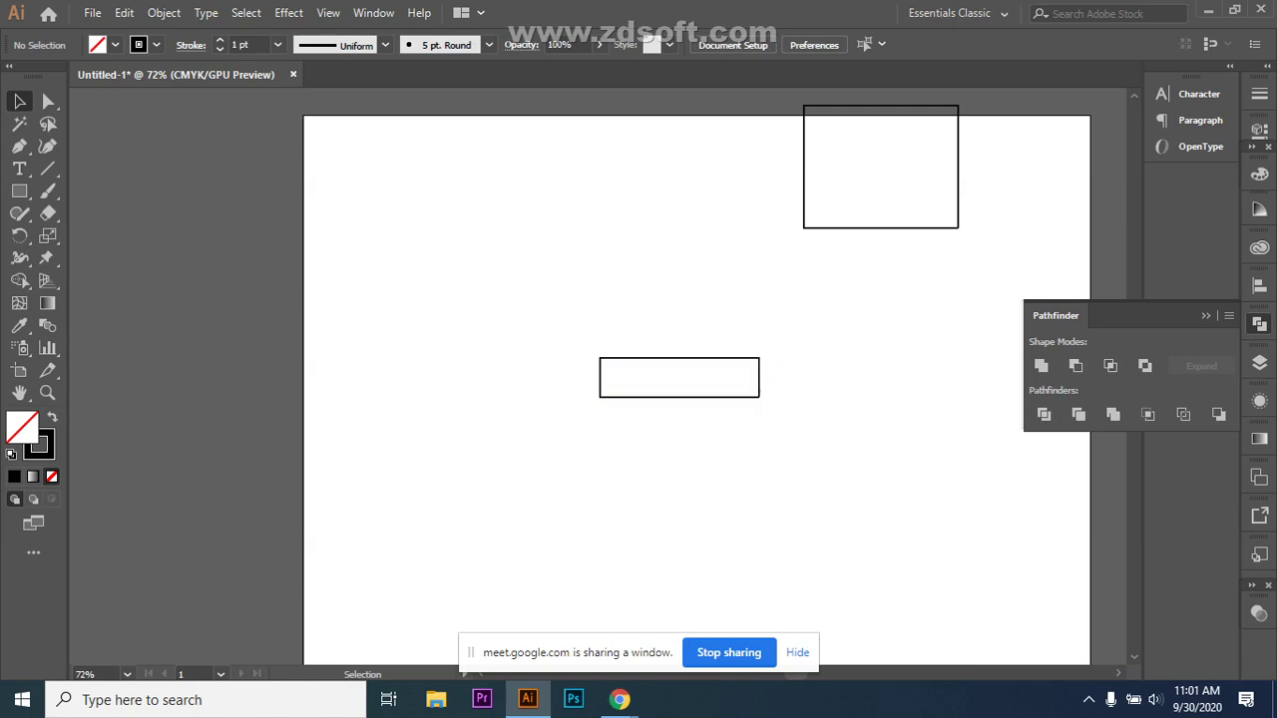
- Undo the intersection and the move of the upper rectangle
{"action": "key", "text": "ctrl+z"}
{"action": "key", "text": "ctrl+z"}
{"action": "key", "text": "ctrl+z"}
{"action": "key", "text": "ctrl+z"}
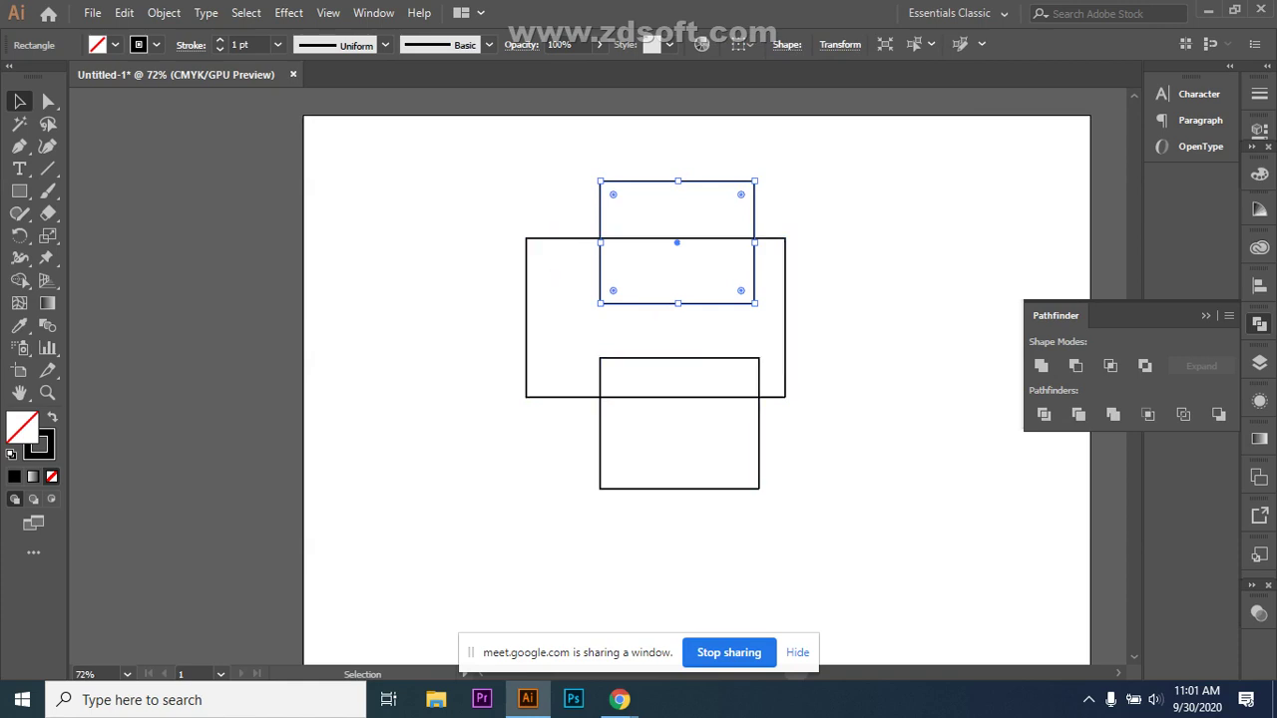
- Try Pathfinder Intersect on all three outlined rectangles again, dismiss the alert and deselect them
{"action": "left_click_drag", "start_coordinate": [476, 329], "coordinate": [698, 429]}
{"action": "left_click_drag", "start_coordinate": [502, 246], "coordinate": [699, 364]}
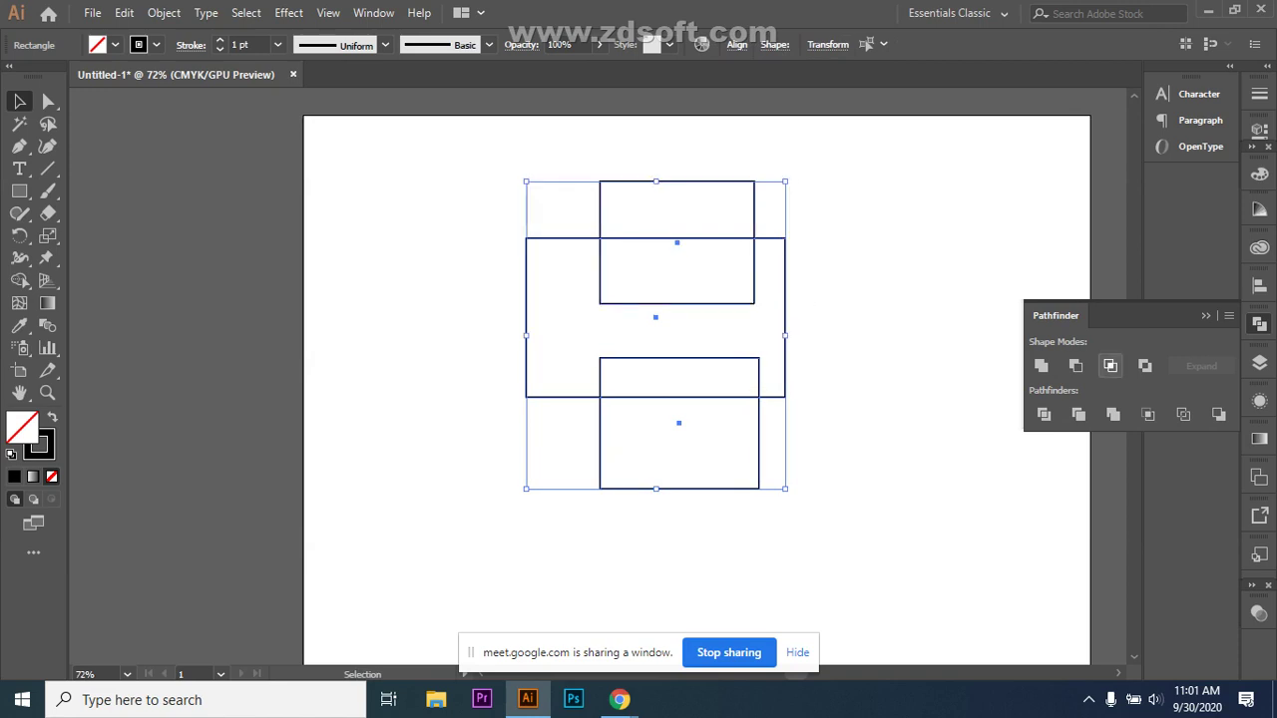
{"action": "left_click", "coordinate": [1111, 365]}
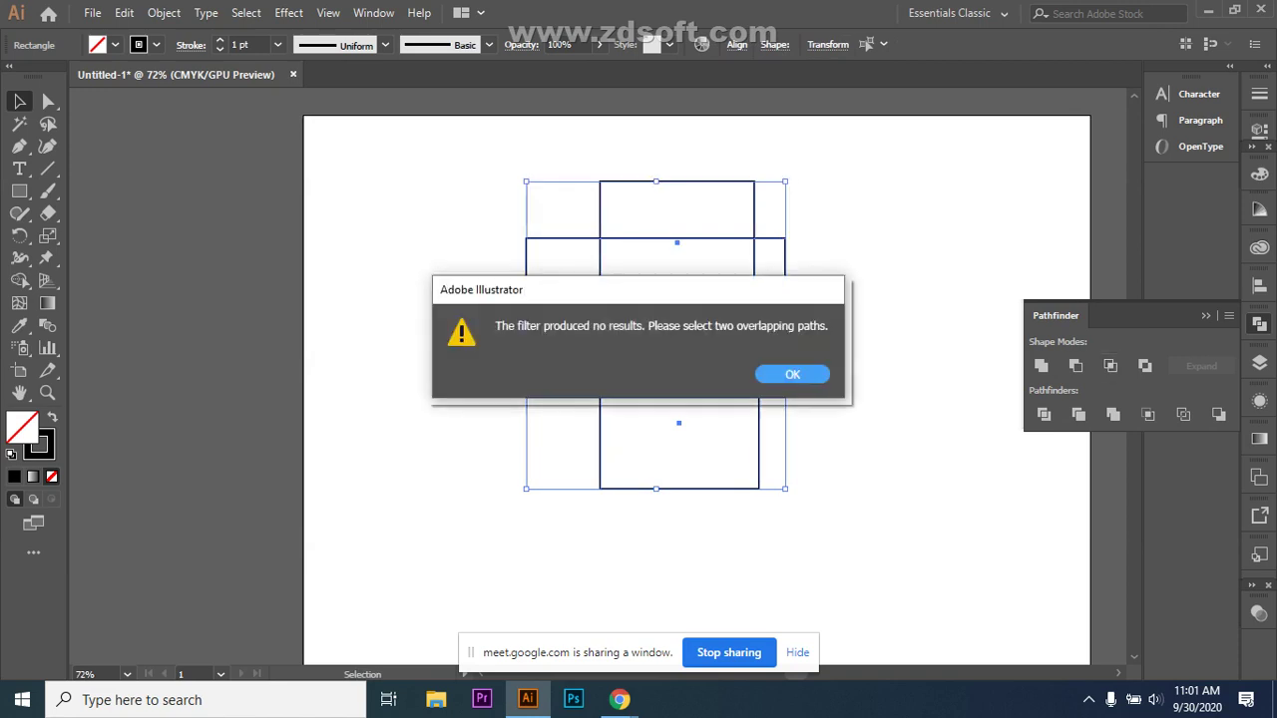
{"action": "key", "text": "Return"}
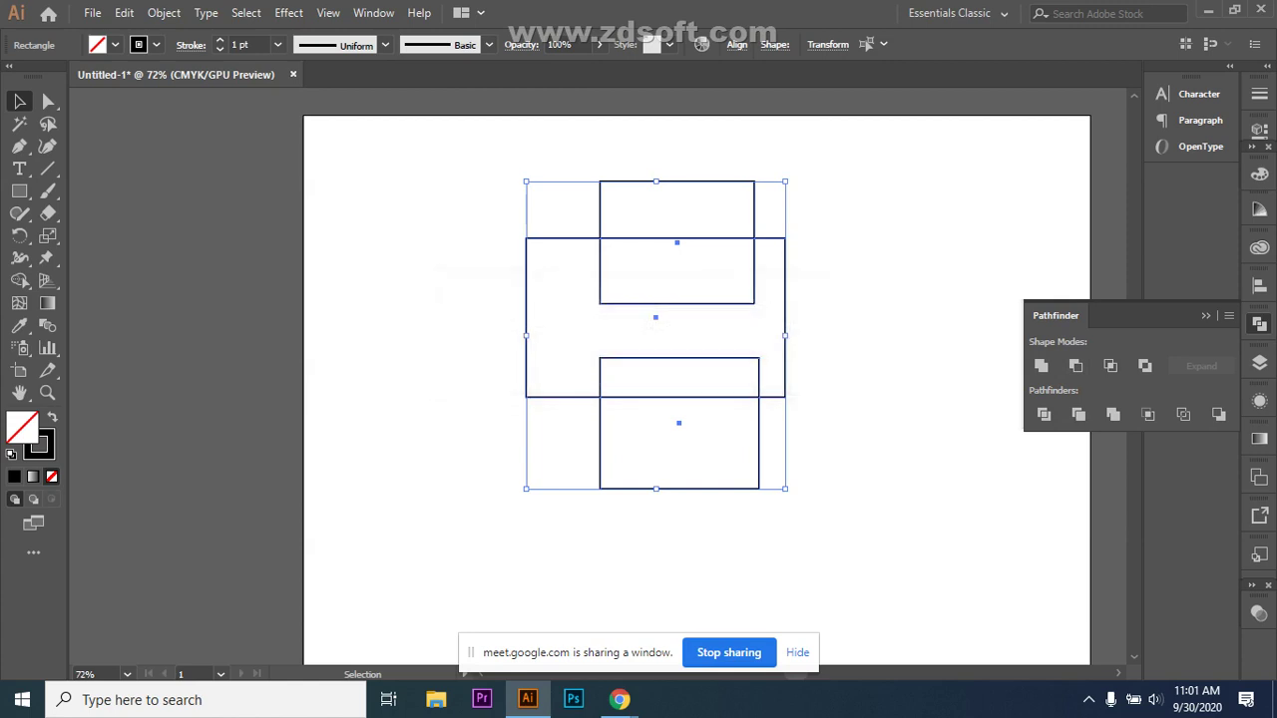
{"action": "left_click", "coordinate": [658, 329]}
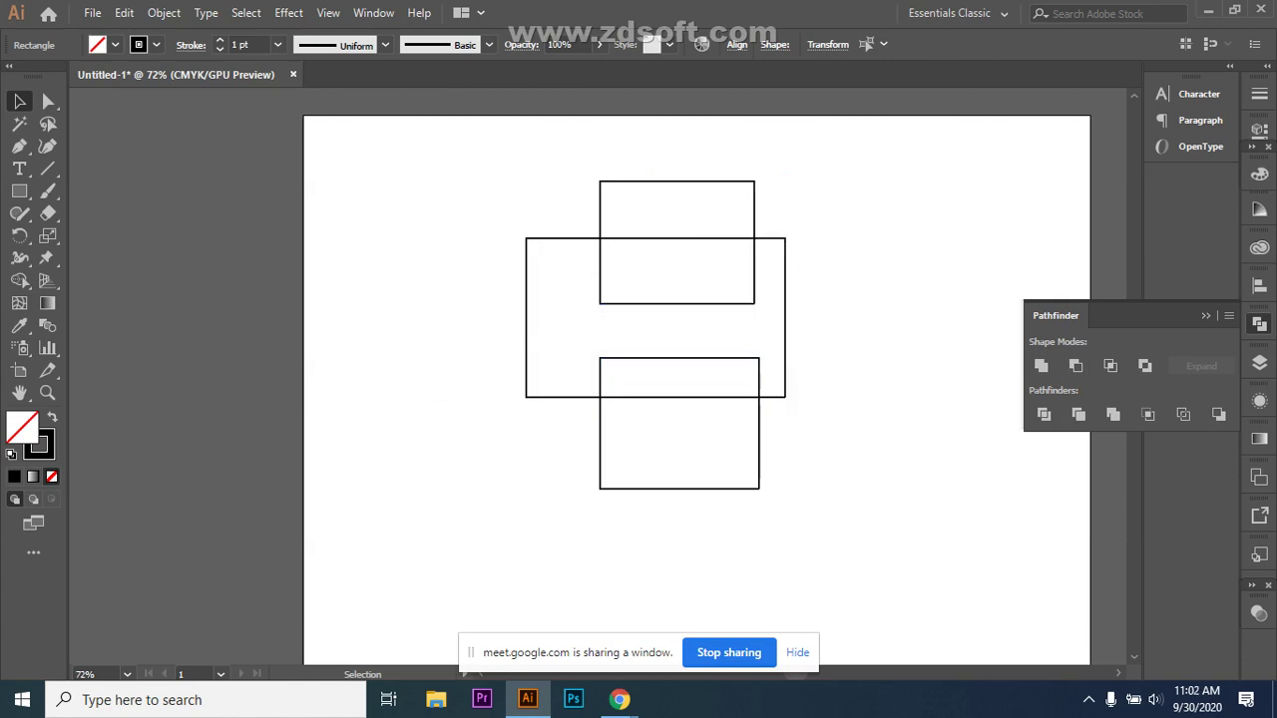
{"action": "left_click", "coordinate": [609, 303]}
{"action": "left_click", "coordinate": [659, 329]}
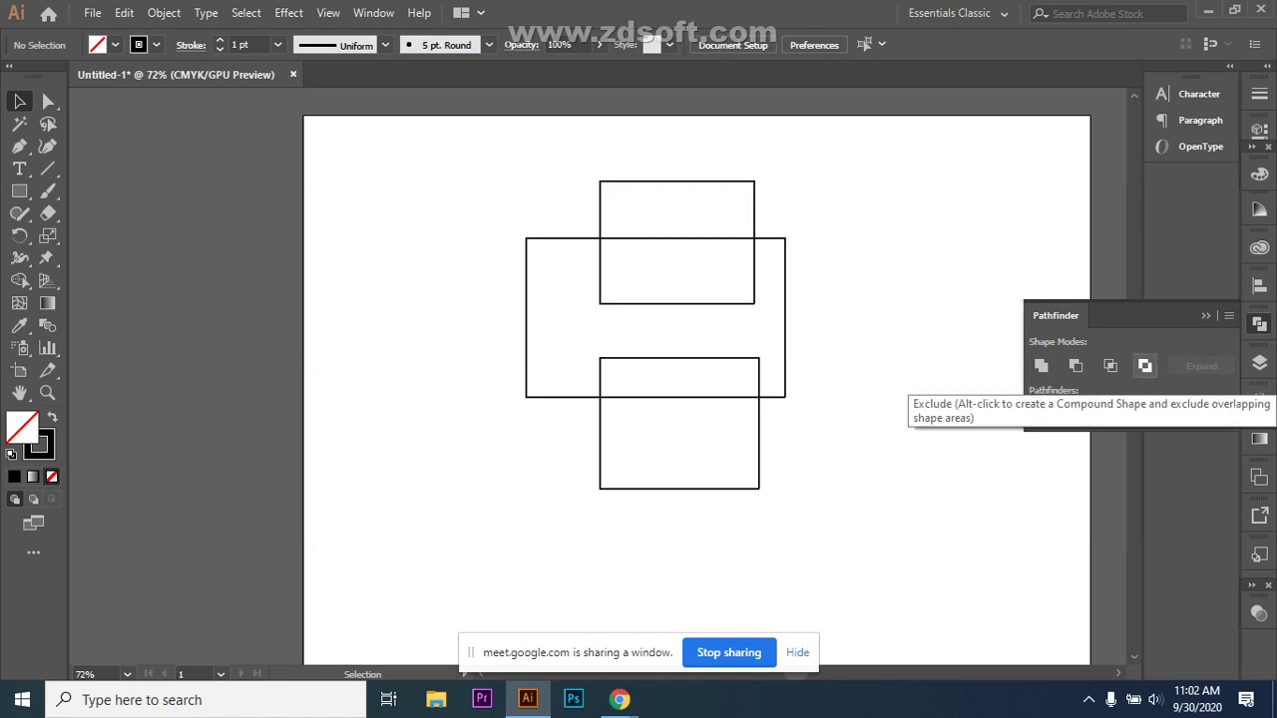
- Try Pathfinder Exclude on the three overlapping outlined rectangles
{"action": "left_click_drag", "start_coordinate": [485, 224], "coordinate": [810, 413]}
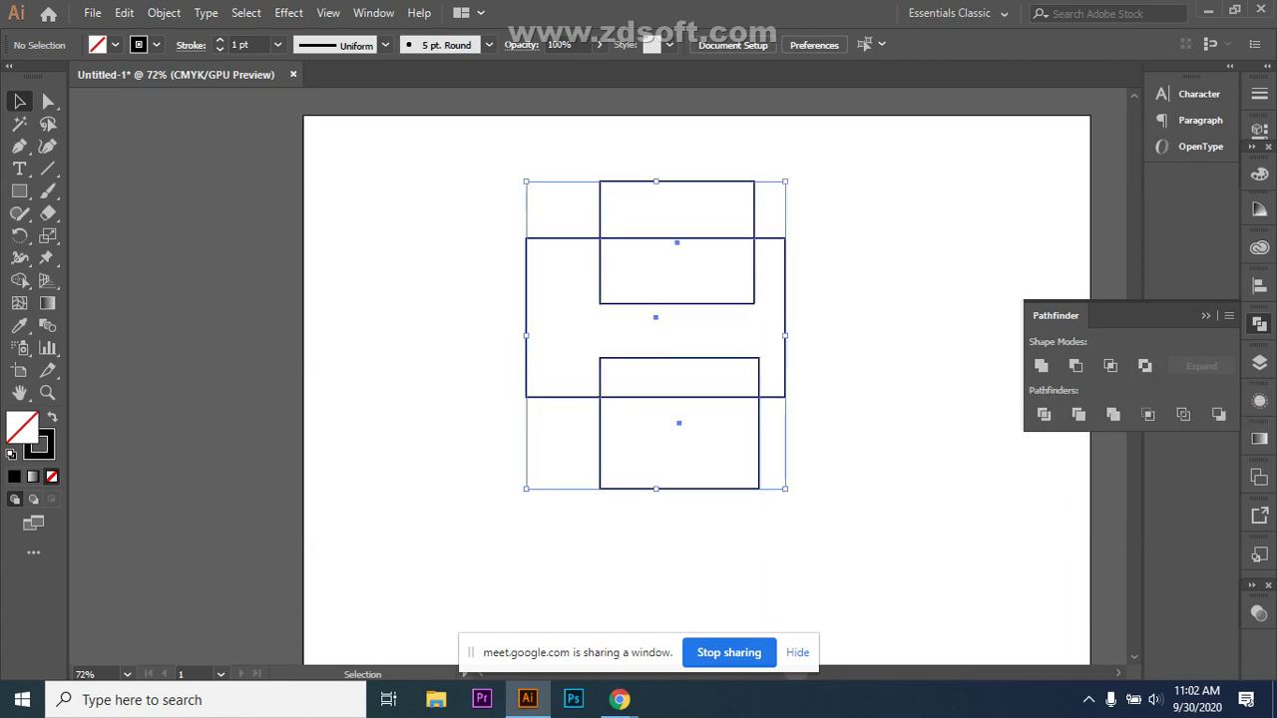
{"action": "left_click", "coordinate": [1144, 365]}
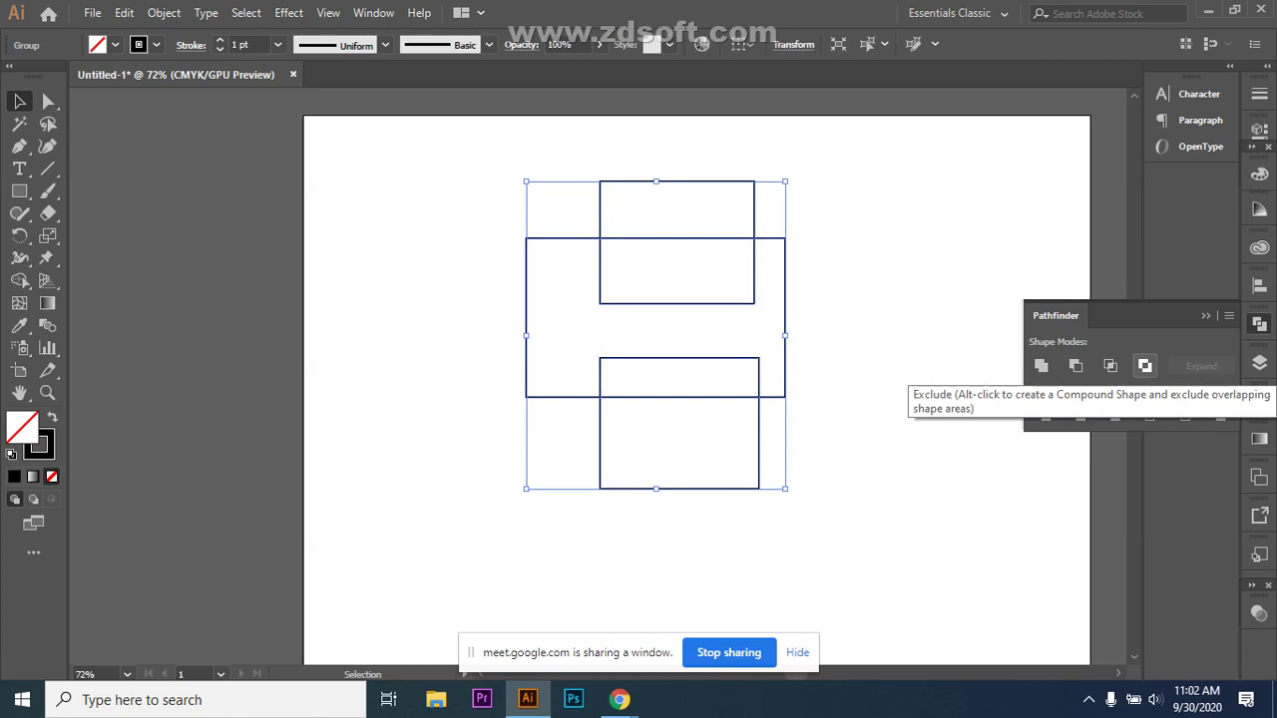
{"action": "left_click", "coordinate": [898, 399]}
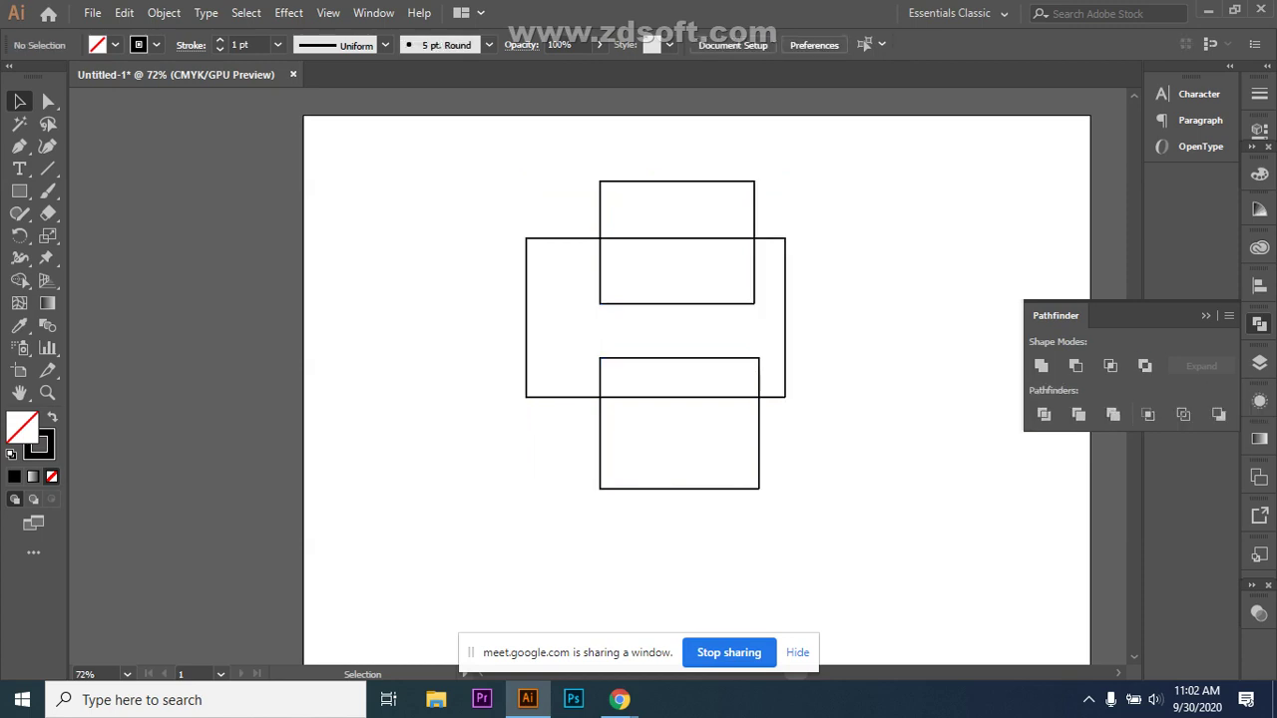
{"action": "key", "text": "ctrl+a"}
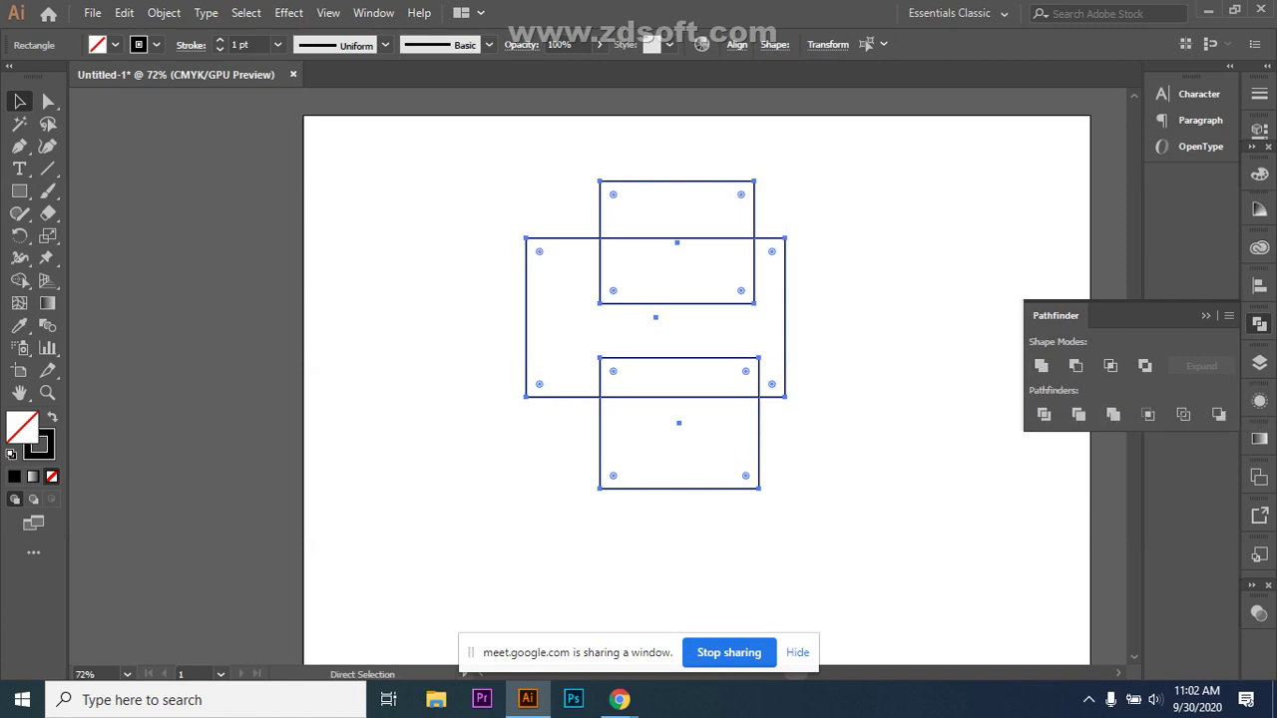
{"action": "left_click", "coordinate": [1144, 366]}
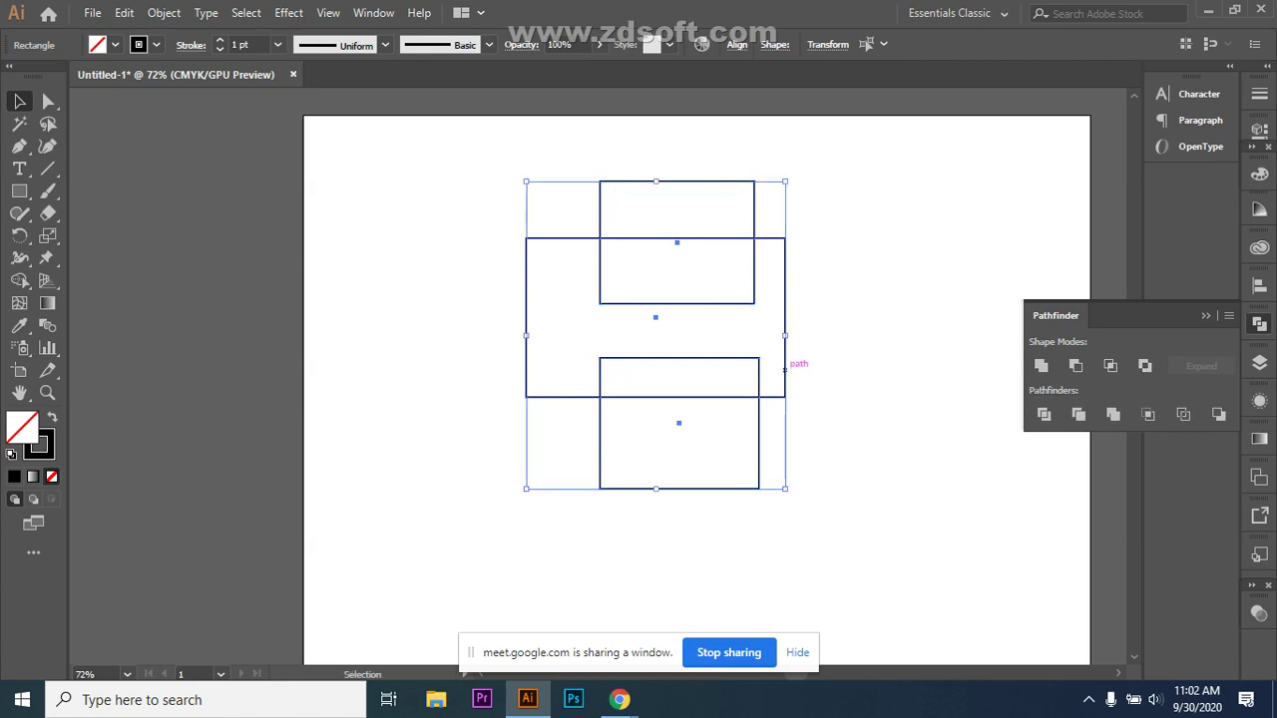
- Swap the three rectangles to a black fill, swap back to the black outline, and deselect them
{"action": "key", "text": "shift+x"}
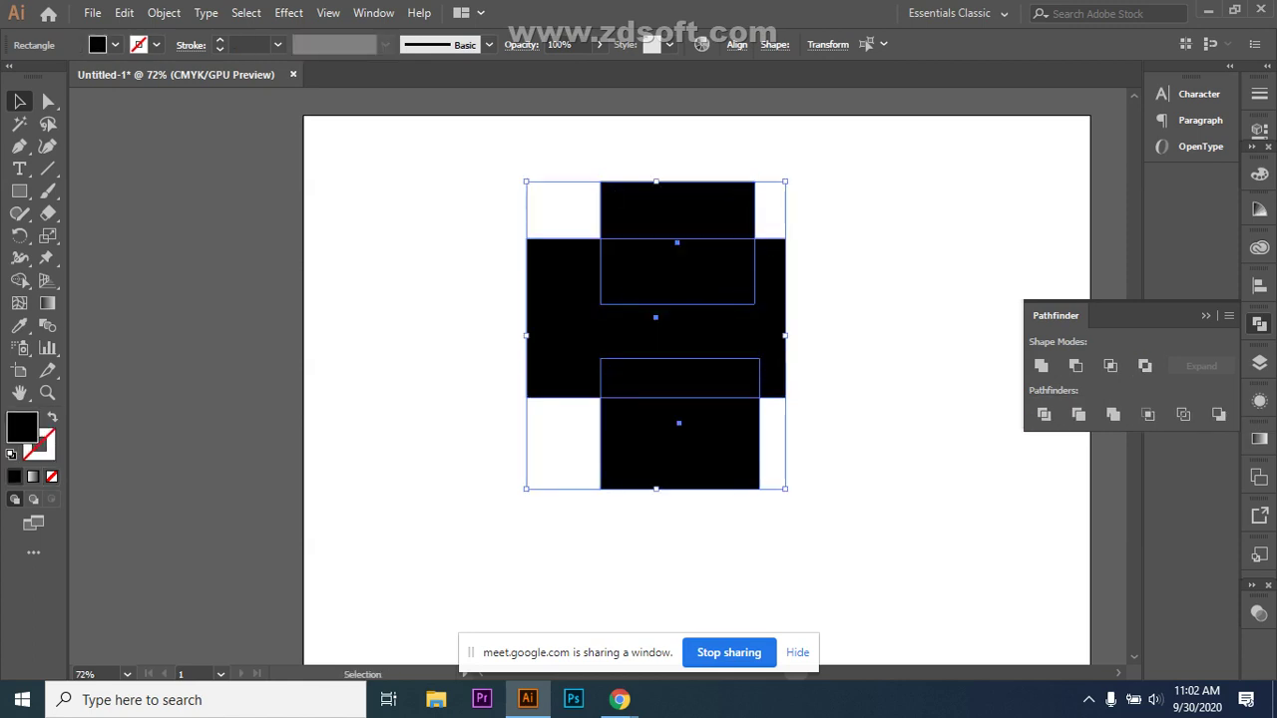
{"action": "key", "text": "shift+x"}
{"action": "key", "text": "ctrl+shift+a"}
- Stretch the upper outlined rectangle taller from its top edge and move it clear of the wide rectangle
{"action": "left_click", "coordinate": [682, 181]}
{"action": "left_click_drag", "start_coordinate": [677, 181], "coordinate": [677, 121]}
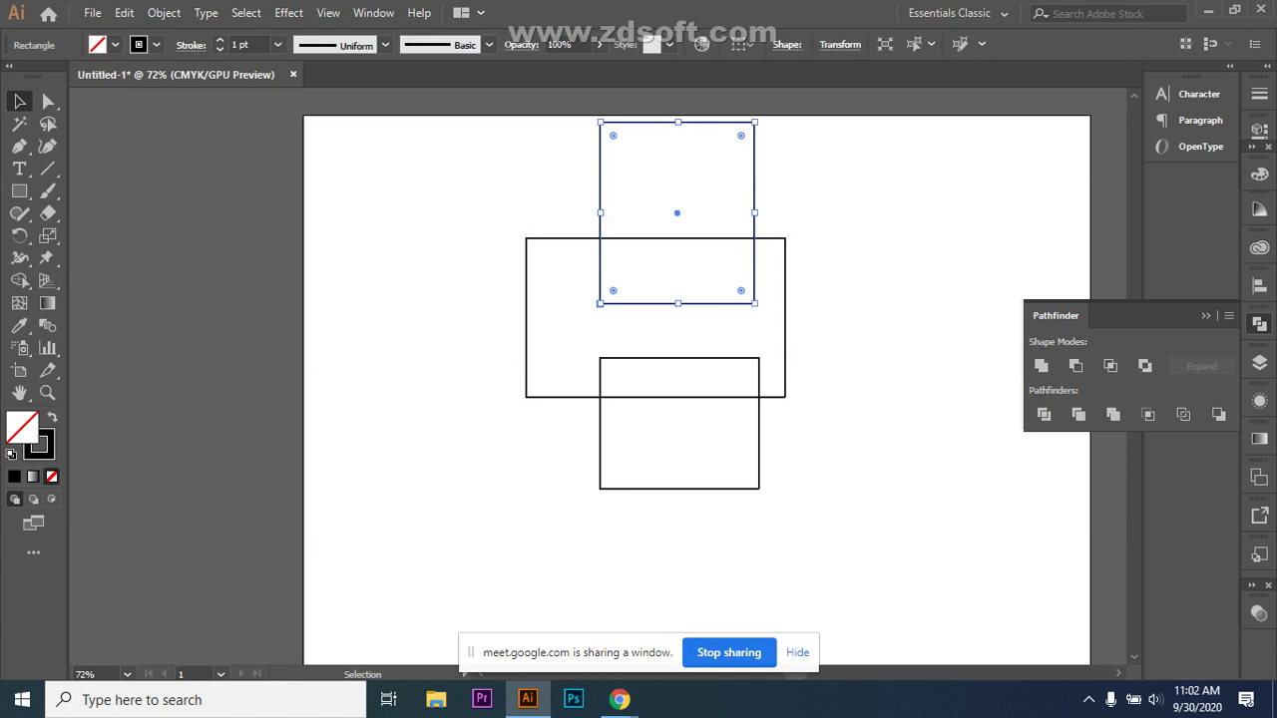
{"action": "left_click", "coordinate": [558, 199]}
{"action": "left_click", "coordinate": [599, 199]}
{"action": "left_click_drag", "start_coordinate": [601, 240], "coordinate": [866, 220]}
- Intersect the wide and lower outlined rectangles with Pathfinder Intersect, and undo the intersection
{"action": "left_click_drag", "start_coordinate": [456, 265], "coordinate": [760, 399]}
{"action": "left_click", "coordinate": [1110, 366]}
{"action": "key", "text": "ctrl+z"}
- Apply Pathfinder Exclude to the wide and lower outlined rectangles, check the grouped result, and deselect it
{"action": "left_click", "coordinate": [1144, 366]}
{"action": "key", "text": "ctrl+shift+a"}
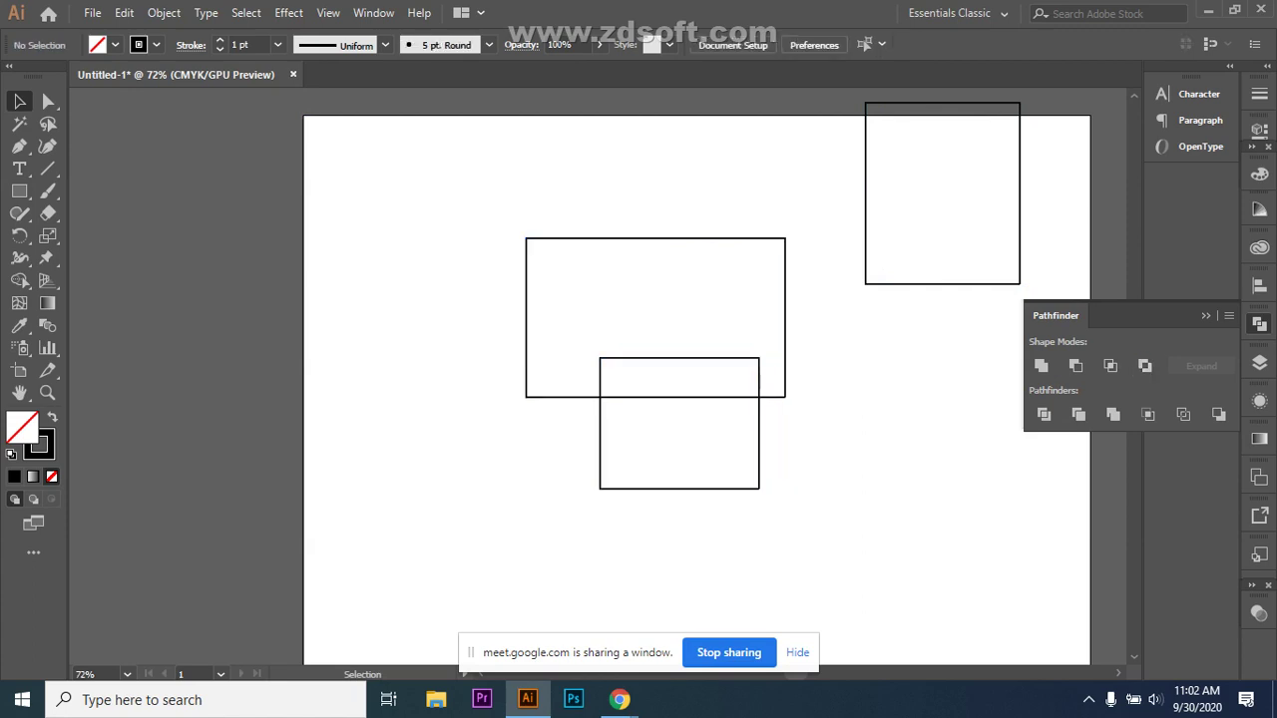
{"action": "left_click_drag", "start_coordinate": [480, 217], "coordinate": [826, 507]}
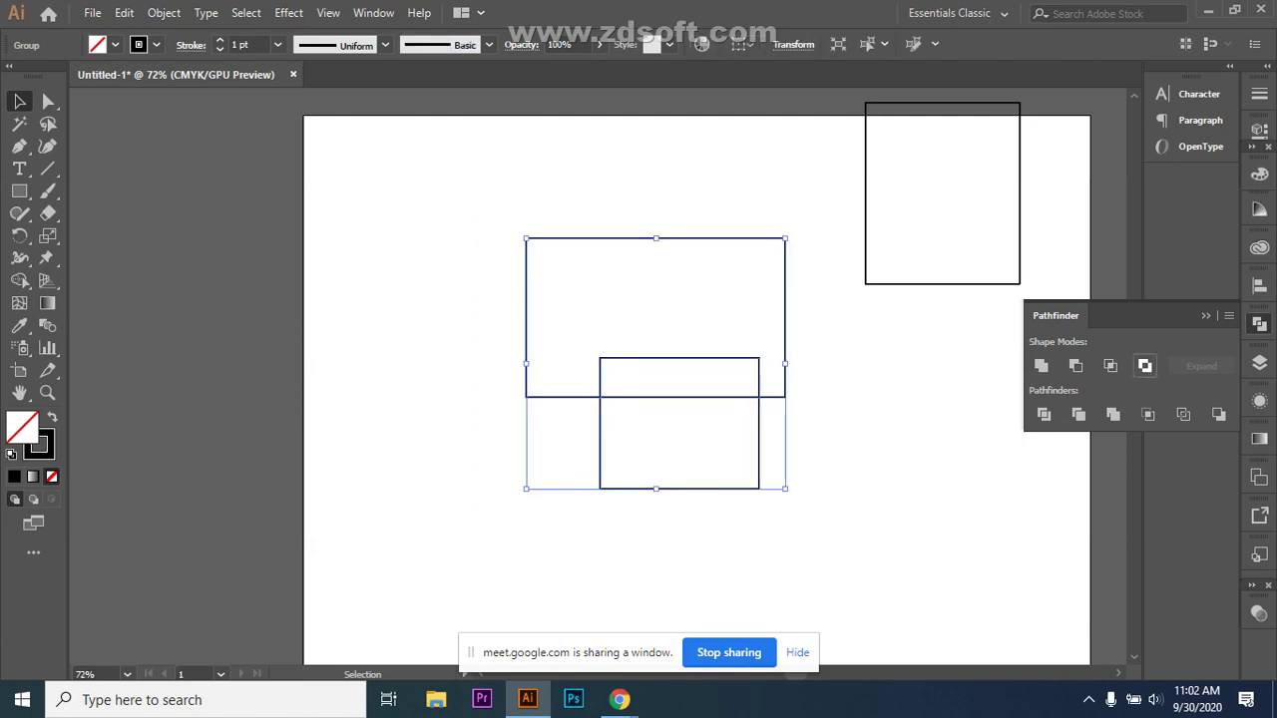
{"action": "key", "text": "ctrl+shift+a"}
- Draw two overlapping rectangles with a black fill and no stroke below and beside the outlined shapes
{"action": "scroll", "coordinate": [696, 375], "scroll_direction": "down", "scroll_amount": 3}
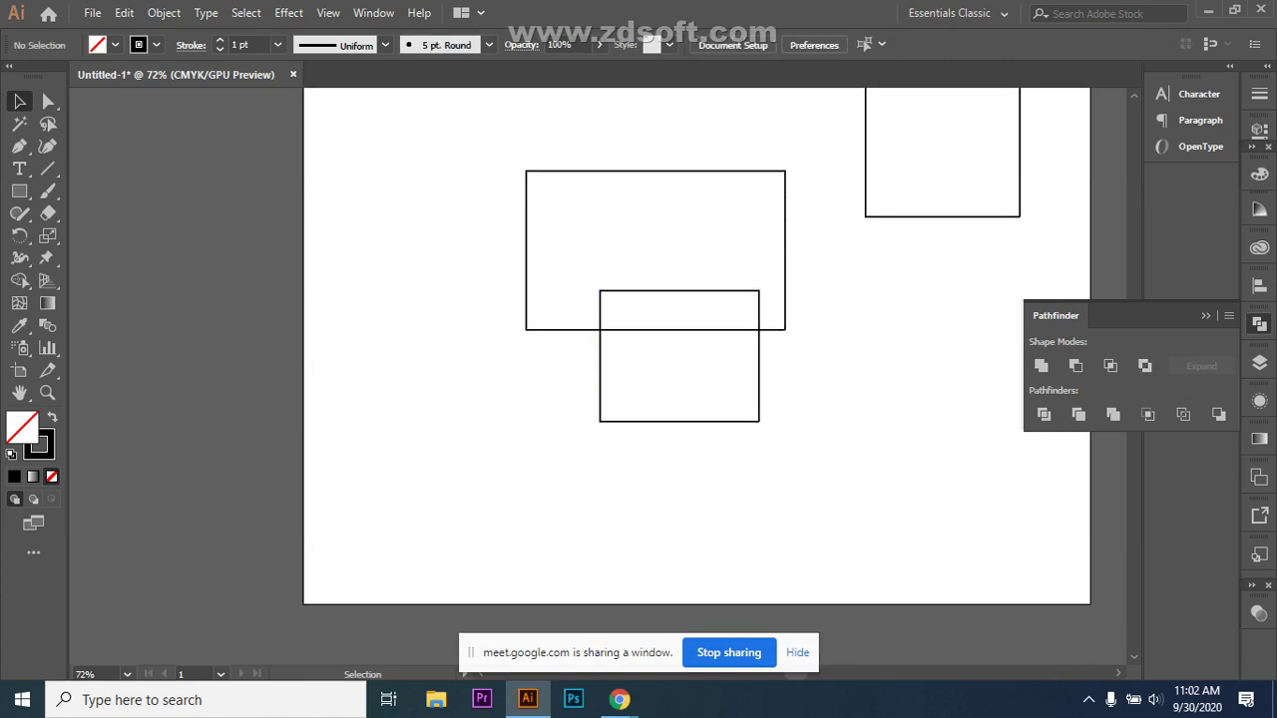
{"action": "key", "text": "m"}
{"action": "left_click_drag", "start_coordinate": [353, 326], "coordinate": [500, 440]}
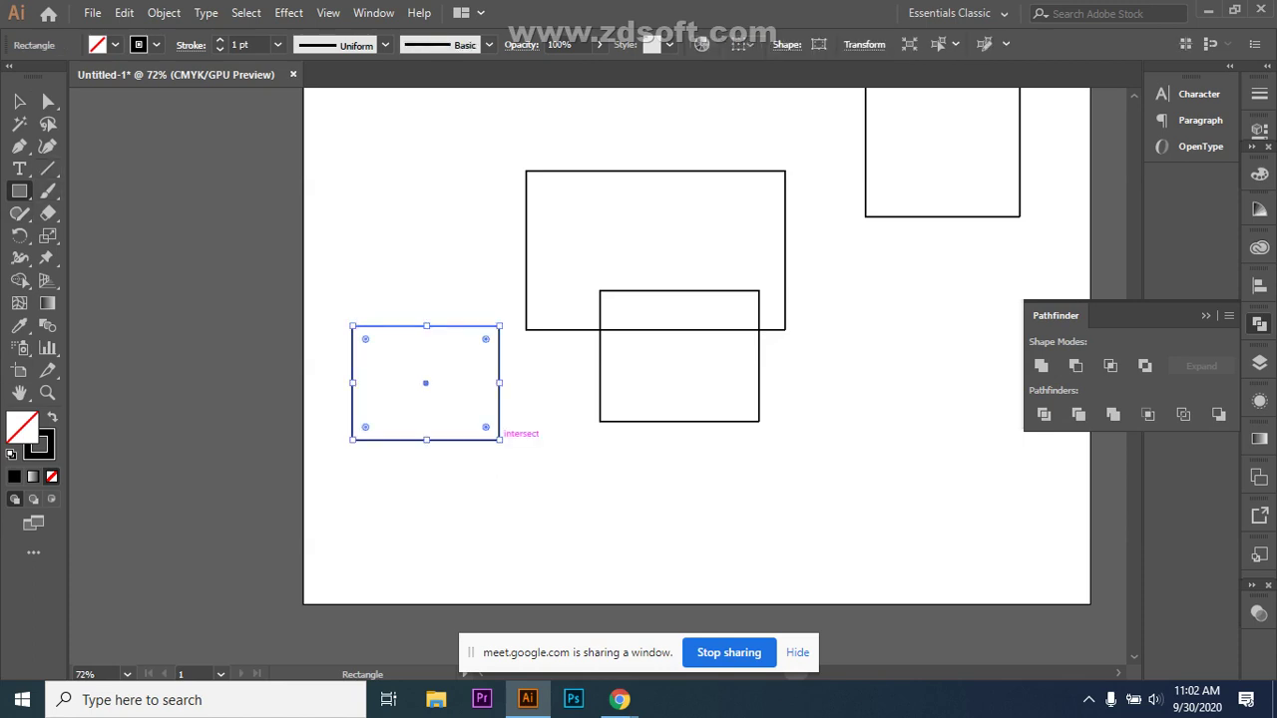
{"action": "key", "text": "shift+x"}
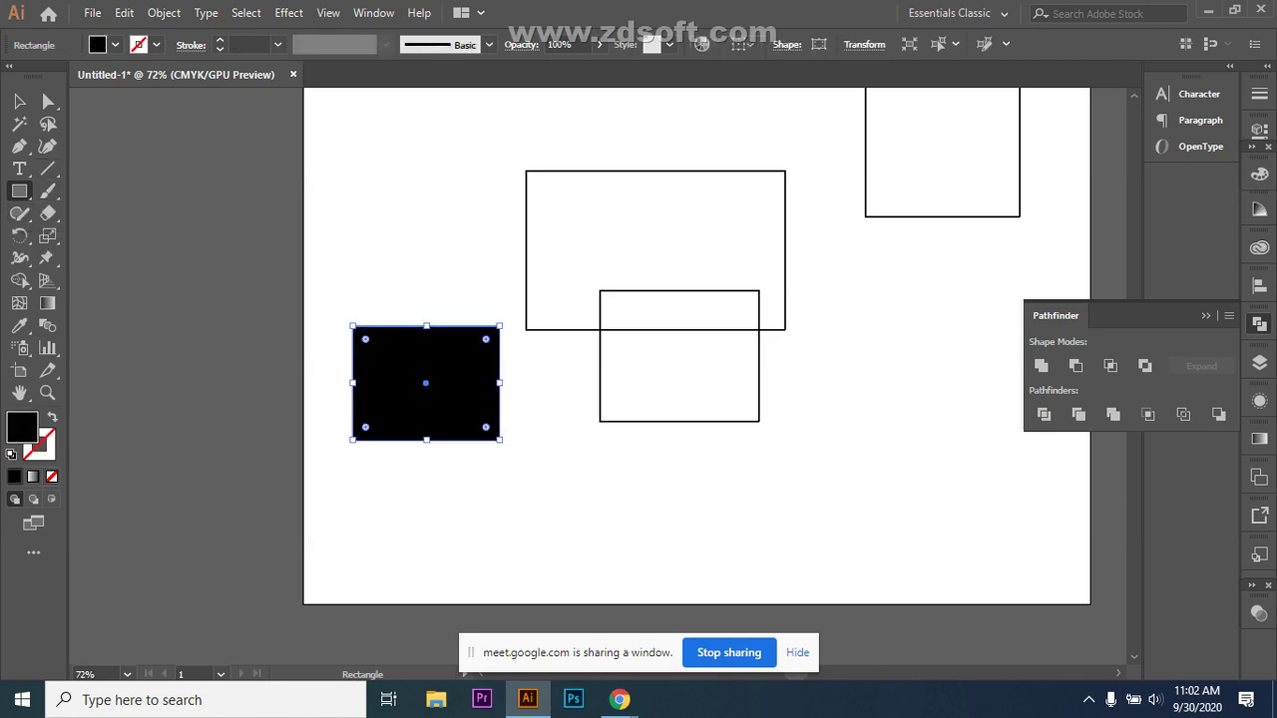
{"action": "mouse_move", "coordinate": [427, 399]}
{"action": "left_mouse_down"}
{"action": "mouse_move", "coordinate": [541, 485]}
{"action": "mouse_move", "coordinate": [564, 531]}
{"action": "left_mouse_up"}
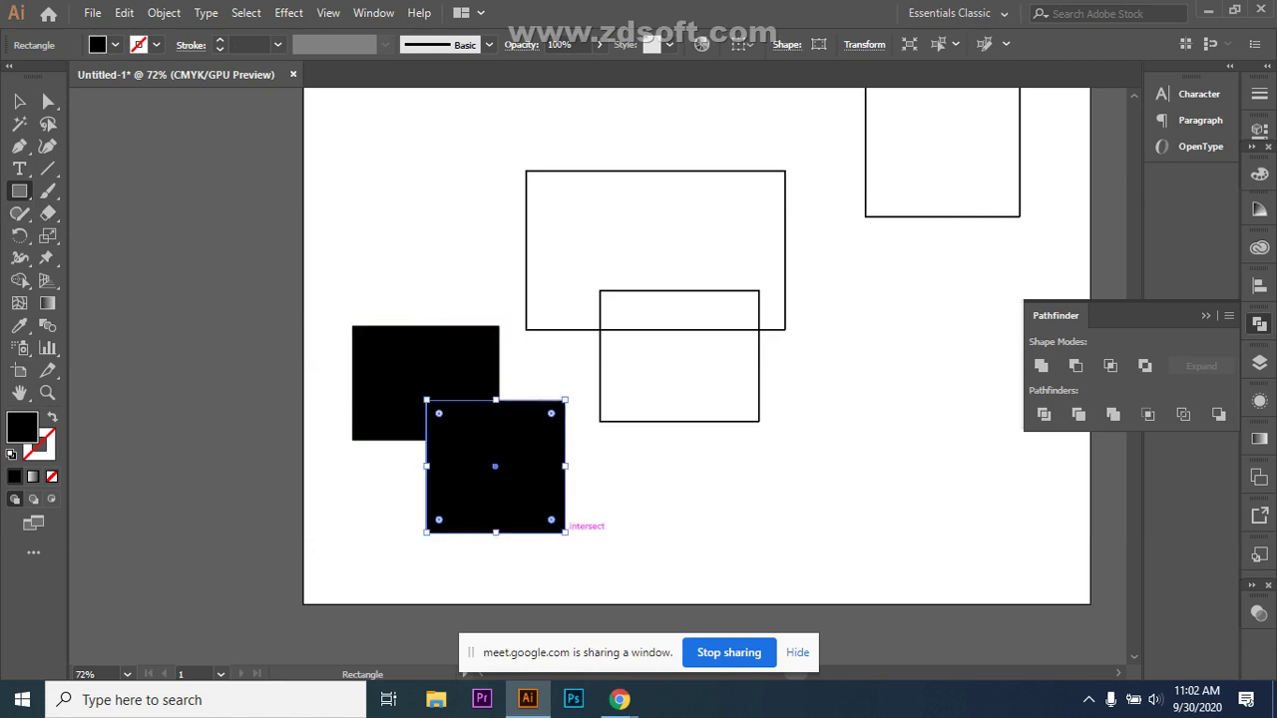
- Cut out the overlap of the two black rectangles with Pathfinder Exclude, and deselect the result
{"action": "key", "text": "v"}
{"action": "left_click_drag", "start_coordinate": [309, 294], "coordinate": [486, 493]}
{"action": "left_click", "coordinate": [1144, 365]}
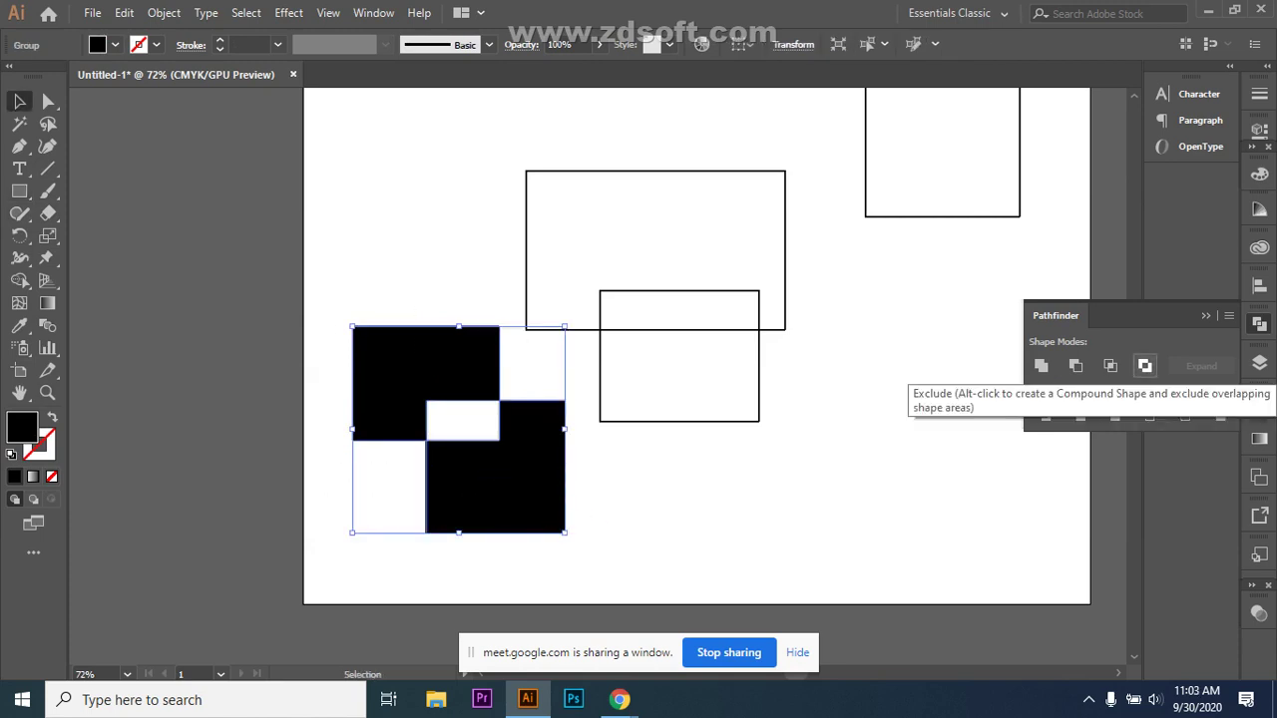
{"action": "key", "text": "ctrl+shift+a"}
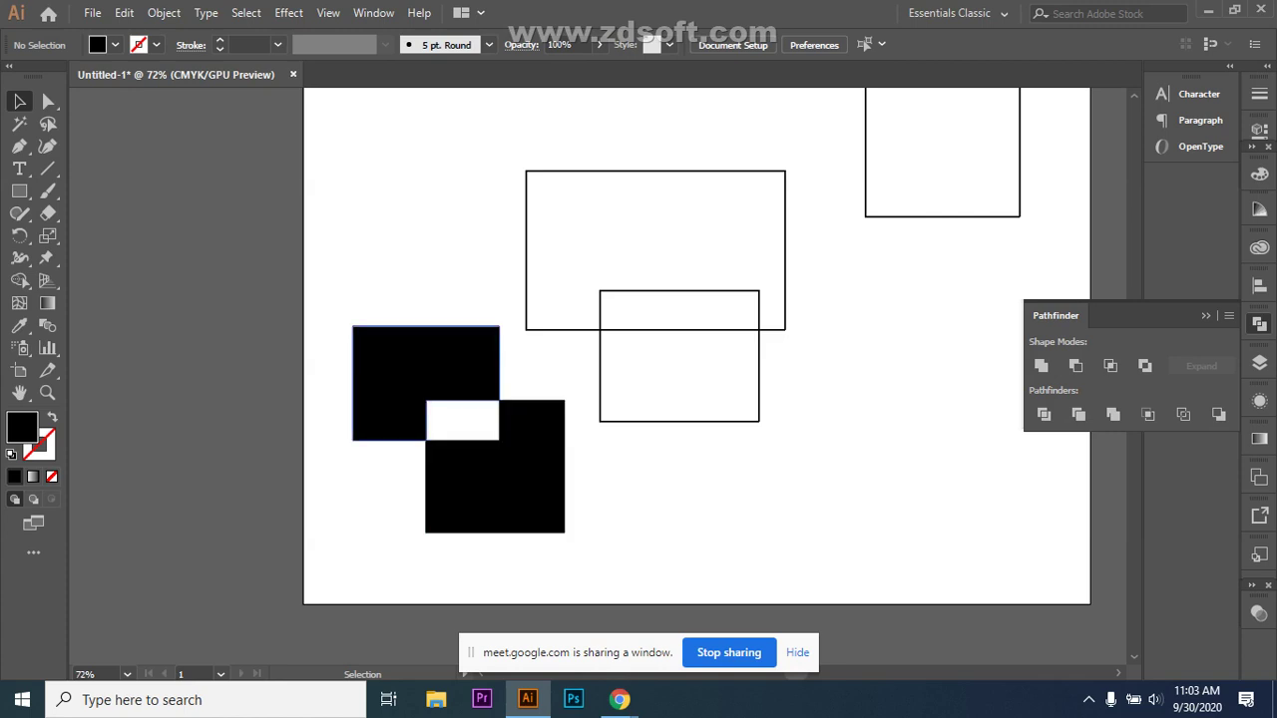
- Ungroup the excluded black shape and deselect its pieces
{"action": "left_click", "coordinate": [419, 369]}
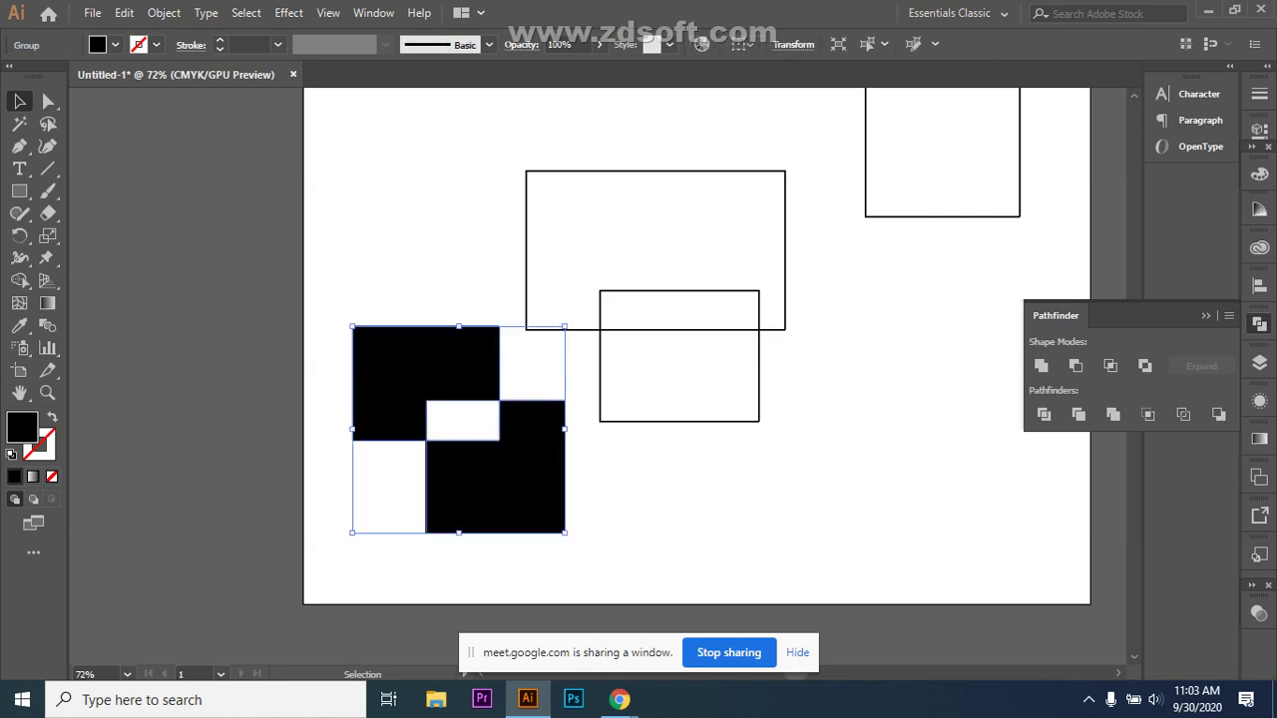
{"action": "right_click", "coordinate": [448, 368]}
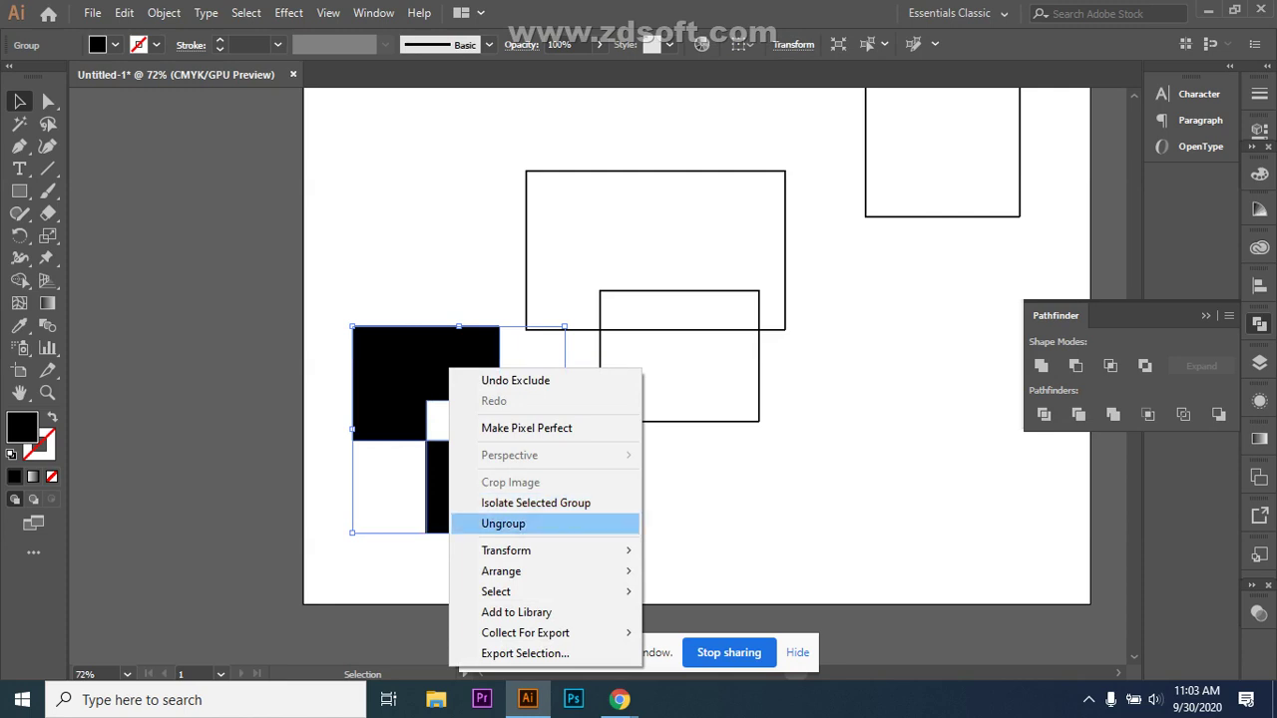
{"action": "left_click", "coordinate": [504, 523]}
{"action": "left_click", "coordinate": [598, 498]}
- Move the two black pieces apart, placing one on each side of the outlined rectangles
{"action": "left_click_drag", "start_coordinate": [519, 482], "coordinate": [663, 527]}
{"action": "left_click_drag", "start_coordinate": [418, 355], "coordinate": [397, 251]}
{"action": "left_click_drag", "start_coordinate": [664, 527], "coordinate": [464, 430]}
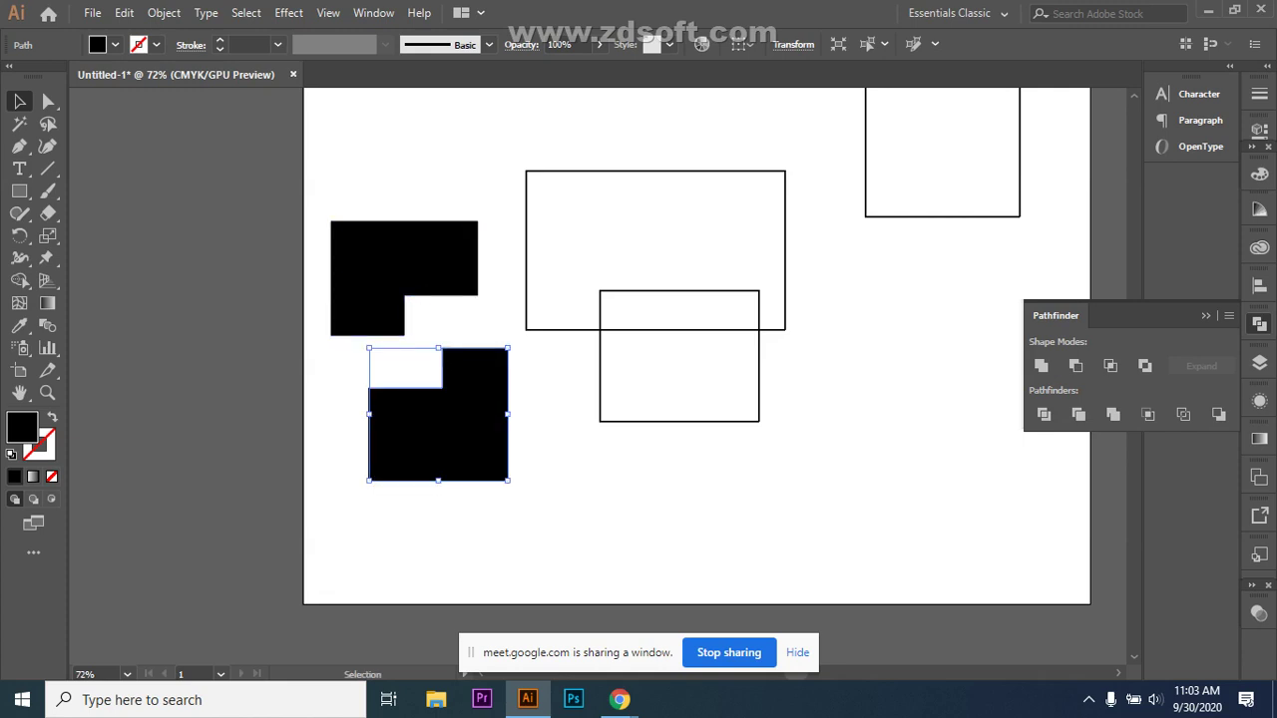
{"action": "left_click_drag", "start_coordinate": [389, 265], "coordinate": [834, 400]}
- Delete all the shapes and draw a new rectangle with a black fill on the empty artboard
{"action": "left_click_drag", "start_coordinate": [410, 151], "coordinate": [936, 506]}
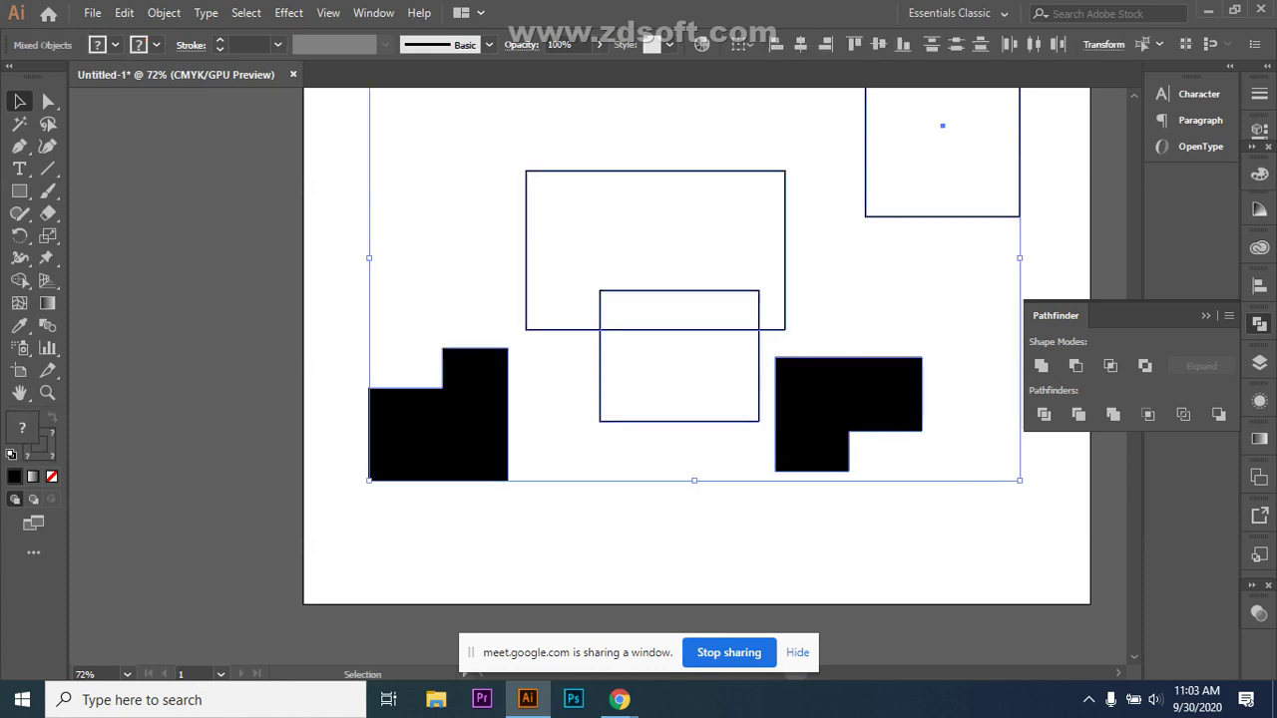
{"action": "key", "text": "Delete"}
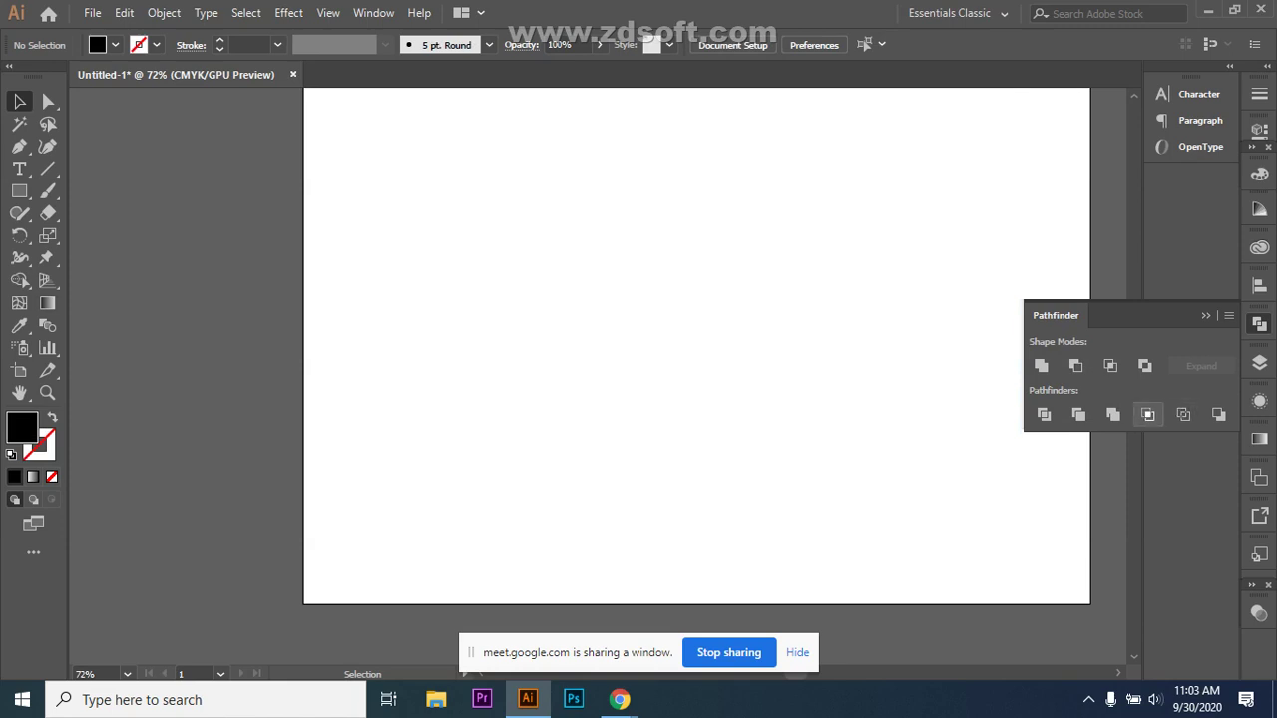
{"action": "key", "text": "m"}
{"action": "left_click_drag", "start_coordinate": [430, 201], "coordinate": [609, 325]}
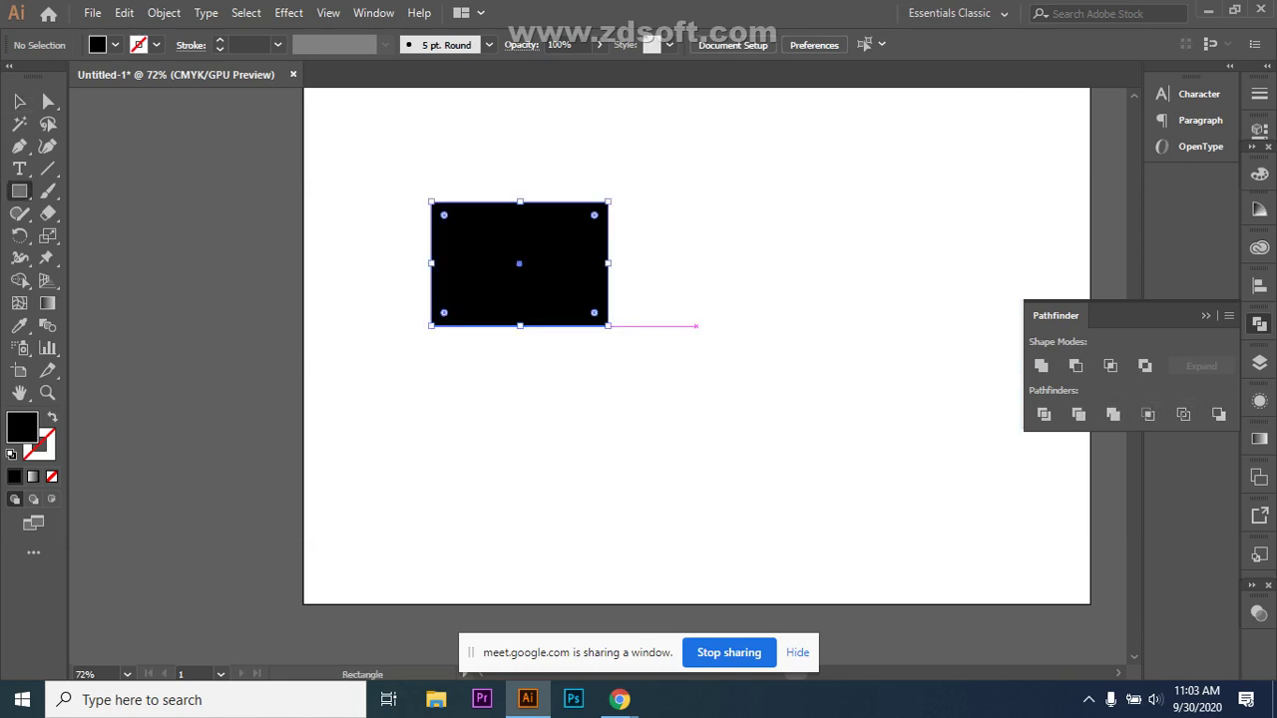
{"action": "left_click", "coordinate": [19, 101]}
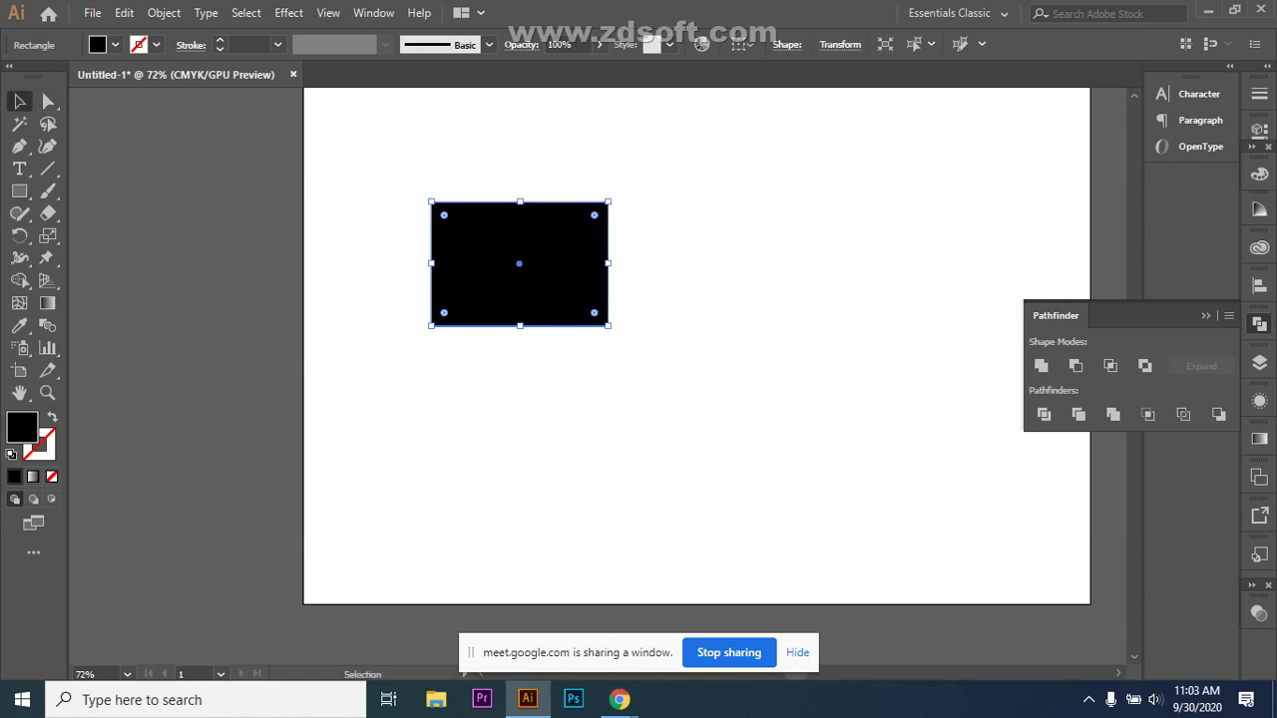
- Duplicate the black rectangle diagonally so the copy overlaps its lower-right corner, and select both rectangles
{"action": "left_click_drag", "start_coordinate": [565, 281], "coordinate": [638, 361]}
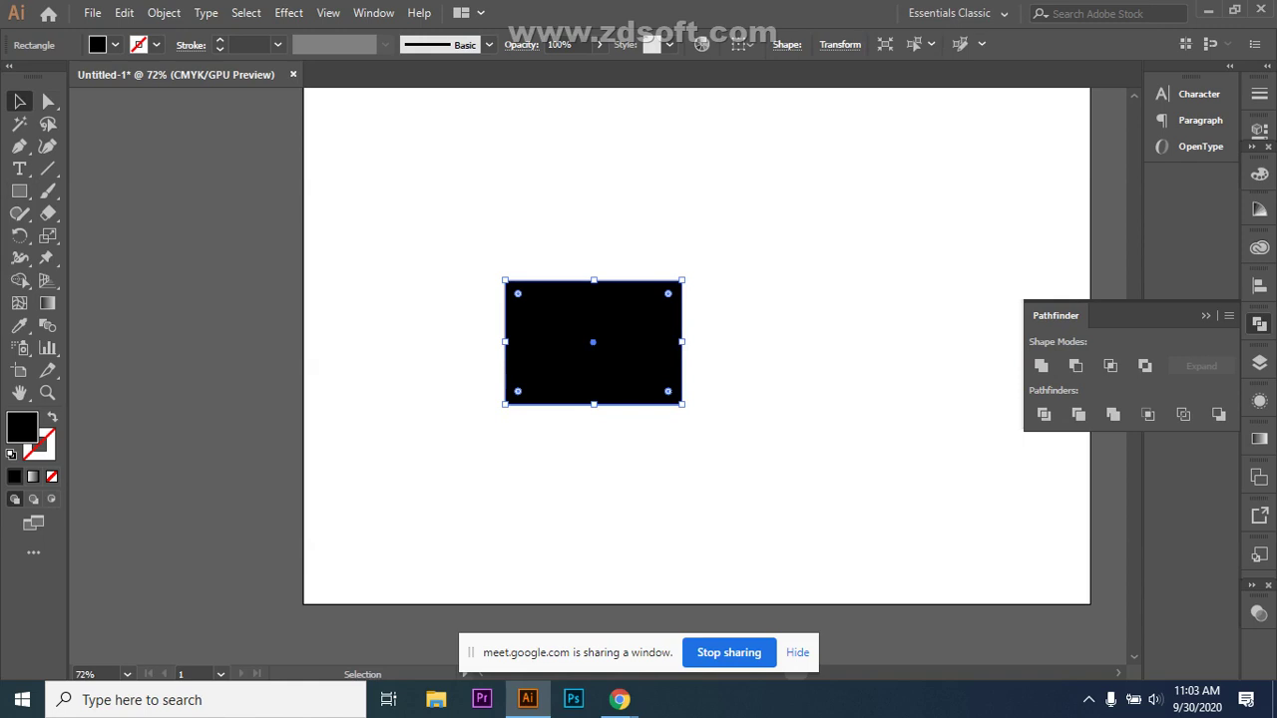
{"action": "key", "text": "ctrl+z"}
{"action": "left_click_drag", "start_coordinate": [575, 277], "coordinate": [641, 333]}
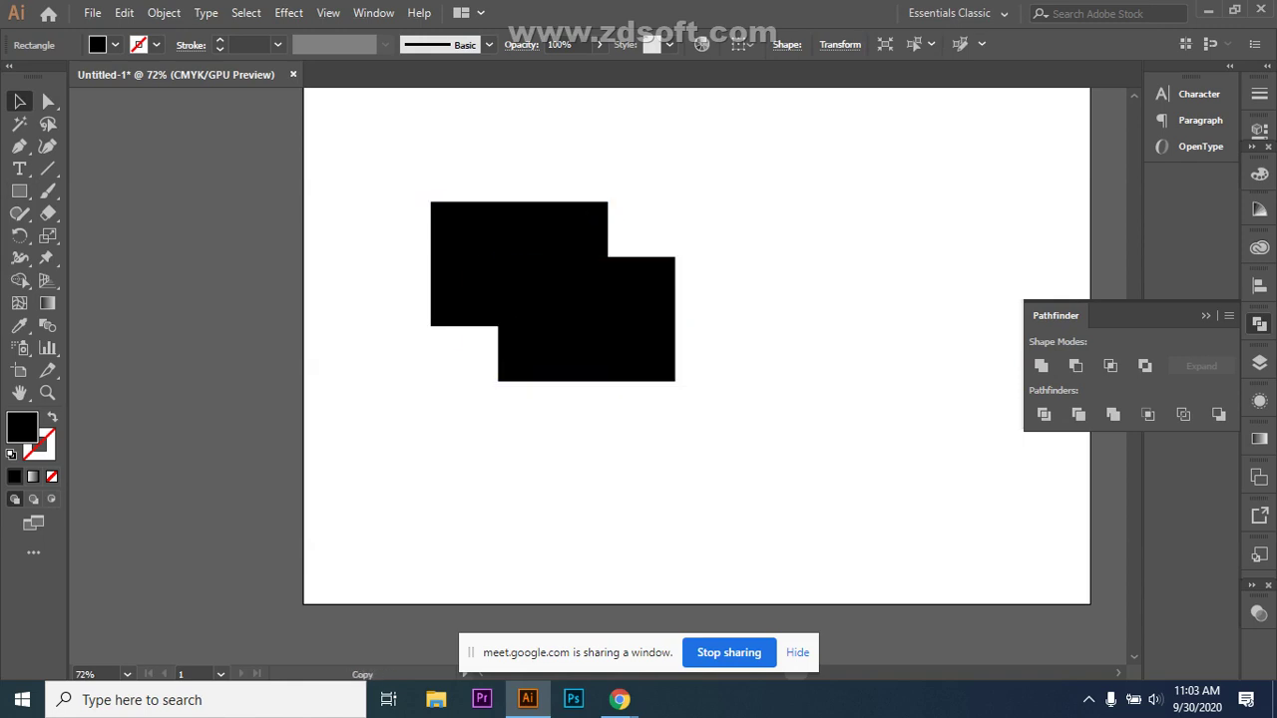
{"action": "left_click_drag", "start_coordinate": [382, 177], "coordinate": [727, 365]}
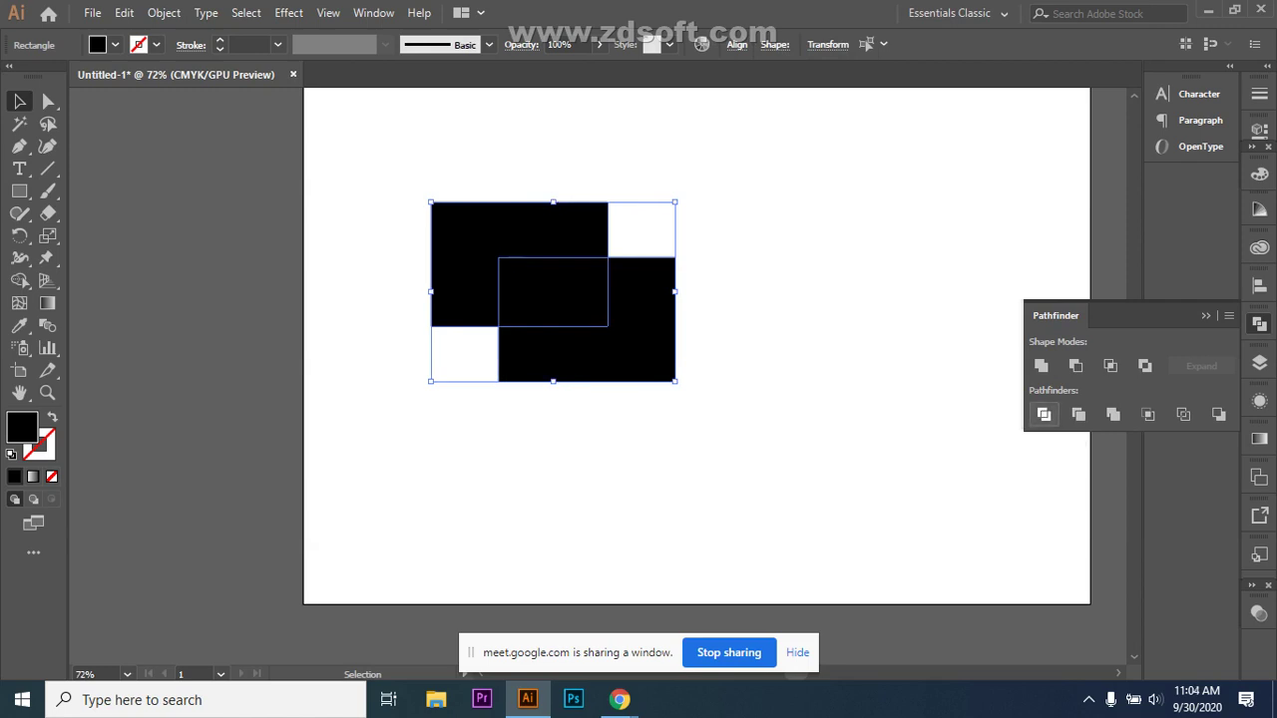
- Divide the two overlapping black rectangles with the Divide pathfinder and ungroup the result
{"action": "left_click", "coordinate": [1043, 414]}
{"action": "left_click", "coordinate": [758, 329]}
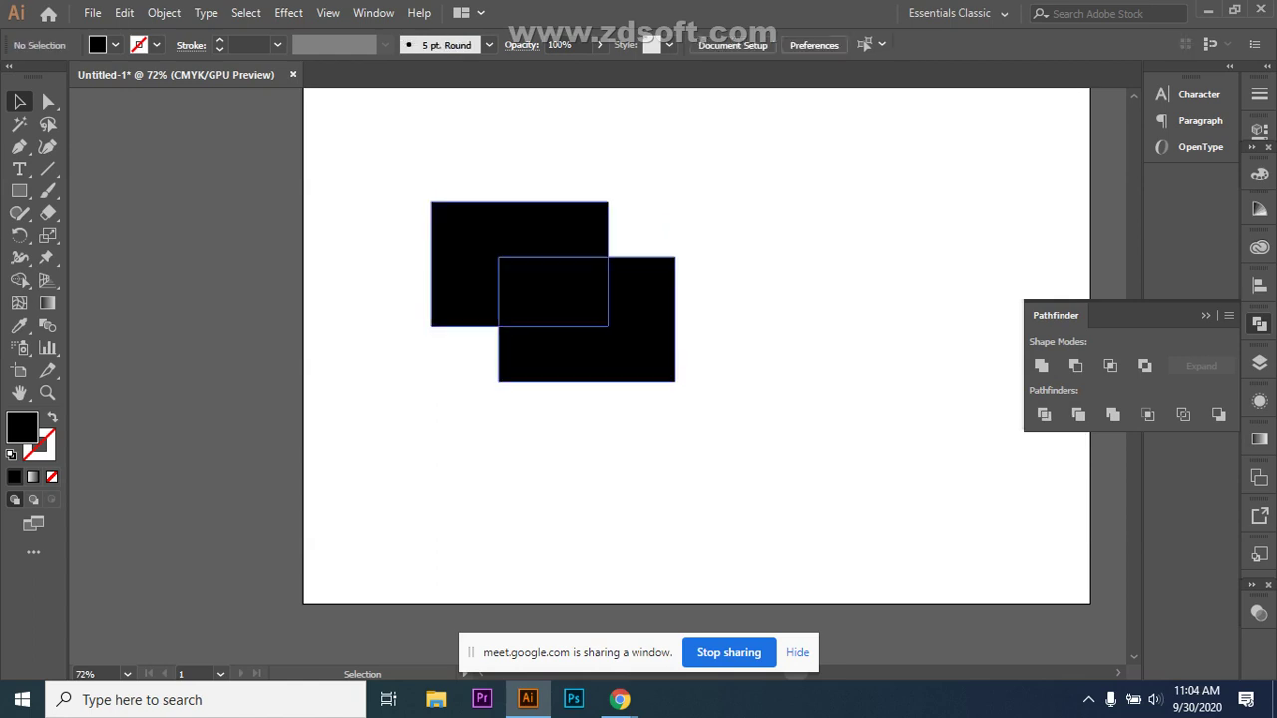
{"action": "left_click", "coordinate": [639, 320]}
{"action": "right_click", "coordinate": [485, 262]}
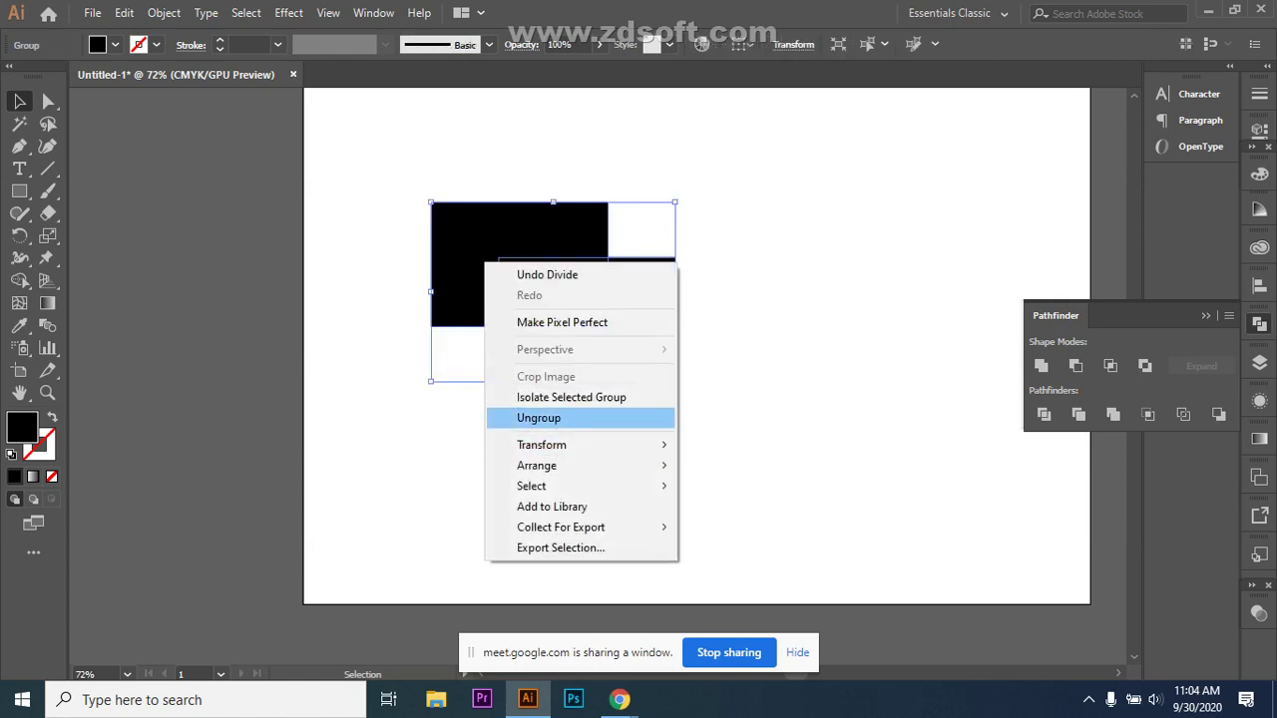
{"action": "left_click", "coordinate": [529, 417]}
- Move the three divided pieces apart so that gaps separate the overlap piece from the two L-shaped pieces
{"action": "left_click_drag", "start_coordinate": [668, 354], "coordinate": [722, 416]}
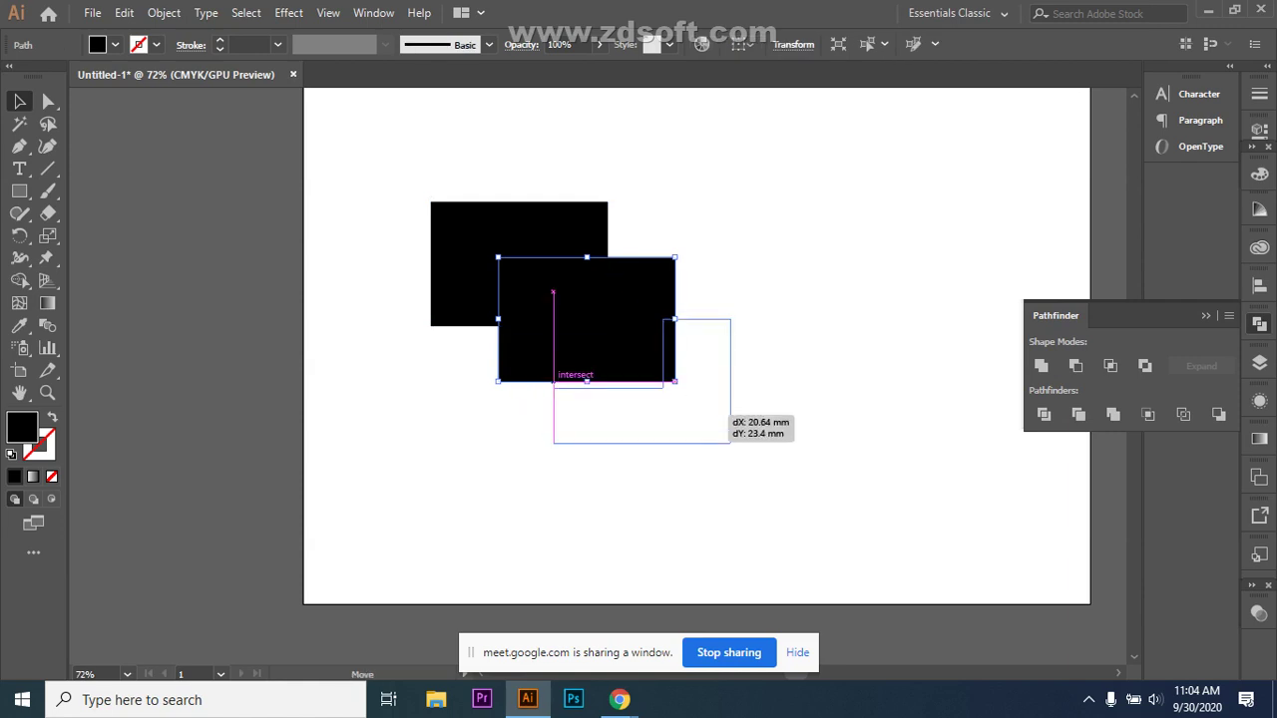
{"action": "left_click_drag", "start_coordinate": [576, 275], "coordinate": [604, 314]}
{"action": "left_click_drag", "start_coordinate": [486, 260], "coordinate": [487, 277]}
{"action": "left_click_drag", "start_coordinate": [639, 381], "coordinate": [630, 381]}
{"action": "left_click", "coordinate": [630, 379]}
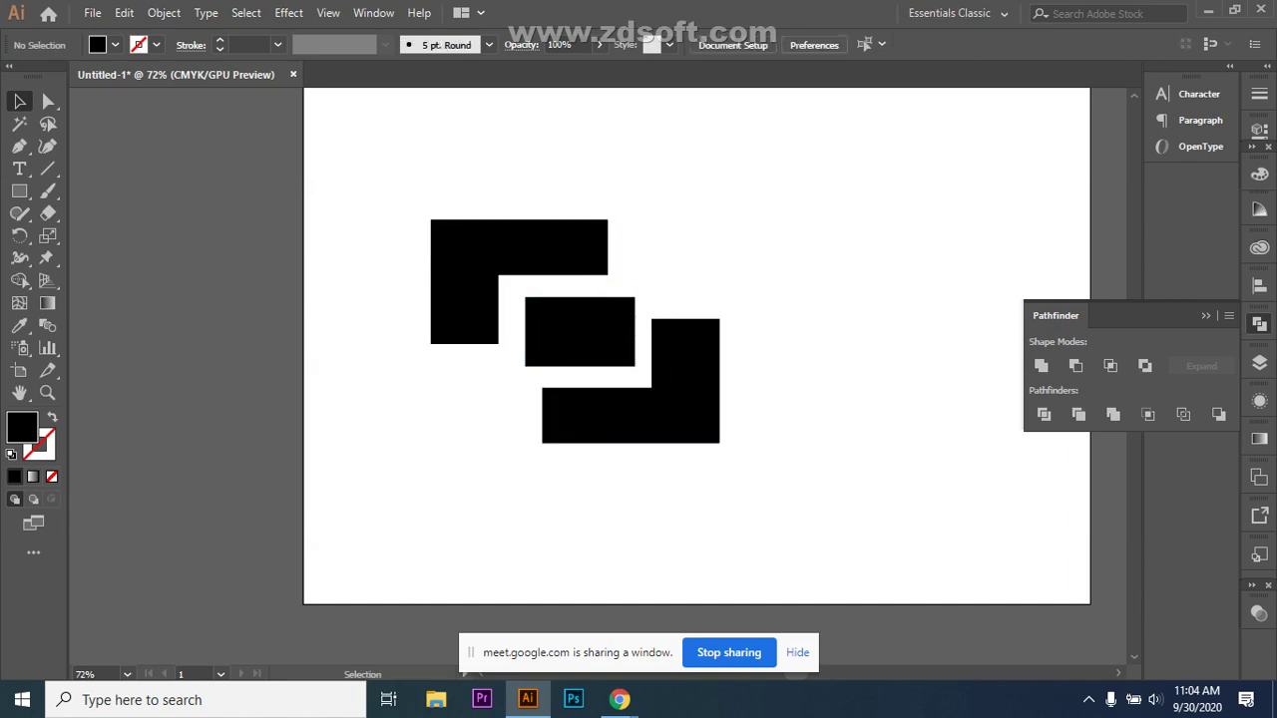
- Undo the moves and the ungrouping of the divided pieces
{"action": "key", "text": "ctrl+z"}
{"action": "key", "text": "ctrl+z"}
{"action": "key", "text": "ctrl+z"}
{"action": "key", "text": "ctrl+z"}
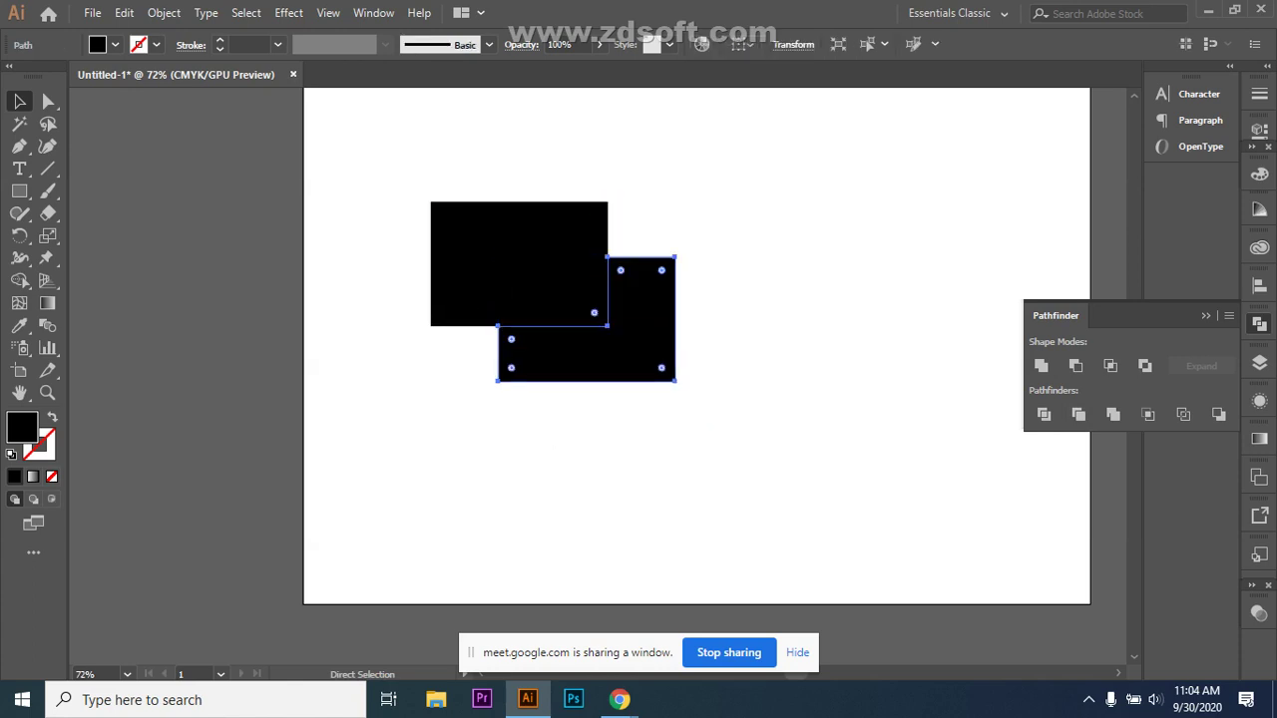
{"action": "key", "text": "ctrl+z"}
{"action": "key", "text": "ctrl+z"}
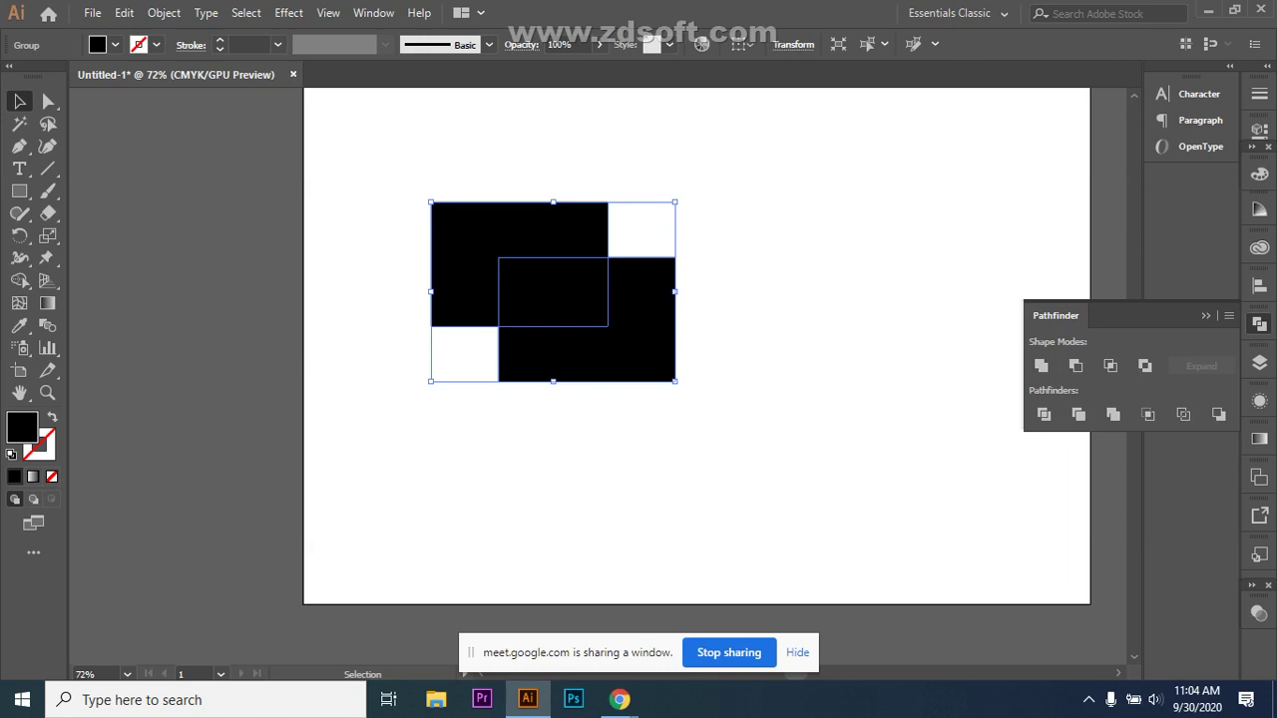
- Move the still-grouped divided shapes around the artboard as a single object and leave the group selected
{"action": "key", "text": "ctrl+shift+a"}
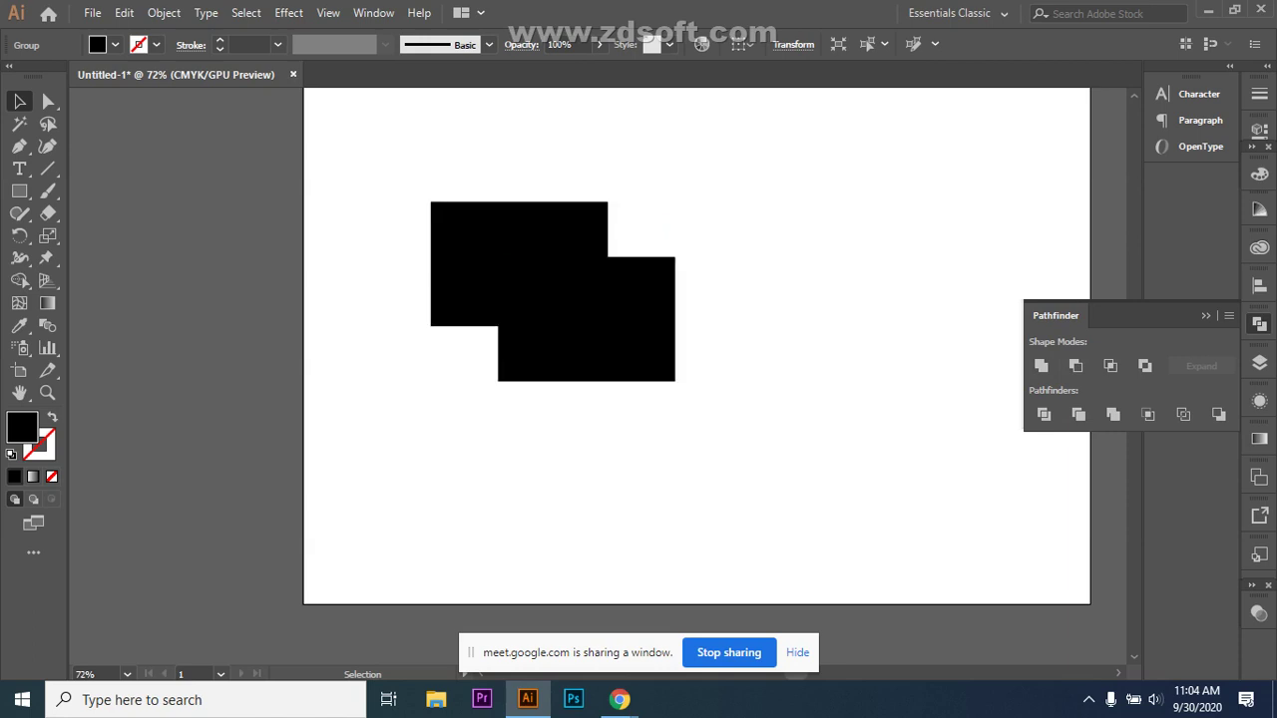
{"action": "left_click", "coordinate": [519, 230]}
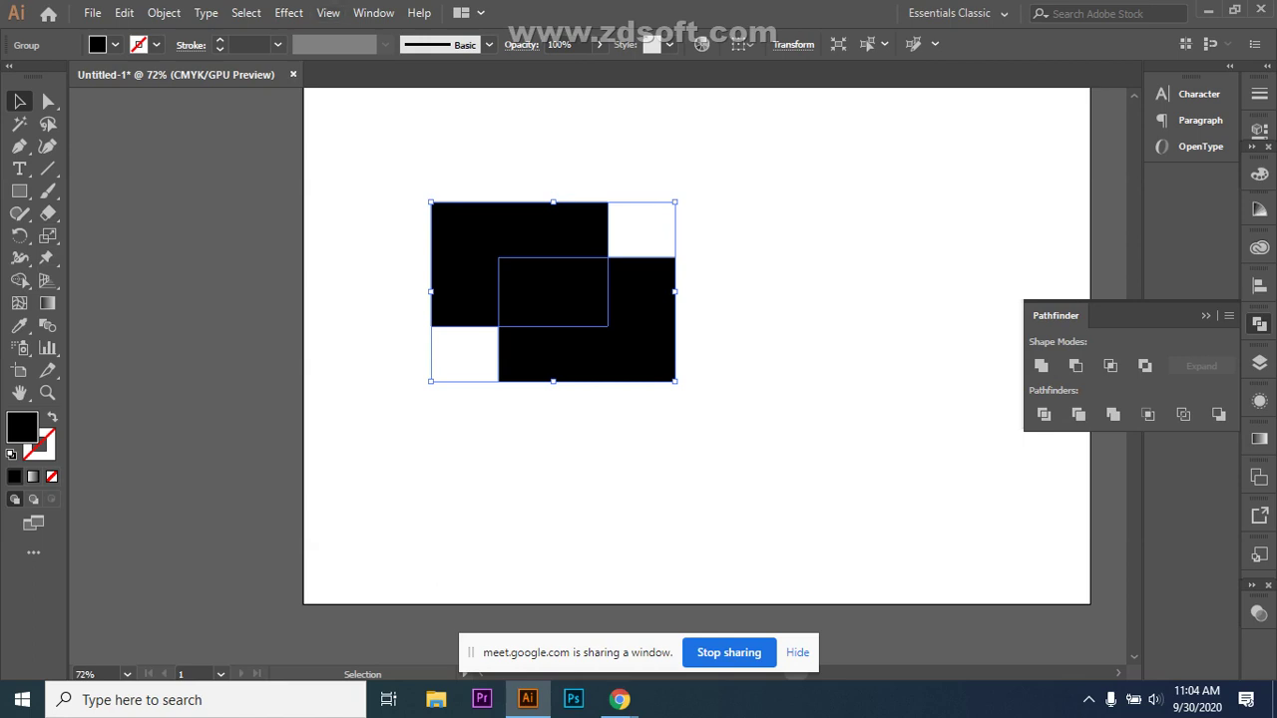
{"action": "key", "text": "ctrl+shift+a"}
{"action": "left_click", "coordinate": [552, 293]}
{"action": "left_click_drag", "start_coordinate": [658, 340], "coordinate": [725, 341]}
{"action": "left_click", "coordinate": [738, 379]}
{"action": "left_click", "coordinate": [706, 311]}
{"action": "key", "text": "ctrl+shift+a"}
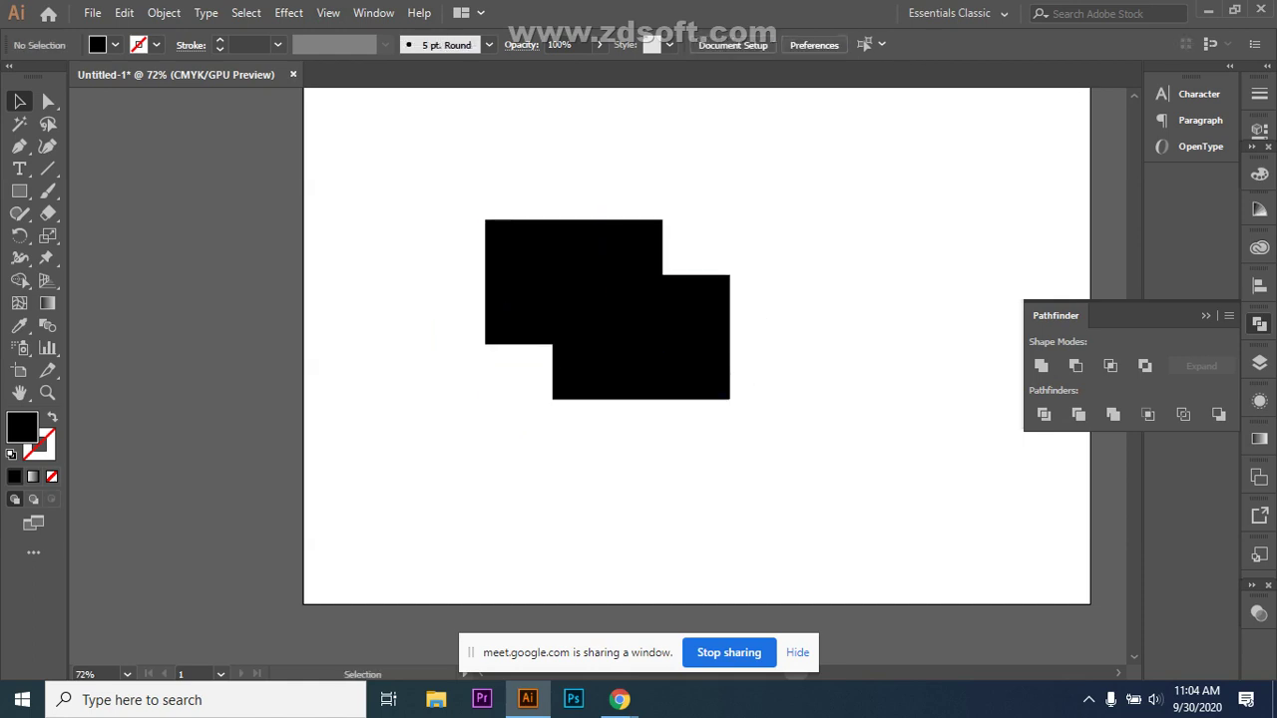
{"action": "left_click_drag", "start_coordinate": [648, 339], "coordinate": [595, 305]}
{"action": "key", "text": "ctrl+shift+a"}
{"action": "left_click", "coordinate": [594, 305]}
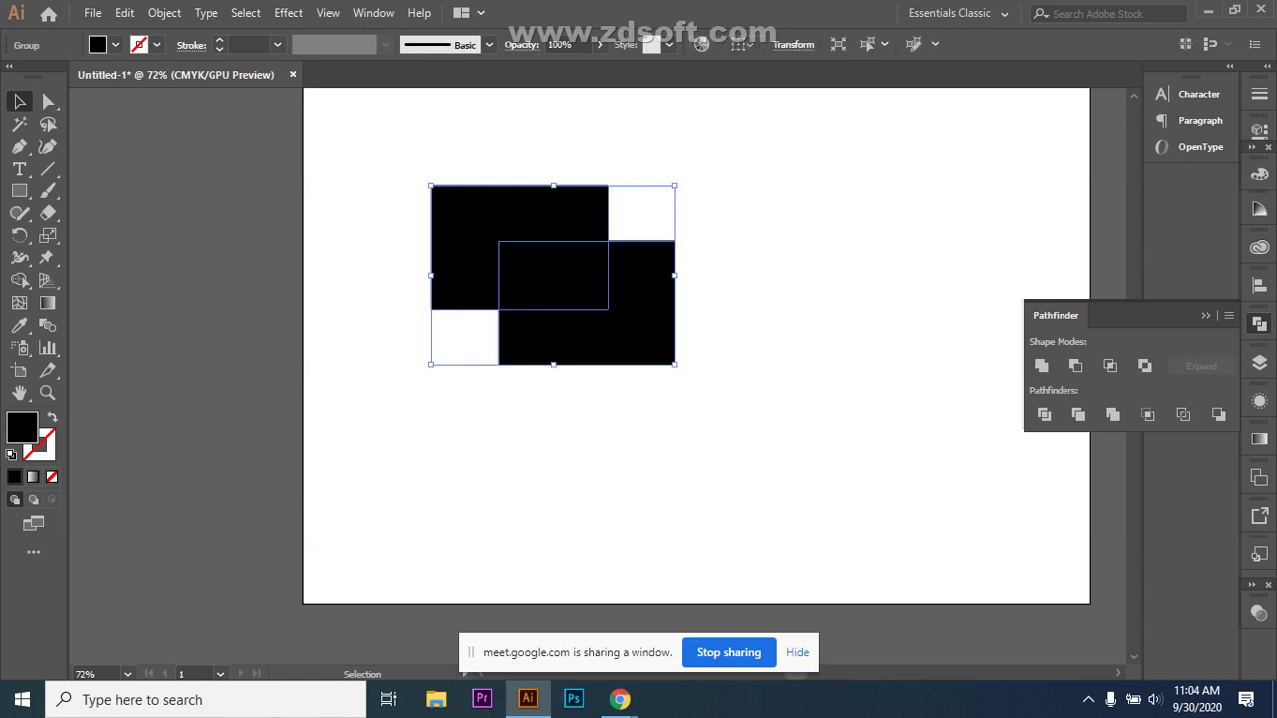
- Undo the two group moves and the Divide operation
{"action": "key", "text": "ctrl+z"}
{"action": "key", "text": "ctrl+z"}
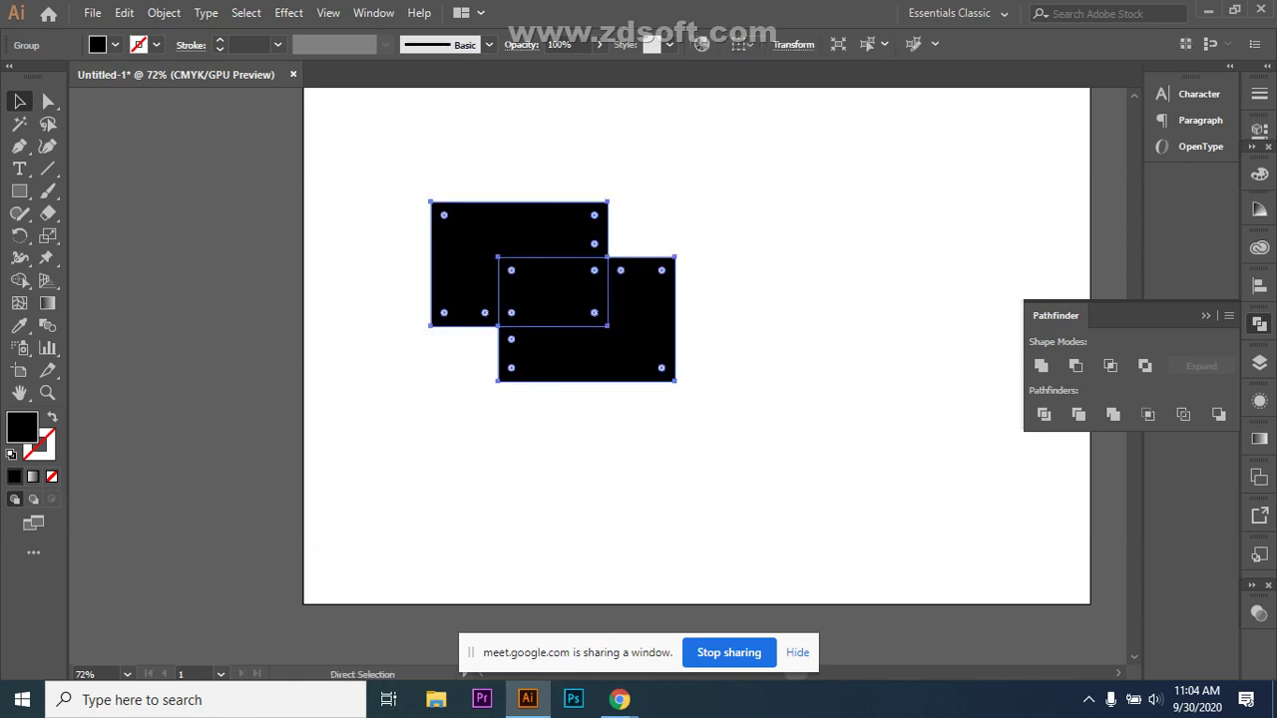
{"action": "key", "text": "ctrl+z"}
- Shift the lower-right rectangle slightly down and to the right, keeping it overlapping the upper rectangle
{"action": "key", "text": "ctrl+shift+a"}
{"action": "mouse_move", "coordinate": [586, 320]}
{"action": "left_mouse_down"}
{"action": "mouse_move", "coordinate": [600, 332]}
{"action": "mouse_move", "coordinate": [589, 326]}
{"action": "left_mouse_up"}
{"action": "key", "text": "ctrl+shift+a"}
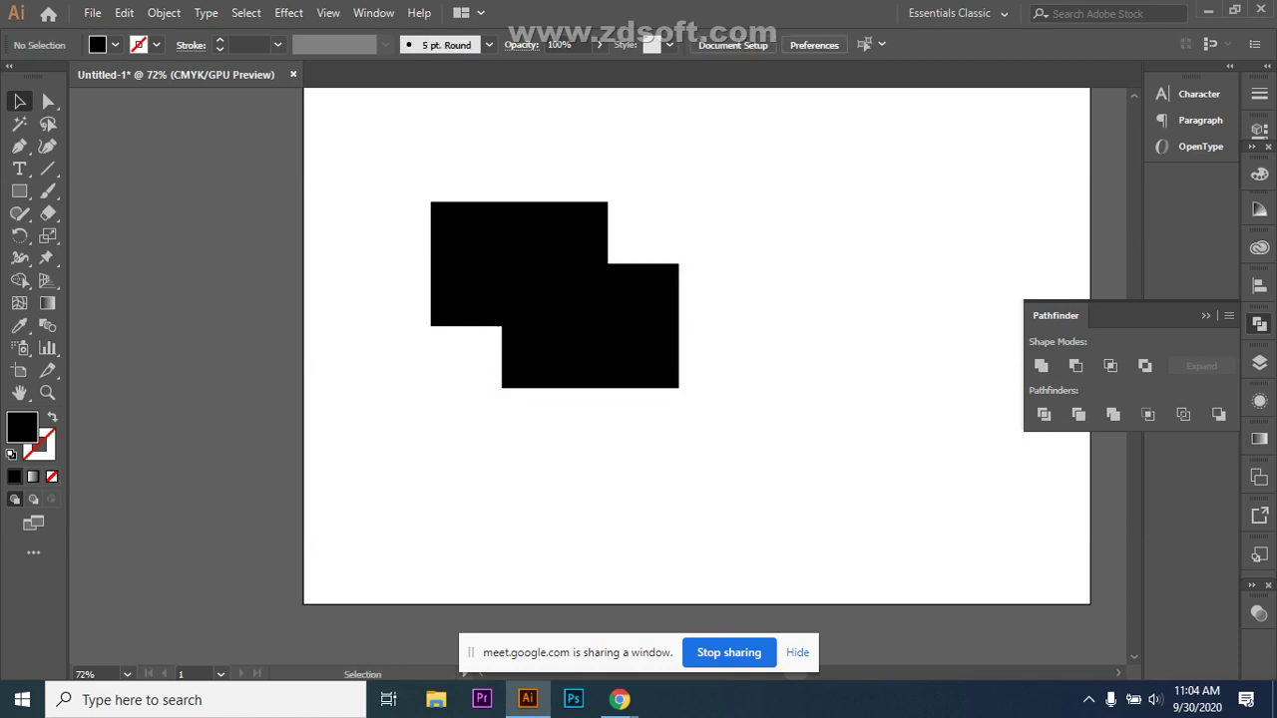
- Trim the two overlapping rectangles with the Trim pathfinder and ungroup the resulting shapes
{"action": "left_click_drag", "start_coordinate": [395, 202], "coordinate": [791, 390]}
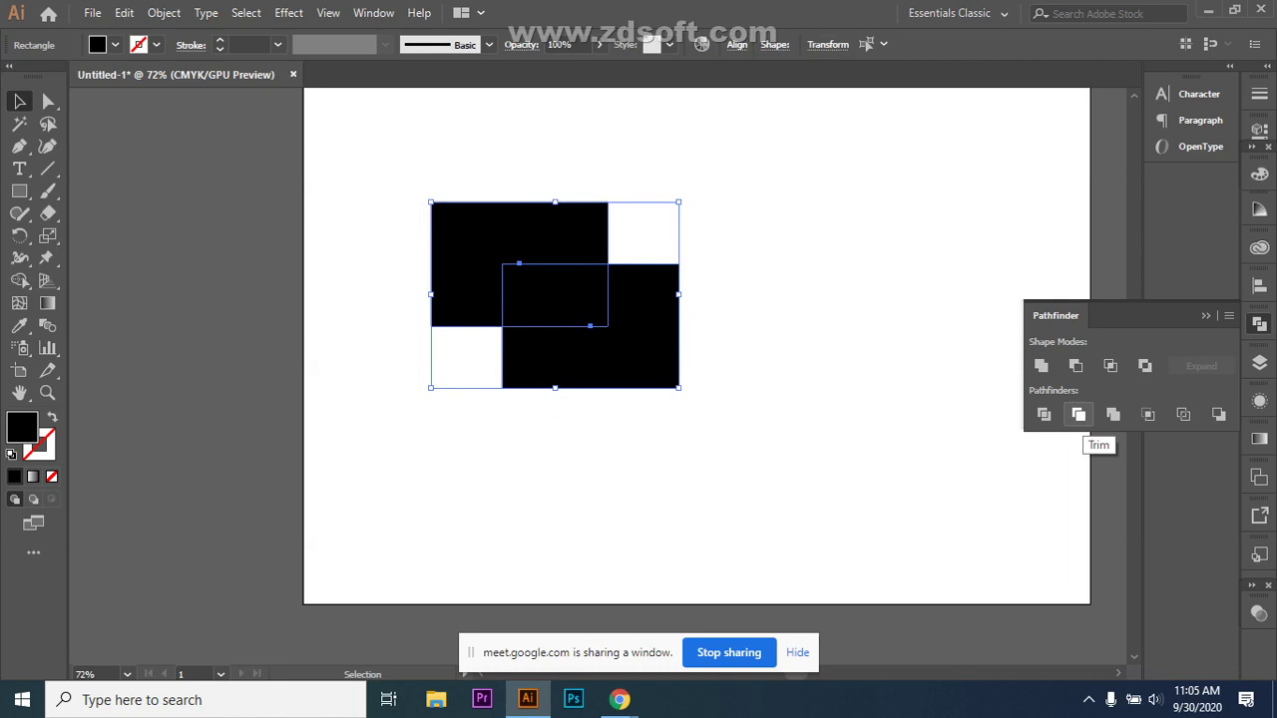
{"action": "left_click", "coordinate": [1078, 415]}
{"action": "key", "text": "ctrl+shift+a"}
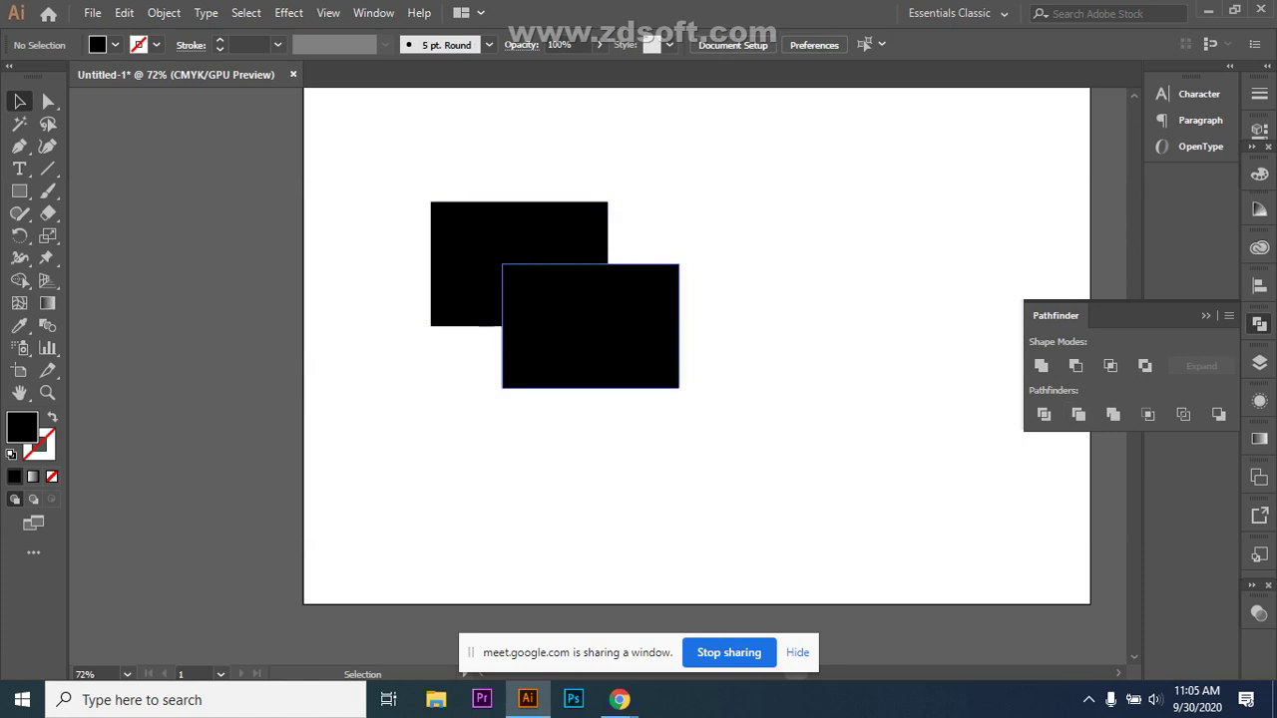
{"action": "left_click", "coordinate": [589, 325]}
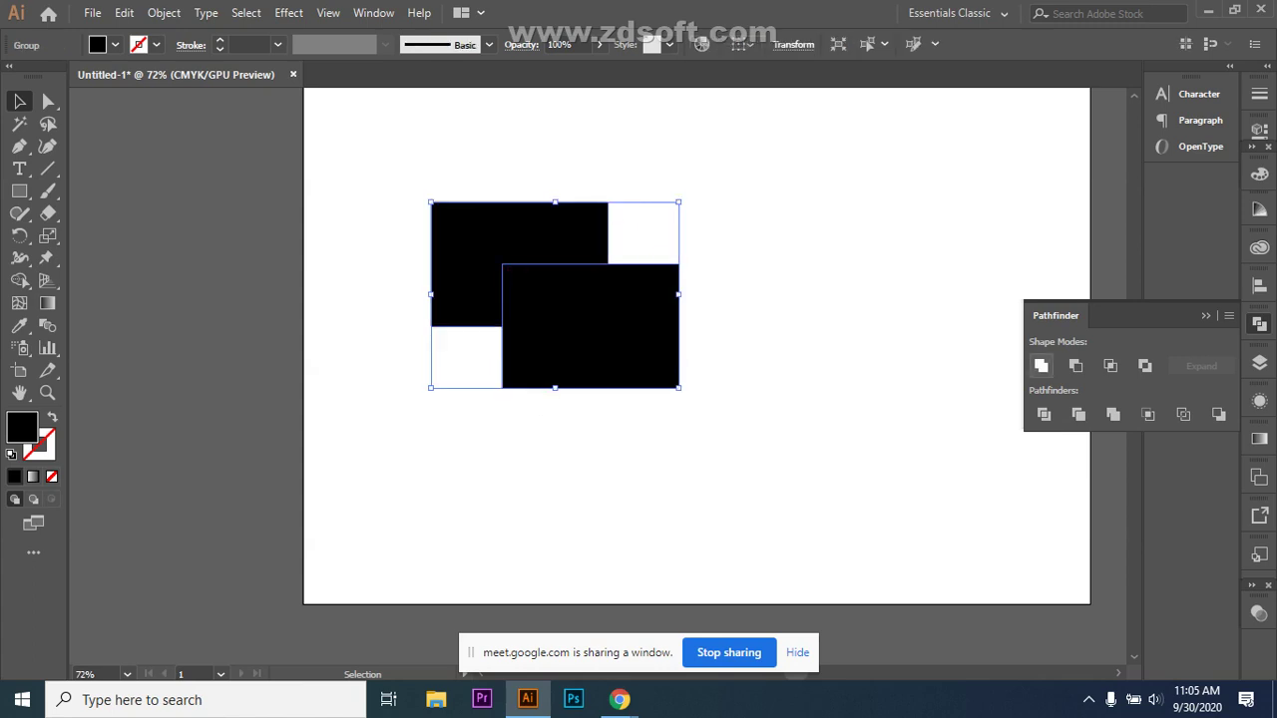
{"action": "right_click", "coordinate": [608, 316]}
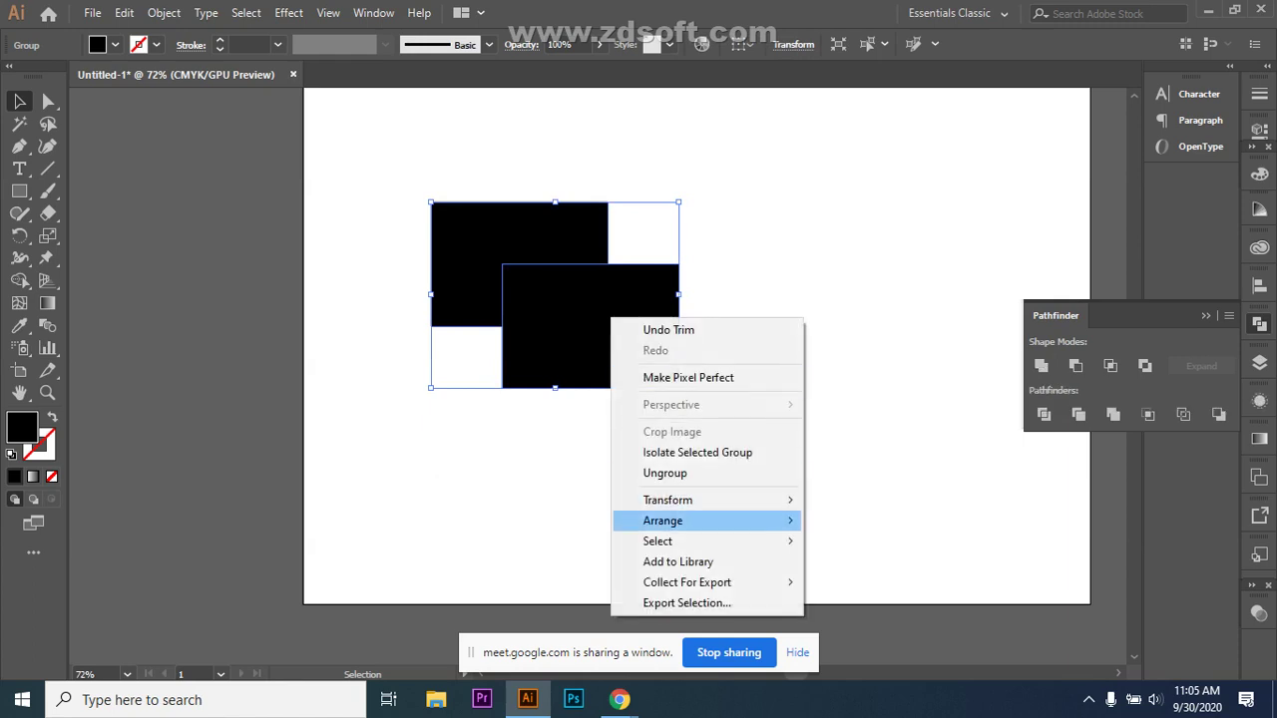
{"action": "left_click", "coordinate": [648, 474]}
{"action": "left_click", "coordinate": [648, 474]}
- Move the full rectangle down and away, and reposition the trimmed L-shaped piece above it
{"action": "left_click_drag", "start_coordinate": [622, 322], "coordinate": [682, 408]}
{"action": "left_click", "coordinate": [798, 418]}
{"action": "left_click_drag", "start_coordinate": [444, 307], "coordinate": [467, 347]}
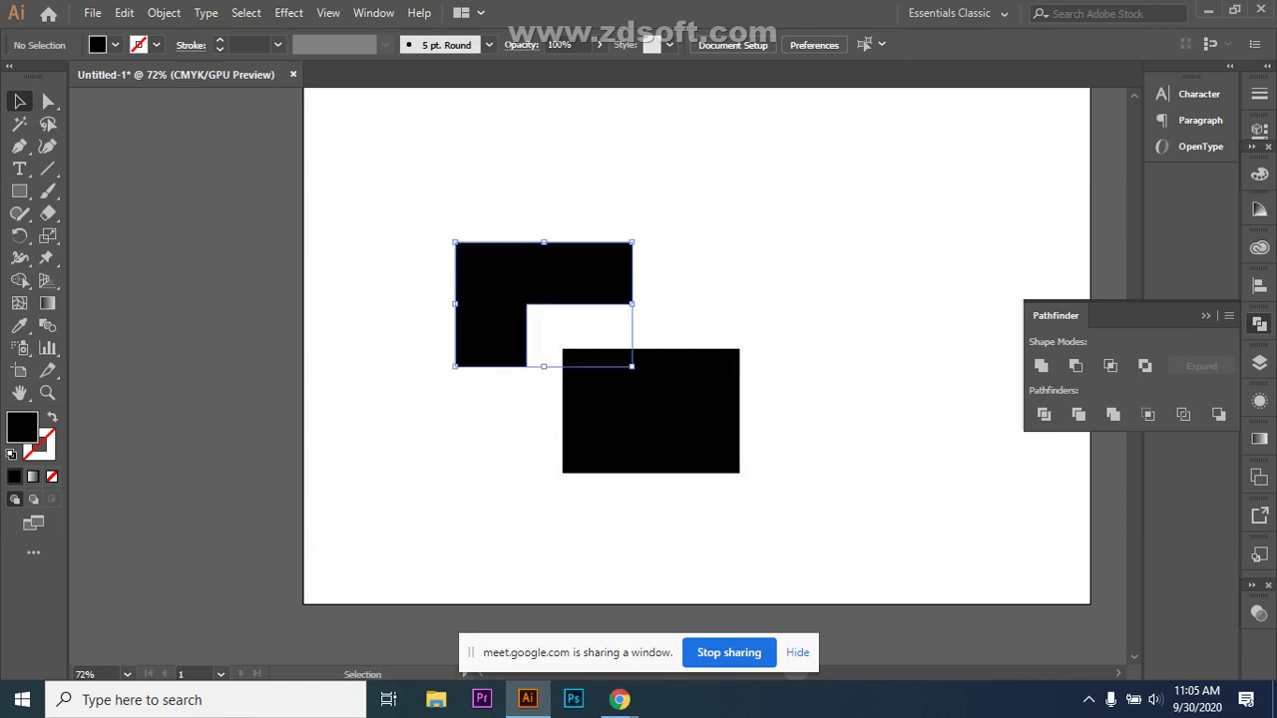
{"action": "key", "text": "ctrl+shift+a"}
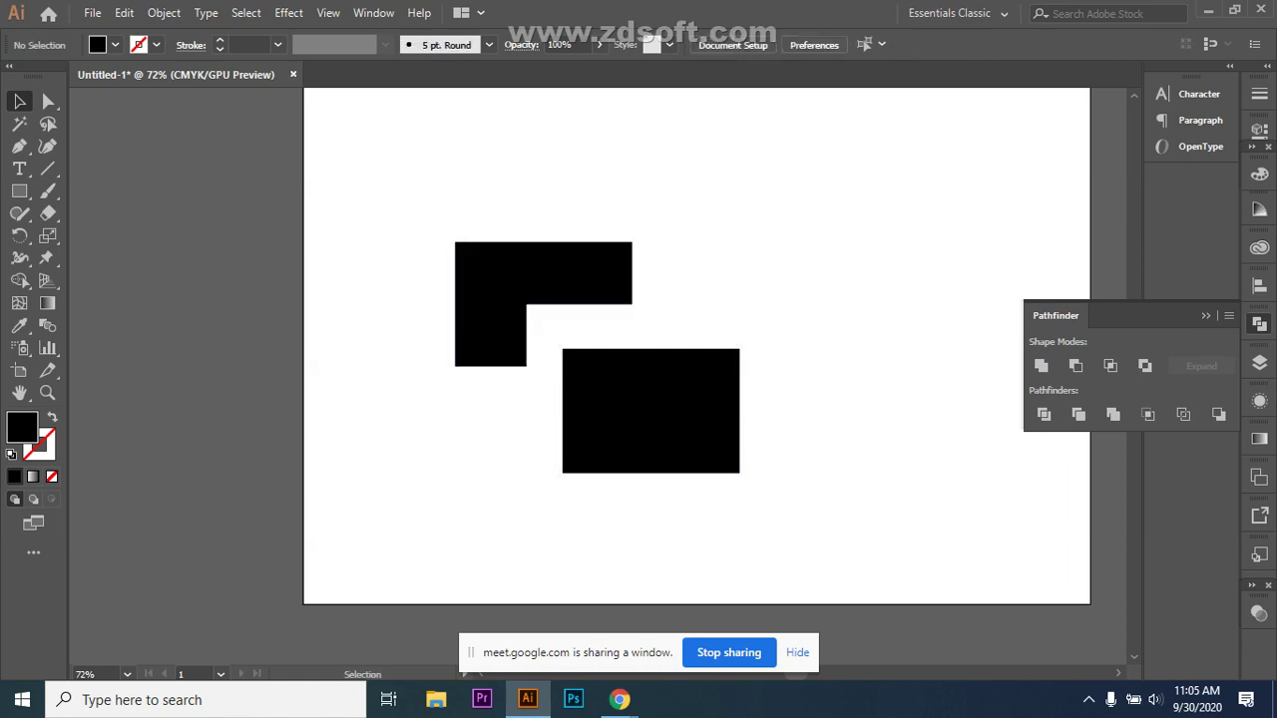
- Undo the moves and the ungrouping of the trimmed pieces, and reselect the trimmed group
{"action": "key", "text": "ctrl+z"}
{"action": "key", "text": "ctrl+z"}
{"action": "key", "text": "ctrl+z"}
{"action": "key", "text": "ctrl+z"}
{"action": "key", "text": "ctrl+z"}
{"action": "key", "text": "ctrl+z"}
{"action": "key", "text": "ctrl+z"}
{"action": "left_click_drag", "start_coordinate": [387, 220], "coordinate": [738, 385]}
{"action": "left_click", "coordinate": [1113, 414]}
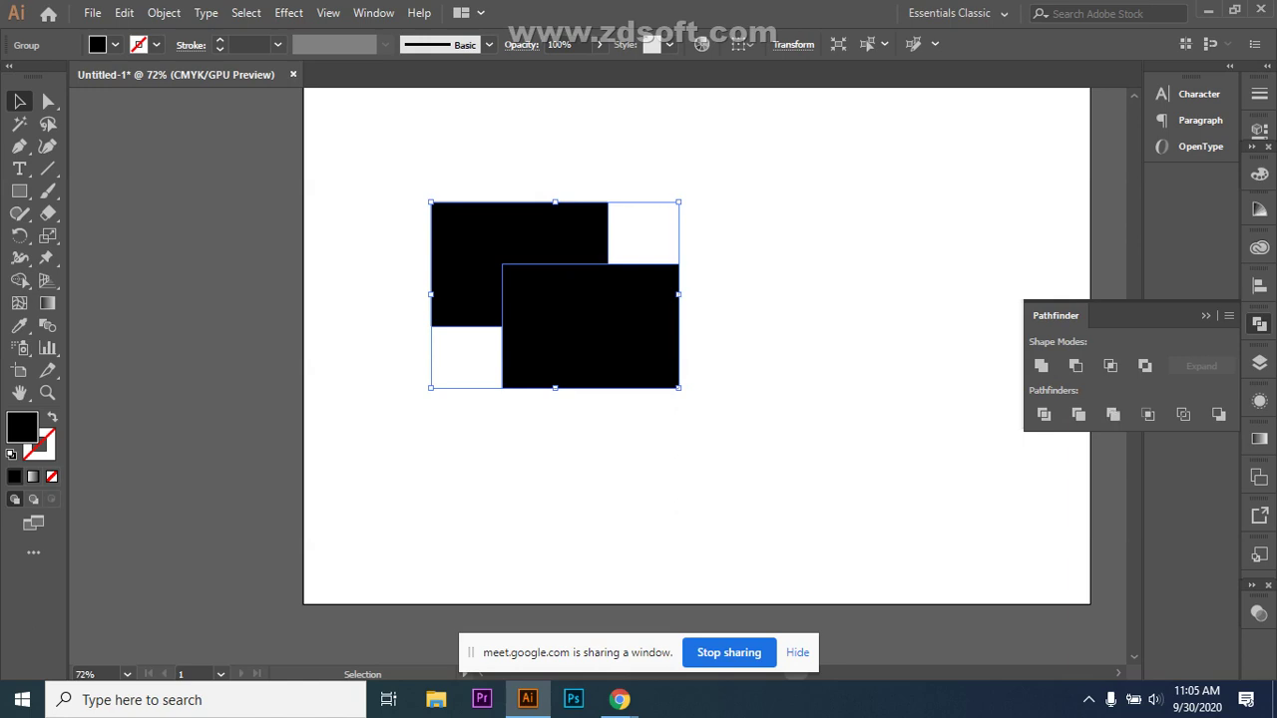
- Ungroup the trimmed shapes again and move the front rectangle diagonally away from the L-shaped piece
{"action": "right_click", "coordinate": [595, 317]}
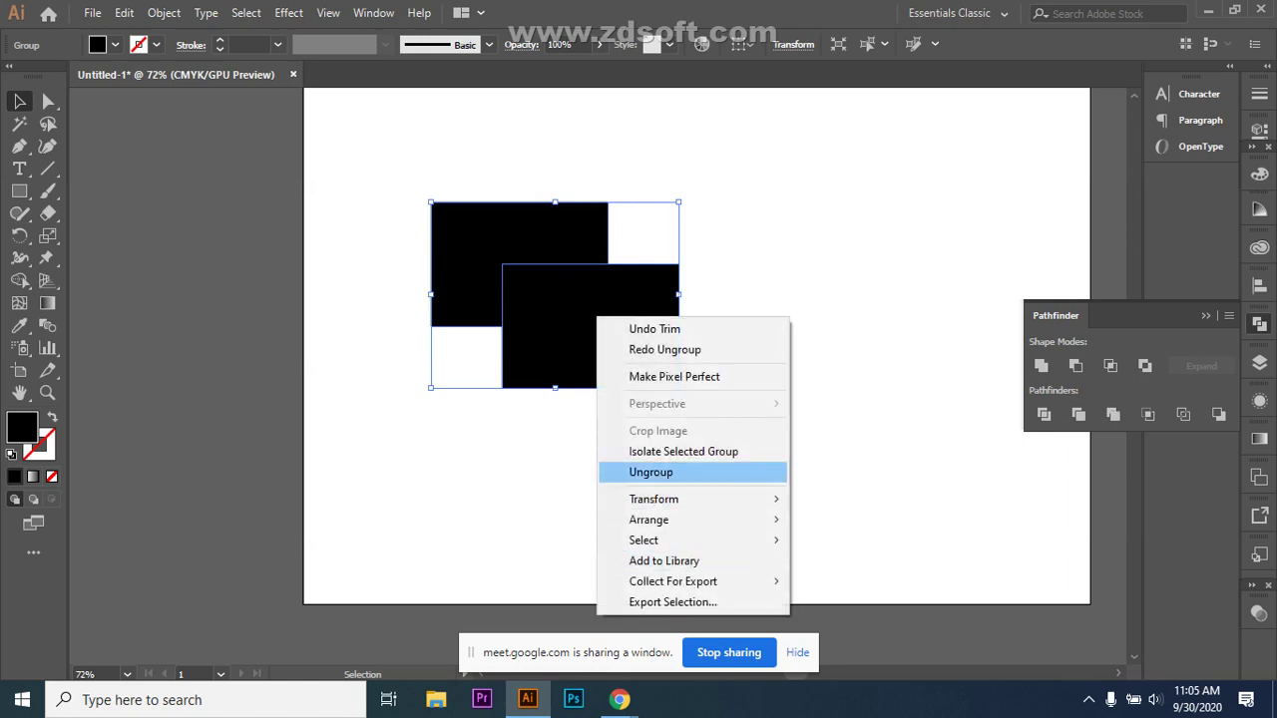
{"action": "left_click", "coordinate": [648, 472]}
{"action": "left_click", "coordinate": [648, 471]}
{"action": "left_click_drag", "start_coordinate": [638, 339], "coordinate": [737, 412]}
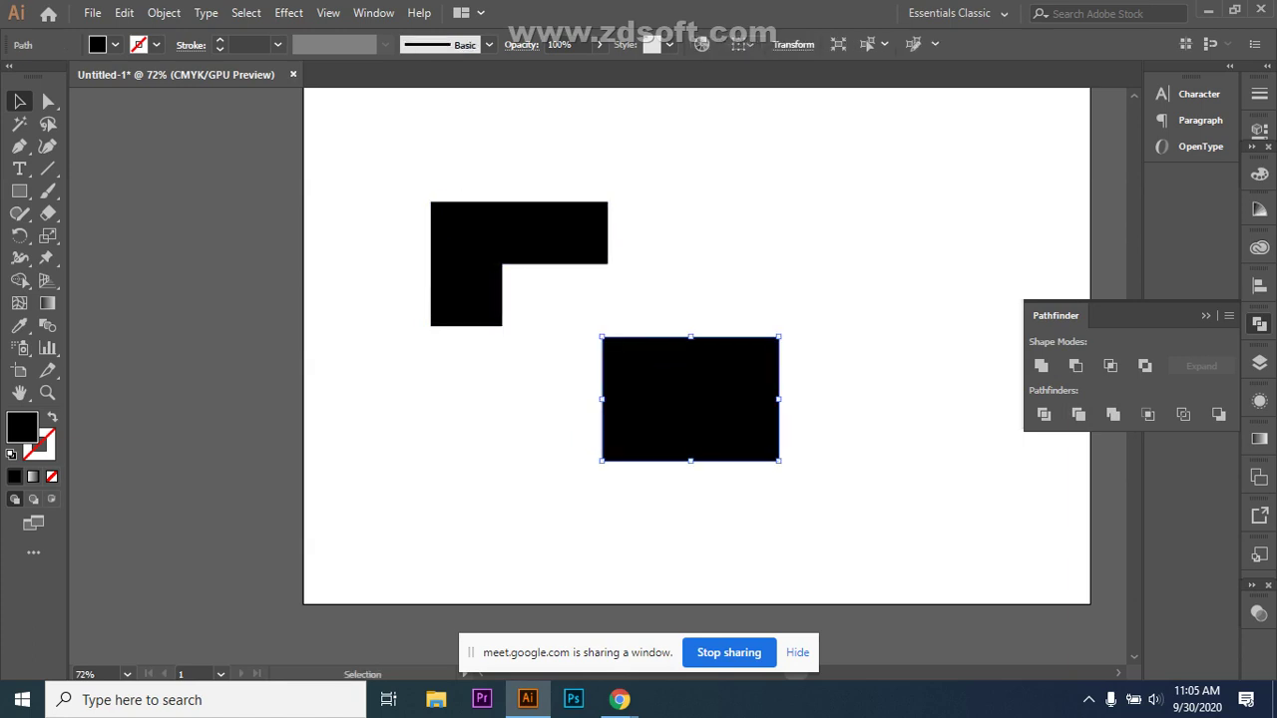
- Undo the rectangle moves, the ungrouping and the Trim to restore the two original rectangles
{"action": "key", "text": "ctrl+z"}
{"action": "key", "text": "ctrl+shift+a"}
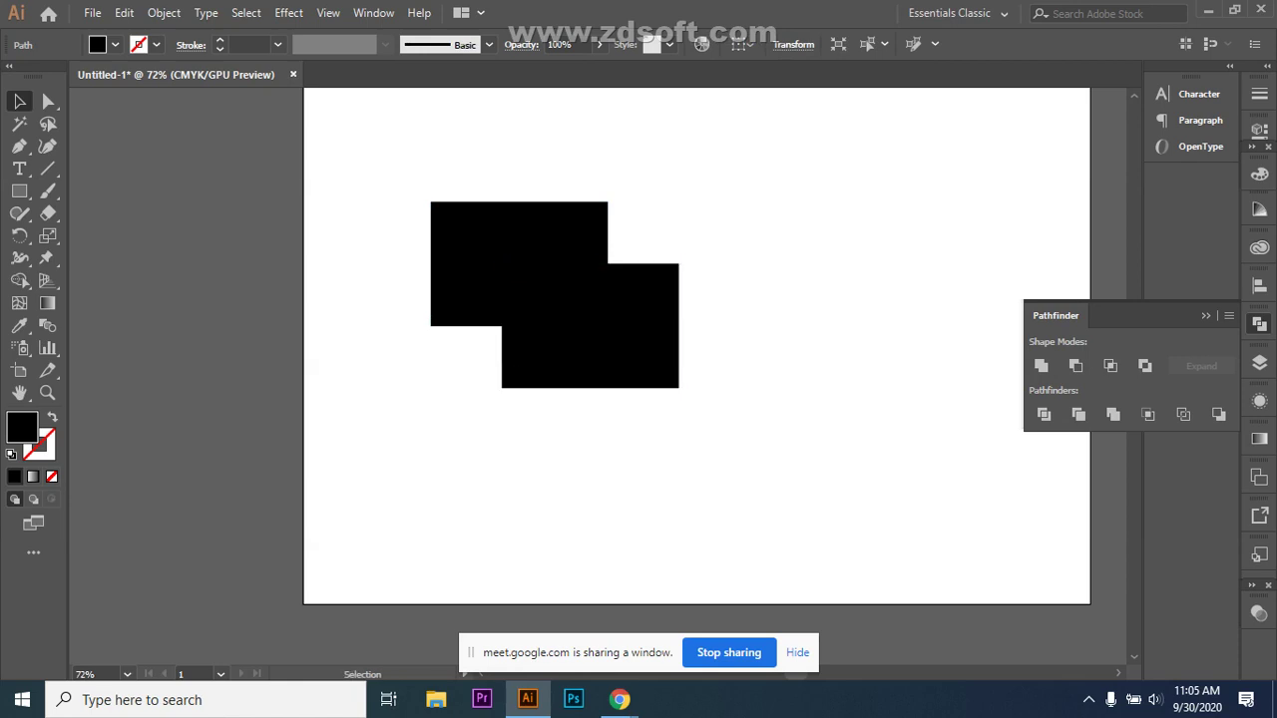
{"action": "left_click_drag", "start_coordinate": [383, 299], "coordinate": [765, 435]}
{"action": "left_click", "coordinate": [765, 435]}
{"action": "left_click_drag", "start_coordinate": [609, 335], "coordinate": [639, 364]}
{"action": "key", "text": "ctrl+z"}
{"action": "key", "text": "ctrl+z"}
{"action": "key", "text": "ctrl+z"}
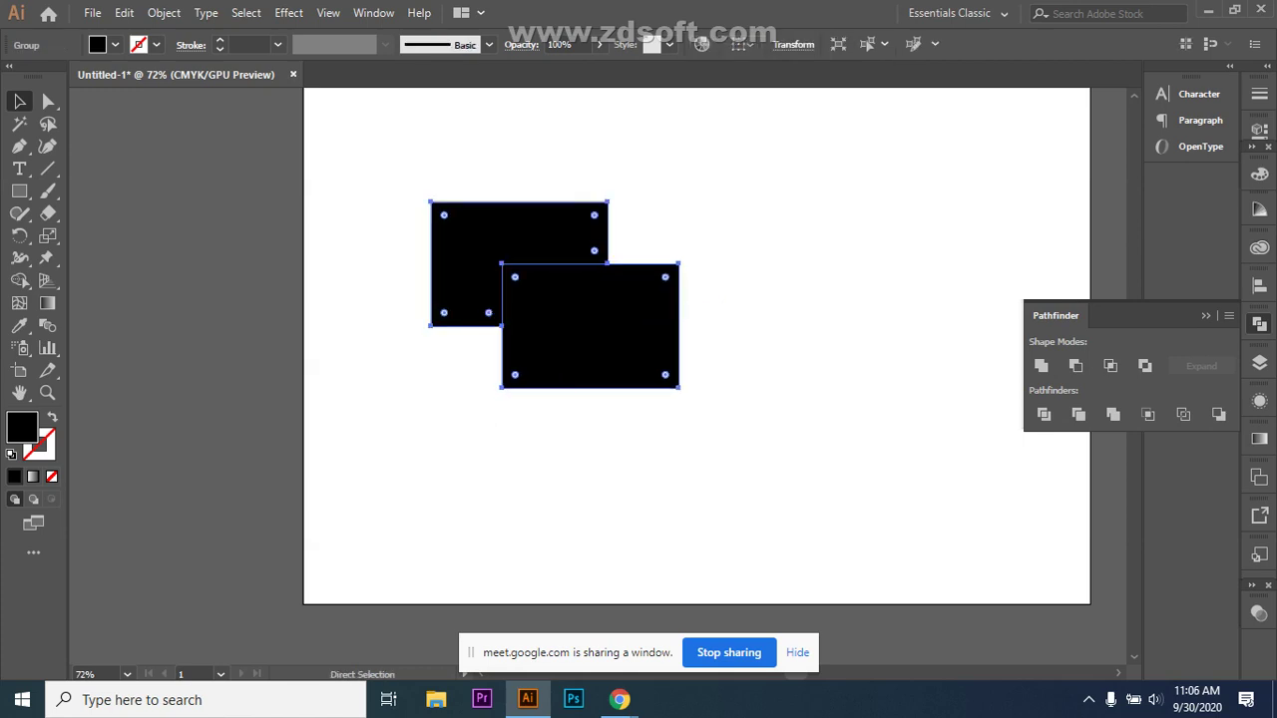
{"action": "key", "text": "ctrl+z"}
- Move the lower rectangle slightly further down while keeping it overlapping the upper one
{"action": "left_click", "coordinate": [758, 329]}
{"action": "left_click", "coordinate": [589, 326]}
{"action": "mouse_move", "coordinate": [589, 327]}
{"action": "left_mouse_down"}
{"action": "mouse_move", "coordinate": [606, 343]}
{"action": "mouse_move", "coordinate": [589, 337]}
{"action": "left_mouse_up"}
{"action": "left_click", "coordinate": [712, 295]}
- Merge both rectangles with the Merge pathfinder and move the merged shape to the left on the artboard
{"action": "left_click_drag", "start_coordinate": [393, 234], "coordinate": [556, 419]}
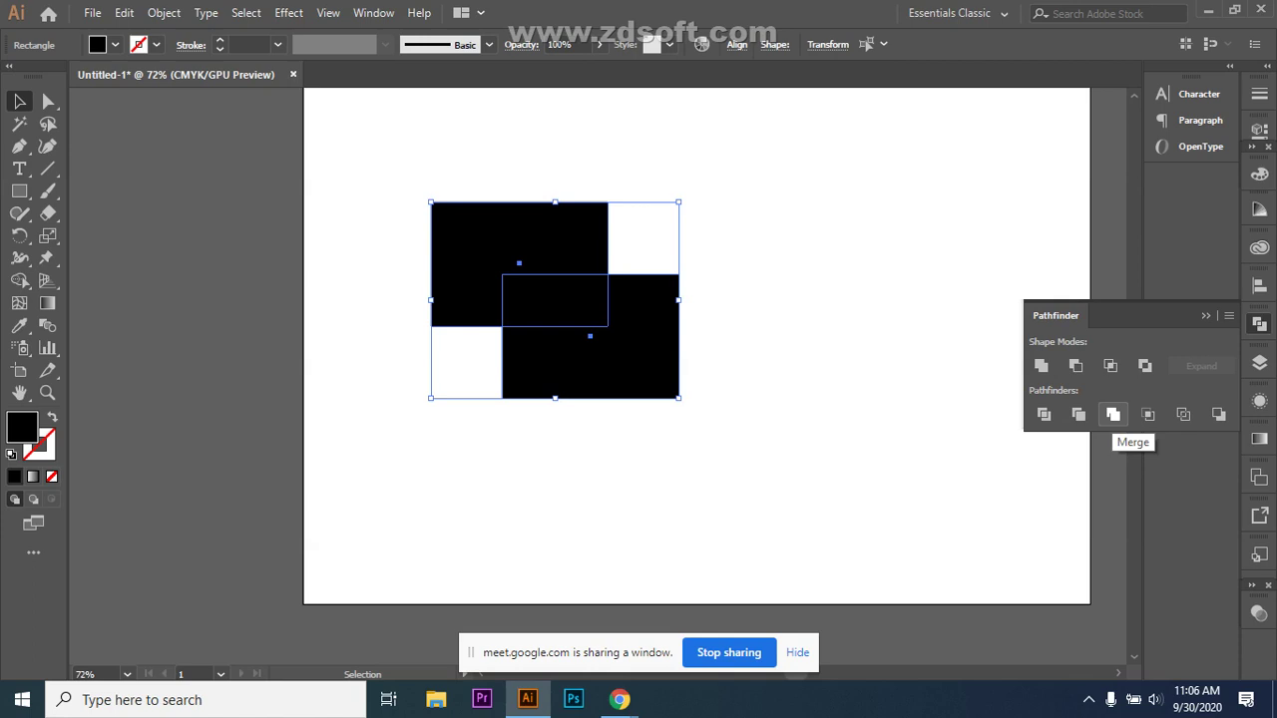
{"action": "left_click", "coordinate": [1113, 413]}
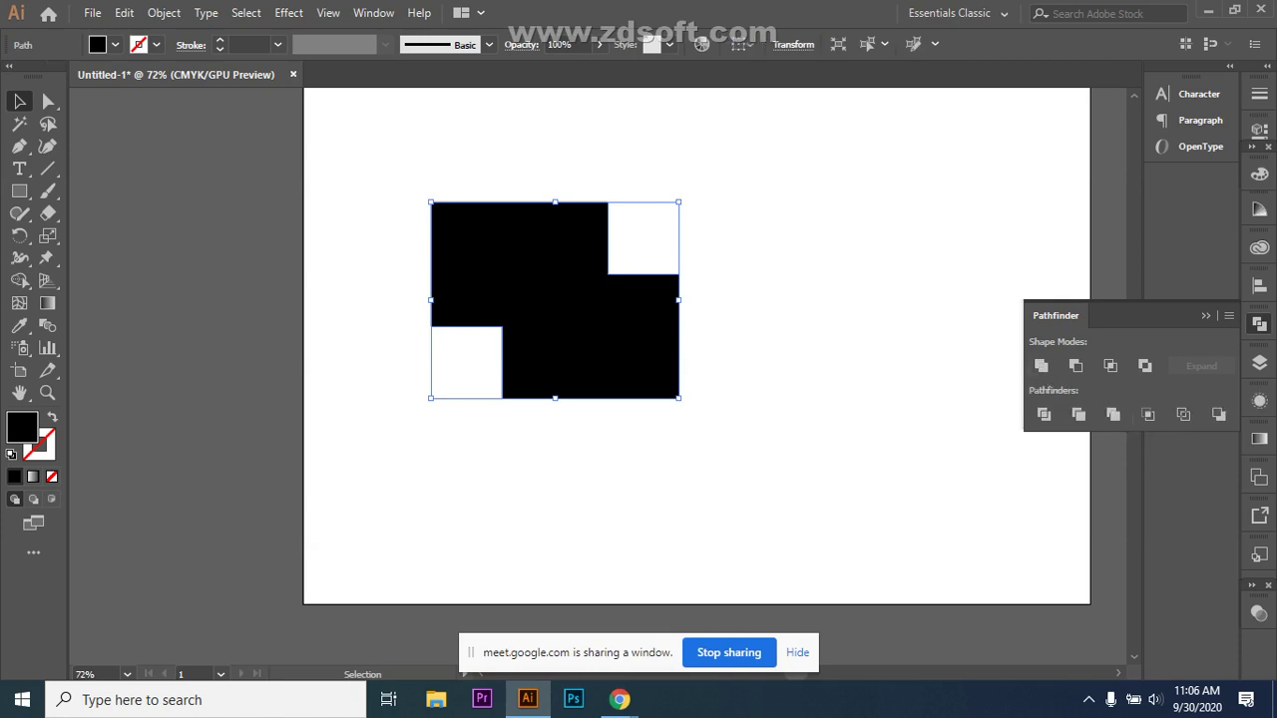
{"action": "key", "text": "ctrl+shift+a"}
{"action": "left_click_drag", "start_coordinate": [585, 282], "coordinate": [528, 292]}
{"action": "right_click", "coordinate": [527, 292]}
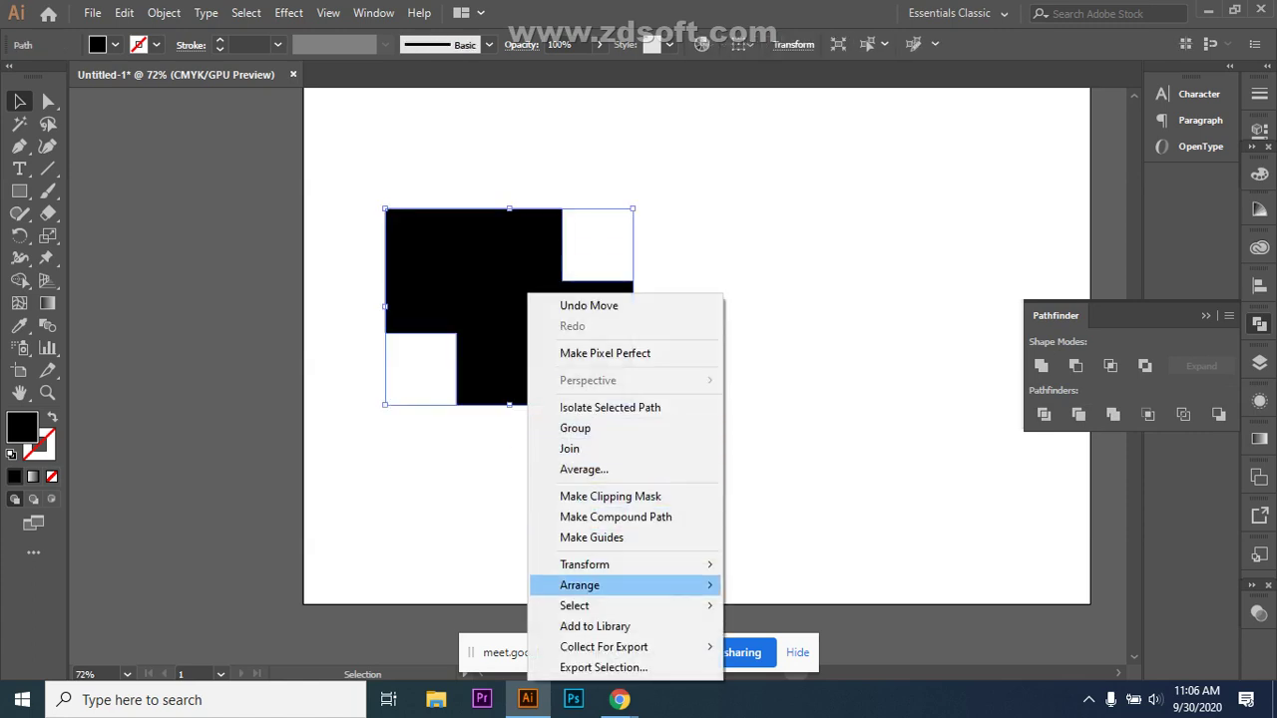
{"action": "left_click", "coordinate": [798, 479]}
{"action": "key", "text": "ctrl+a"}
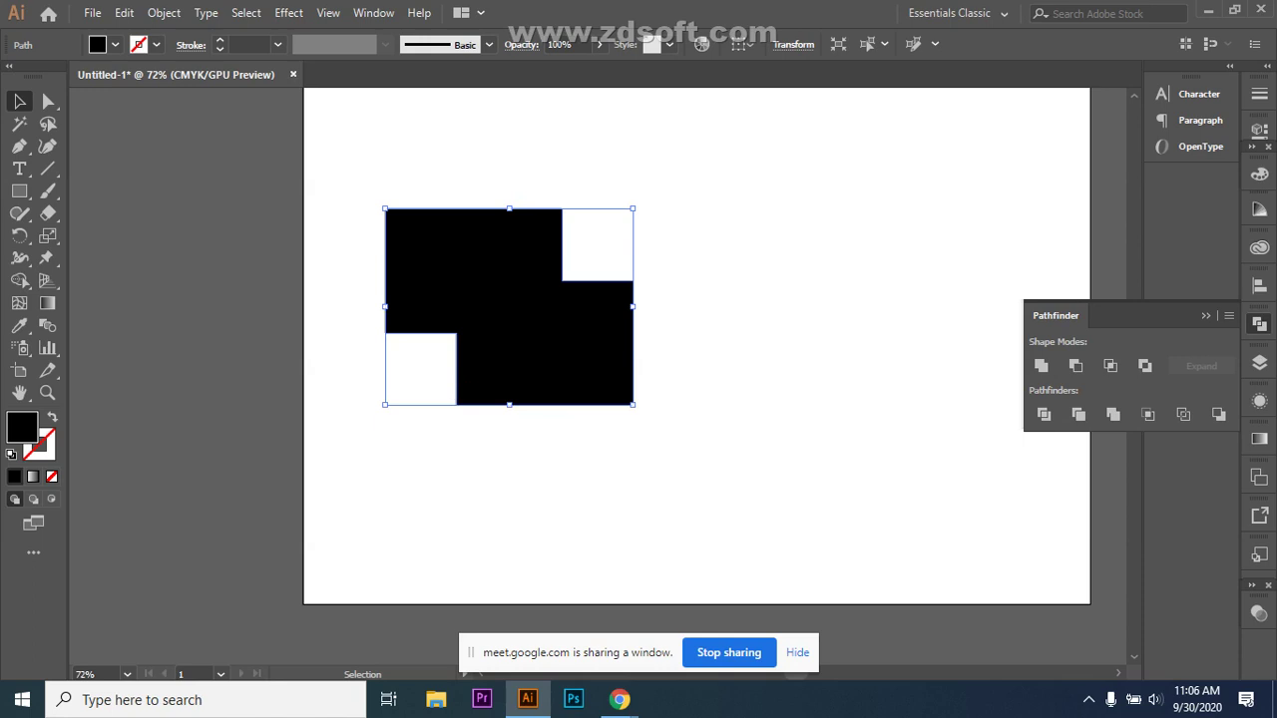
{"action": "scroll", "coordinate": [697, 345], "scroll_direction": "down", "scroll_amount": 1}
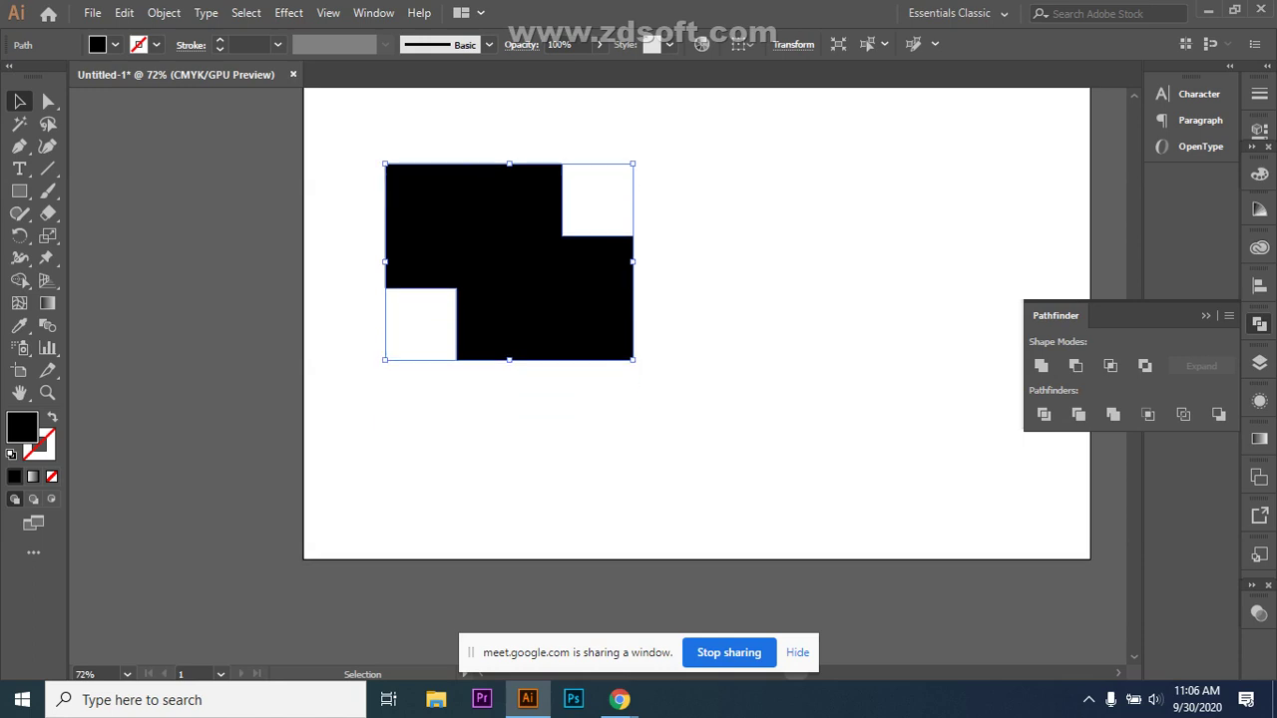
{"action": "key", "text": "ctrl+shift+a"}
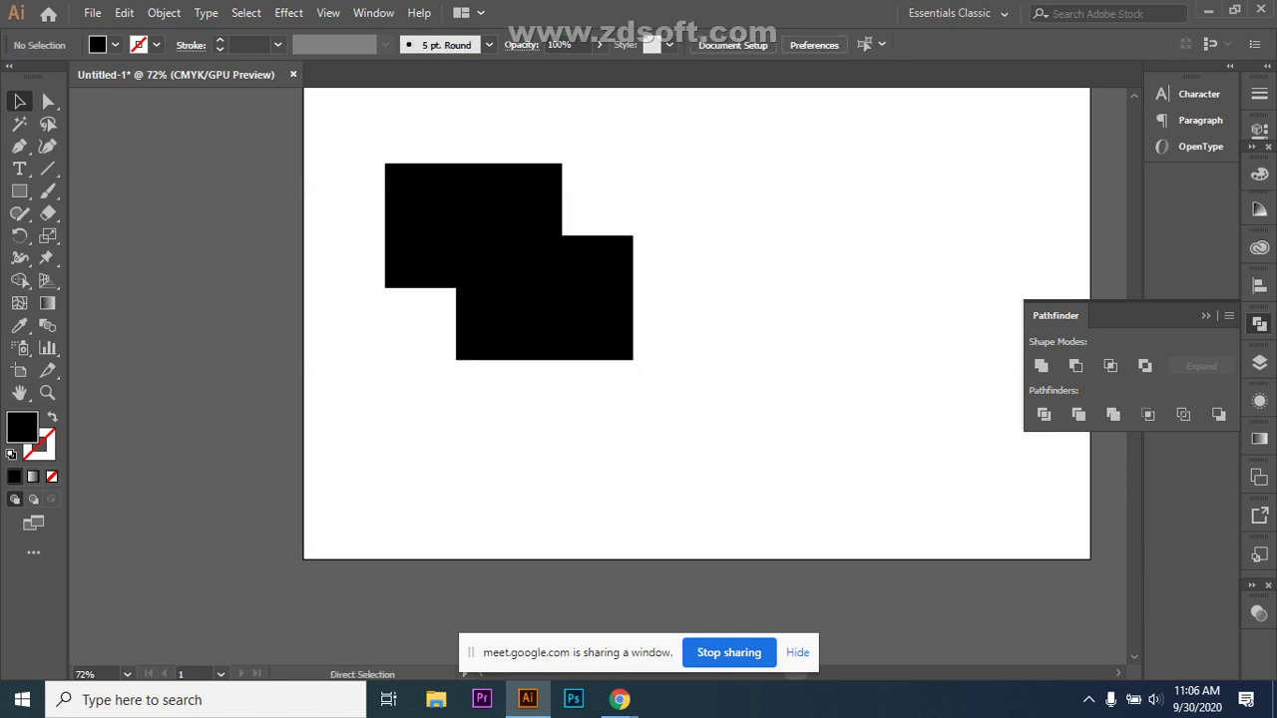
- Undo the merged shape's move and the Merge operation, and deselect the two rectangles
{"action": "key", "text": "ctrl+z"}
{"action": "key", "text": "ctrl+z"}
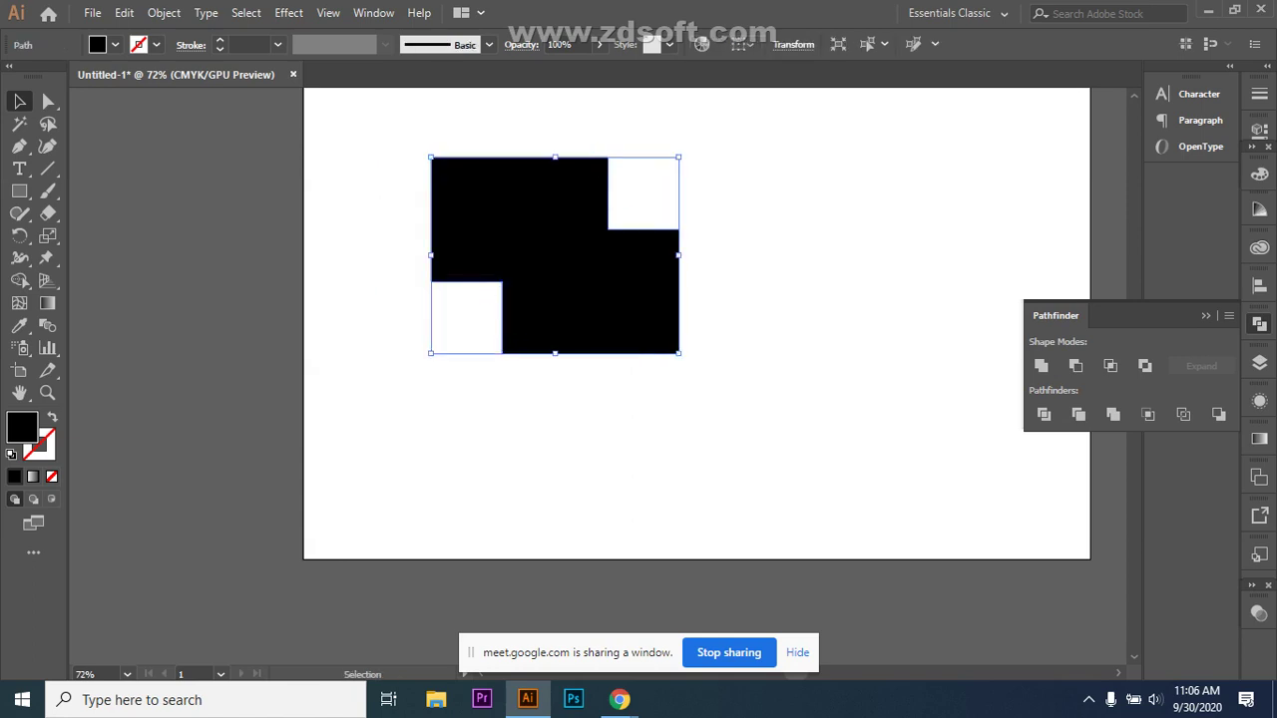
{"action": "key", "text": "ctrl+z"}
{"action": "key", "text": "ctrl+shift+z"}
{"action": "key", "text": "ctrl+z"}
{"action": "key", "text": "ctrl+shift+a"}
- Duplicate the lower rectangle diagonally so the copy overlaps its lower-right corner, and select the copy
{"action": "left_click", "coordinate": [589, 291]}
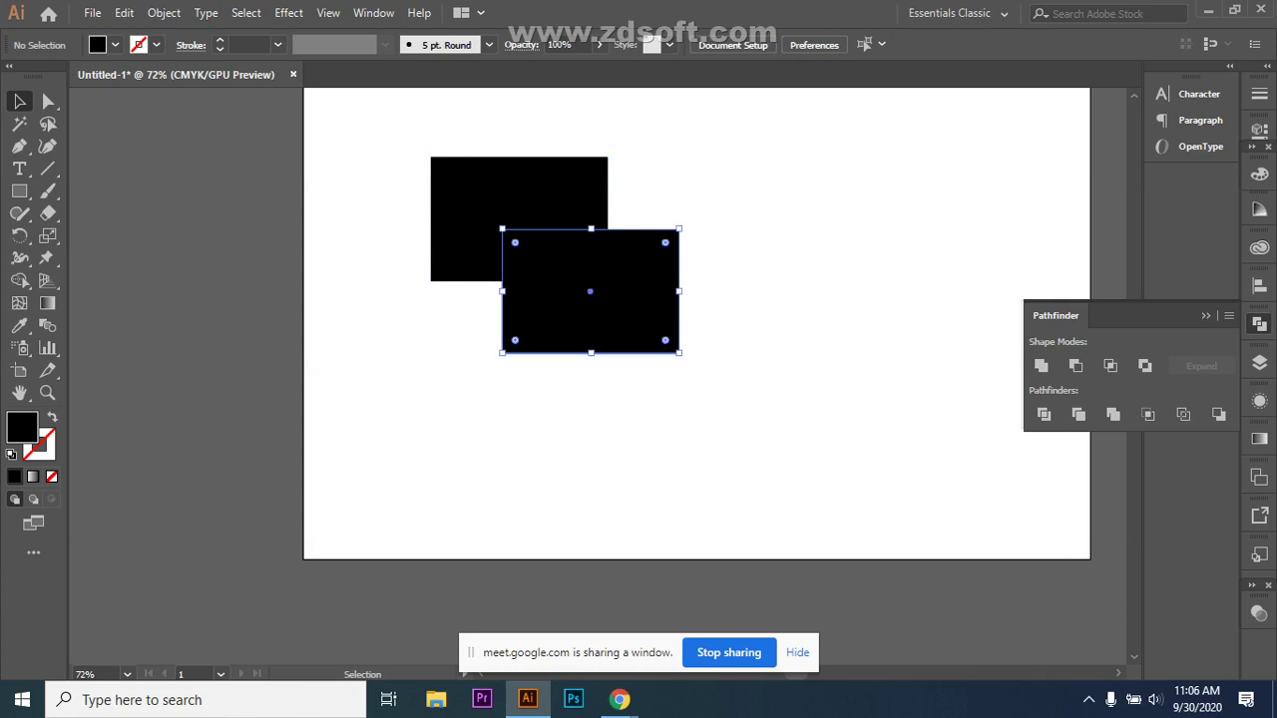
{"action": "left_click_drag", "start_coordinate": [591, 291], "coordinate": [695, 372]}
{"action": "key", "text": "ctrl+z"}
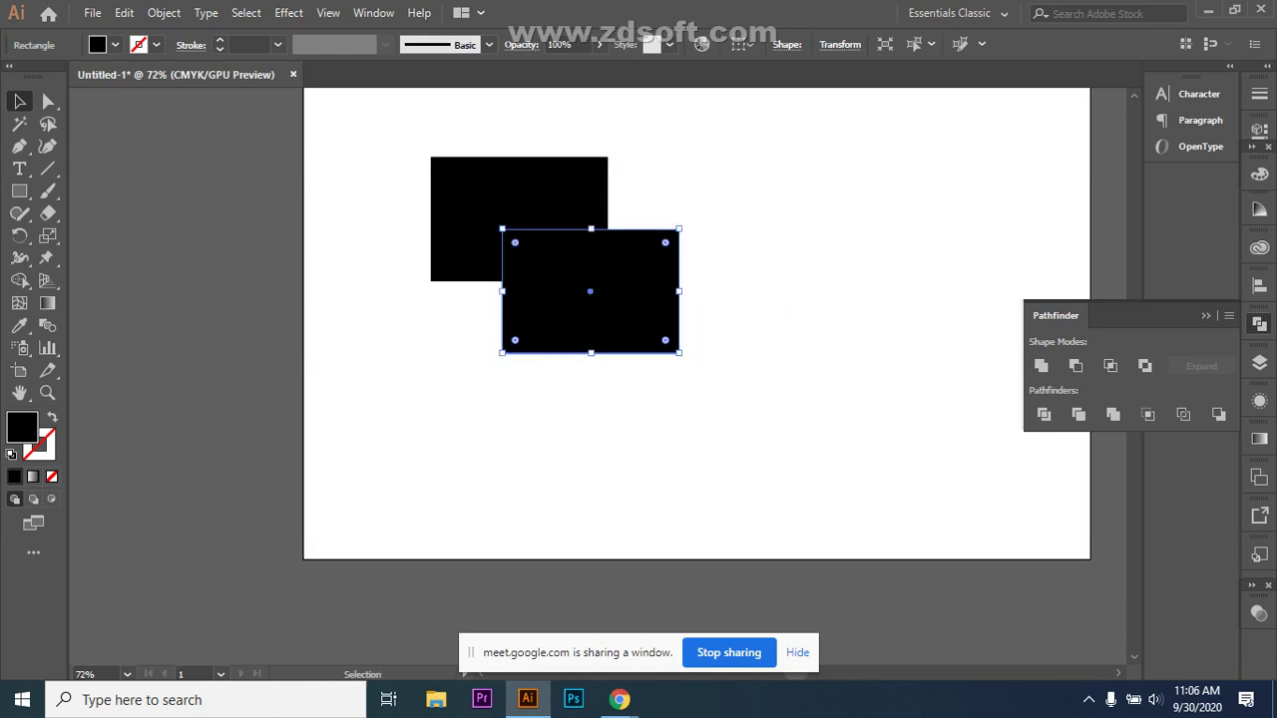
{"action": "left_click_drag", "start_coordinate": [590, 290], "coordinate": [695, 352]}
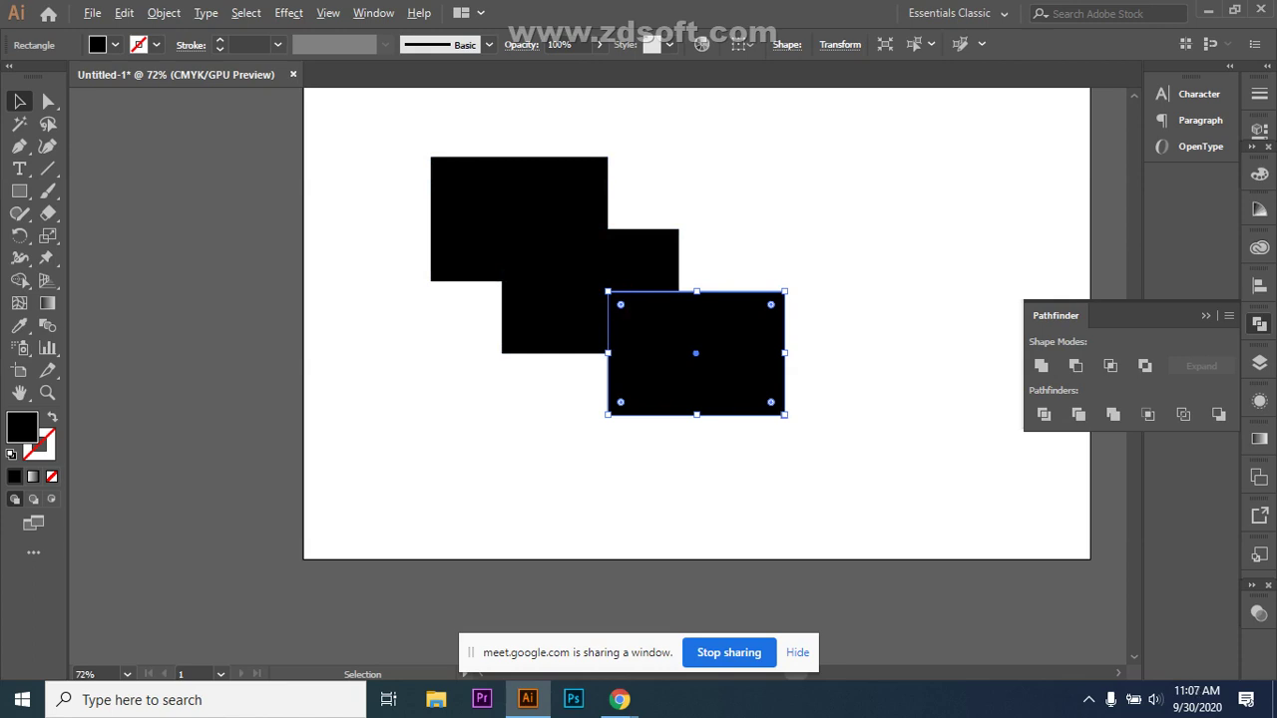
{"action": "key", "text": "ctrl+shift+a"}
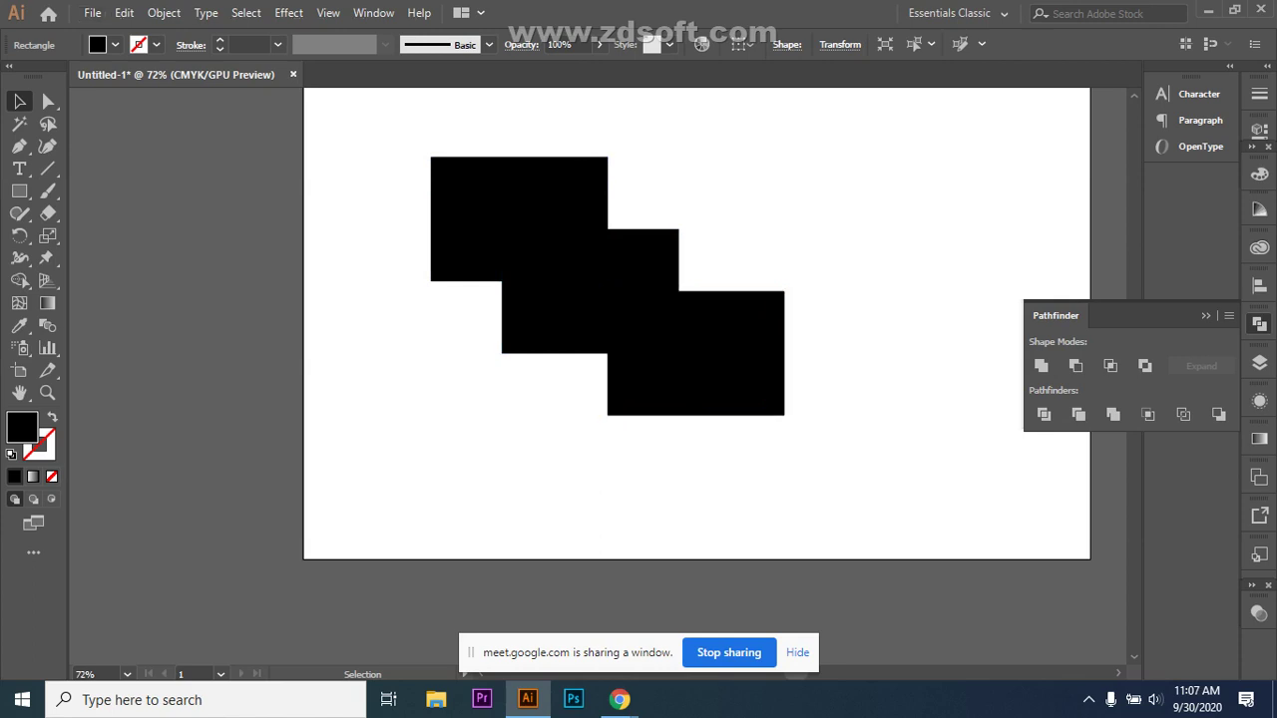
{"action": "left_click", "coordinate": [695, 353]}
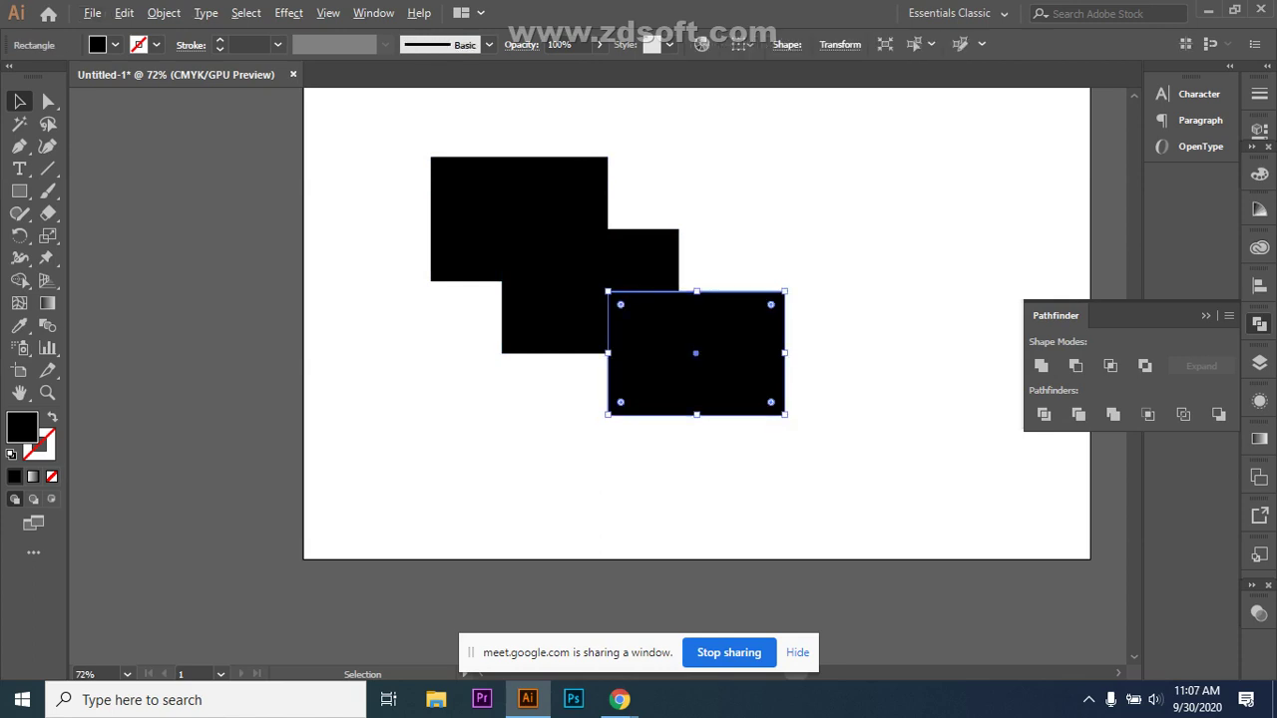
- Duplicate the lowest rectangle diagonally so the copy overlaps its lower-right corner, forming a staircase of four rectangles
{"action": "left_click_drag", "start_coordinate": [739, 371], "coordinate": [810, 450]}
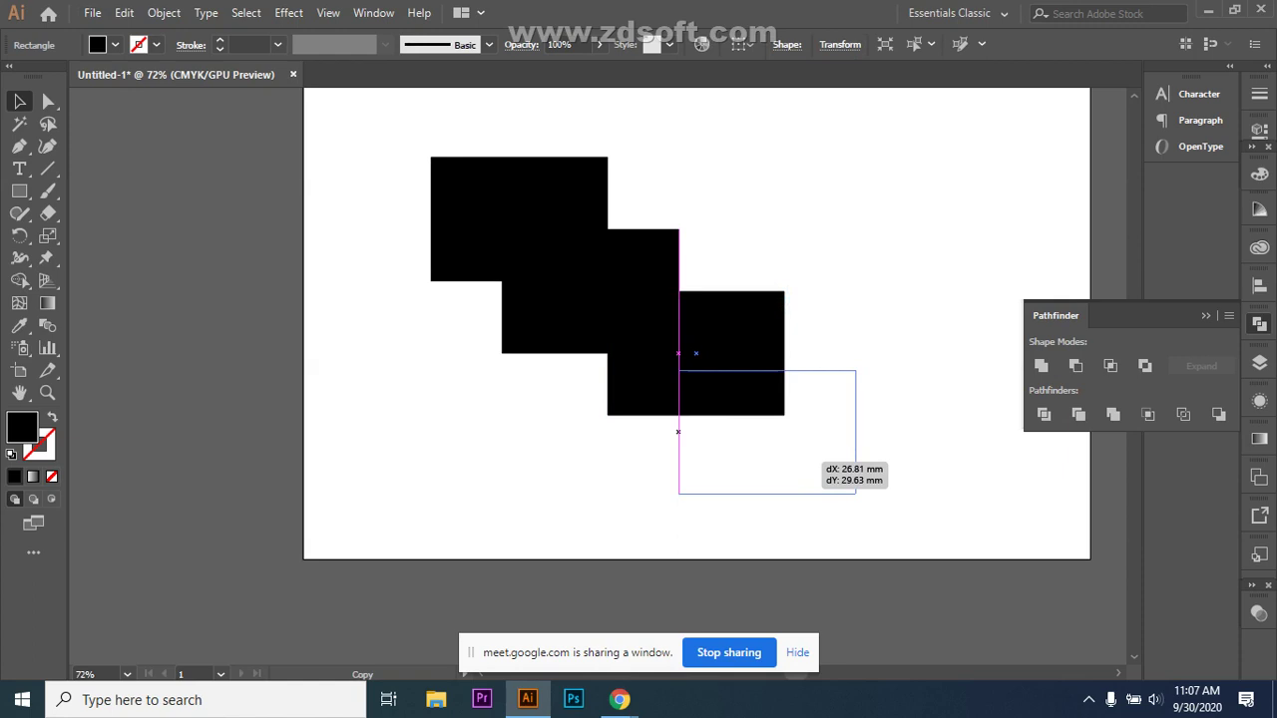
{"action": "left_click_drag", "start_coordinate": [810, 450], "coordinate": [810, 434]}
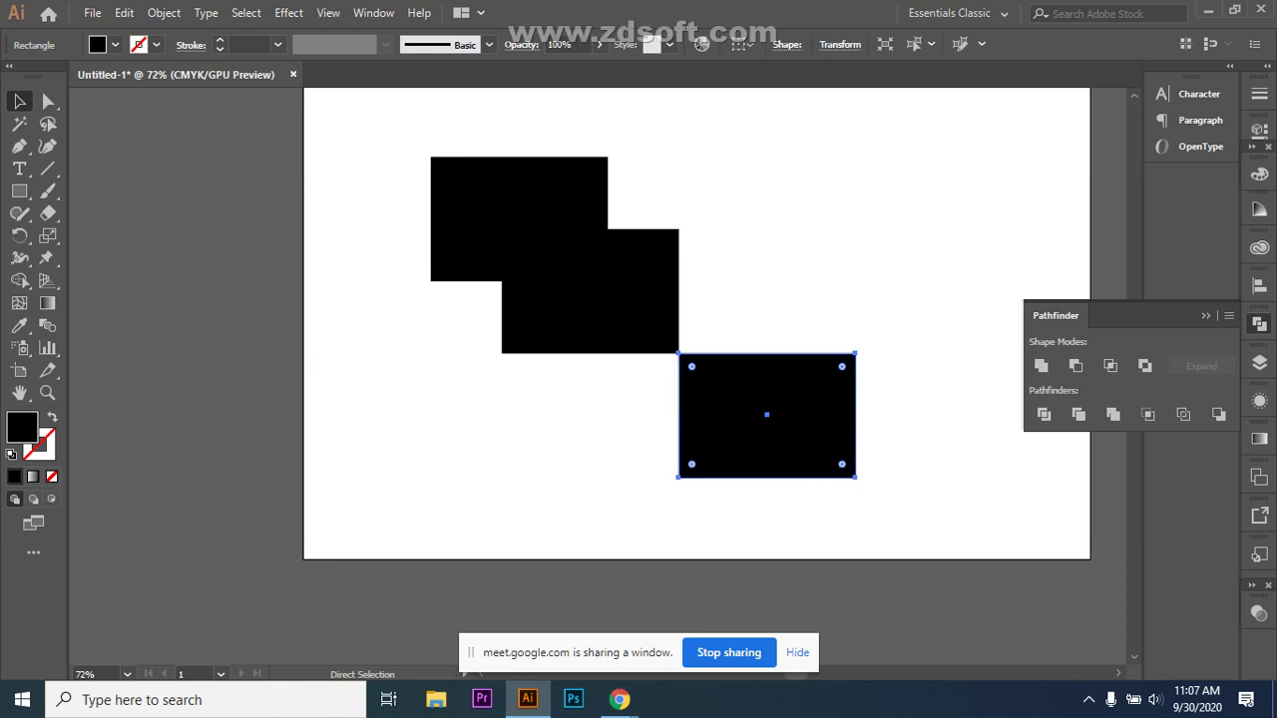
{"action": "key", "text": "ctrl+z"}
{"action": "left_click_drag", "start_coordinate": [696, 353], "coordinate": [762, 411]}
{"action": "key", "text": "ctrl+shift+a"}
- Merge all four overlapping rectangles with the Merge pathfinder and undo the operation
{"action": "left_click_drag", "start_coordinate": [351, 163], "coordinate": [770, 449]}
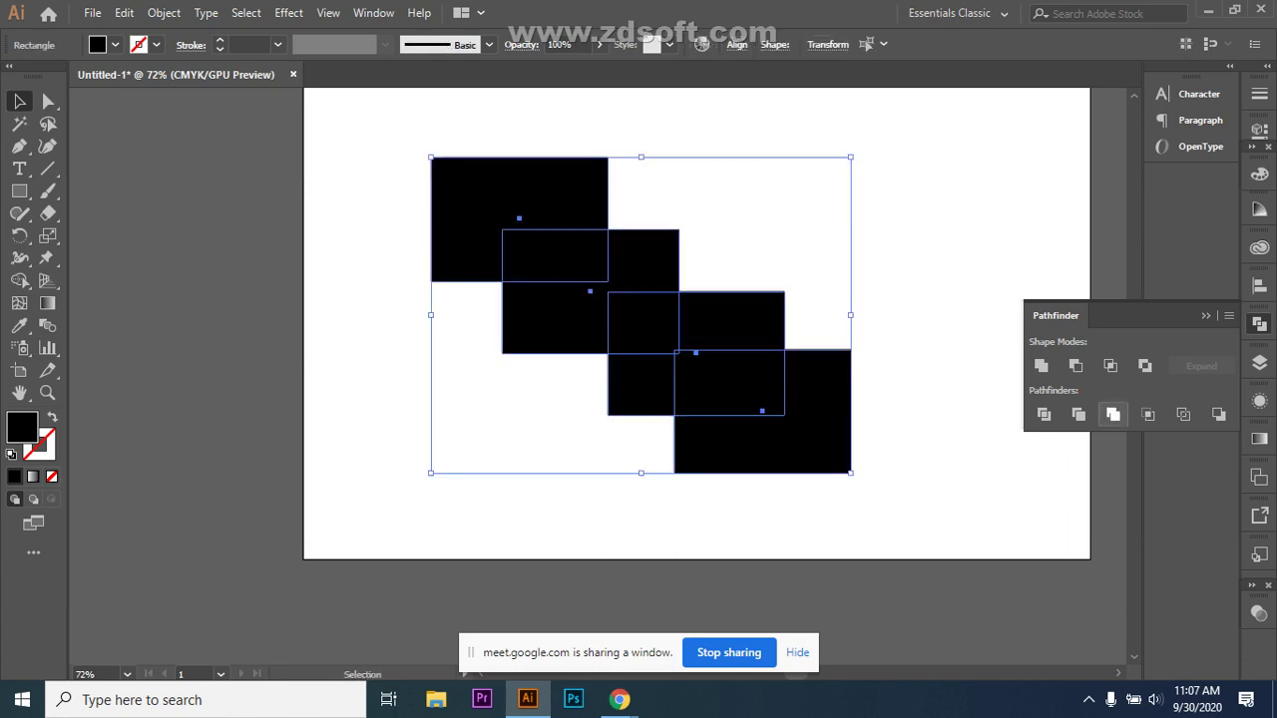
{"action": "left_click", "coordinate": [1112, 414]}
{"action": "key", "text": "ctrl+shift+a"}
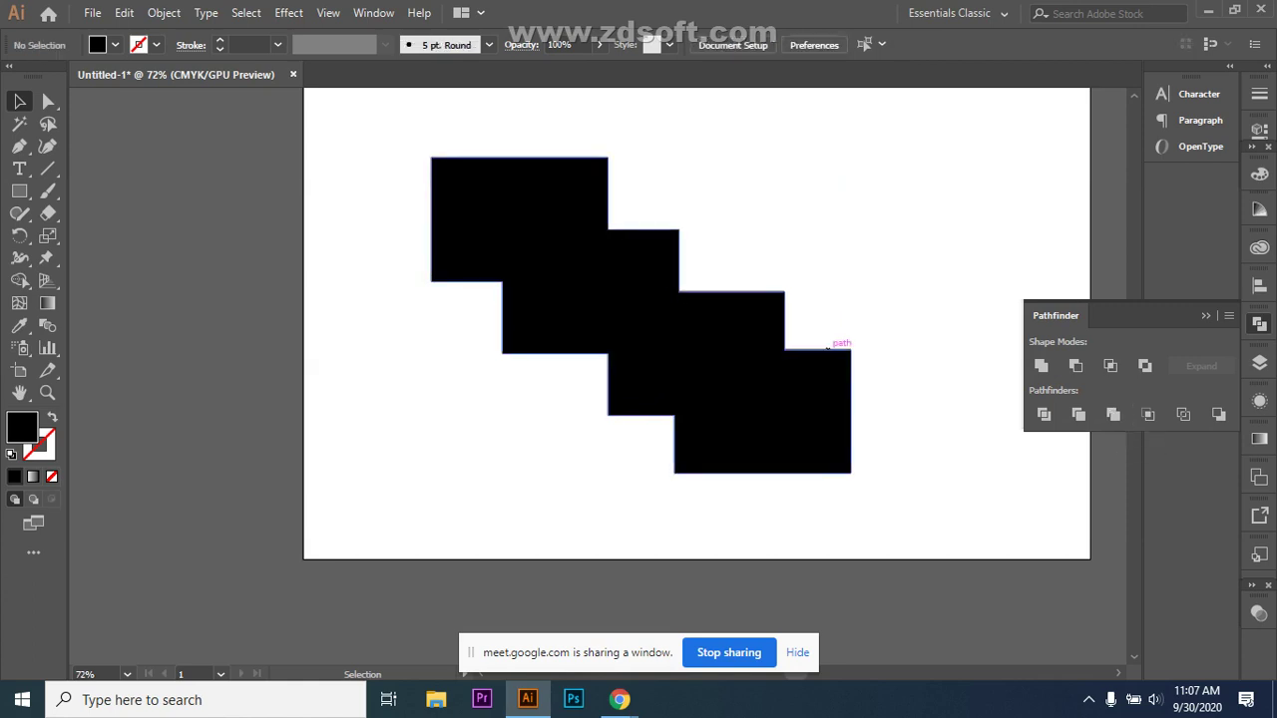
{"action": "key", "text": "ctrl+z"}
{"action": "key", "text": "ctrl+z"}
- Try the Crop and Outline pathfinders on all four overlapping rectangles, undoing each result
{"action": "left_click_drag", "start_coordinate": [386, 155], "coordinate": [908, 508]}
{"action": "left_click", "coordinate": [1148, 413]}
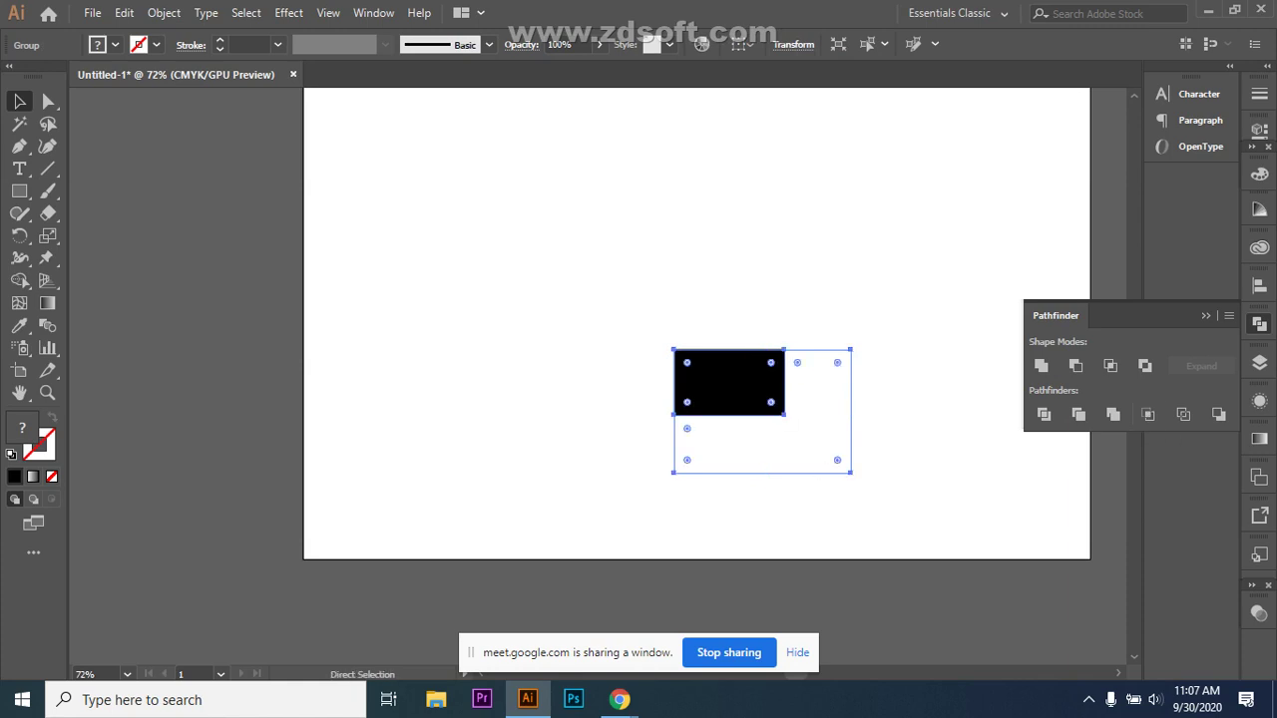
{"action": "key", "text": "ctrl+z"}
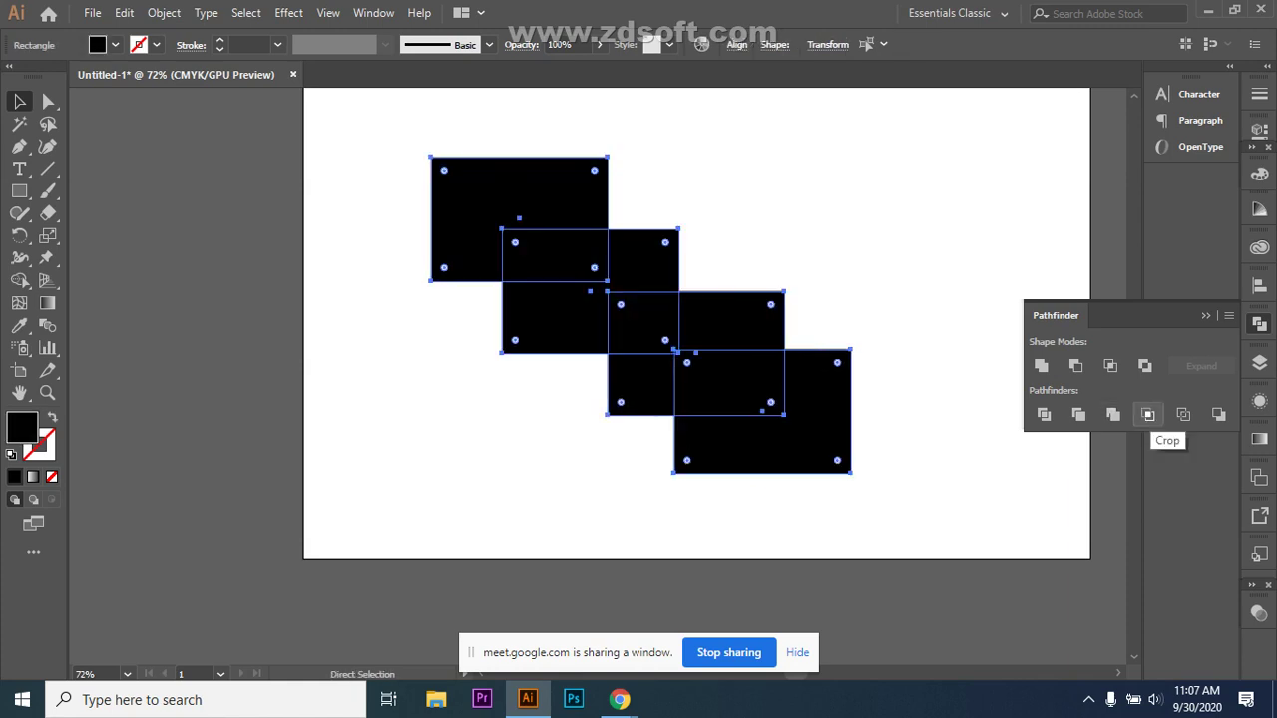
{"action": "left_click", "coordinate": [1148, 414]}
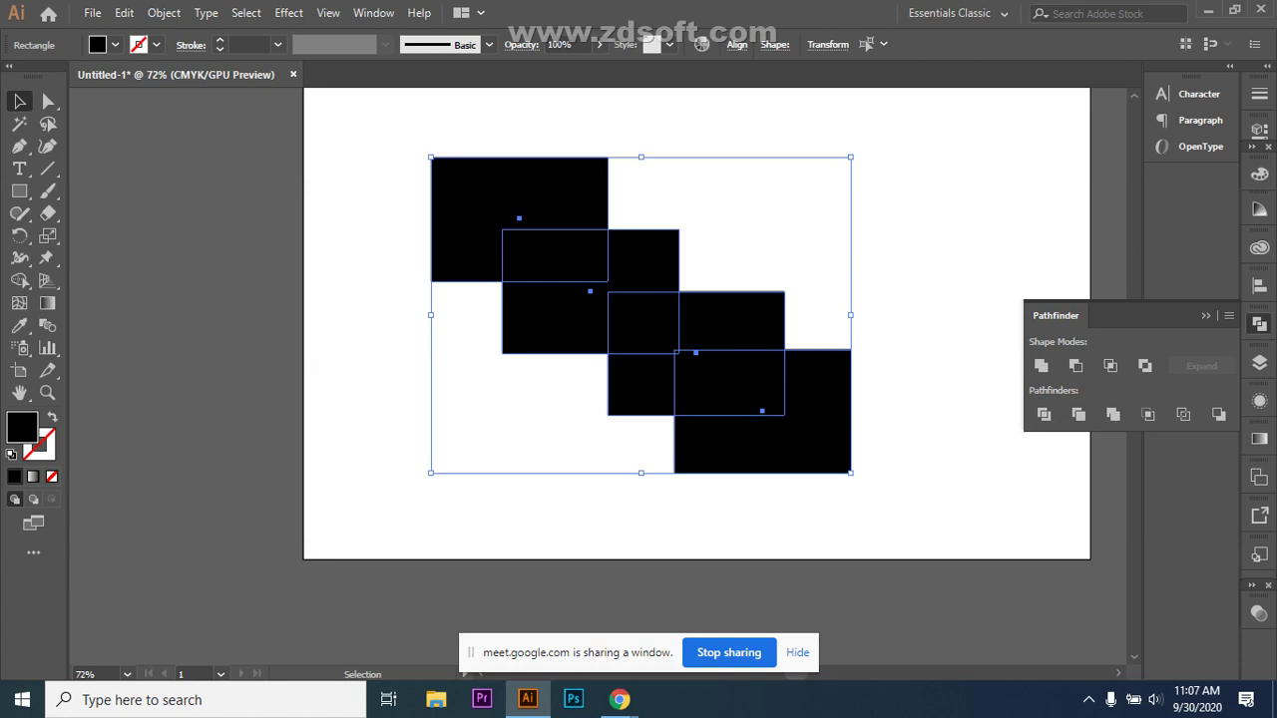
{"action": "left_click", "coordinate": [1183, 414]}
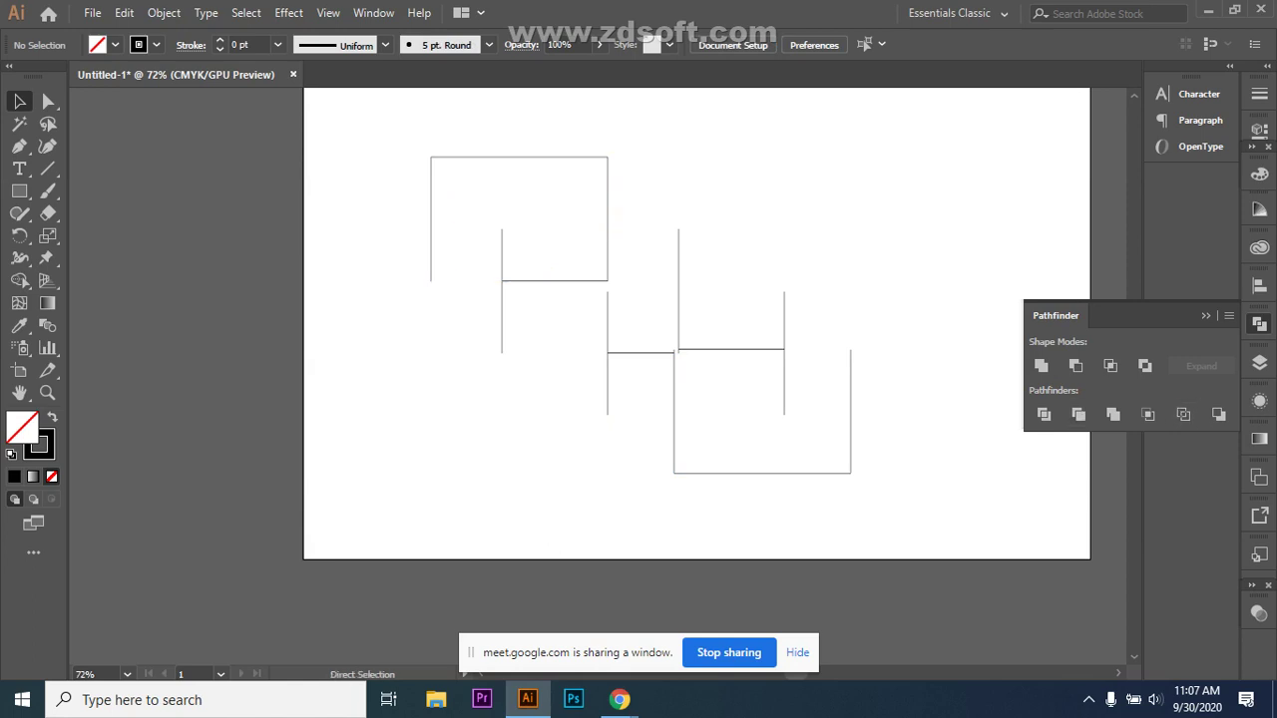
{"action": "key", "text": "ctrl+z"}
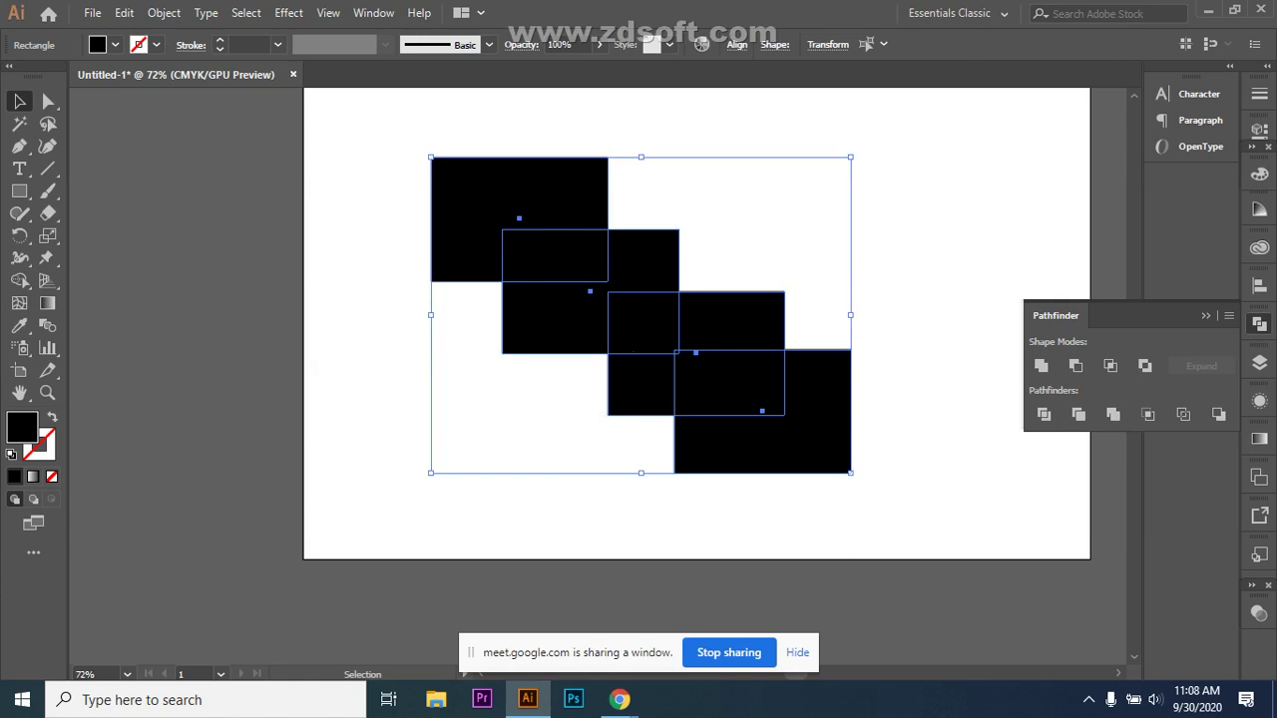
- Apply the Minus Back pathfinder to the four rectangles and move the remaining L-shape diagonally up and to the left
{"action": "left_click", "coordinate": [1218, 414]}
{"action": "key", "text": "ctrl+shift+a"}
{"action": "left_click", "coordinate": [845, 360]}
{"action": "left_click_drag", "start_coordinate": [845, 360], "coordinate": [626, 246]}
{"action": "key", "text": "ctrl+shift+a"}
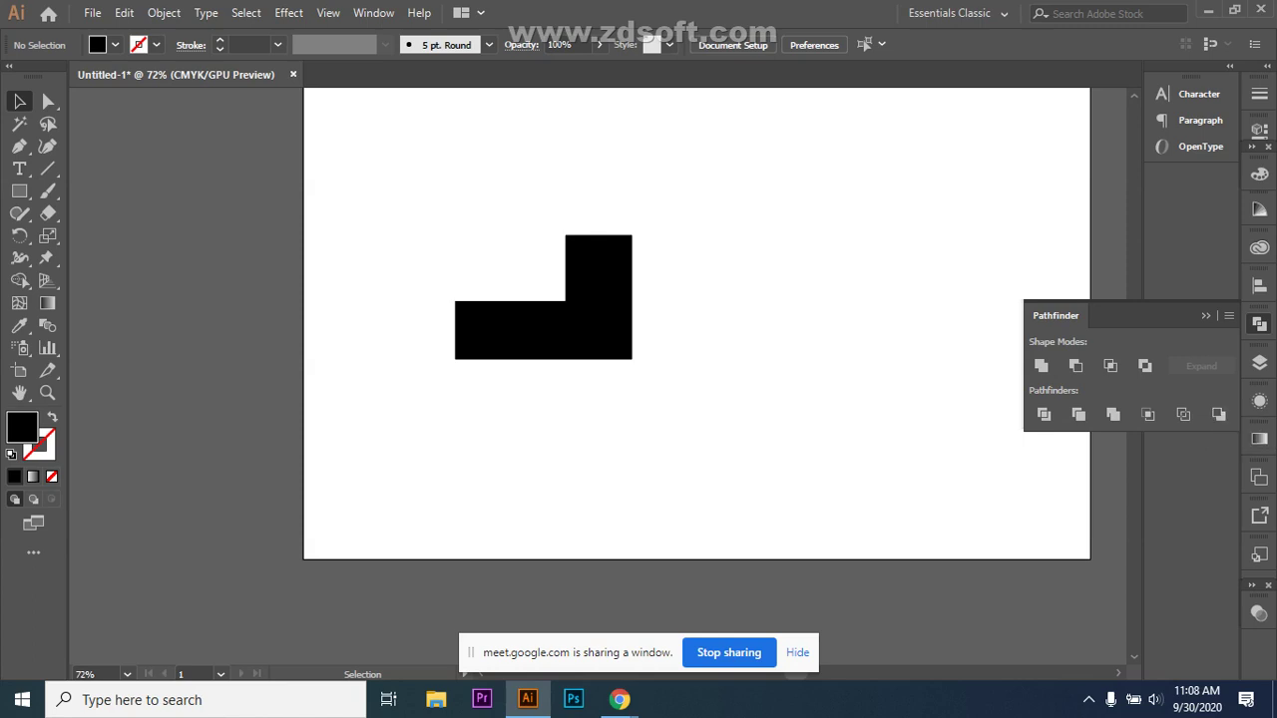
- Undo the L-shape's move, the Minus Back operation and the two extra rectangle copies
{"action": "key", "text": "ctrl+z"}
{"action": "key", "text": "ctrl+z"}
{"action": "key", "text": "ctrl+z"}
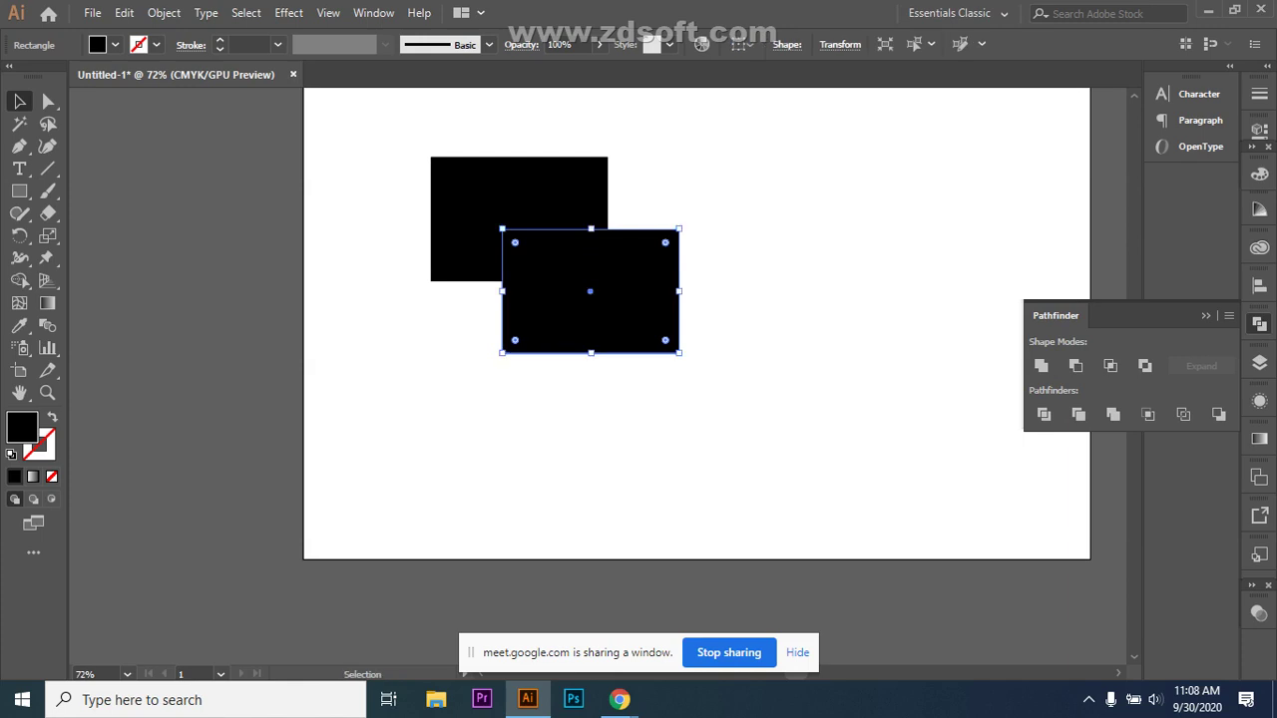
- Move the lower rectangle clear of the upper one, undo the move and select both rectangles
{"action": "key", "text": "ctrl+shift+a"}
{"action": "left_click_drag", "start_coordinate": [372, 141], "coordinate": [701, 351]}
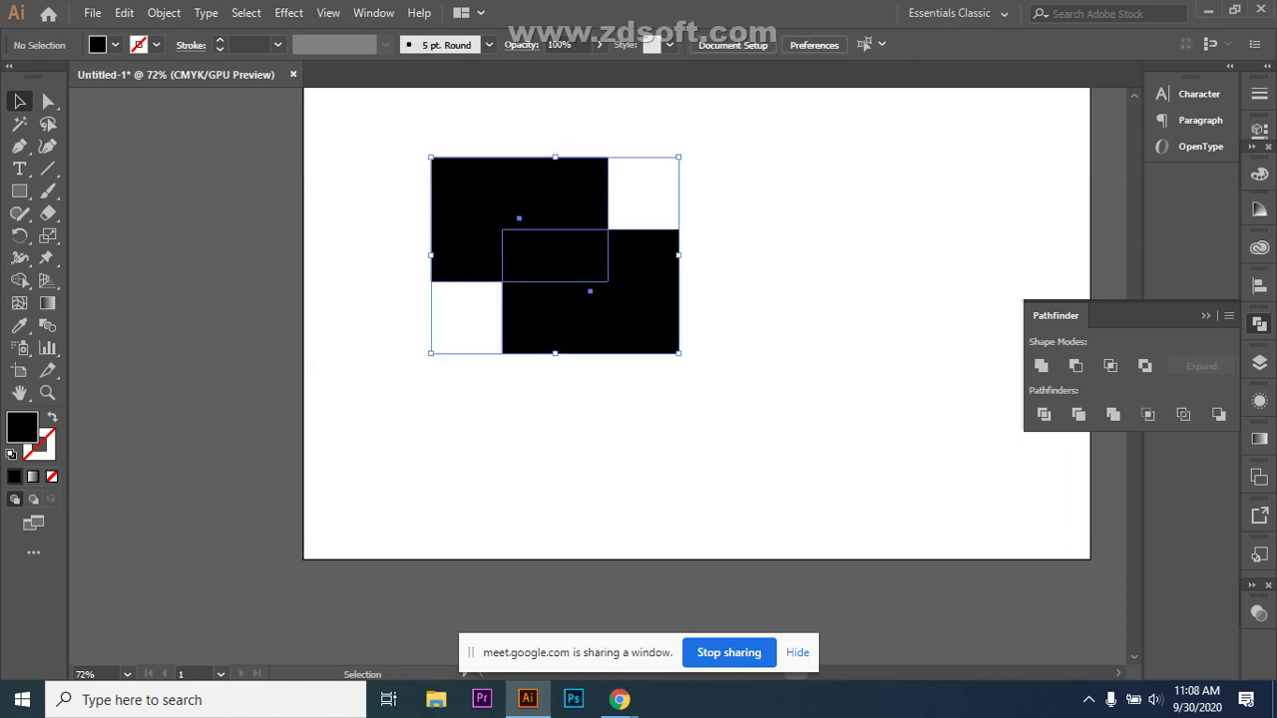
{"action": "key", "text": "ctrl+h"}
{"action": "left_click_drag", "start_coordinate": [627, 303], "coordinate": [663, 359]}
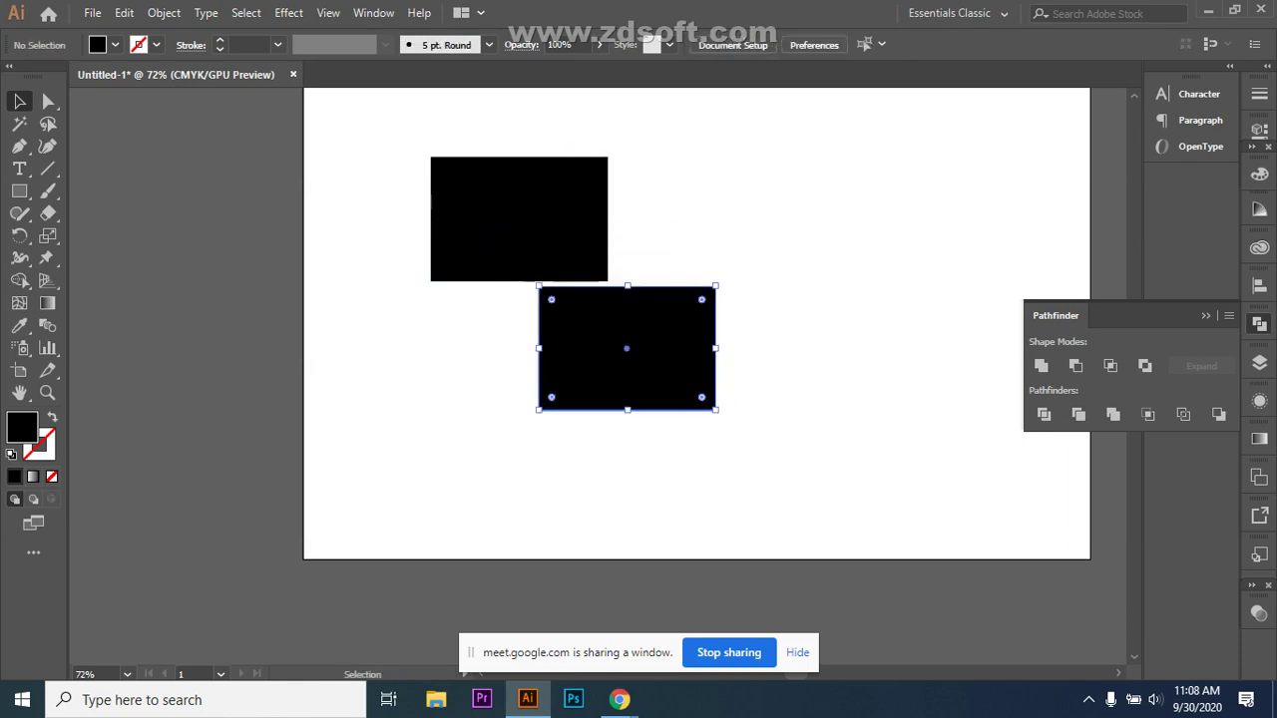
{"action": "key", "text": "ctrl+z"}
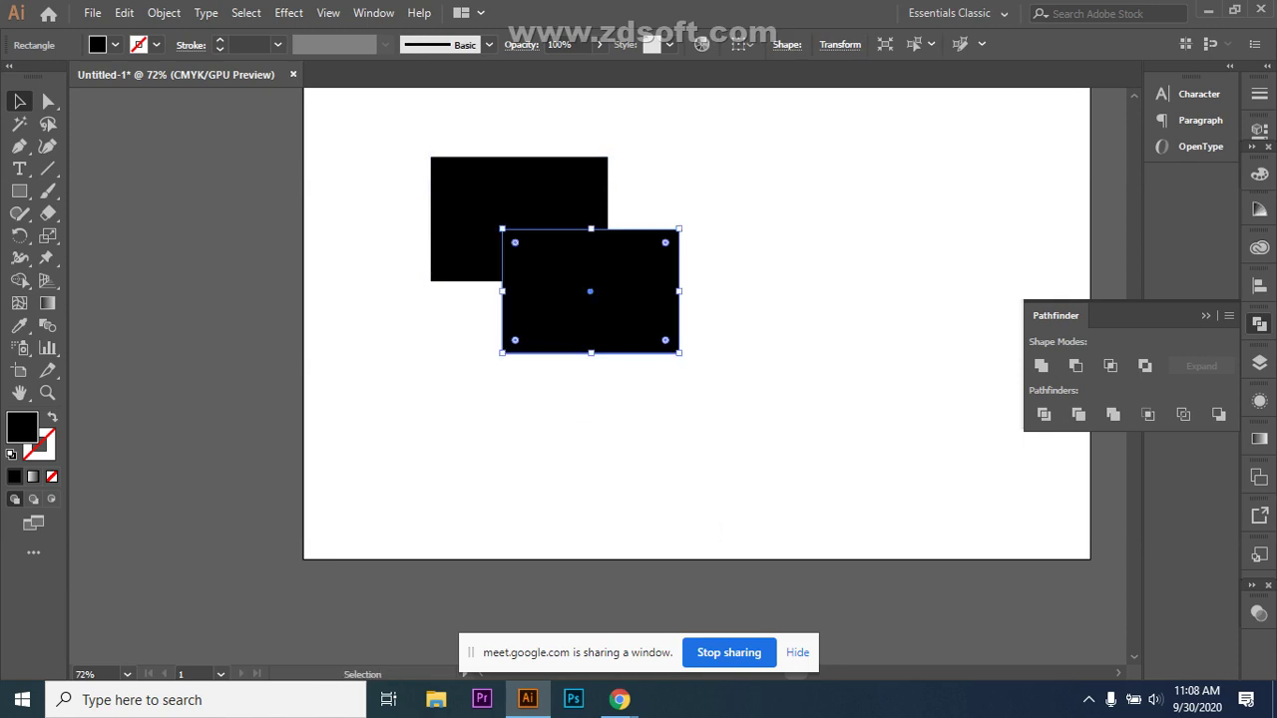
{"action": "key", "text": "ctrl+shift+a"}
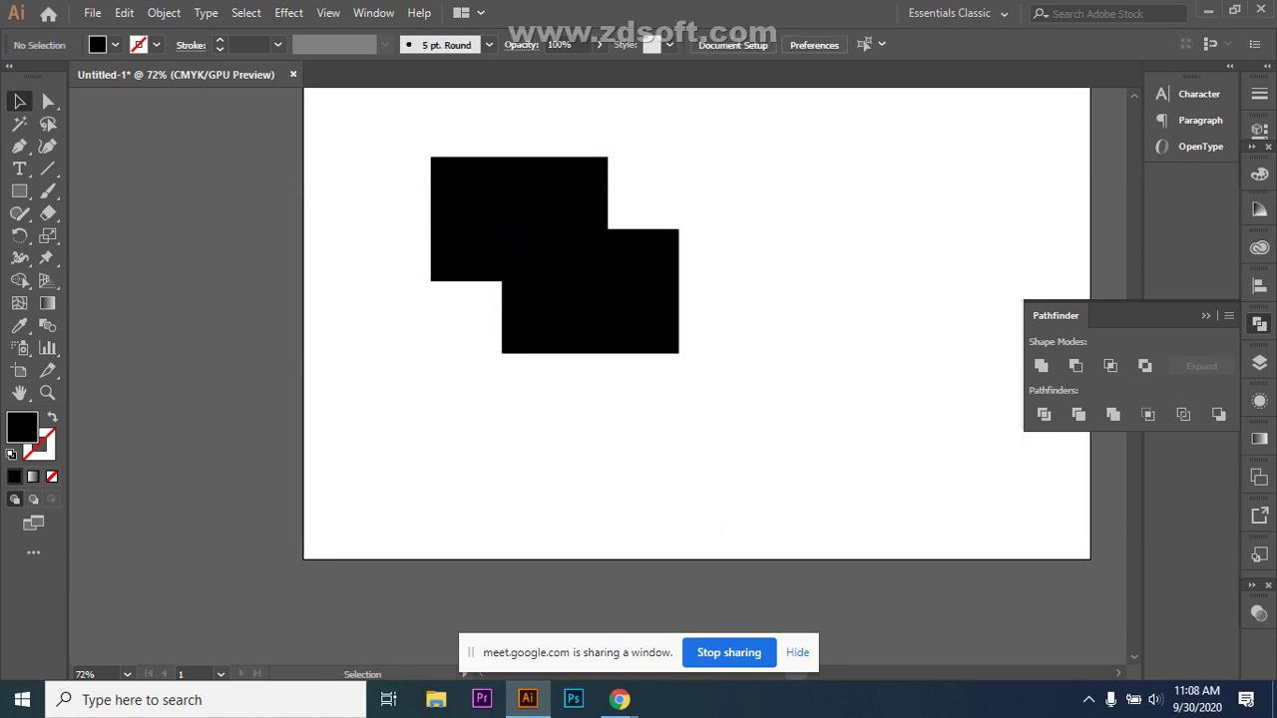
{"action": "left_click_drag", "start_coordinate": [389, 187], "coordinate": [514, 300]}
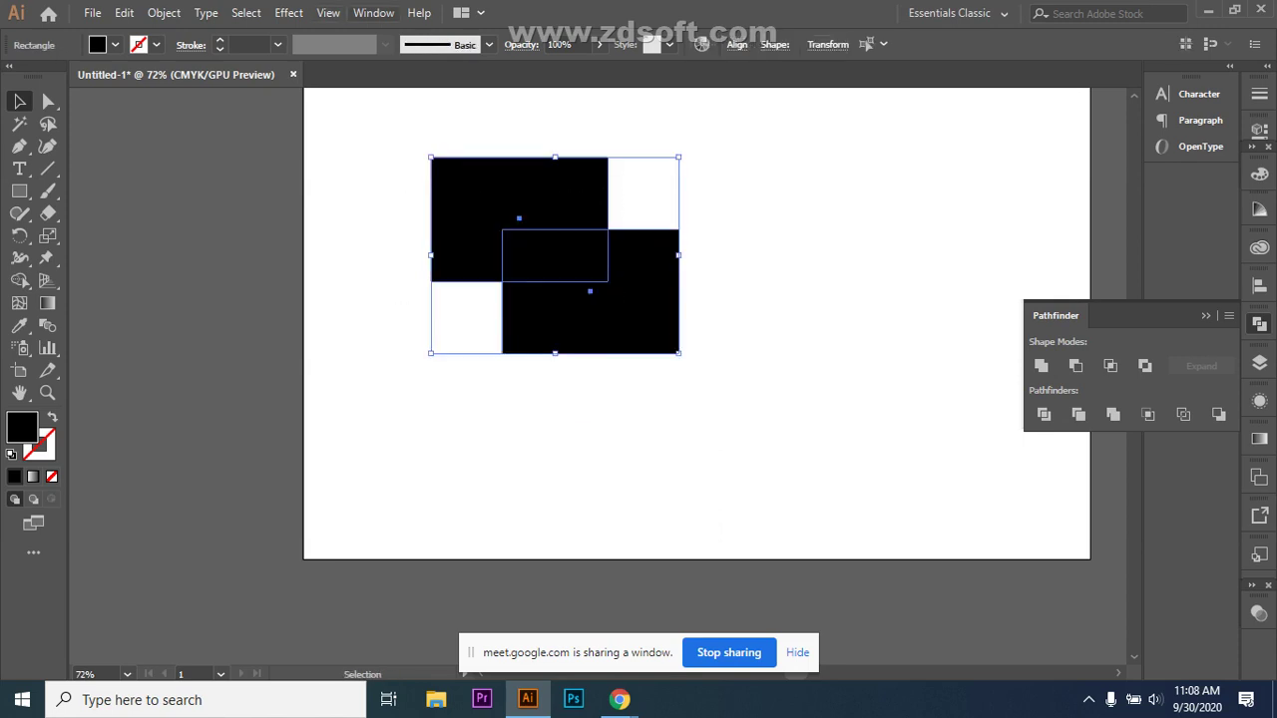
- Look through the view display options and check the Advanced and Basic toolbar choices
{"action": "left_click", "coordinate": [328, 13]}
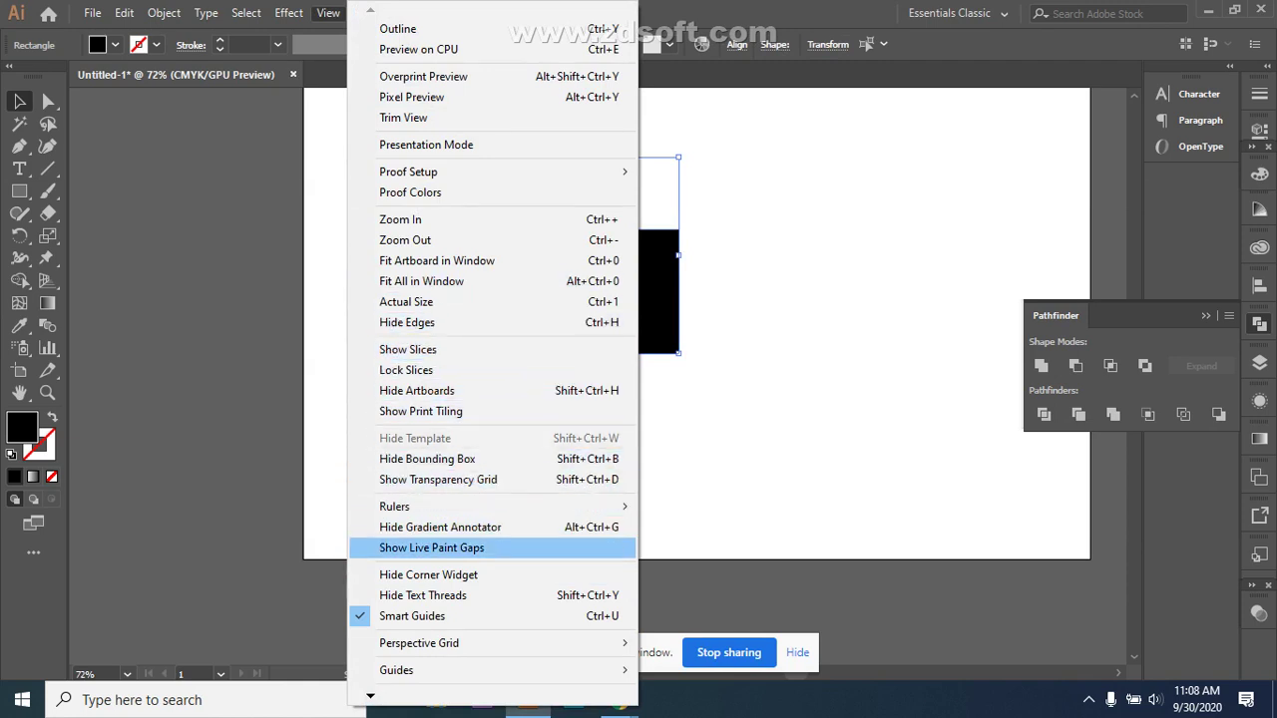
{"action": "mouse_move", "coordinate": [370, 695]}
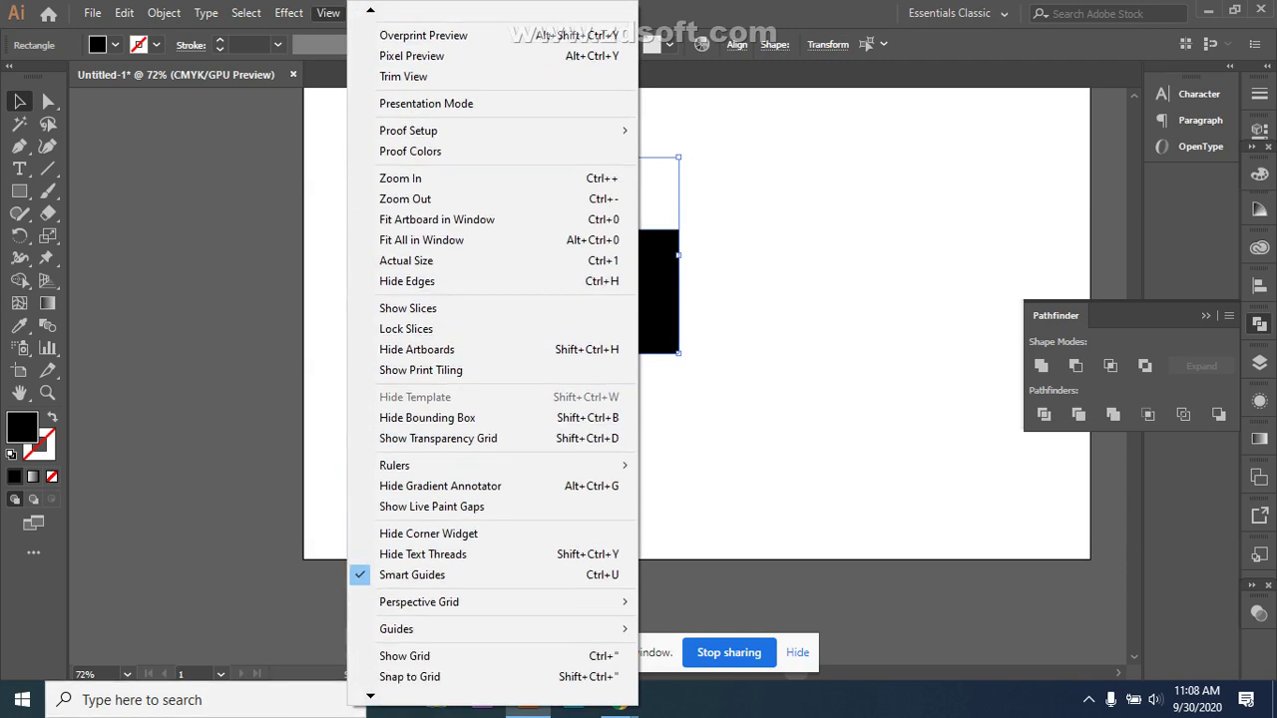
{"action": "scroll", "coordinate": [493, 345], "scroll_direction": "down", "scroll_amount": 2}
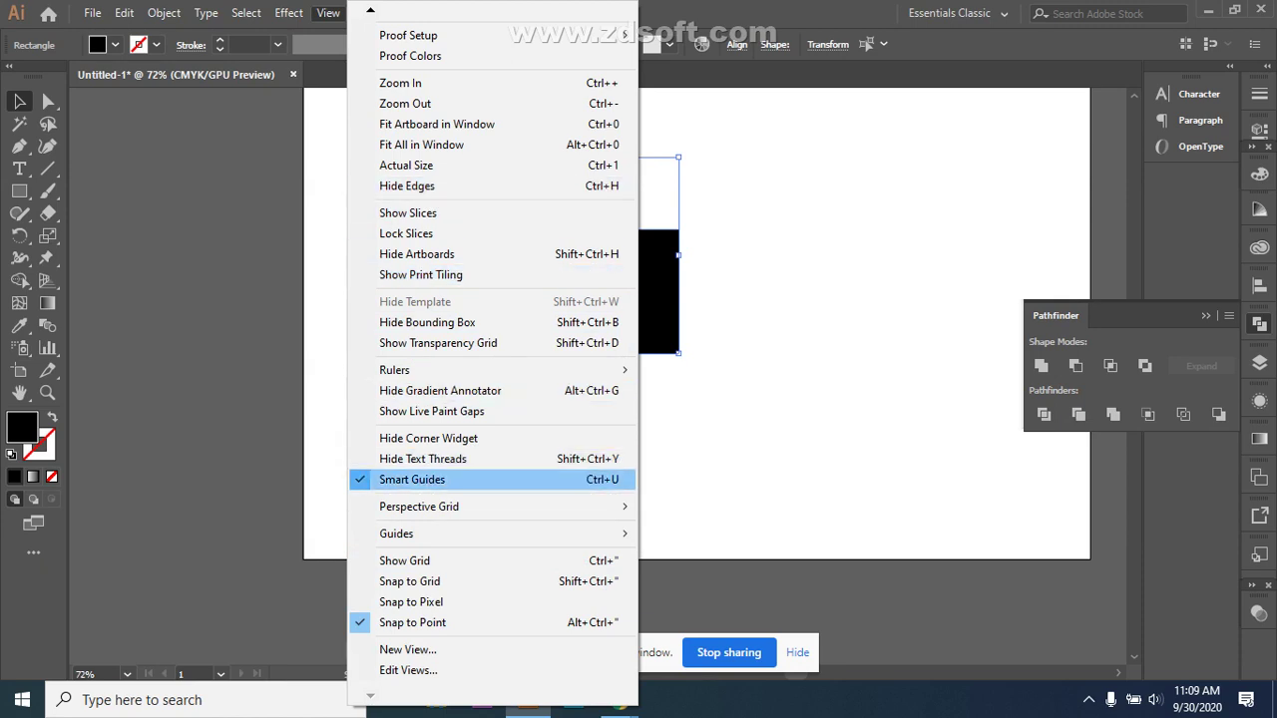
{"action": "left_click", "coordinate": [407, 185]}
{"action": "left_click", "coordinate": [373, 12]}
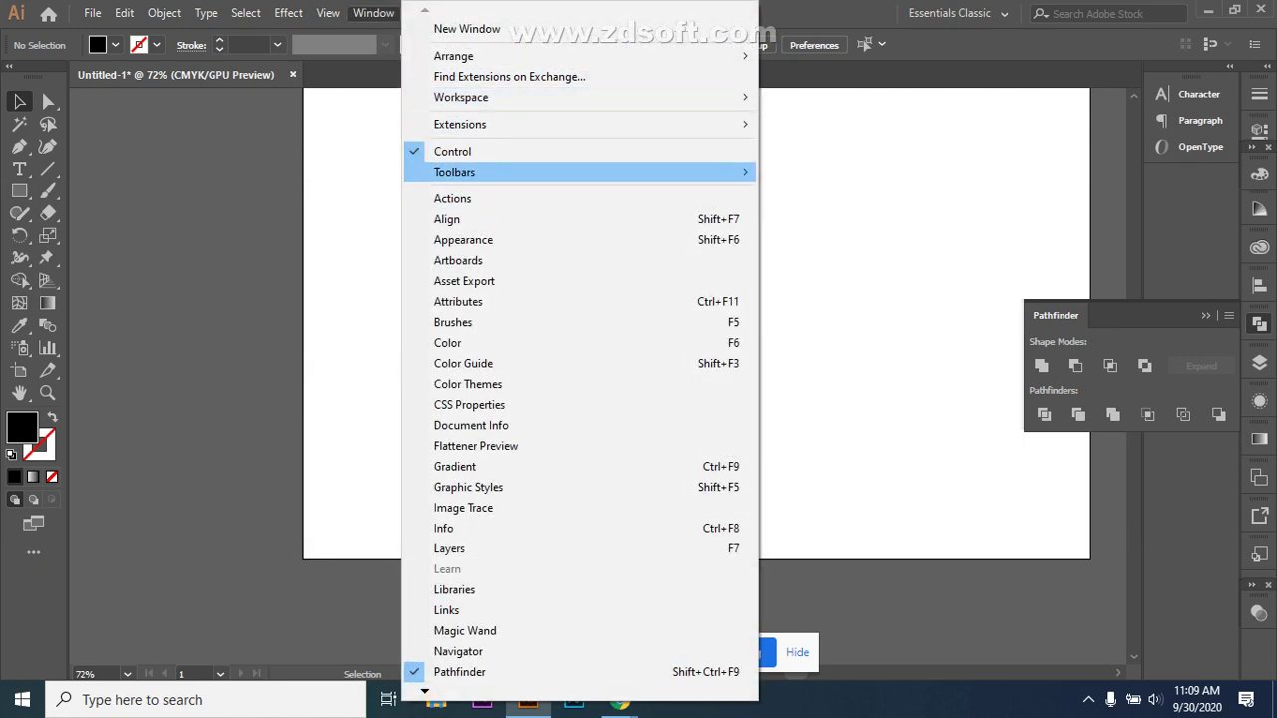
{"action": "mouse_move", "coordinate": [469, 172]}
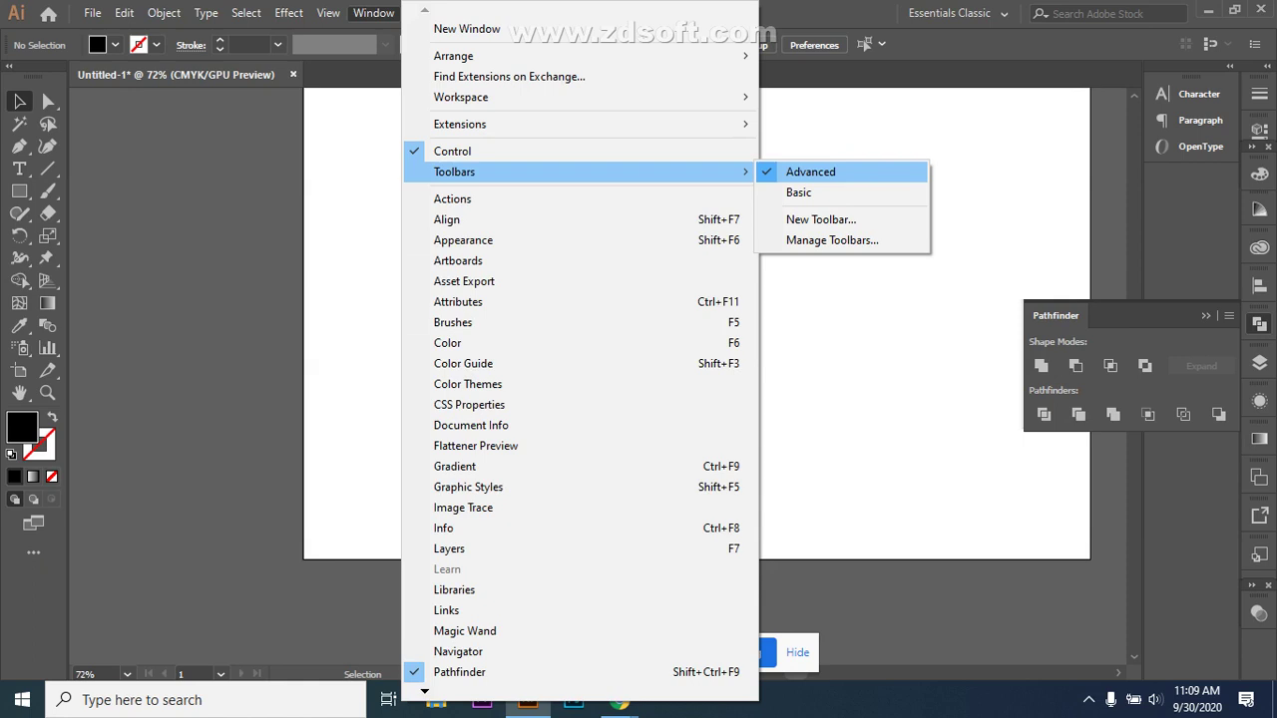
{"action": "key", "text": "Escape"}
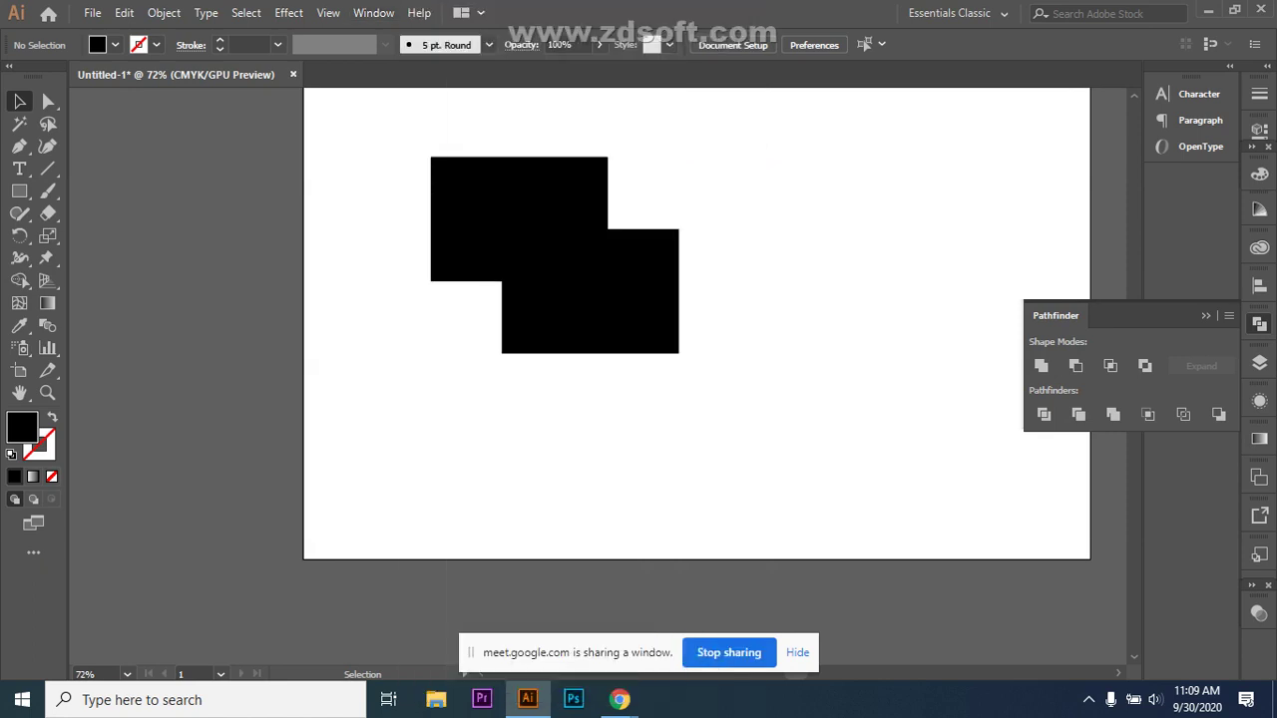
- Crop the two overlapping rectangles with the Crop pathfinder and undo the operation
{"action": "left_click", "coordinate": [588, 289]}
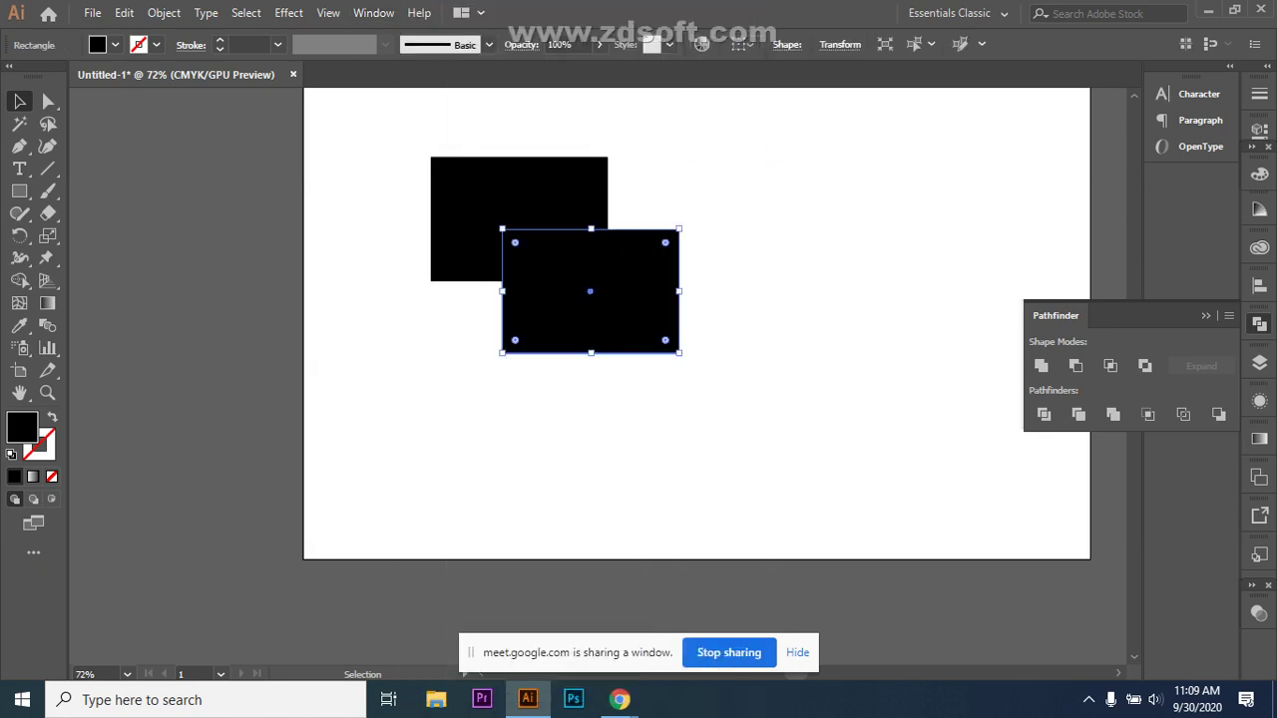
{"action": "left_click_drag", "start_coordinate": [687, 332], "coordinate": [688, 335]}
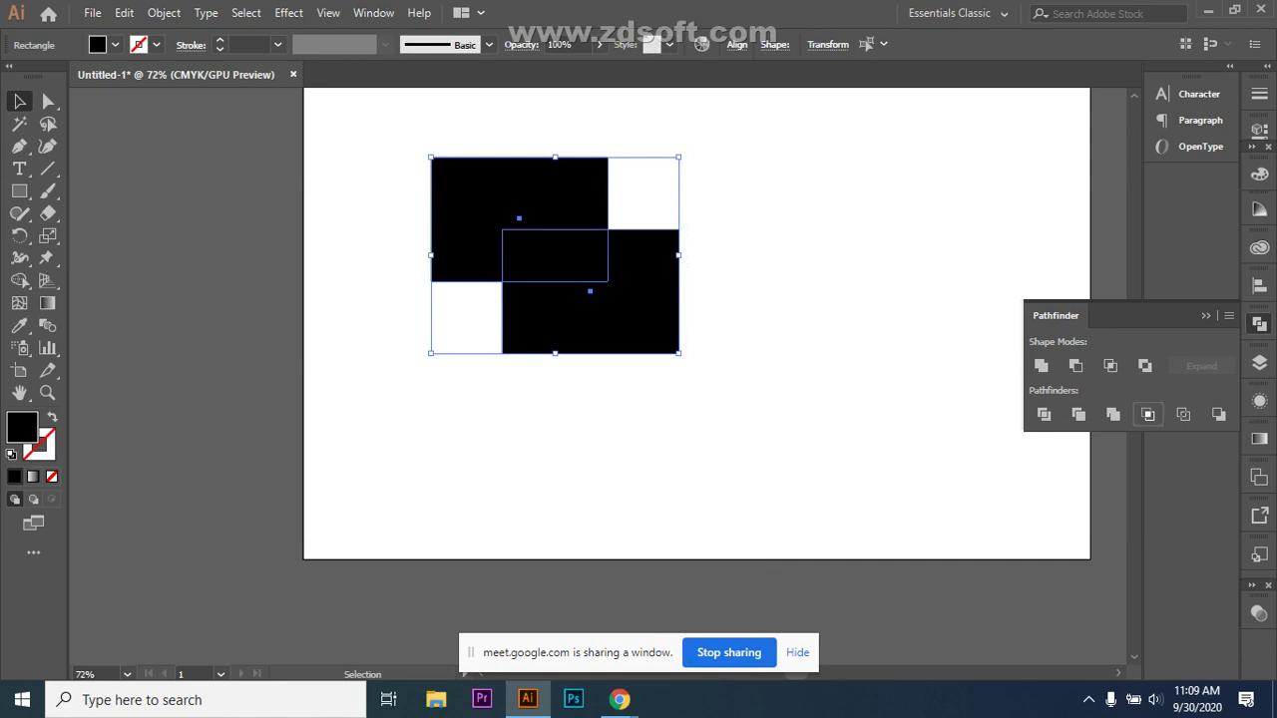
{"action": "left_click", "coordinate": [1148, 414]}
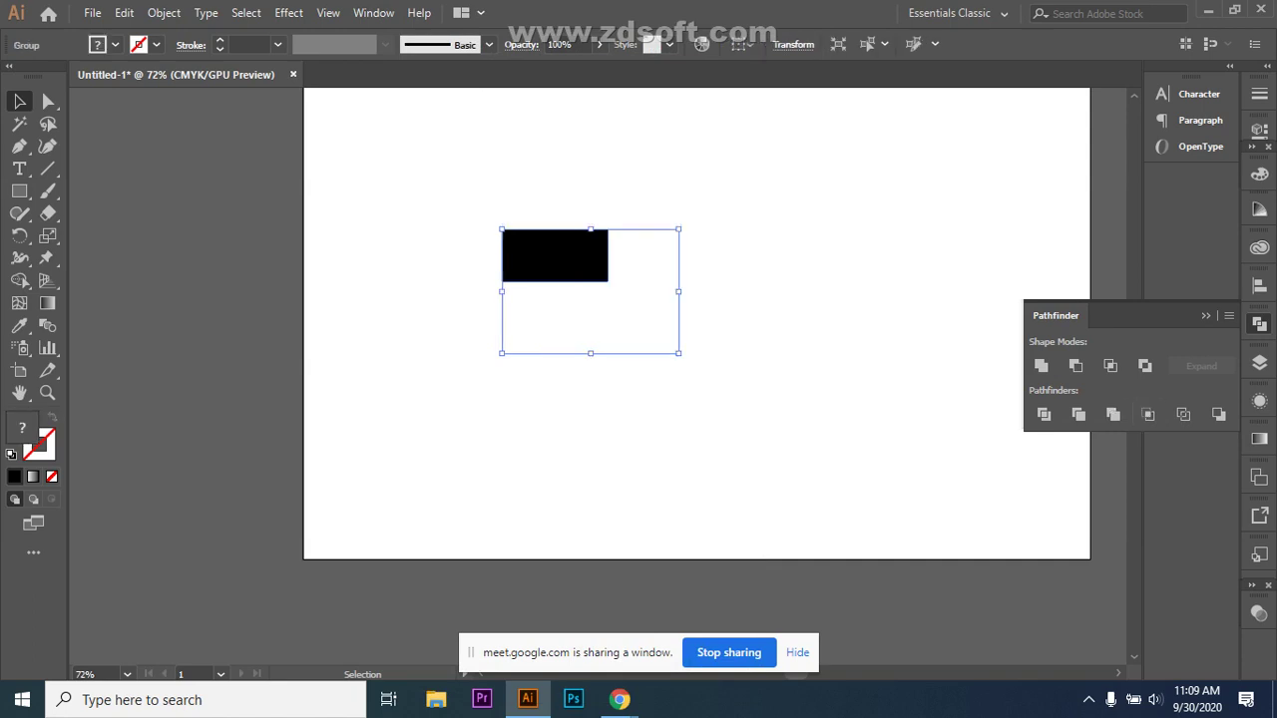
{"action": "key", "text": "ctrl+z"}
- Convert the two rectangles to line segments with the Outline pathfinder and undo the operation
{"action": "left_click", "coordinate": [1182, 414]}
{"action": "key", "text": "ctrl+shift+a"}
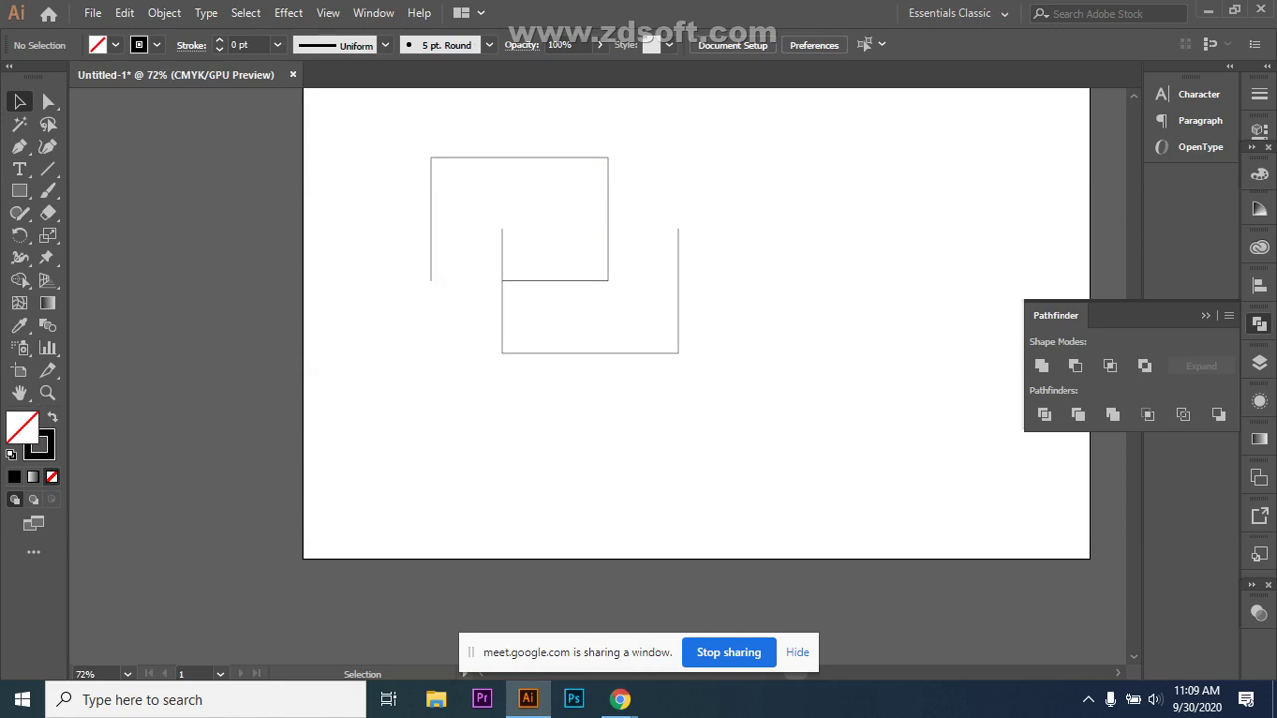
{"action": "key", "text": "ctrl+z"}
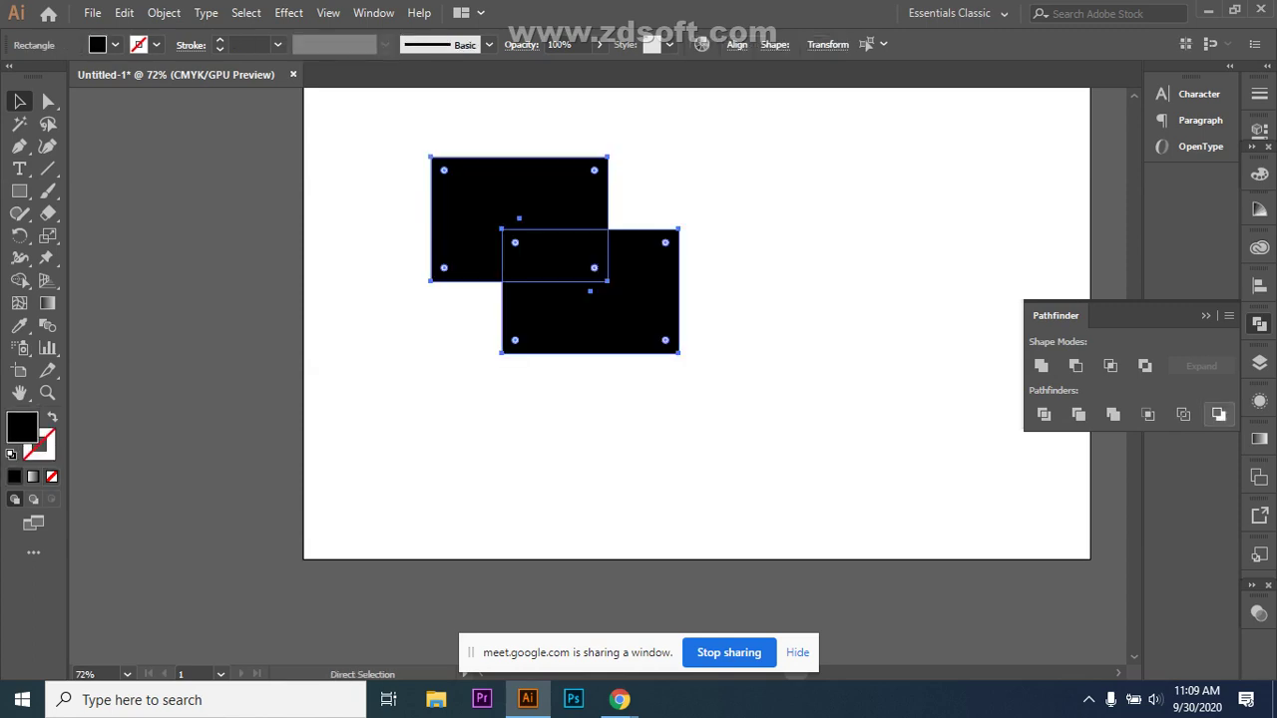
- Subtract the upper rectangle from the lower one with the Minus Back pathfinder and delete the remaining L-shape
{"action": "left_click", "coordinate": [1217, 414]}
{"action": "left_click", "coordinate": [434, 186]}
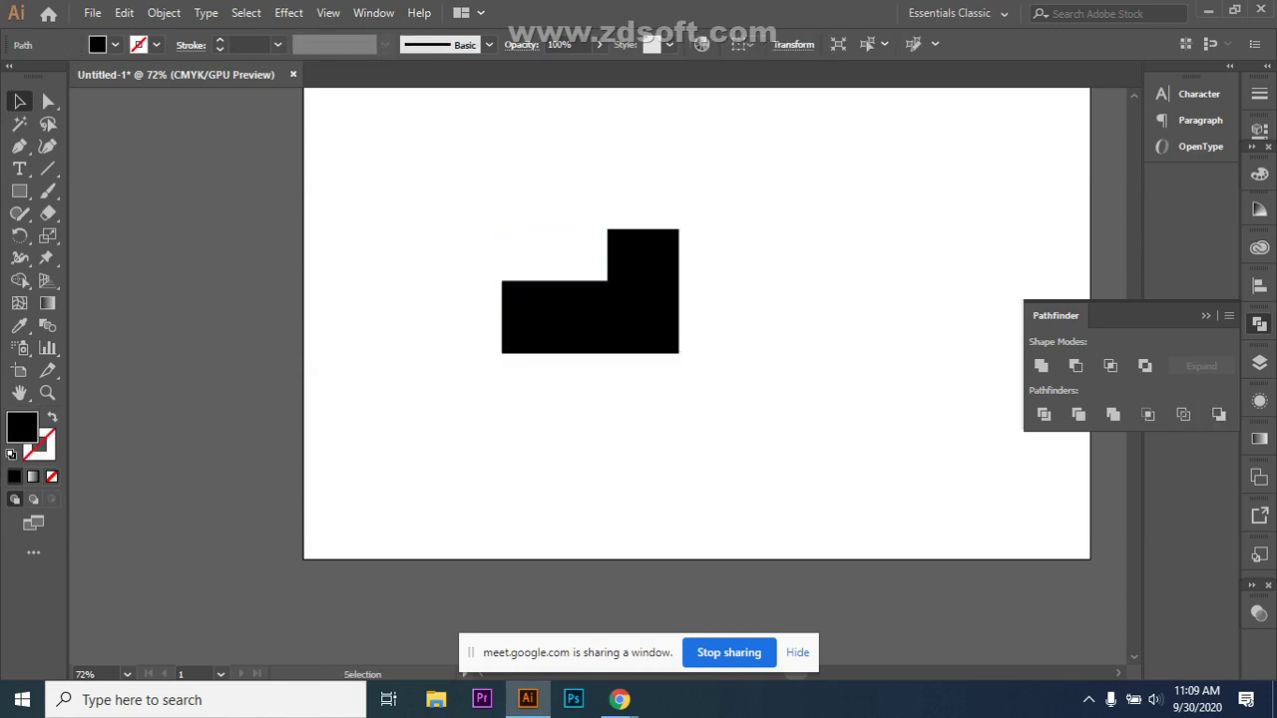
{"action": "left_click_drag", "start_coordinate": [434, 186], "coordinate": [822, 365]}
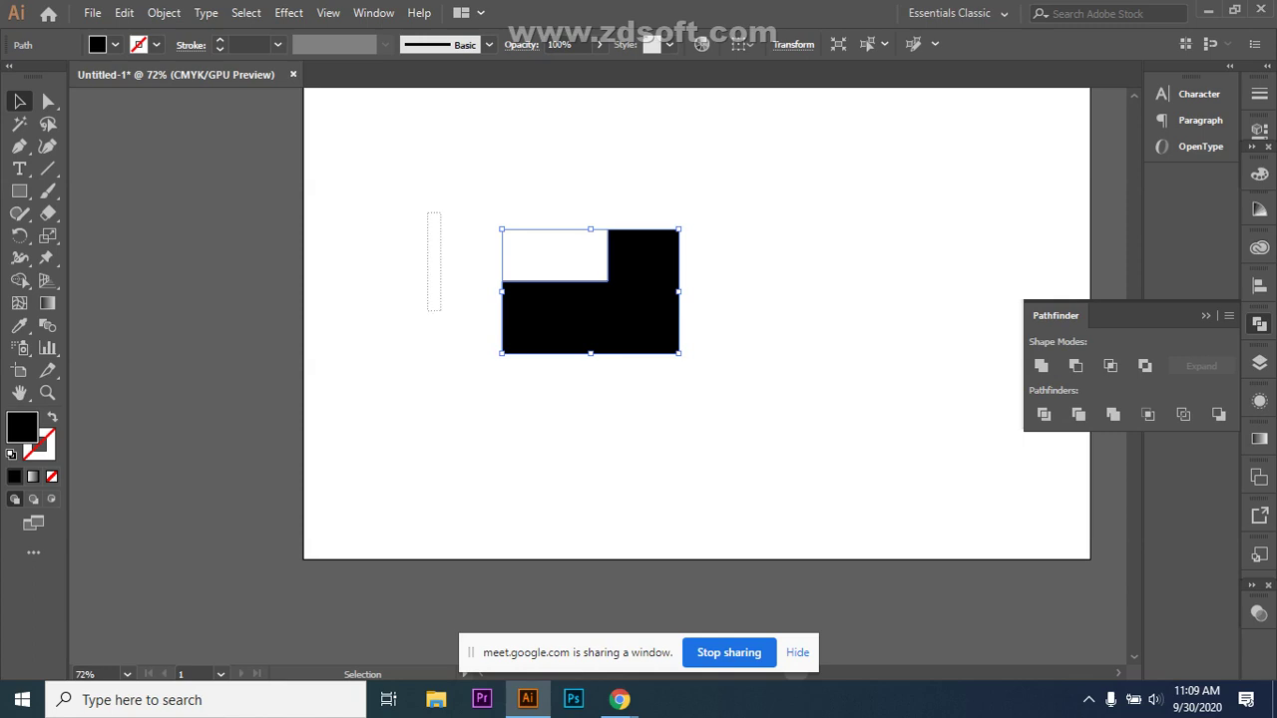
{"action": "key", "text": "Delete"}
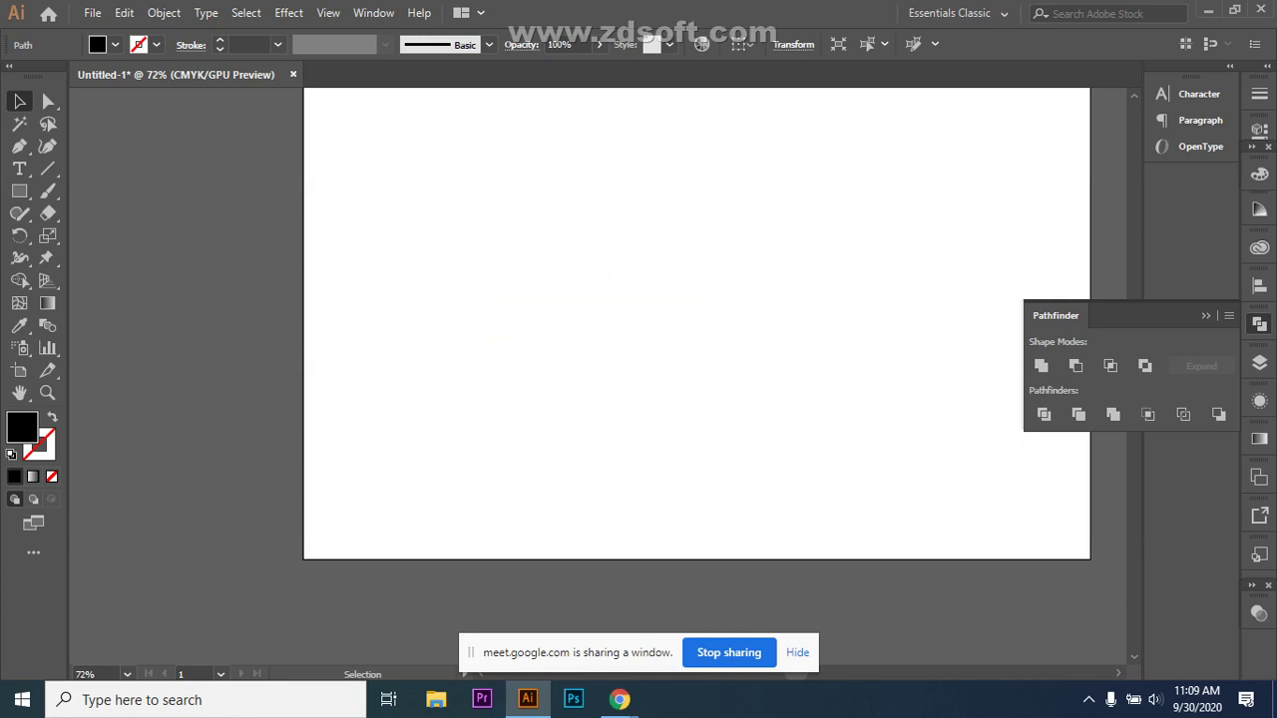
- Draw a black circle on the left part of the artboard with the Ellipse tool and return to the Selection tool
{"action": "left_click_drag", "start_coordinate": [19, 191], "coordinate": [135, 213]}
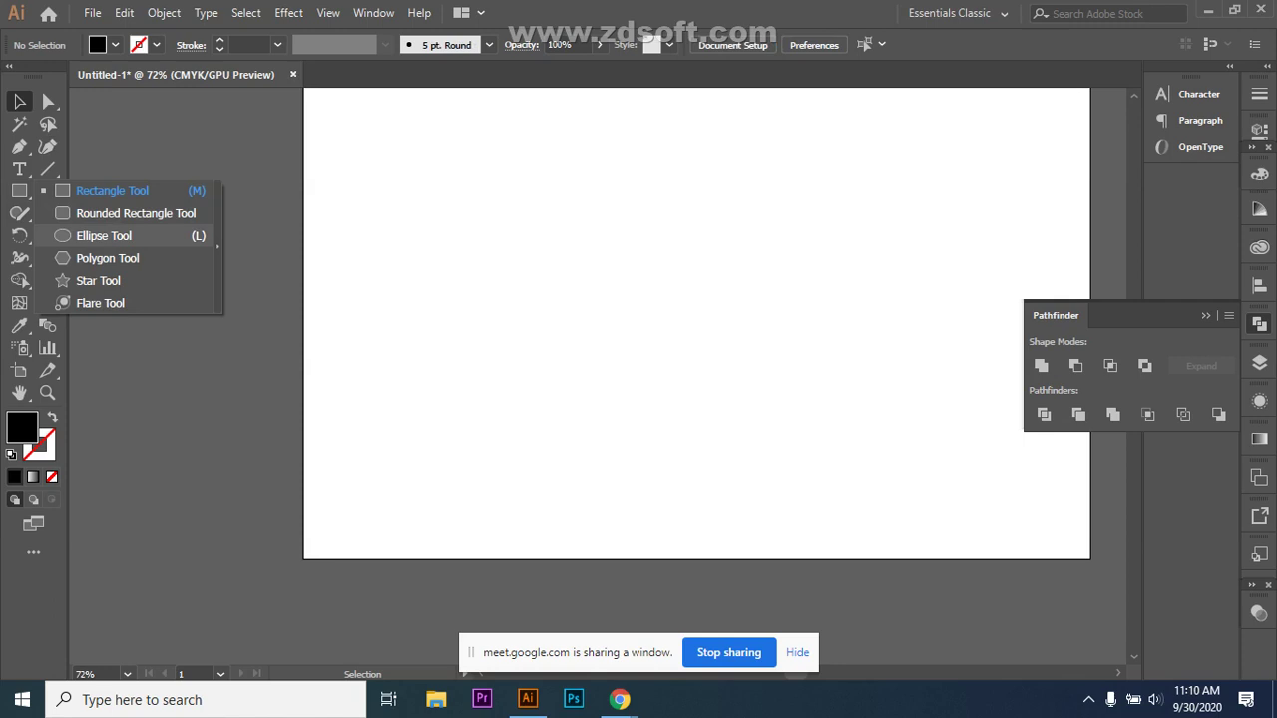
{"action": "left_click", "coordinate": [104, 236]}
{"action": "left_click", "coordinate": [638, 336]}
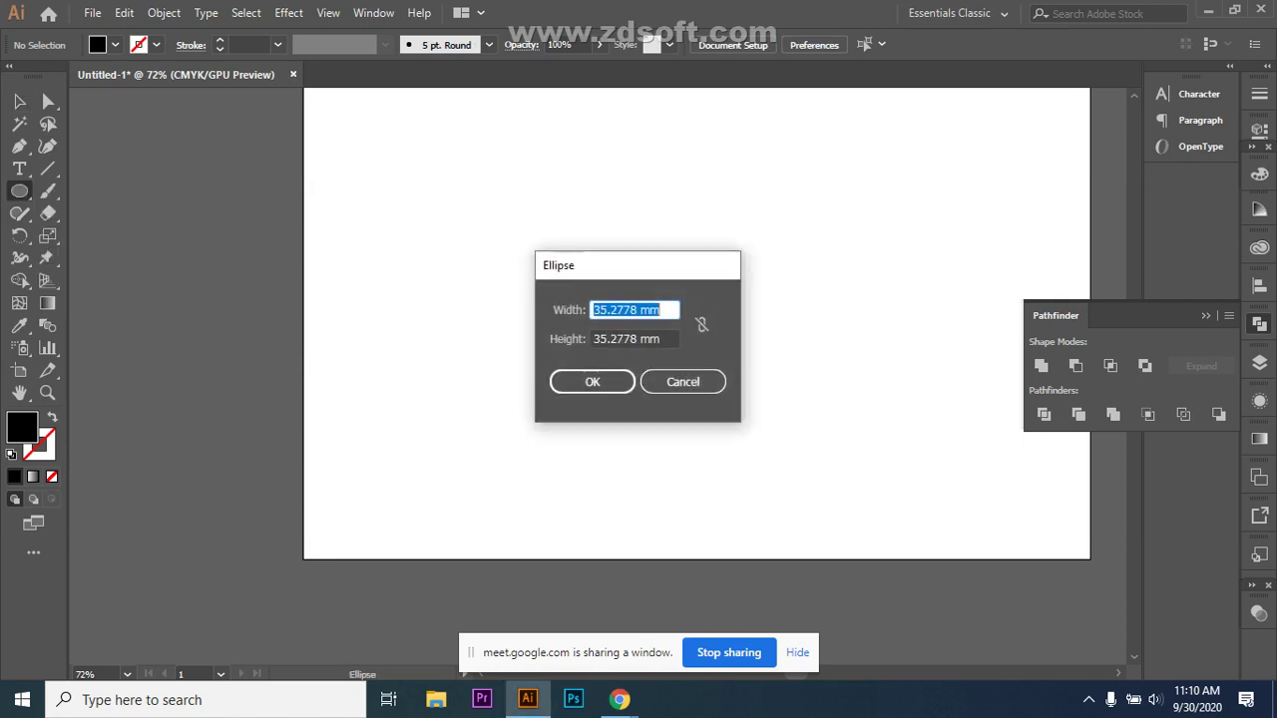
{"action": "left_click", "coordinate": [682, 381]}
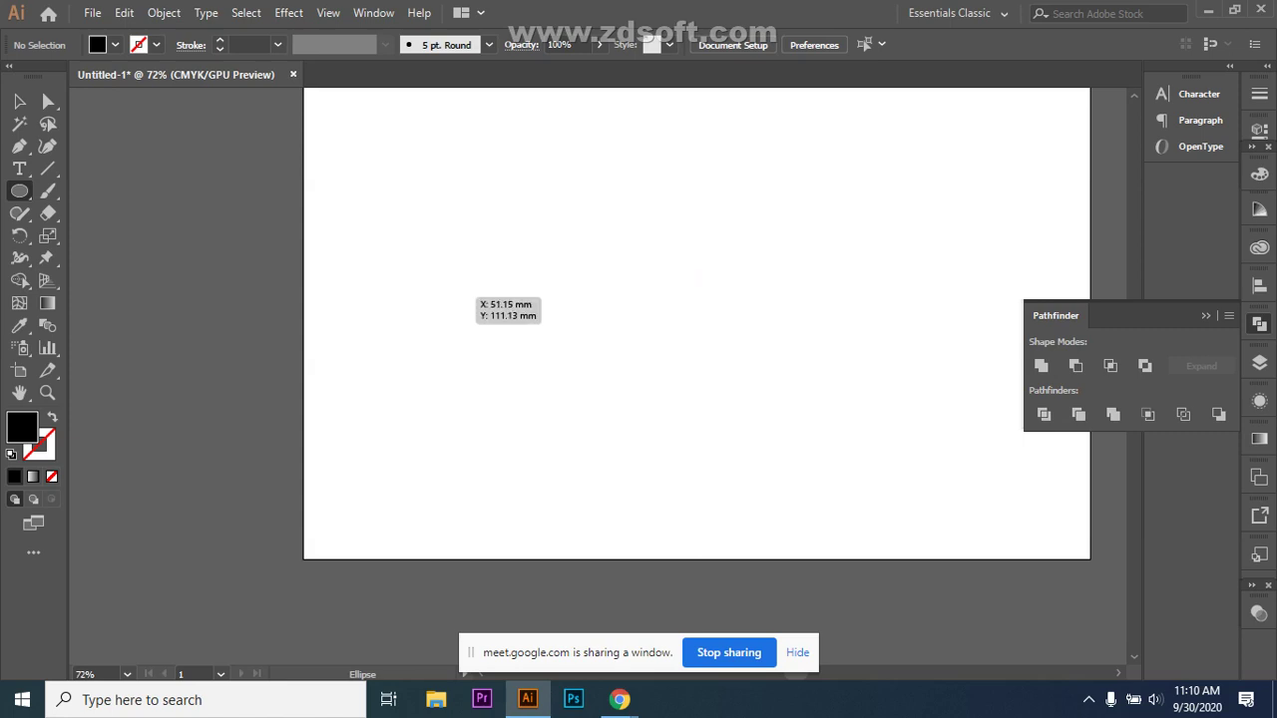
{"action": "left_click_drag", "start_coordinate": [436, 294], "coordinate": [517, 374]}
{"action": "key", "text": "v"}
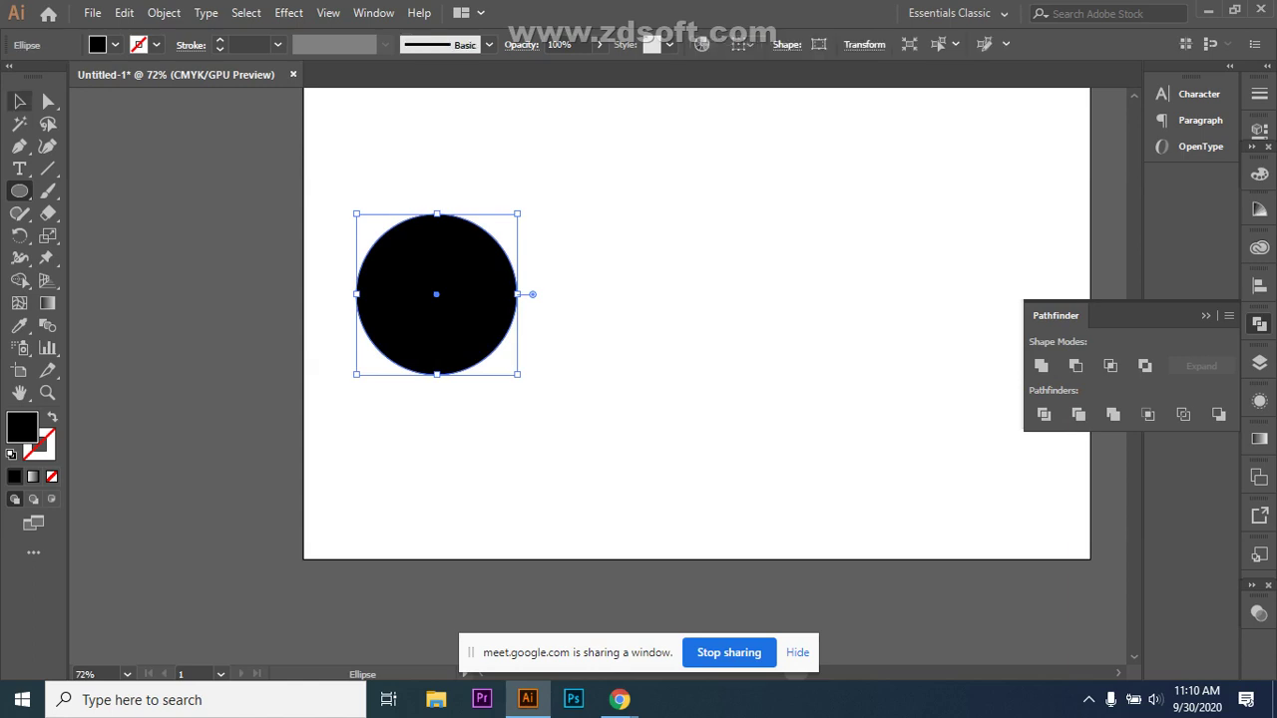
{"action": "key", "text": "v"}
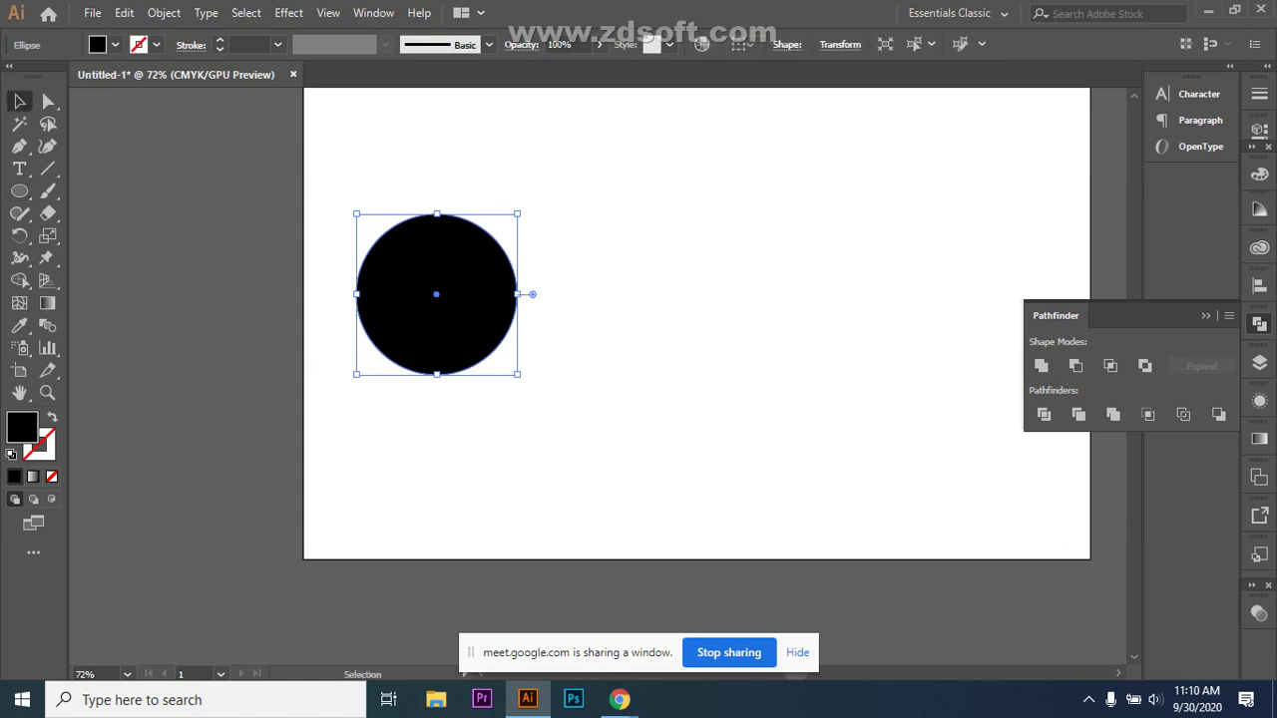
- Swap the circle's fill and stroke, and duplicate it twice to form three mutually overlapping outlined circles
{"action": "key", "text": "shift+x"}
{"action": "left_click", "coordinate": [471, 349]}
{"action": "left_click", "coordinate": [503, 340]}
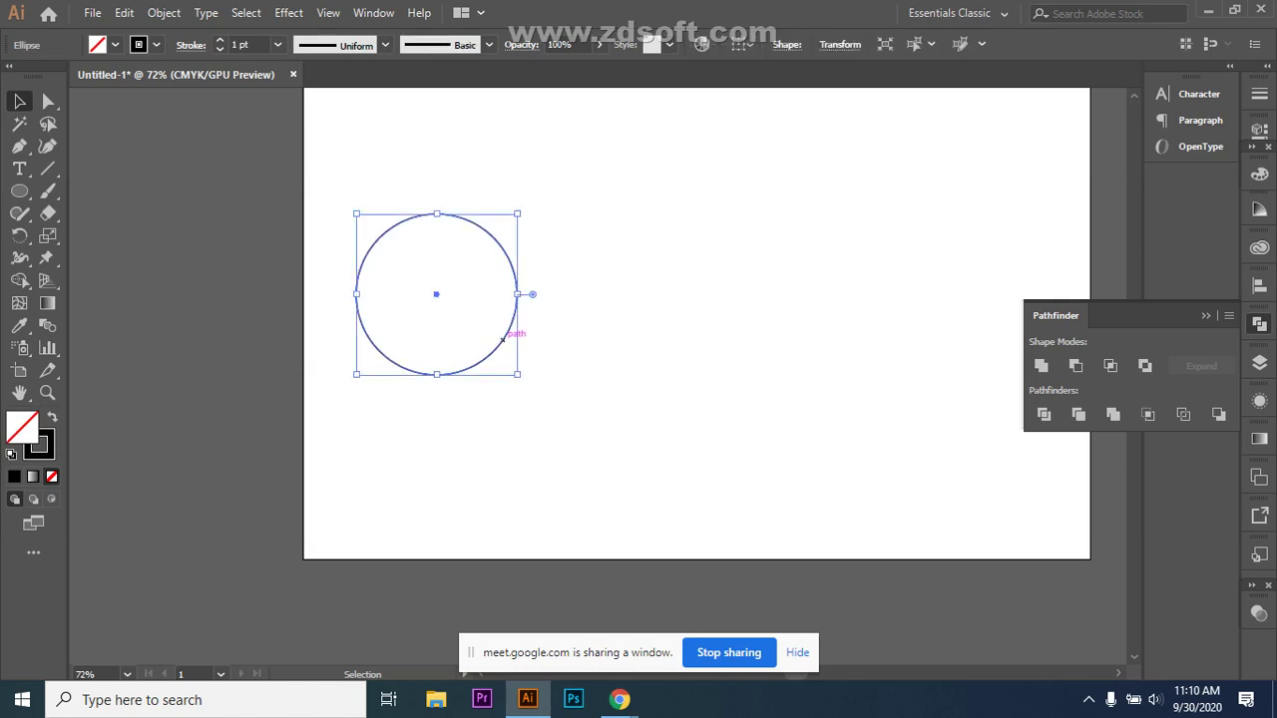
{"action": "left_click_drag", "start_coordinate": [503, 340], "coordinate": [551, 426]}
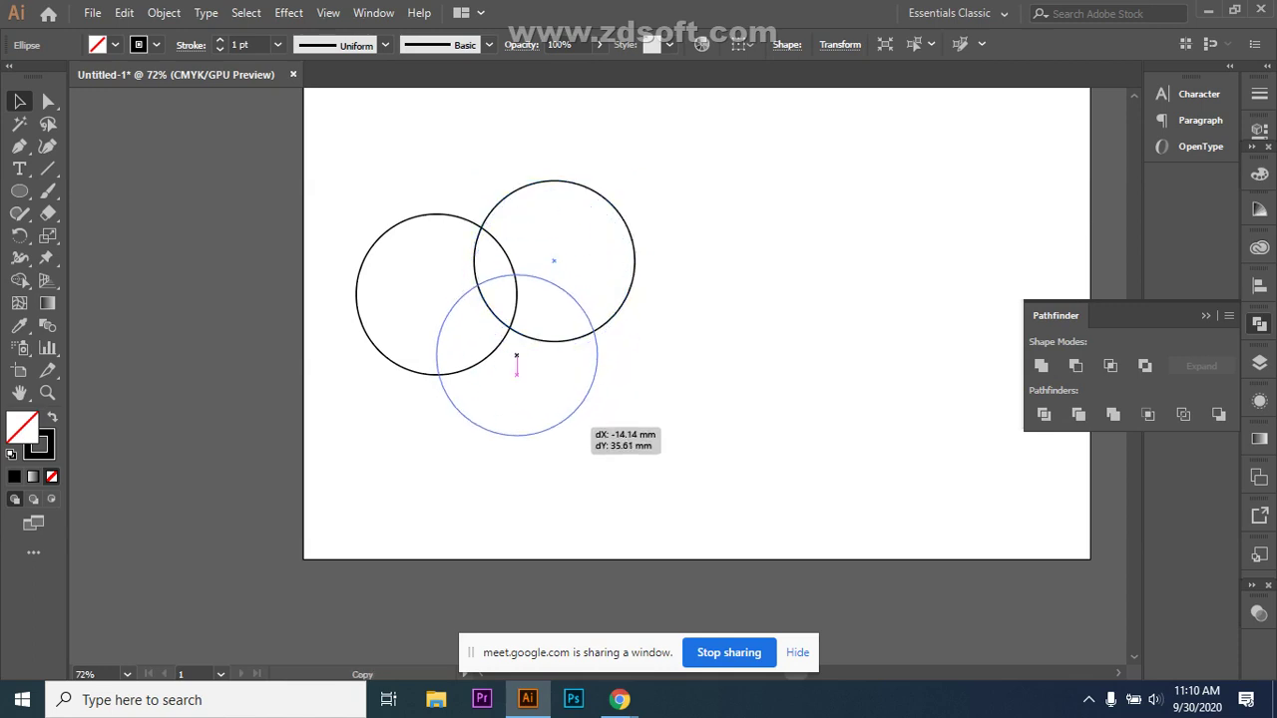
{"action": "left_click_drag", "start_coordinate": [516, 355], "coordinate": [516, 345]}
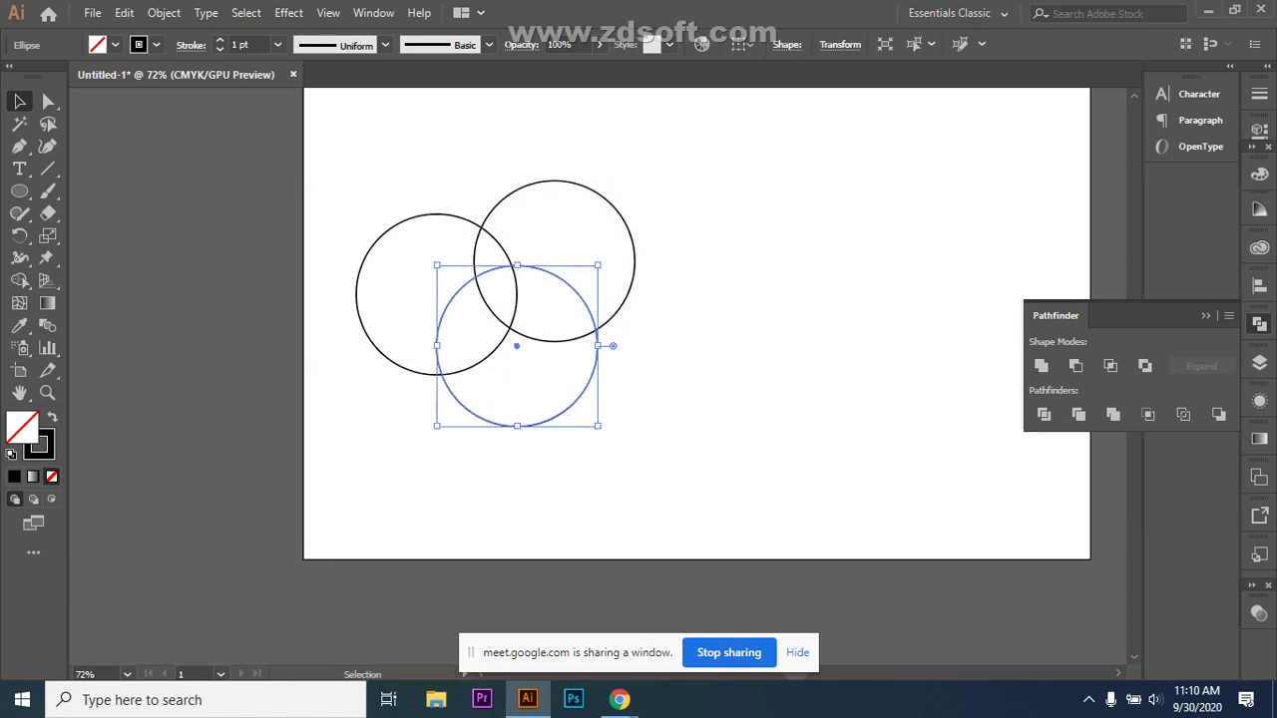
{"action": "key", "text": "ctrl+shift+a"}
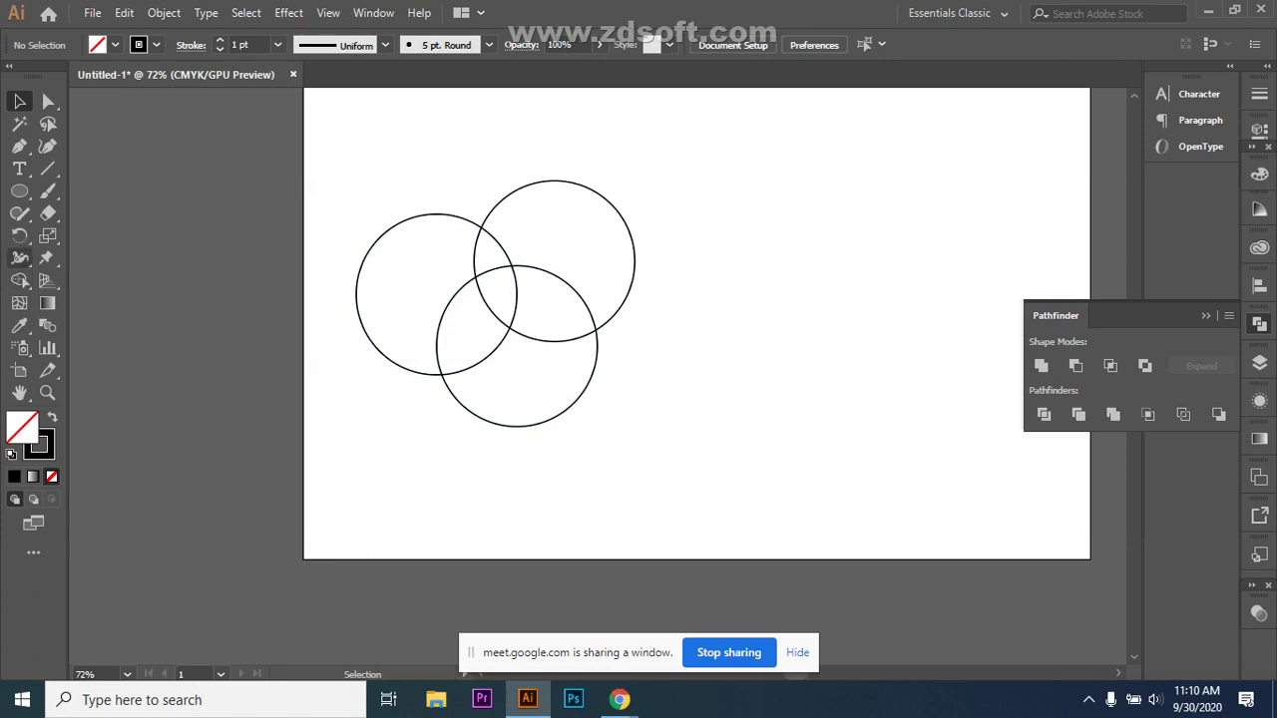
- Merge all areas of the three circles into one shape with the Shape Builder tool and undo the merge
{"action": "left_click_drag", "start_coordinate": [349, 195], "coordinate": [734, 397]}
{"action": "left_click", "coordinate": [20, 282]}
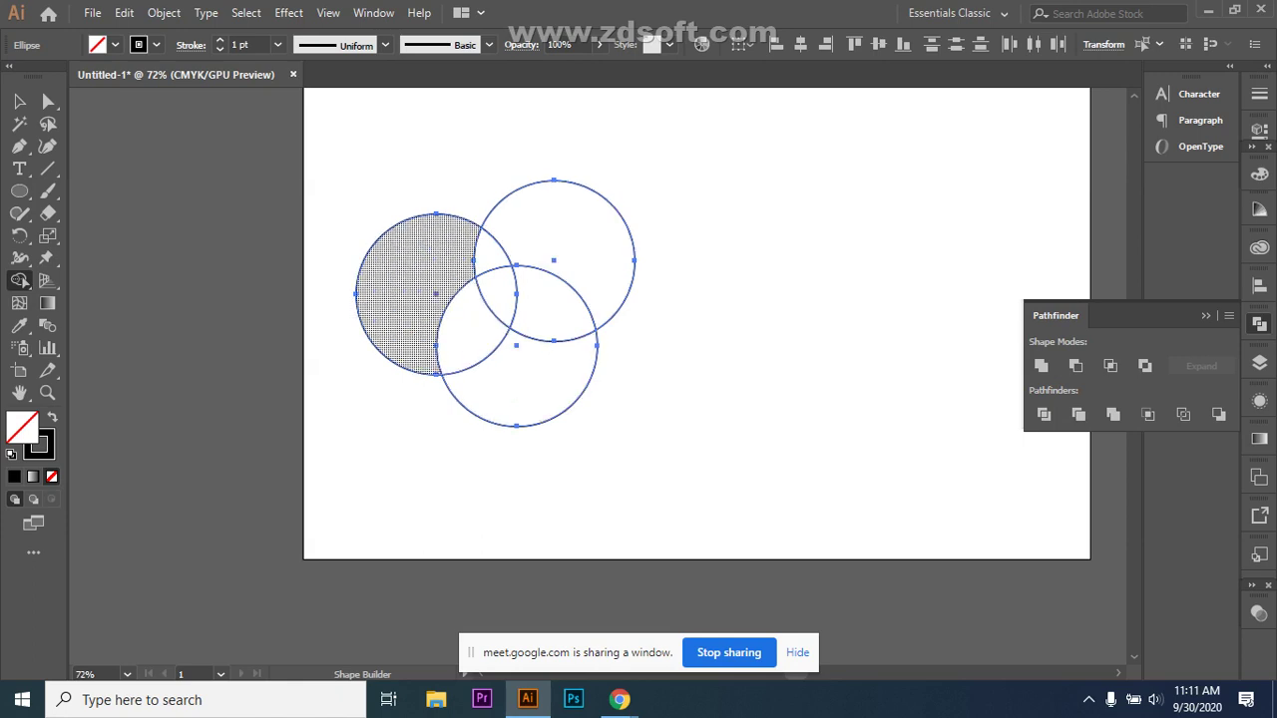
{"action": "mouse_move", "coordinate": [339, 256]}
{"action": "left_mouse_down"}
{"action": "mouse_move", "coordinate": [543, 335]}
{"action": "mouse_move", "coordinate": [478, 267]}
{"action": "mouse_move", "coordinate": [503, 229]}
{"action": "mouse_move", "coordinate": [559, 227]}
{"action": "left_mouse_up"}
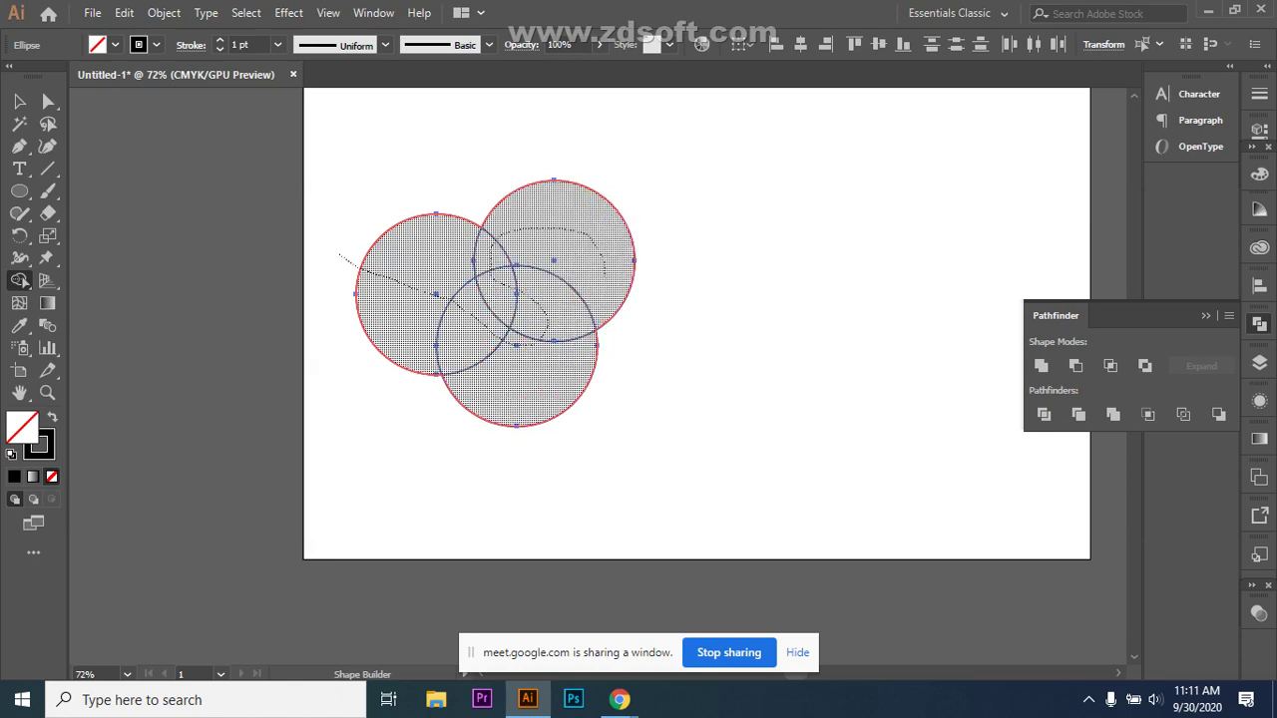
{"action": "left_click_drag", "start_coordinate": [604, 273], "coordinate": [604, 273]}
{"action": "key", "text": "v"}
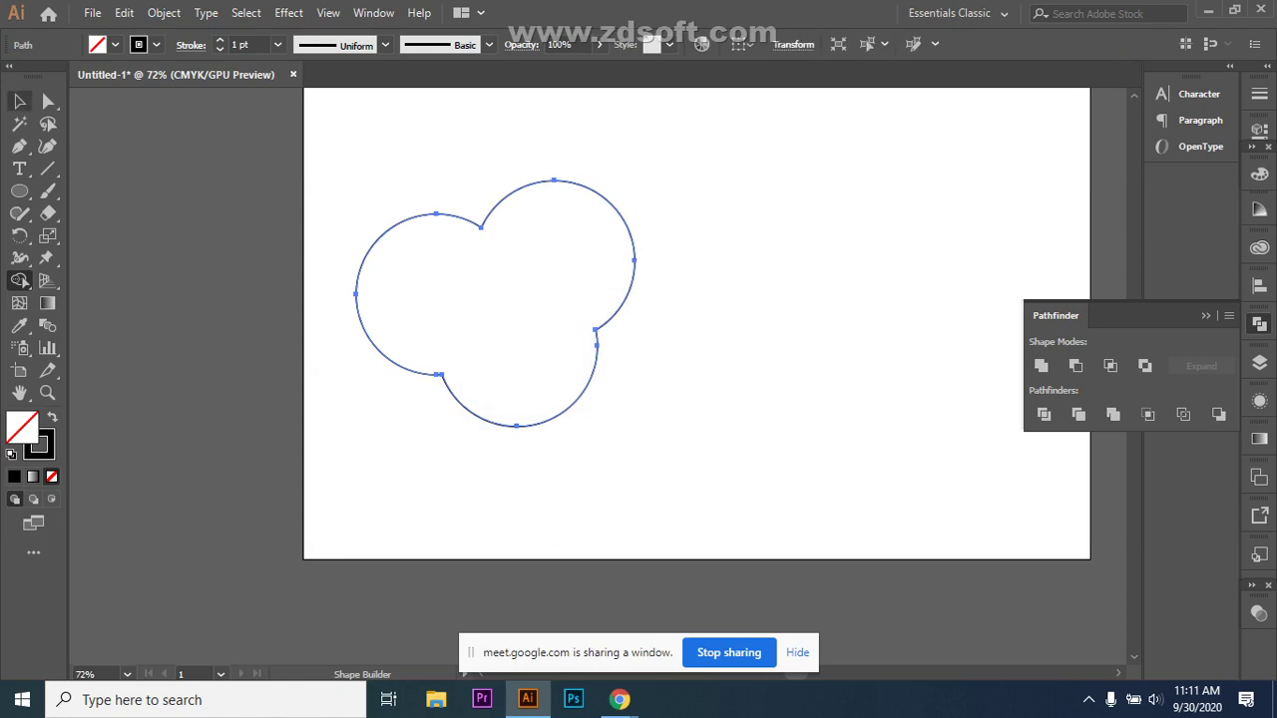
{"action": "key", "text": "ctrl+shift+a"}
{"action": "left_click", "coordinate": [621, 295]}
{"action": "key", "text": "a"}
{"action": "key", "text": "ctrl+z"}
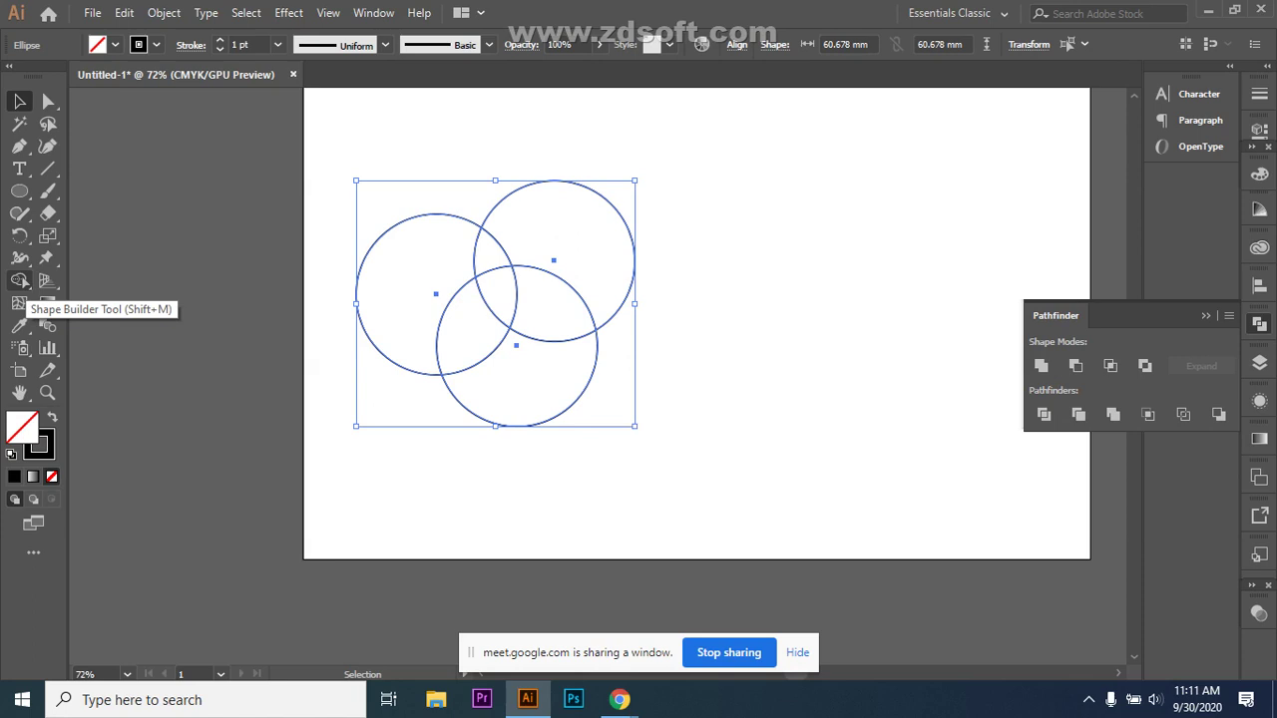
- Try the Shape Builder on only the left and lower circle areas outside the upper circle, and on all areas, undoing each merge
{"action": "left_click", "coordinate": [20, 282]}
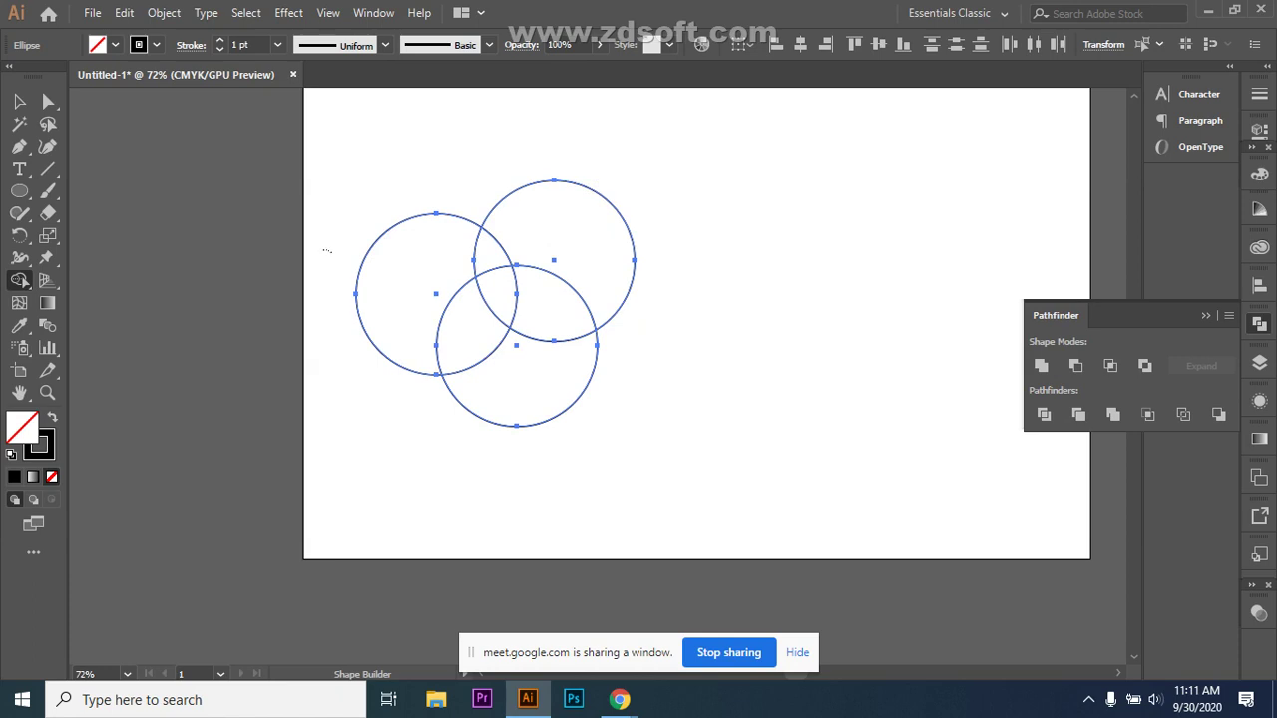
{"action": "left_click_drag", "start_coordinate": [326, 250], "coordinate": [364, 269]}
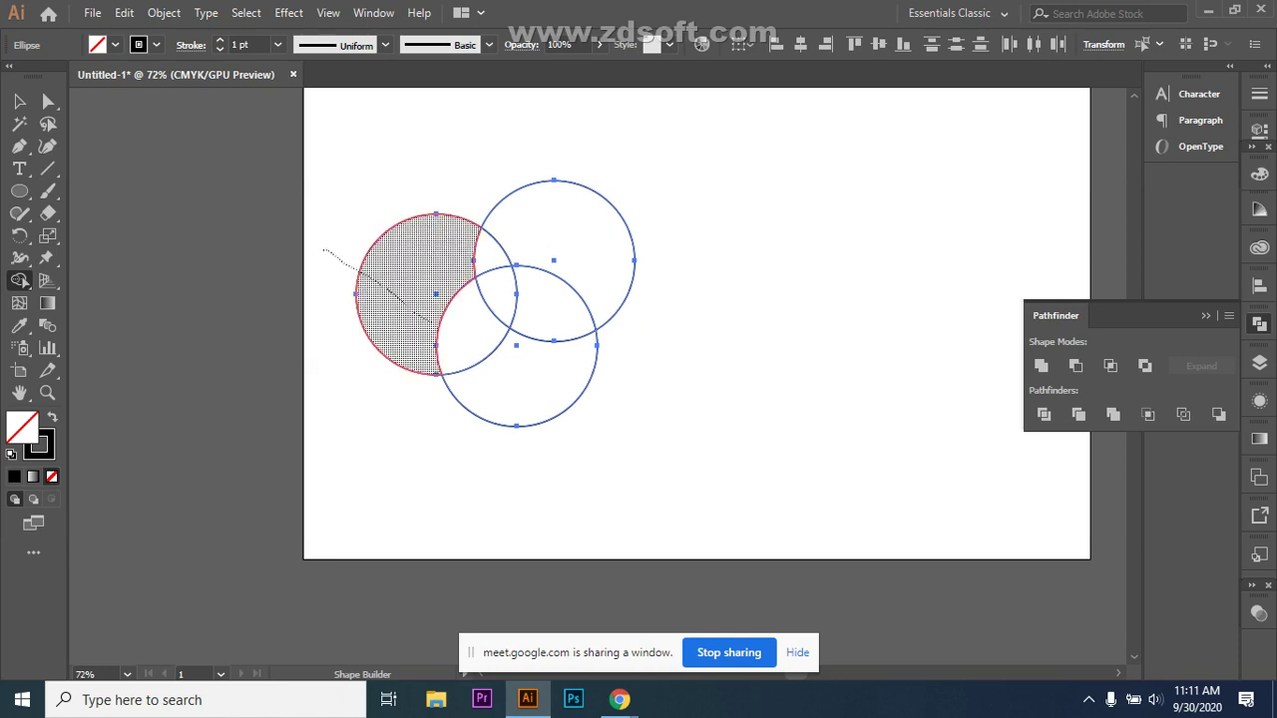
{"action": "left_click_drag", "start_coordinate": [435, 321], "coordinate": [504, 371]}
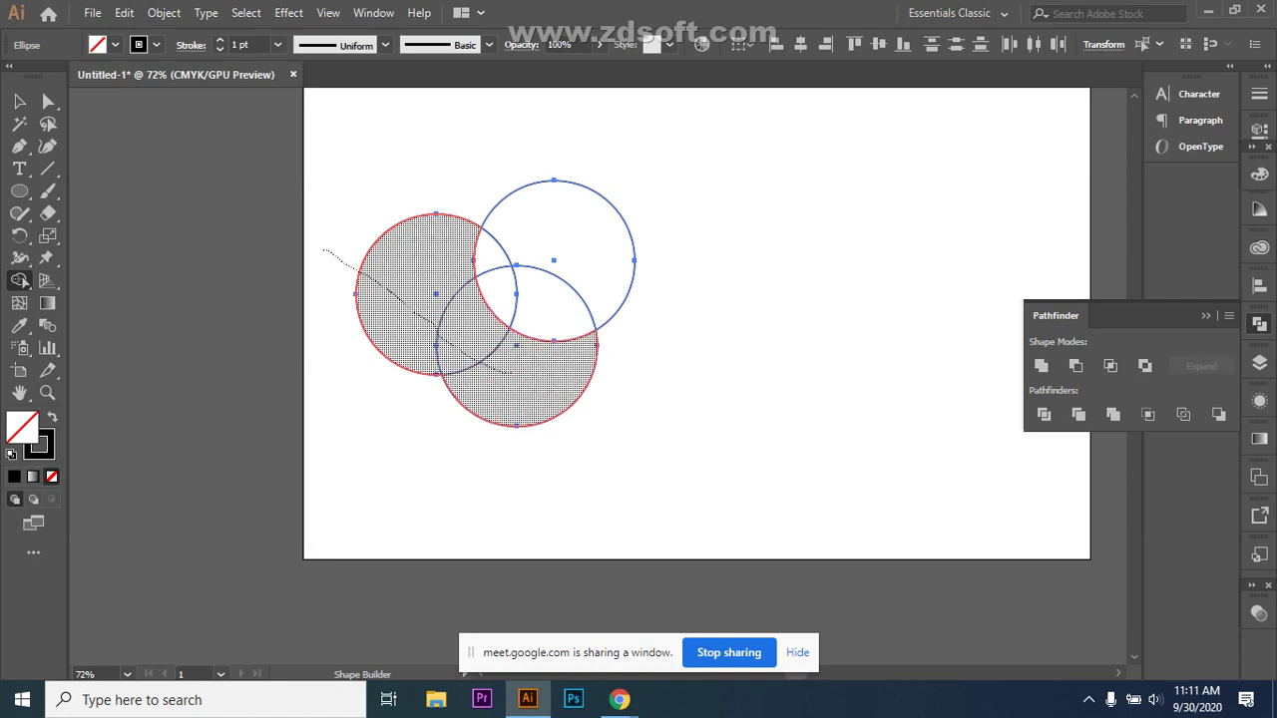
{"action": "left_click_drag", "start_coordinate": [524, 378], "coordinate": [804, 379]}
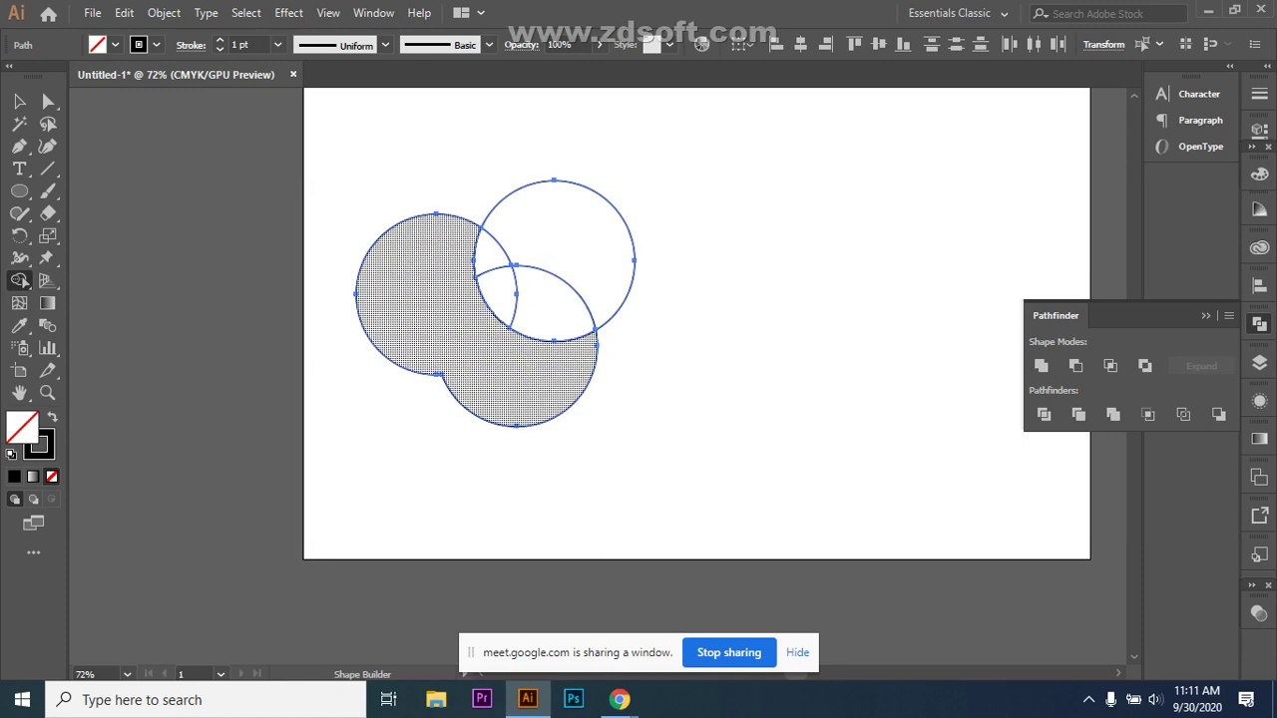
{"action": "key", "text": "ctrl+z"}
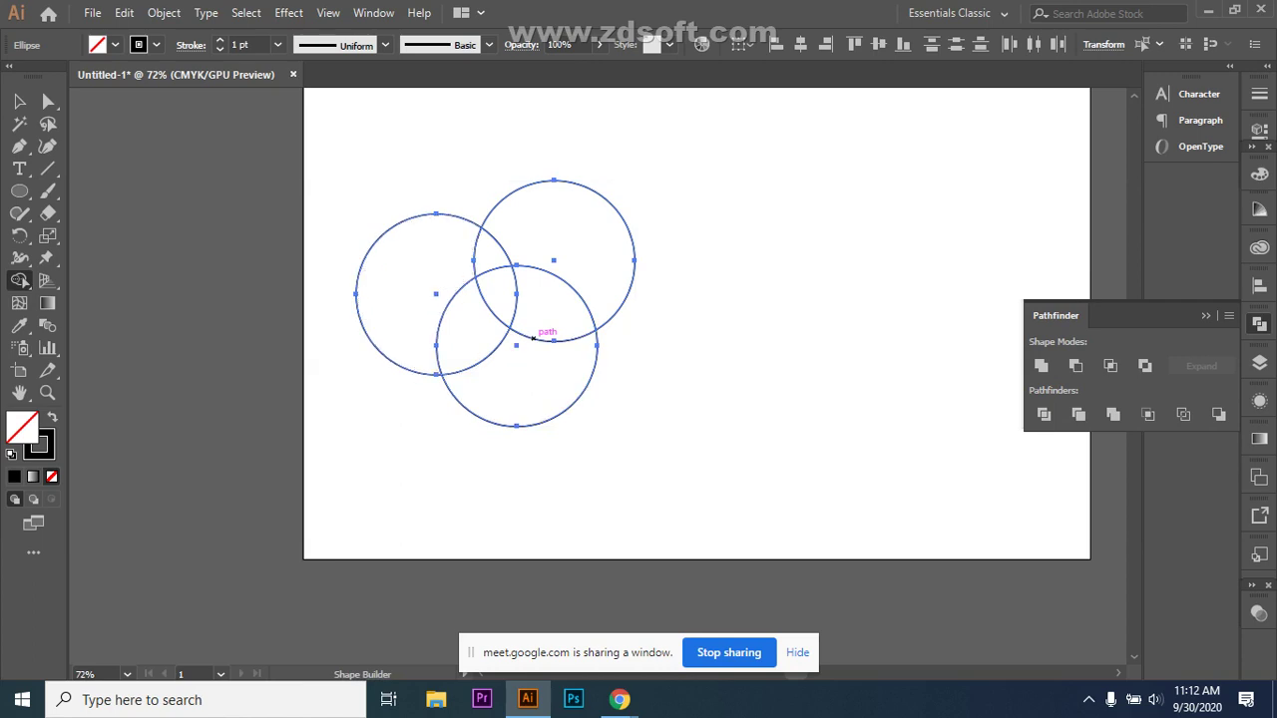
{"action": "mouse_move", "coordinate": [315, 213]}
{"action": "left_mouse_down"}
{"action": "mouse_move", "coordinate": [356, 242]}
{"action": "mouse_move", "coordinate": [553, 267]}
{"action": "mouse_move", "coordinate": [520, 307]}
{"action": "mouse_move", "coordinate": [477, 321]}
{"action": "mouse_move", "coordinate": [548, 356]}
{"action": "mouse_move", "coordinate": [533, 338]}
{"action": "left_mouse_up"}
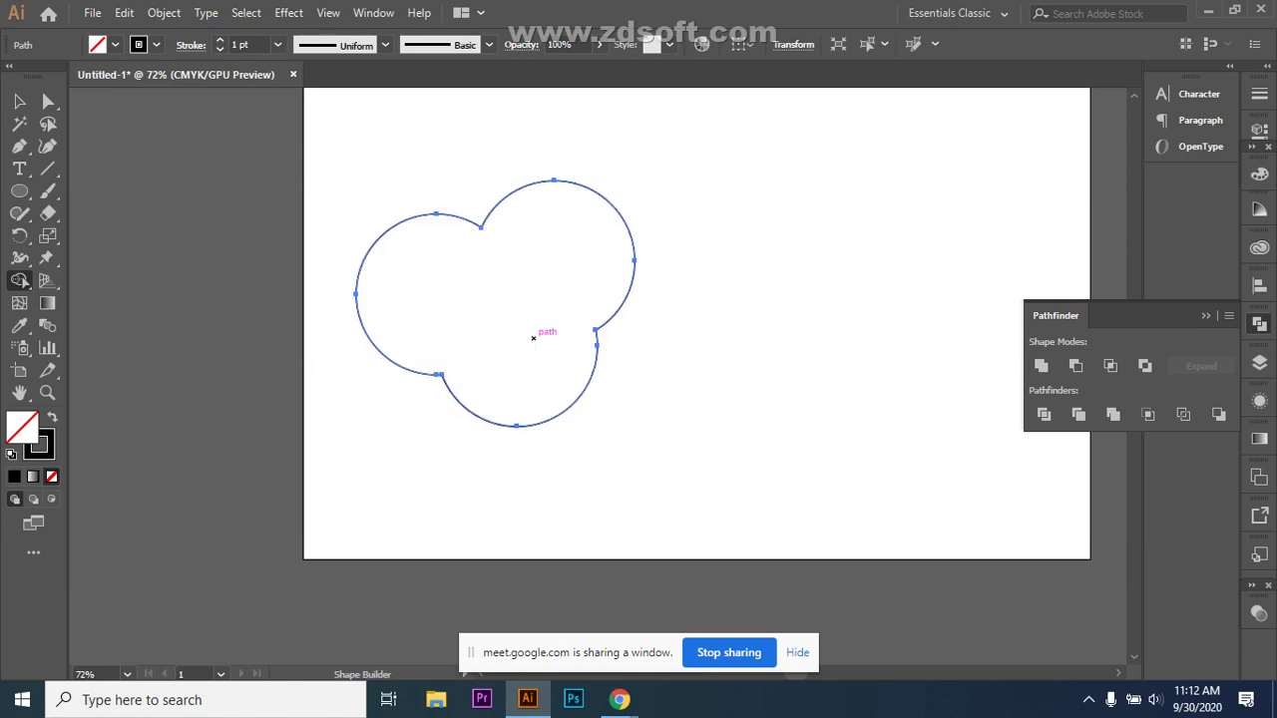
{"action": "key", "text": "ctrl+z"}
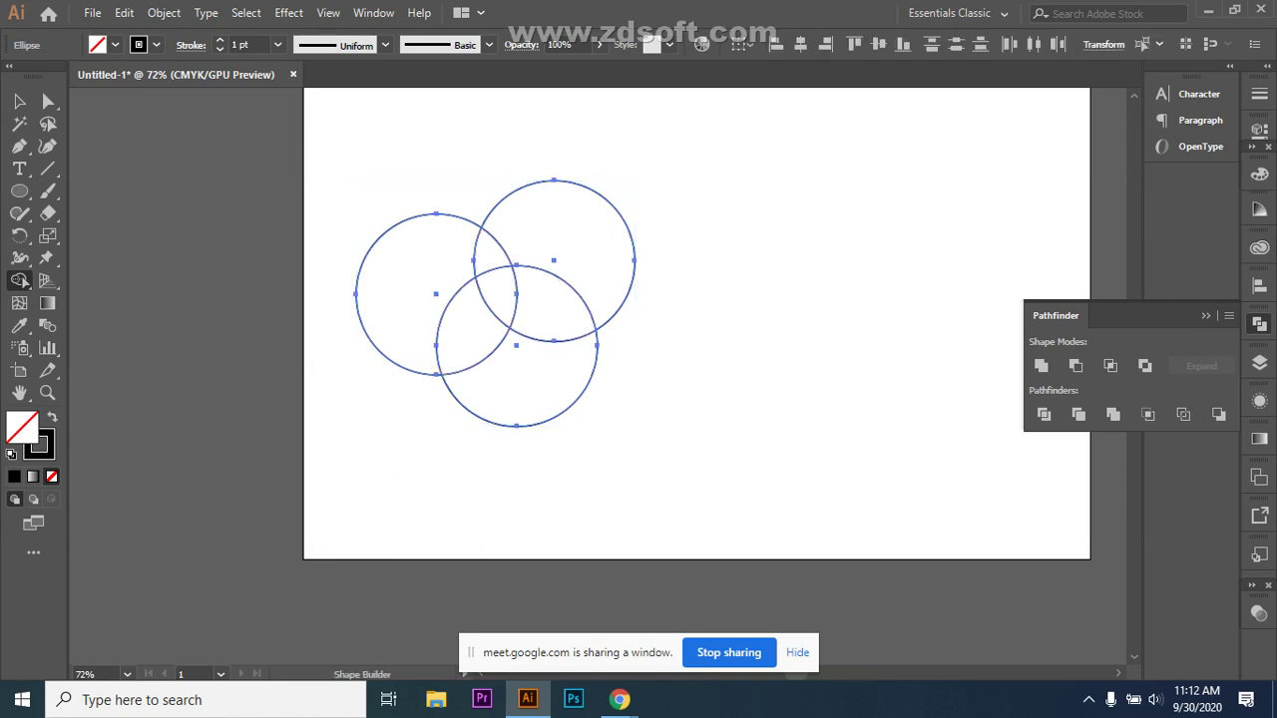
- Merge the left and lower circle areas, unite the inner overlap areas, and remove the upper circle's areas with the Shape Builder tool
{"action": "mouse_move", "coordinate": [326, 261]}
{"action": "left_mouse_down"}
{"action": "mouse_move", "coordinate": [440, 312]}
{"action": "mouse_move", "coordinate": [516, 375]}
{"action": "left_mouse_up"}
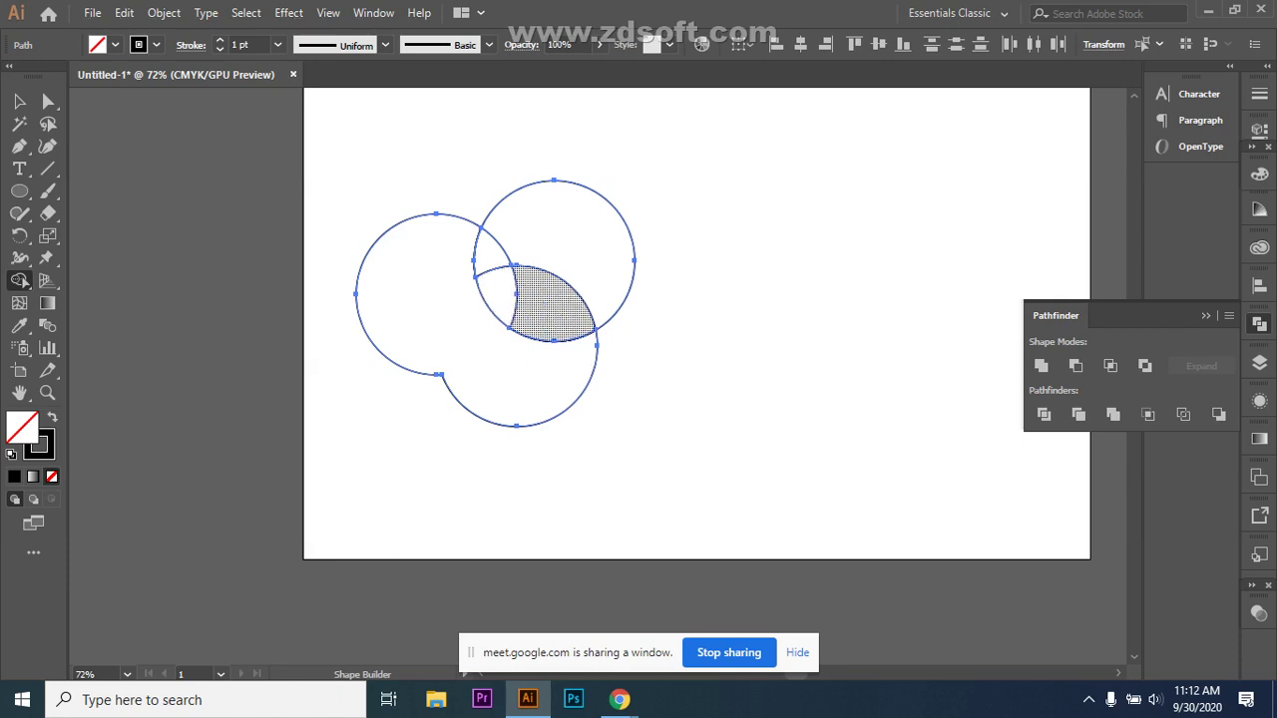
{"action": "left_click_drag", "start_coordinate": [548, 304], "coordinate": [496, 294]}
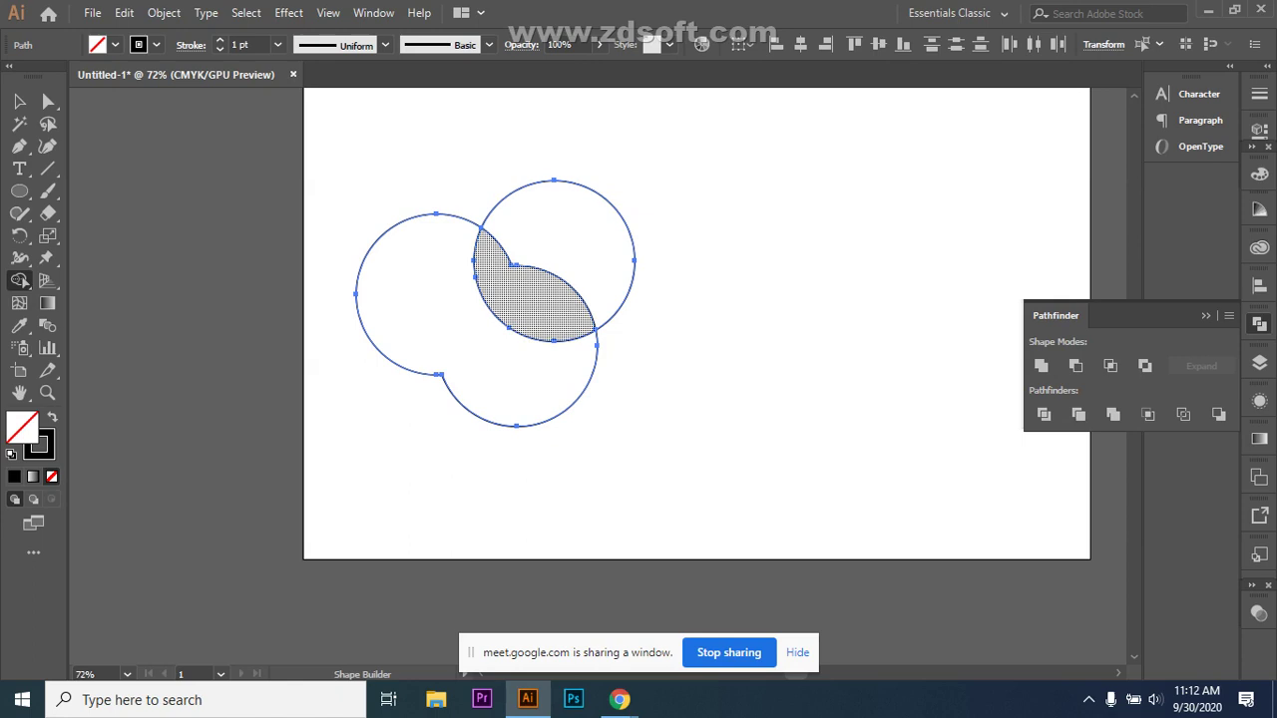
{"action": "left_click", "coordinate": [579, 224], "text": "alt"}
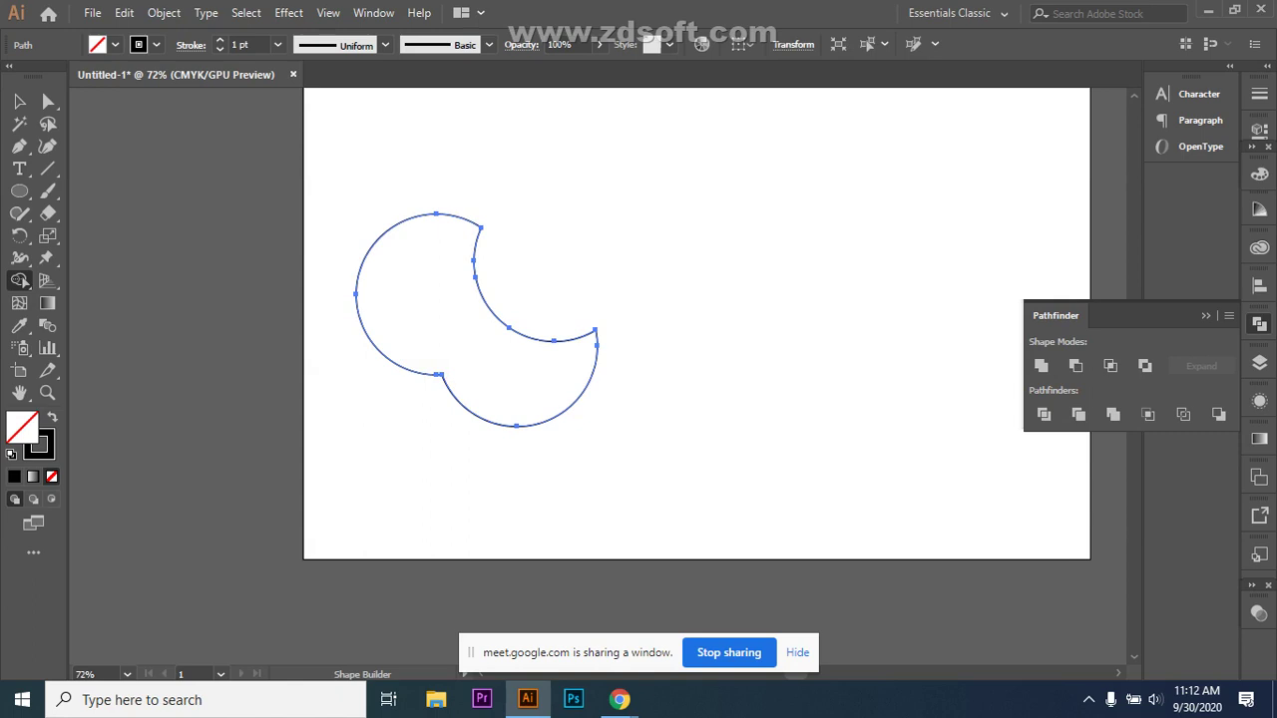
- Undo the Shape Builder edits to restore the three overlapping circles, and deselect them with the Selection tool
{"action": "key", "text": "ctrl+z"}
{"action": "key", "text": "ctrl+z"}
{"action": "key", "text": "ctrl+z"}
{"action": "key", "text": "ctrl+z"}
{"action": "left_click", "coordinate": [19, 280]}
{"action": "left_click", "coordinate": [19, 101]}
{"action": "key", "text": "ctrl+shift+a"}
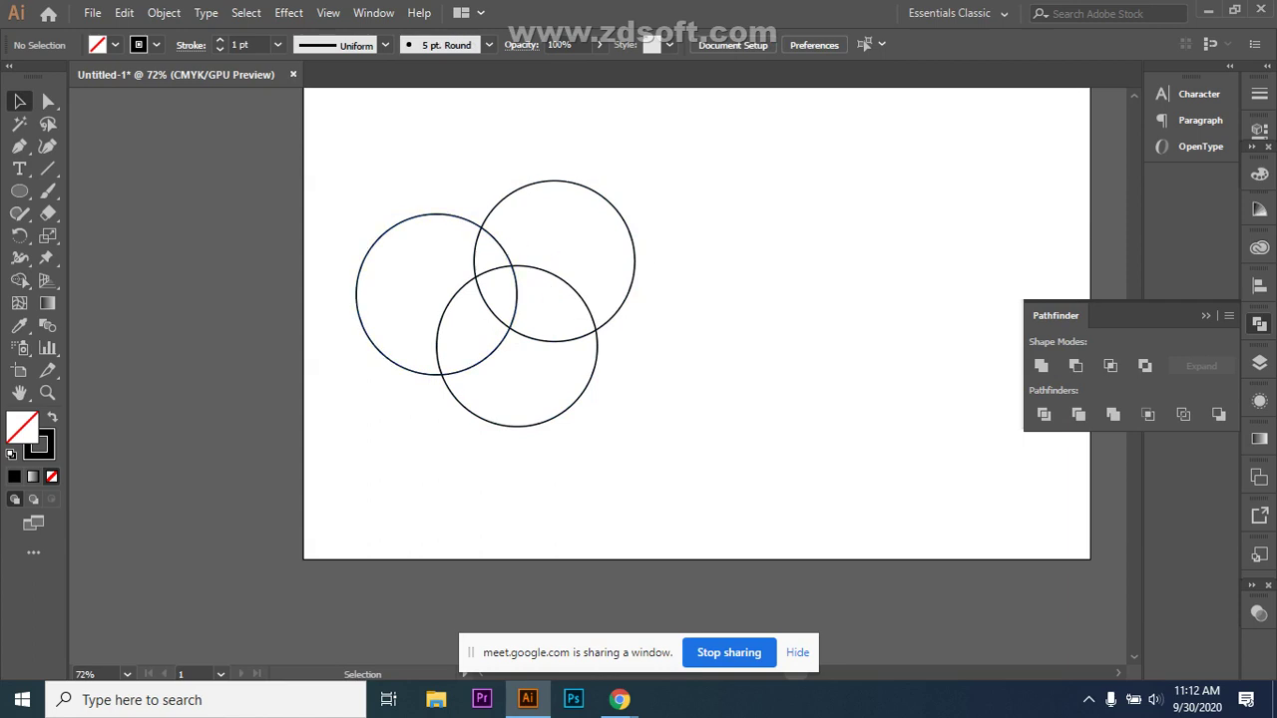
- Remove the outer areas of all three circles with the Shape Builder tool, keeping only the petal-shaped overlaps
{"action": "left_click_drag", "start_coordinate": [331, 174], "coordinate": [598, 411]}
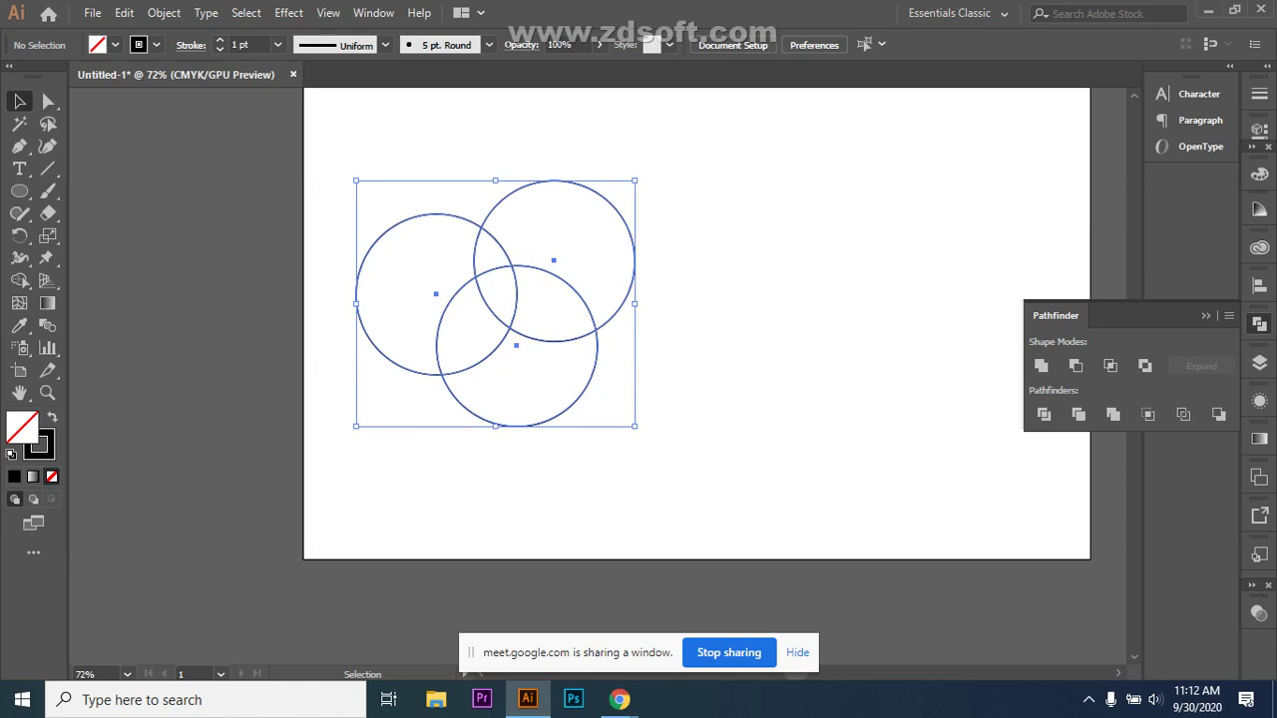
{"action": "left_click", "coordinate": [20, 280]}
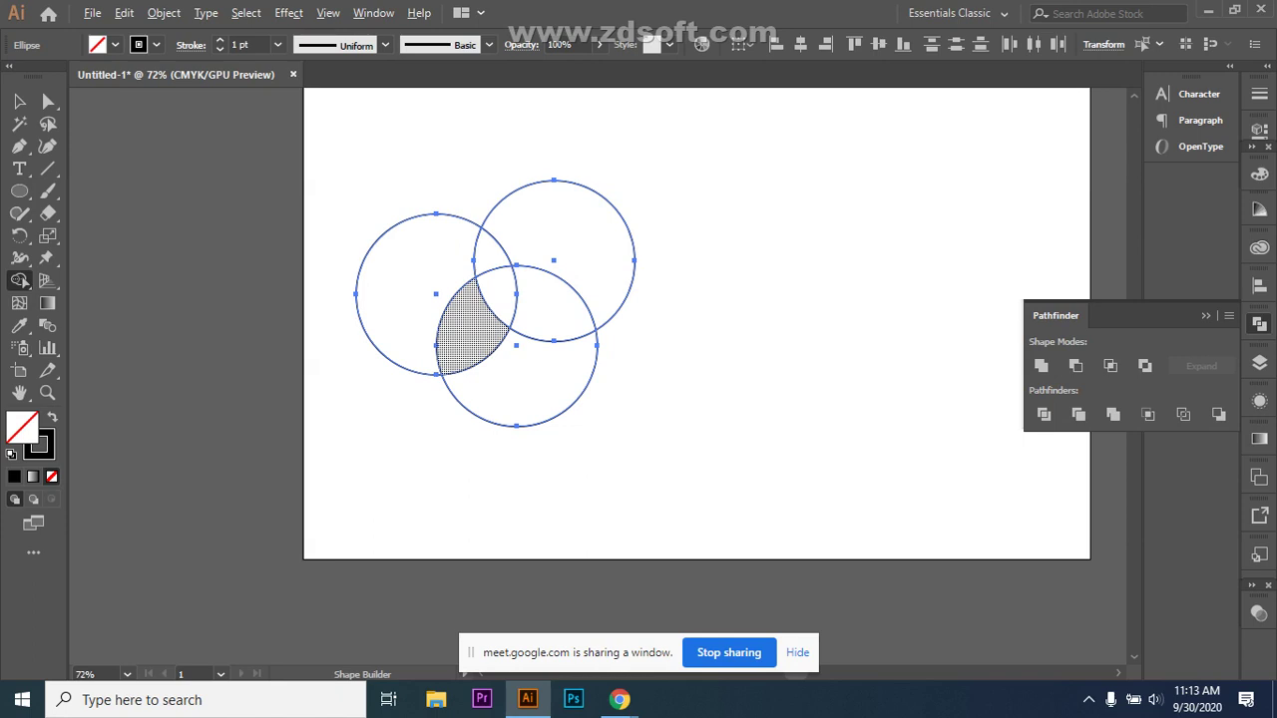
{"action": "left_click", "coordinate": [517, 389], "text": "alt"}
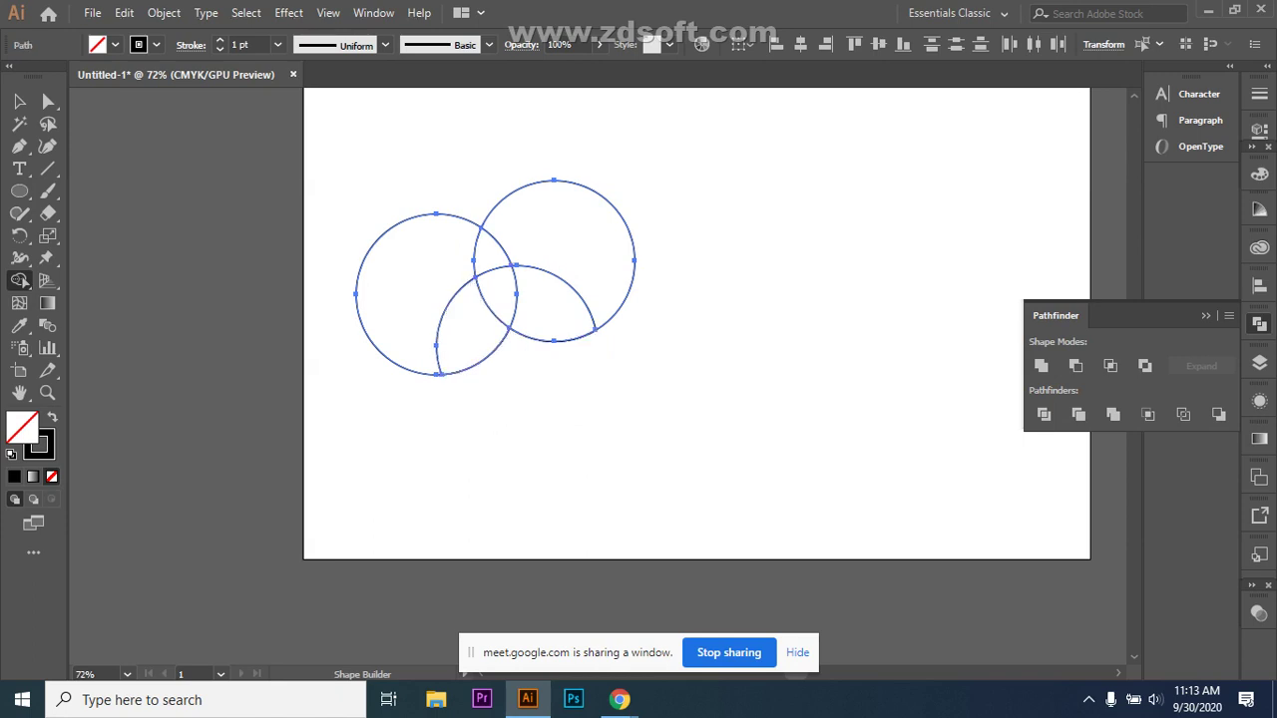
{"action": "left_click", "coordinate": [404, 294], "text": "alt"}
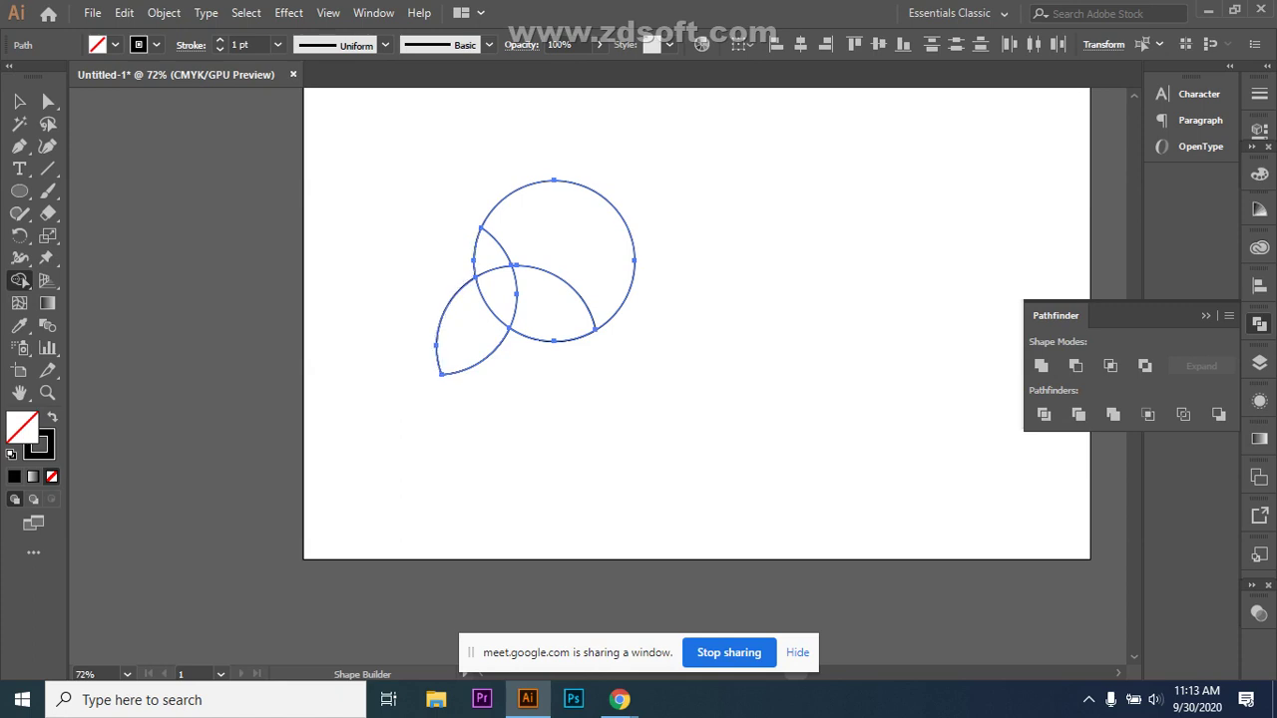
{"action": "left_click", "coordinate": [574, 229], "text": "alt"}
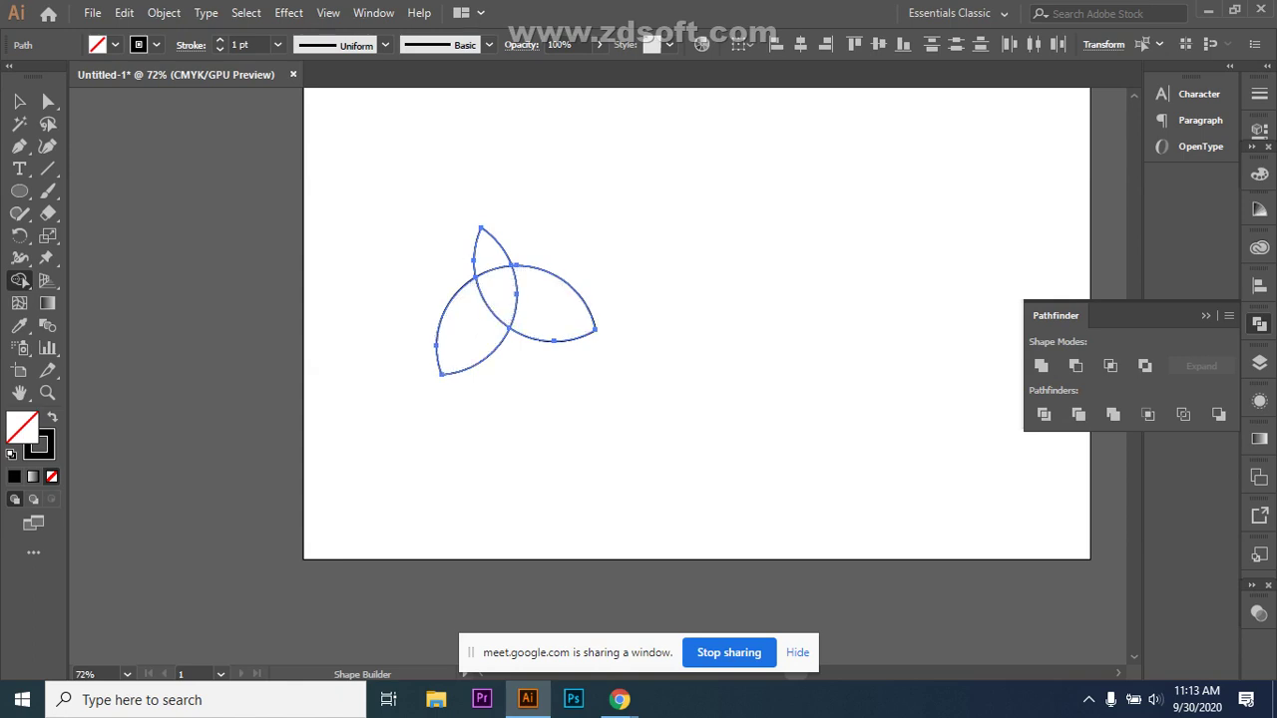
{"action": "left_click", "coordinate": [489, 249], "text": "alt"}
{"action": "key", "text": "ctrl+z"}
{"action": "left_click", "coordinate": [19, 101]}
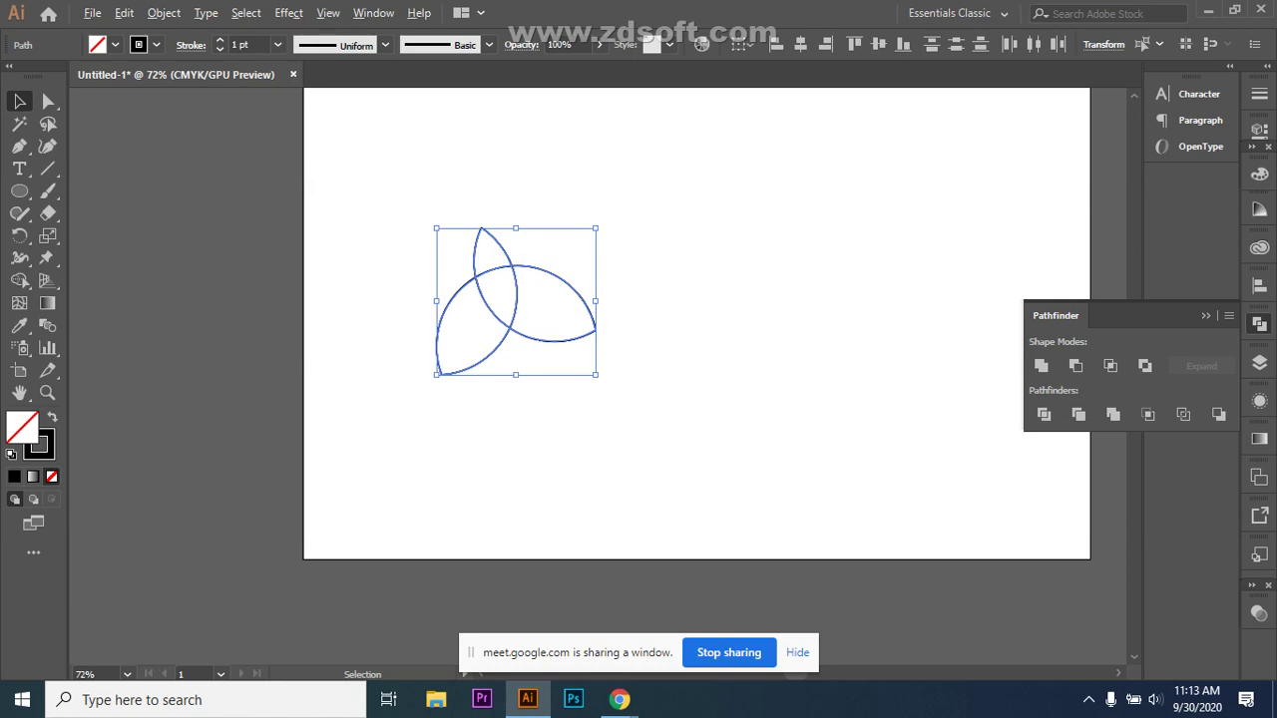
- Select the whole petal-shaped figure and delete it from the artboard
{"action": "left_click", "coordinate": [364, 237]}
{"action": "left_click_drag", "start_coordinate": [363, 237], "coordinate": [708, 399]}
{"action": "key", "text": "Delete"}
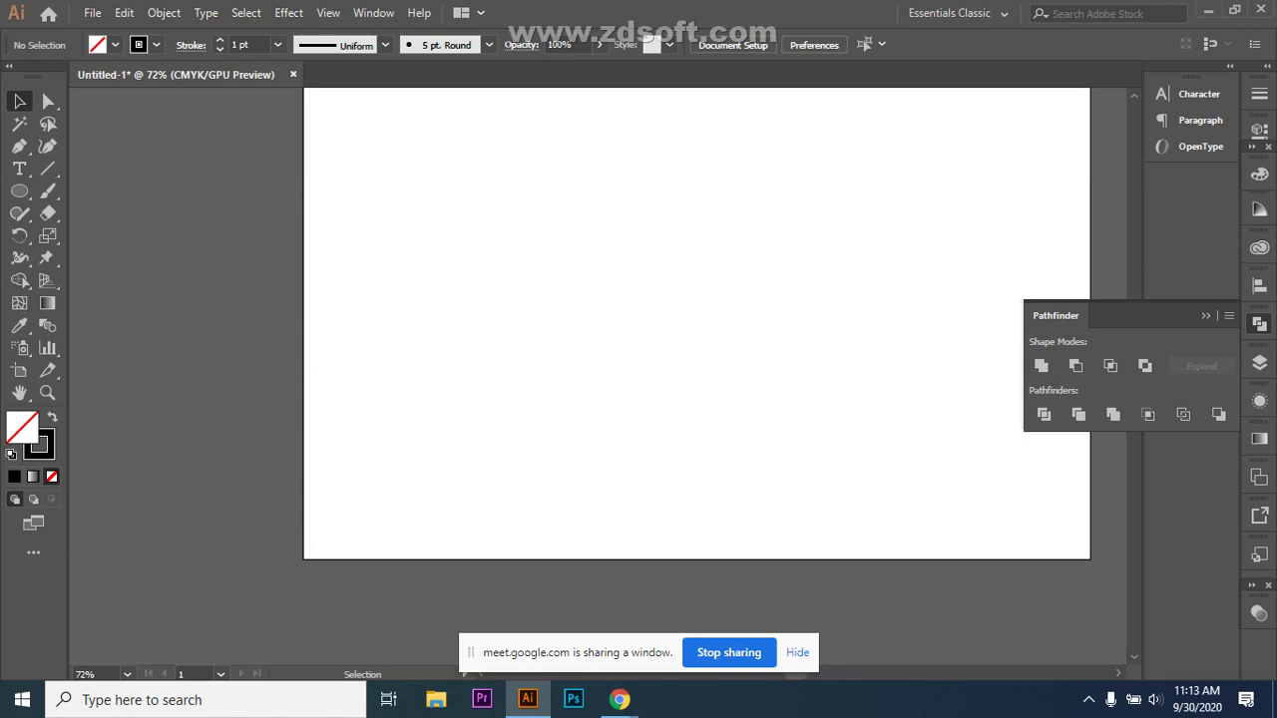
- Draw a circle, a narrower ellipse overlapping it and a tall ellipse above them with the Ellipse tool
{"action": "left_click", "coordinate": [19, 190]}
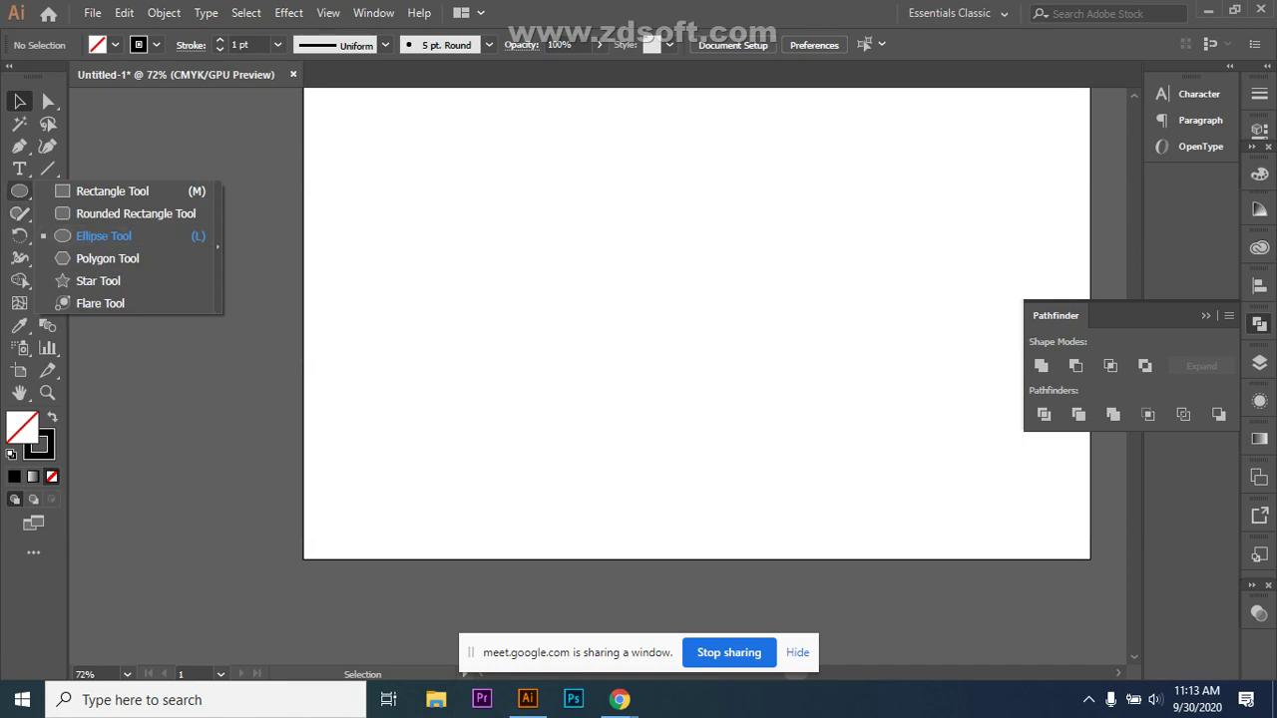
{"action": "left_click", "coordinate": [619, 699]}
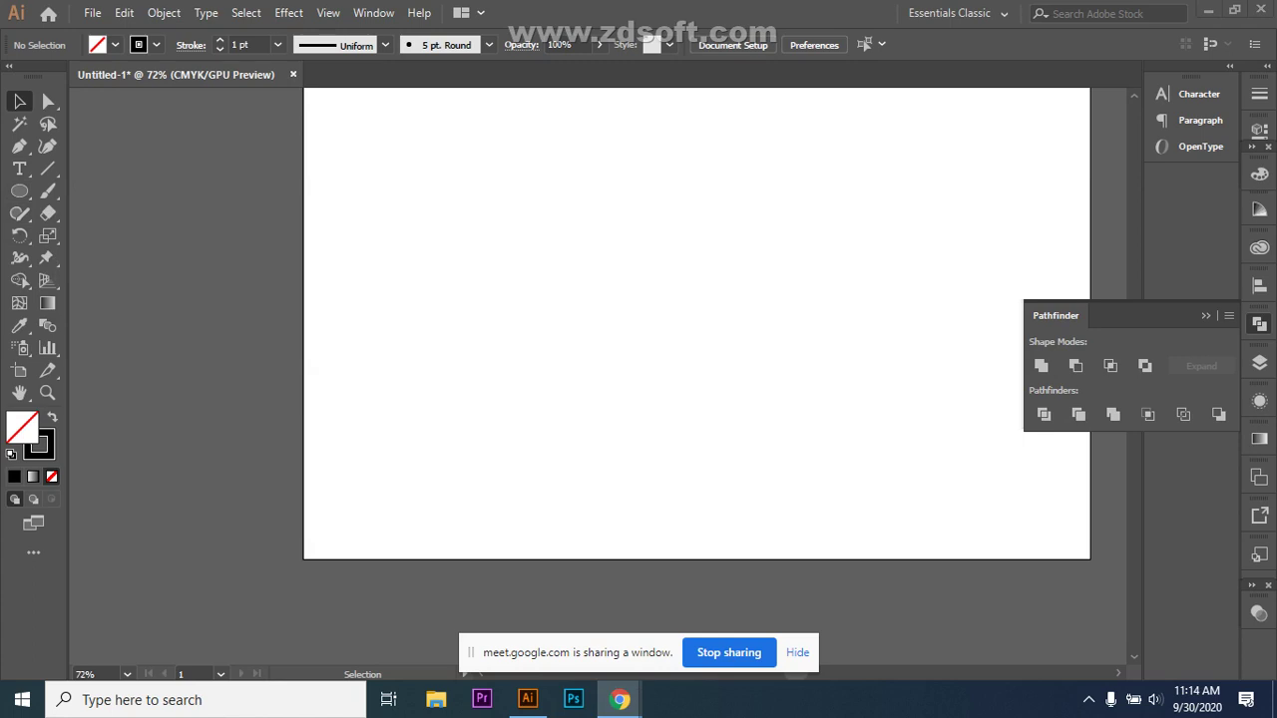
{"action": "left_click", "coordinate": [19, 191]}
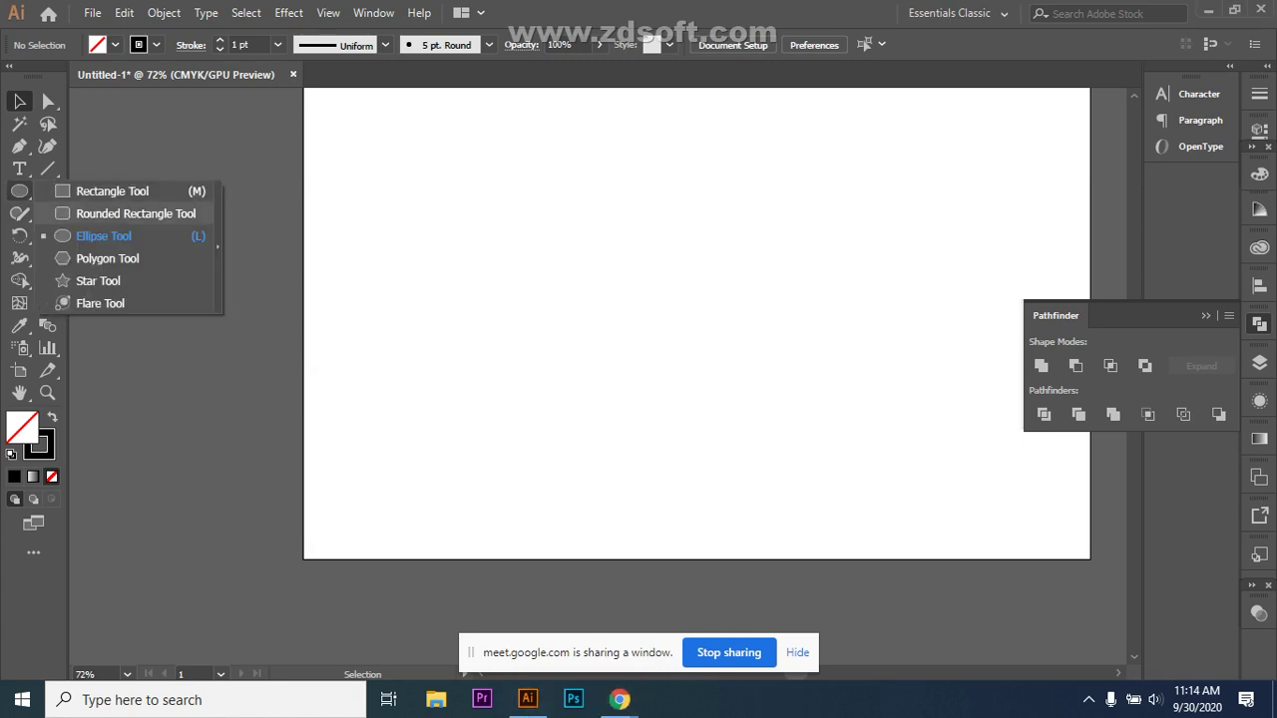
{"action": "left_click", "coordinate": [104, 235]}
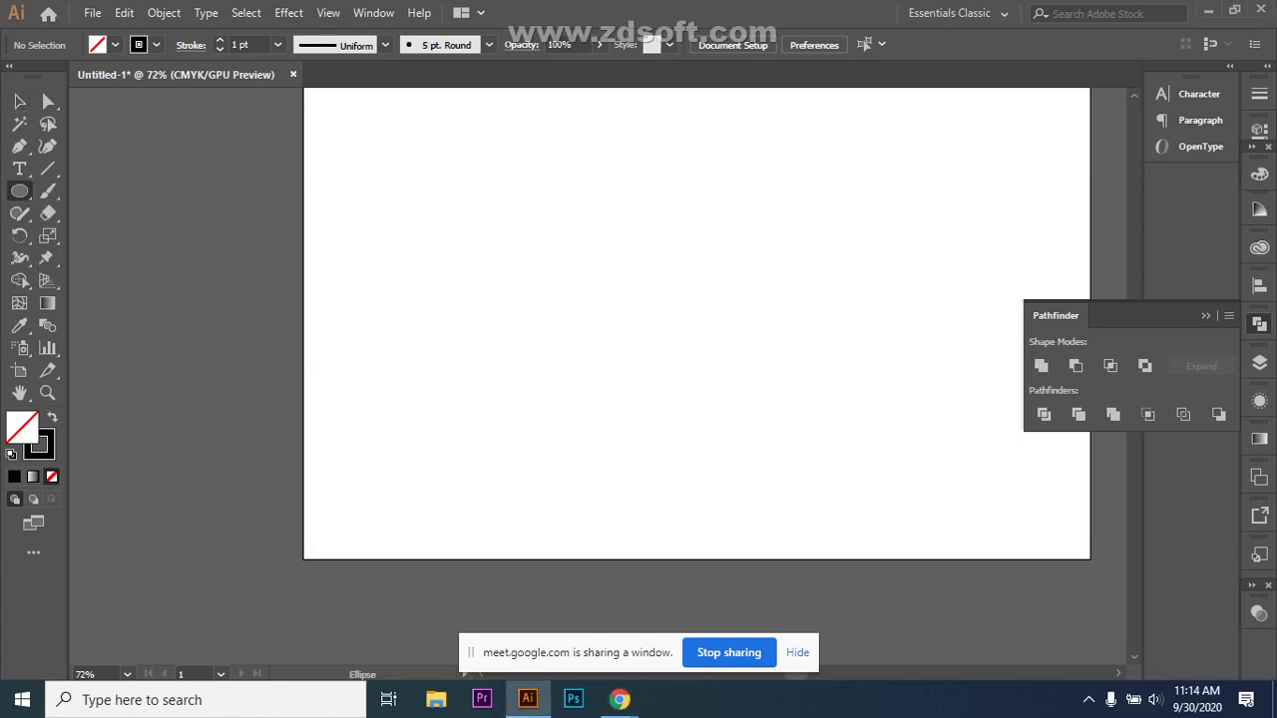
{"action": "left_click_drag", "start_coordinate": [430, 268], "coordinate": [516, 354]}
{"action": "left_click_drag", "start_coordinate": [475, 260], "coordinate": [538, 337]}
{"action": "left_click_drag", "start_coordinate": [439, 133], "coordinate": [522, 239]}
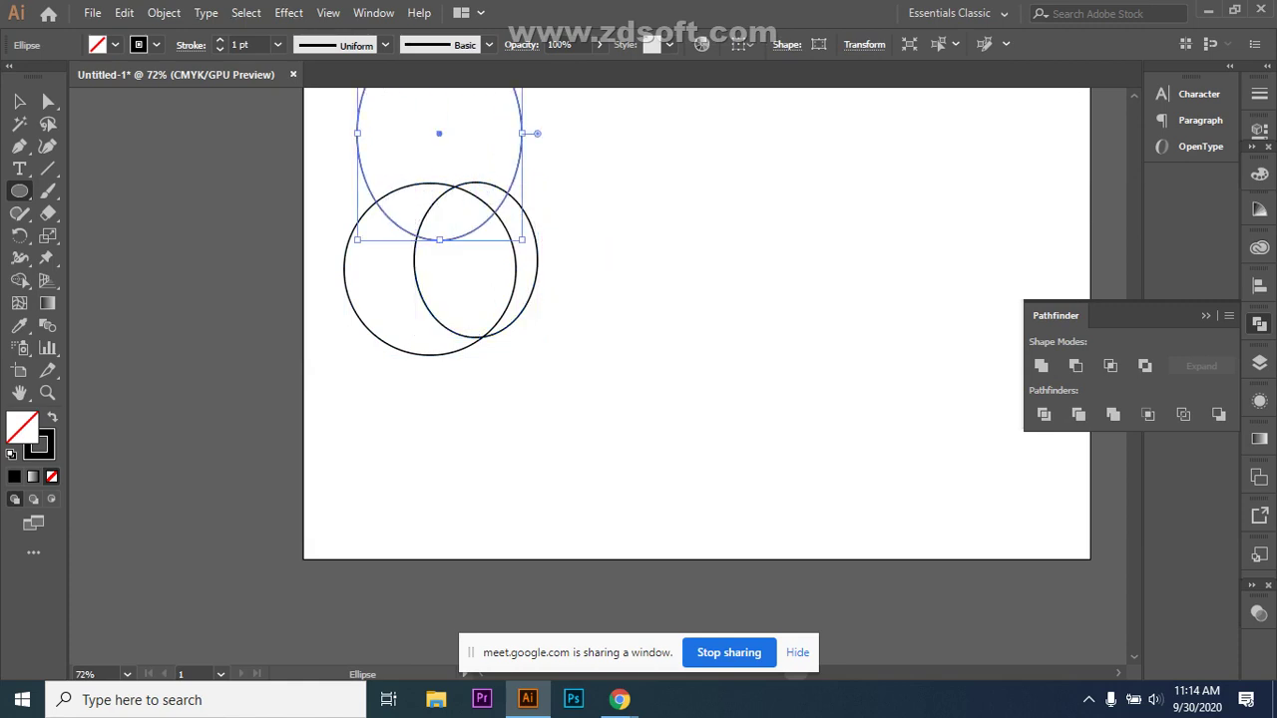
- Add a circle overlapping the left side of the group and a smaller one overlapping its lower right
{"action": "scroll", "coordinate": [649, 262], "scroll_direction": "up", "scroll_amount": 3}
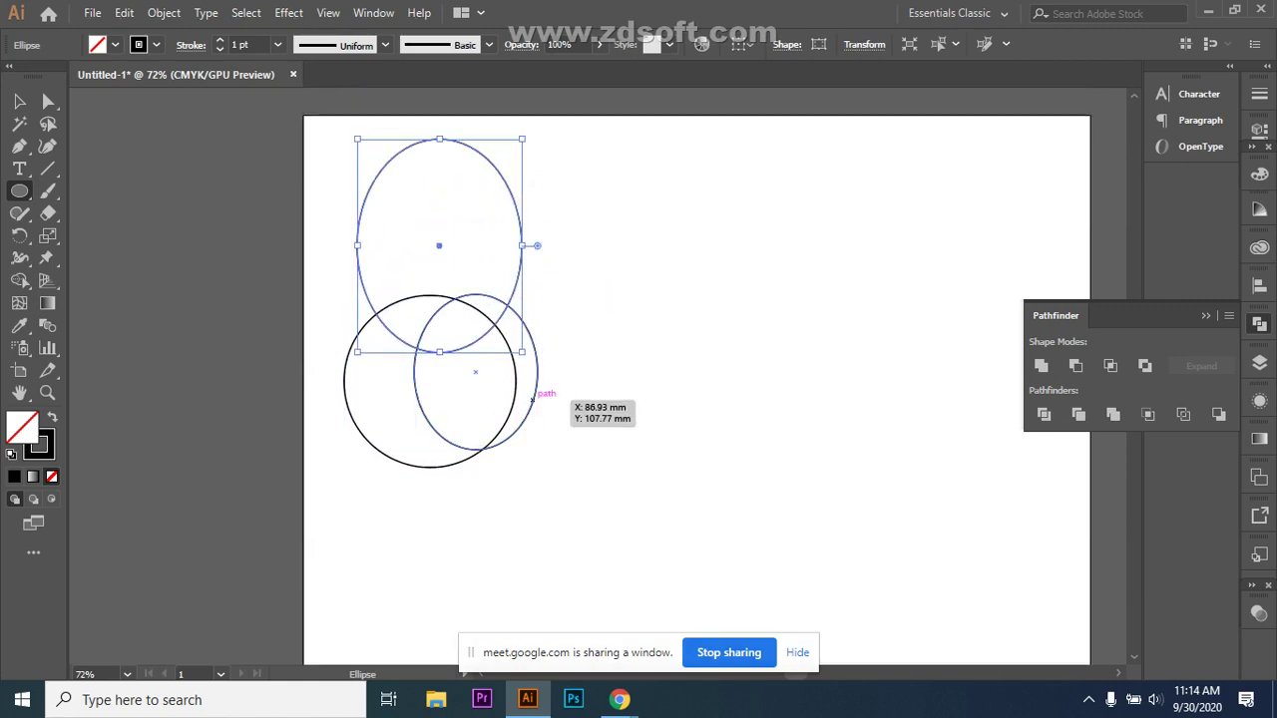
{"action": "left_click_drag", "start_coordinate": [322, 307], "coordinate": [476, 464]}
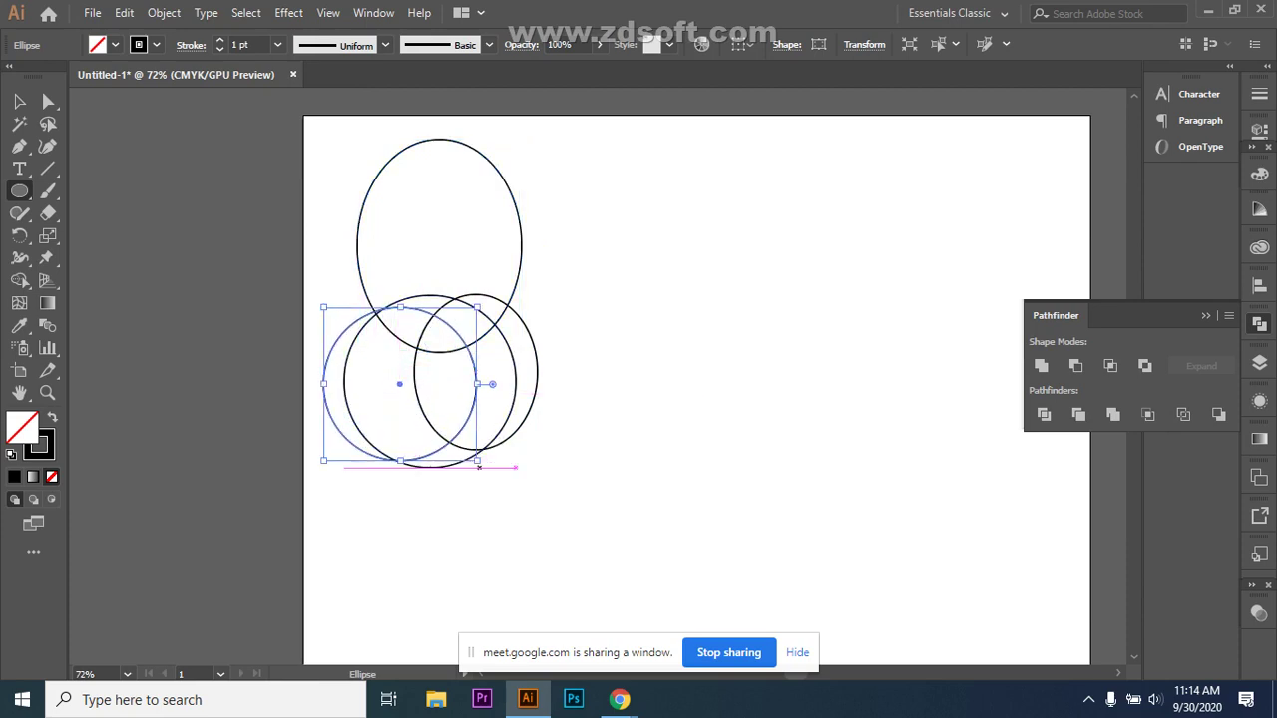
{"action": "left_click_drag", "start_coordinate": [437, 391], "coordinate": [569, 522]}
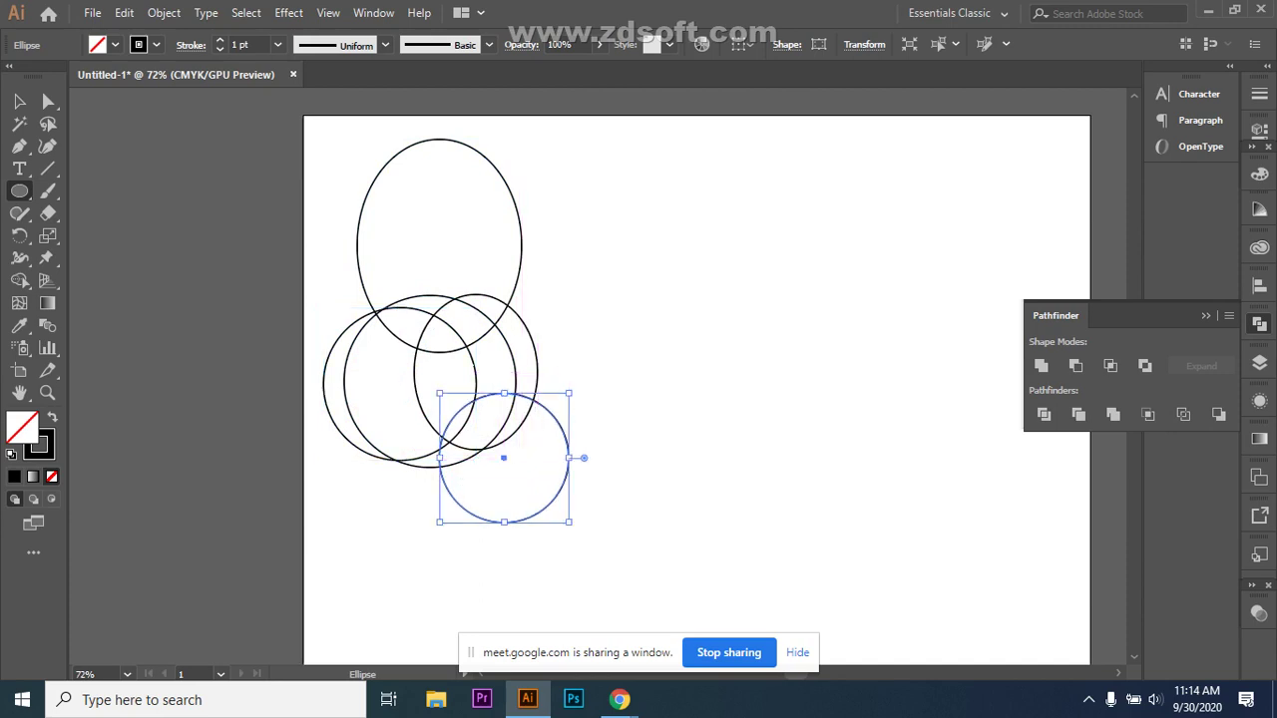
- Draw a larger circle to the right of the group and nudge it left until it overlaps the other shapes
{"action": "left_click_drag", "start_coordinate": [537, 313], "coordinate": [703, 480]}
{"action": "key", "text": "Left"}
{"action": "key", "text": "Left"}
{"action": "key", "text": "Left"}
{"action": "key", "text": "Left"}
{"action": "key", "text": "Left"}
{"action": "key", "text": "Left"}
{"action": "key", "text": "Left"}
{"action": "key", "text": "Left"}
{"action": "key", "text": "Left"}
{"action": "key", "text": "Left"}
{"action": "key", "text": "Left"}
{"action": "key", "text": "Left"}
{"action": "key", "text": "Left"}
{"action": "key", "text": "Left"}
{"action": "key", "text": "Left"}
{"action": "key", "text": "Left"}
{"action": "key", "text": "Left"}
{"action": "key", "text": "Left"}
{"action": "key", "text": "Left"}
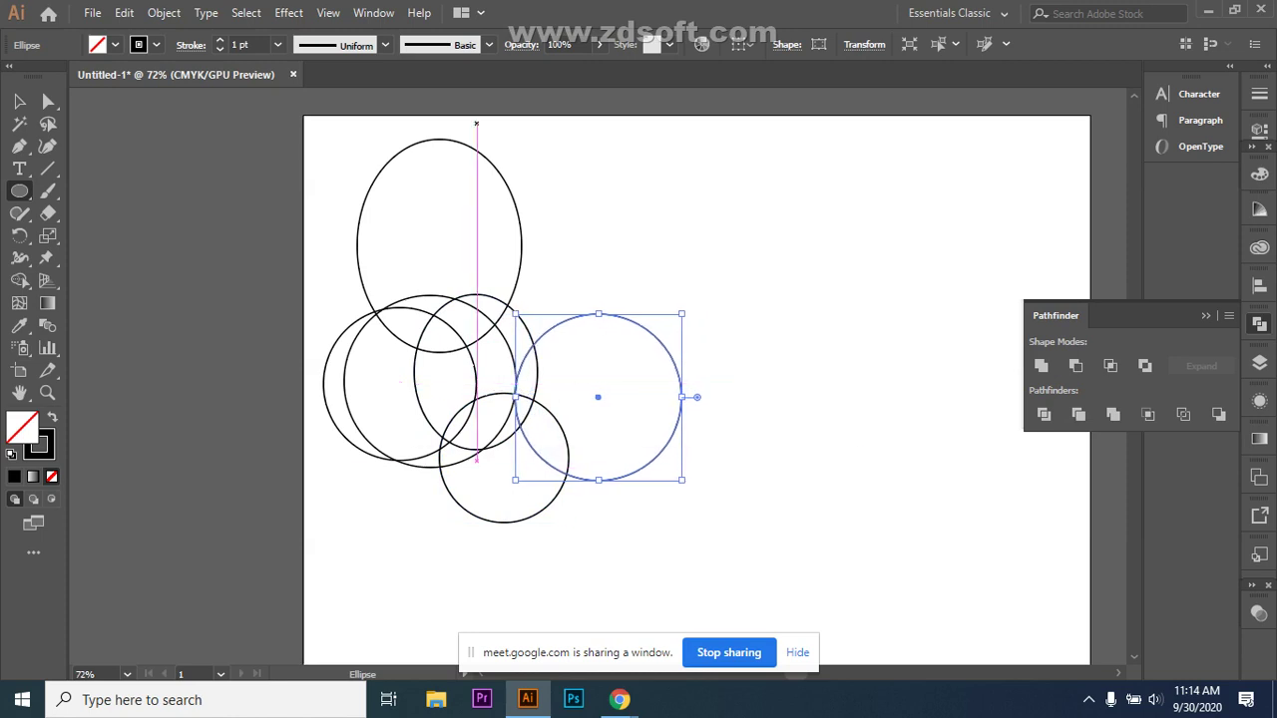
- Select all the overlapping circles and ellipses and swap their fill and stroke so they are filled black without an outline
{"action": "left_click", "coordinate": [19, 101]}
{"action": "key", "text": "ctrl+shift+a"}
{"action": "left_click_drag", "start_coordinate": [333, 182], "coordinate": [625, 501]}
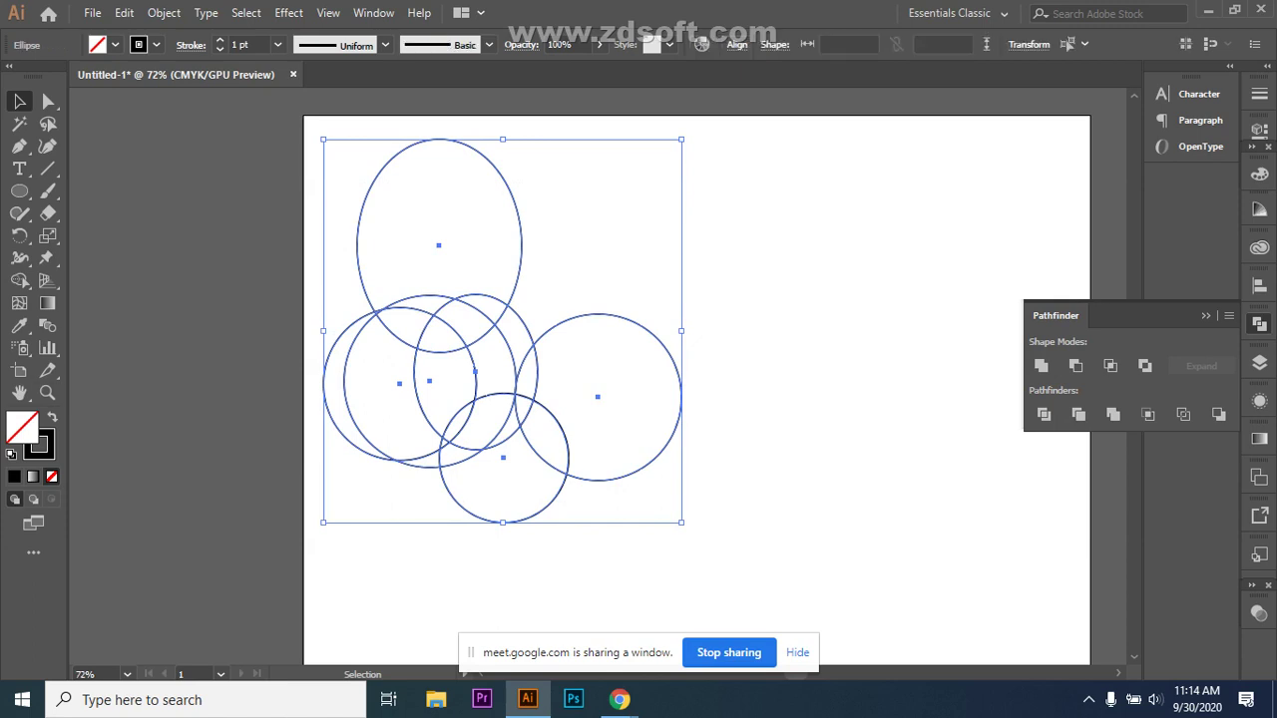
{"action": "left_click", "coordinate": [52, 417]}
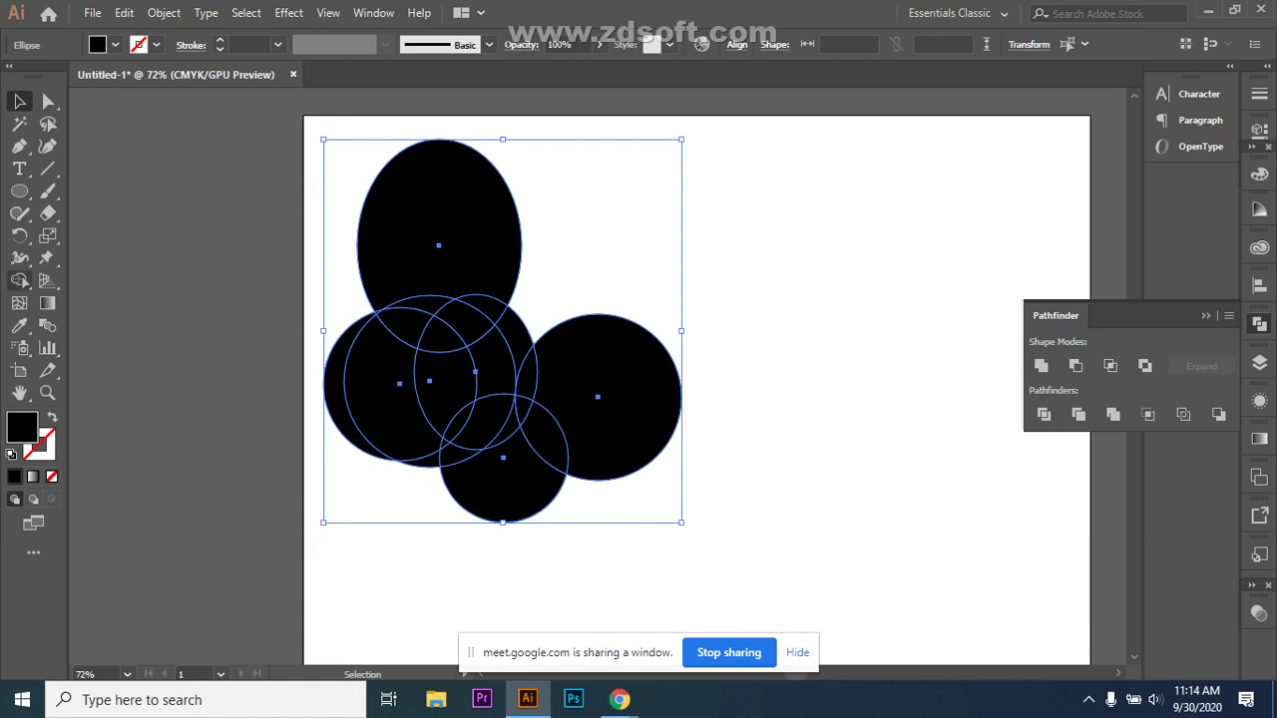
- With Shape Builder, remove the far-left crescent, the central overlap, the narrow ellipse's outer slices and the tall ellipse's upper body
{"action": "left_click", "coordinate": [20, 282]}
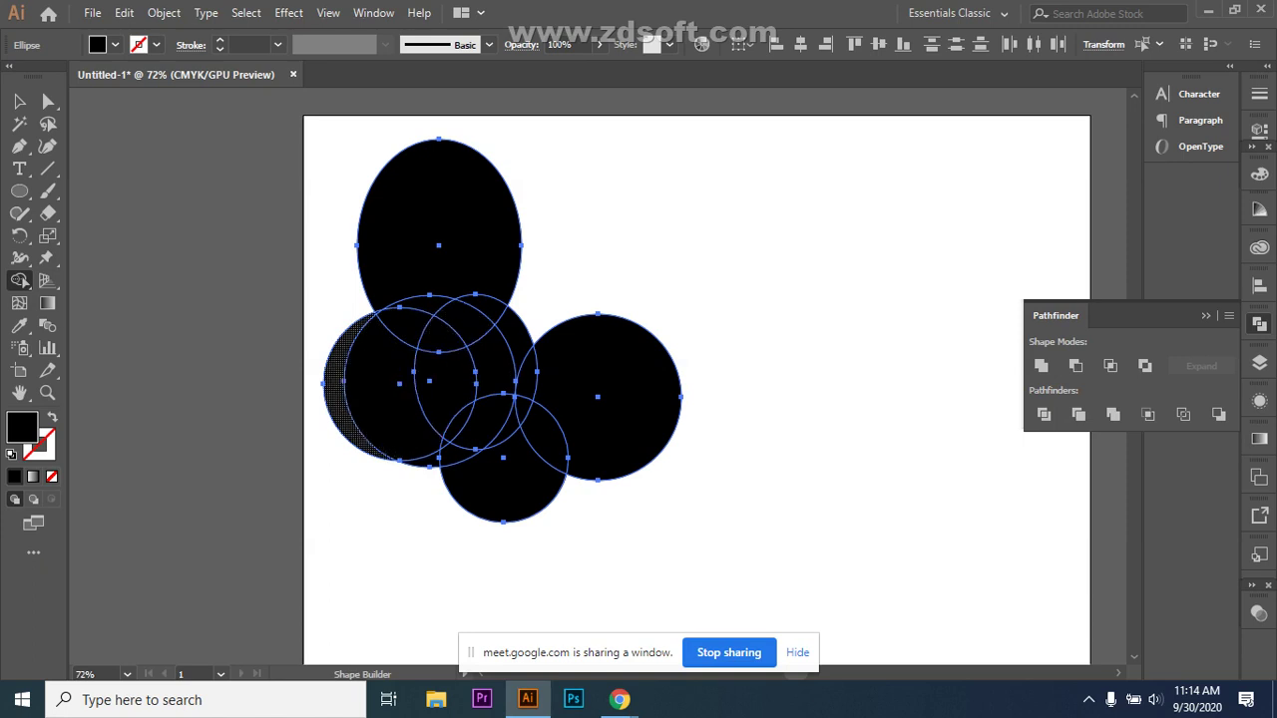
{"action": "left_click", "coordinate": [334, 389], "text": "alt"}
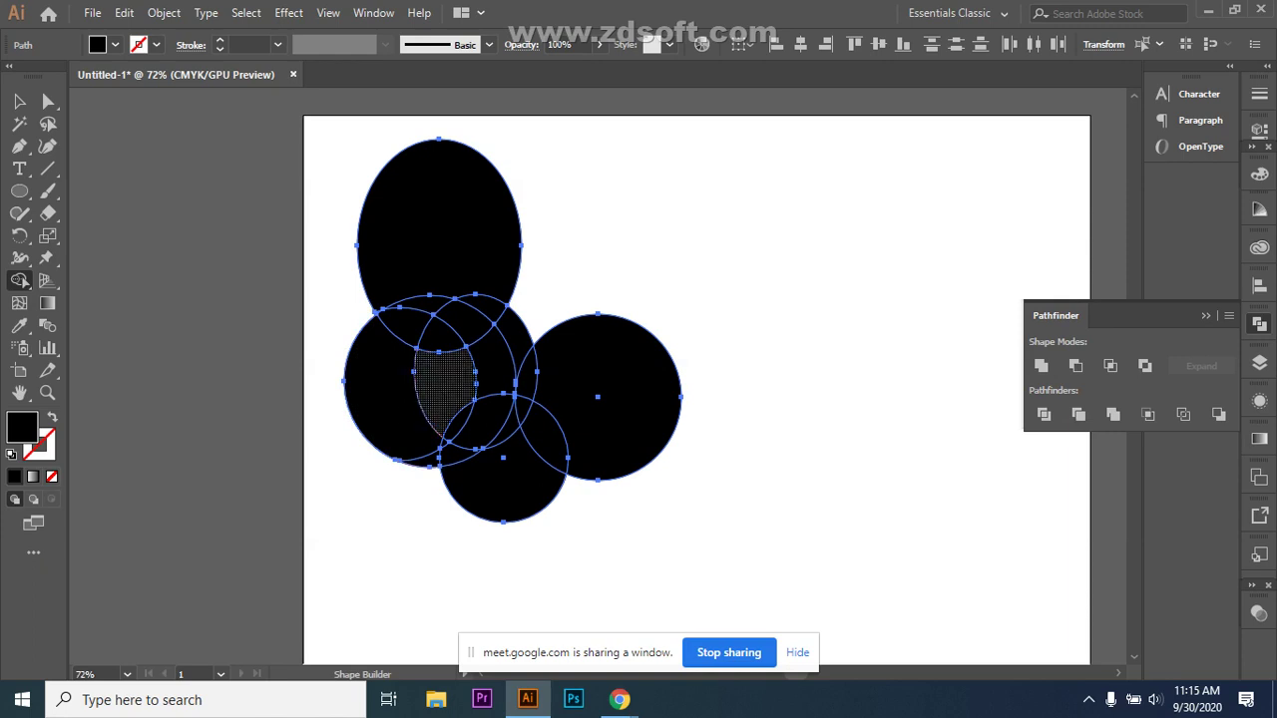
{"action": "left_click", "coordinate": [444, 389], "text": "alt"}
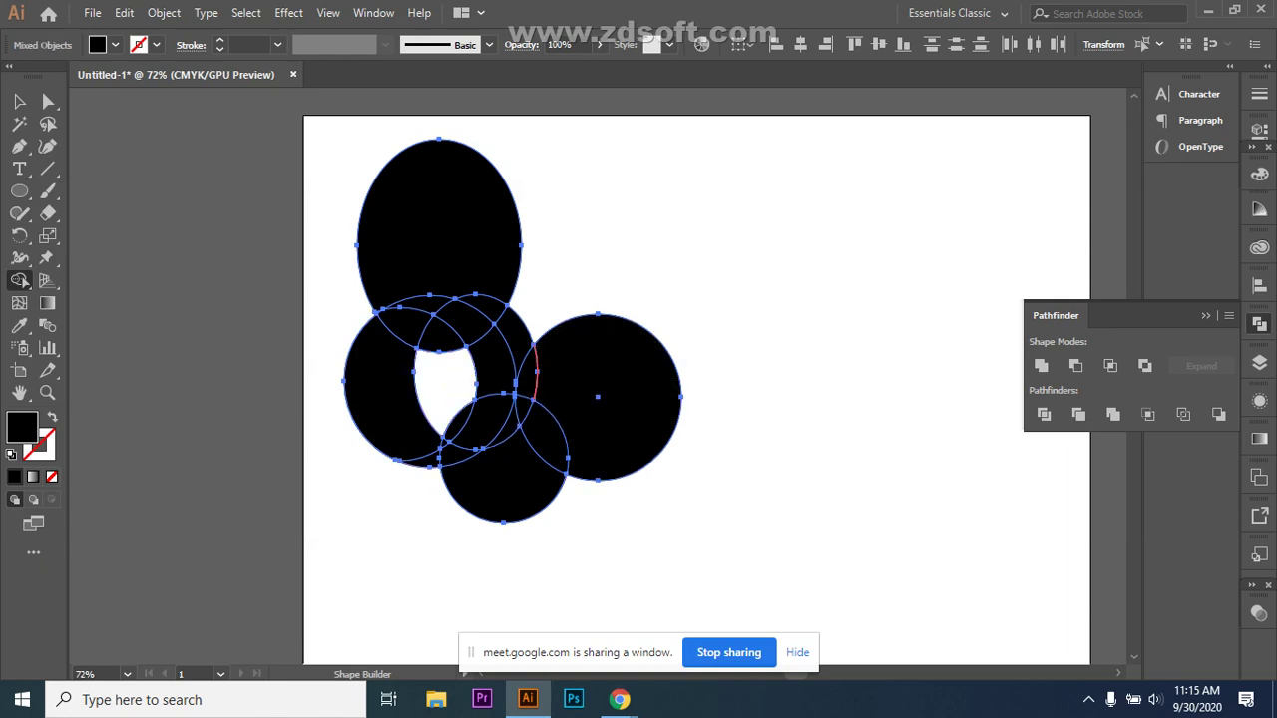
{"action": "left_click", "coordinate": [516, 344], "text": "alt"}
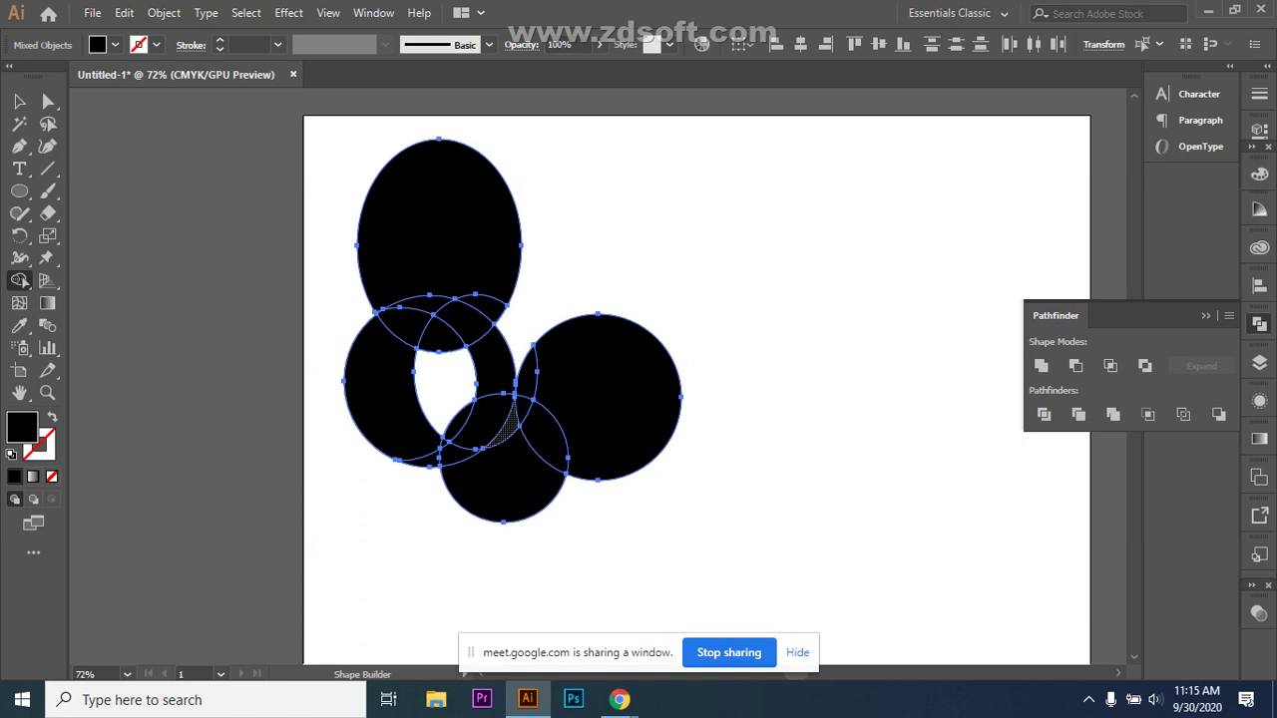
{"action": "left_click", "coordinate": [505, 426], "text": "alt"}
{"action": "left_click", "coordinate": [486, 307], "text": "alt"}
{"action": "left_click", "coordinate": [438, 250], "text": "alt"}
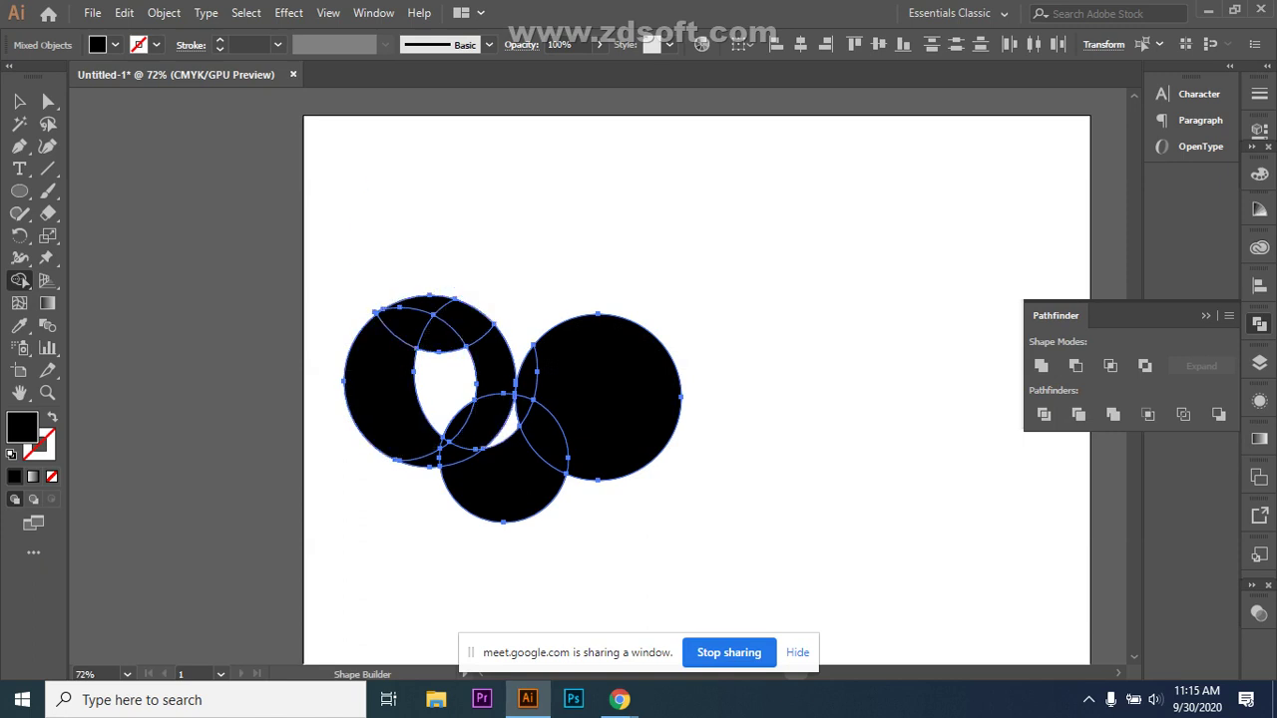
- Remove more Shape Builder regions from the ring's top, center and lower edge, plus the overlap between the lower and right circles
{"action": "left_click", "coordinate": [441, 337], "text": "alt"}
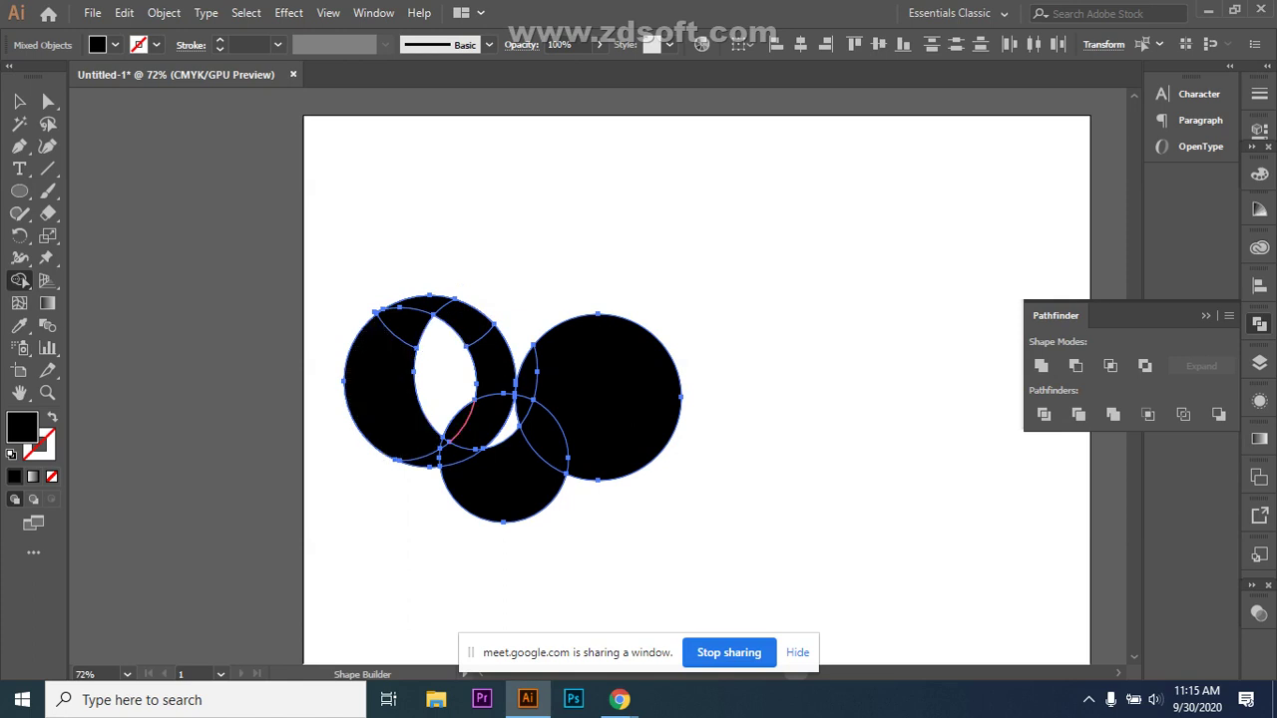
{"action": "left_click", "coordinate": [484, 418], "text": "alt"}
{"action": "left_click", "coordinate": [399, 327], "text": "alt"}
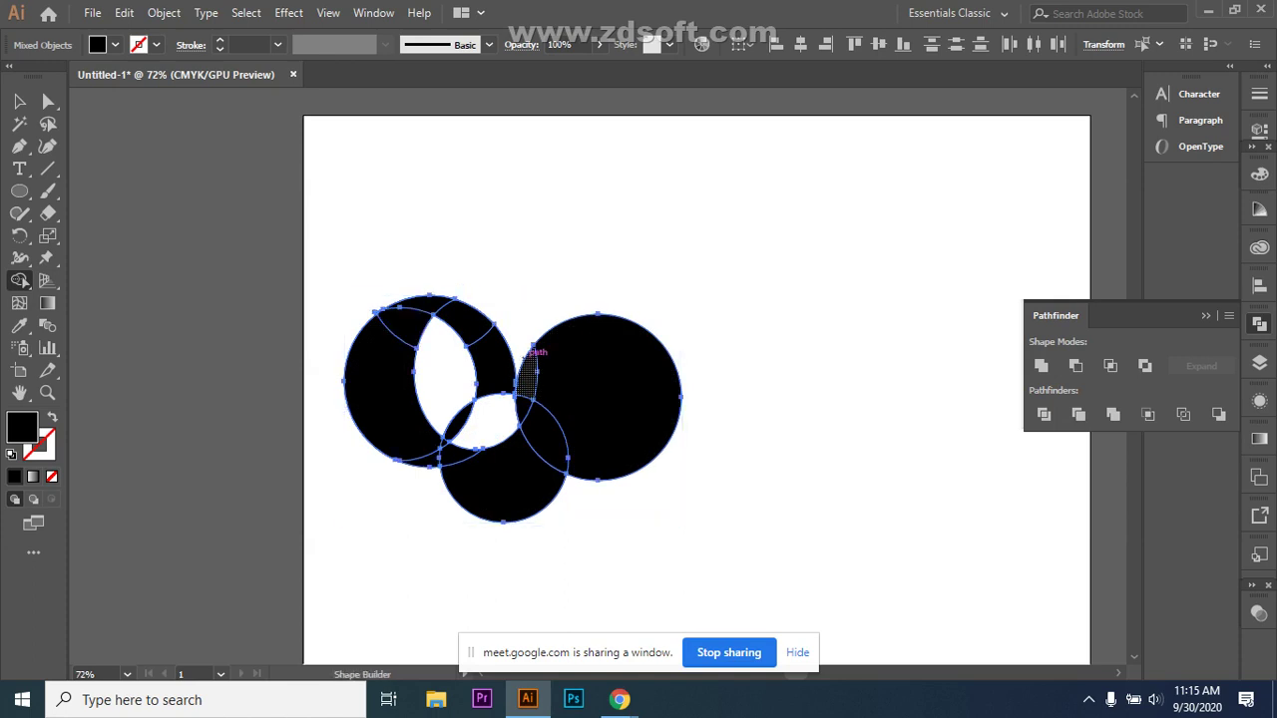
{"action": "left_click", "coordinate": [461, 322], "text": "alt"}
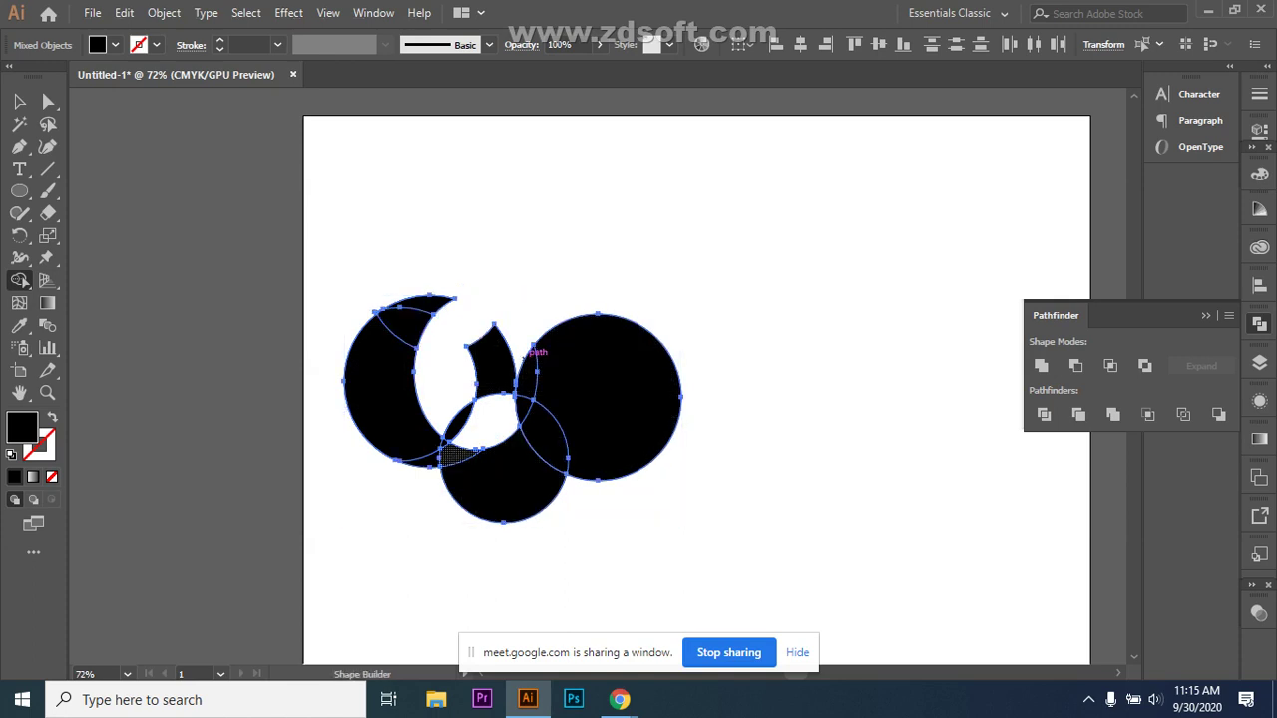
{"action": "left_click", "coordinate": [457, 452], "text": "alt"}
{"action": "key", "text": "ctrl+z"}
{"action": "left_click", "coordinate": [424, 460], "text": "alt"}
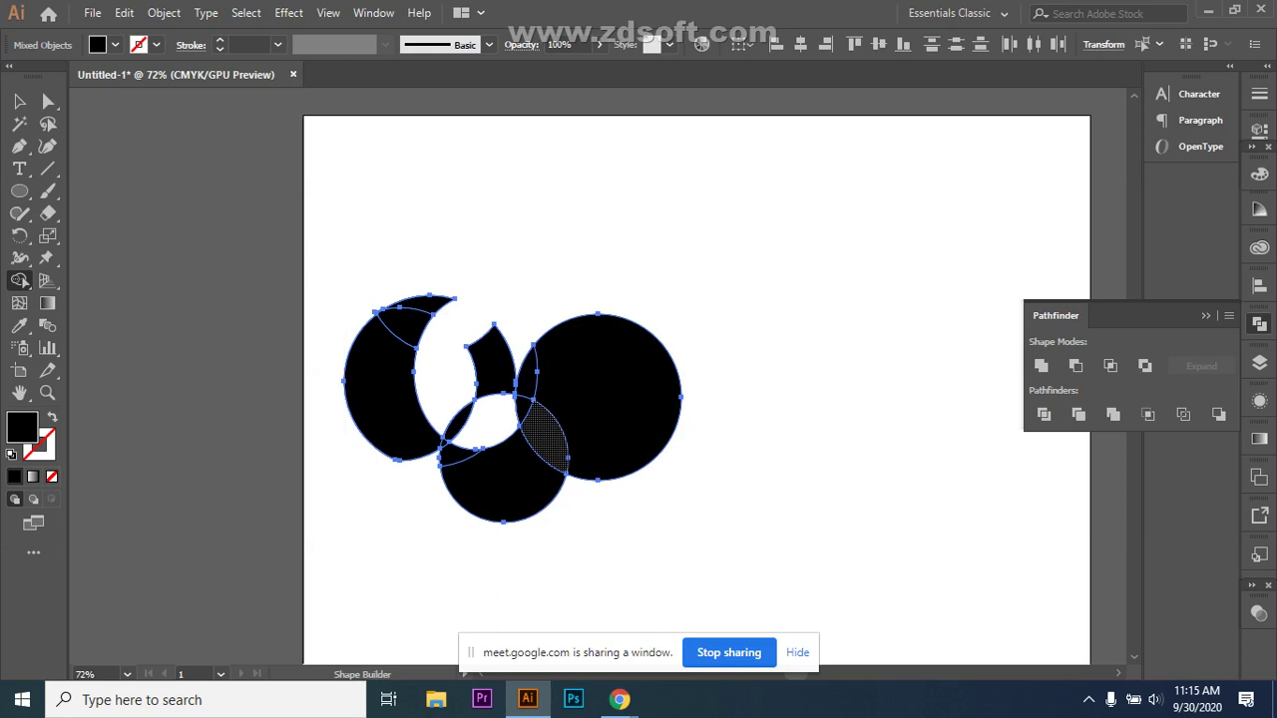
{"action": "left_click", "coordinate": [544, 437], "text": "alt"}
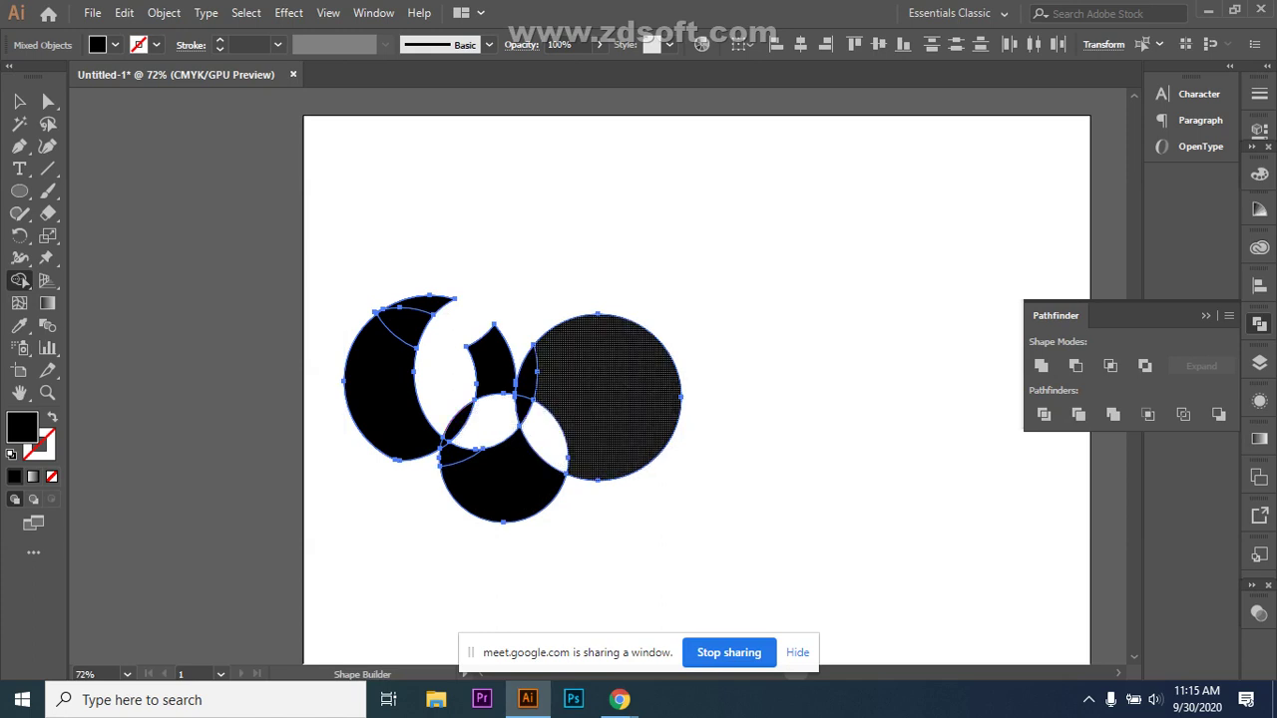
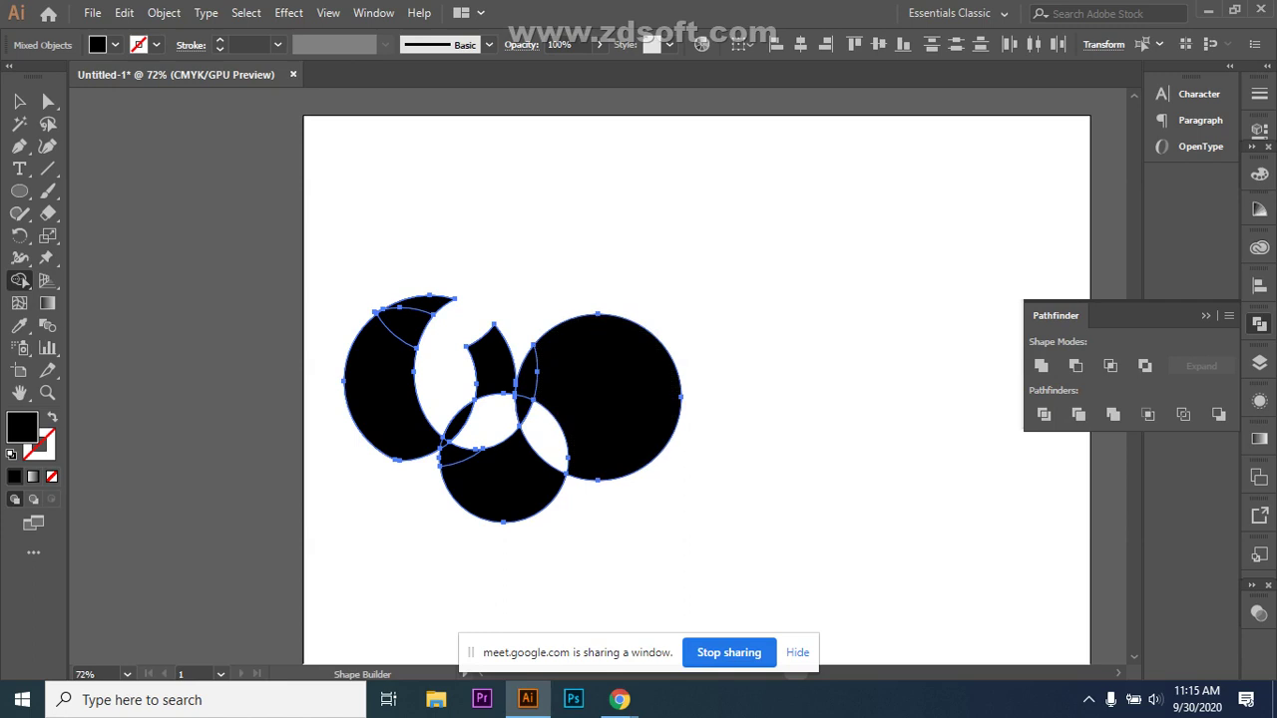
- Pull the right circle, the lower circle and the pieces near the ring's right side apart from the group
{"action": "left_click", "coordinate": [19, 101]}
{"action": "left_click", "coordinate": [599, 250]}
{"action": "left_click", "coordinate": [608, 389]}
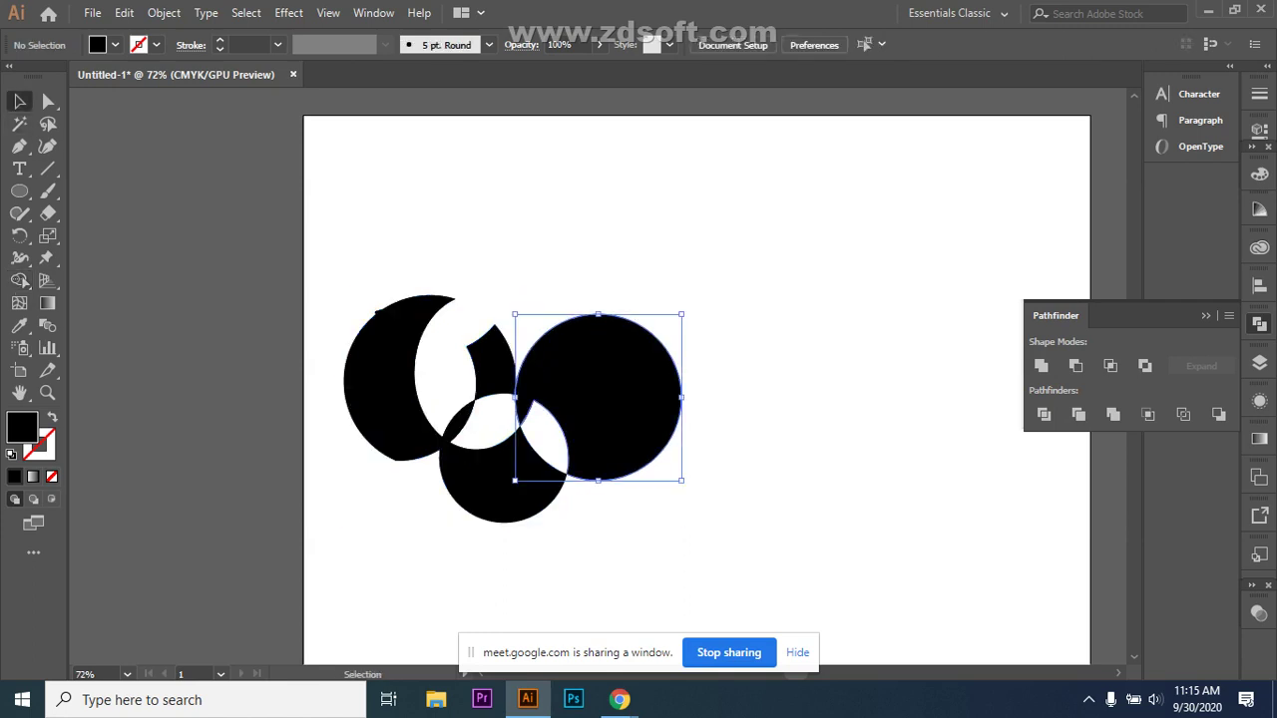
{"action": "left_click_drag", "start_coordinate": [608, 389], "coordinate": [743, 317]}
{"action": "key", "text": "ctrl+shift+a"}
{"action": "left_click", "coordinate": [504, 469]}
{"action": "left_click_drag", "start_coordinate": [504, 469], "coordinate": [616, 510]}
{"action": "left_click", "coordinate": [494, 364]}
{"action": "left_click_drag", "start_coordinate": [493, 364], "coordinate": [512, 256]}
{"action": "left_click_drag", "start_coordinate": [522, 409], "coordinate": [600, 408]}
{"action": "left_click_drag", "start_coordinate": [547, 357], "coordinate": [547, 357]}
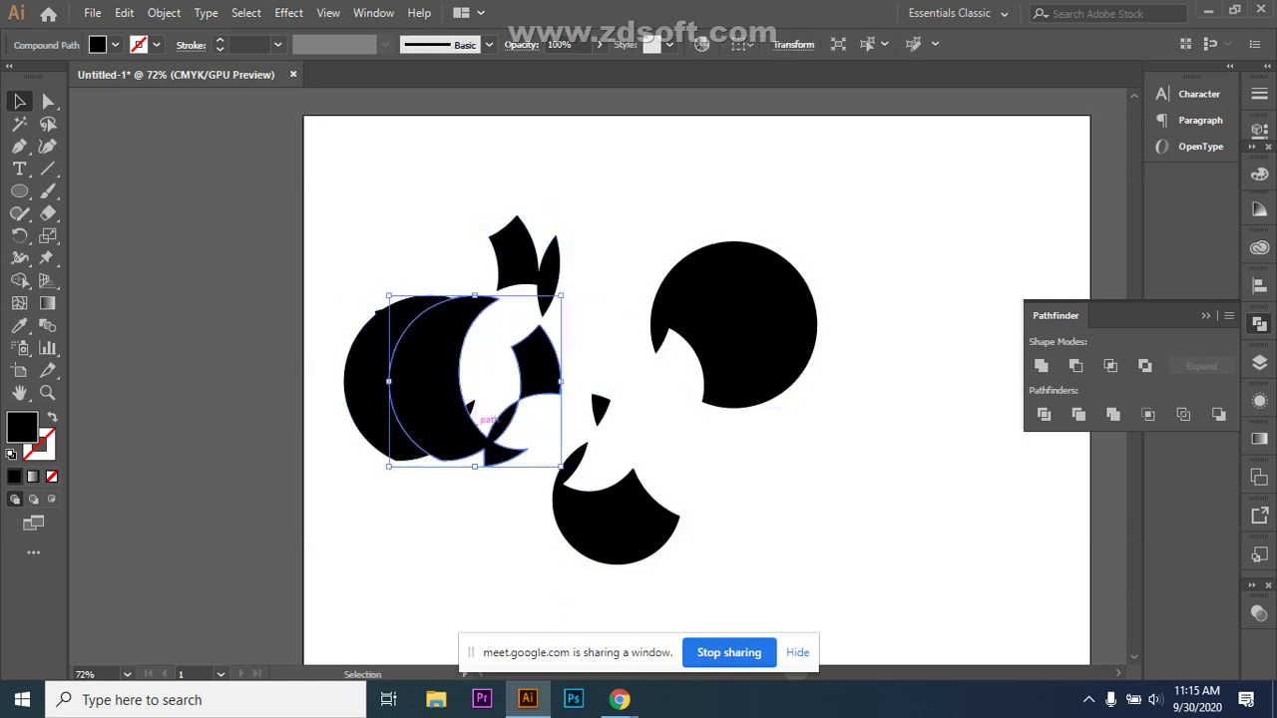
- Spread the large left crescent, the small slivers and the remaining ring piece apart across the artboard
{"action": "left_click", "coordinate": [487, 379]}
{"action": "left_click_drag", "start_coordinate": [392, 381], "coordinate": [326, 430]}
{"action": "left_click", "coordinate": [434, 384]}
{"action": "left_click_drag", "start_coordinate": [465, 412], "coordinate": [481, 521]}
{"action": "left_click", "coordinate": [498, 429]}
{"action": "left_click_drag", "start_coordinate": [424, 317], "coordinate": [414, 252]}
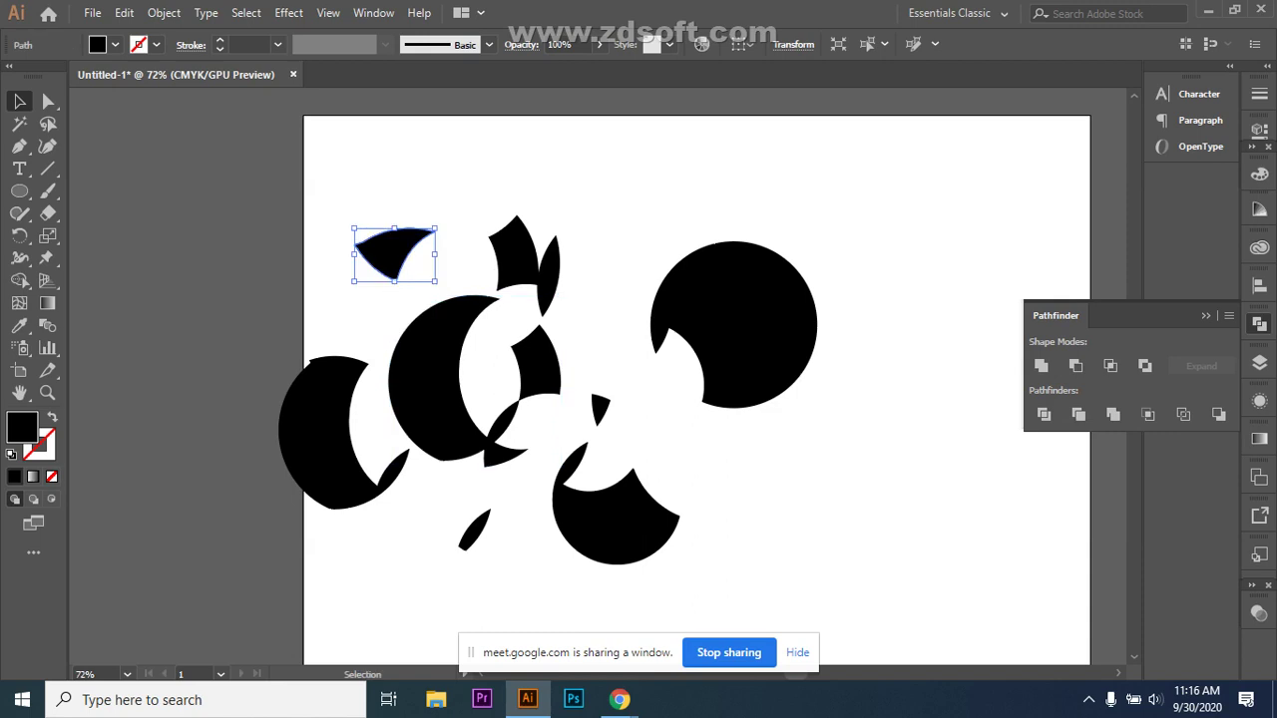
{"action": "left_click_drag", "start_coordinate": [452, 364], "coordinate": [529, 351]}
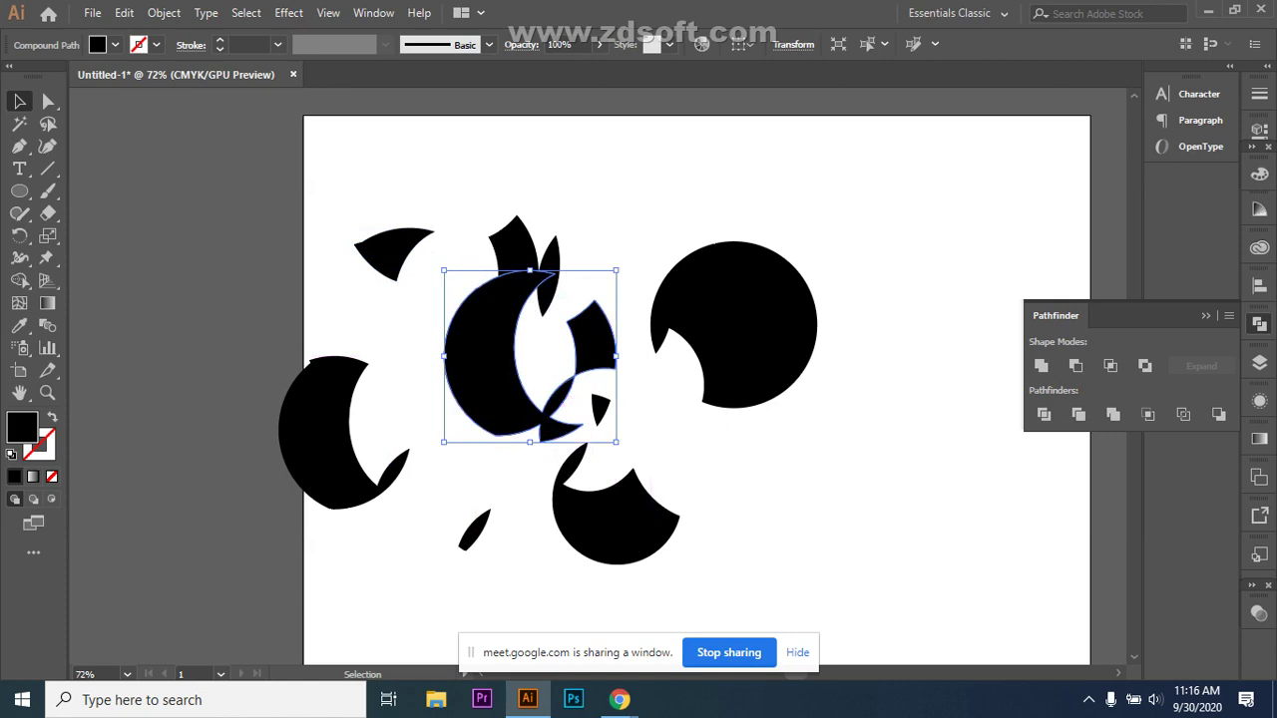
{"action": "left_click", "coordinate": [638, 427]}
{"action": "left_click", "coordinate": [497, 357]}
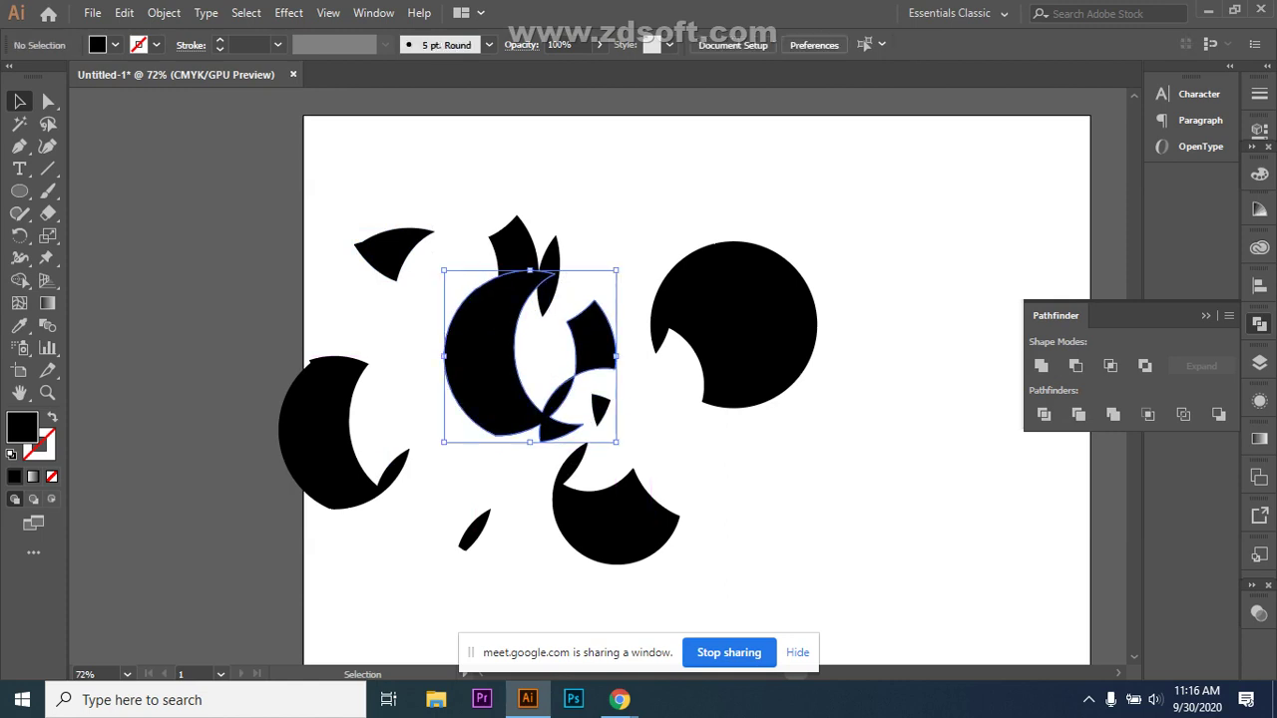
{"action": "right_click", "coordinate": [496, 353]}
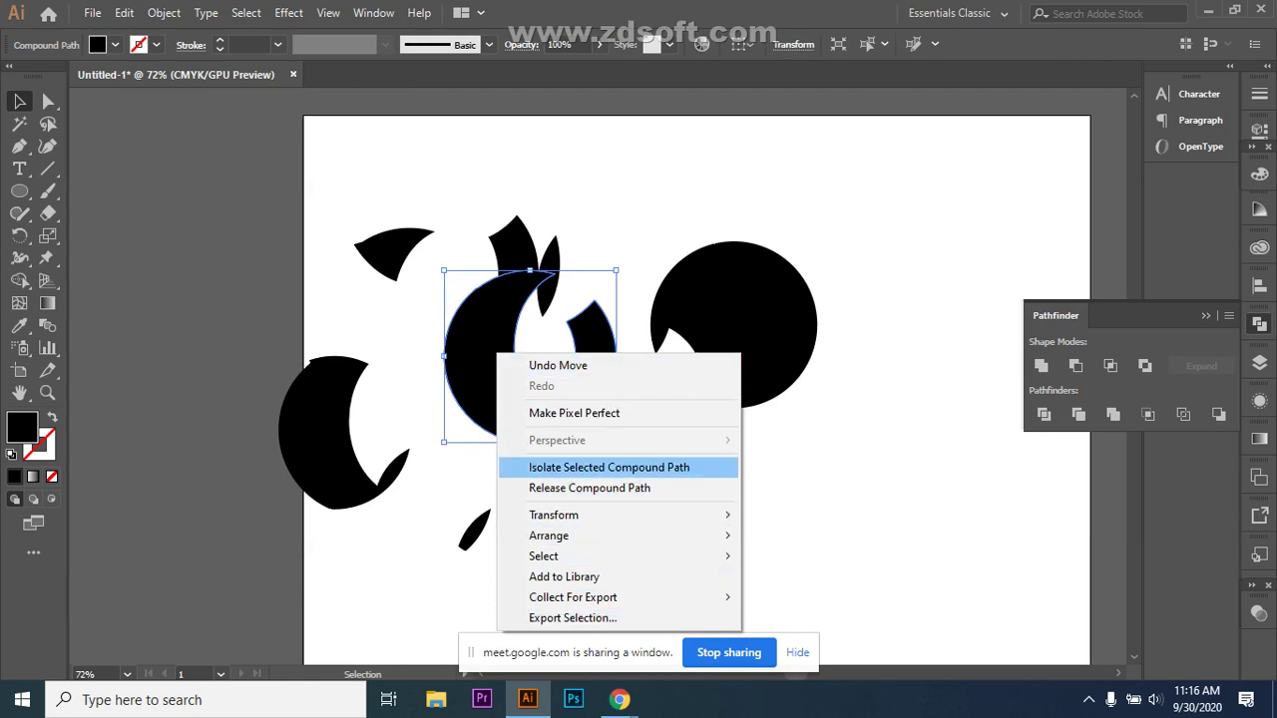
{"action": "key", "text": "Escape"}
{"action": "key", "text": "ctrl+shift+a"}
- Undo the piece moves and the Shape Builder removals back to the overlapping shapes, and delete them all from the artboard
{"action": "key", "text": "ctrl+z"}
{"action": "key", "text": "ctrl+z"}
{"action": "key", "text": "ctrl+z"}
{"action": "key", "text": "ctrl+z"}
{"action": "key", "text": "ctrl+z"}
{"action": "key", "text": "ctrl+z"}
{"action": "key", "text": "ctrl+z"}
{"action": "key", "text": "ctrl+z"}
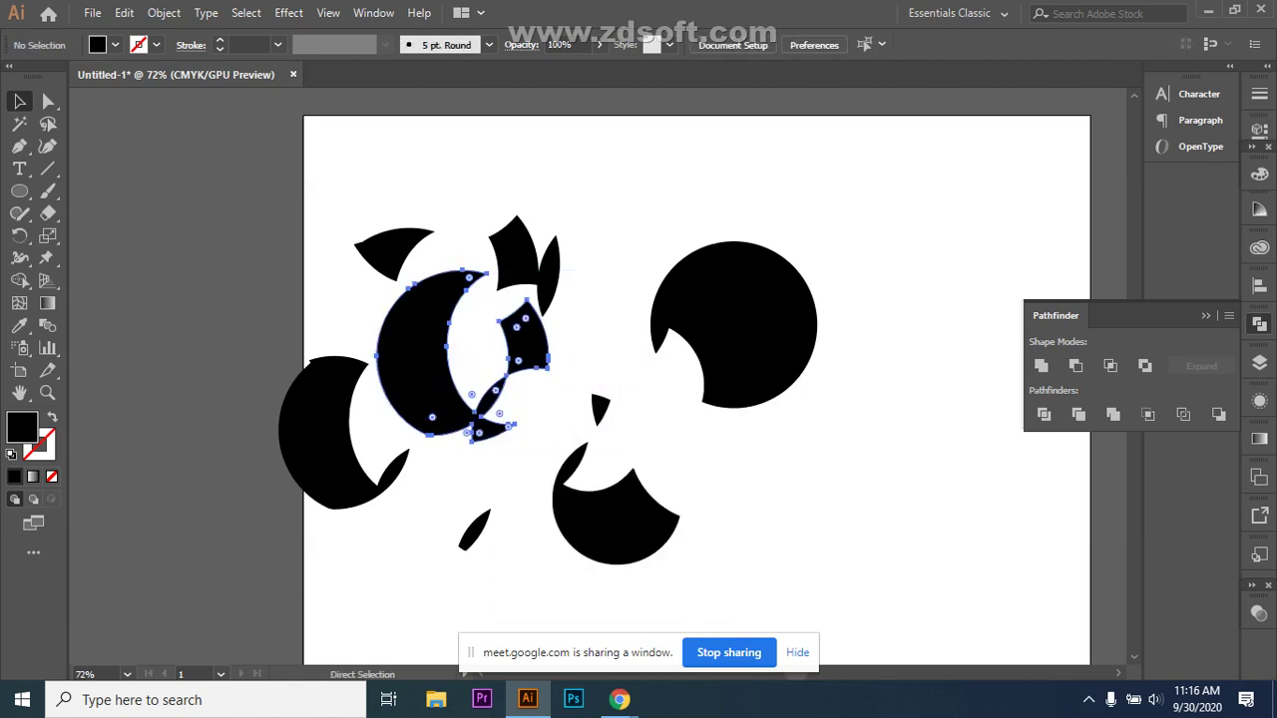
{"action": "key", "text": "ctrl+z"}
{"action": "key", "text": "ctrl+z"}
{"action": "key", "text": "ctrl+z"}
{"action": "key", "text": "ctrl+z"}
{"action": "key", "text": "ctrl+z"}
{"action": "key", "text": "ctrl+z"}
{"action": "key", "text": "ctrl+z"}
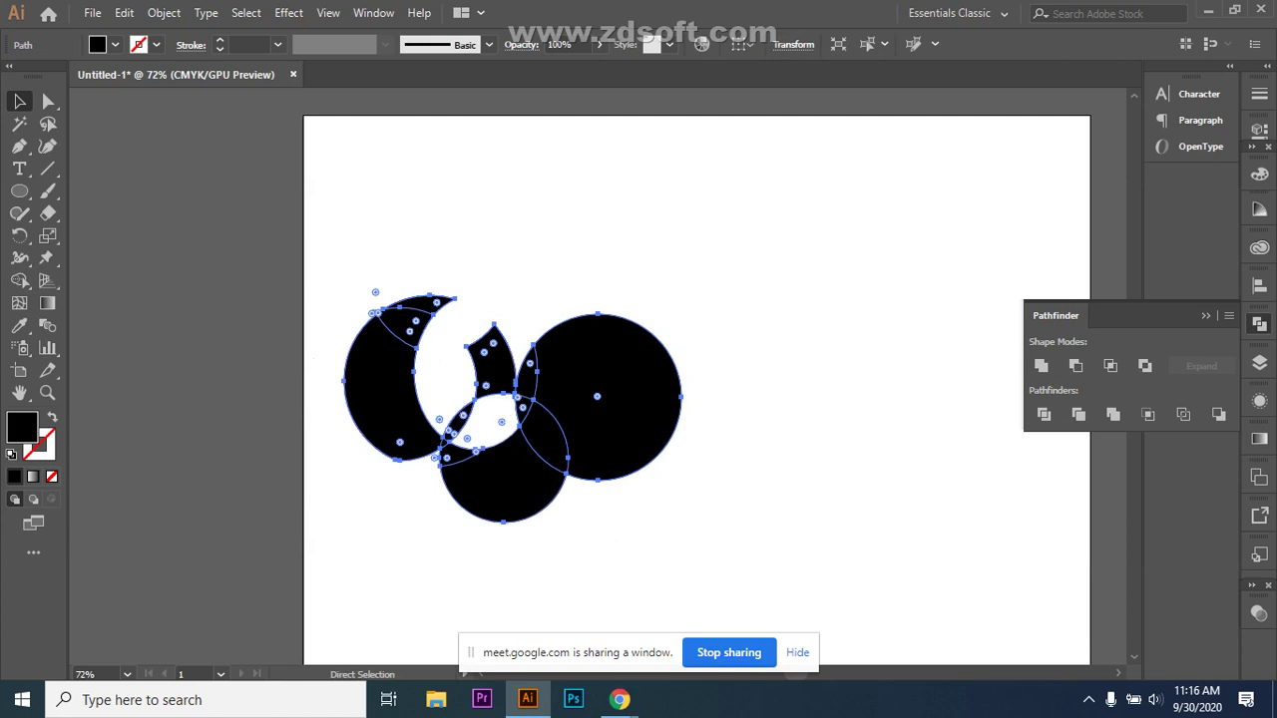
{"action": "key", "text": "ctrl+z"}
{"action": "key", "text": "ctrl+z"}
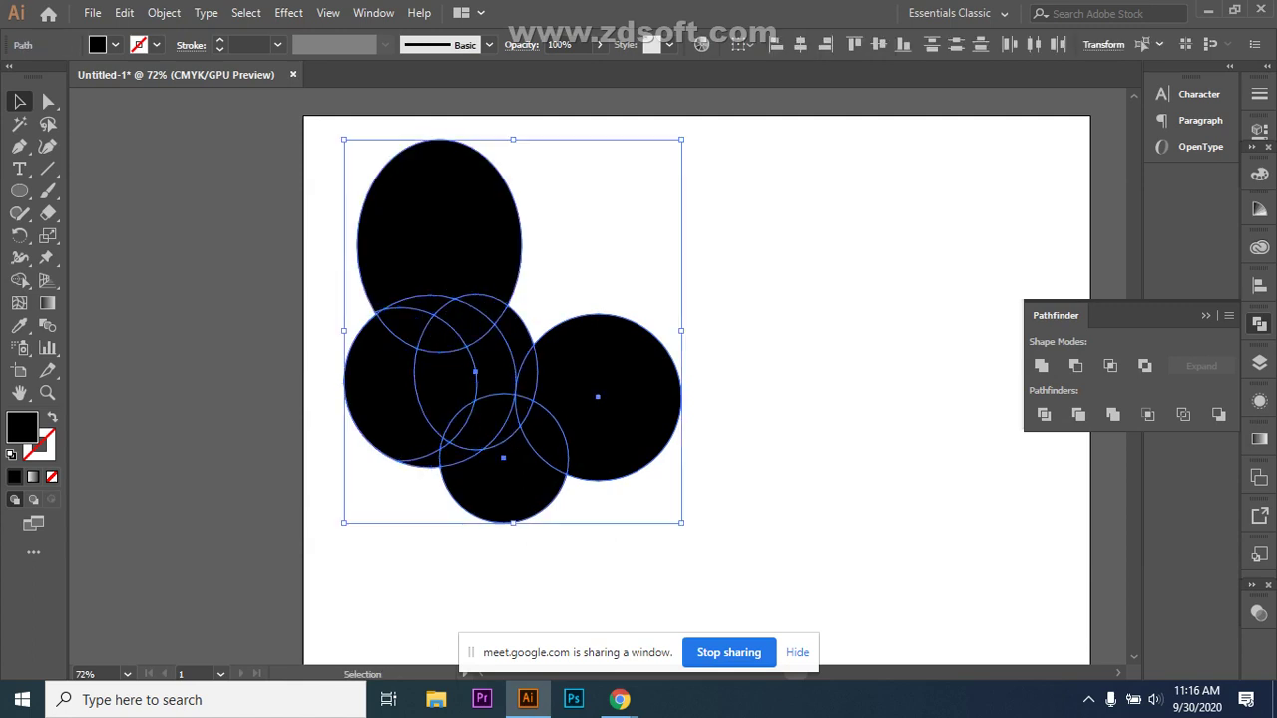
{"action": "key", "text": "Delete"}
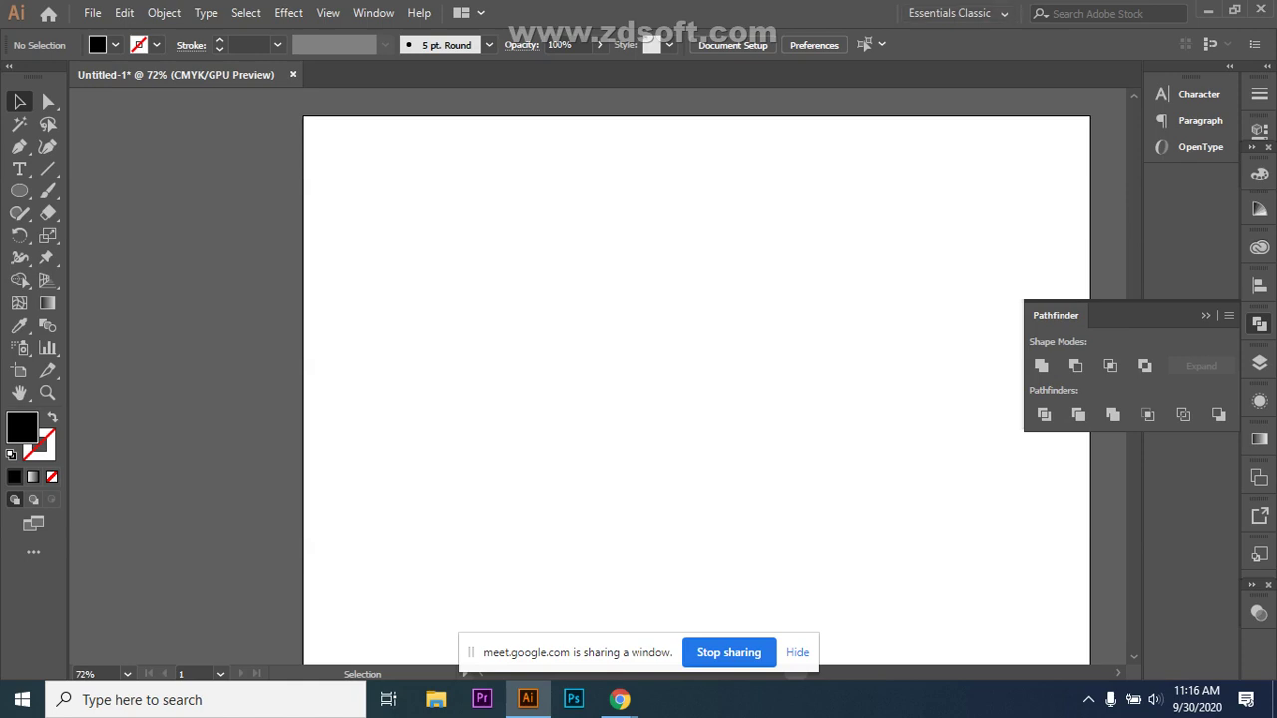
- Draw a wide black ellipse about 161 by 108 mm in the middle of the artboard
{"action": "key", "text": "l"}
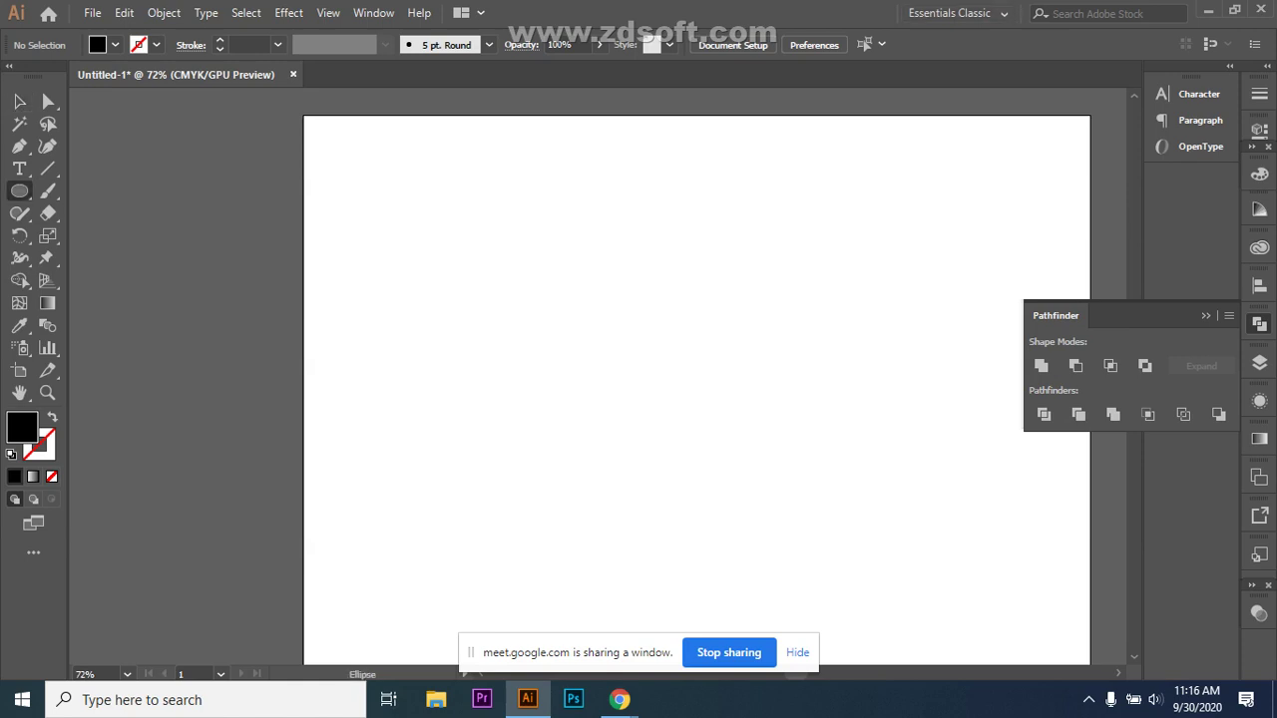
{"action": "left_click_drag", "start_coordinate": [439, 315], "coordinate": [866, 602]}
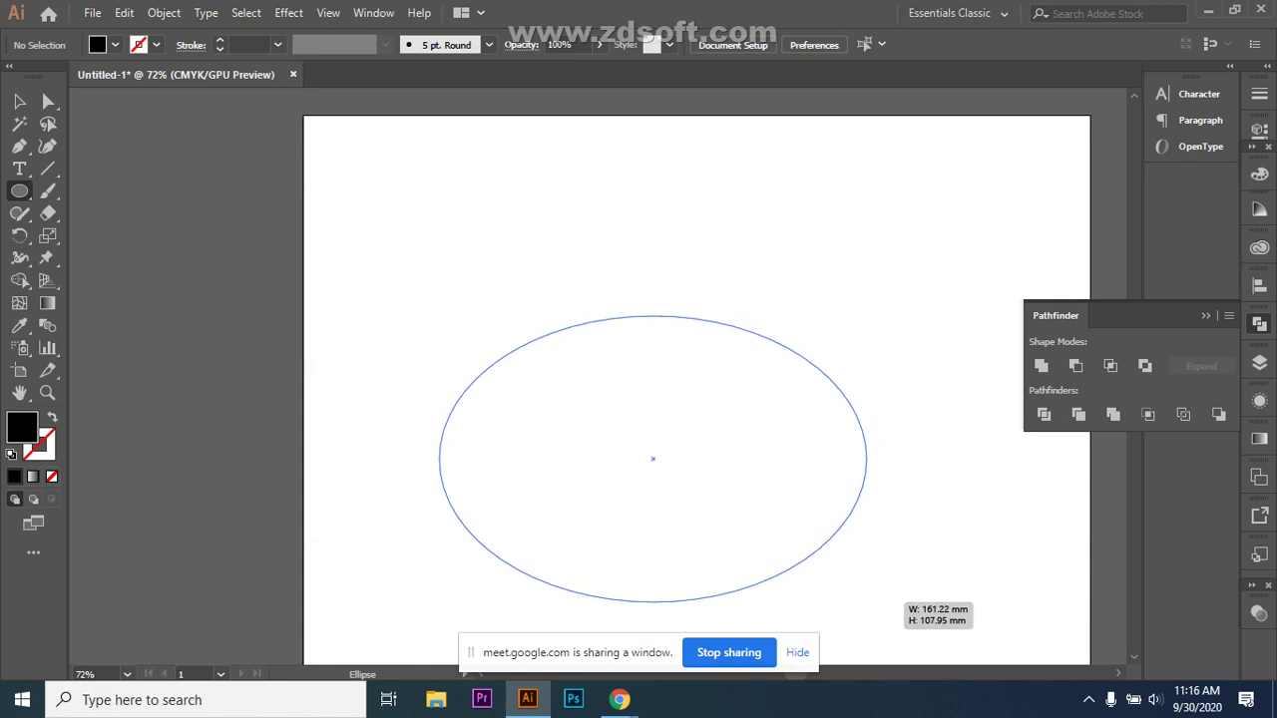
{"action": "left_click_drag", "start_coordinate": [866, 603], "coordinate": [867, 602]}
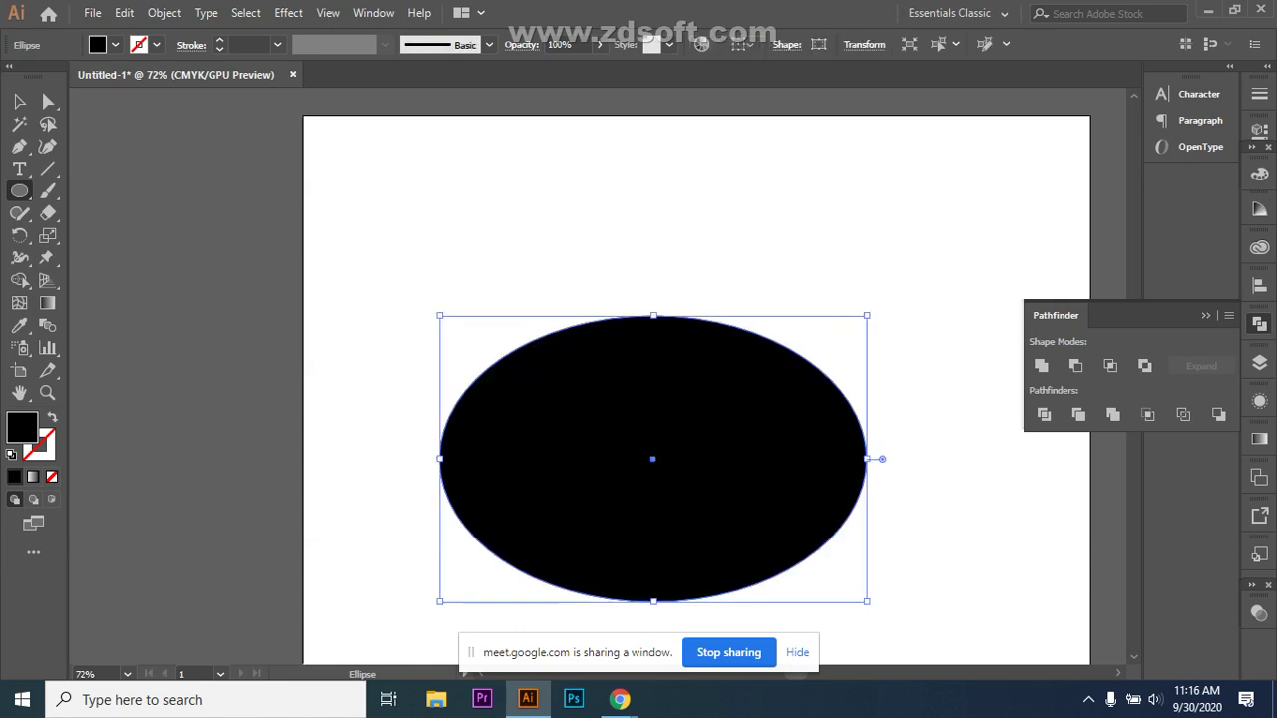
{"action": "key", "text": "backslash"}
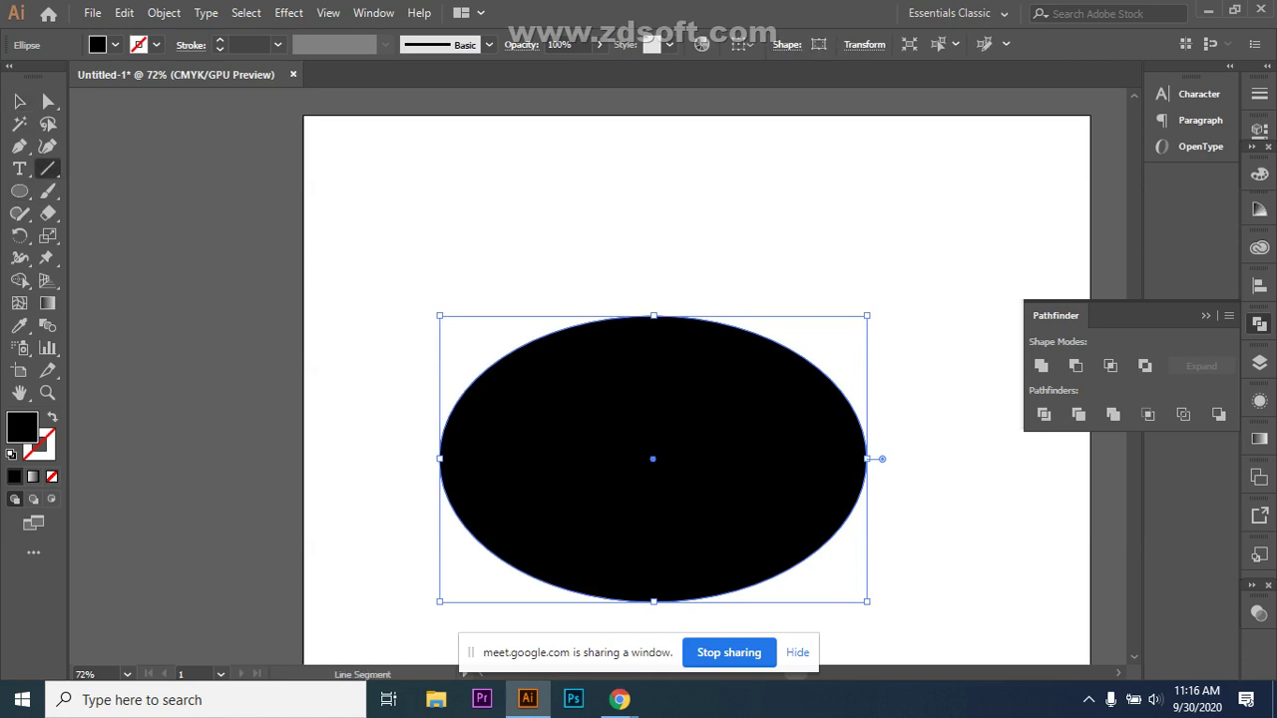
{"action": "left_click_drag", "start_coordinate": [368, 463], "coordinate": [960, 462]}
{"action": "left_click_drag", "start_coordinate": [654, 215], "coordinate": [641, 438]}
{"action": "key", "text": "ctrl+z"}
{"action": "key", "text": "ctrl+z"}
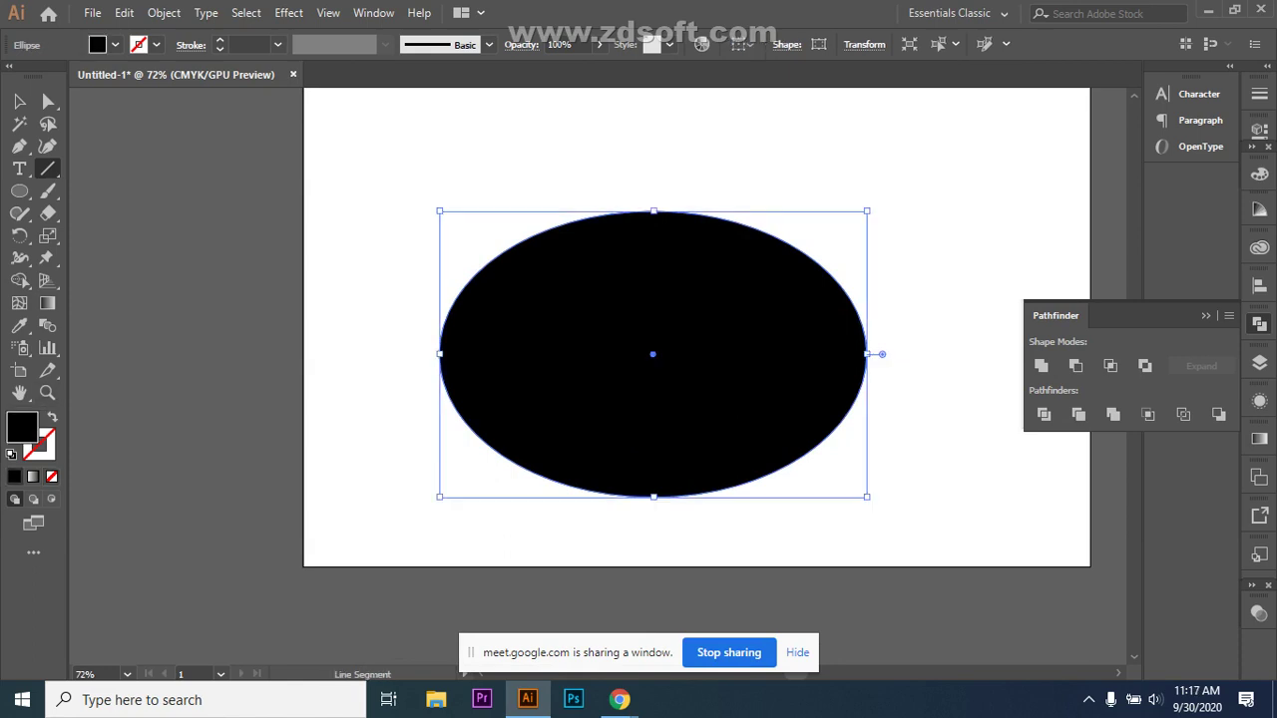
- Swap the ellipse's fill and stroke and set its stroke color to pink-red EF1A52
{"action": "key", "text": "shift+x"}
{"action": "left_click", "coordinate": [40, 445]}
{"action": "double_click", "coordinate": [40, 445]}
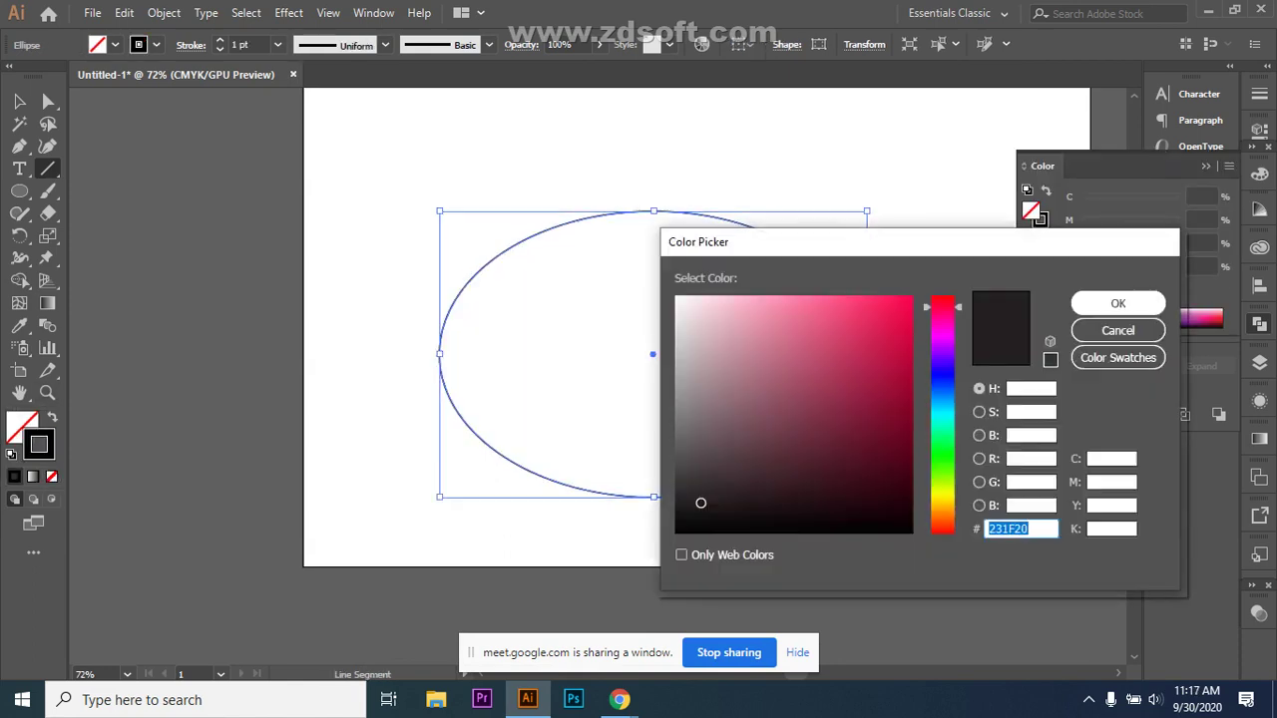
{"action": "type", "text": "EF1A52"}
{"action": "key", "text": "Return"}
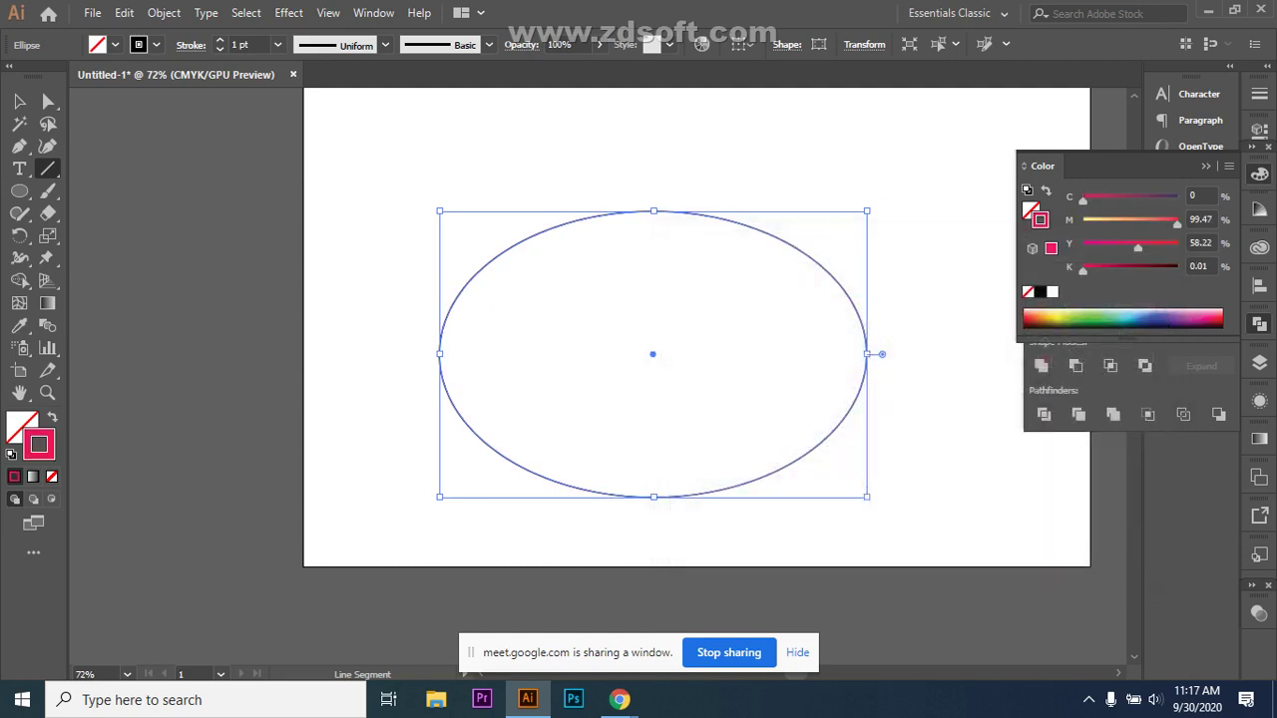
{"action": "key", "text": "v"}
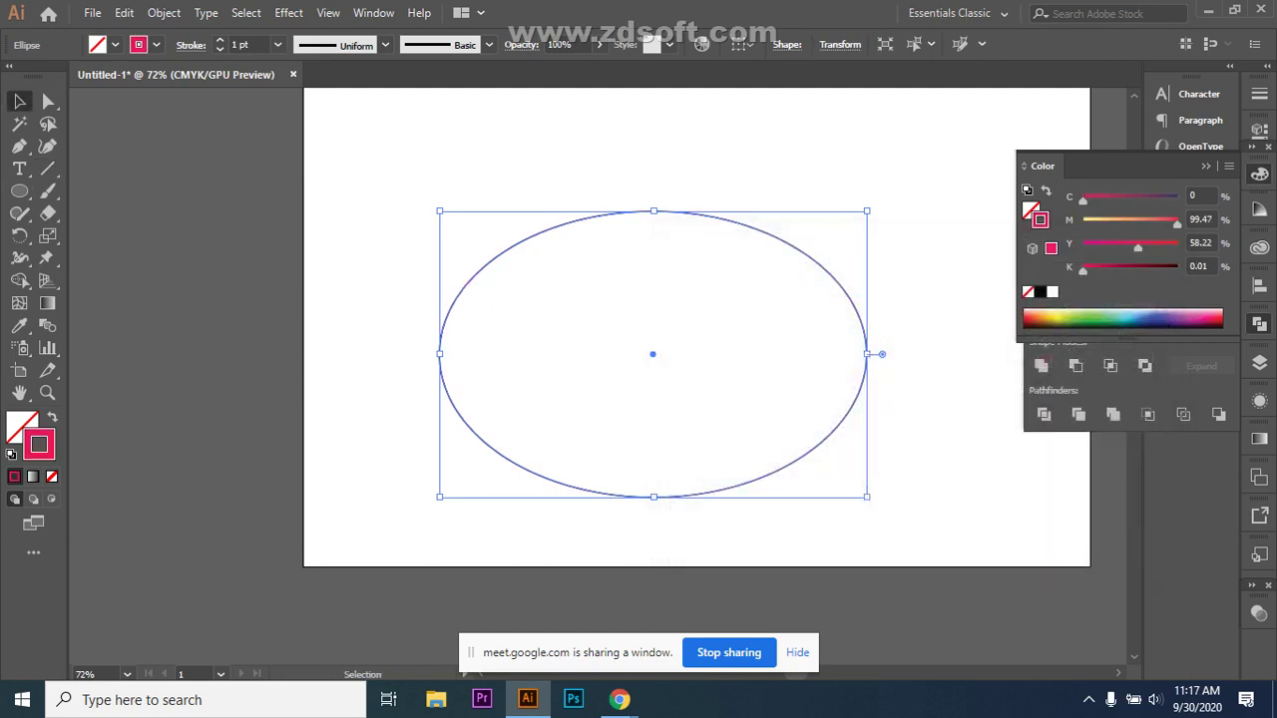
- Fill the ellipse with a near-black color and deselect it
{"action": "double_click", "coordinate": [22, 427]}
{"action": "left_click", "coordinate": [889, 516]}
{"action": "left_click", "coordinate": [1118, 304]}
{"action": "key", "text": "ctrl+shift+a"}
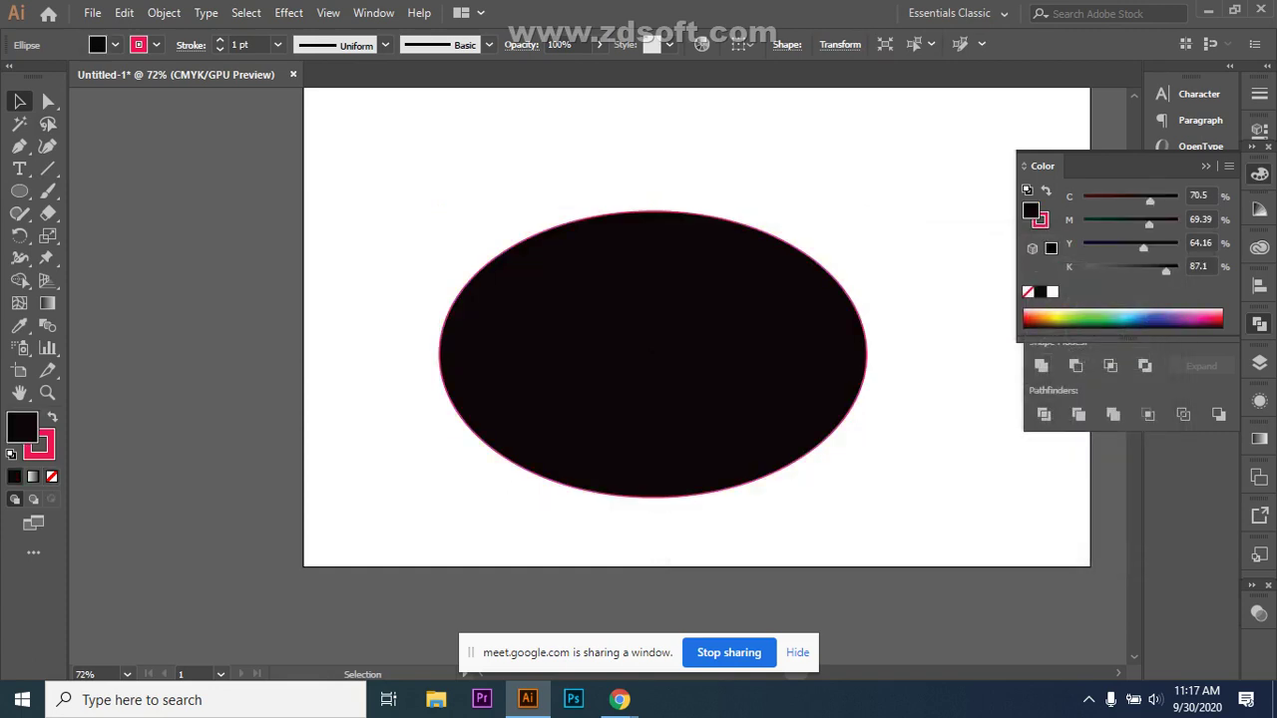
- Draw a vertical and a horizontal line with the Line Segment tool, crossing near the ellipse's center and extending past its edges
{"action": "left_click", "coordinate": [47, 168]}
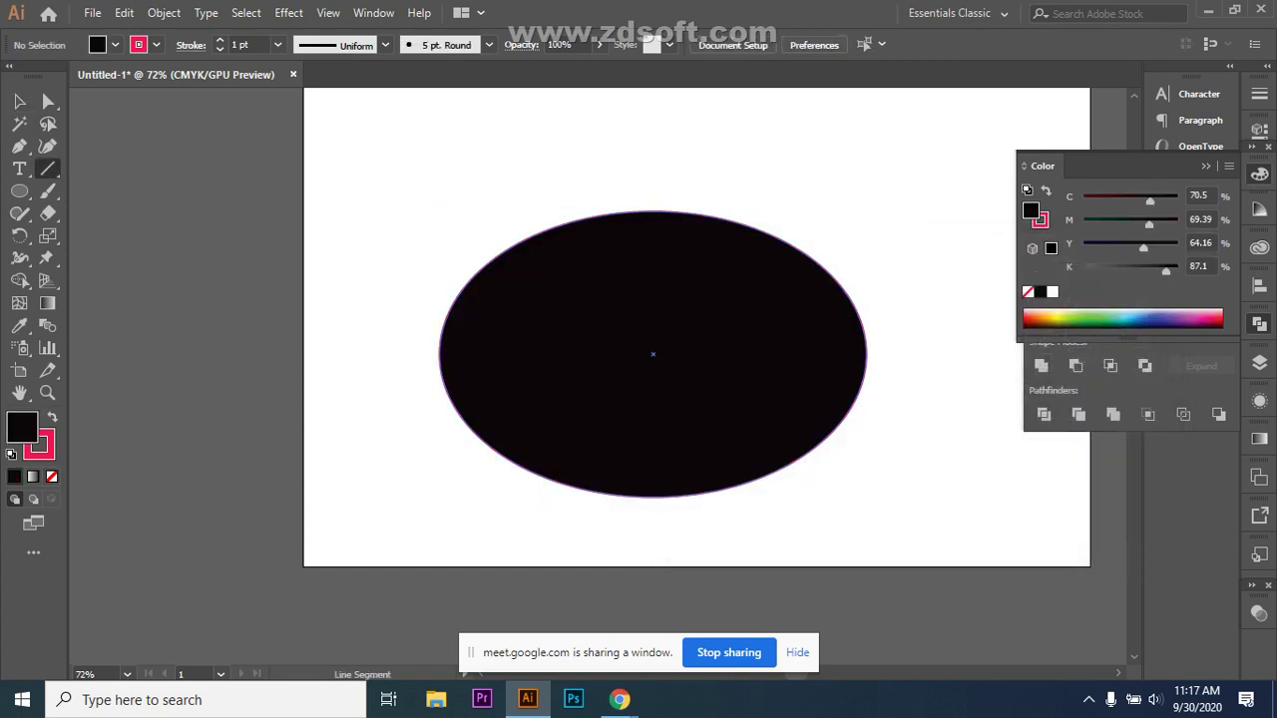
{"action": "left_click_drag", "start_coordinate": [633, 147], "coordinate": [648, 510]}
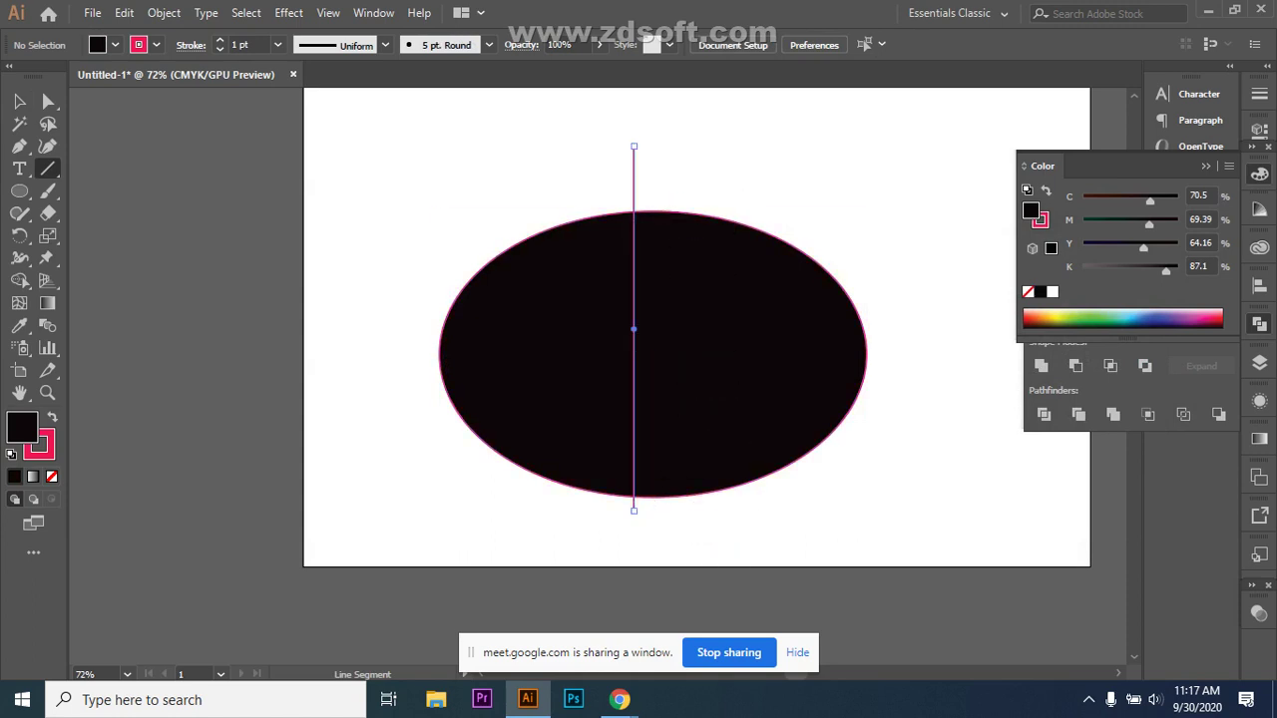
{"action": "key", "text": "slash"}
{"action": "left_click_drag", "start_coordinate": [377, 346], "coordinate": [930, 346]}
{"action": "left_click_drag", "start_coordinate": [439, 188], "coordinate": [827, 478]}
{"action": "key", "text": "ctrl+z"}
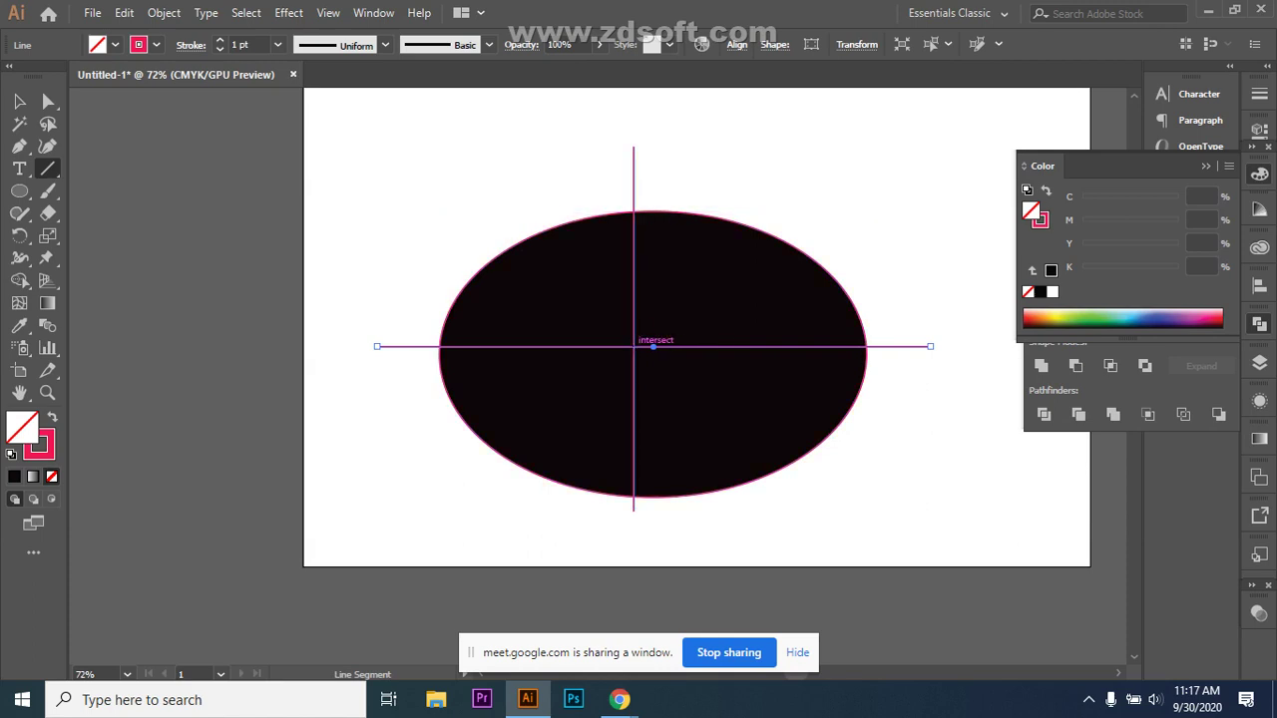
- Draw a 45-degree diagonal line descending rightward across the ellipse and nudge it left onto the crossing of the two lines
{"action": "left_click_drag", "start_coordinate": [506, 188], "coordinate": [823, 505]}
{"action": "key", "text": "Left"}
{"action": "key", "text": "Left"}
{"action": "key", "text": "Left"}
{"action": "key", "text": "Left"}
{"action": "key", "text": "Left"}
{"action": "key", "text": "Left"}
{"action": "key", "text": "Left"}
{"action": "key", "text": "Left"}
{"action": "key", "text": "Left"}
{"action": "key", "text": "Left"}
{"action": "key", "text": "Left"}
{"action": "key", "text": "Left"}
{"action": "key", "text": "Left"}
{"action": "key", "text": "Left"}
{"action": "key", "text": "Left"}
{"action": "key", "text": "Left"}
{"action": "key", "text": "Left"}
{"action": "key", "text": "Left"}
{"action": "key", "text": "Left"}
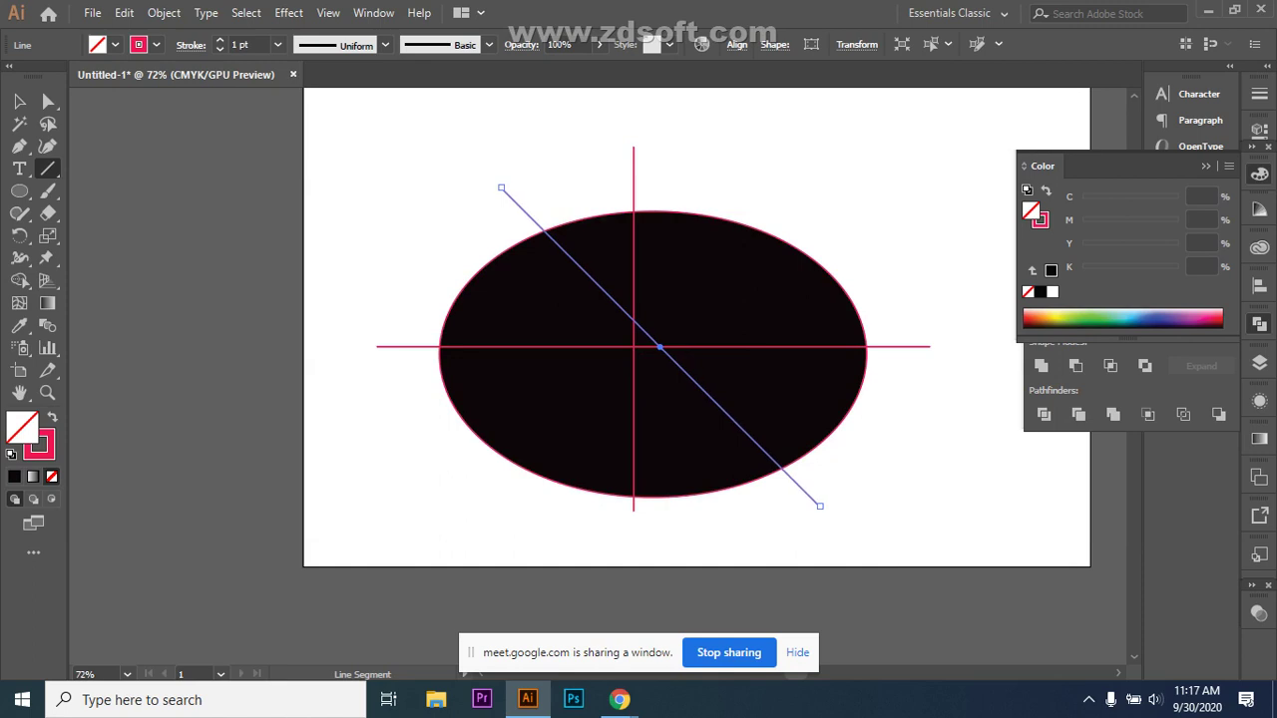
{"action": "key", "text": "Left"}
{"action": "key", "text": "Left"}
{"action": "key", "text": "Left"}
{"action": "key", "text": "Left"}
{"action": "key", "text": "Left"}
{"action": "key", "text": "Left"}
{"action": "key", "text": "Left"}
{"action": "key", "text": "Left"}
{"action": "key", "text": "Left"}
{"action": "key", "text": "Left"}
{"action": "key", "text": "Left"}
{"action": "key", "text": "Left"}
{"action": "key", "text": "Left"}
{"action": "key", "text": "Left"}
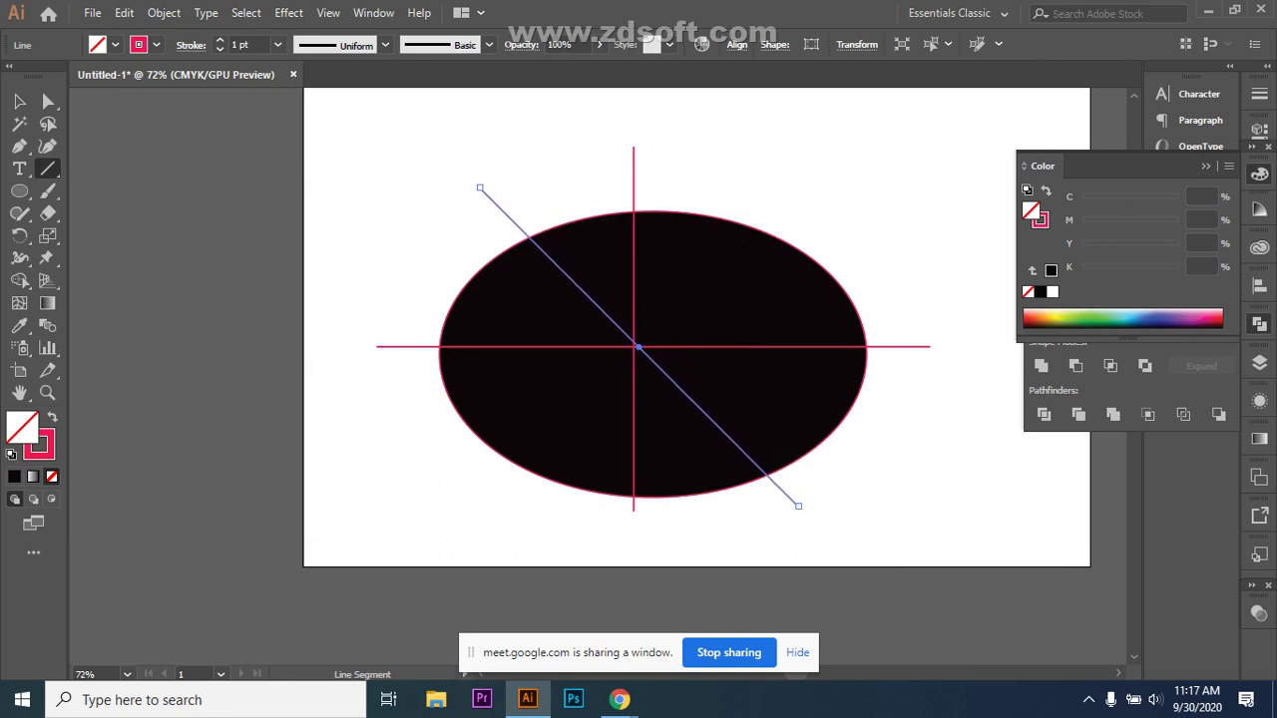
{"action": "key", "text": "Left"}
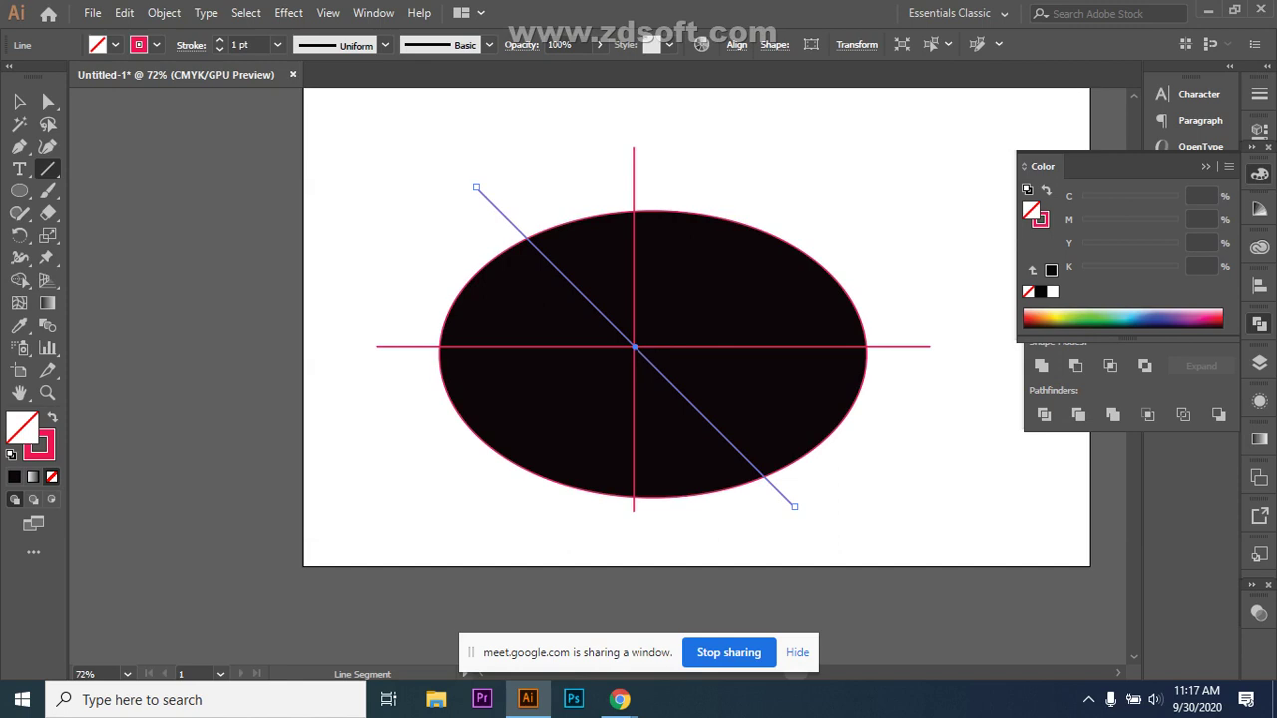
- Draw a second 45-degree diagonal rising rightward across the ellipse and nudge it right until it passes through the same crossing
{"action": "left_click_drag", "start_coordinate": [481, 470], "coordinate": [866, 205]}
{"action": "key", "text": "Right"}
{"action": "key", "text": "Right"}
{"action": "key", "text": "Right"}
{"action": "key", "text": "Right"}
{"action": "key", "text": "Right"}
{"action": "key", "text": "Right"}
{"action": "key", "text": "Right"}
{"action": "key", "text": "Right"}
{"action": "key", "text": "Right"}
{"action": "key", "text": "Right"}
{"action": "key", "text": "Right"}
{"action": "key", "text": "Right"}
{"action": "key", "text": "Right"}
{"action": "key", "text": "Right"}
{"action": "key", "text": "Right"}
{"action": "key", "text": "Right"}
{"action": "key", "text": "Right"}
{"action": "key", "text": "Right"}
{"action": "key", "text": "Right"}
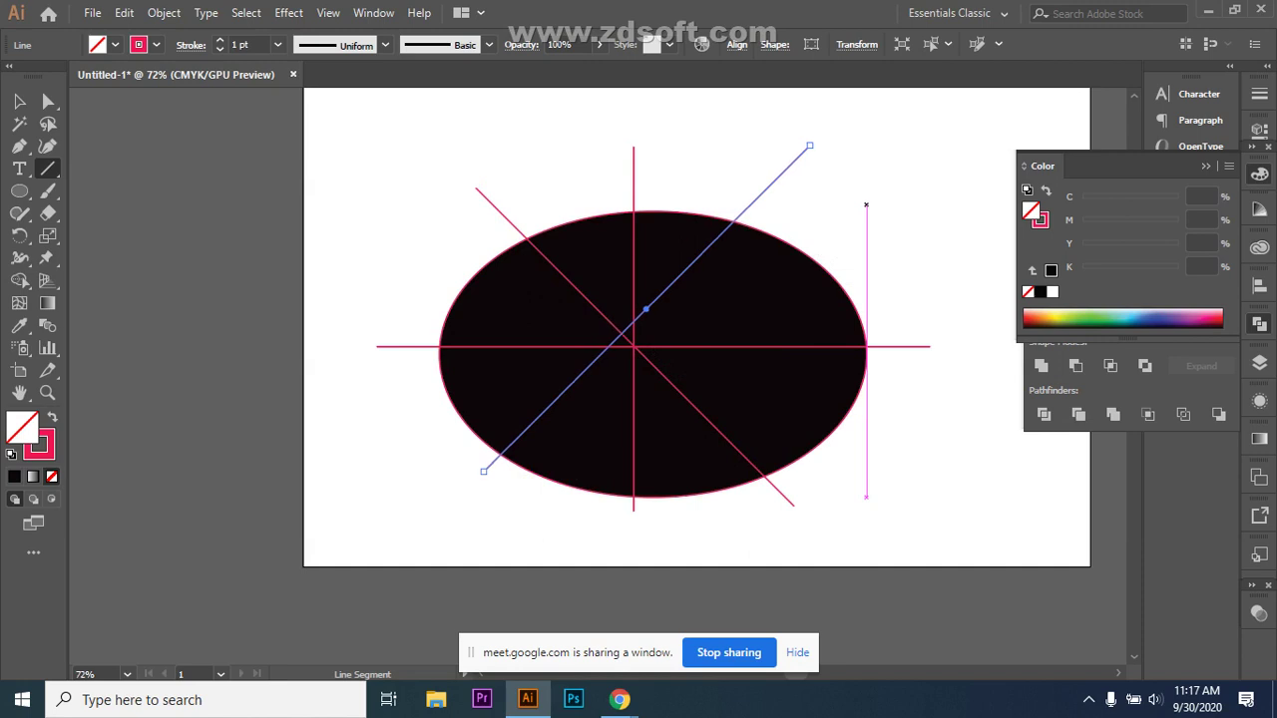
{"action": "key", "text": "Right"}
{"action": "key", "text": "Right"}
{"action": "key", "text": "Right"}
{"action": "key", "text": "Right"}
{"action": "key", "text": "Right"}
{"action": "key", "text": "Right"}
{"action": "key", "text": "Right"}
{"action": "key", "text": "Right"}
{"action": "key", "text": "Right"}
{"action": "key", "text": "Right"}
{"action": "key", "text": "Right"}
{"action": "key", "text": "Right"}
{"action": "key", "text": "Right"}
{"action": "key", "text": "Right"}
{"action": "key", "text": "Right"}
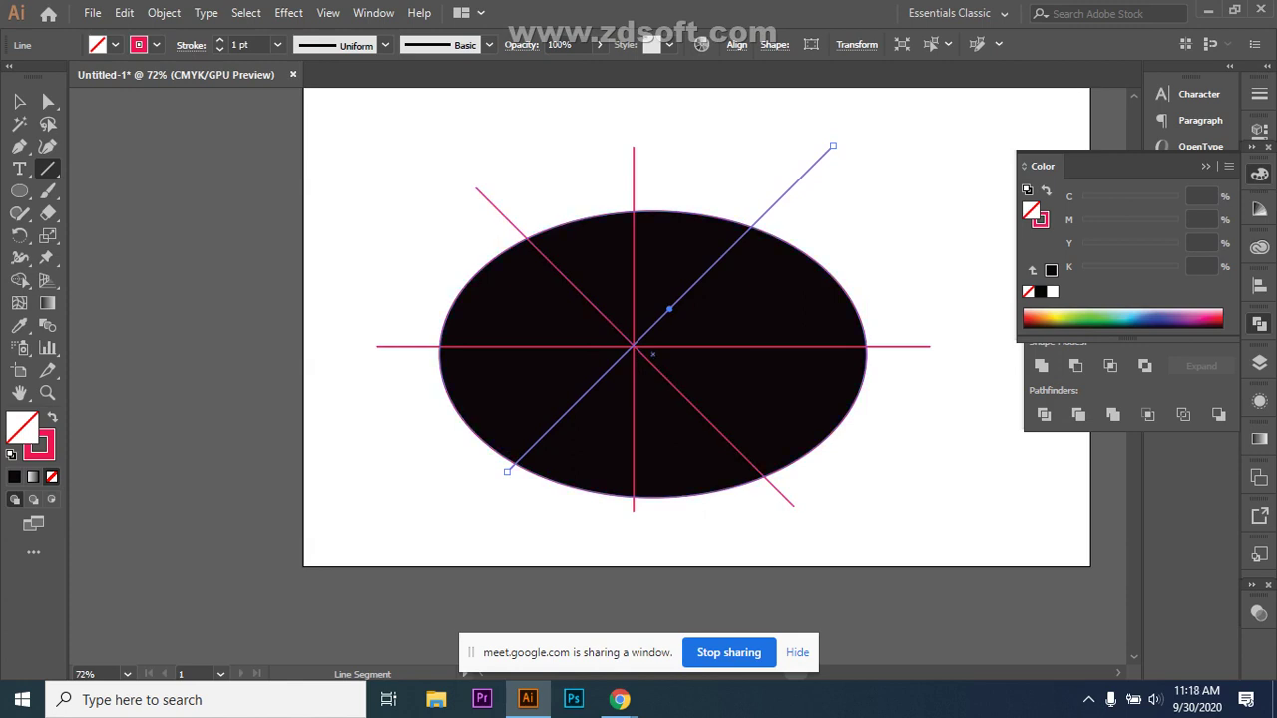
- Align the ellipse and all lines by their horizontal centers, and move the rising diagonal back through the common crossing
{"action": "key", "text": "v"}
{"action": "key", "text": "ctrl+a"}
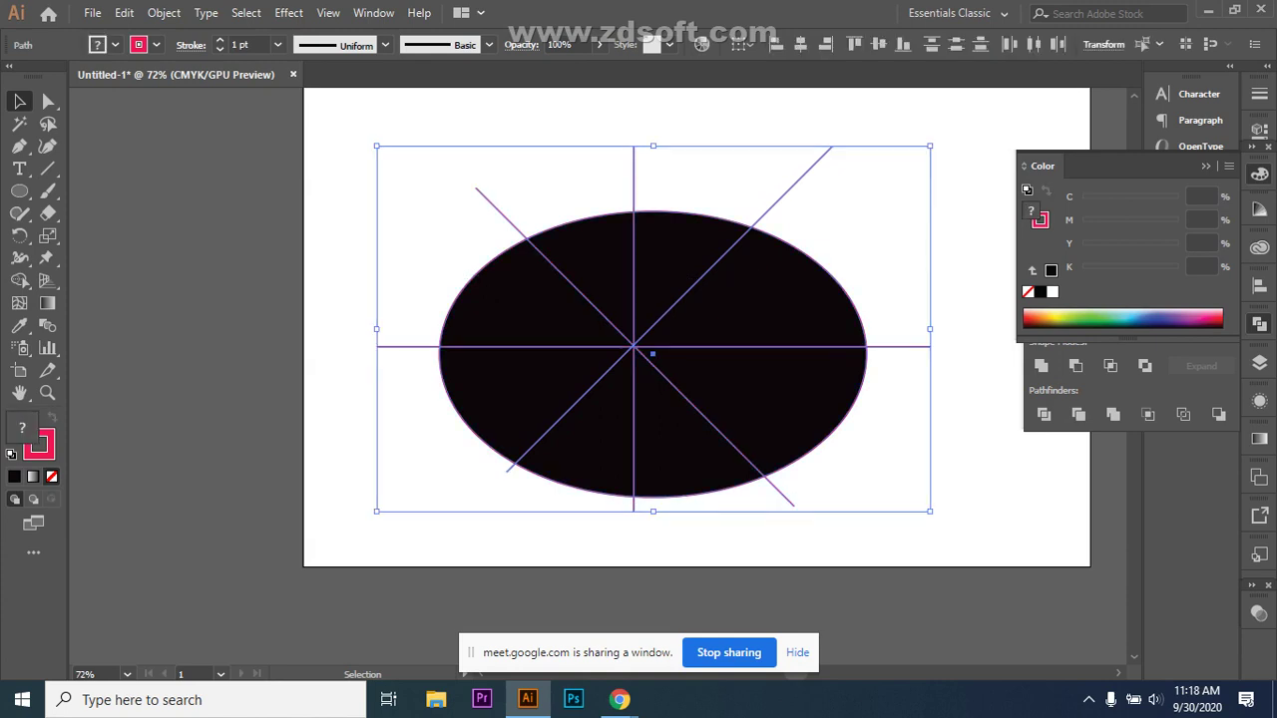
{"action": "left_click", "coordinate": [800, 44]}
{"action": "key", "text": "ctrl+shift+a"}
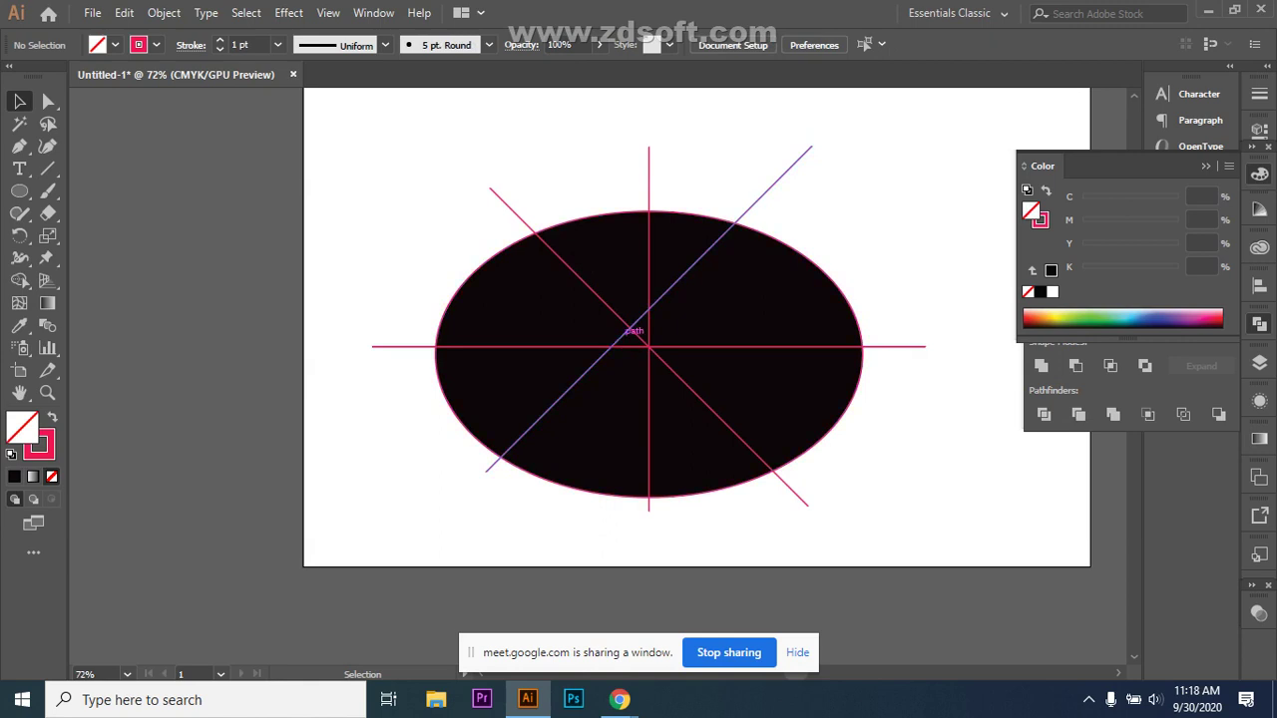
{"action": "left_click_drag", "start_coordinate": [635, 330], "coordinate": [669, 329]}
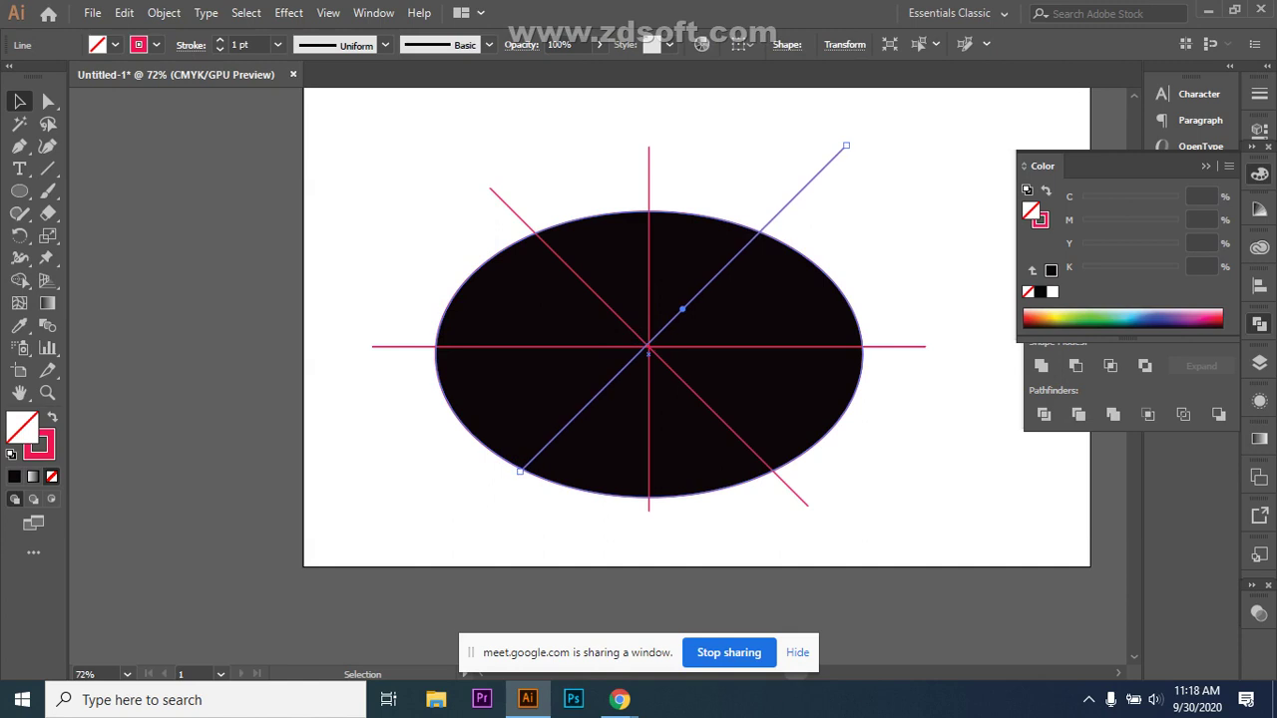
{"action": "key", "text": "ctrl+shift+a"}
- Select the ellipse and lines and remove four alternate wedges with the Shape Builder tool, leaving a fan shape
{"action": "left_click_drag", "start_coordinate": [352, 199], "coordinate": [934, 514]}
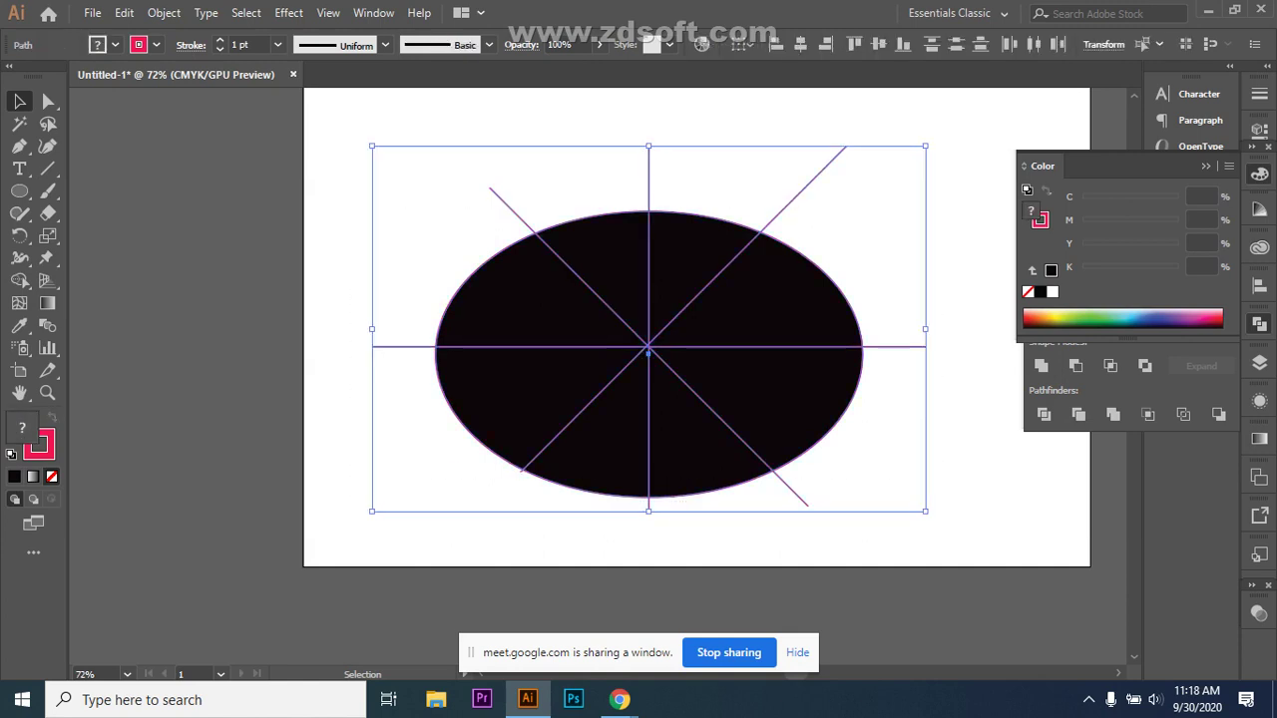
{"action": "left_click", "coordinate": [19, 280]}
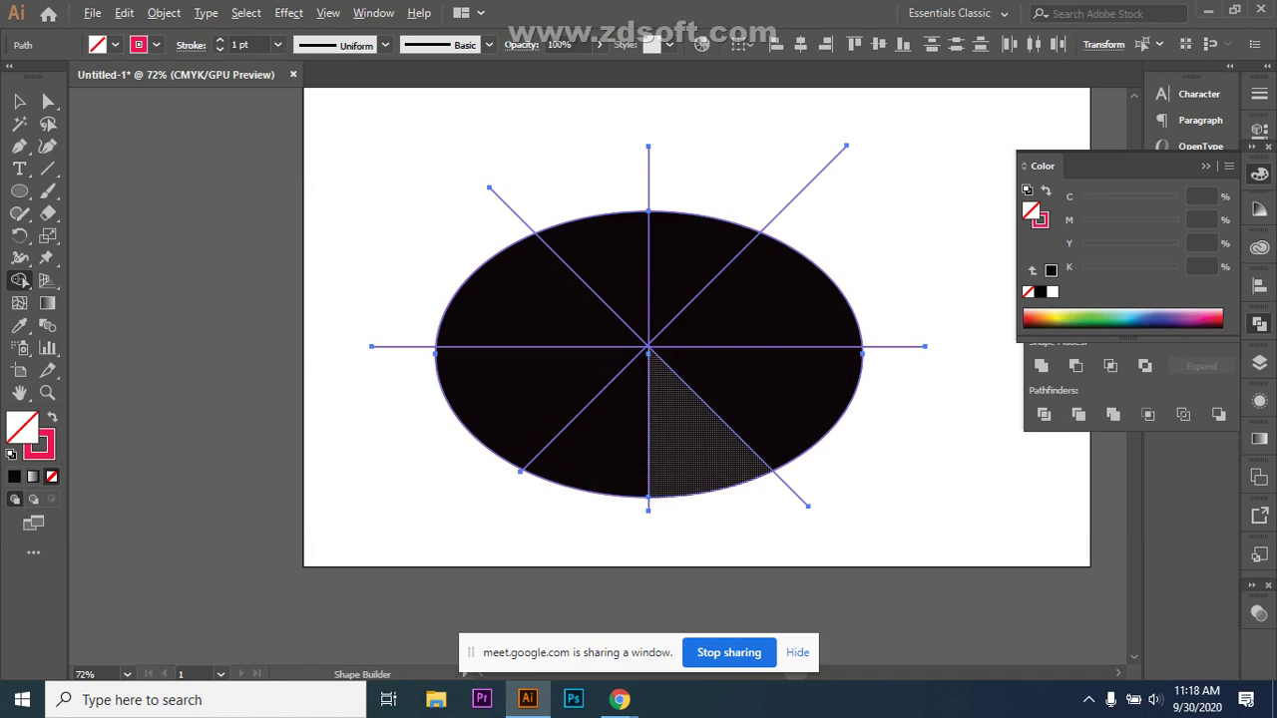
{"action": "left_click", "coordinate": [690, 434], "text": "alt"}
{"action": "left_click", "coordinate": [519, 399], "text": "alt"}
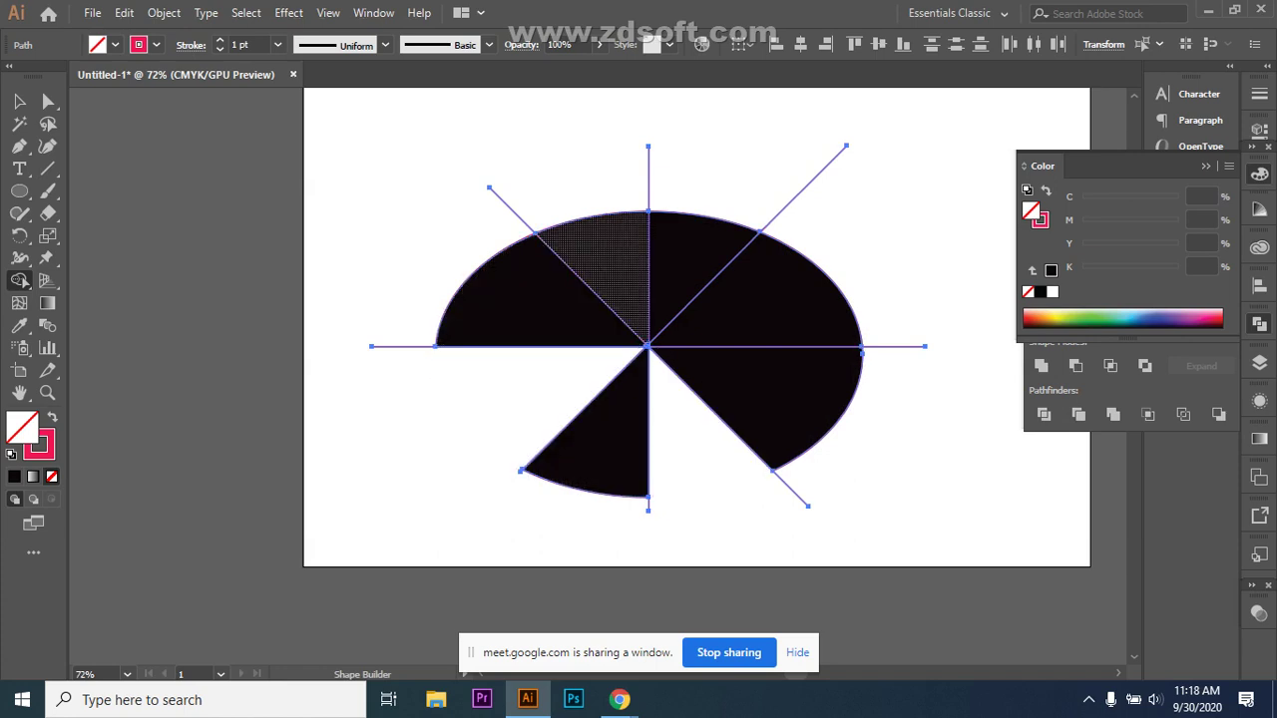
{"action": "left_click", "coordinate": [608, 270], "text": "alt"}
{"action": "left_click", "coordinate": [778, 299], "text": "alt"}
- Delete the leftover straight lines around the wedges and clear the remaining wedges from the artboard
{"action": "key", "text": "v"}
{"action": "key", "text": "ctrl+a"}
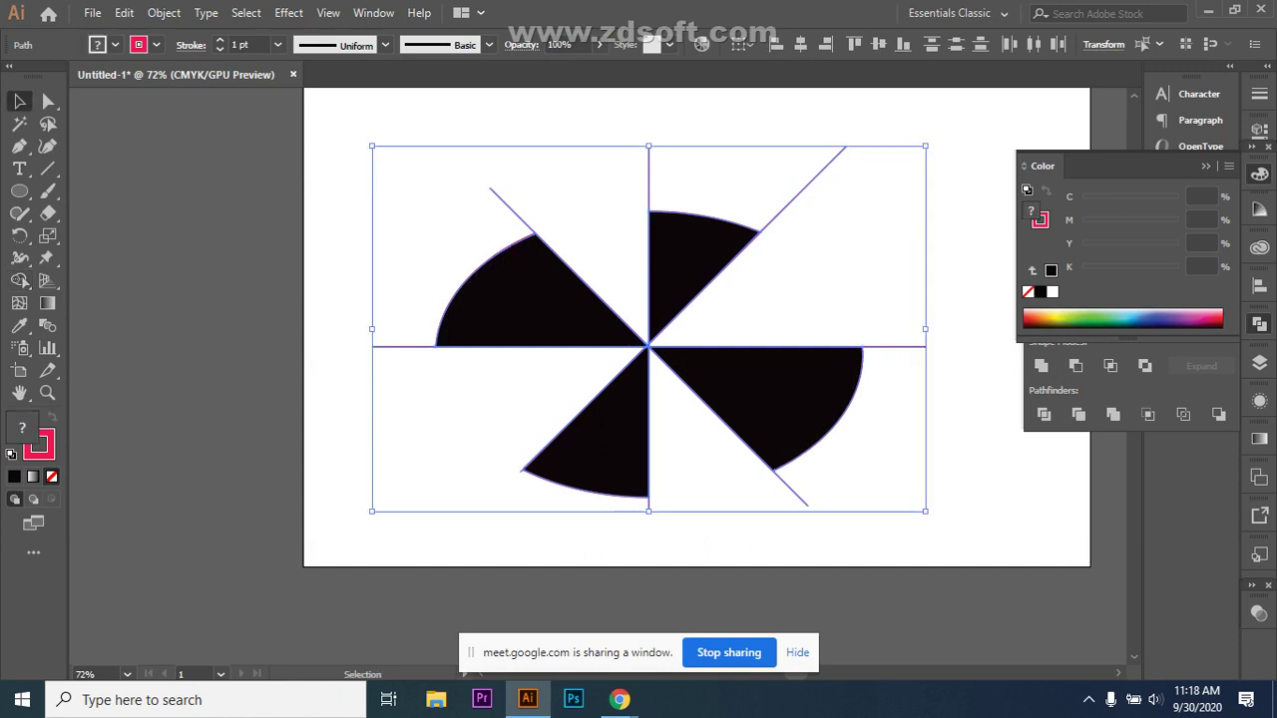
{"action": "key", "text": "ctrl+shift+a"}
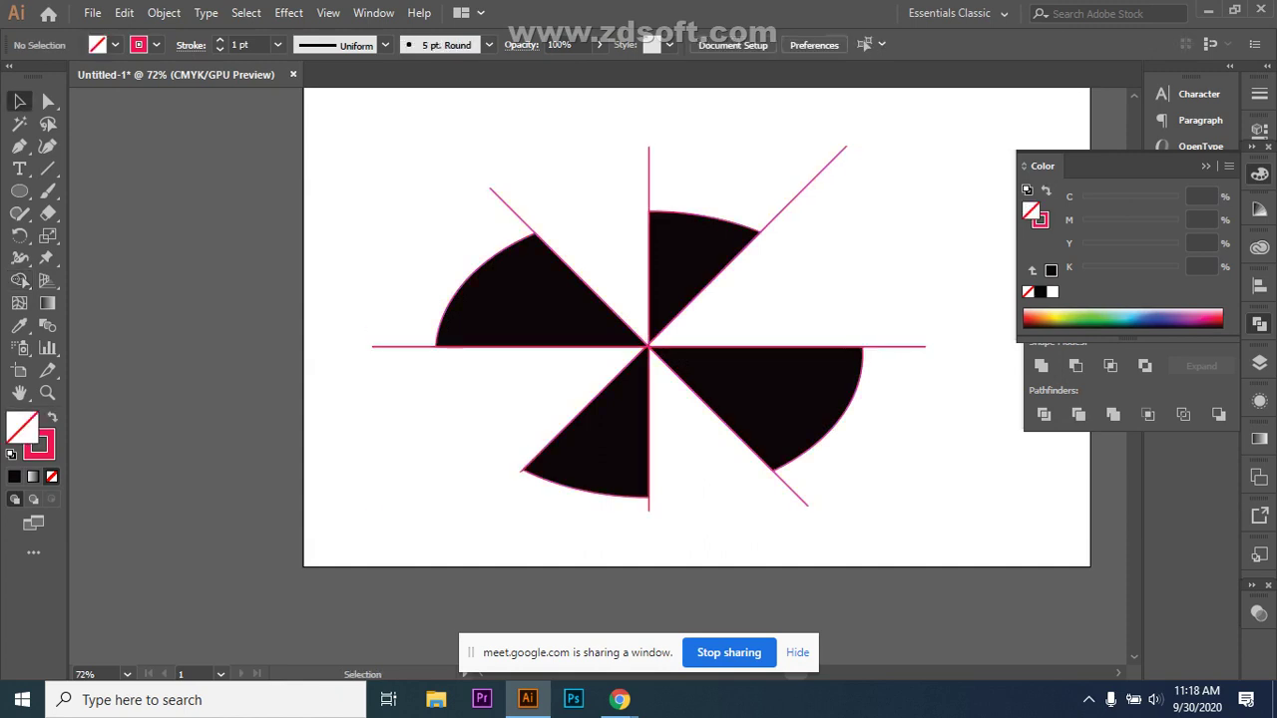
{"action": "left_click", "coordinate": [816, 174]}
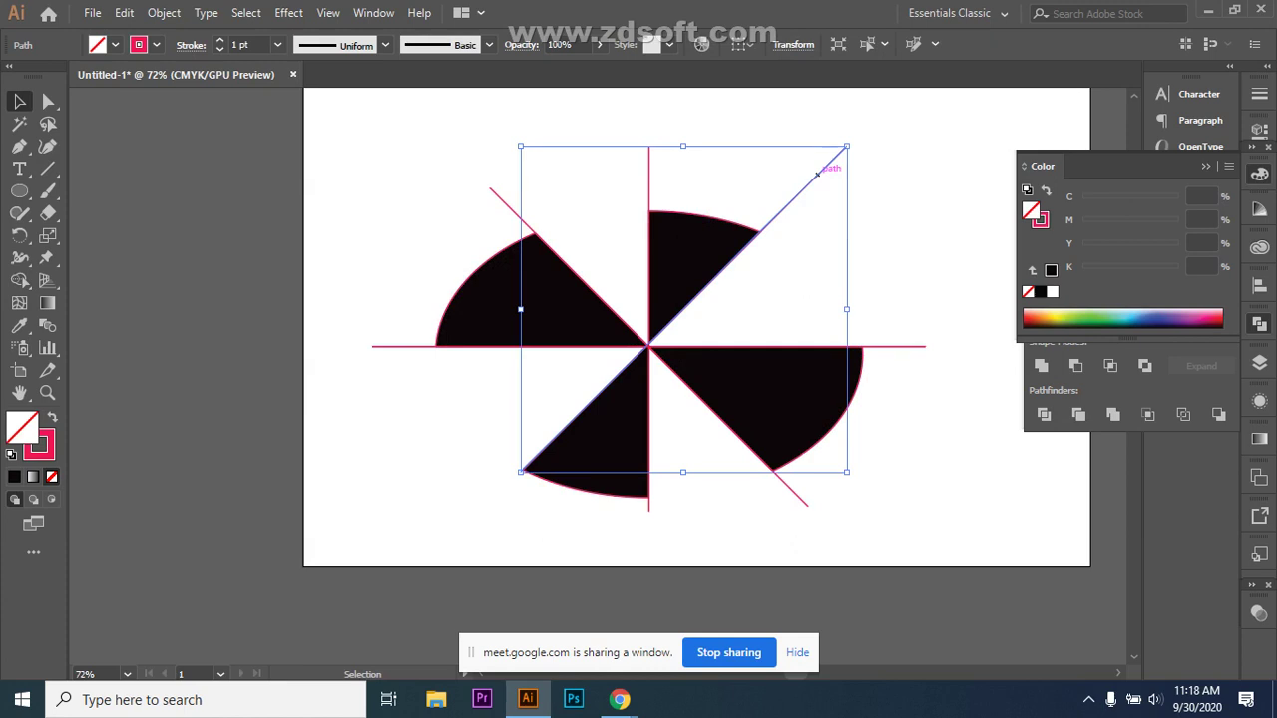
{"action": "key", "text": "Delete"}
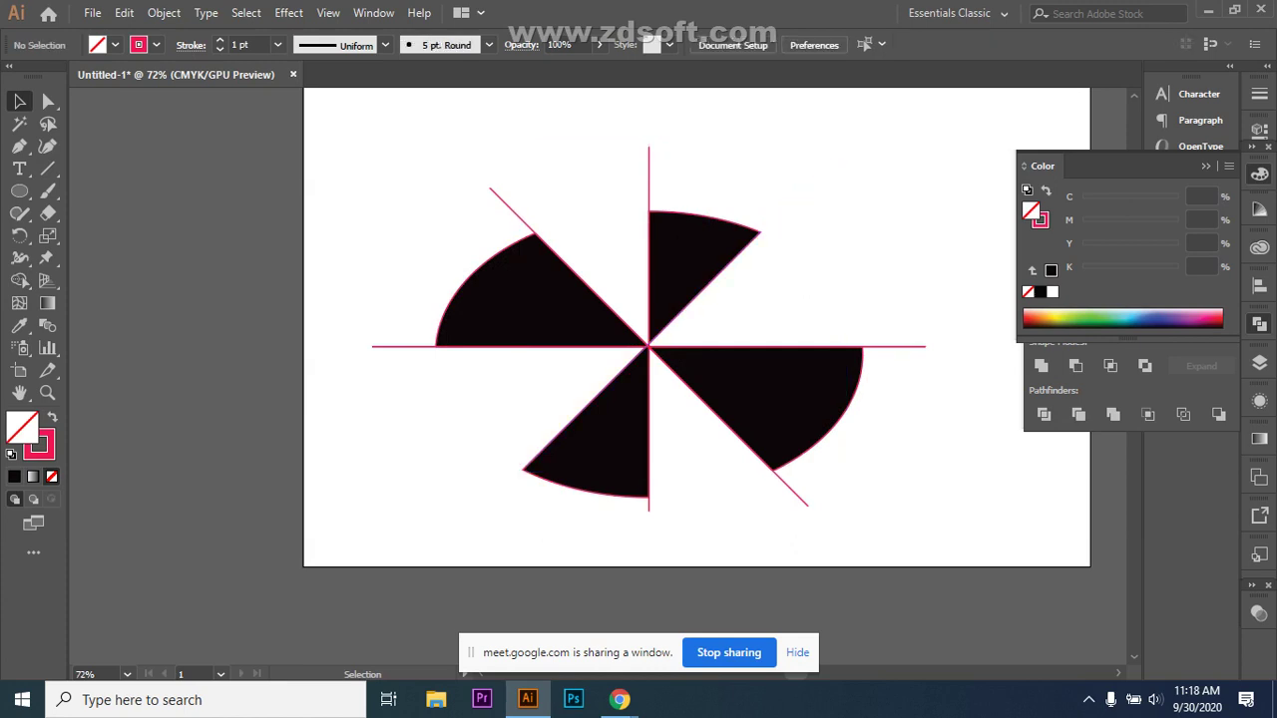
{"action": "left_click", "coordinate": [503, 197]}
{"action": "key", "text": "Delete"}
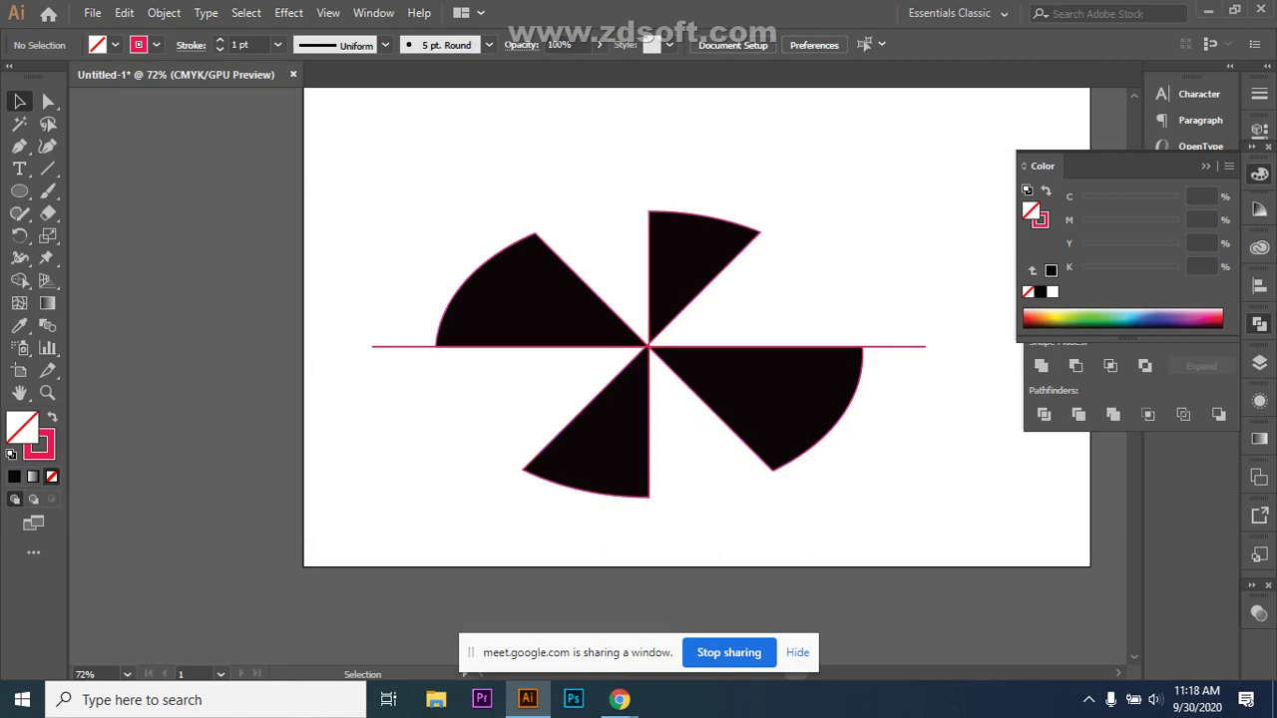
{"action": "left_click", "coordinate": [388, 346]}
{"action": "key", "text": "Delete"}
{"action": "scroll", "coordinate": [625, 320], "scroll_direction": "down", "scroll_amount": 2}
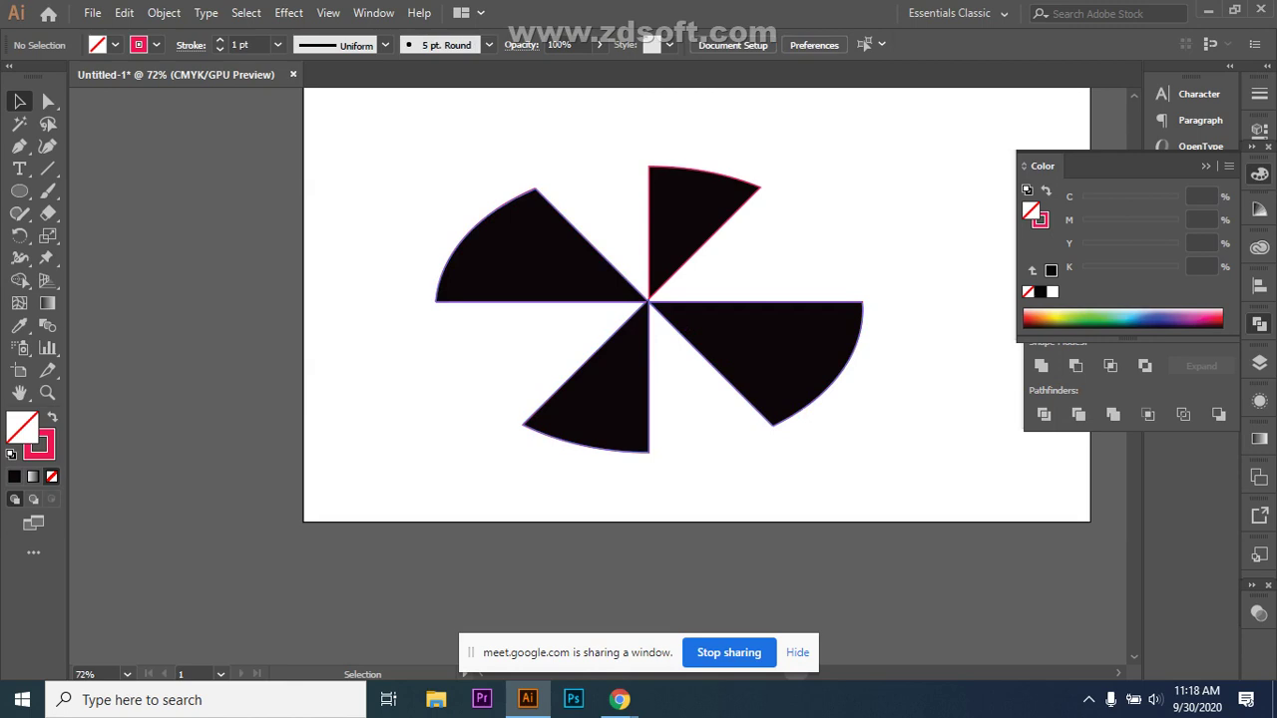
{"action": "key", "text": "ctrl+a"}
{"action": "key", "text": "Delete"}
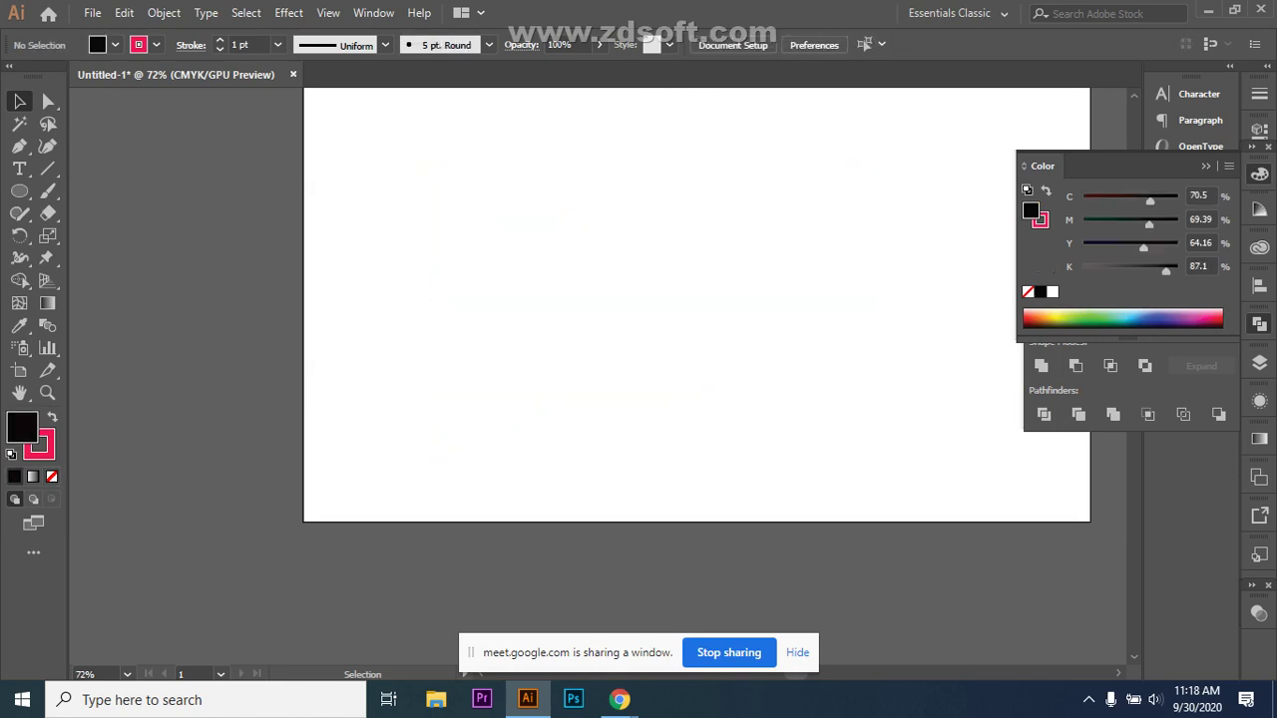
- Draw a black circle and a wide ellipse overlapping it, and move the ellipse over the circle's upper part
{"action": "key", "text": "l"}
{"action": "left_click_drag", "start_coordinate": [547, 257], "coordinate": [833, 401]}
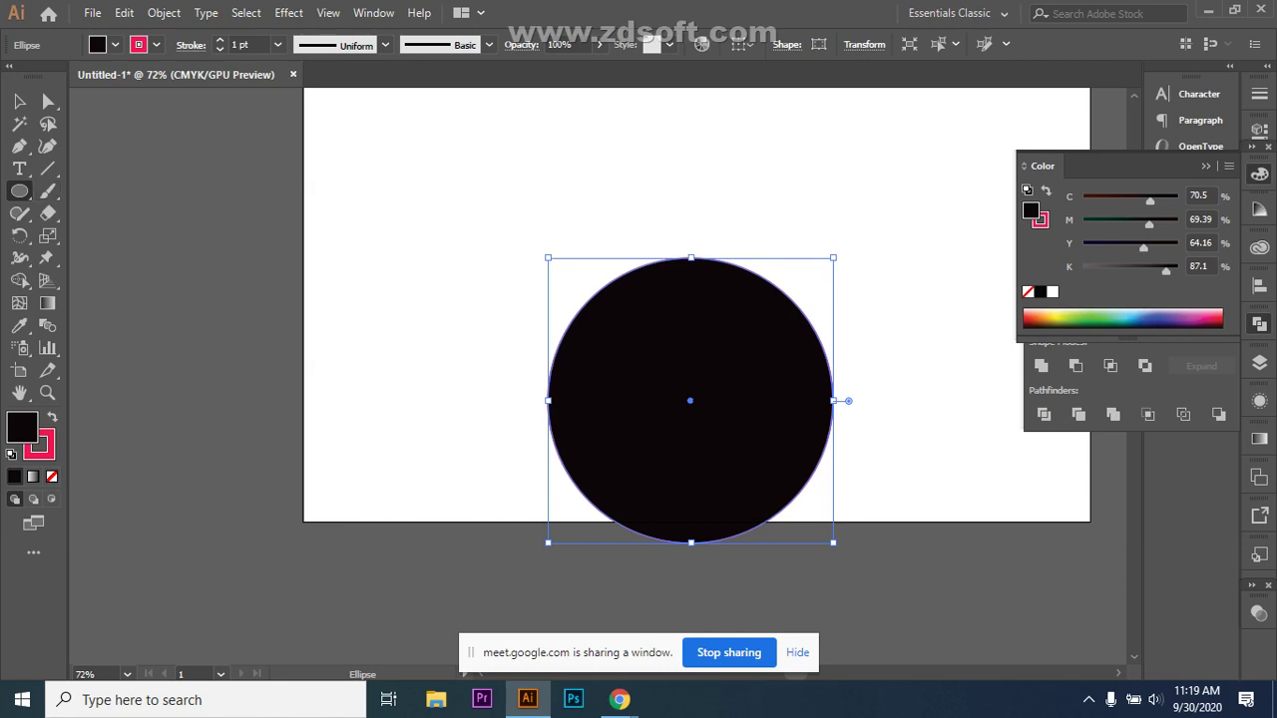
{"action": "left_click_drag", "start_coordinate": [585, 238], "coordinate": [888, 445]}
{"action": "left_click", "coordinate": [19, 101]}
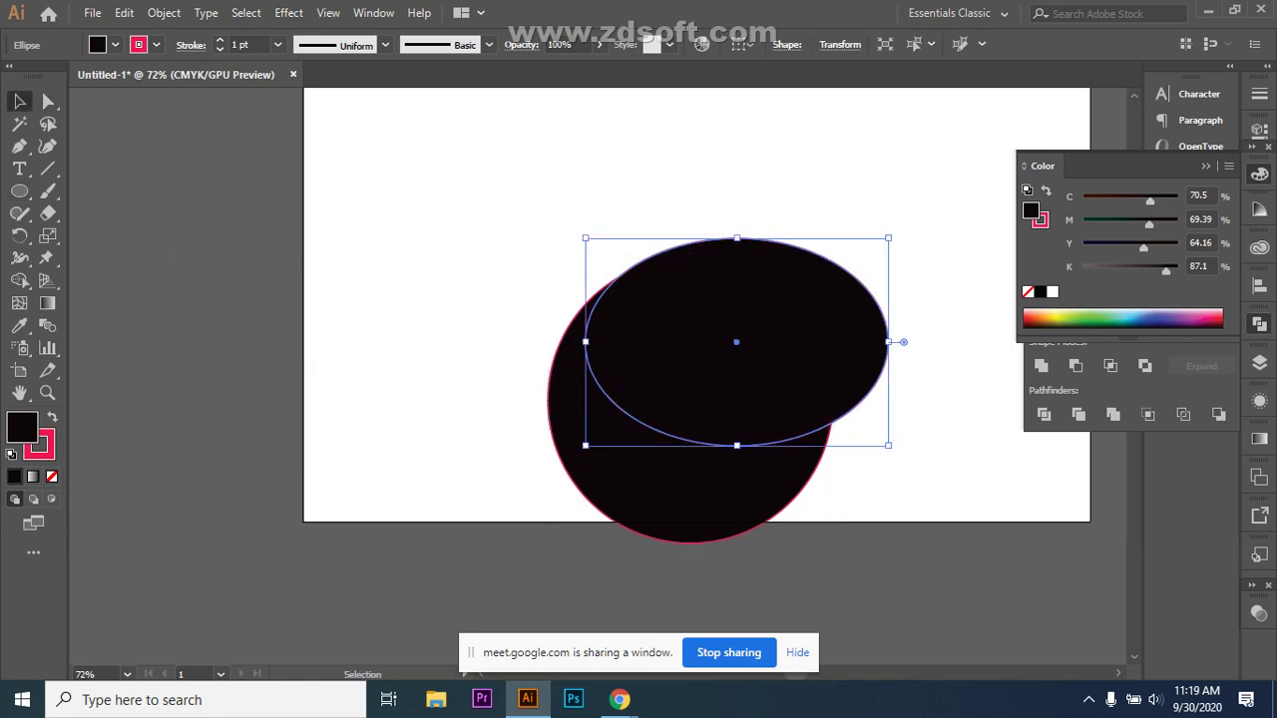
{"action": "left_click_drag", "start_coordinate": [598, 297], "coordinate": [576, 316]}
{"action": "key", "text": "ctrl+shift+a"}
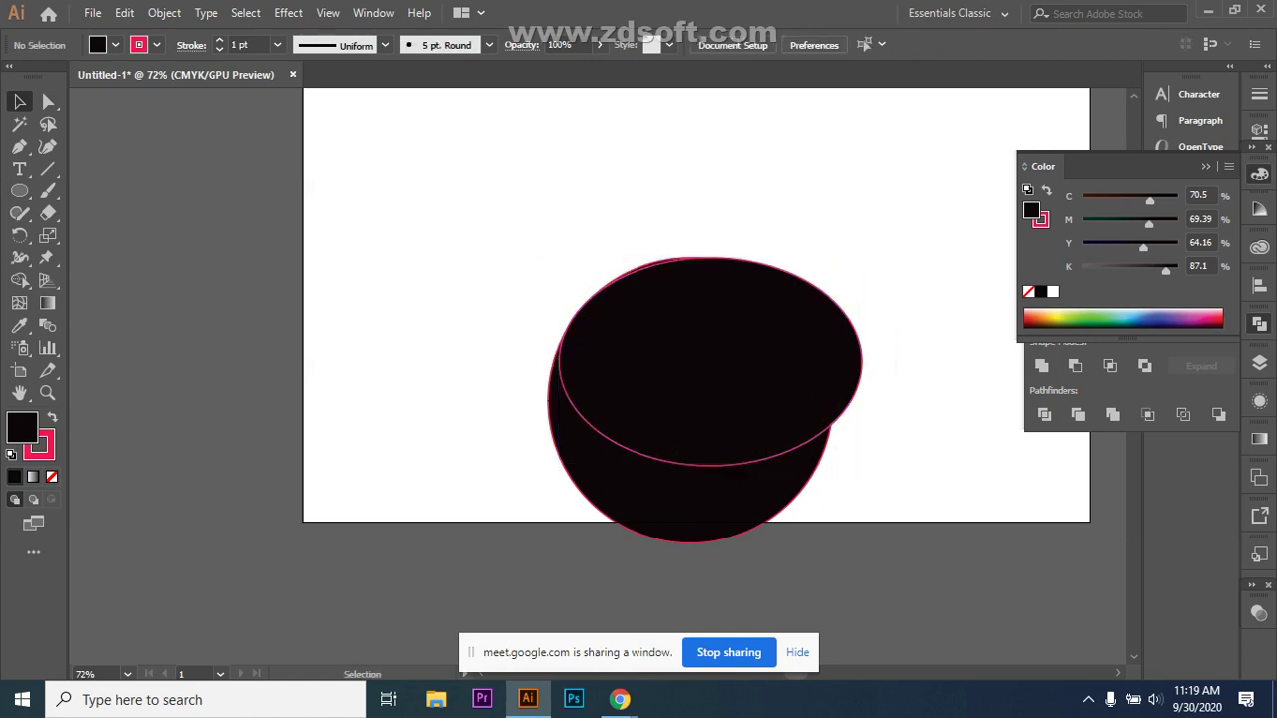
- Enlarge the ellipse slightly and stretch its left side to line up with the circle's left edge
{"action": "scroll", "coordinate": [696, 388], "scroll_direction": "down", "scroll_amount": 1}
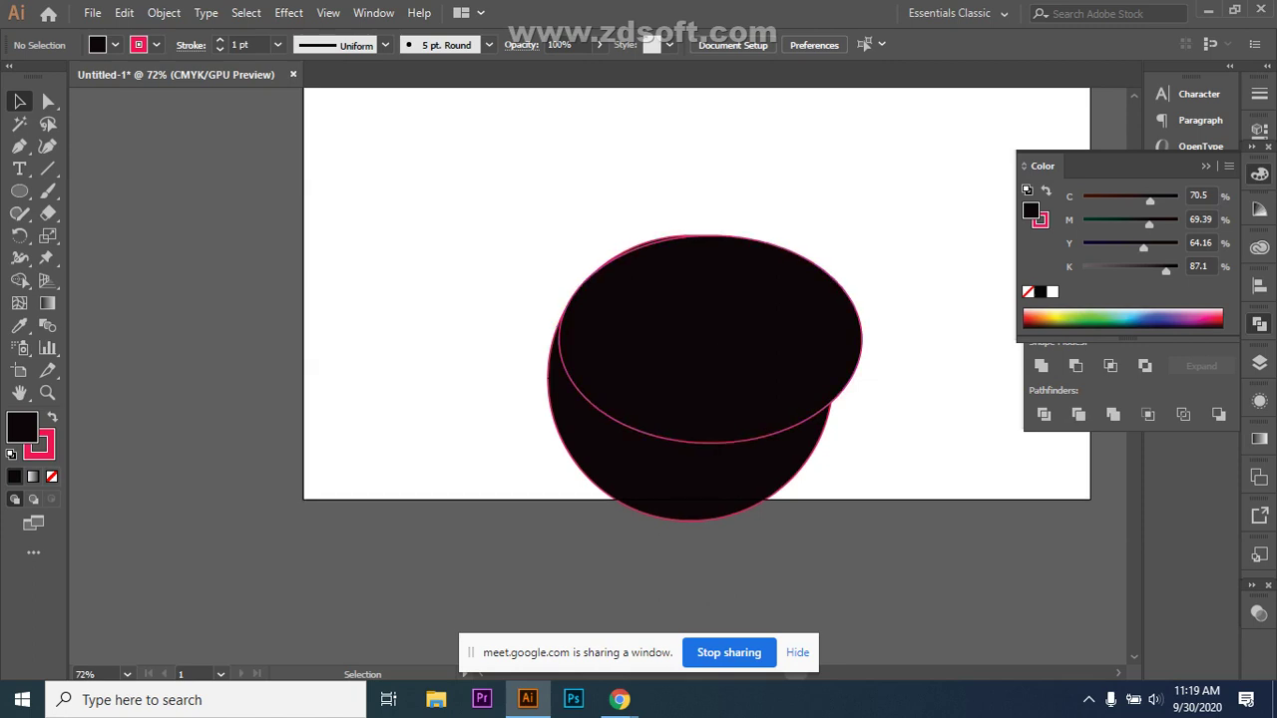
{"action": "scroll", "coordinate": [697, 387], "scroll_direction": "down", "scroll_amount": 1}
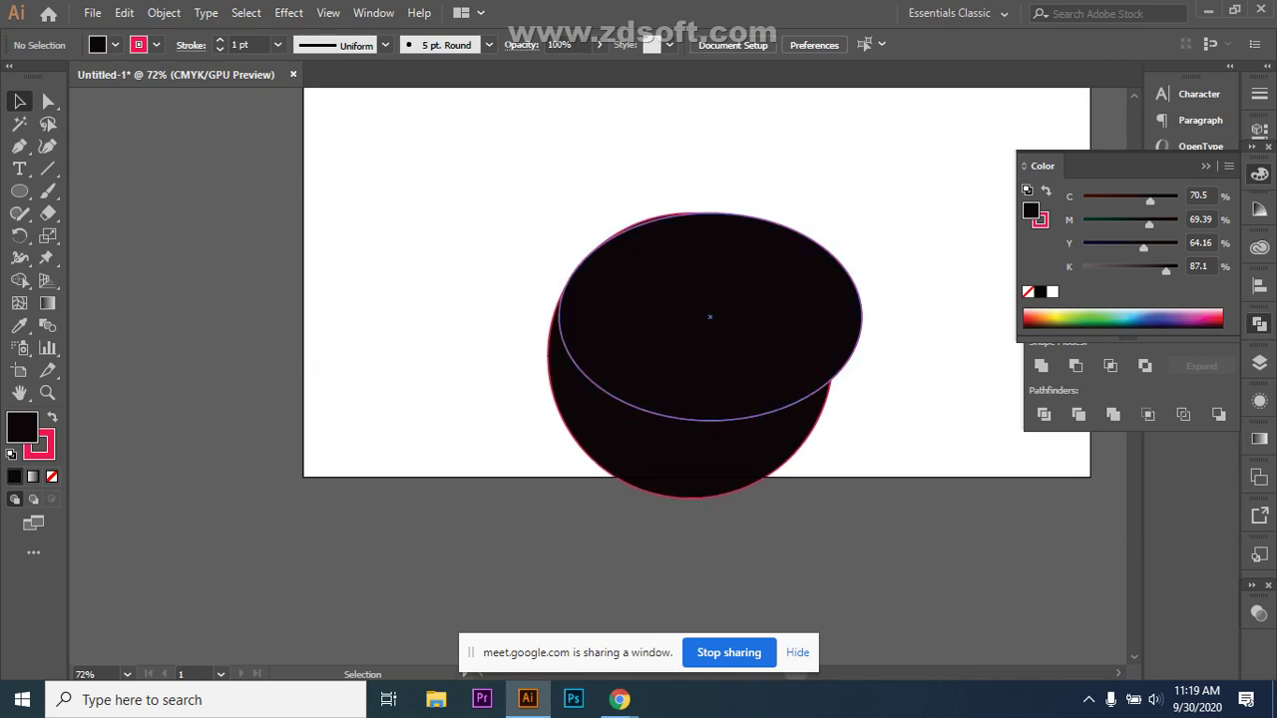
{"action": "left_click", "coordinate": [778, 407]}
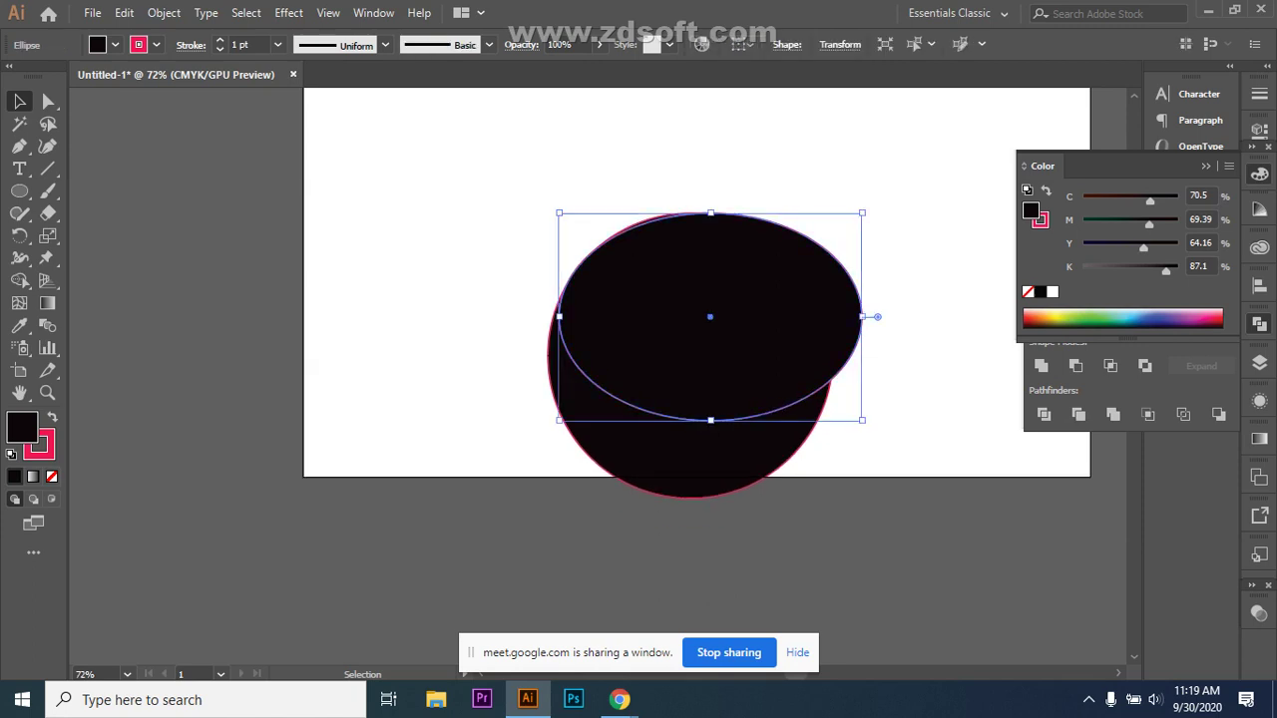
{"action": "left_click_drag", "start_coordinate": [862, 420], "coordinate": [868, 429]}
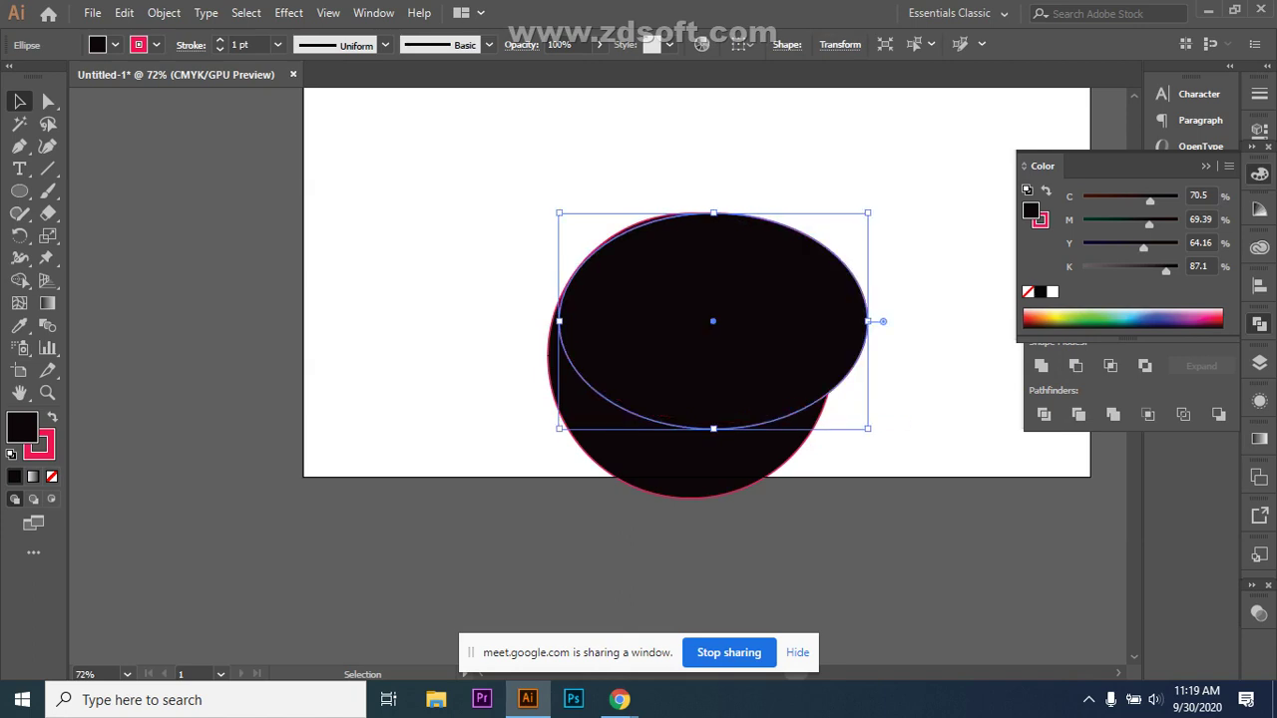
{"action": "left_click_drag", "start_coordinate": [558, 321], "coordinate": [548, 321]}
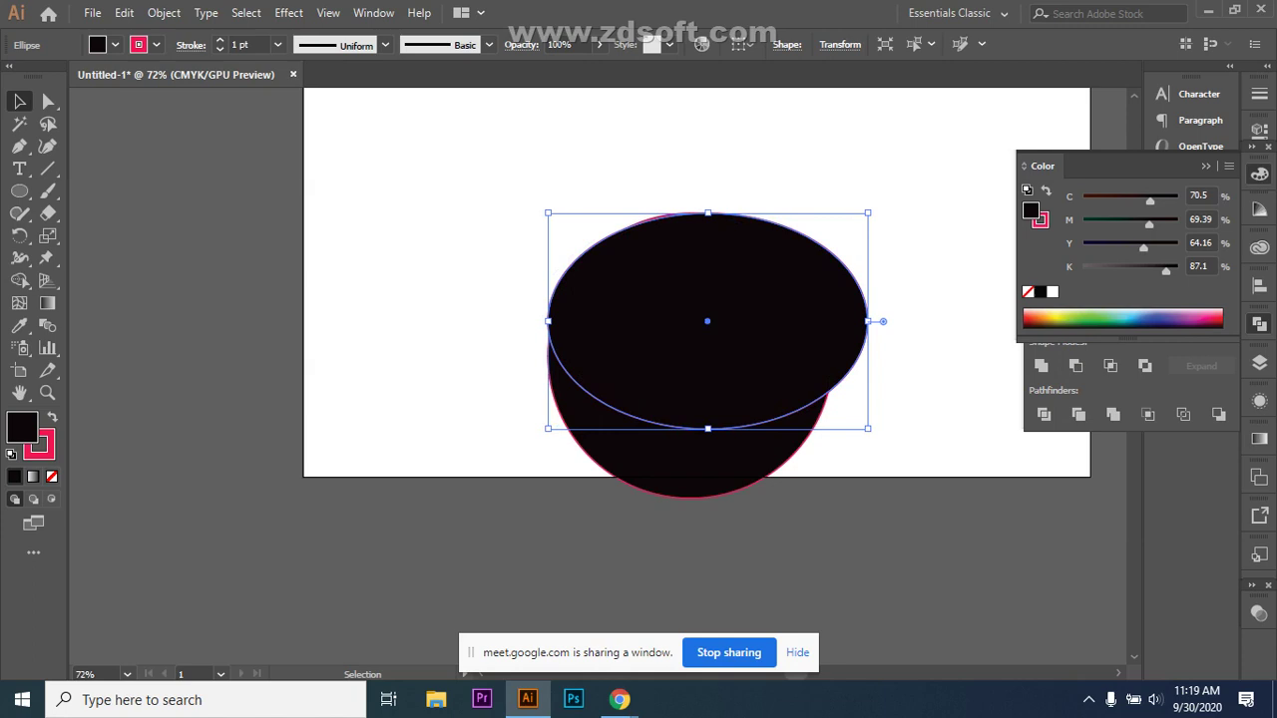
- Select both shapes and remove the overlap and the ellipse's outer part with Shape Builder, leaving a crescent from the circle's lower part
{"action": "left_click_drag", "start_coordinate": [441, 285], "coordinate": [573, 469]}
{"action": "left_click", "coordinate": [21, 280]}
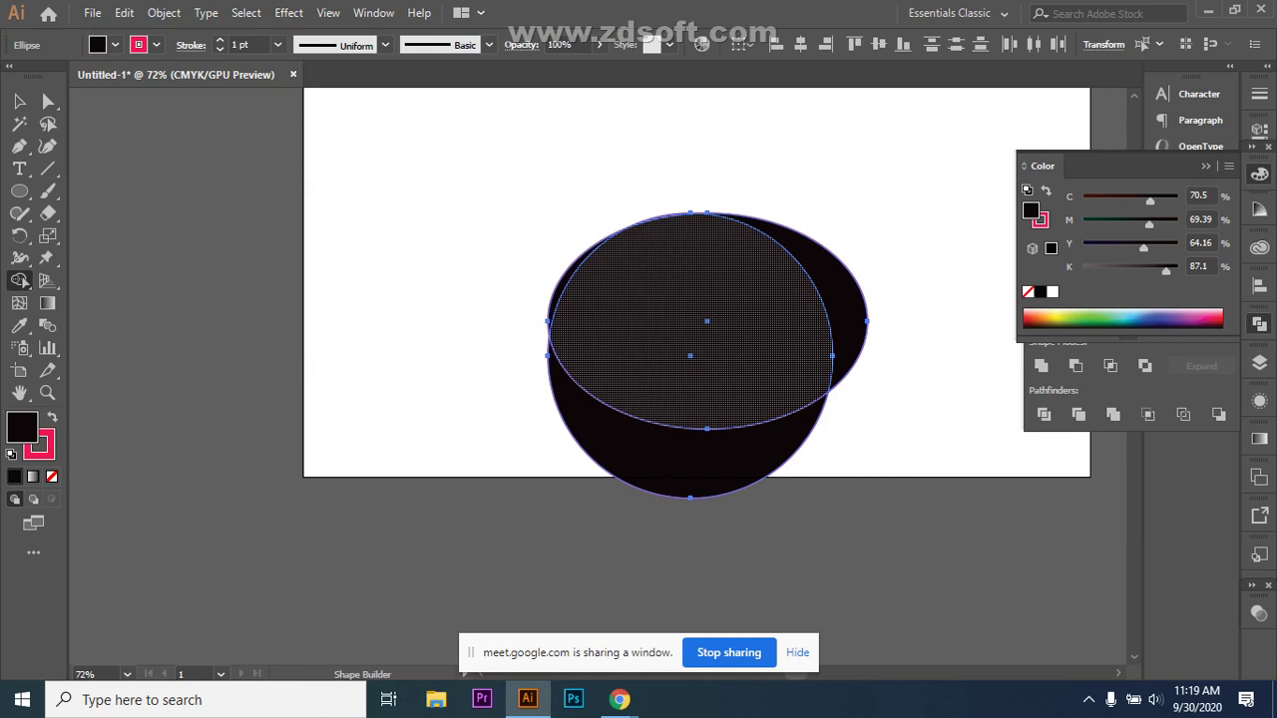
{"action": "left_click", "coordinate": [698, 321], "text": "alt"}
{"action": "left_click", "coordinate": [838, 299], "text": "alt"}
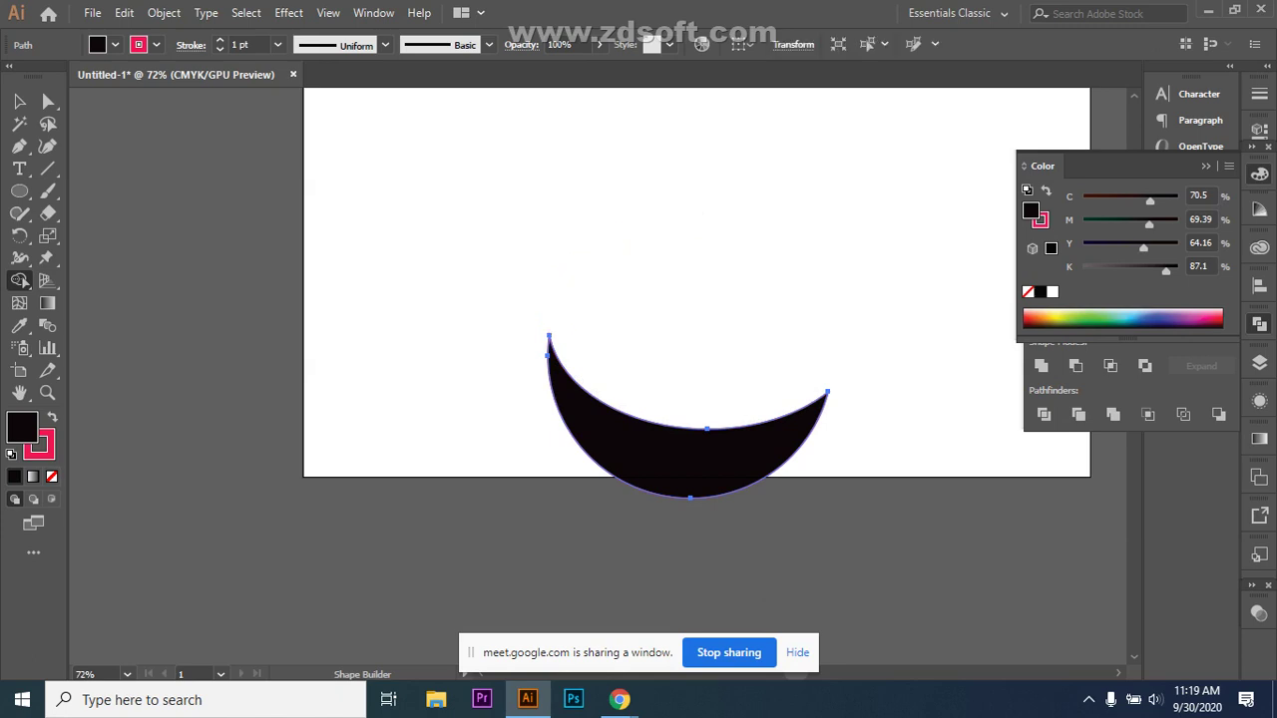
{"action": "left_click", "coordinate": [19, 101]}
{"action": "key", "text": "ctrl+shift+a"}
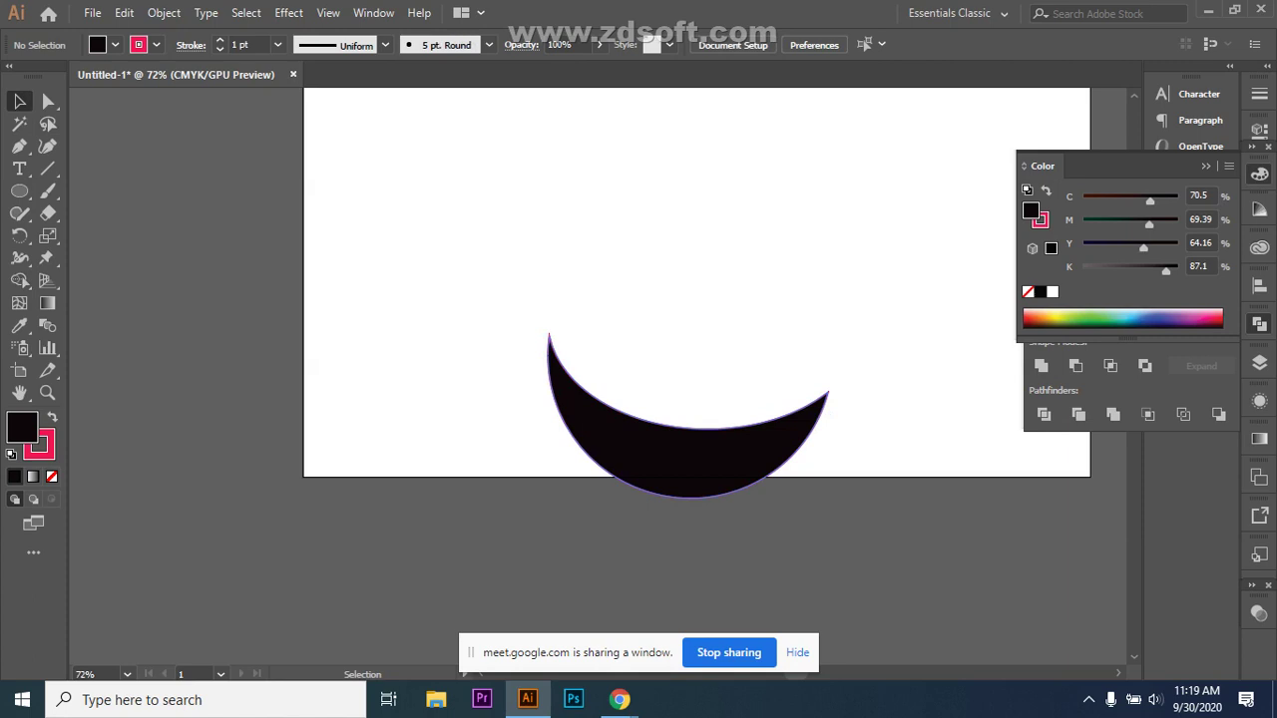
- Move the crescent up and left fully onto the artboard and remove its stroke
{"action": "left_click_drag", "start_coordinate": [646, 453], "coordinate": [565, 333]}
{"action": "key", "text": "ctrl+shift+a"}
{"action": "key", "text": "ctrl+a"}
{"action": "key", "text": "x"}
{"action": "key", "text": "slash"}
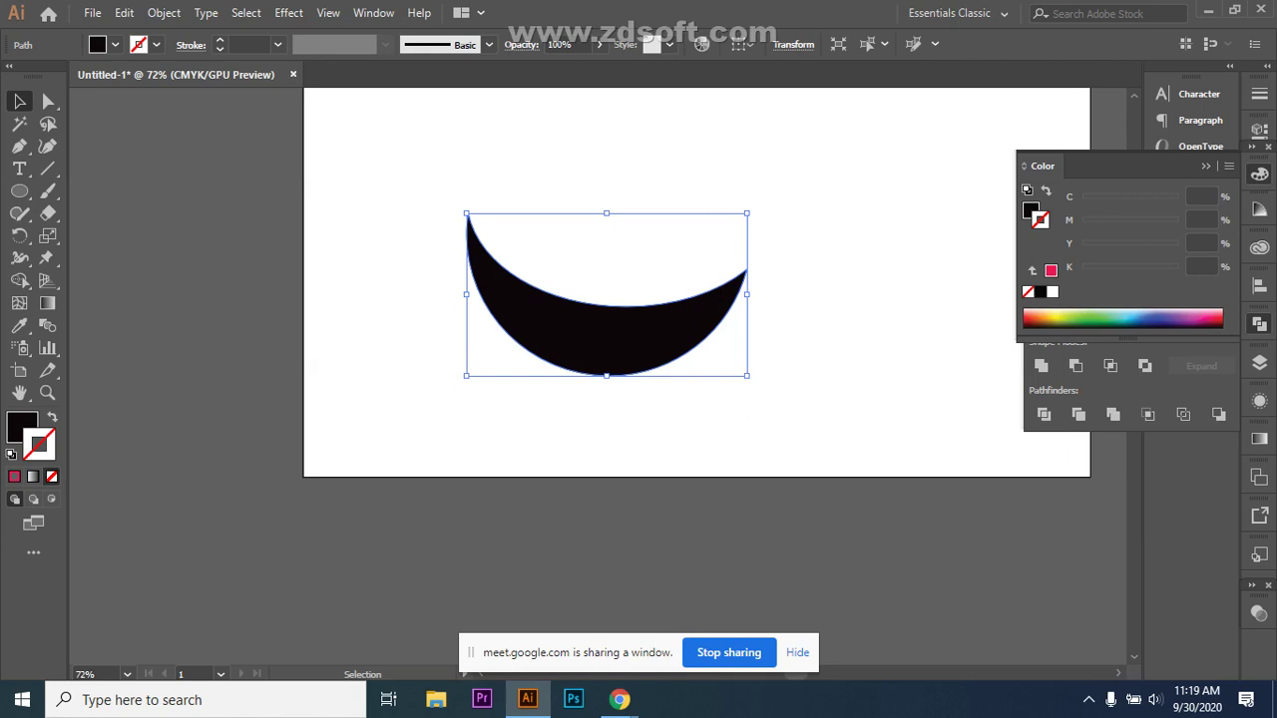
- Fill the crescent with a golden yellow of about C 4, M 26, Y 100, K 0
{"action": "double_click", "coordinate": [22, 426]}
{"action": "left_click_drag", "start_coordinate": [941, 312], "coordinate": [942, 490]}
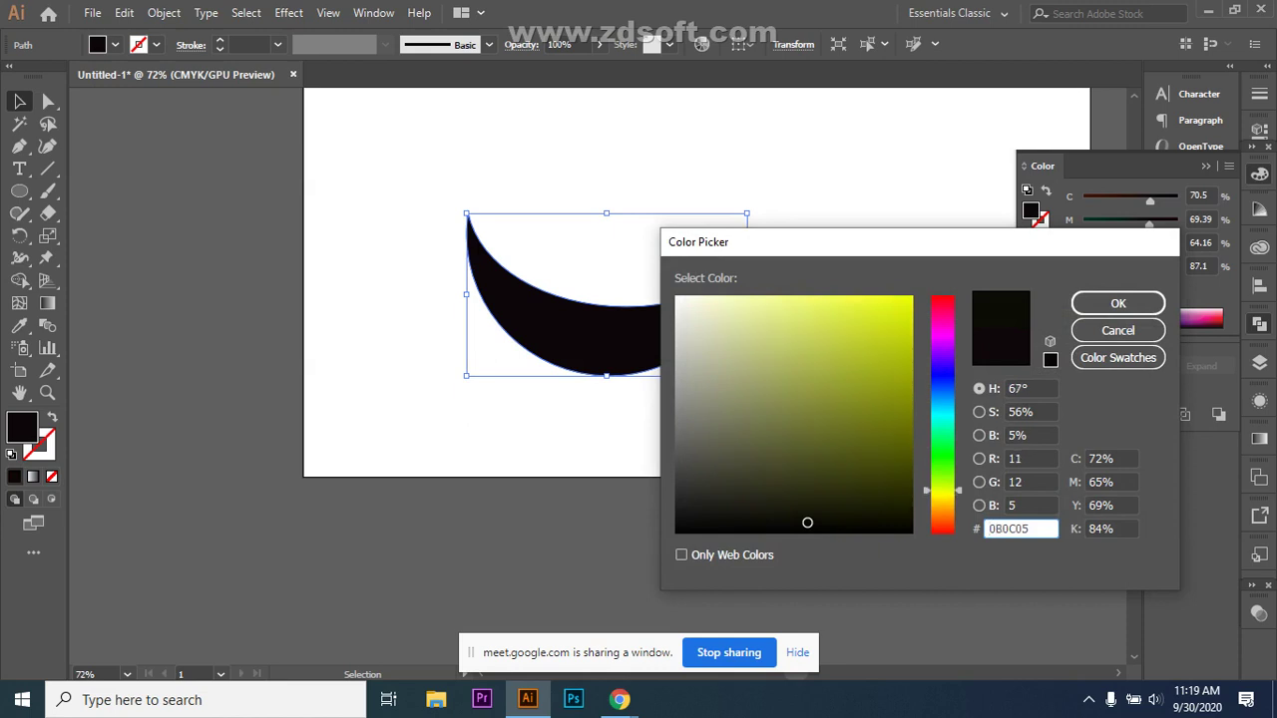
{"action": "left_click", "coordinate": [886, 346]}
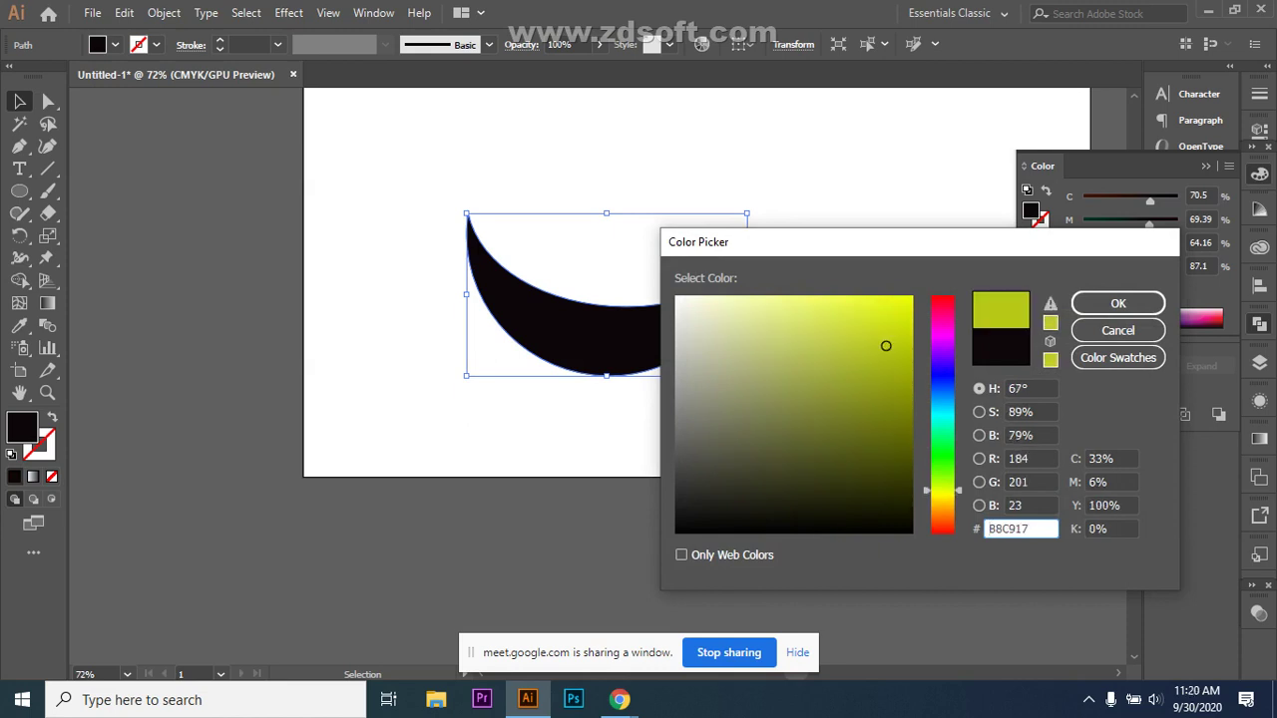
{"action": "left_click_drag", "start_coordinate": [943, 490], "coordinate": [942, 504]}
{"action": "left_click_drag", "start_coordinate": [886, 346], "coordinate": [886, 305]}
{"action": "key", "text": "Return"}
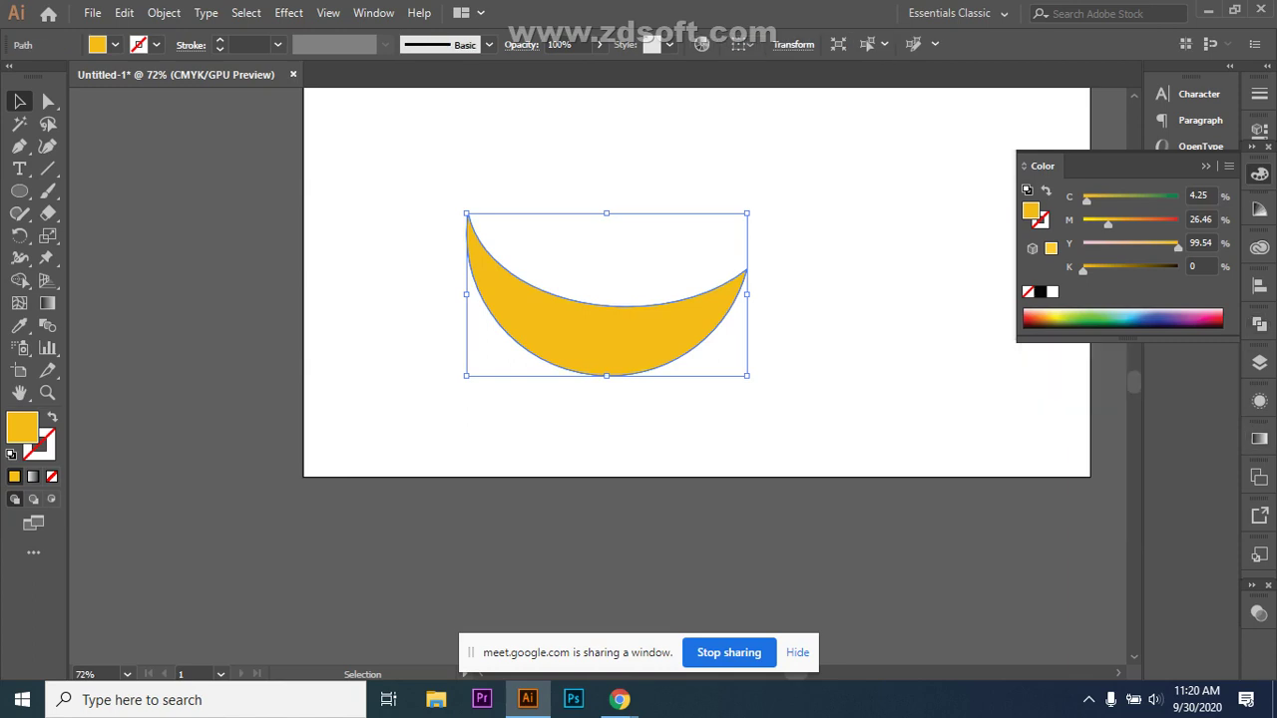
- Apply a linear white-to-black gradient at 0° to the crescent's fill
{"action": "left_click", "coordinate": [1258, 439]}
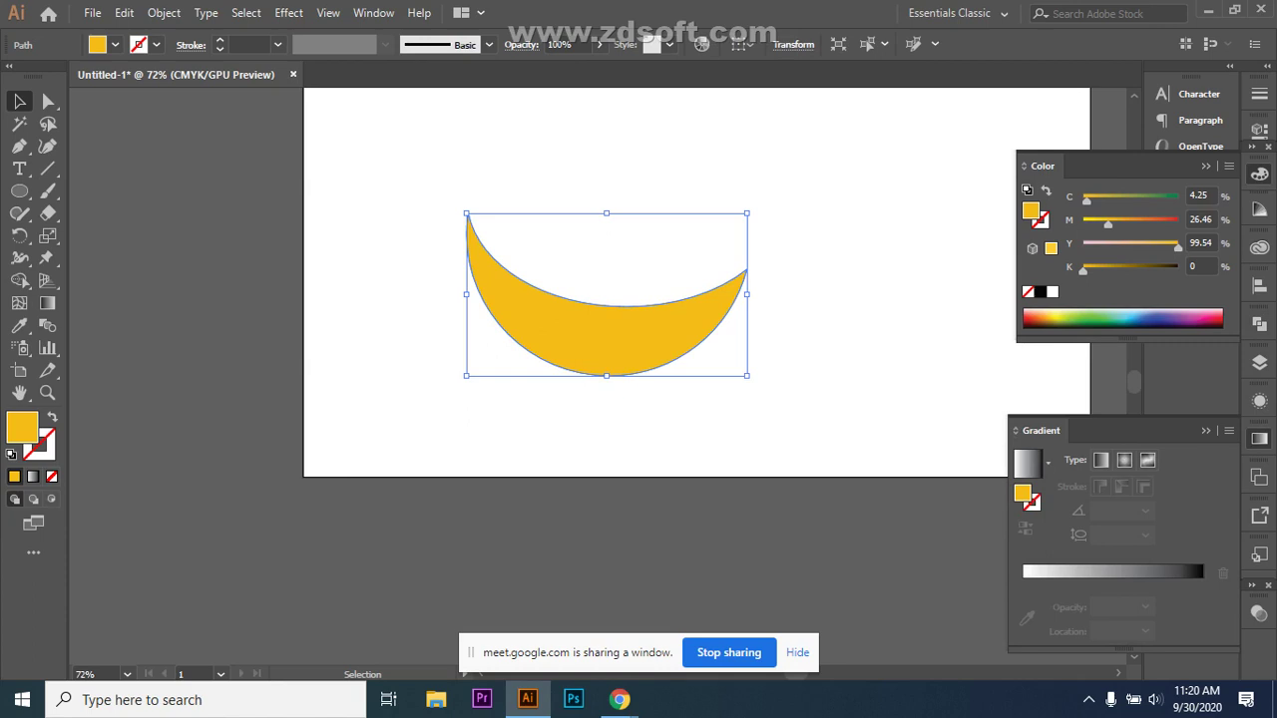
{"action": "left_click", "coordinate": [1029, 590]}
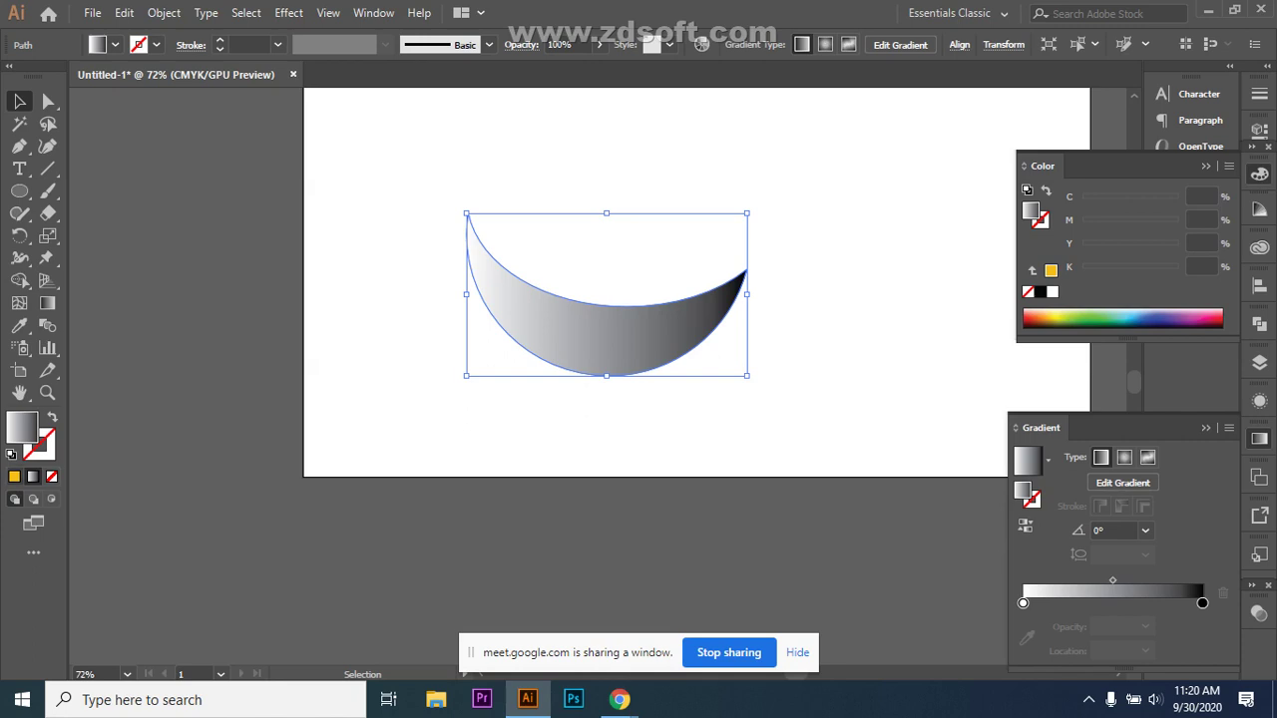
- Set the crescent gradient's start stop to light orange, C 0, M 35, Y 85, K 0
{"action": "left_click", "coordinate": [14, 476]}
{"action": "key", "text": "."}
{"action": "left_click", "coordinate": [1023, 602]}
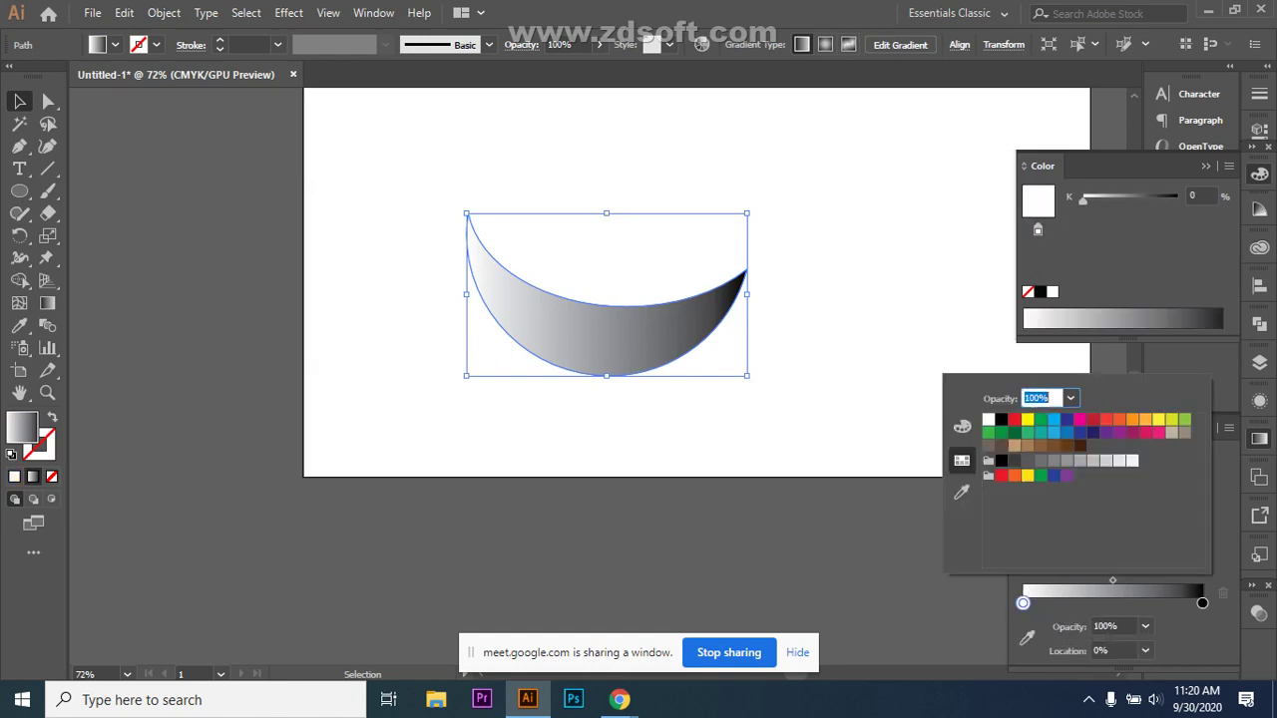
{"action": "left_click", "coordinate": [962, 491]}
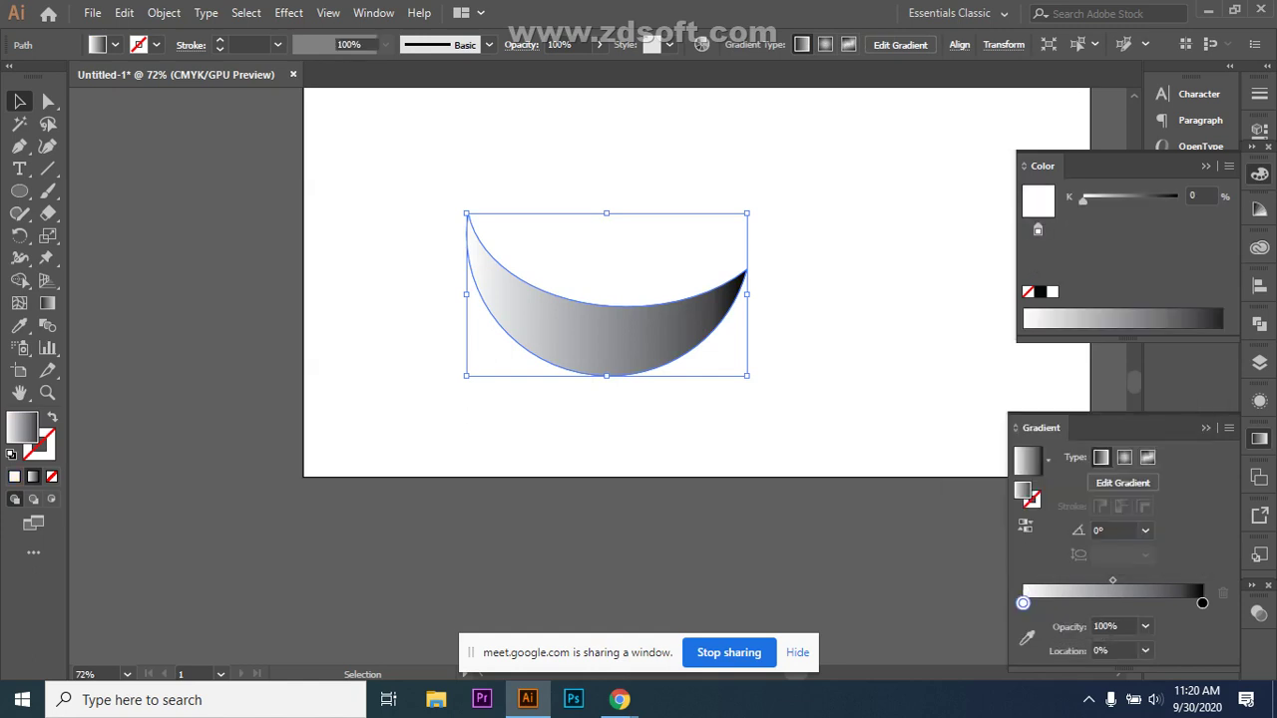
{"action": "key", "text": "Escape"}
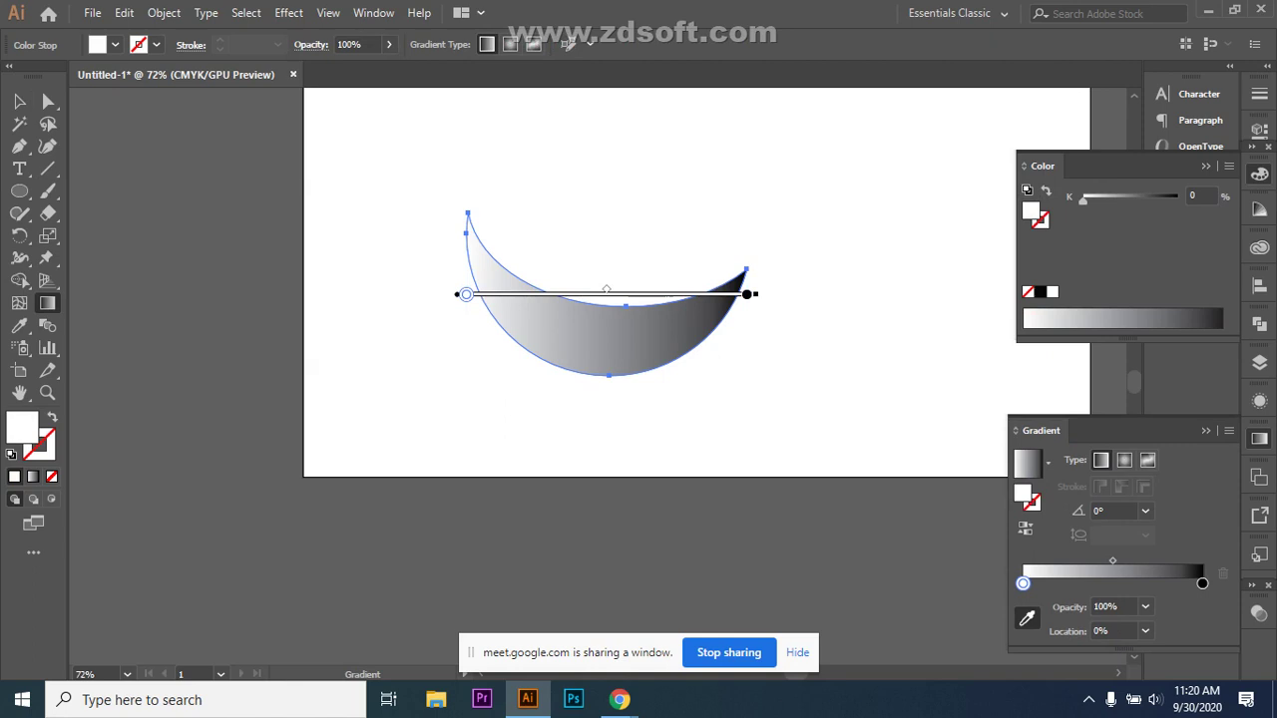
{"action": "double_click", "coordinate": [1022, 583]}
{"action": "left_click", "coordinate": [962, 472]}
{"action": "double_click", "coordinate": [1022, 584]}
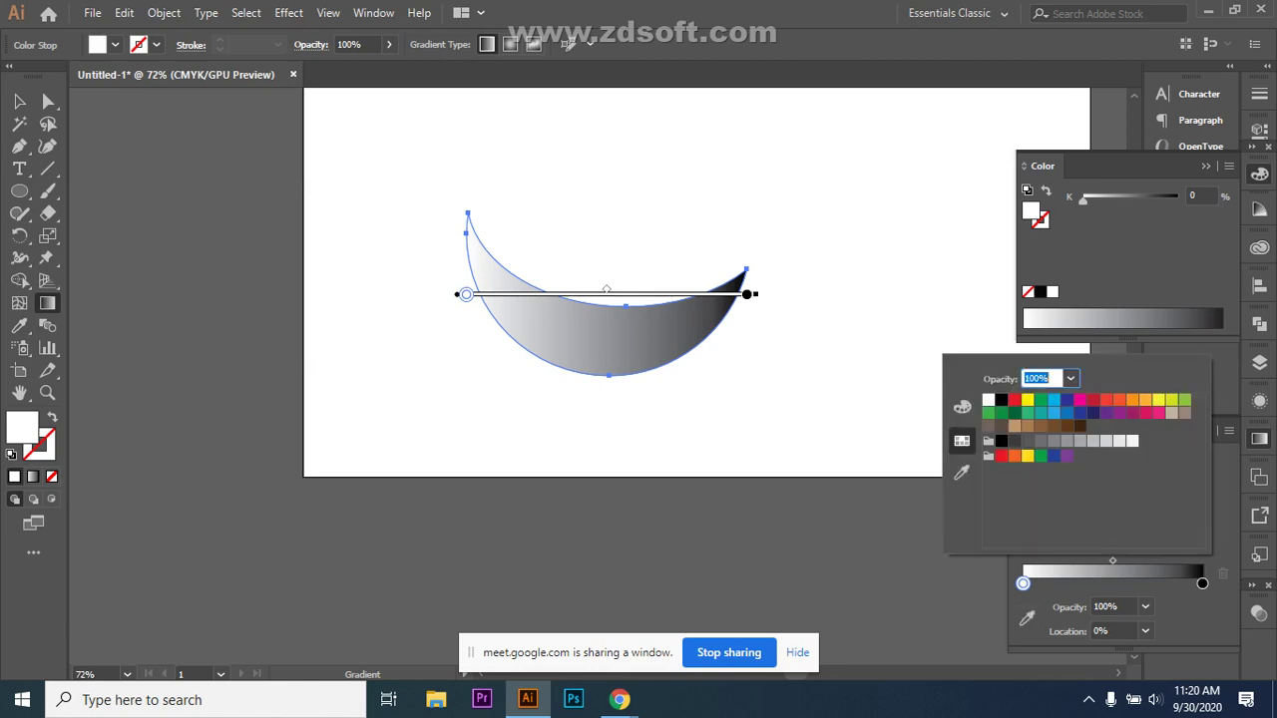
{"action": "left_click", "coordinate": [1145, 399]}
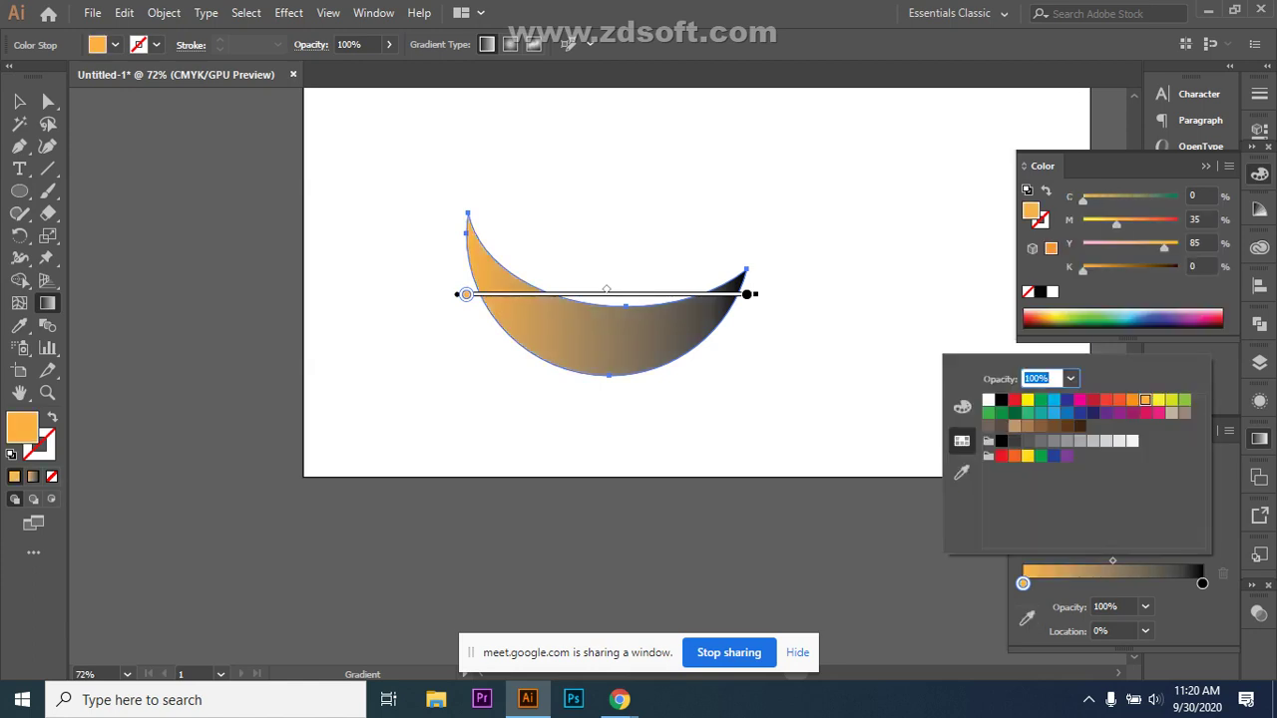
- Set the gradient's end stop to dark orange, C 0, M 75, Y 100, K 0
{"action": "left_click", "coordinate": [1202, 584]}
{"action": "left_click", "coordinate": [1202, 584]}
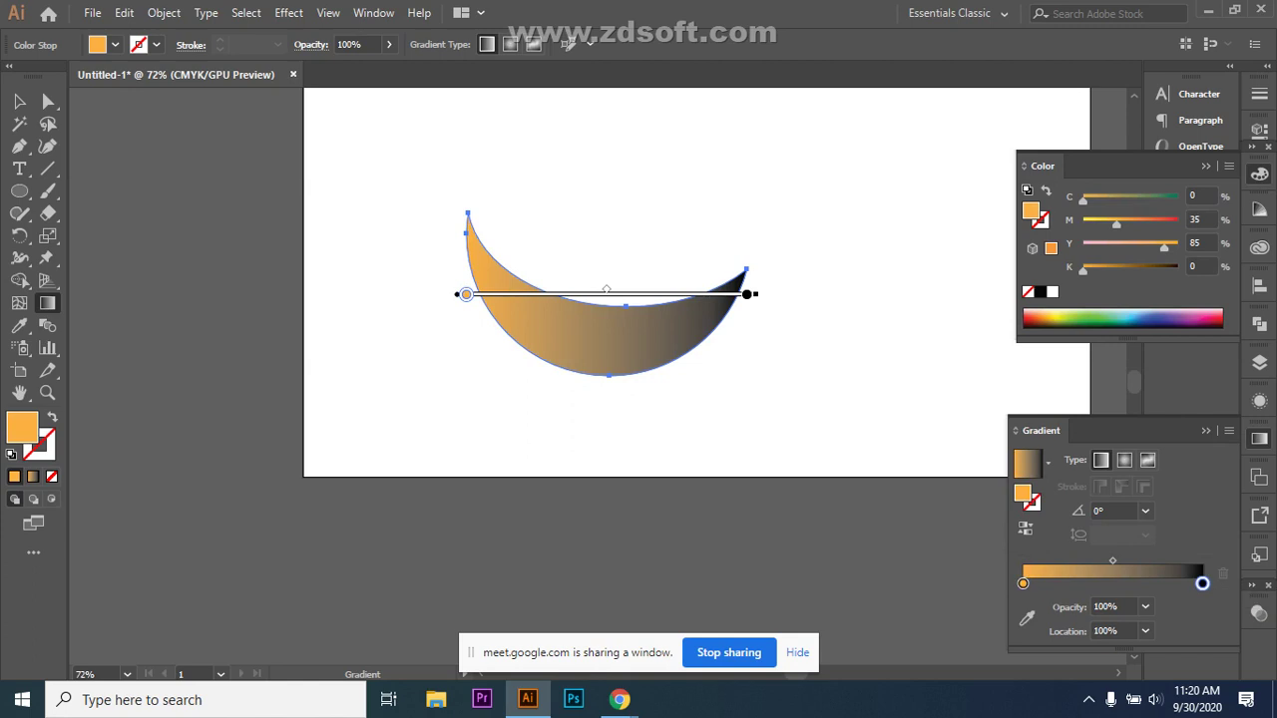
{"action": "double_click", "coordinate": [1202, 584]}
{"action": "left_click", "coordinate": [1145, 399]}
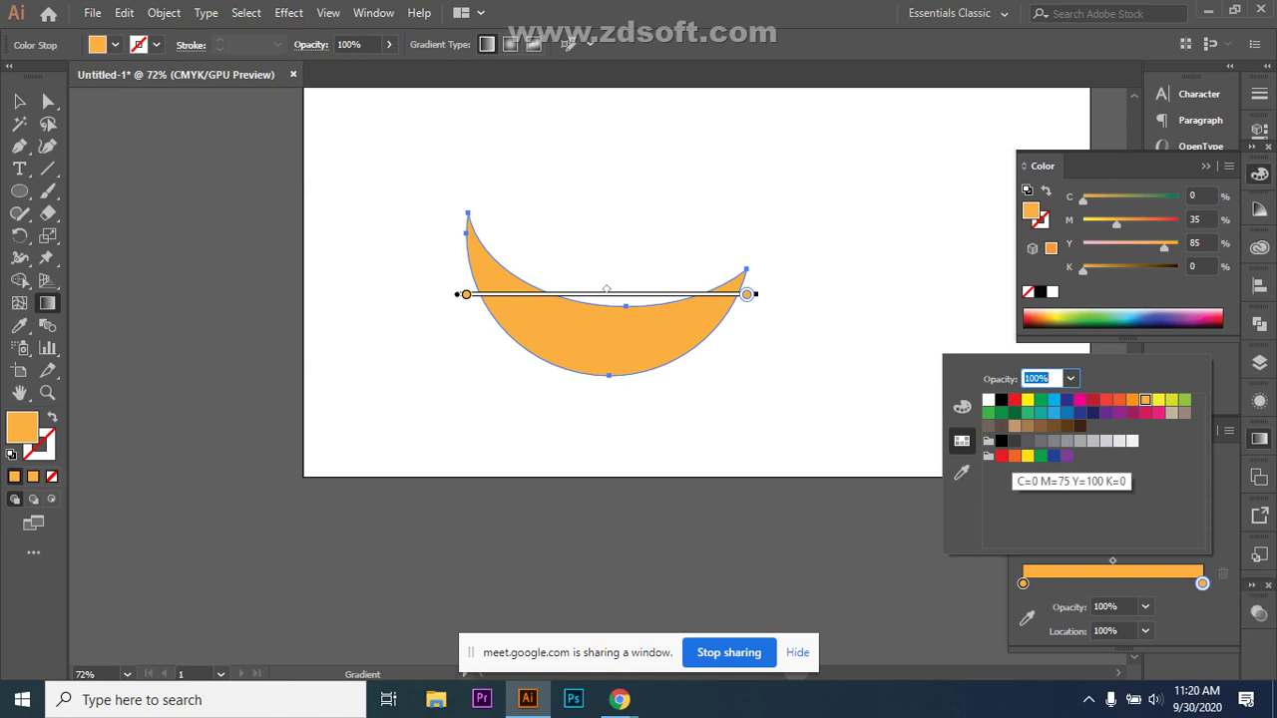
{"action": "left_click", "coordinate": [1014, 456]}
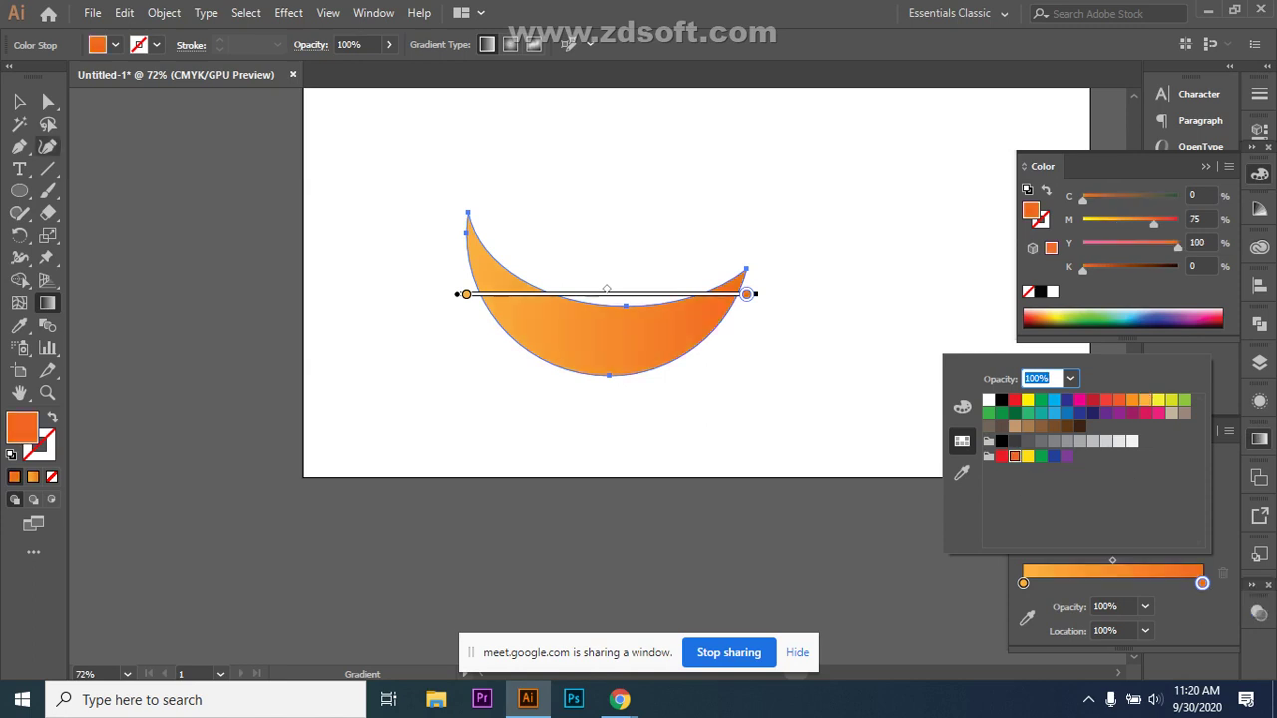
{"action": "type", "text": "5"}
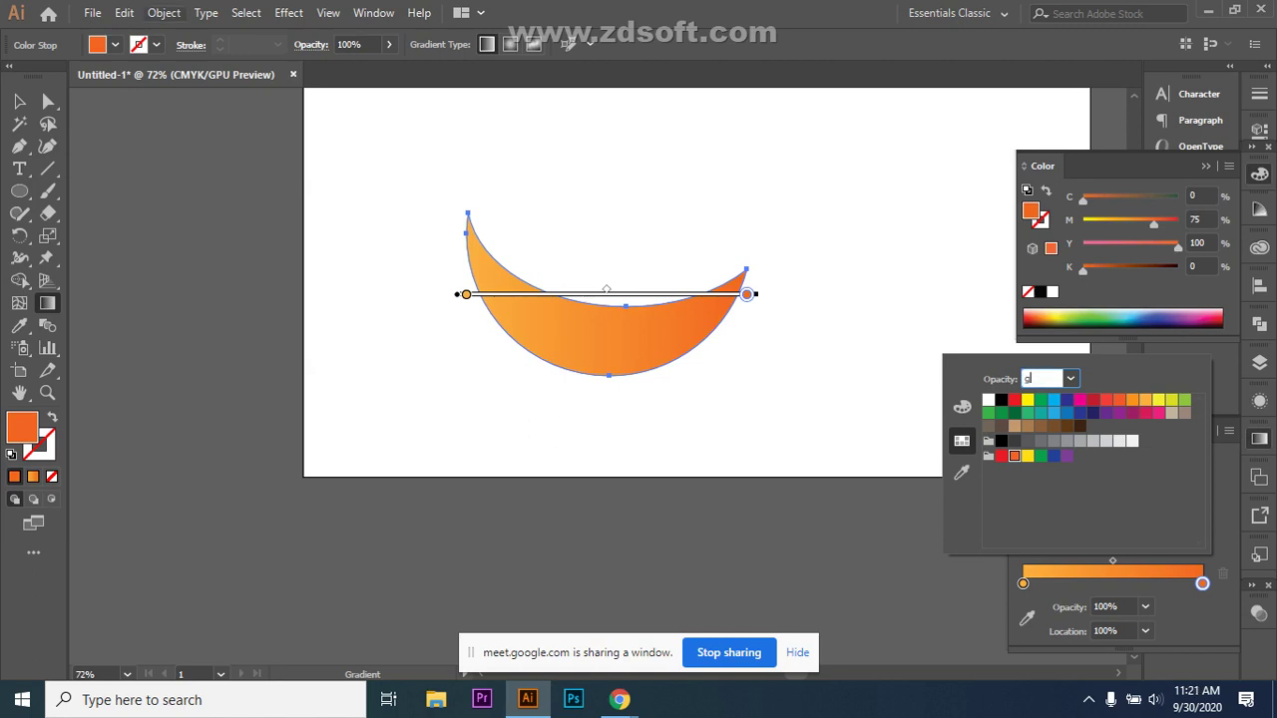
{"action": "key", "text": "Escape"}
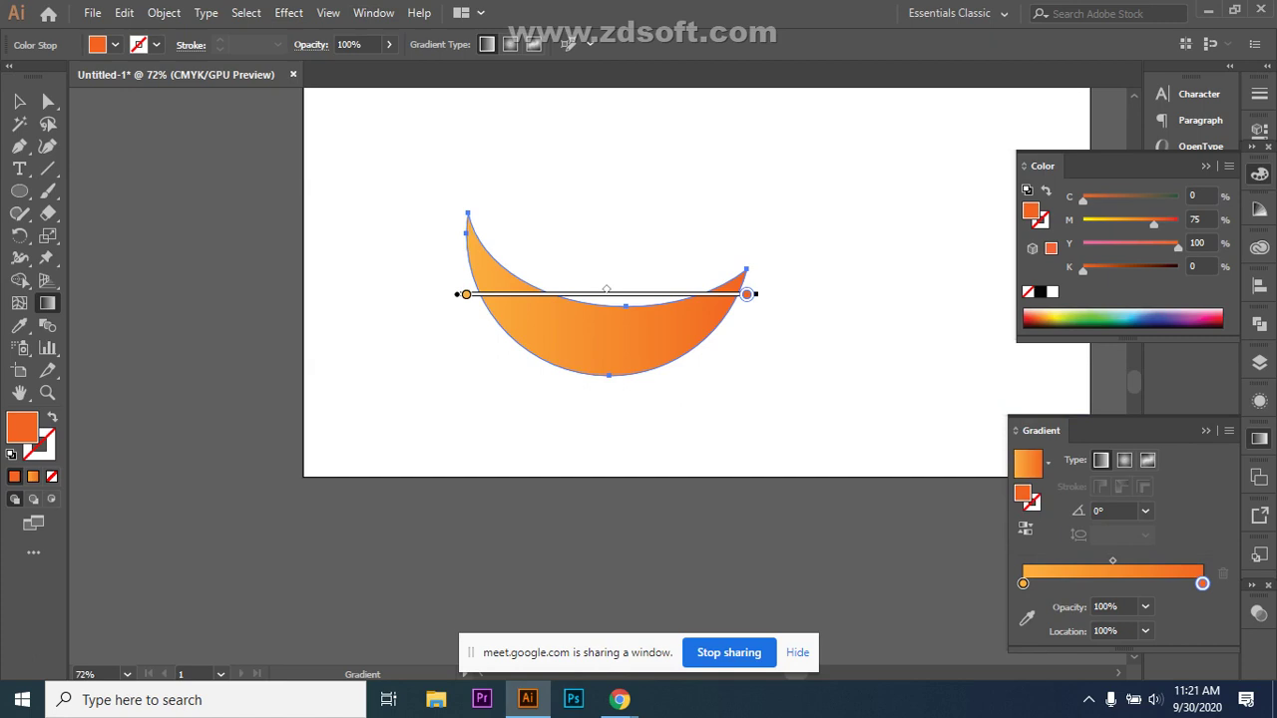
- Try gradient directions of -45° and about -132° across the crescent, and try the end stop at about 51% before returning it to the end
{"action": "left_click_drag", "start_coordinate": [429, 167], "coordinate": [731, 471]}
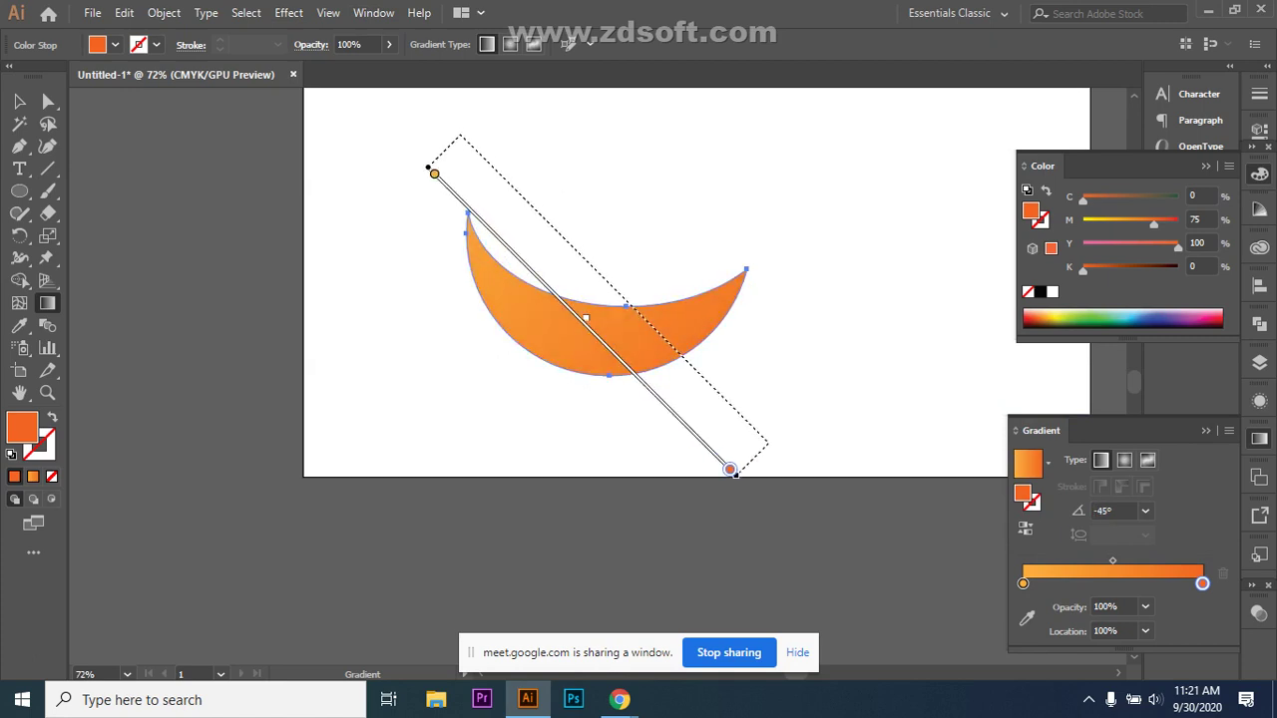
{"action": "left_click_drag", "start_coordinate": [738, 146], "coordinate": [355, 571]}
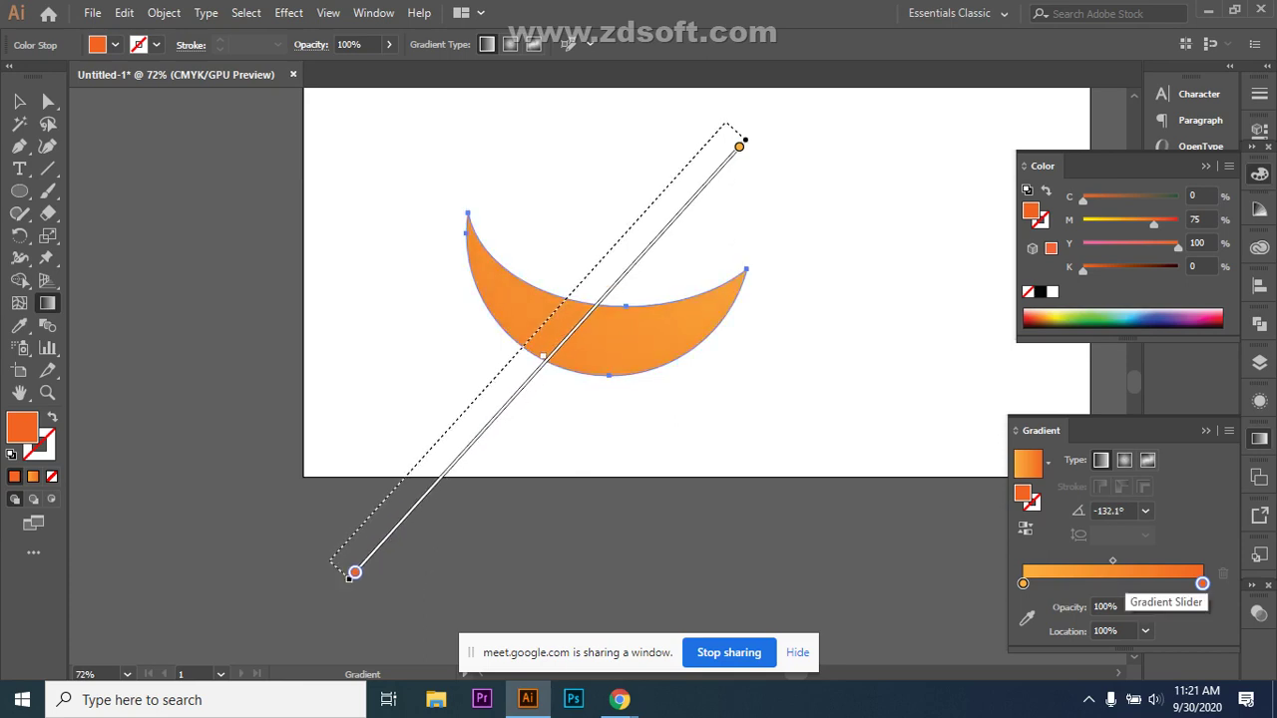
{"action": "left_click_drag", "start_coordinate": [1201, 584], "coordinate": [1113, 583]}
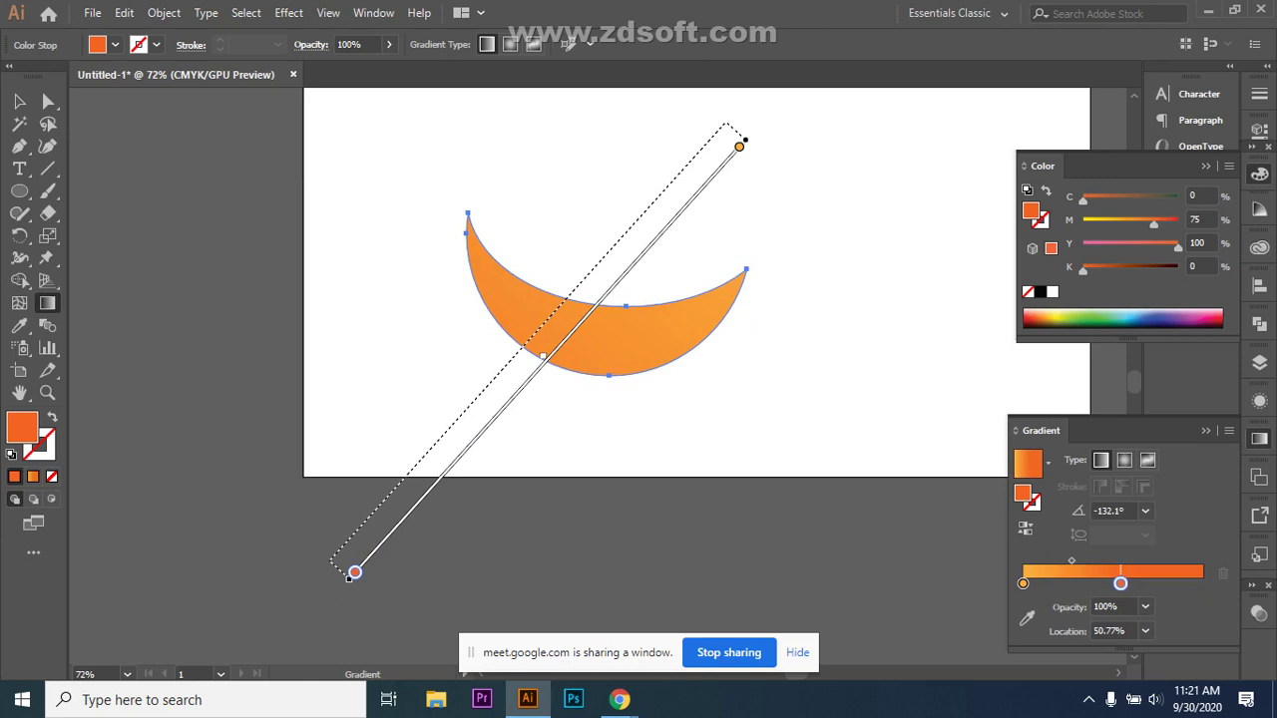
{"action": "left_click_drag", "start_coordinate": [1113, 583], "coordinate": [1202, 584]}
- Add a middle gradient stop at about 54% and color it red, C 0, M 90, Y 85, K 0
{"action": "left_click", "coordinate": [1119, 584]}
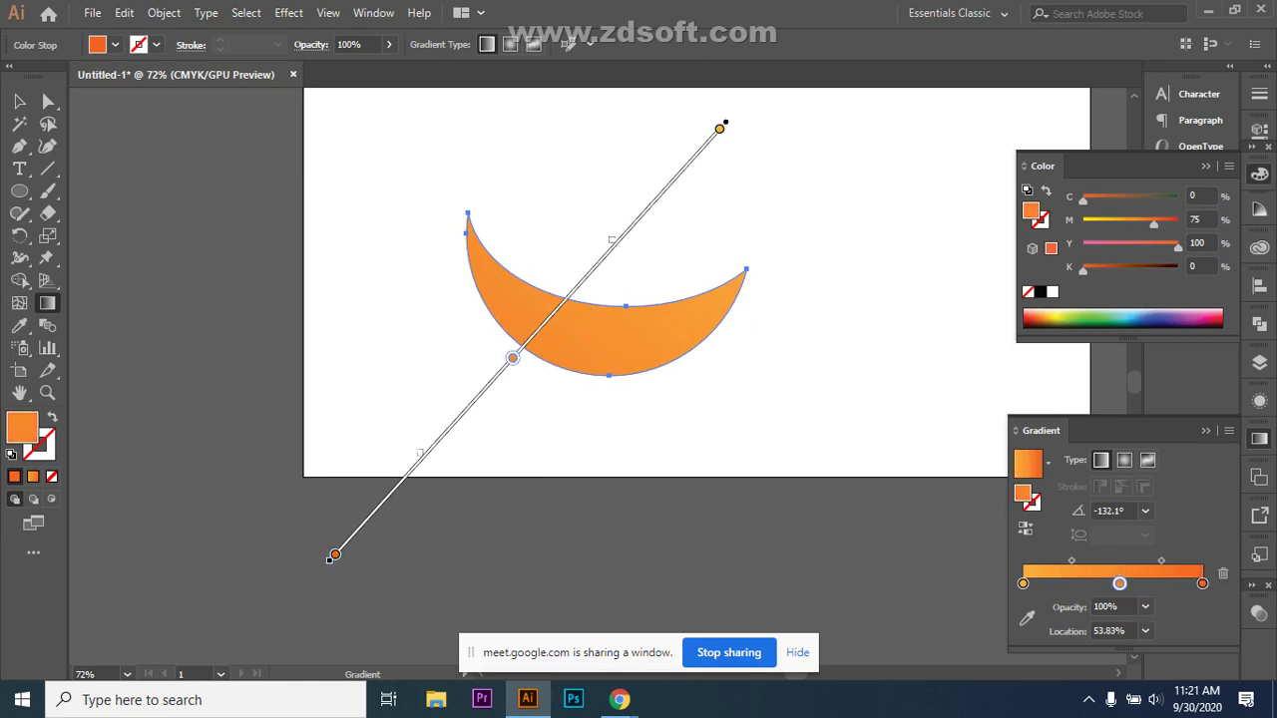
{"action": "double_click", "coordinate": [1119, 584]}
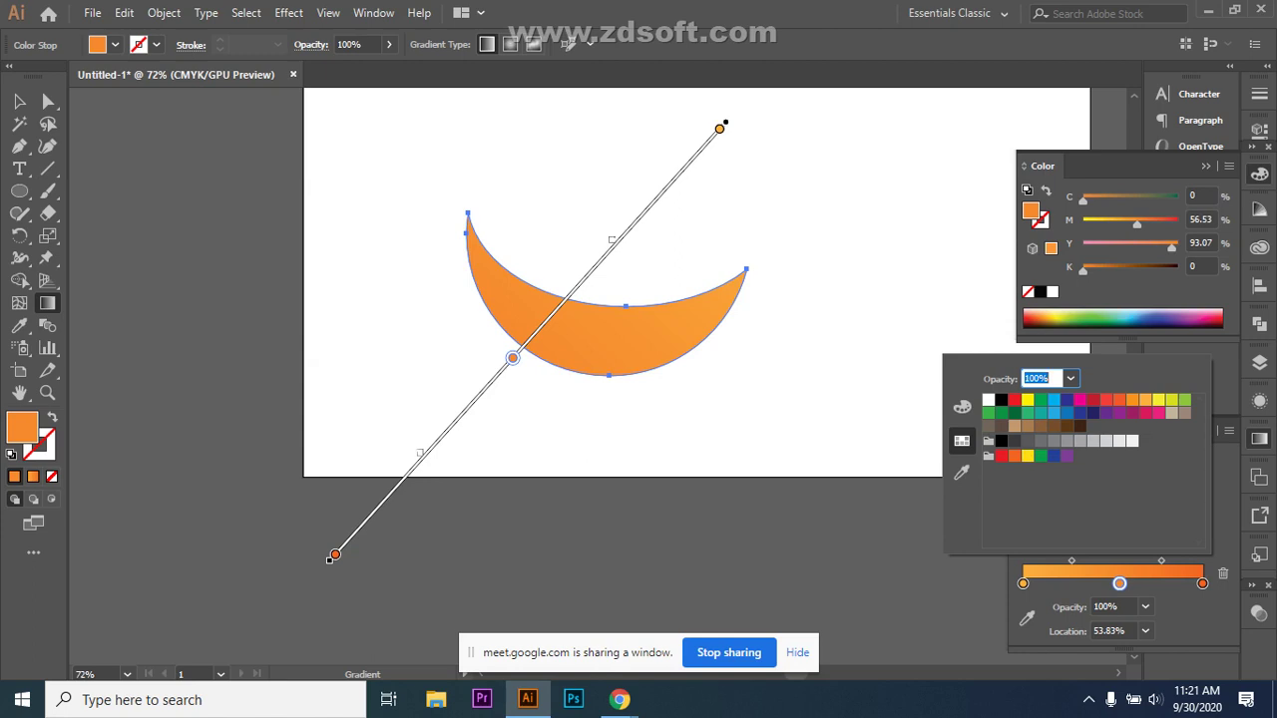
{"action": "left_click", "coordinate": [1105, 399]}
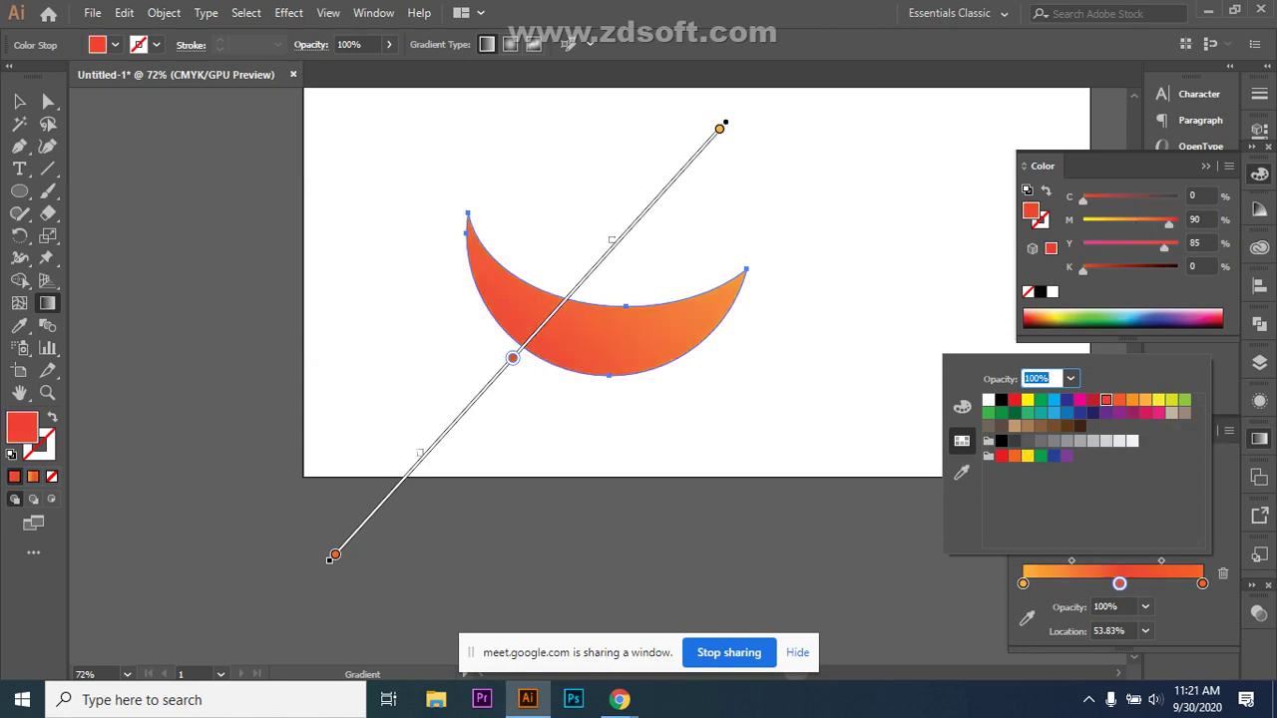
{"action": "key", "text": "Escape"}
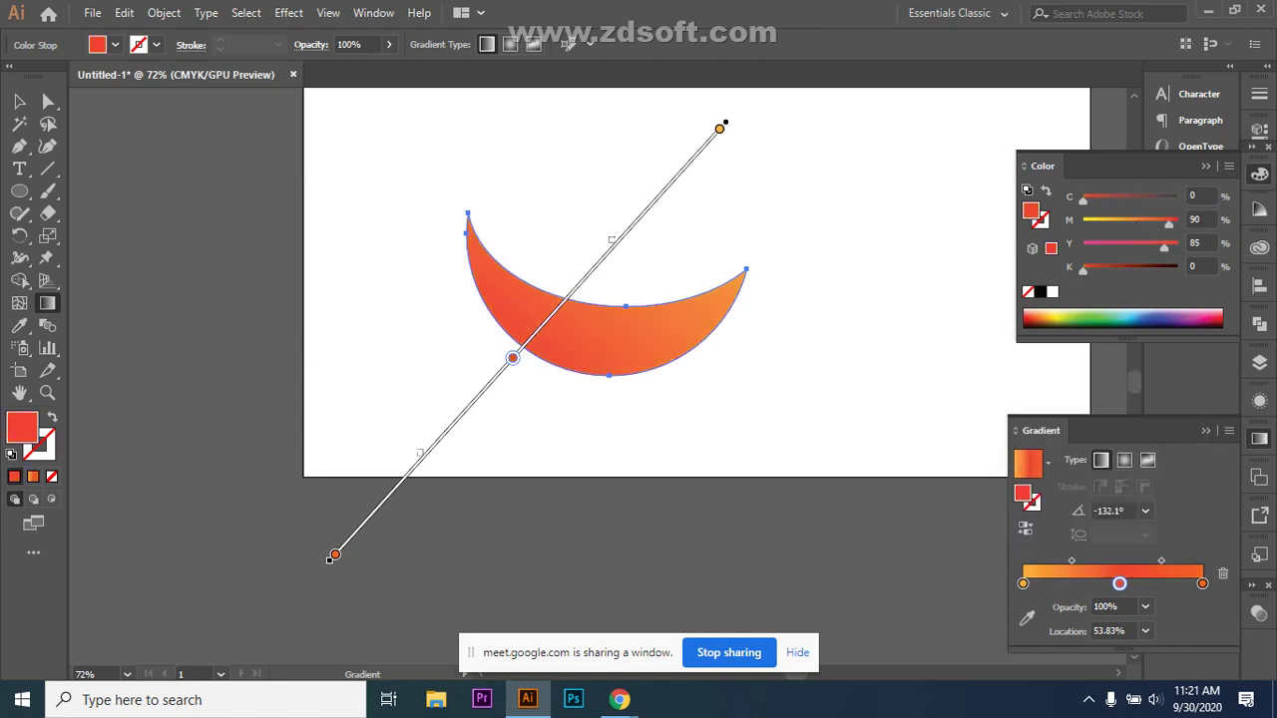
- Redraw the gradient diagonally across the crescent at about -53° and deselect the shape
{"action": "mouse_move", "coordinate": [508, 126]}
{"action": "left_mouse_down"}
{"action": "mouse_move", "coordinate": [529, 228]}
{"action": "mouse_move", "coordinate": [740, 584]}
{"action": "left_mouse_up"}
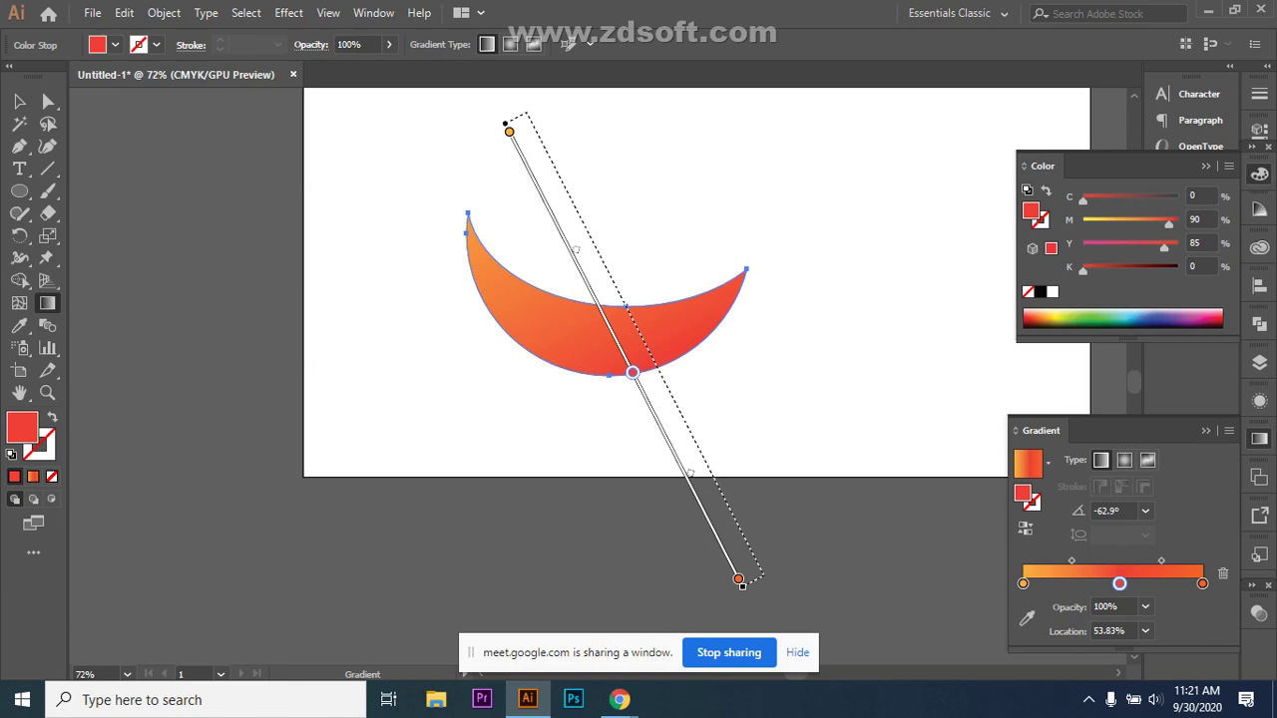
{"action": "mouse_move", "coordinate": [427, 97]}
{"action": "left_mouse_down"}
{"action": "mouse_move", "coordinate": [715, 489]}
{"action": "mouse_move", "coordinate": [854, 621]}
{"action": "mouse_move", "coordinate": [814, 609]}
{"action": "left_mouse_up"}
{"action": "key", "text": "v"}
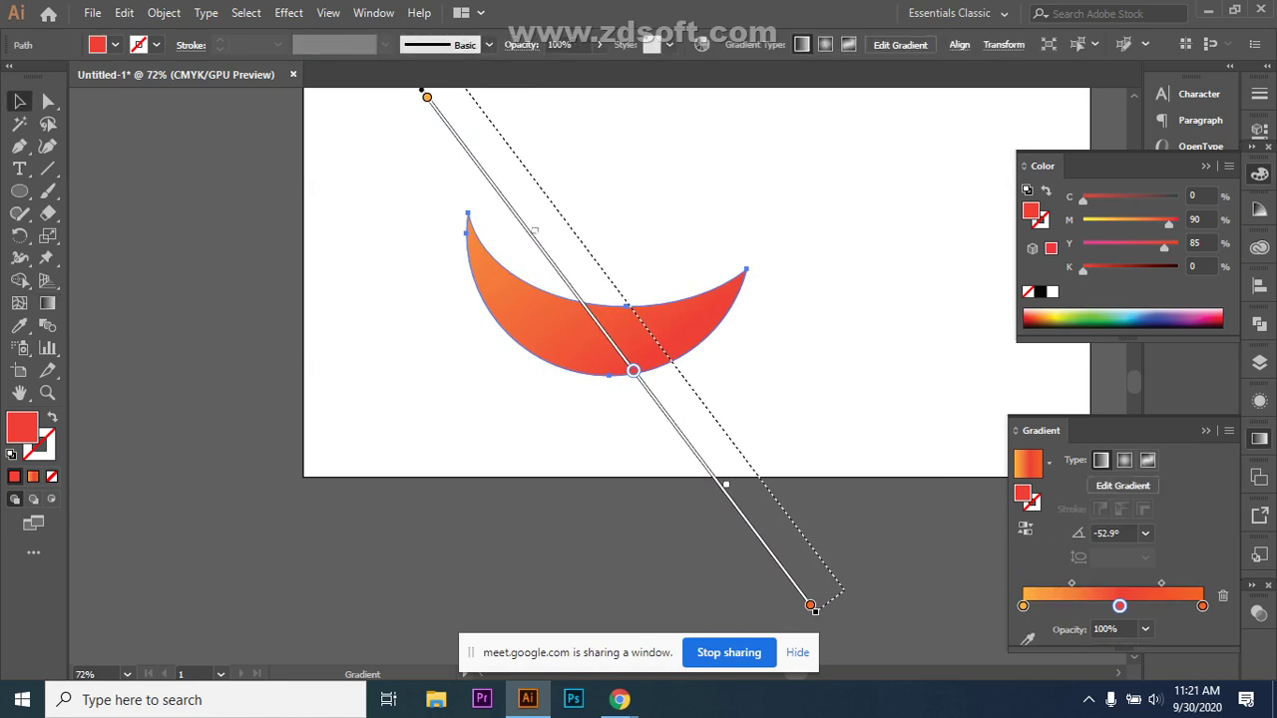
{"action": "key", "text": "ctrl+shift+a"}
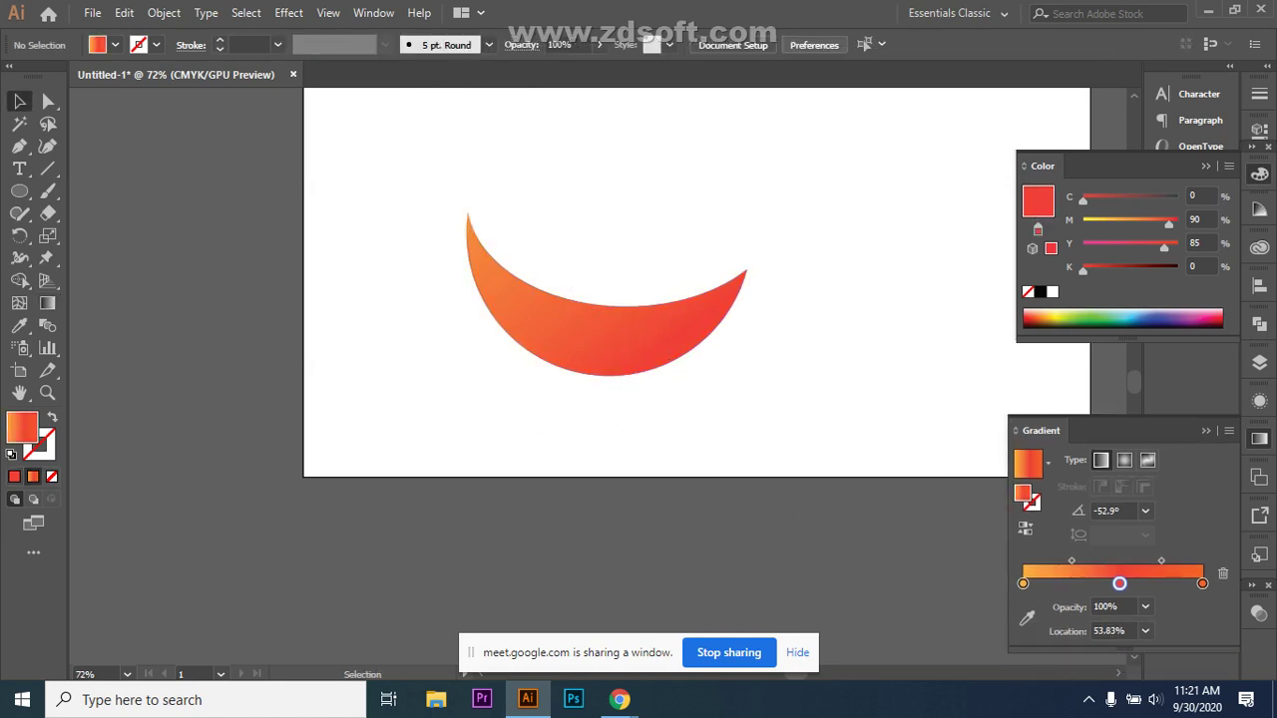
- Delete the gradient-filled crescent from the artboard
{"action": "scroll", "coordinate": [696, 329], "scroll_direction": "down", "scroll_amount": 1}
{"action": "scroll", "coordinate": [648, 299], "scroll_direction": "up", "scroll_amount": 3}
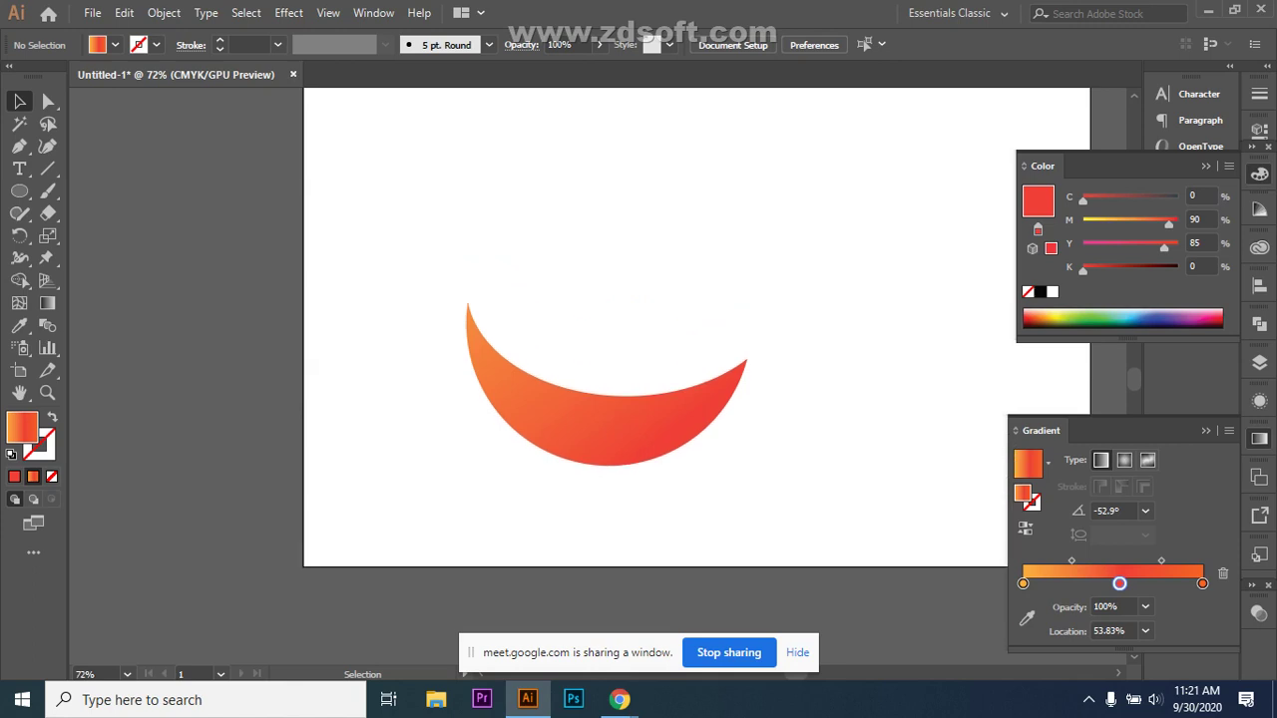
{"action": "left_click", "coordinate": [608, 429]}
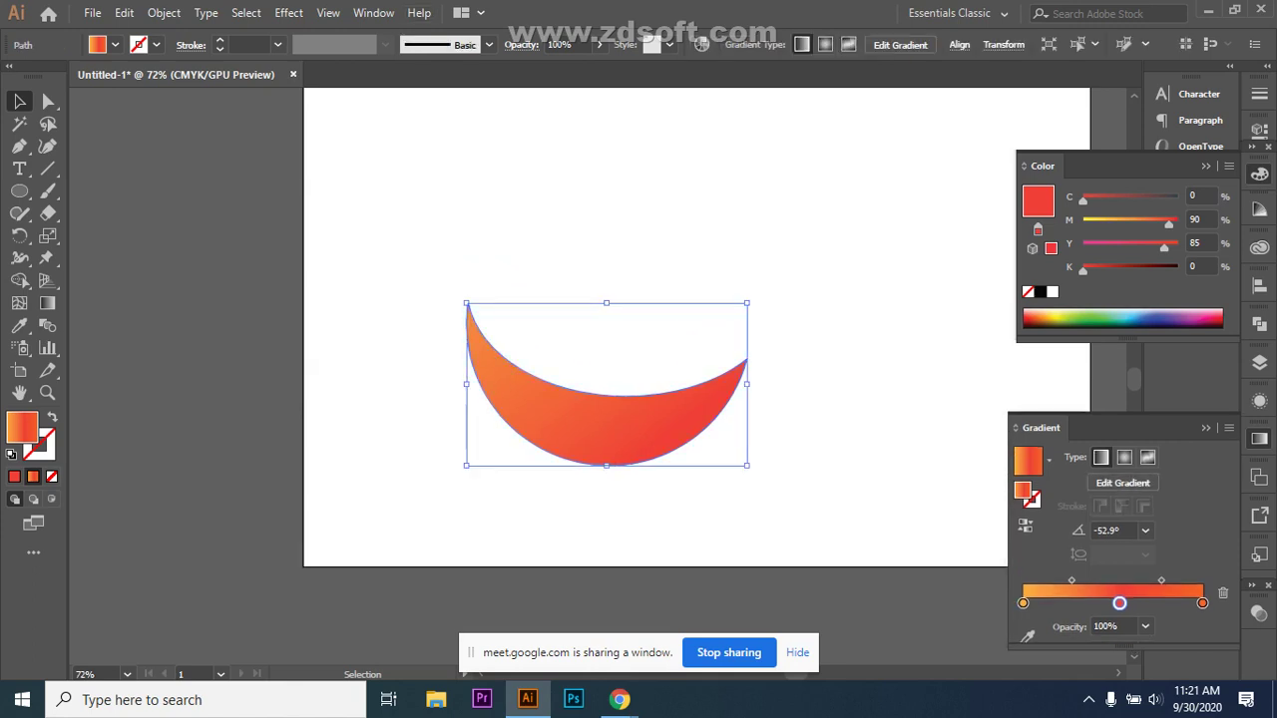
{"action": "key", "text": "Delete"}
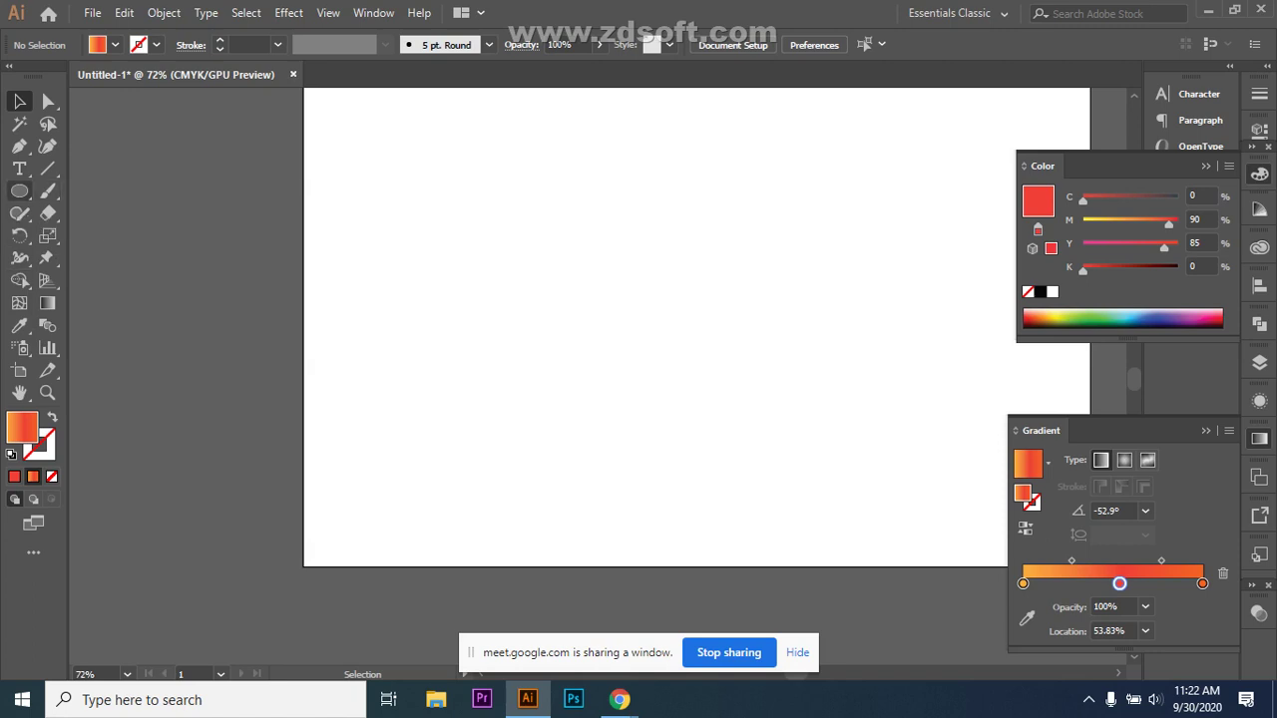
- Draw a small circle in the upper middle of the artboard with no fill and a 1 pt near-black stroke
{"action": "left_click", "coordinate": [19, 190]}
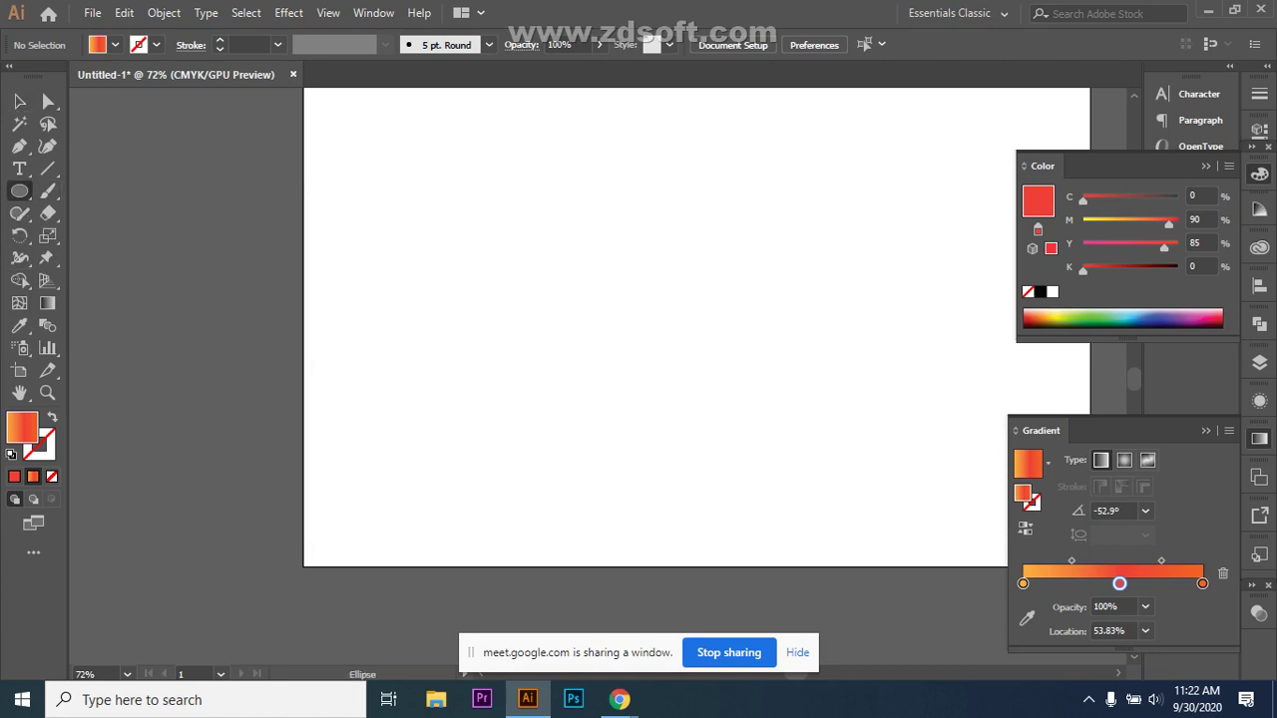
{"action": "left_click_drag", "start_coordinate": [547, 265], "coordinate": [617, 335]}
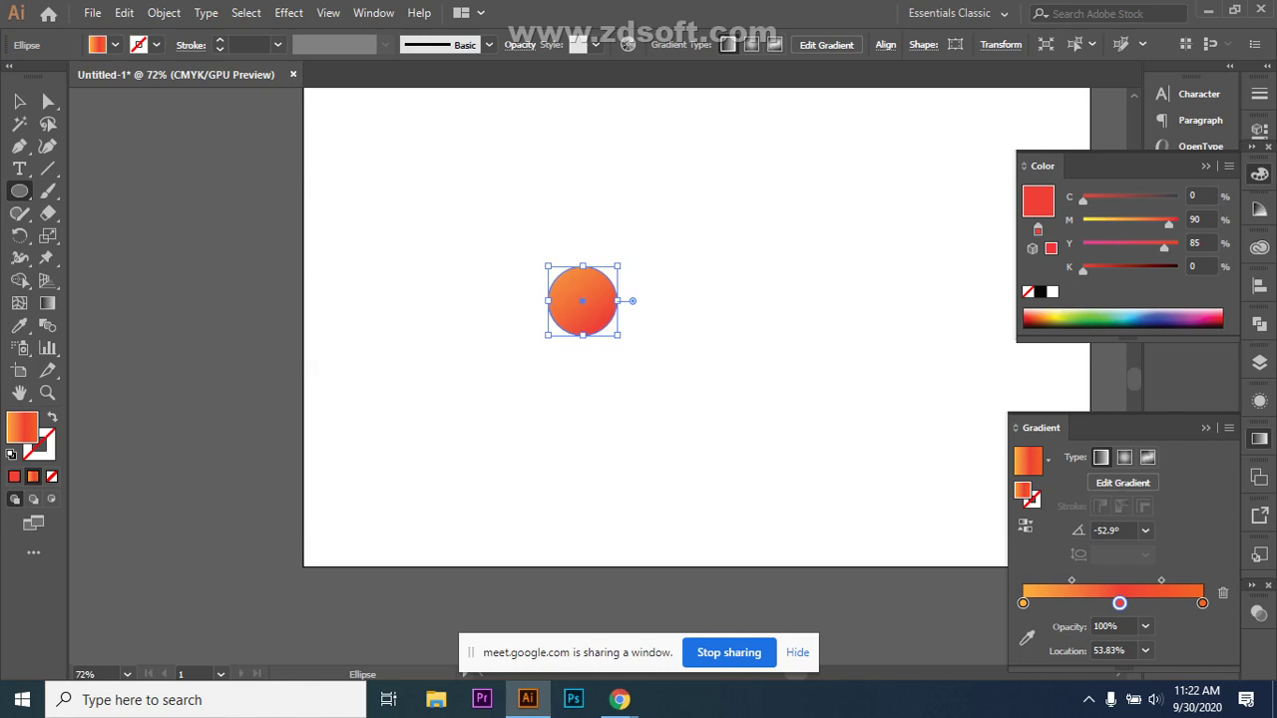
{"action": "left_click", "coordinate": [116, 45]}
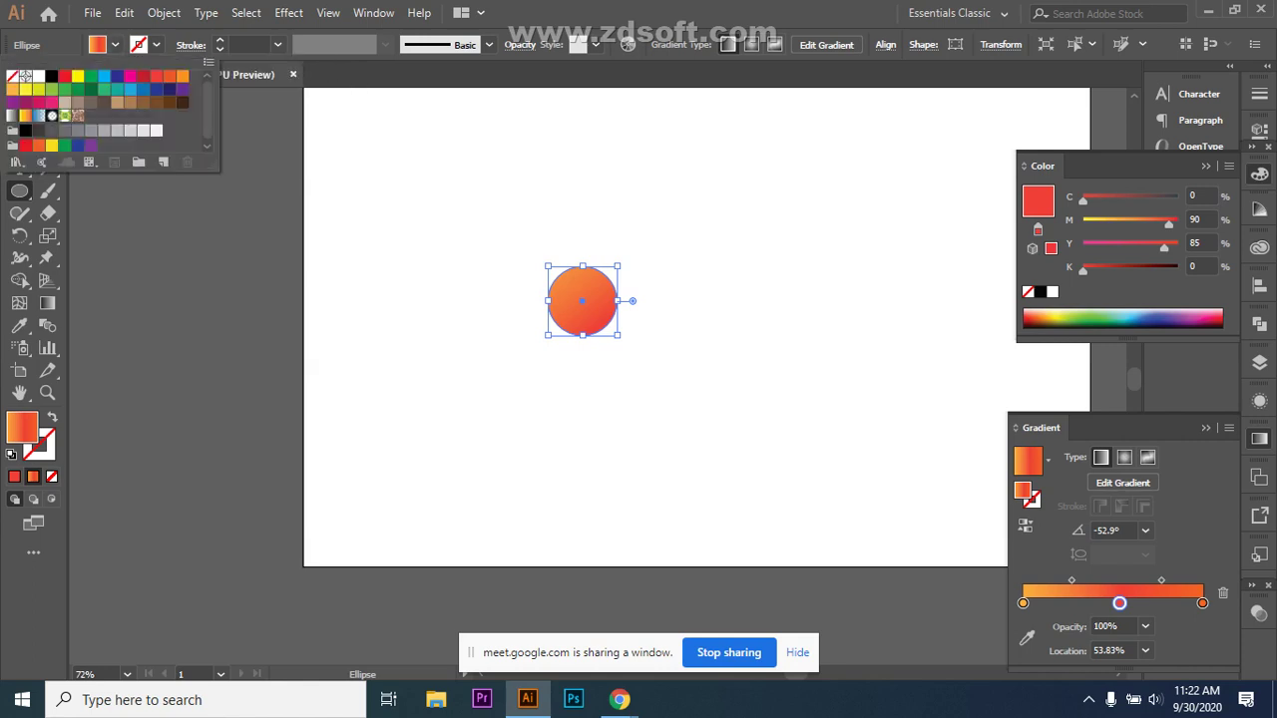
{"action": "left_click", "coordinate": [13, 76]}
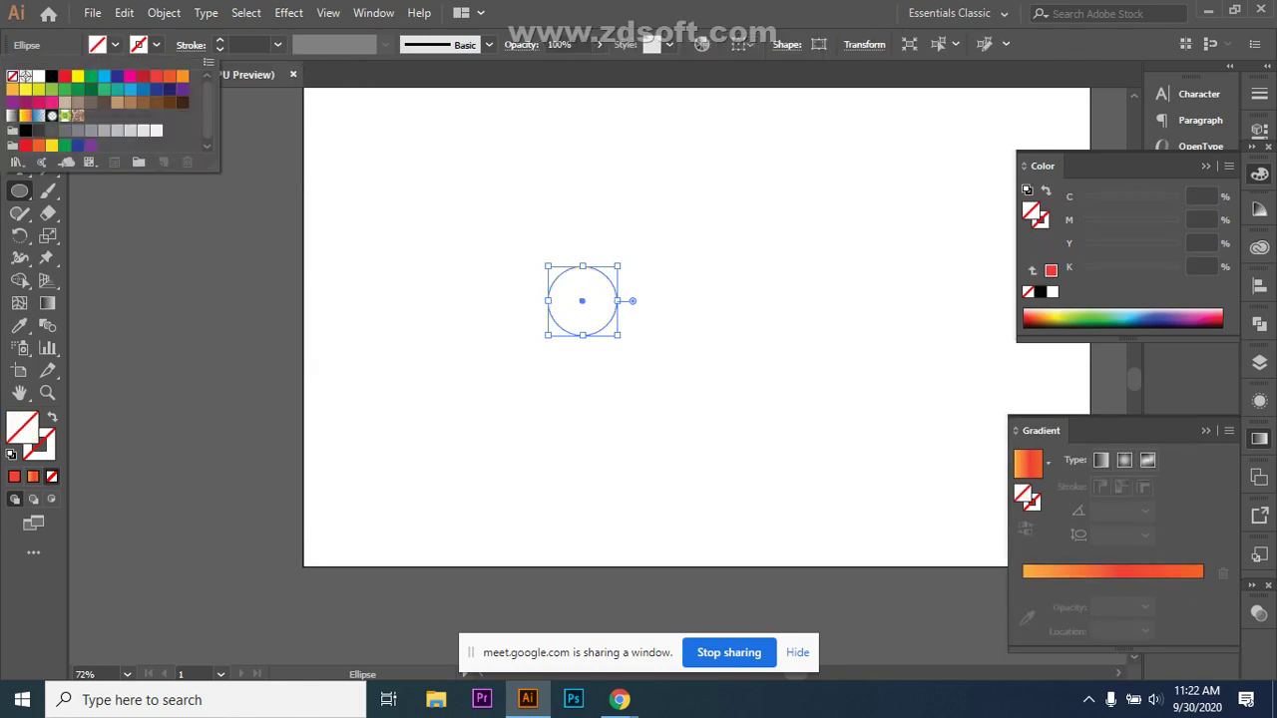
{"action": "double_click", "coordinate": [22, 427]}
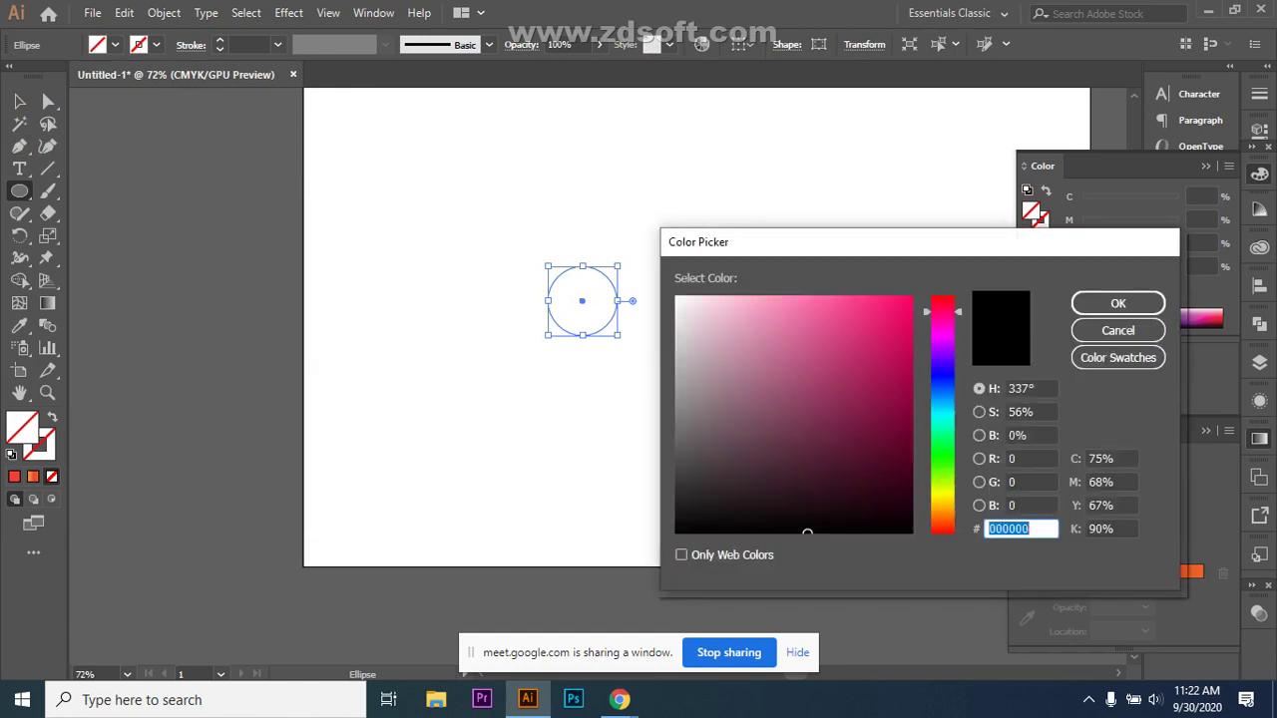
{"action": "left_click", "coordinate": [897, 527]}
{"action": "left_click", "coordinate": [1117, 304]}
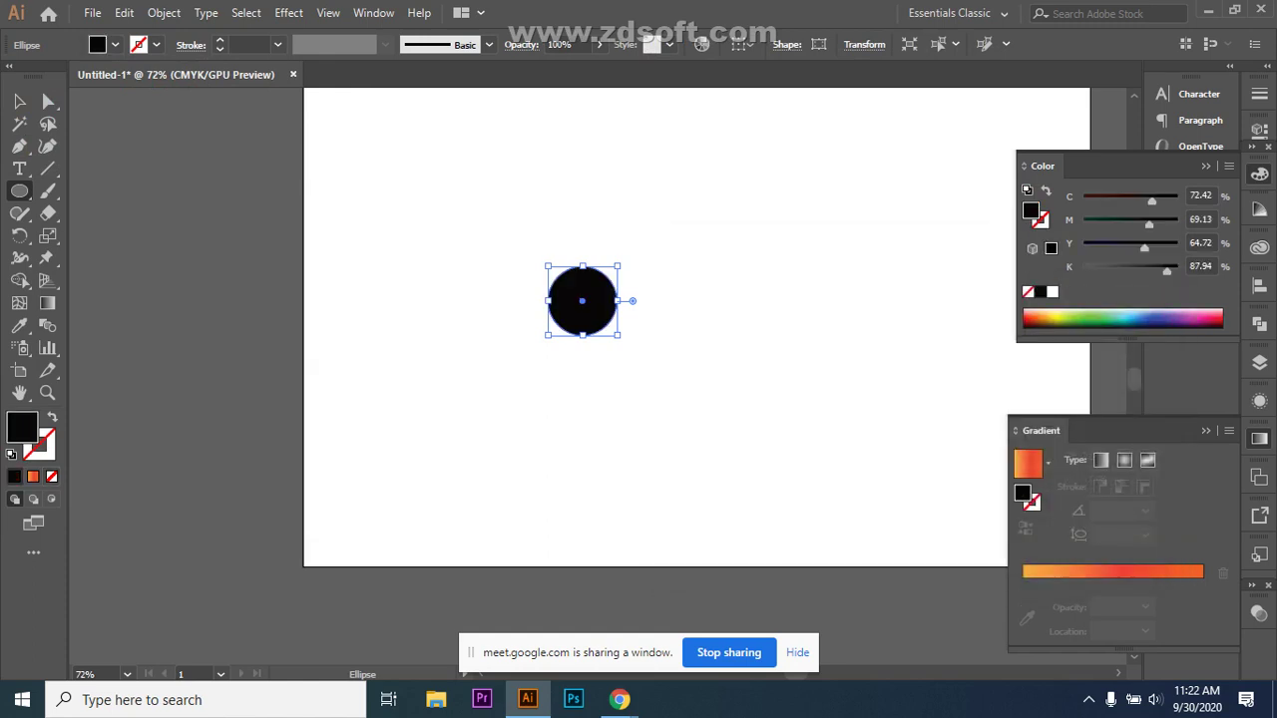
{"action": "key", "text": "shift+x"}
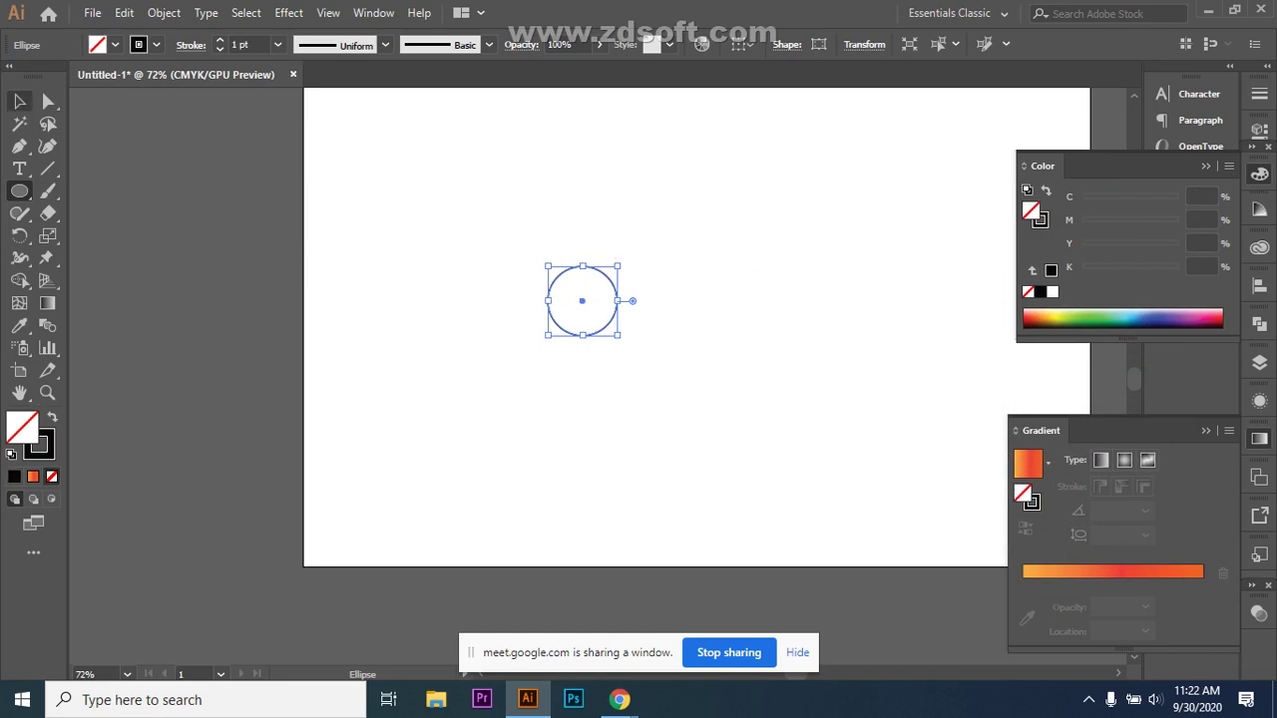
- Deselect the circle and hide the gradient settings
{"action": "left_click", "coordinate": [19, 101]}
{"action": "key", "text": "ctrl+shift+a"}
{"action": "left_click", "coordinate": [1205, 430]}
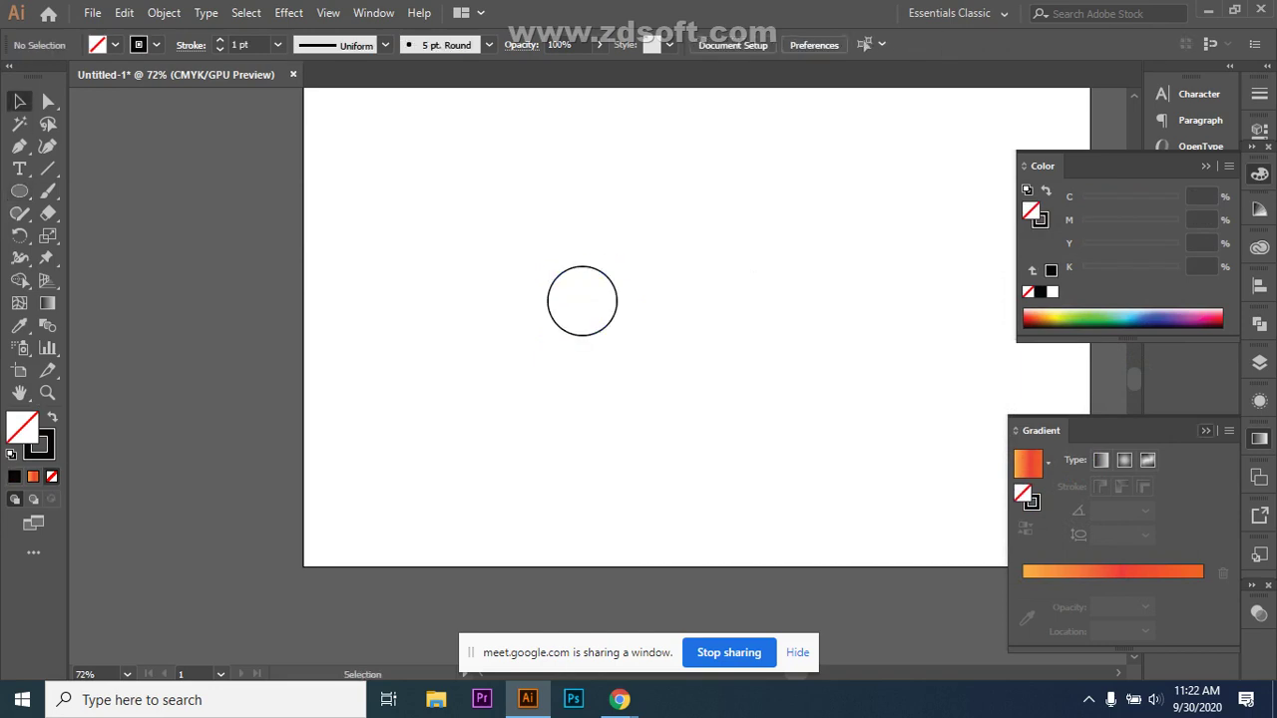
{"action": "key", "text": "ctrl+F9"}
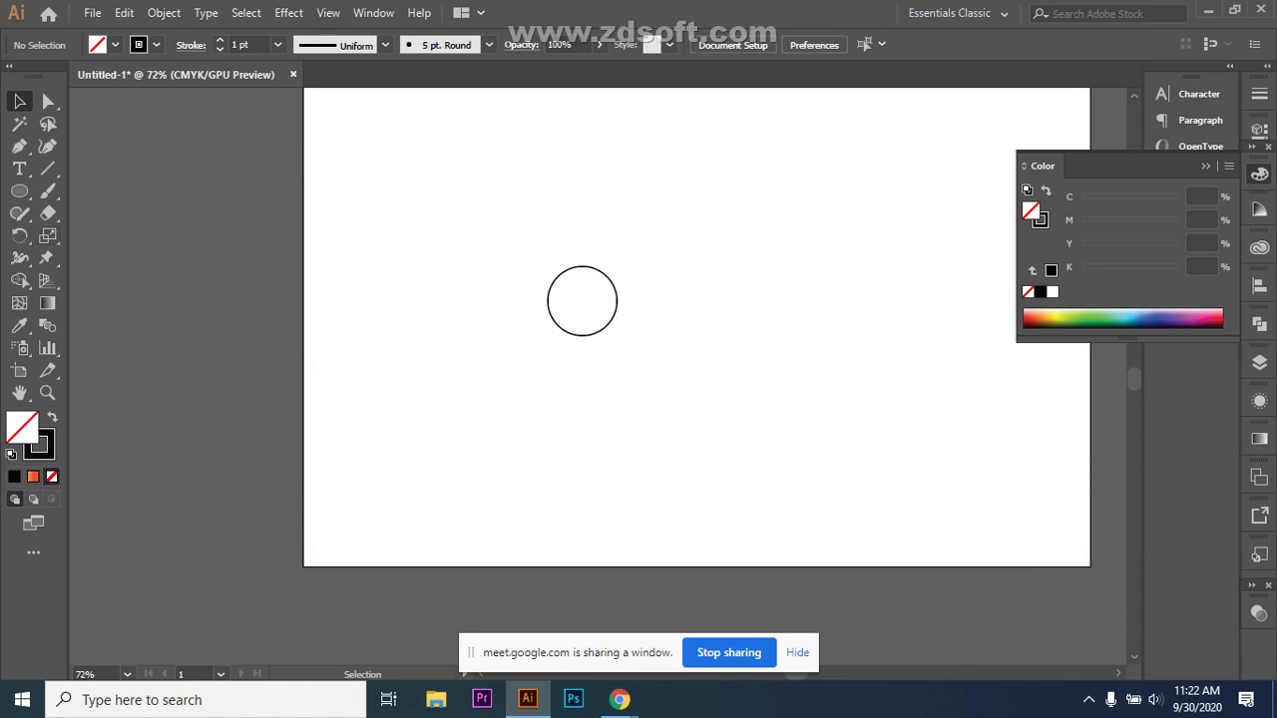
- Draw a curved half-teardrop path with the Pen tool left of the circle, retracting the upper anchor's outgoing handle to end in a point
{"action": "left_click", "coordinate": [19, 146]}
{"action": "left_click", "coordinate": [362, 441]}
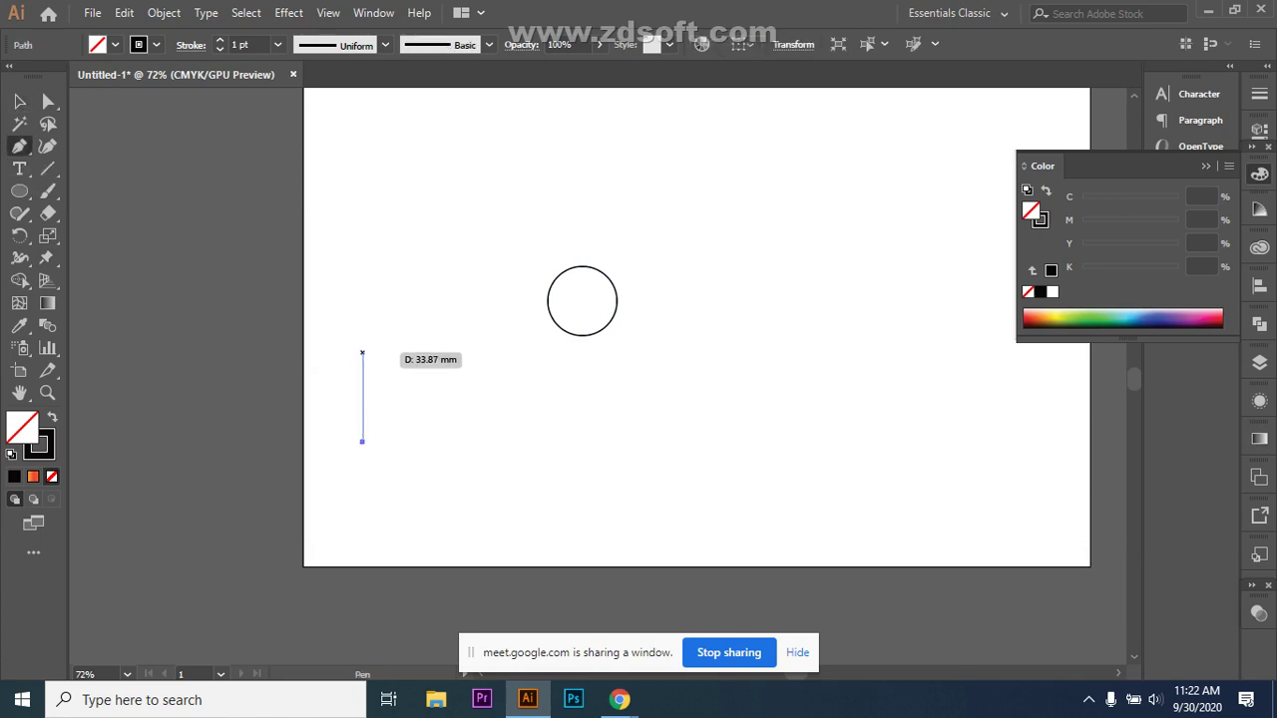
{"action": "left_click_drag", "start_coordinate": [362, 335], "coordinate": [409, 219]}
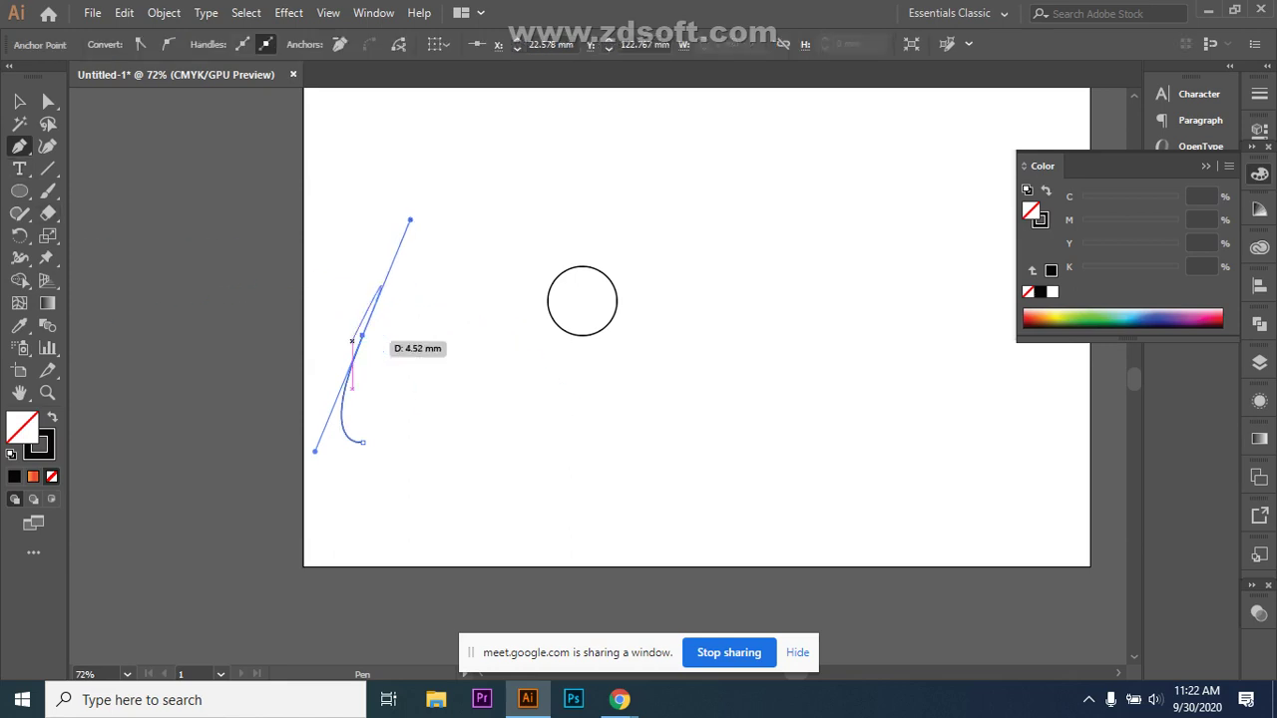
{"action": "left_click", "coordinate": [362, 335]}
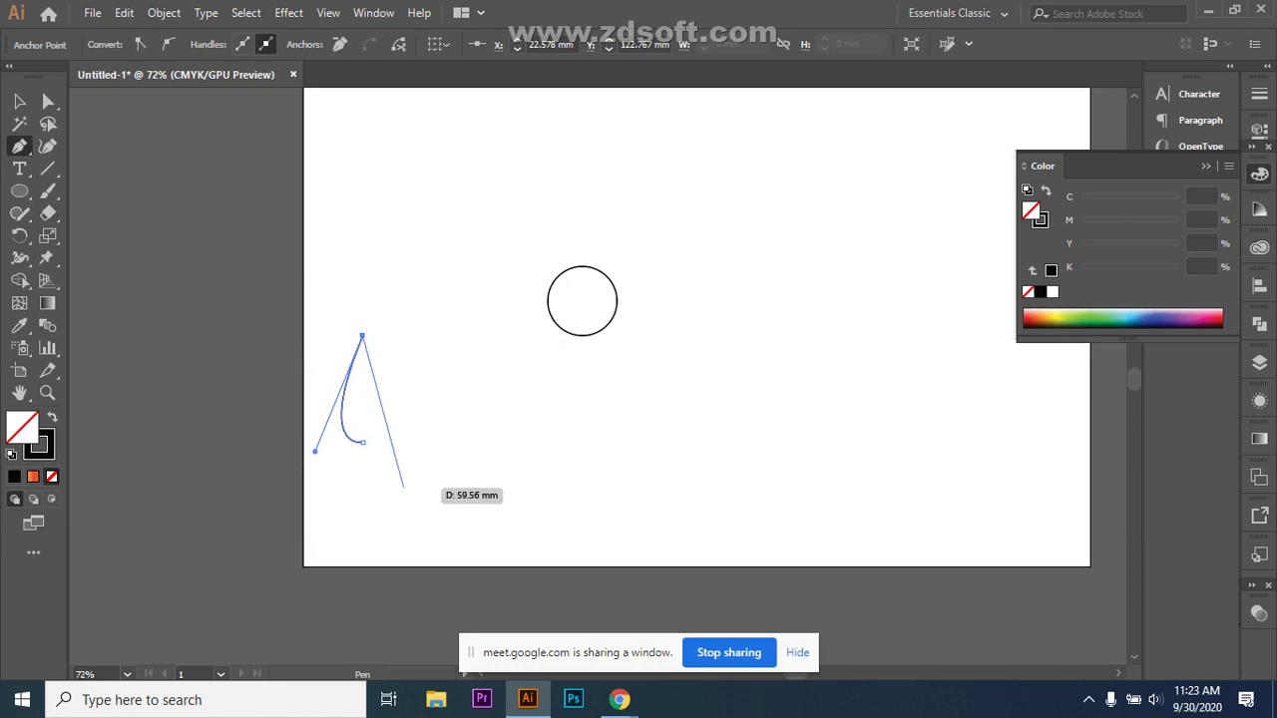
{"action": "left_click", "coordinate": [19, 102]}
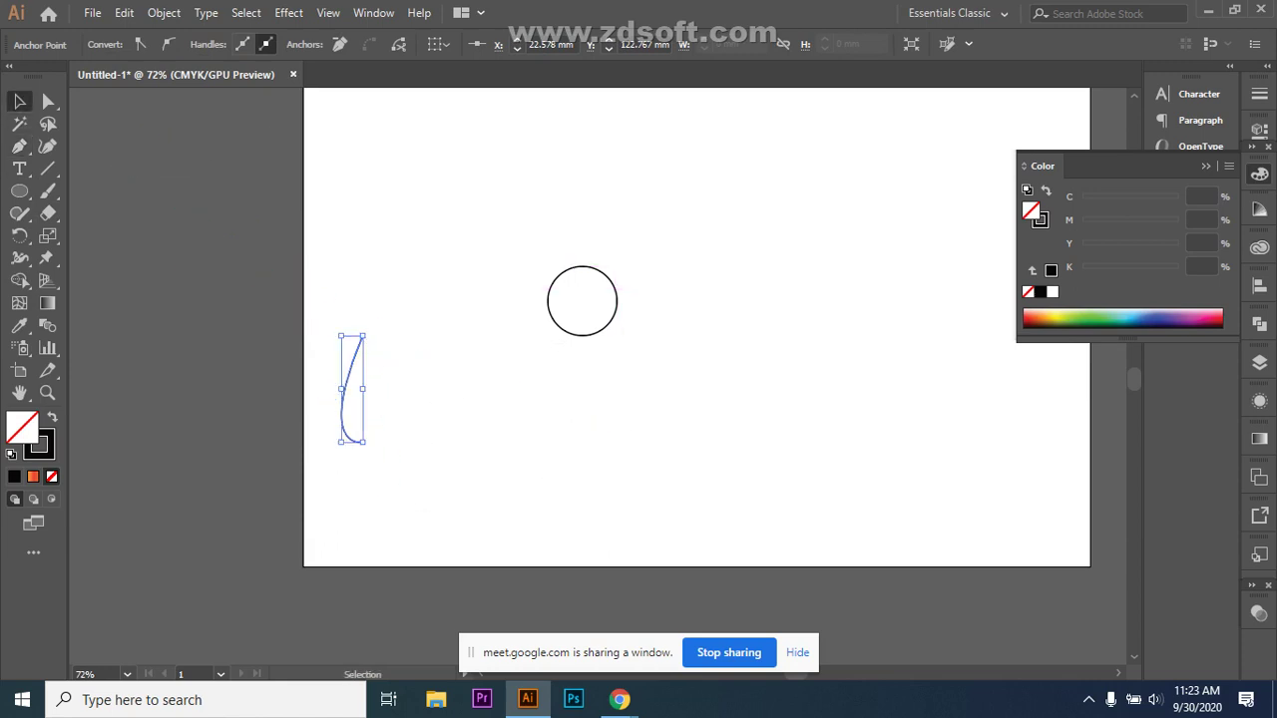
- Reflect a copy of the half-teardrop across the vertical axis to complete the teardrop outline, and deselect it
{"action": "right_click", "coordinate": [359, 361]}
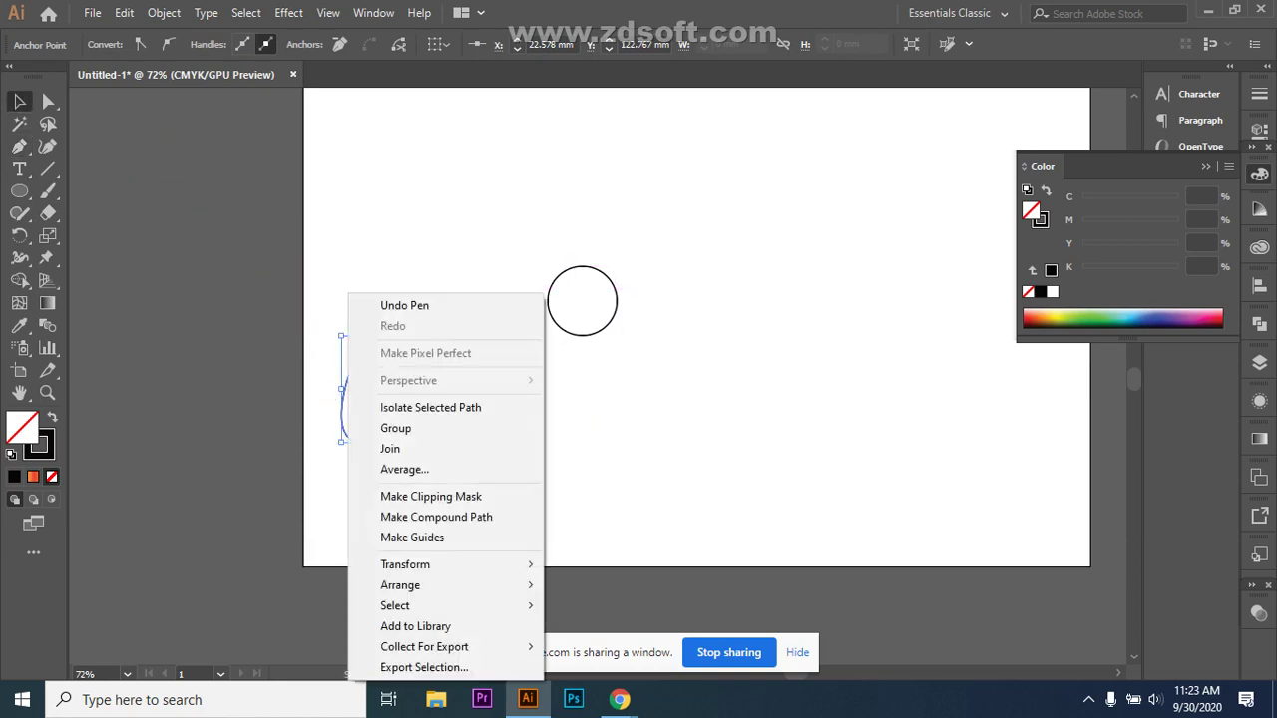
{"action": "mouse_move", "coordinate": [439, 605]}
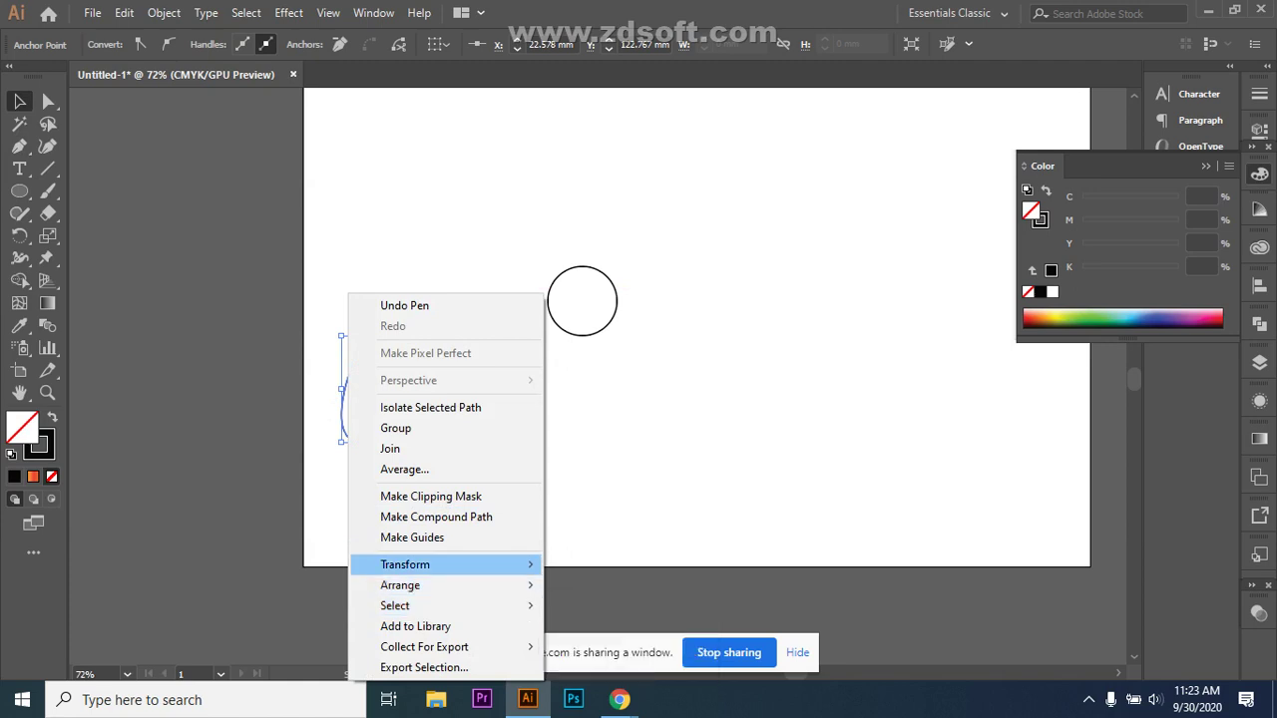
{"action": "mouse_move", "coordinate": [439, 564]}
{"action": "left_click", "coordinate": [619, 468]}
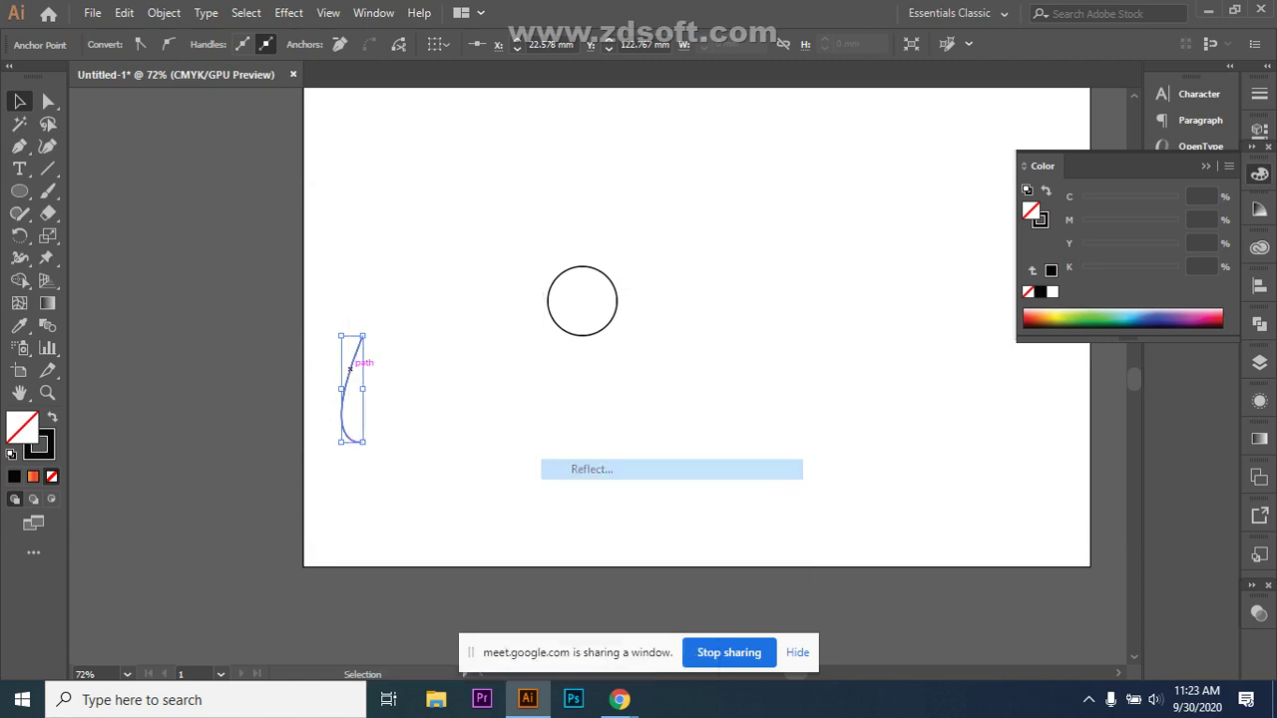
{"action": "left_click", "coordinate": [953, 427]}
{"action": "left_click", "coordinate": [991, 468]}
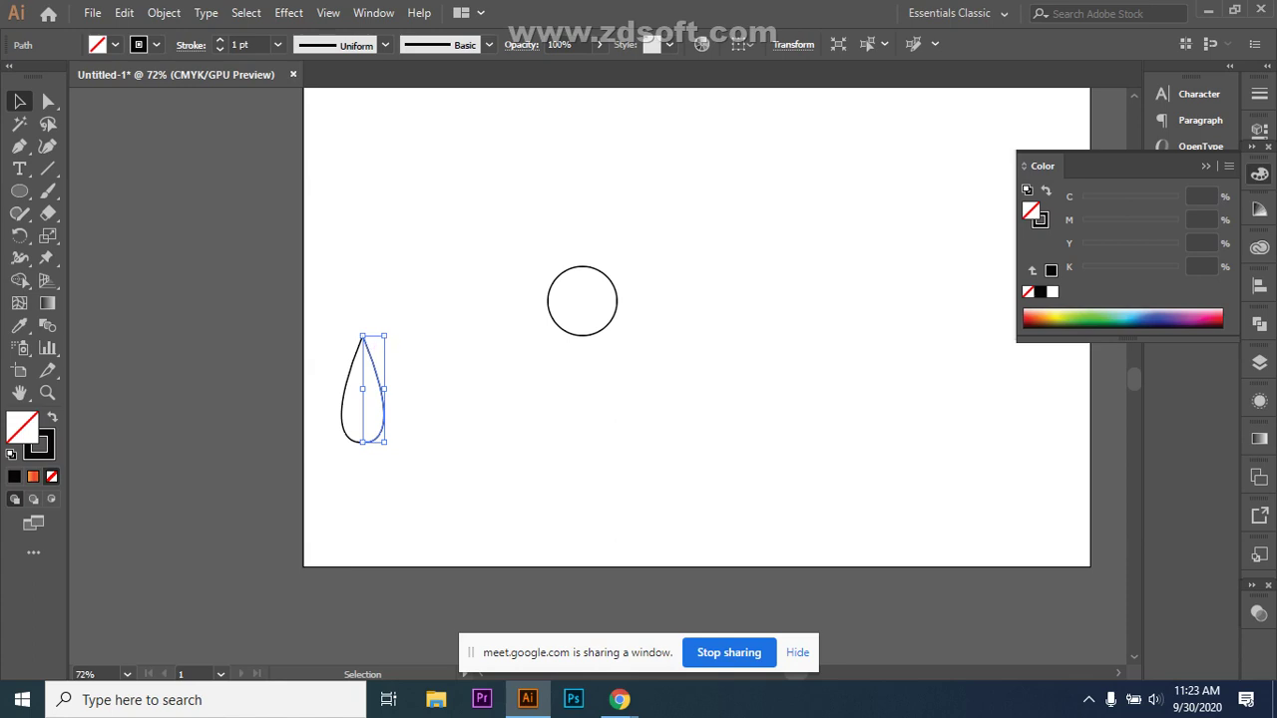
{"action": "key", "text": "ctrl+shift+a"}
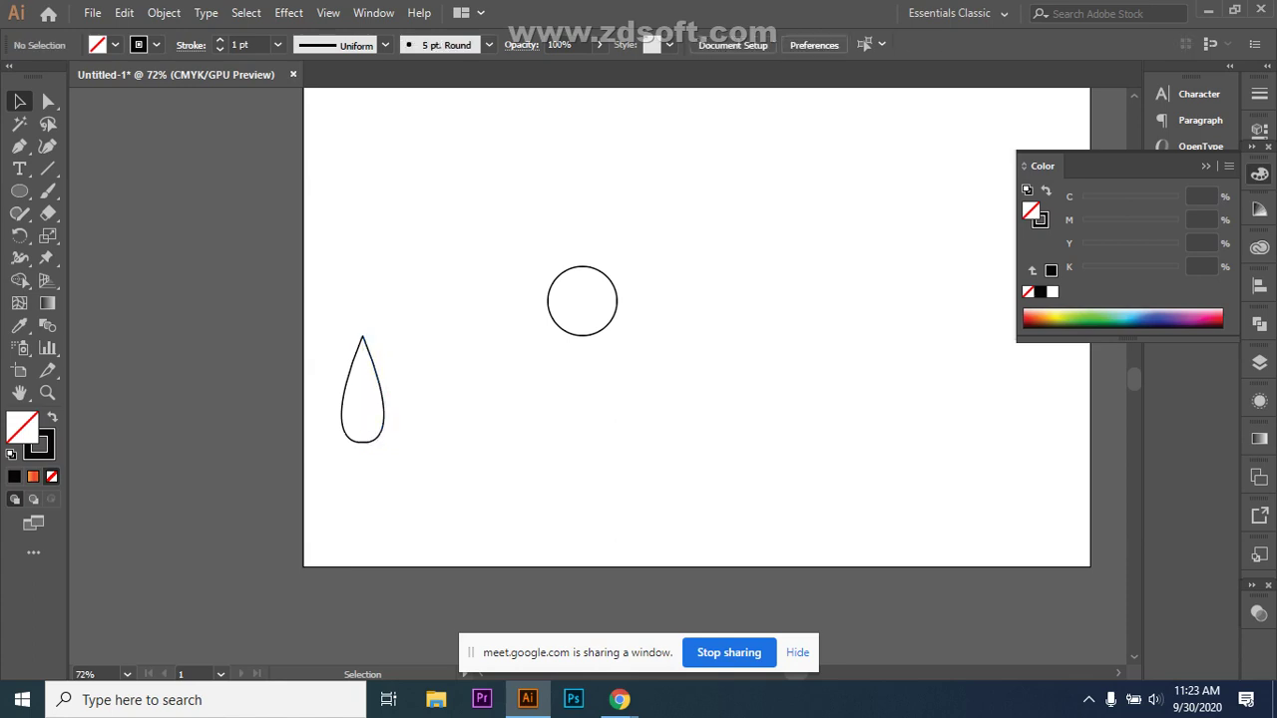
- Group the two halves of the teardrop into one petal and deselect it
{"action": "left_click_drag", "start_coordinate": [327, 314], "coordinate": [417, 463]}
{"action": "right_click", "coordinate": [363, 381]}
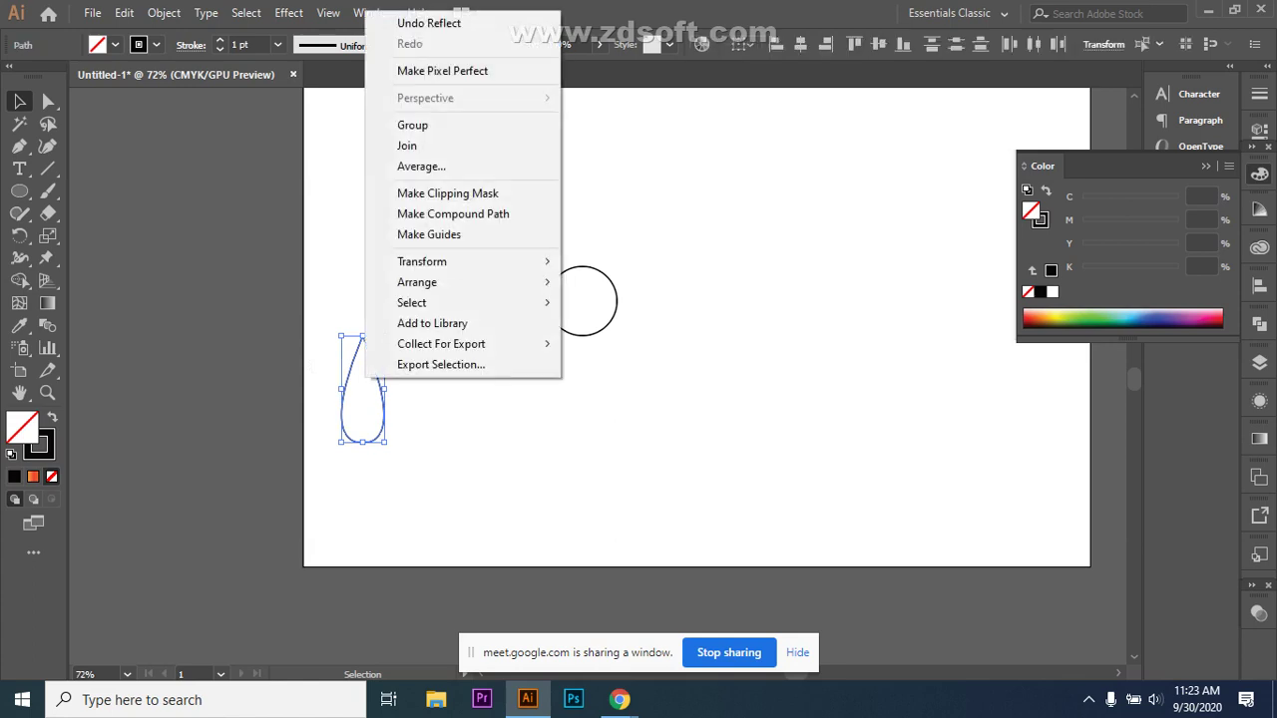
{"action": "left_click", "coordinate": [409, 124]}
{"action": "key", "text": "ctrl+shift+a"}
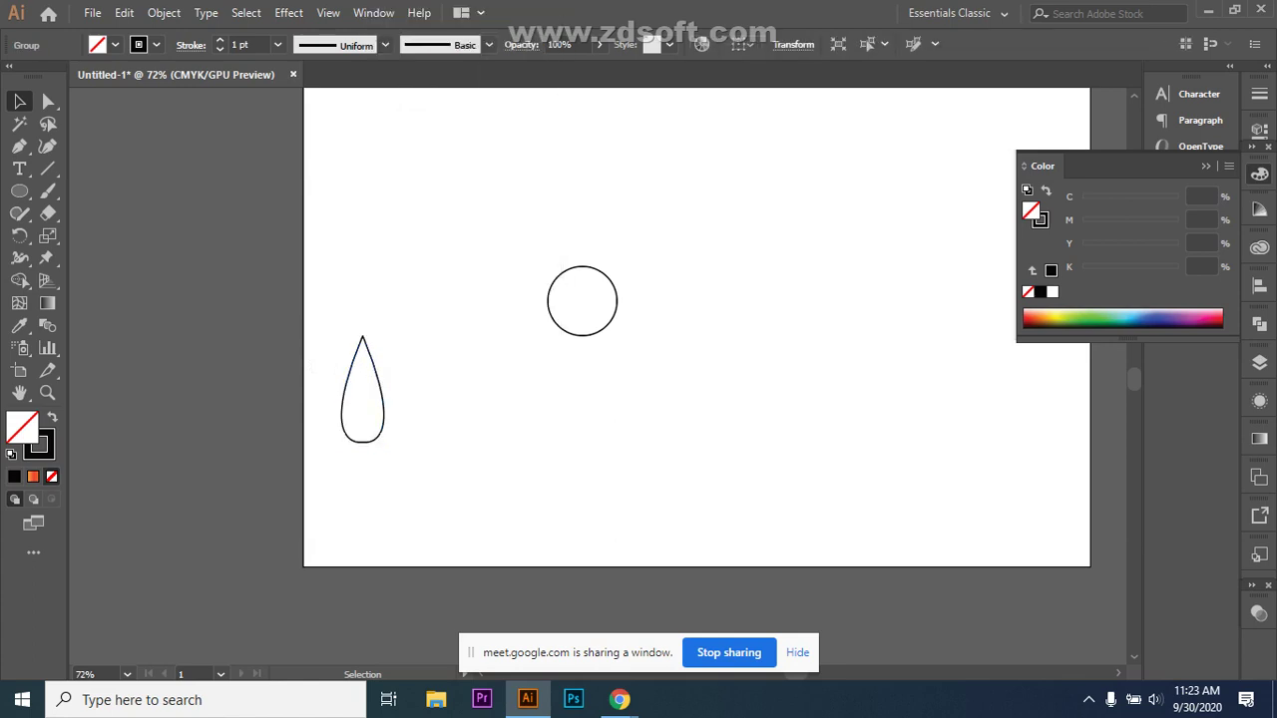
- Move the petal so its rounded base sits on top of the circle, and align both shapes by their horizontal centers
{"action": "left_click_drag", "start_coordinate": [349, 364], "coordinate": [564, 186]}
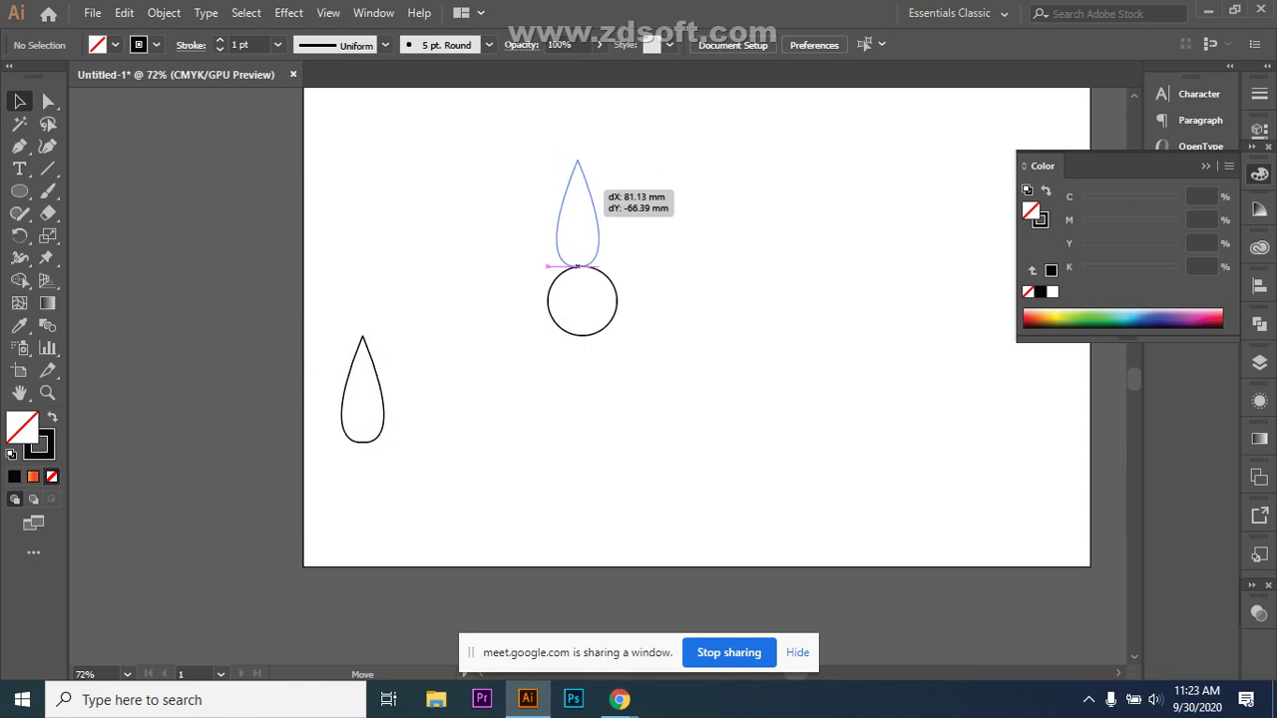
{"action": "left_click_drag", "start_coordinate": [576, 266], "coordinate": [581, 266]}
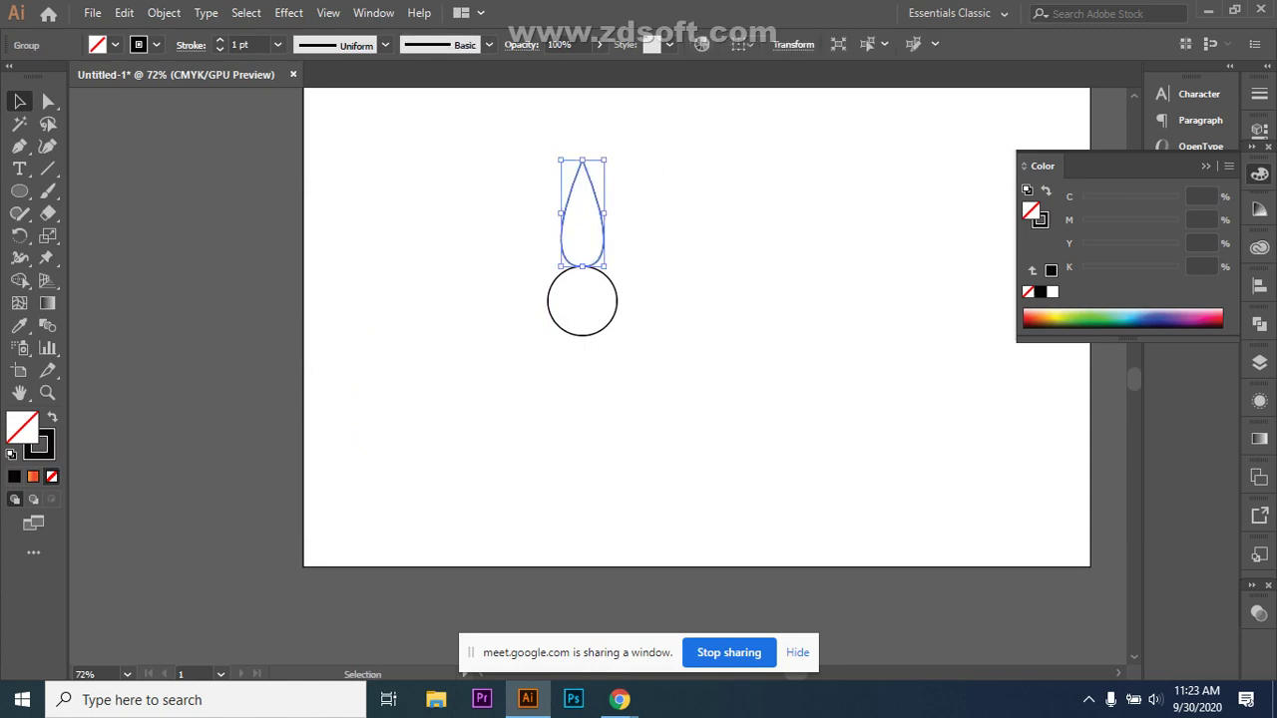
{"action": "left_click_drag", "start_coordinate": [487, 171], "coordinate": [718, 347]}
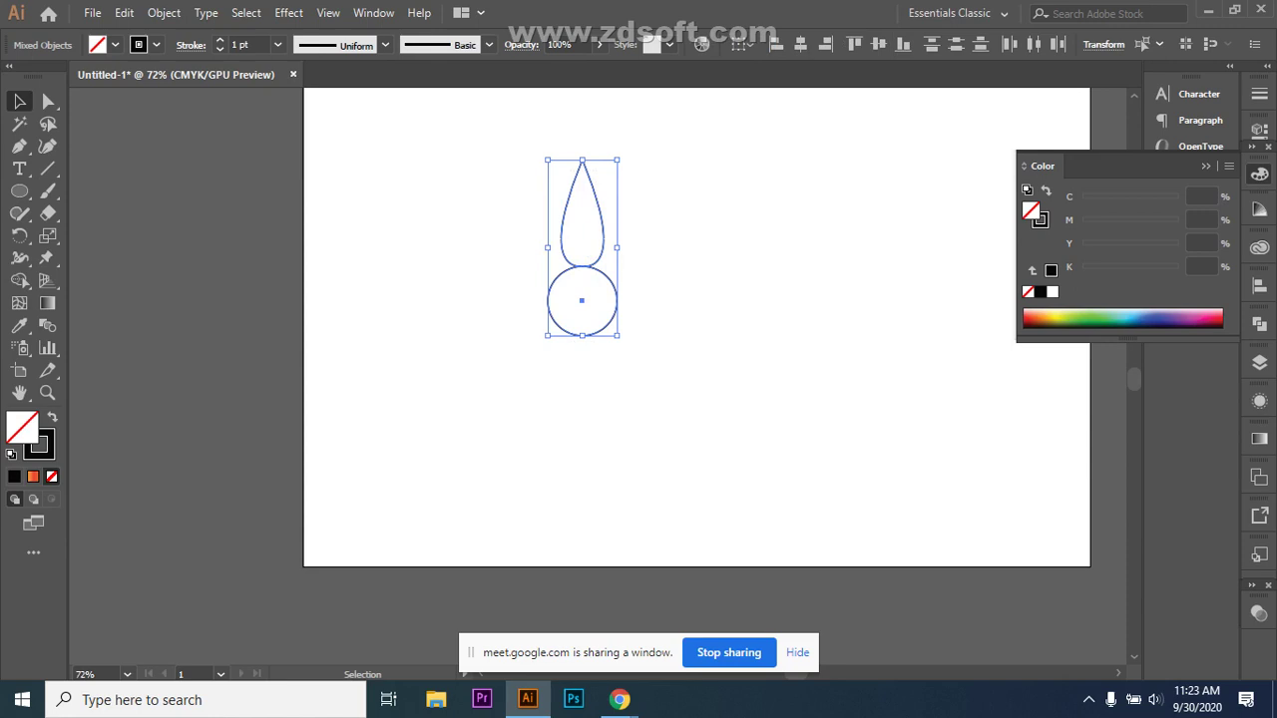
{"action": "left_click", "coordinate": [799, 44]}
{"action": "left_click", "coordinate": [679, 229]}
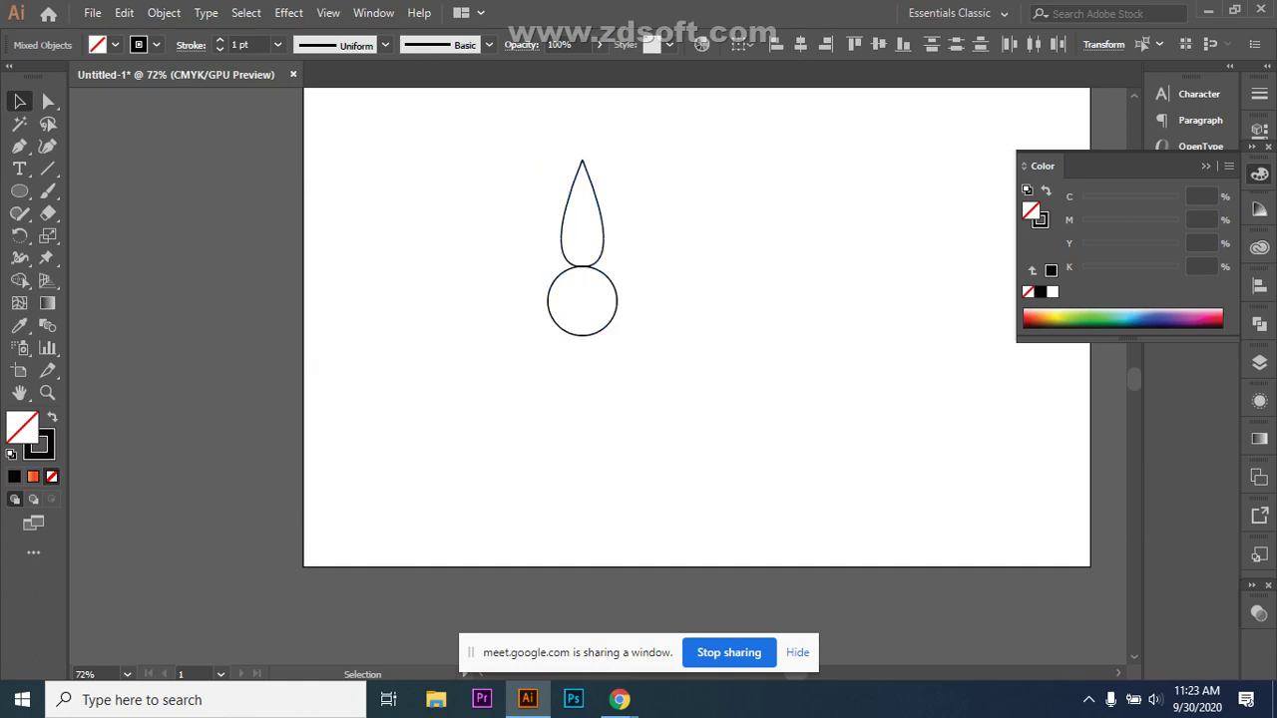
- Rotate a copy of the petal about -29° around the circle's center
{"action": "left_click", "coordinate": [603, 222]}
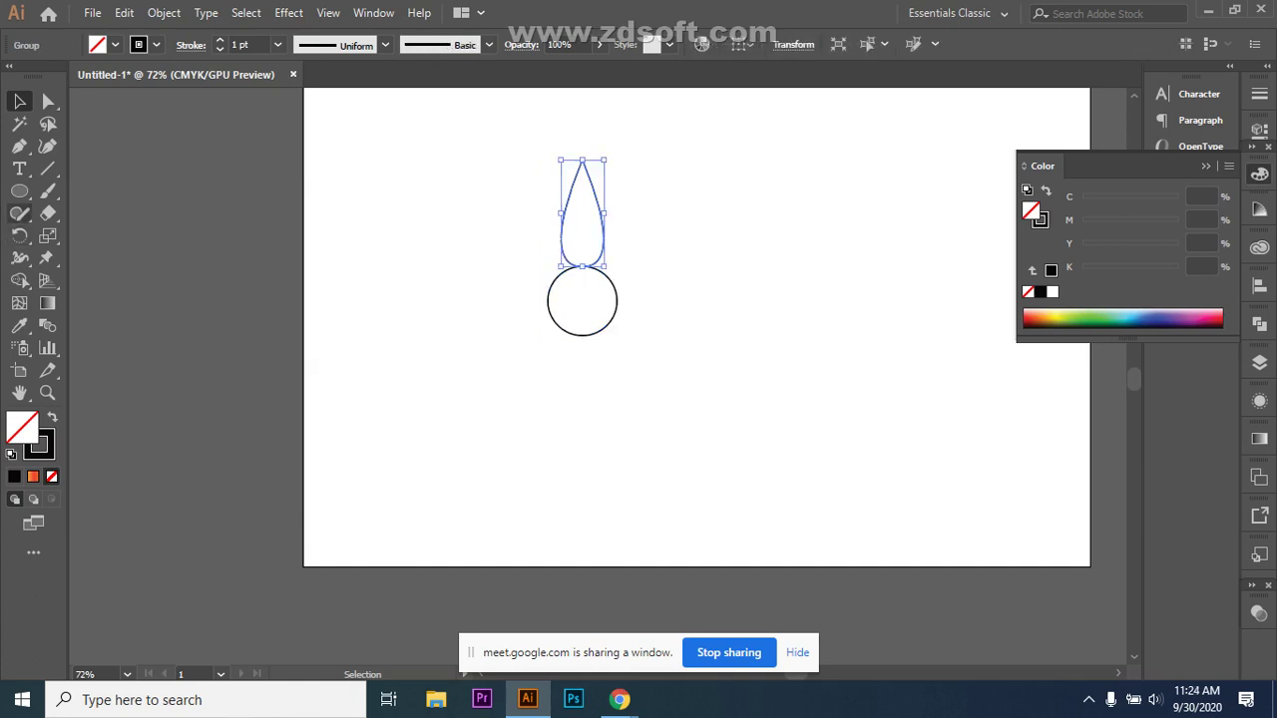
{"action": "left_click", "coordinate": [19, 236]}
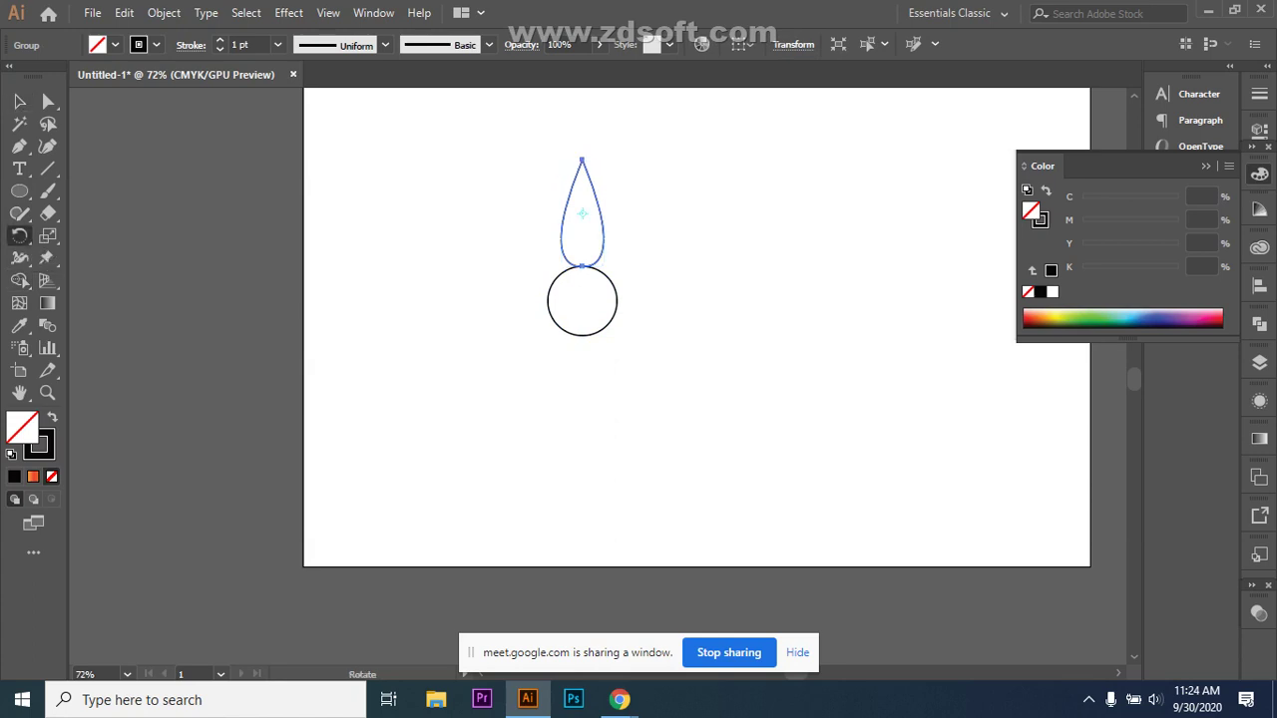
{"action": "left_click_drag", "start_coordinate": [581, 212], "coordinate": [581, 299]}
{"action": "left_click_drag", "start_coordinate": [612, 217], "coordinate": [665, 249]}
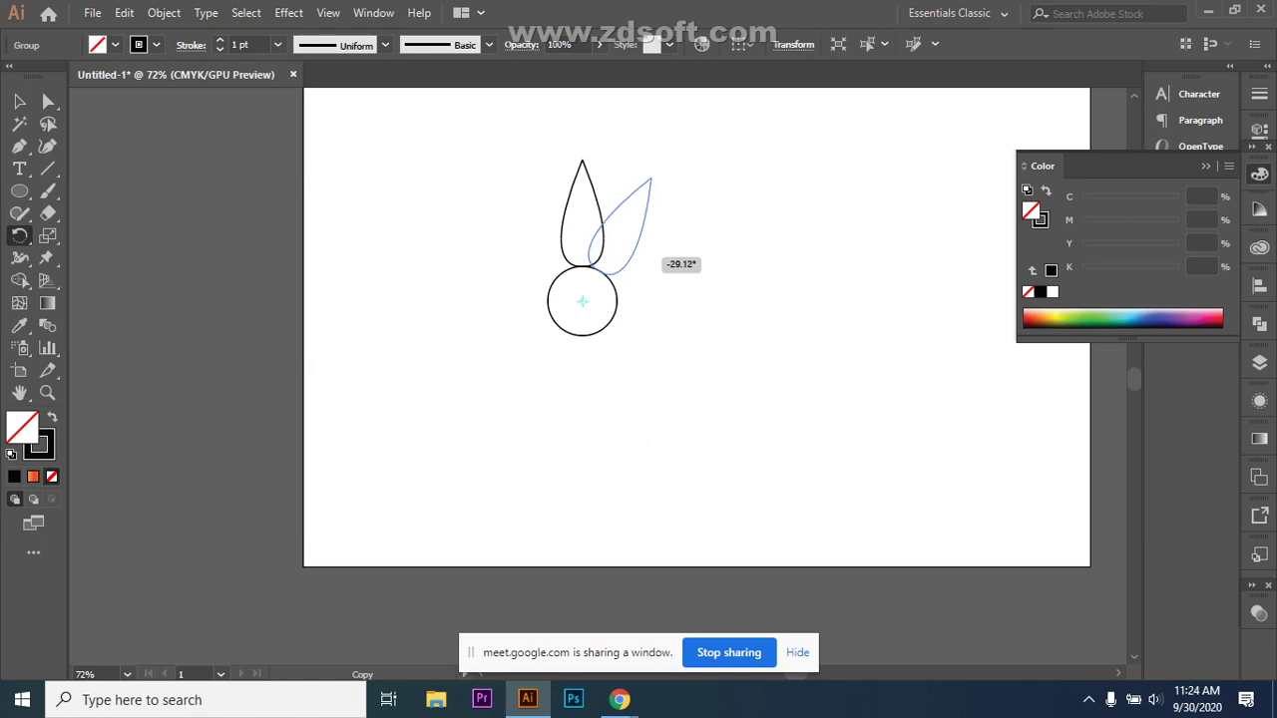
{"action": "left_click_drag", "start_coordinate": [664, 249], "coordinate": [664, 250]}
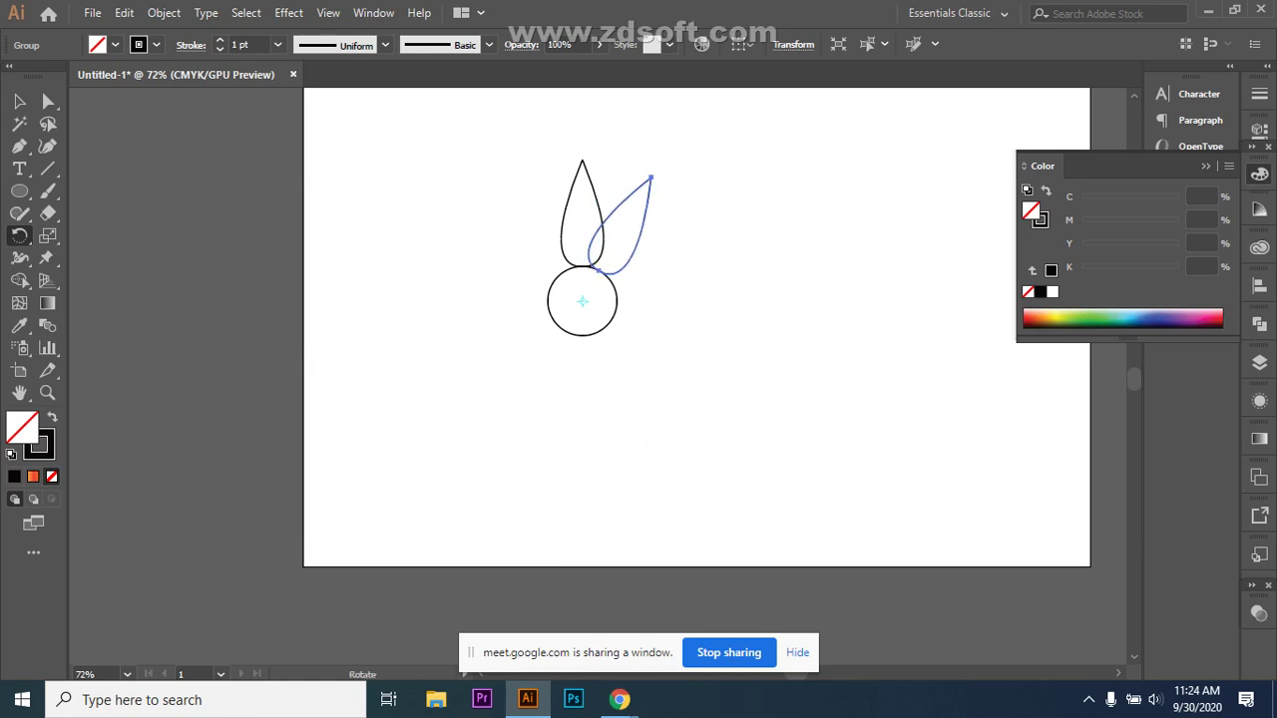
- Repeat the rotated copy until 12 petals ring the circle, and deselect the last petal
{"action": "key", "text": "ctrl+d"}
{"action": "key", "text": "ctrl+d"}
{"action": "key", "text": "ctrl+d"}
{"action": "key", "text": "ctrl+d"}
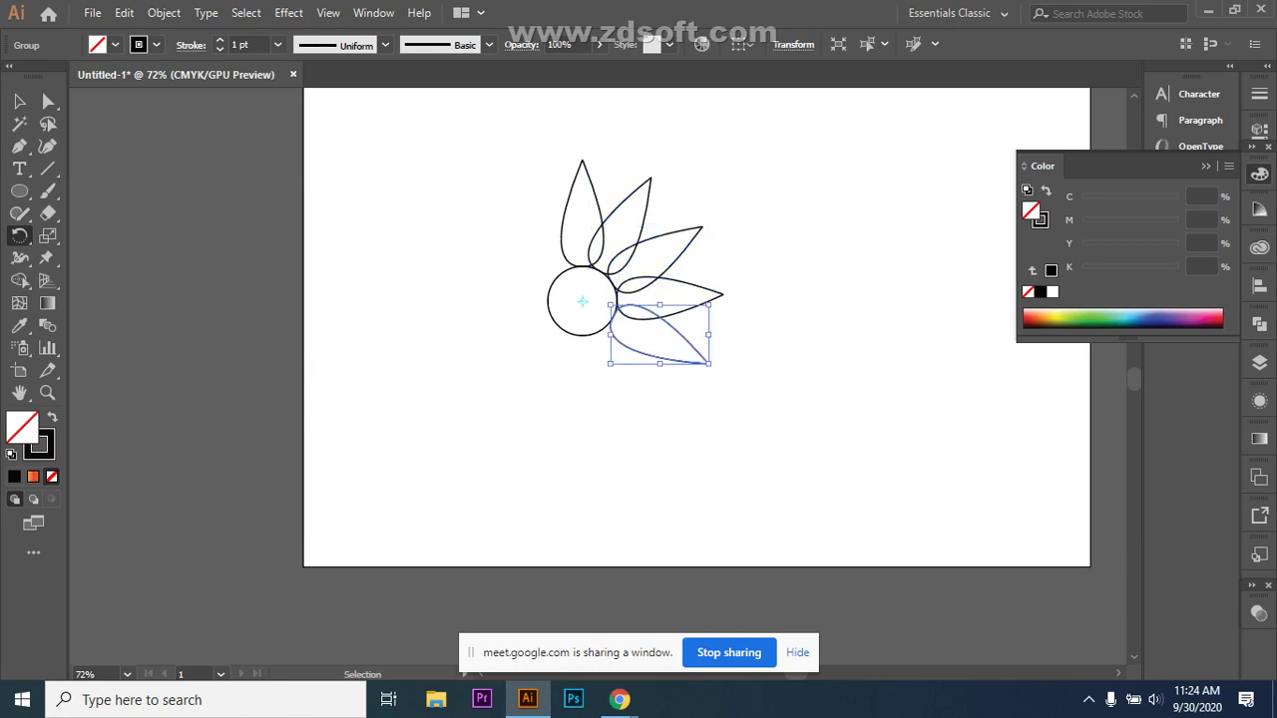
{"action": "key", "text": "ctrl+d"}
{"action": "key", "text": "ctrl+d"}
{"action": "key", "text": "ctrl+d"}
{"action": "key", "text": "ctrl+d"}
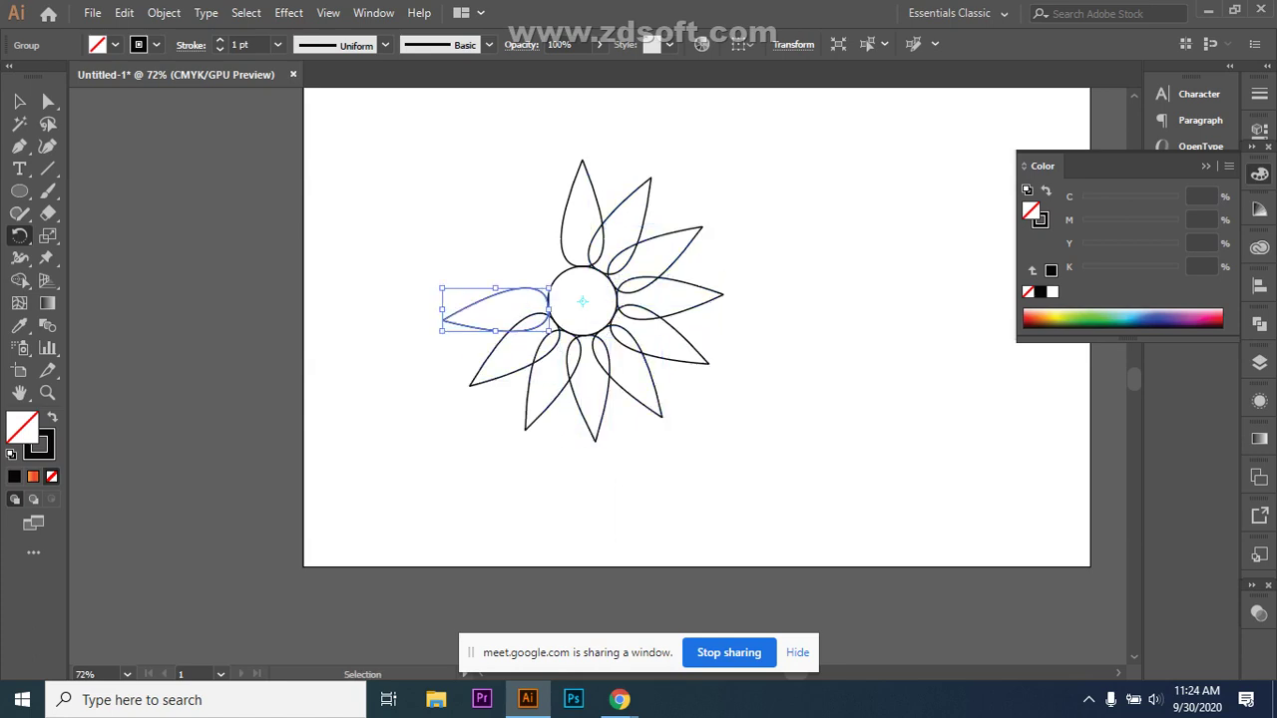
{"action": "key", "text": "ctrl+d"}
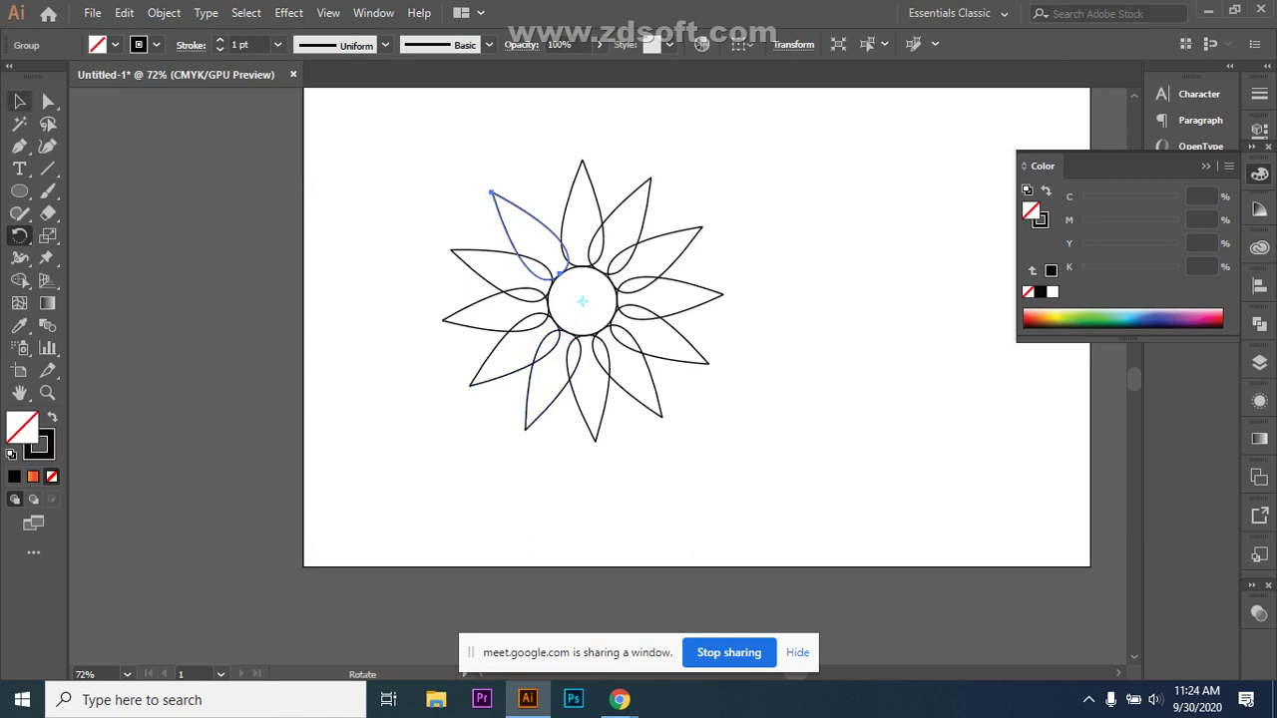
{"action": "key", "text": "v"}
{"action": "key", "text": "ctrl+shift+a"}
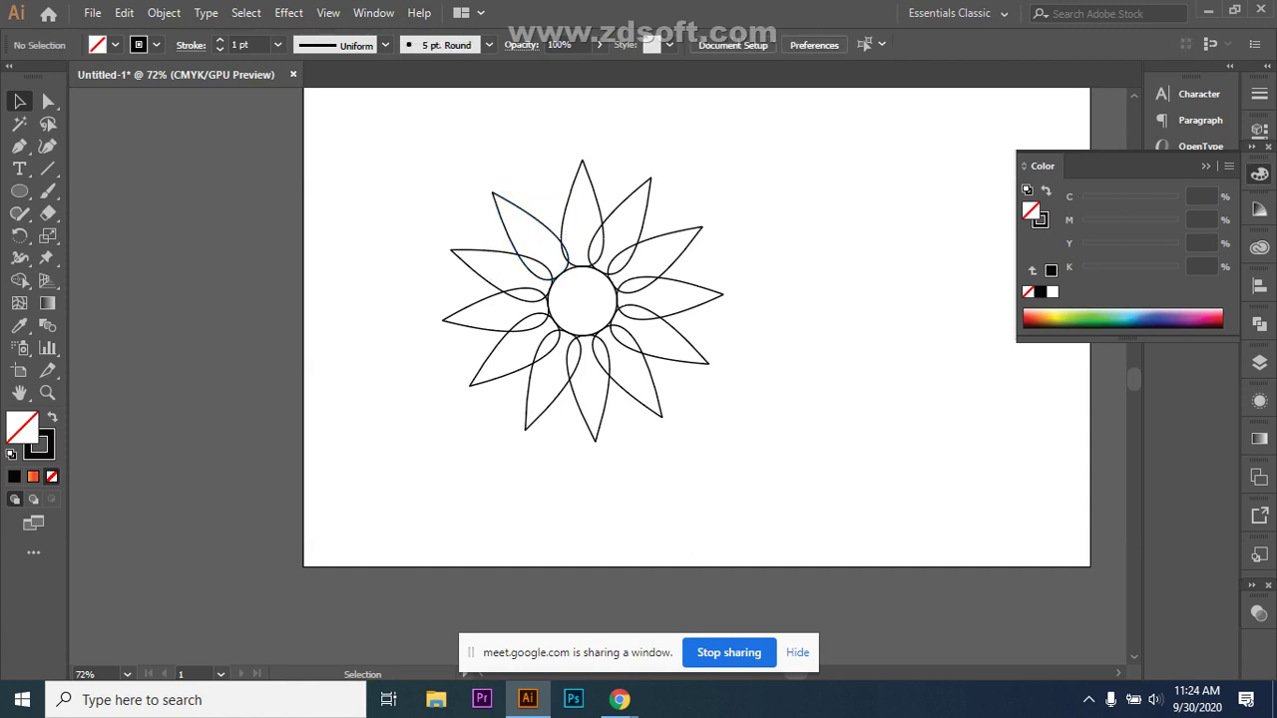
- Fill the top petal with the orange-red linear gradient and remove its middle red color stop
{"action": "left_click", "coordinate": [585, 169]}
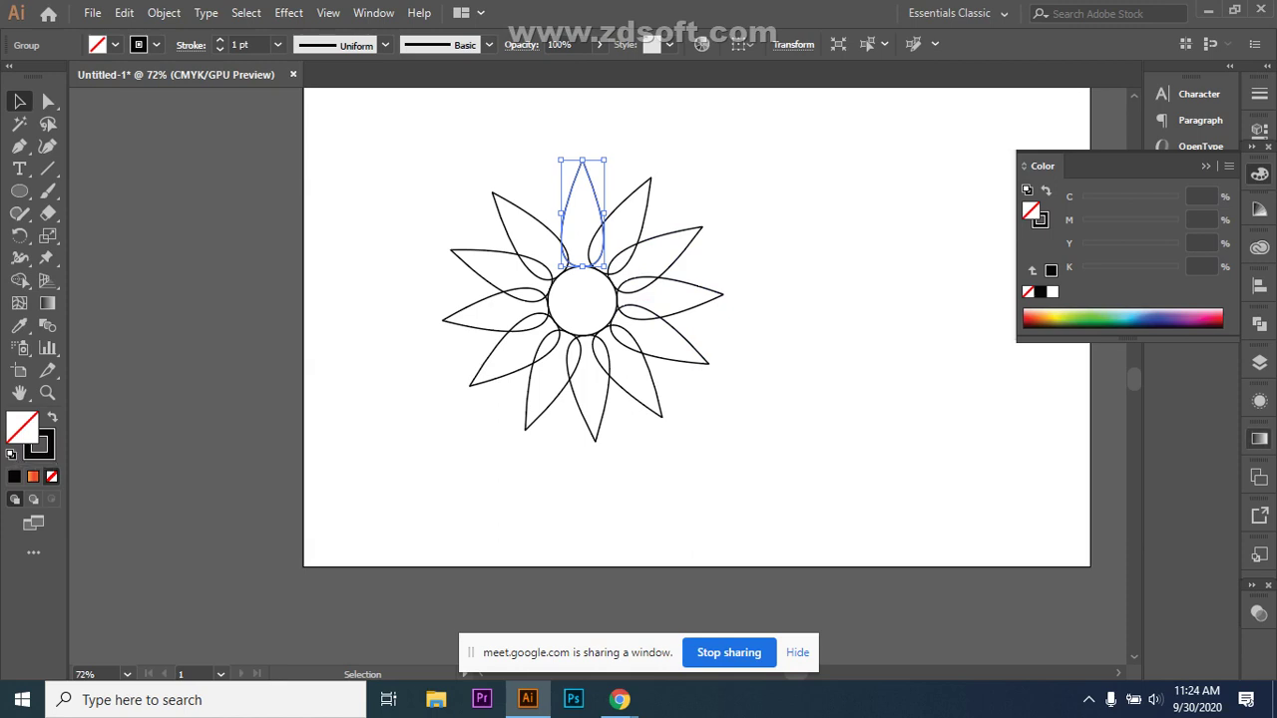
{"action": "left_click", "coordinate": [1259, 438]}
{"action": "key", "text": "period"}
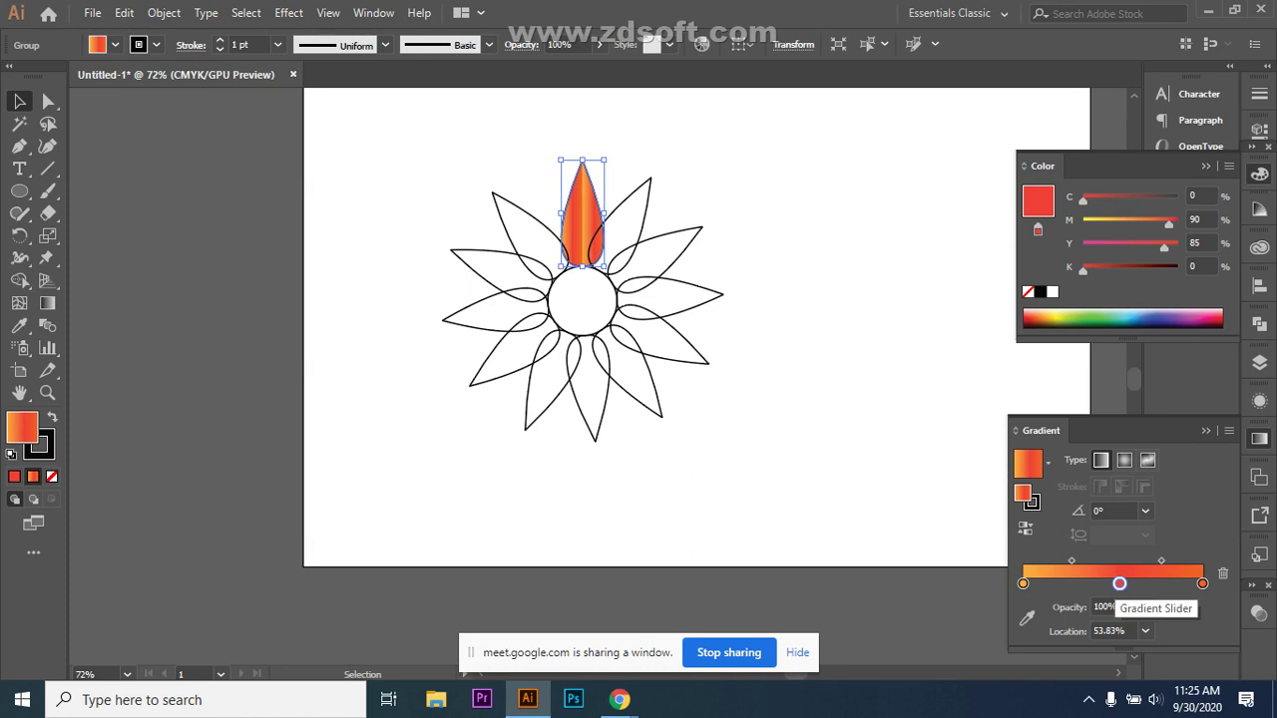
{"action": "left_click_drag", "start_coordinate": [1119, 583], "coordinate": [1119, 629]}
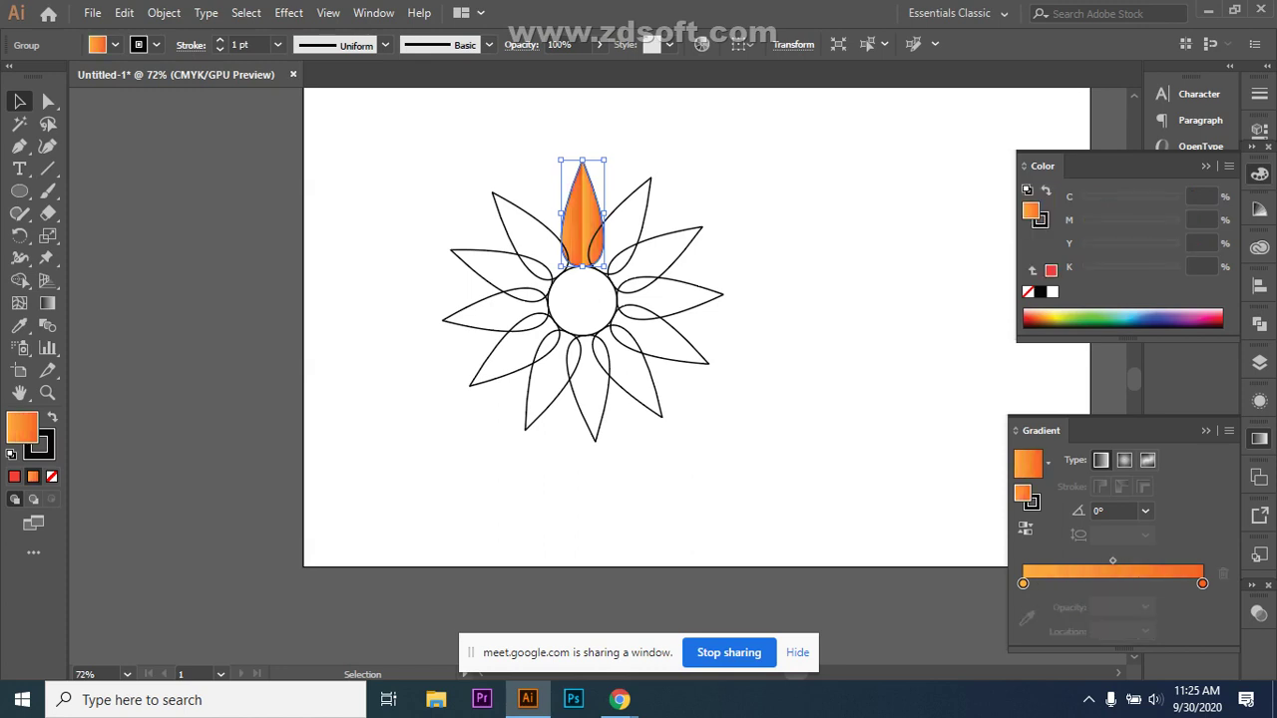
- Recolor the petal's gradient with magenta (M 100) at the start and beige (C 25, M 25, Y 40, K 0) at the end
{"action": "left_click", "coordinate": [1022, 584]}
{"action": "double_click", "coordinate": [1022, 584]}
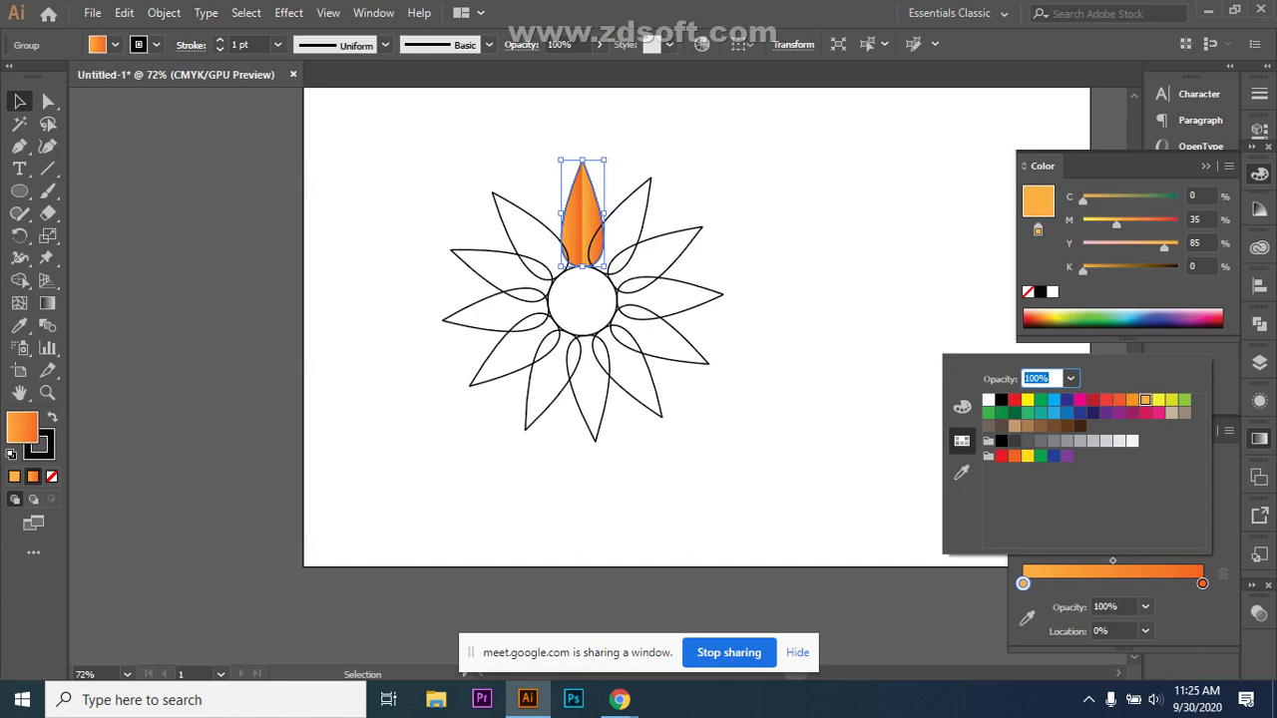
{"action": "left_click", "coordinate": [1079, 399]}
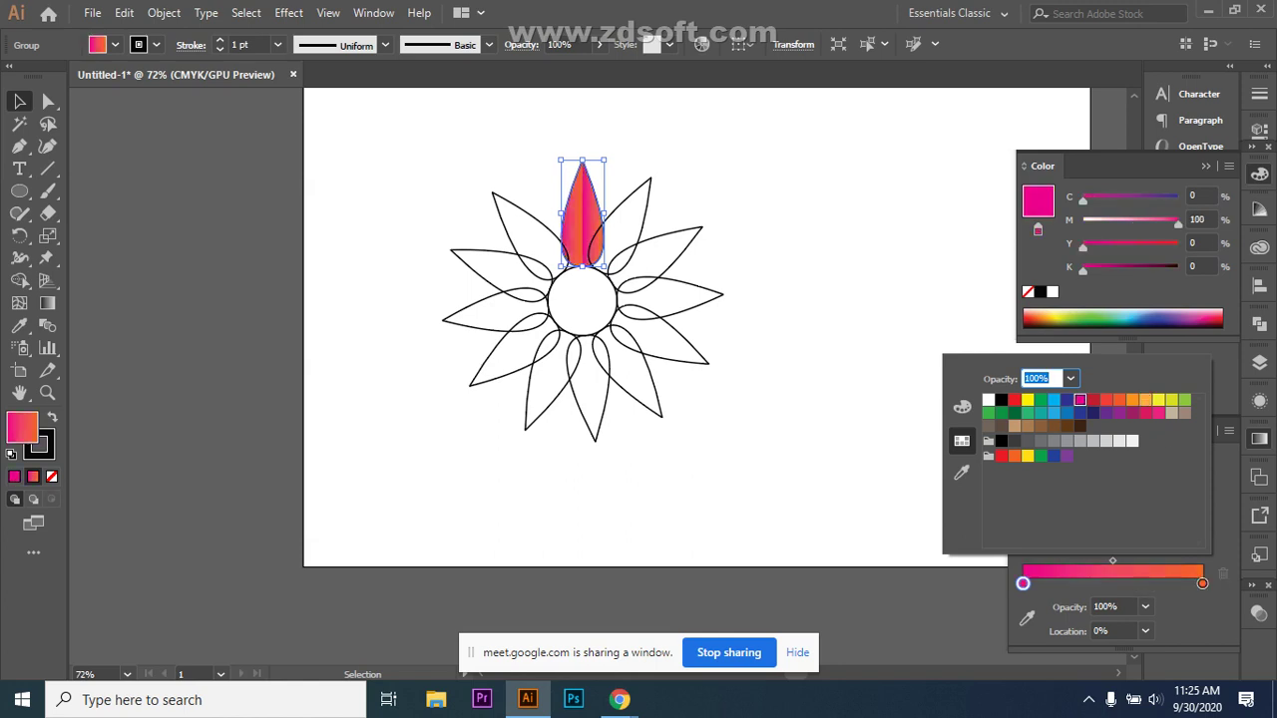
{"action": "left_click", "coordinate": [1202, 582]}
{"action": "left_click", "coordinate": [1201, 582]}
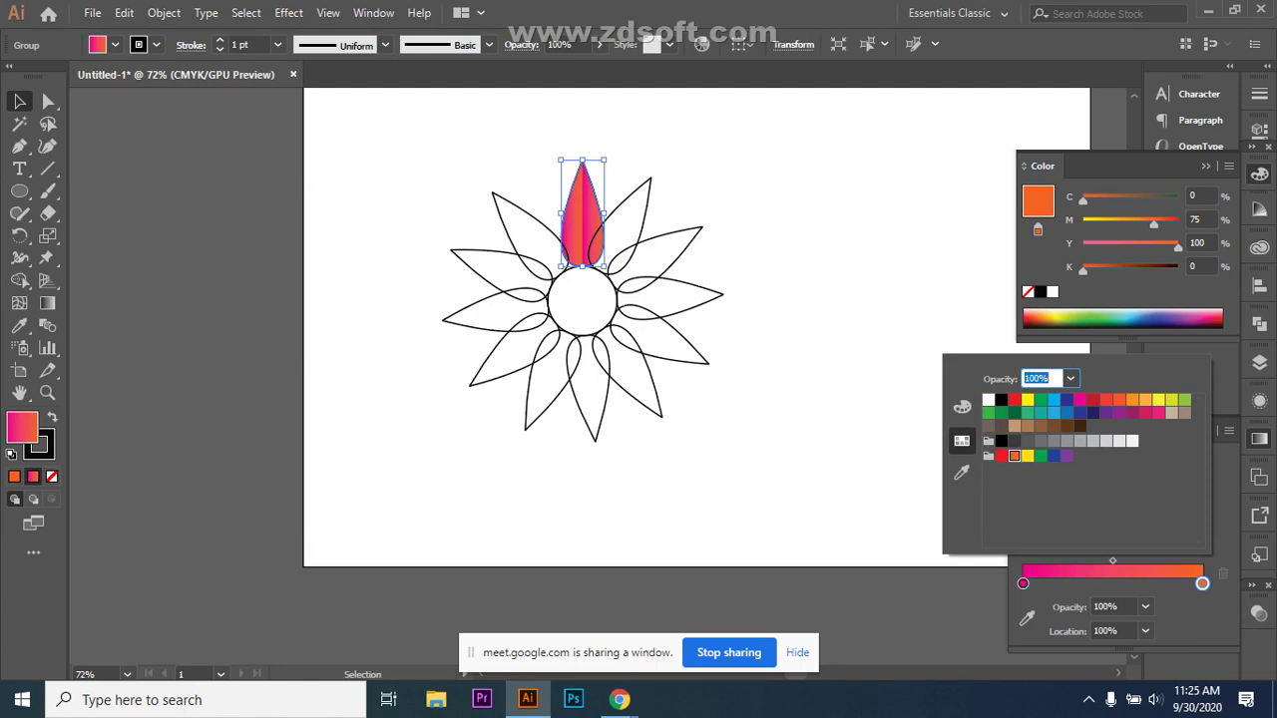
{"action": "left_click", "coordinate": [1053, 440]}
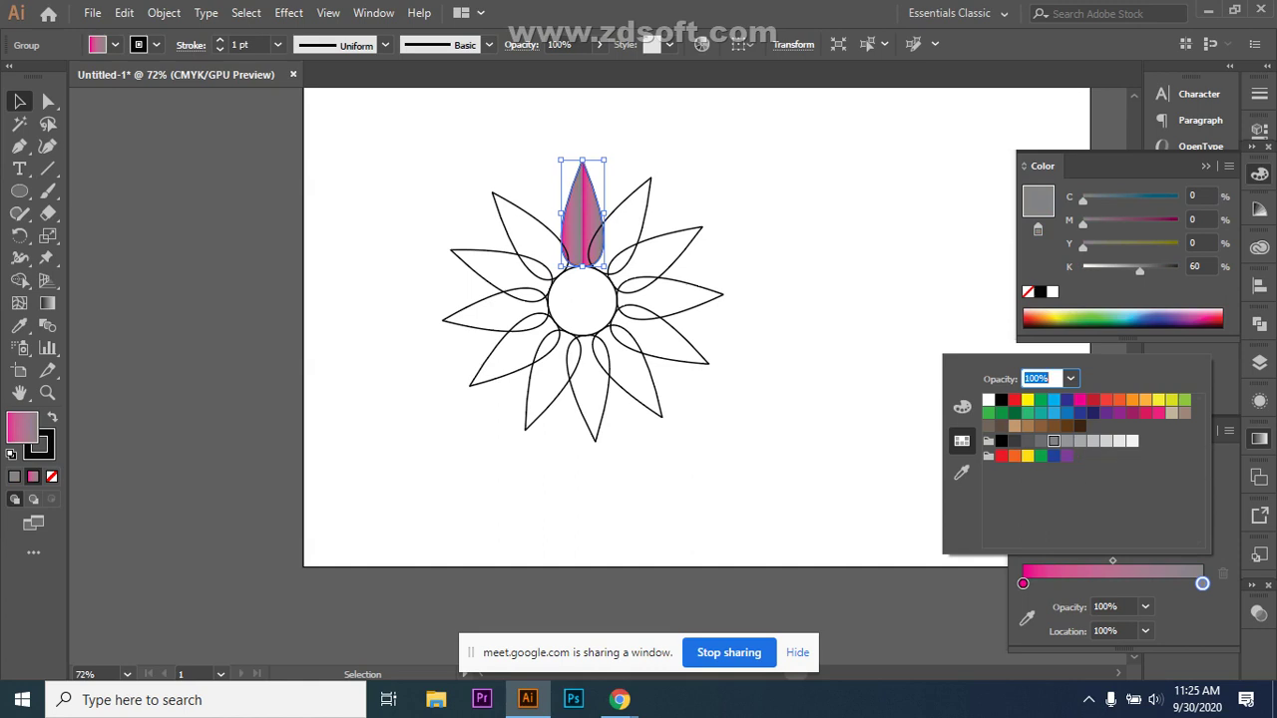
{"action": "left_click", "coordinate": [1171, 412]}
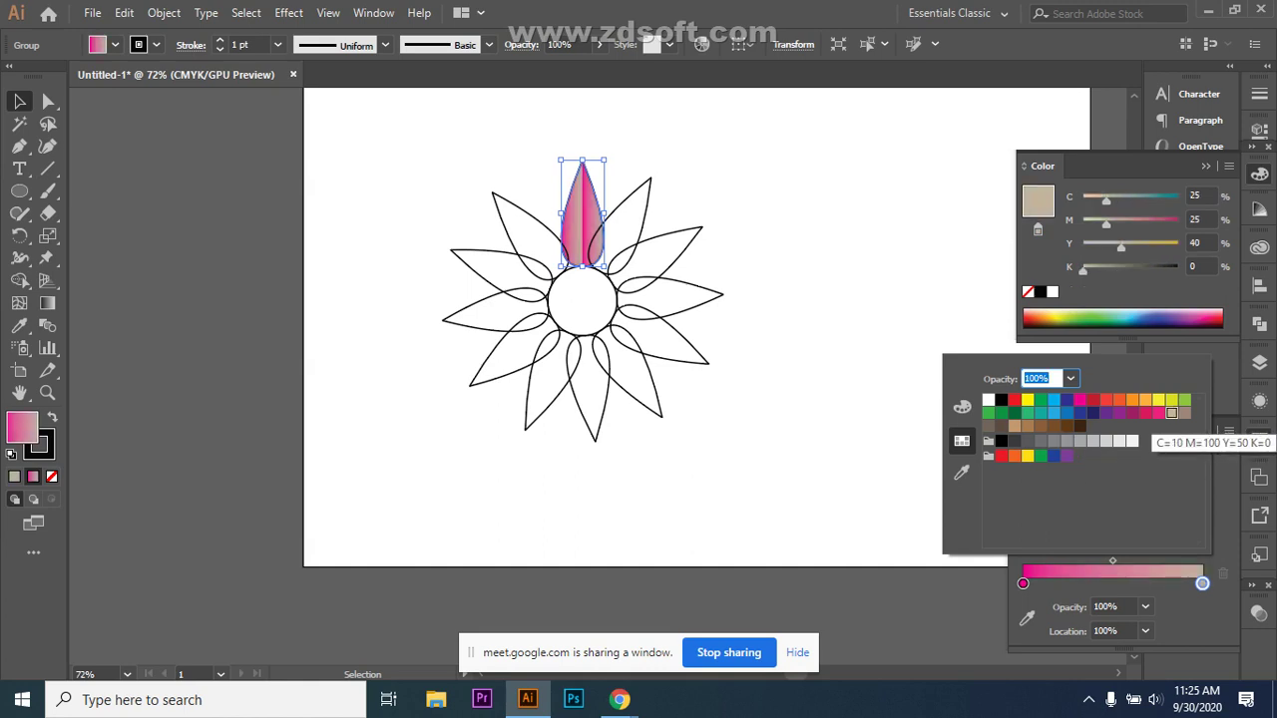
- Set the end colour of the top petal's gradient to orange (C=0 M=50 Y=100 K=0) and make the gradient radial
{"action": "left_click", "coordinate": [1131, 400]}
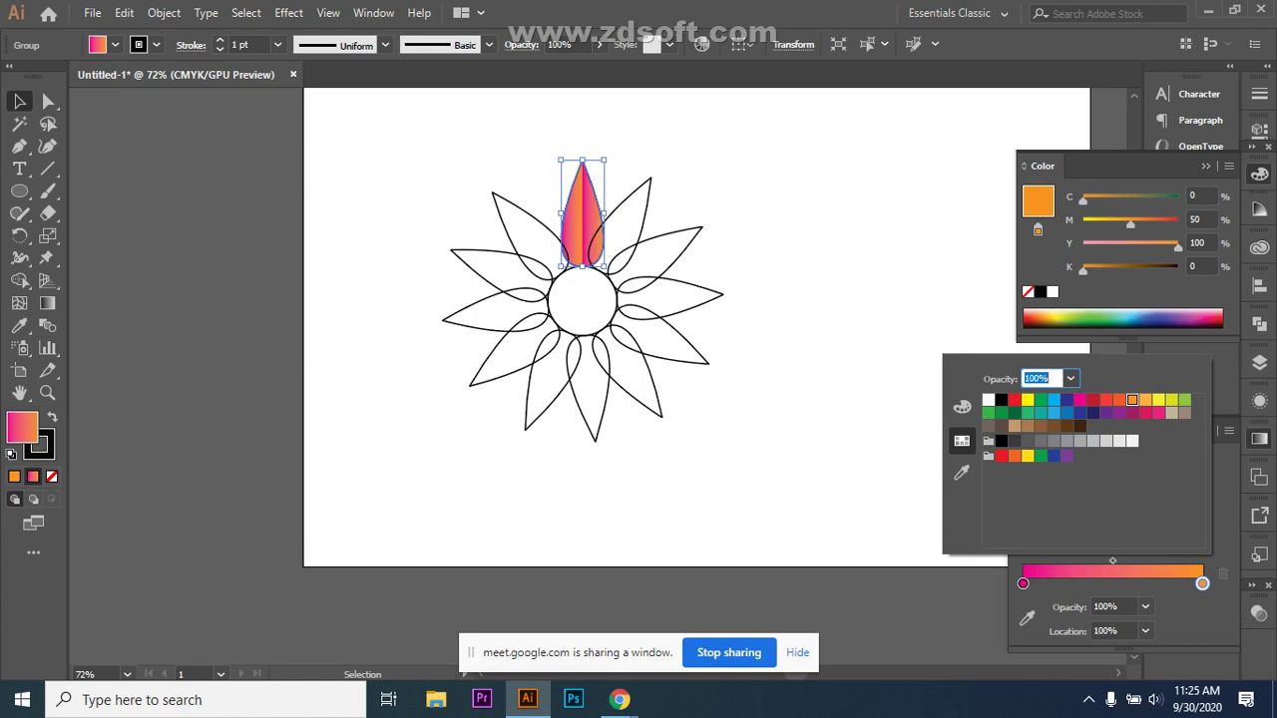
{"action": "key", "text": "Escape"}
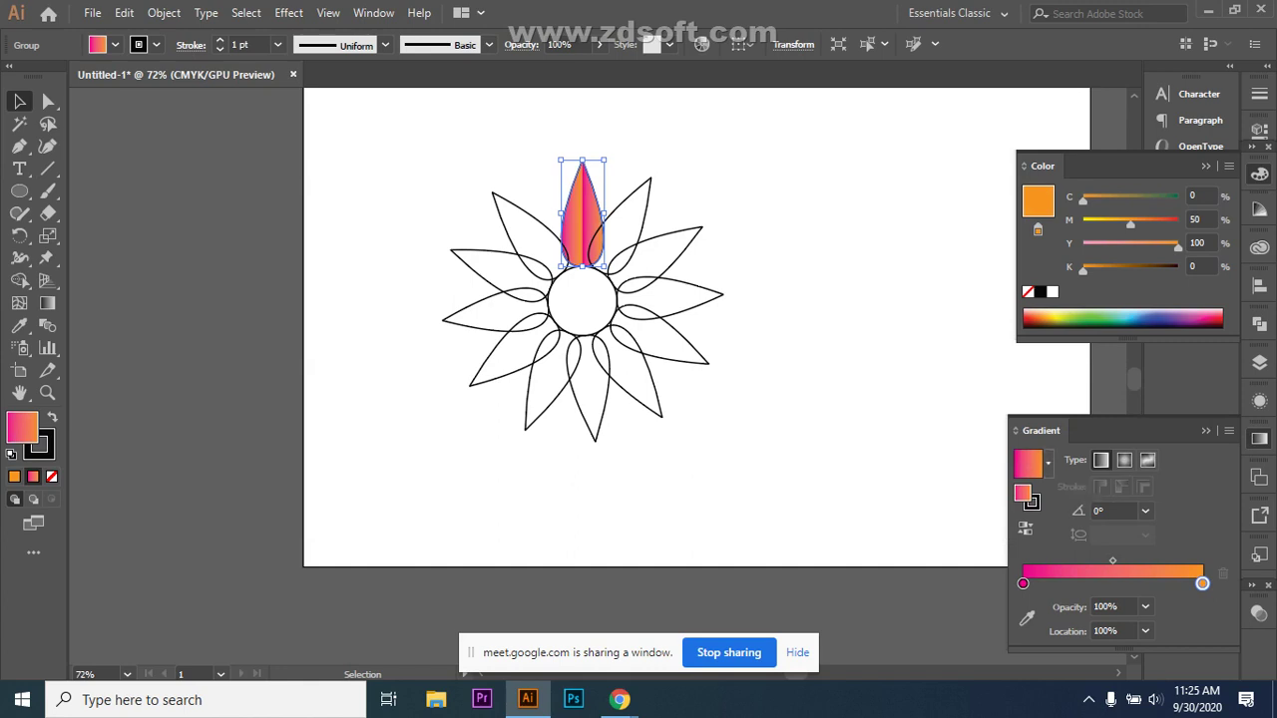
{"action": "left_click", "coordinate": [1047, 462]}
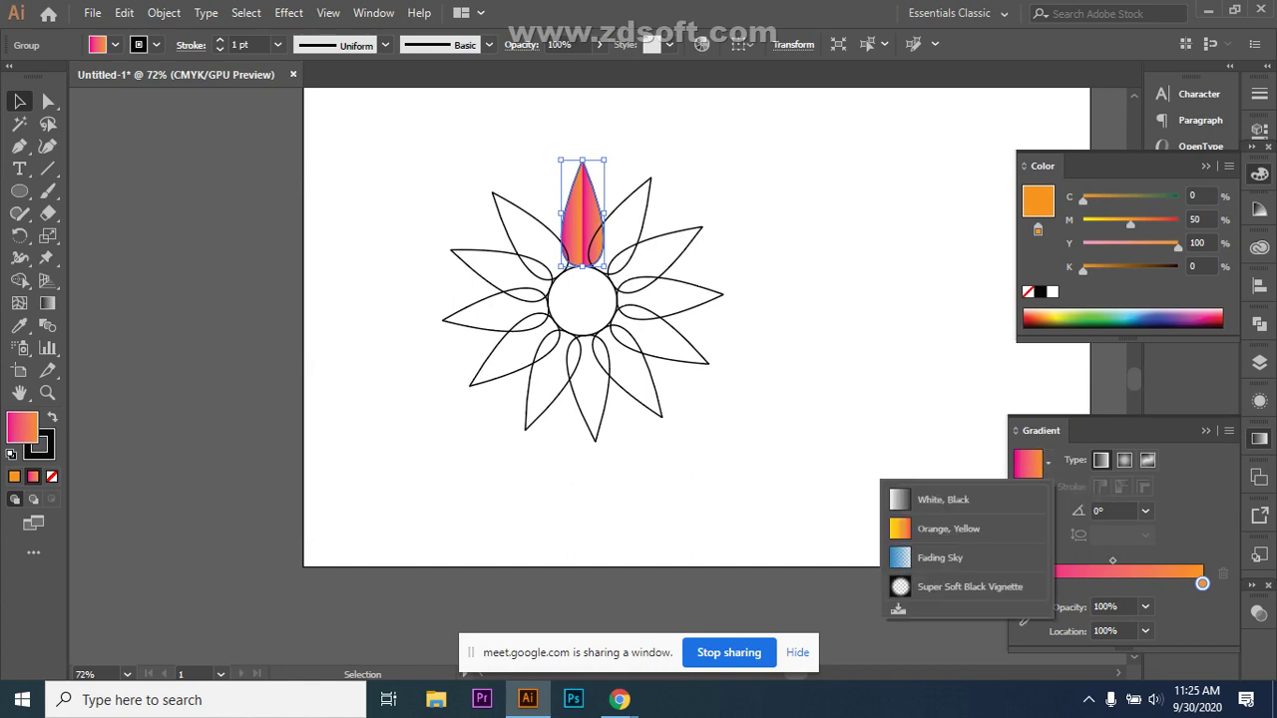
{"action": "left_click", "coordinate": [1048, 462]}
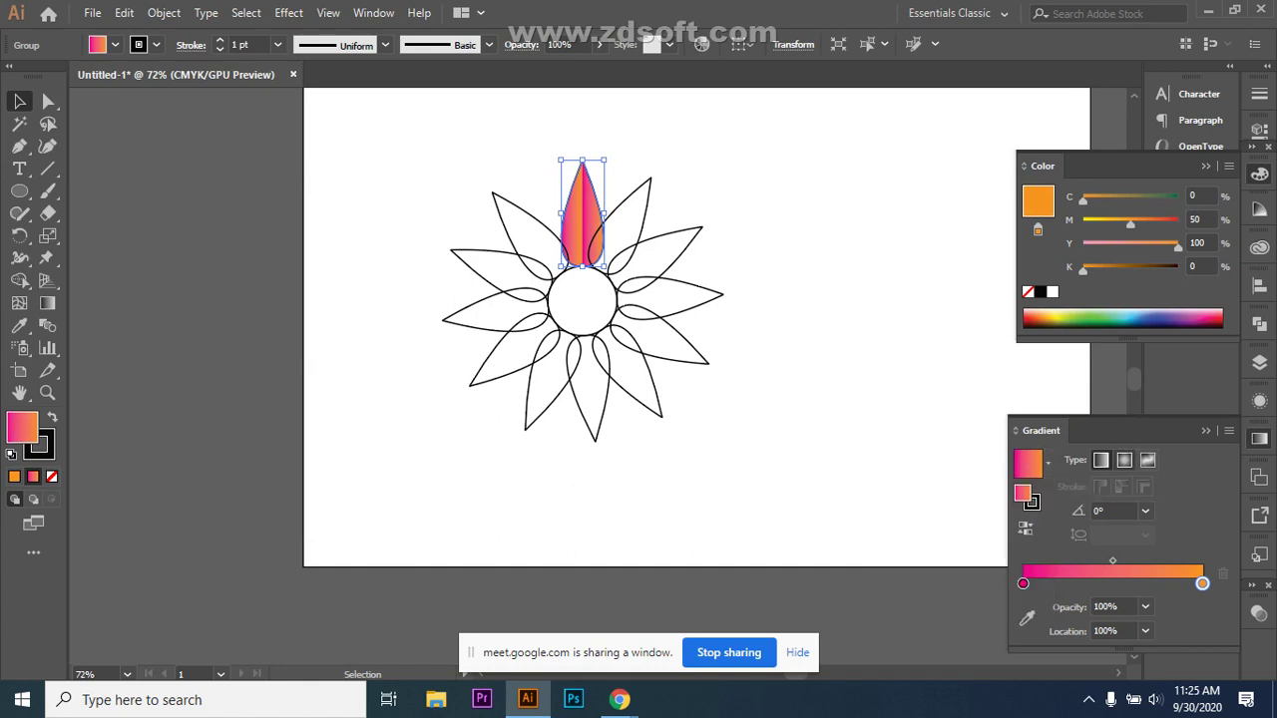
{"action": "left_click", "coordinate": [1124, 460]}
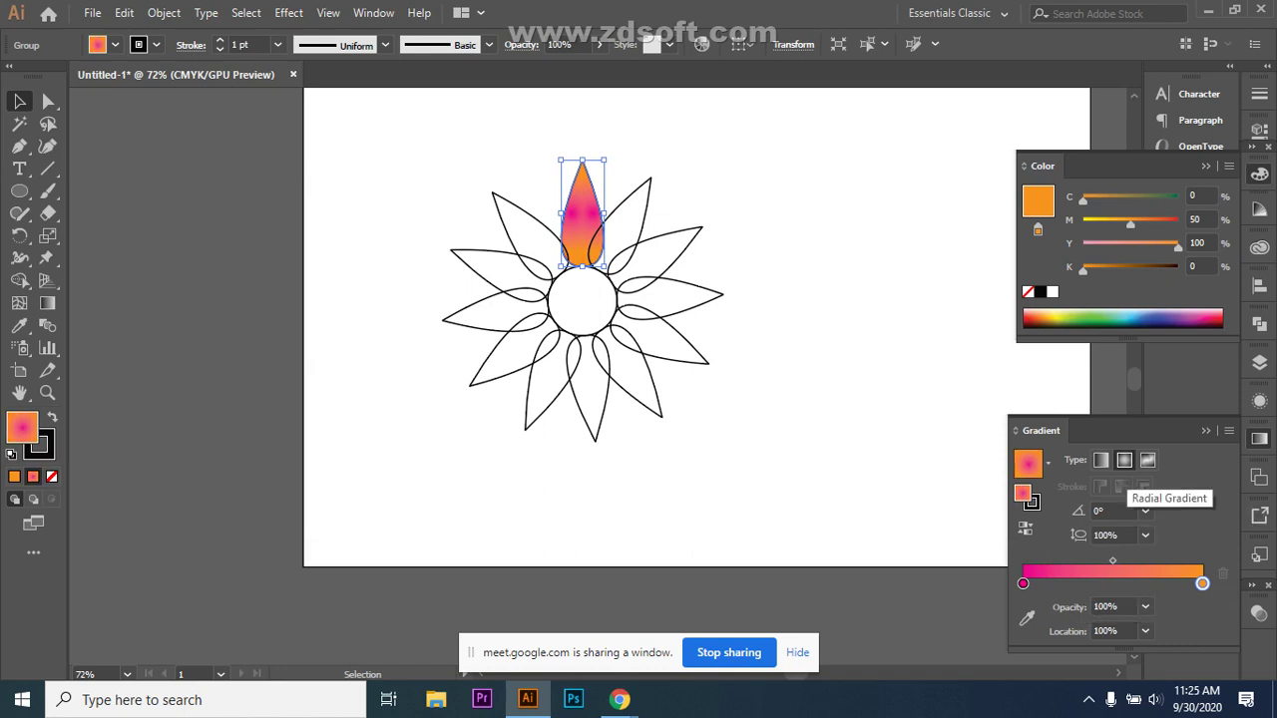
- Redirect the top petal's radial gradient with the Gradient tool so it runs from pink at the tip to orange at the base
{"action": "key", "text": "ctrl+plus"}
{"action": "key", "text": "ctrl+plus"}
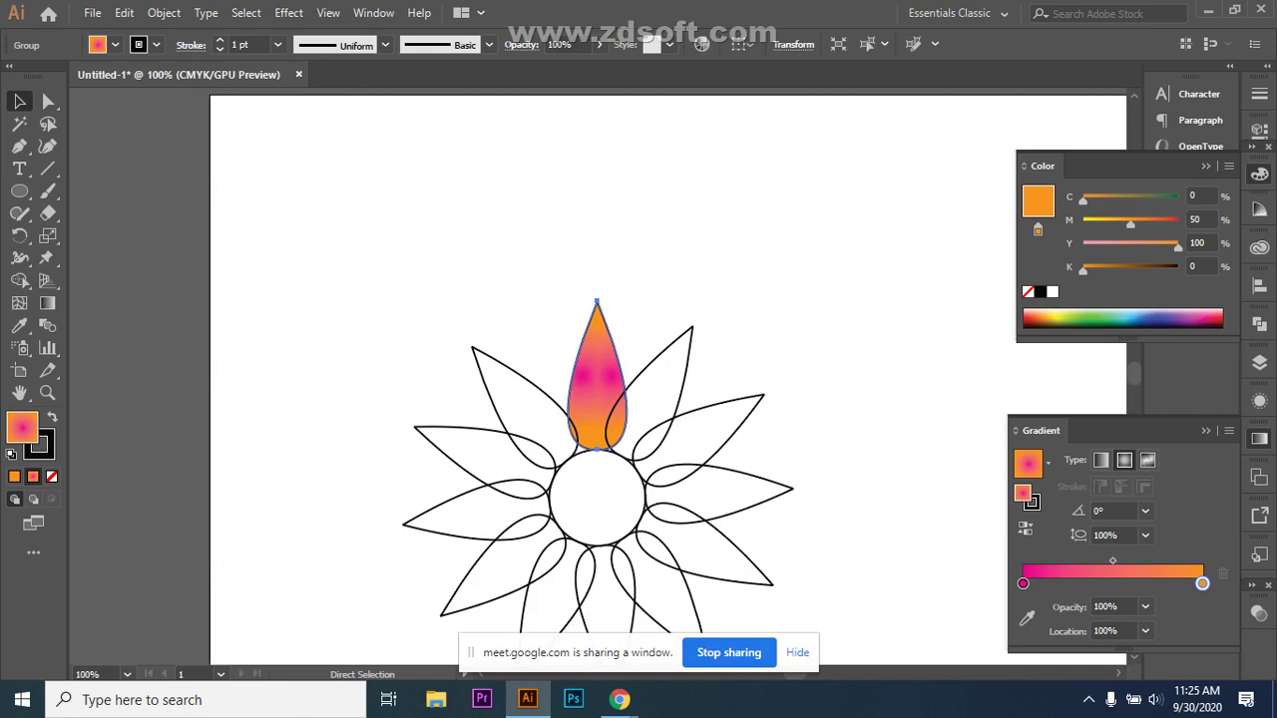
{"action": "scroll", "coordinate": [596, 429], "scroll_direction": "down", "scroll_amount": 2}
{"action": "scroll", "coordinate": [597, 429], "scroll_direction": "down", "scroll_amount": 1}
{"action": "key", "text": "ctrl+shift+a"}
{"action": "left_click", "coordinate": [575, 299]}
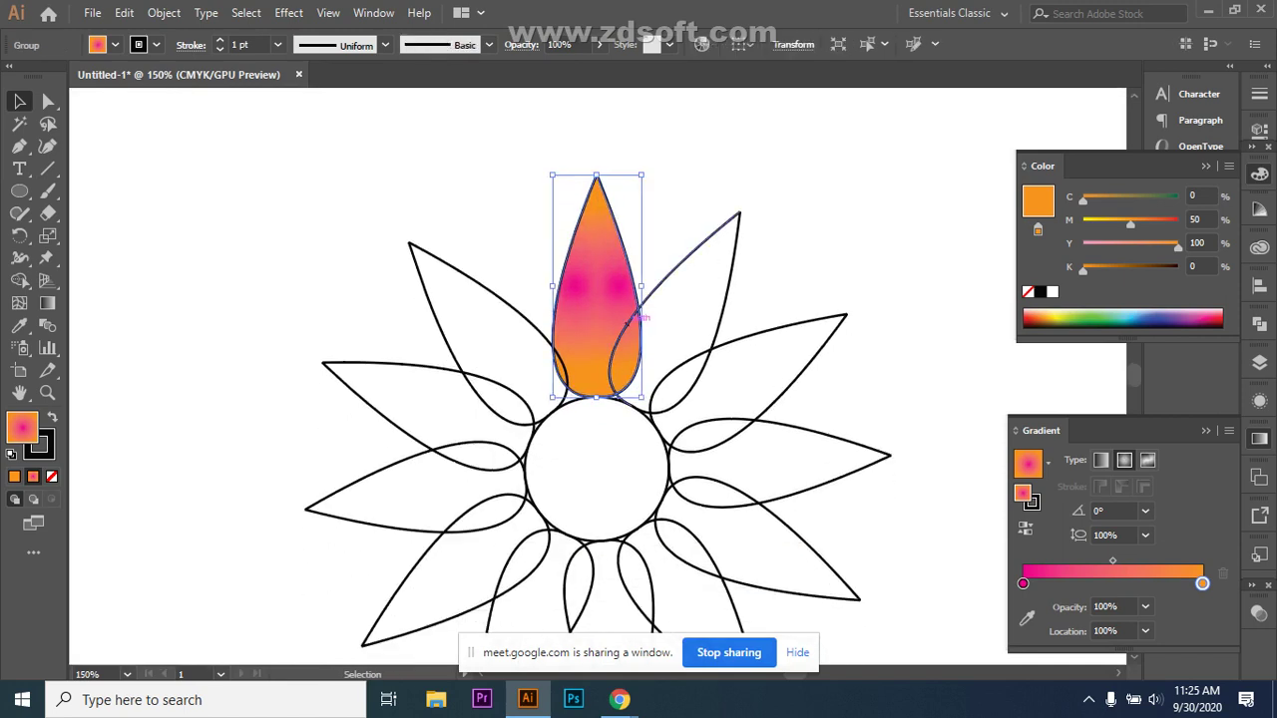
{"action": "key", "text": "g"}
{"action": "left_click_drag", "start_coordinate": [539, 224], "coordinate": [663, 357]}
{"action": "left_click_drag", "start_coordinate": [543, 239], "coordinate": [637, 351]}
{"action": "left_click_drag", "start_coordinate": [596, 110], "coordinate": [601, 279]}
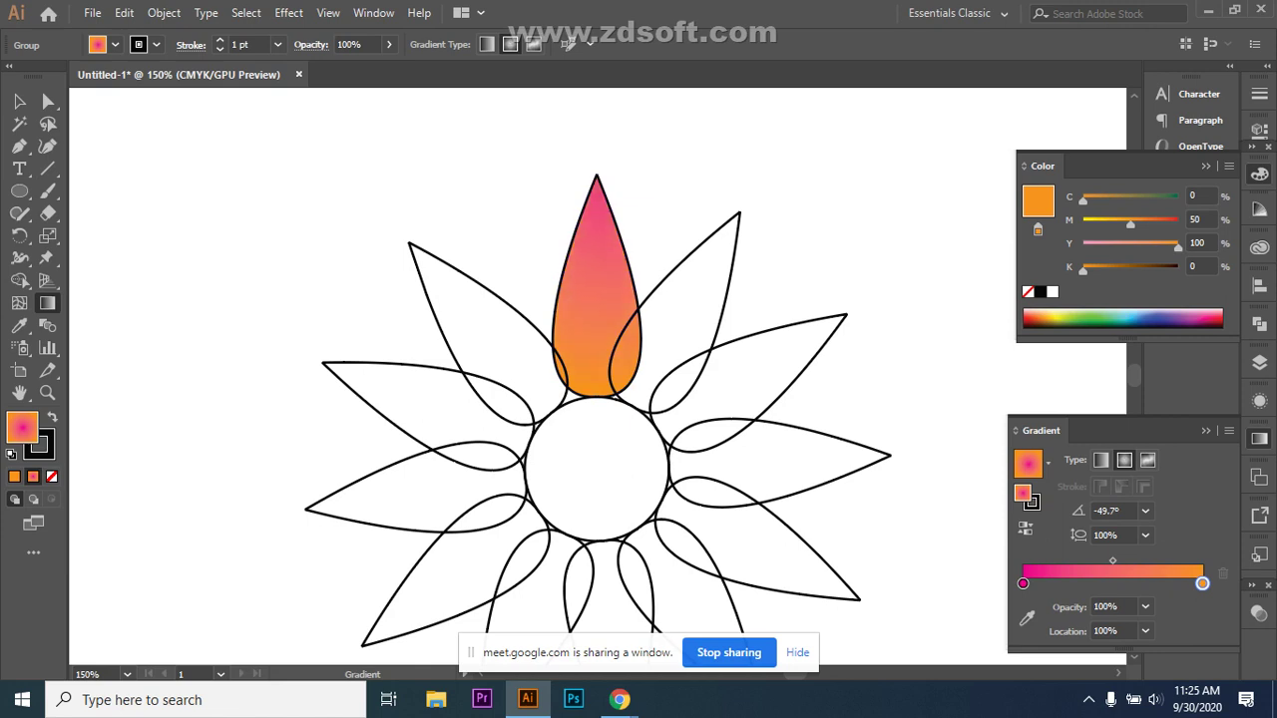
{"action": "scroll", "coordinate": [598, 399], "scroll_direction": "down", "scroll_amount": 2}
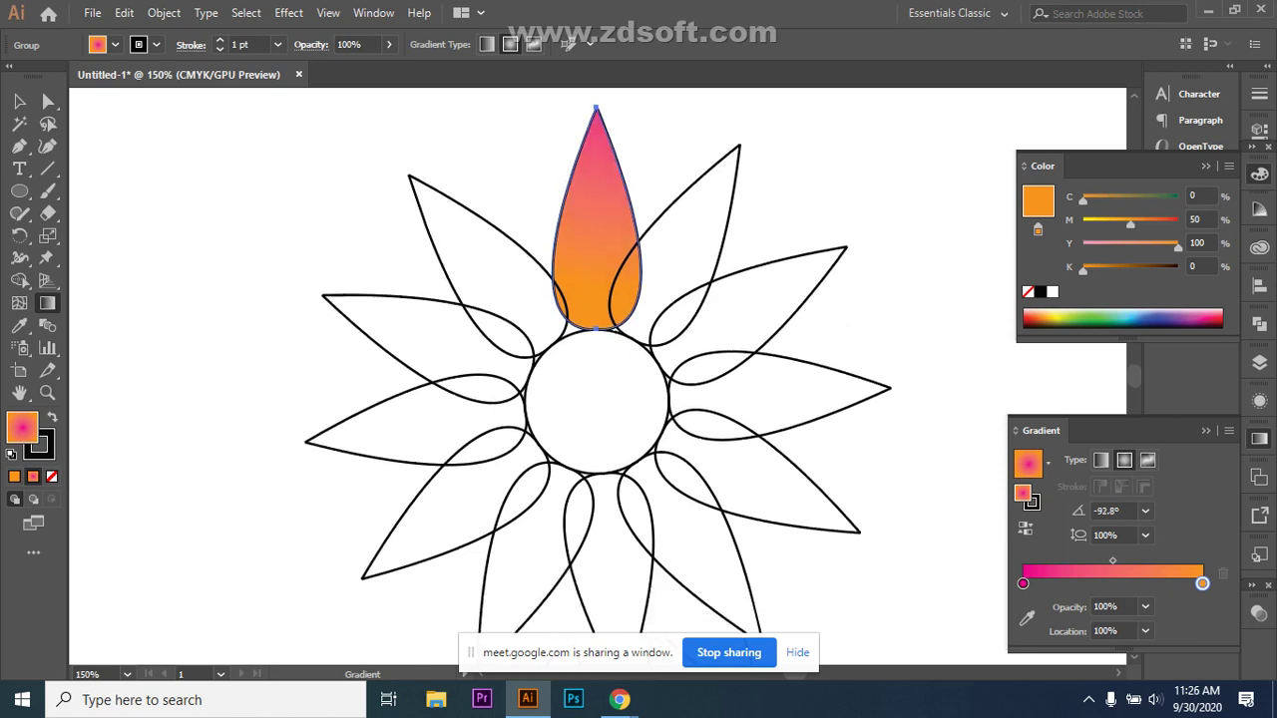
- Deselect the gradient-filled petal and collapse the gradient settings
{"action": "left_click", "coordinate": [19, 101]}
{"action": "key", "text": "ctrl+shift+a"}
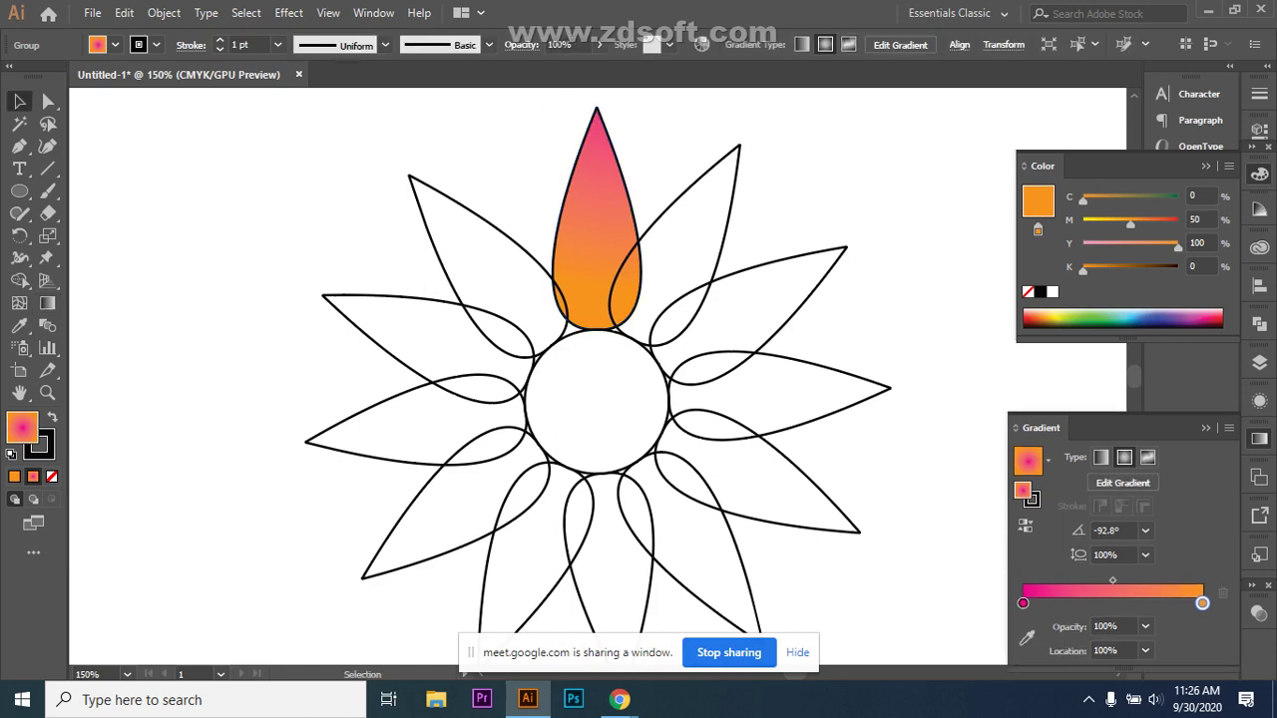
{"action": "left_click", "coordinate": [1205, 430]}
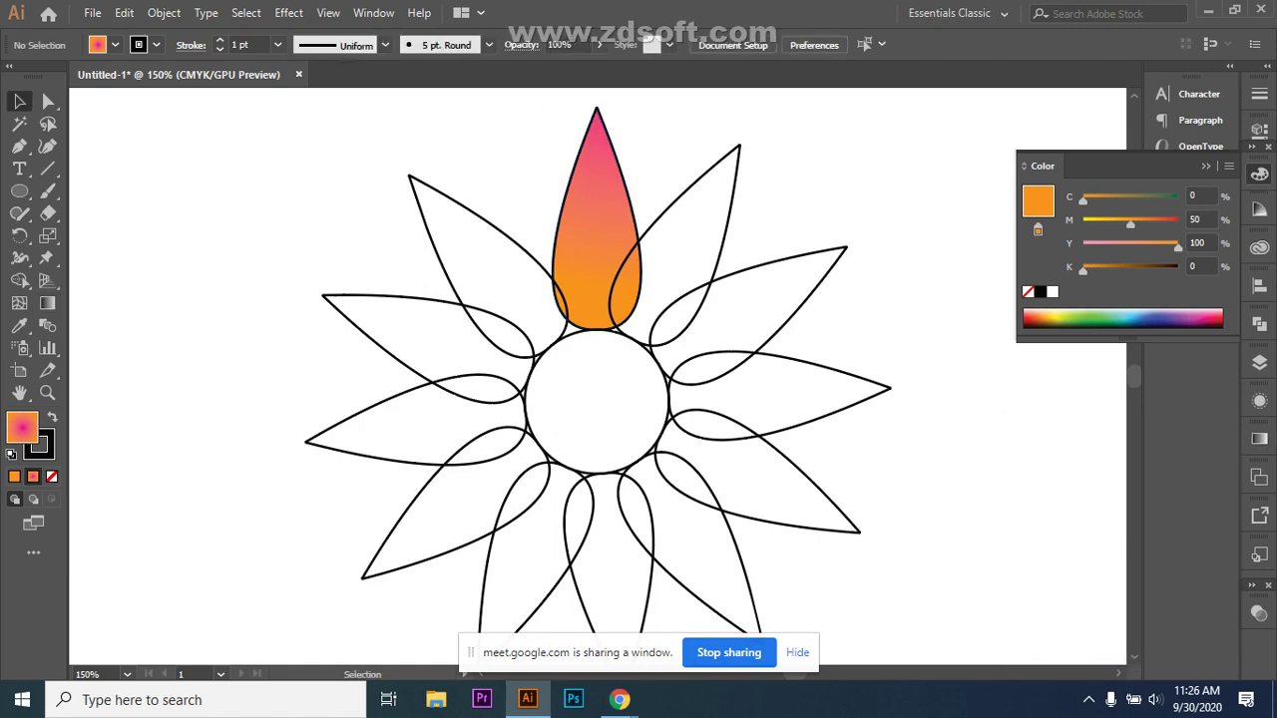
{"action": "key", "text": "ctrl+minus"}
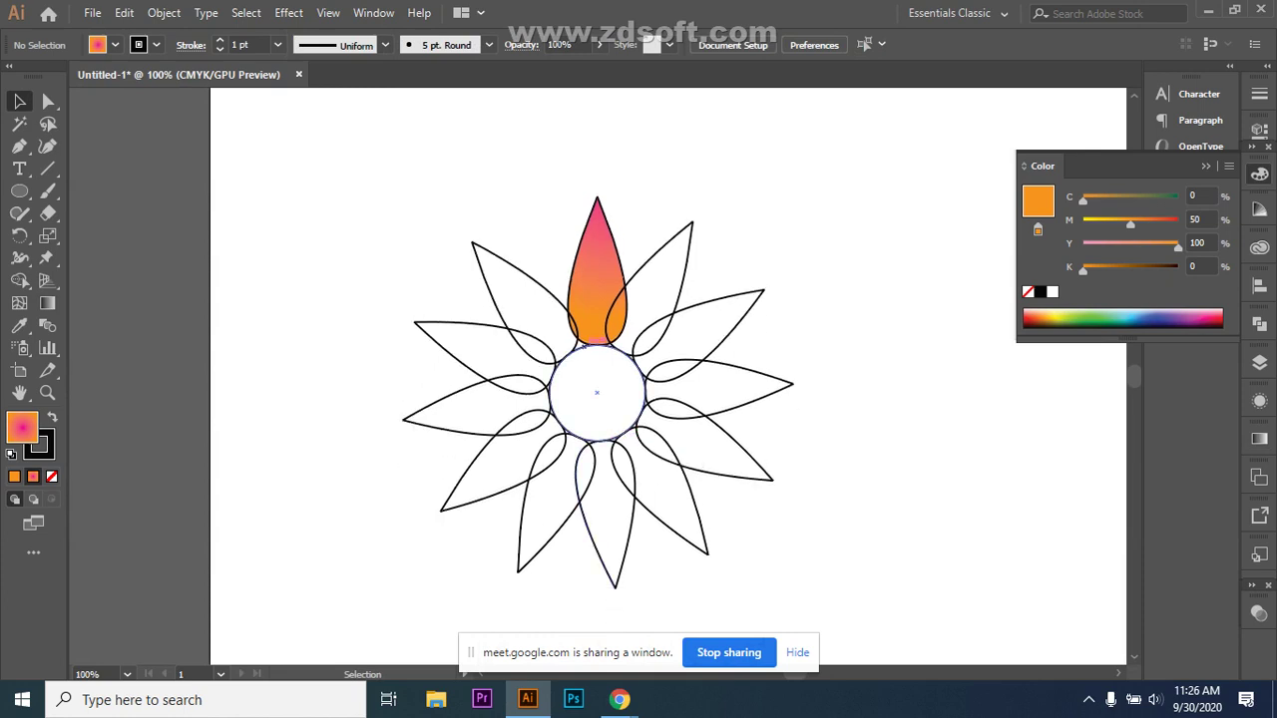
{"action": "left_click", "coordinate": [555, 371]}
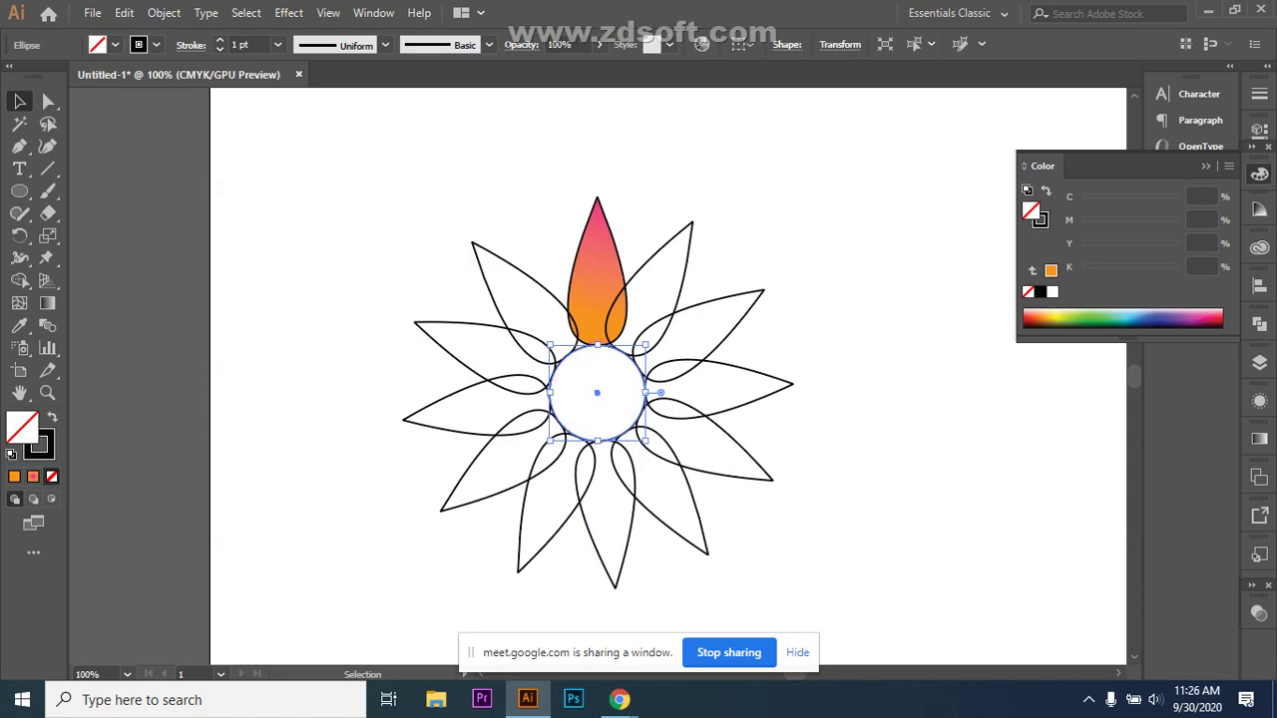
{"action": "key", "text": "ctrl+shift+a"}
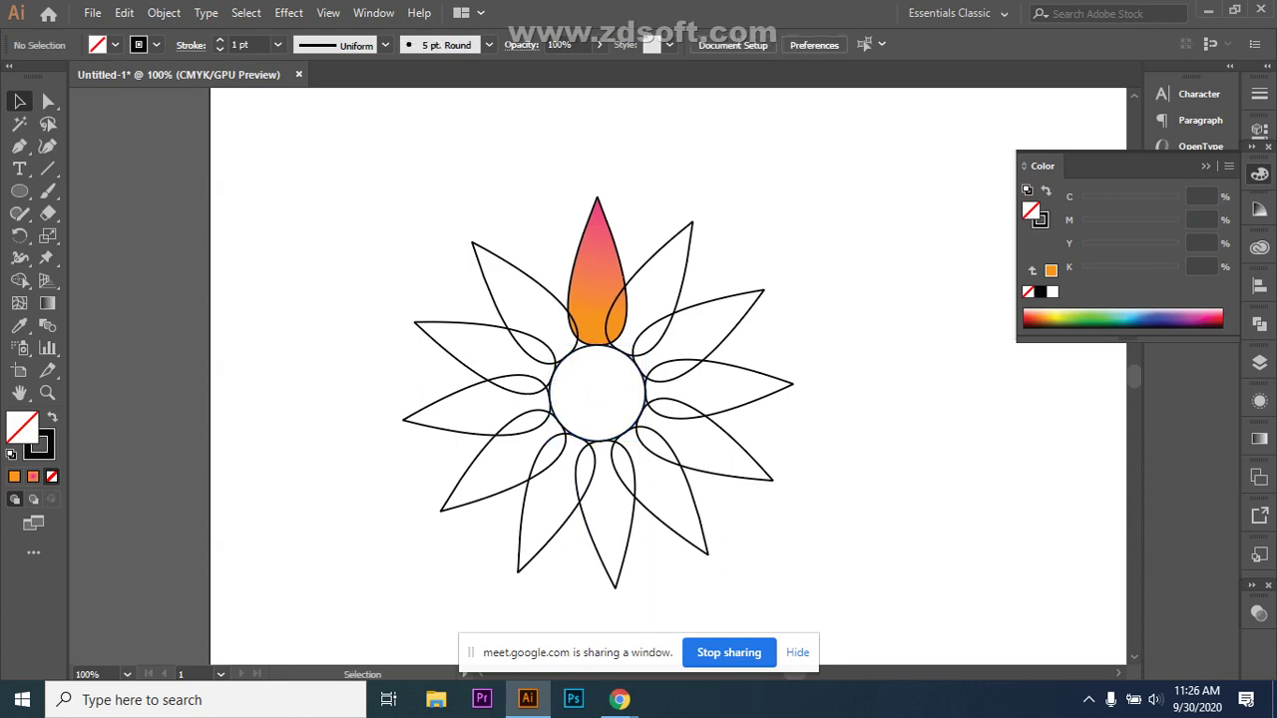
{"action": "left_click_drag", "start_coordinate": [366, 256], "coordinate": [787, 541]}
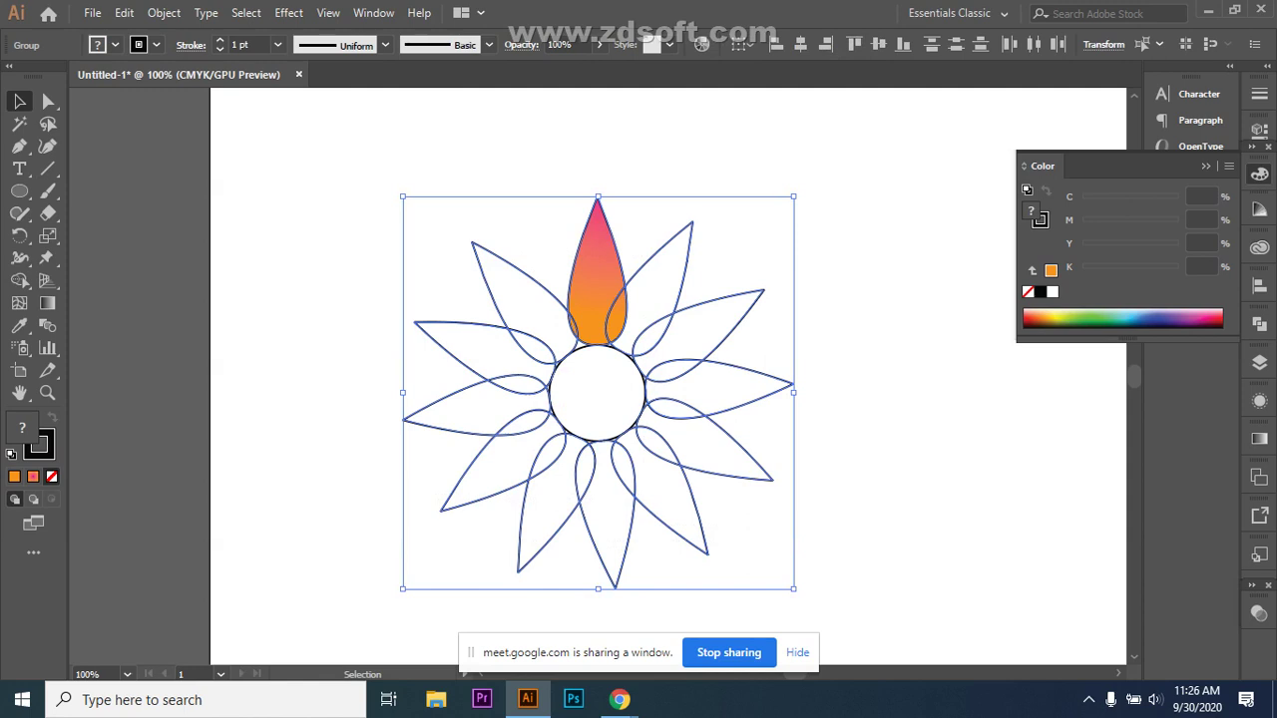
{"action": "key", "text": "ctrl+shift+a"}
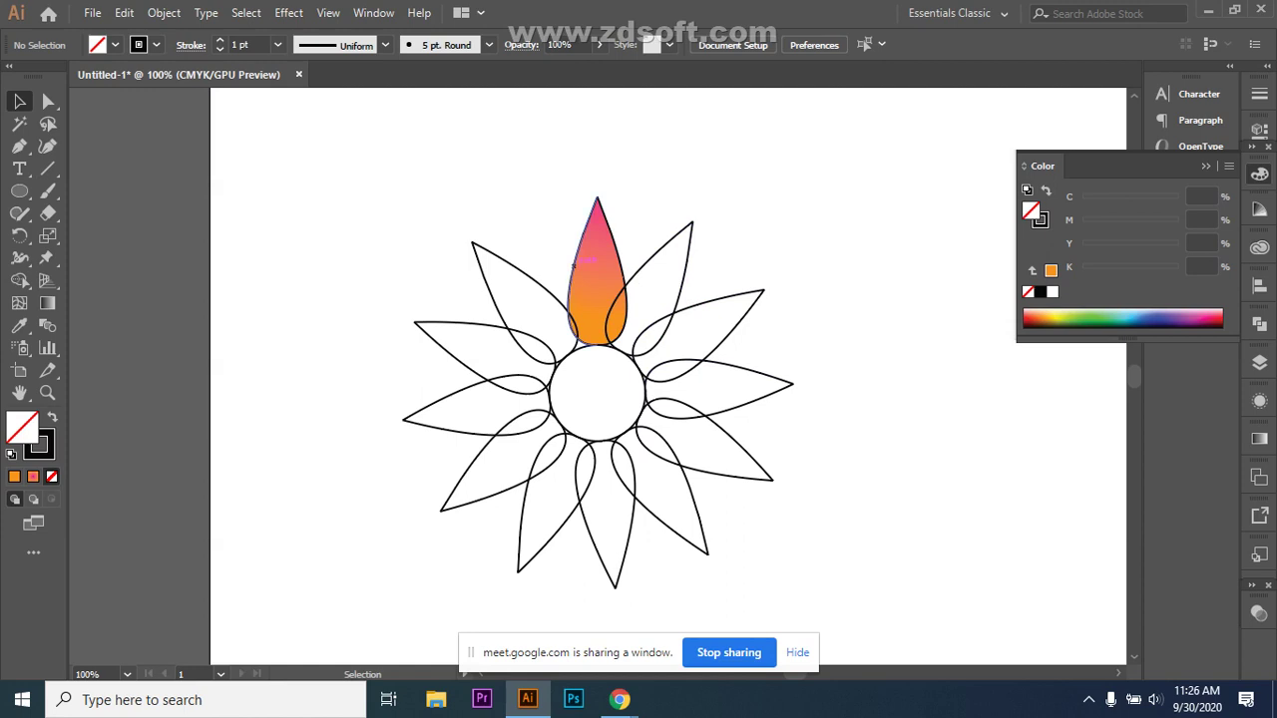
{"action": "left_click", "coordinate": [573, 264]}
{"action": "key", "text": "ctrl+shift+a"}
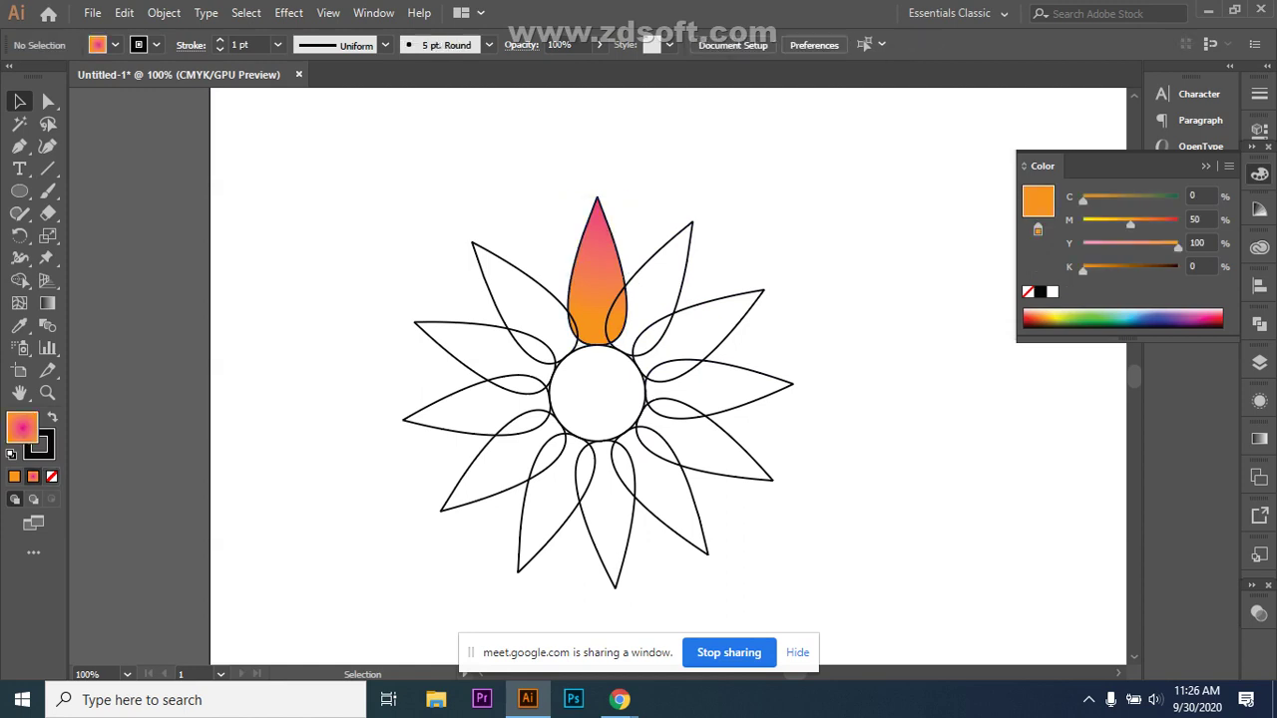
{"action": "left_click_drag", "start_coordinate": [644, 226], "coordinate": [775, 531]}
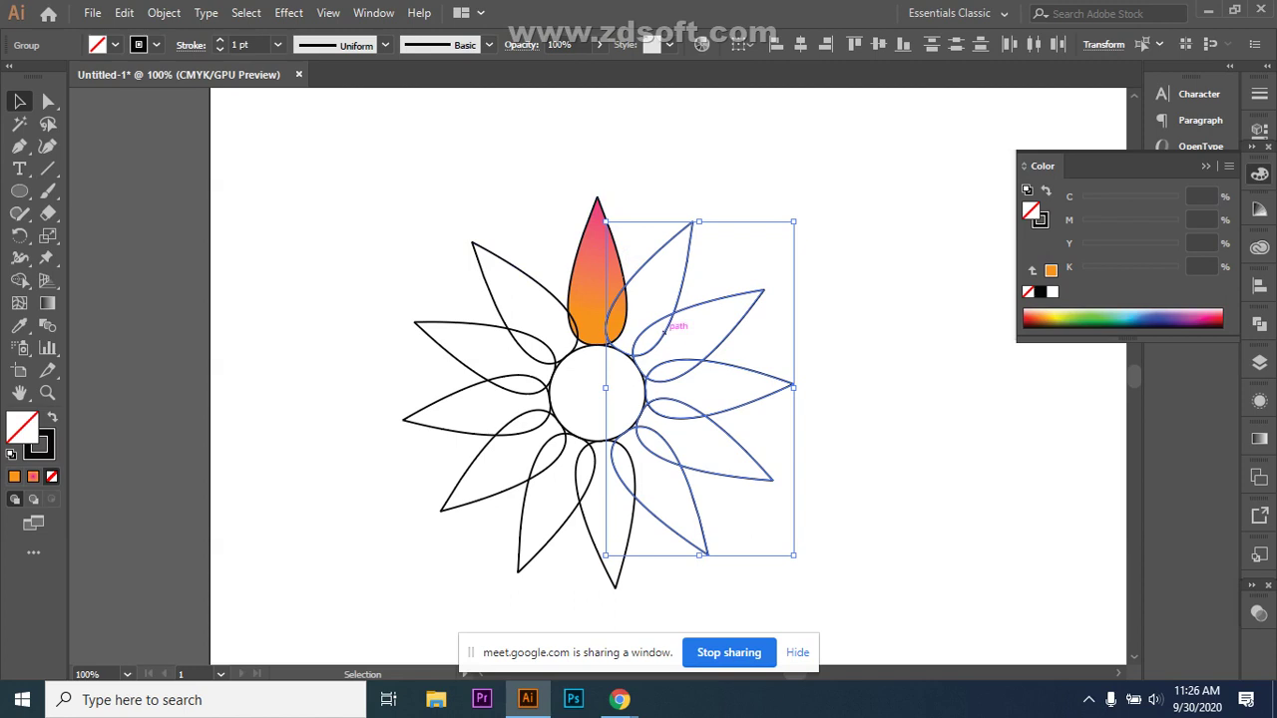
{"action": "key", "text": "ctrl+shift+a"}
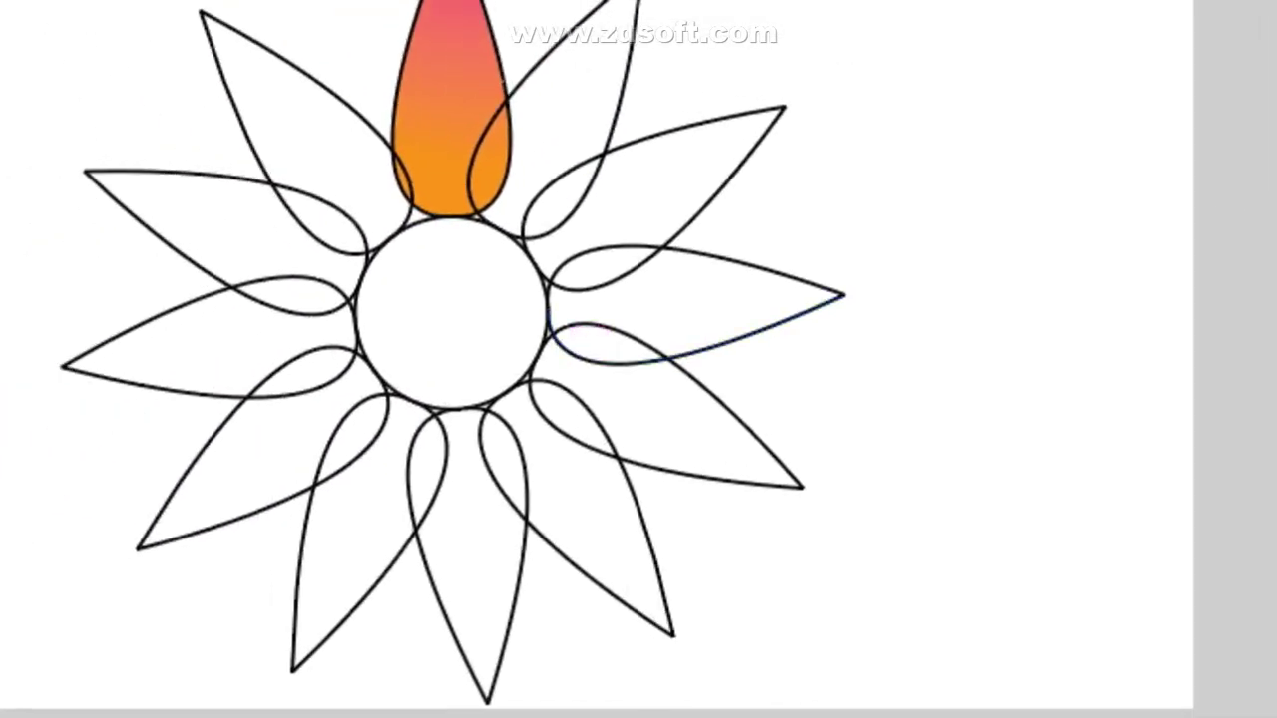
{"action": "left_click", "coordinate": [628, 375]}
{"action": "key", "text": "ctrl+shift+a"}
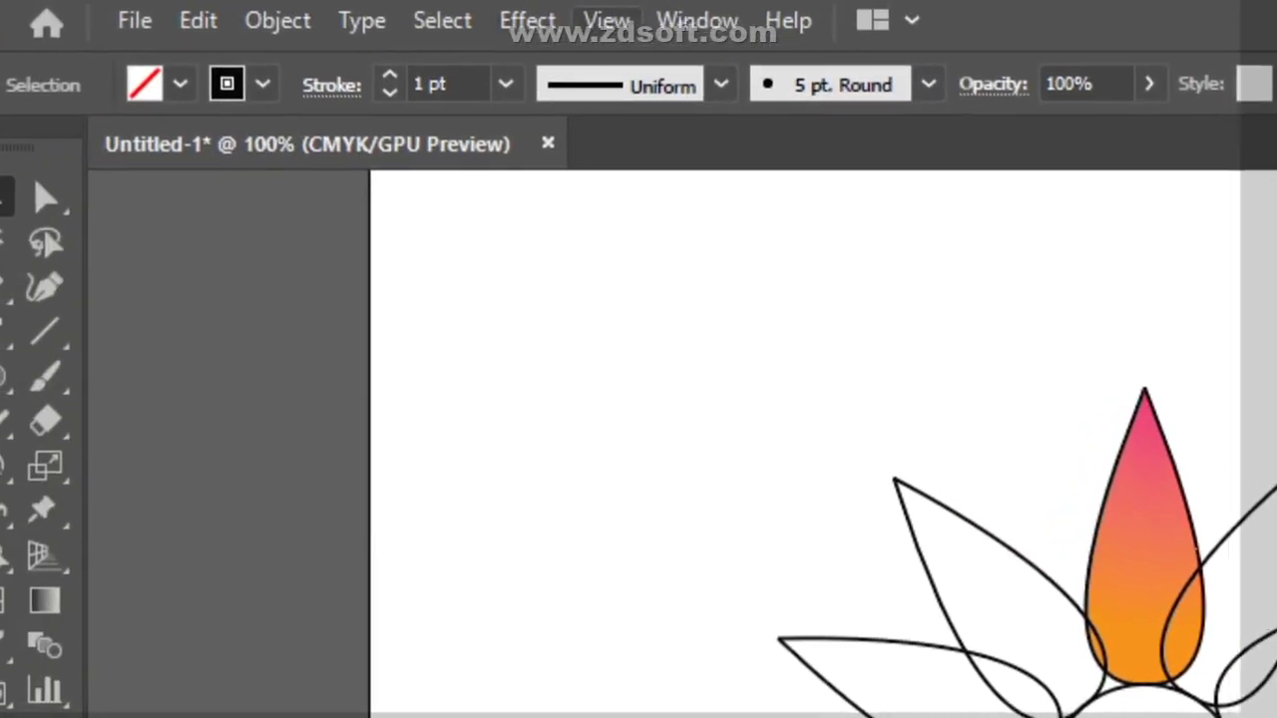
{"action": "left_click", "coordinate": [607, 20]}
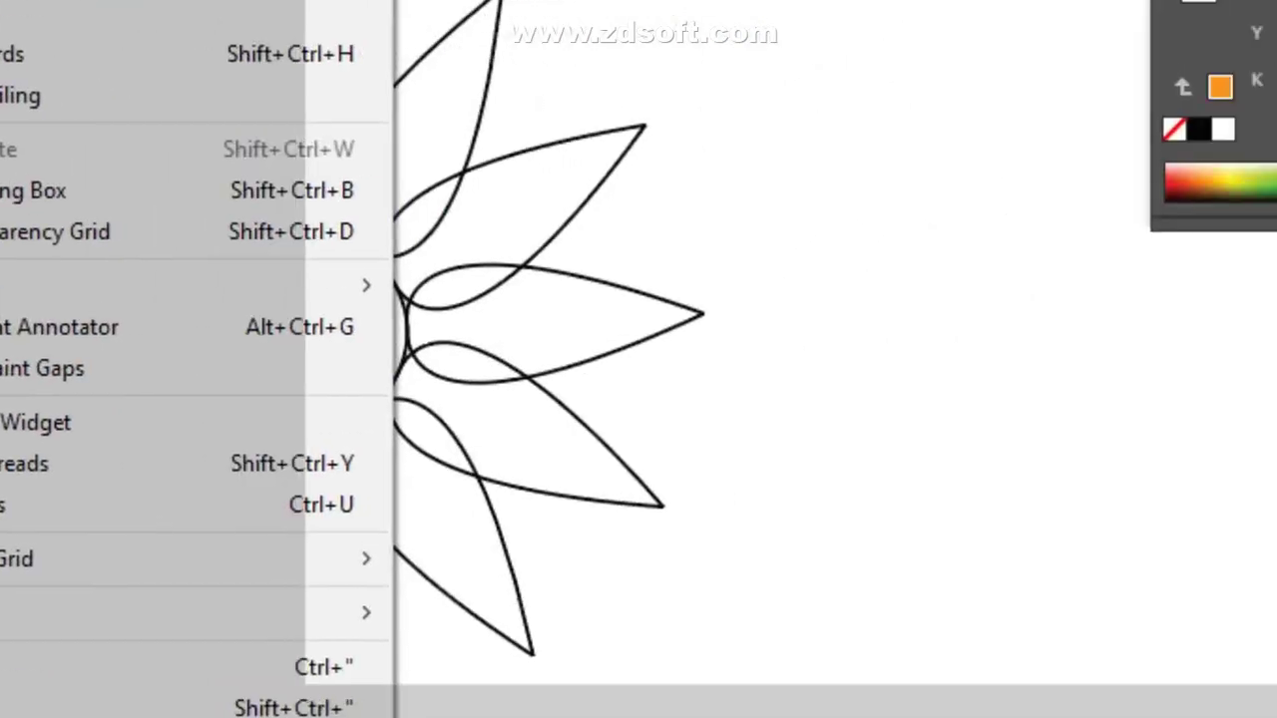
{"action": "key", "text": "Escape"}
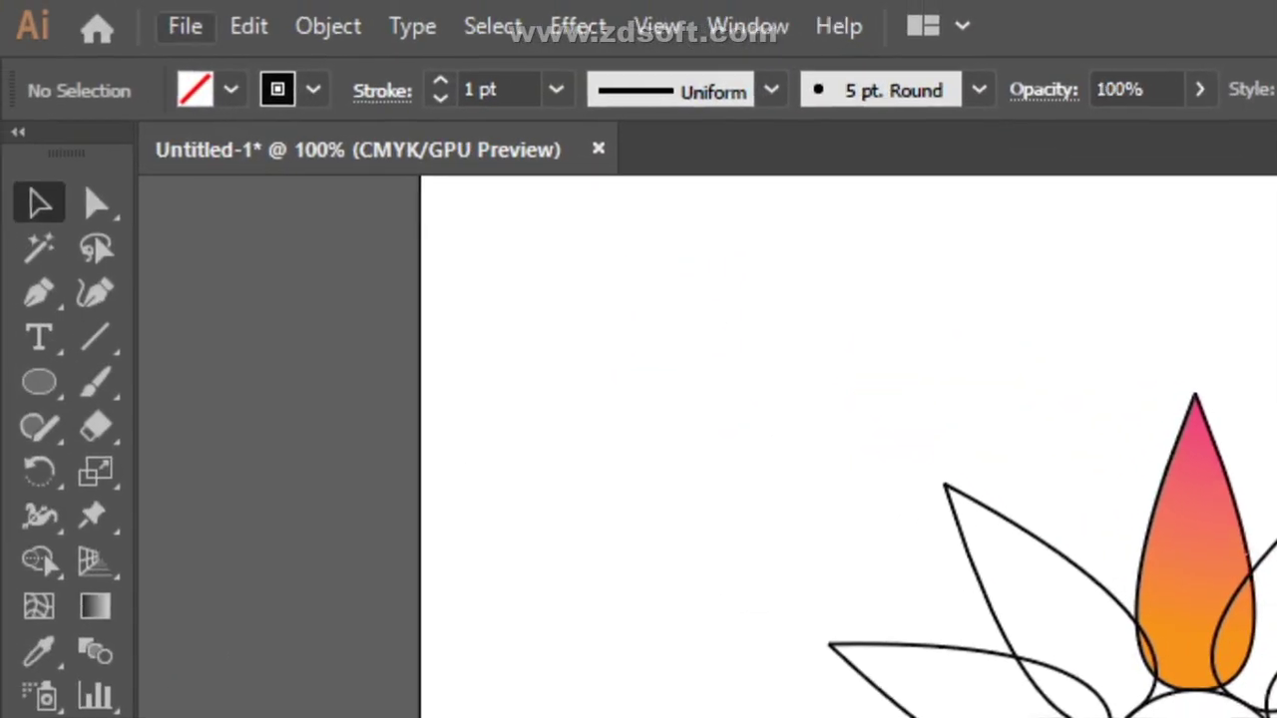
- Save the flower document and exit the application
{"action": "left_click", "coordinate": [185, 26]}
{"action": "left_click", "coordinate": [249, 66]}
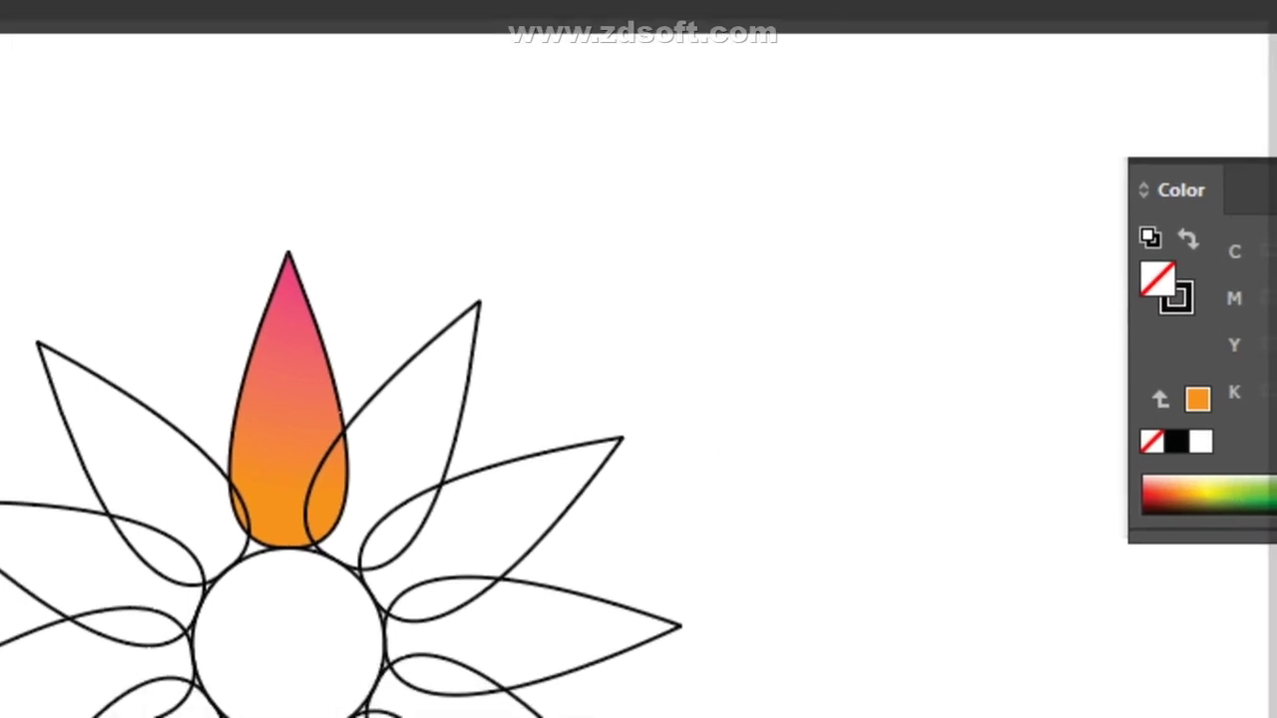
{"action": "key", "text": "ctrl+s"}
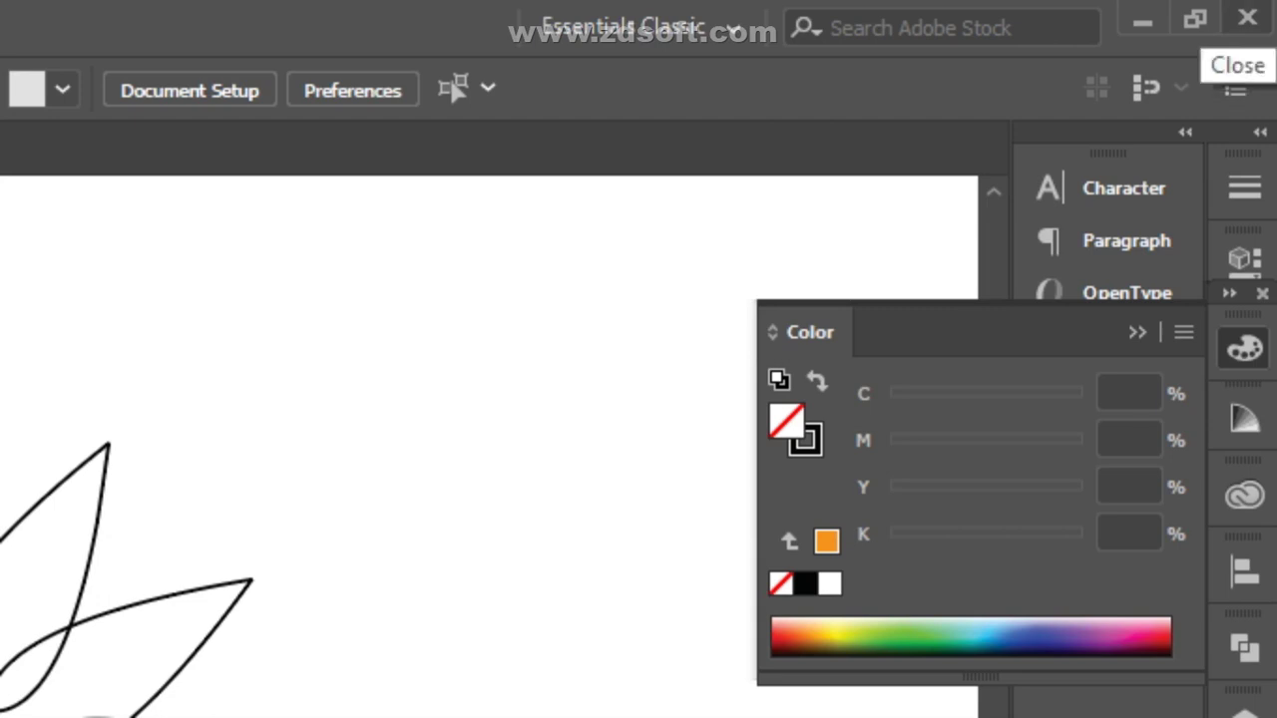
{"action": "left_click", "coordinate": [1245, 18]}
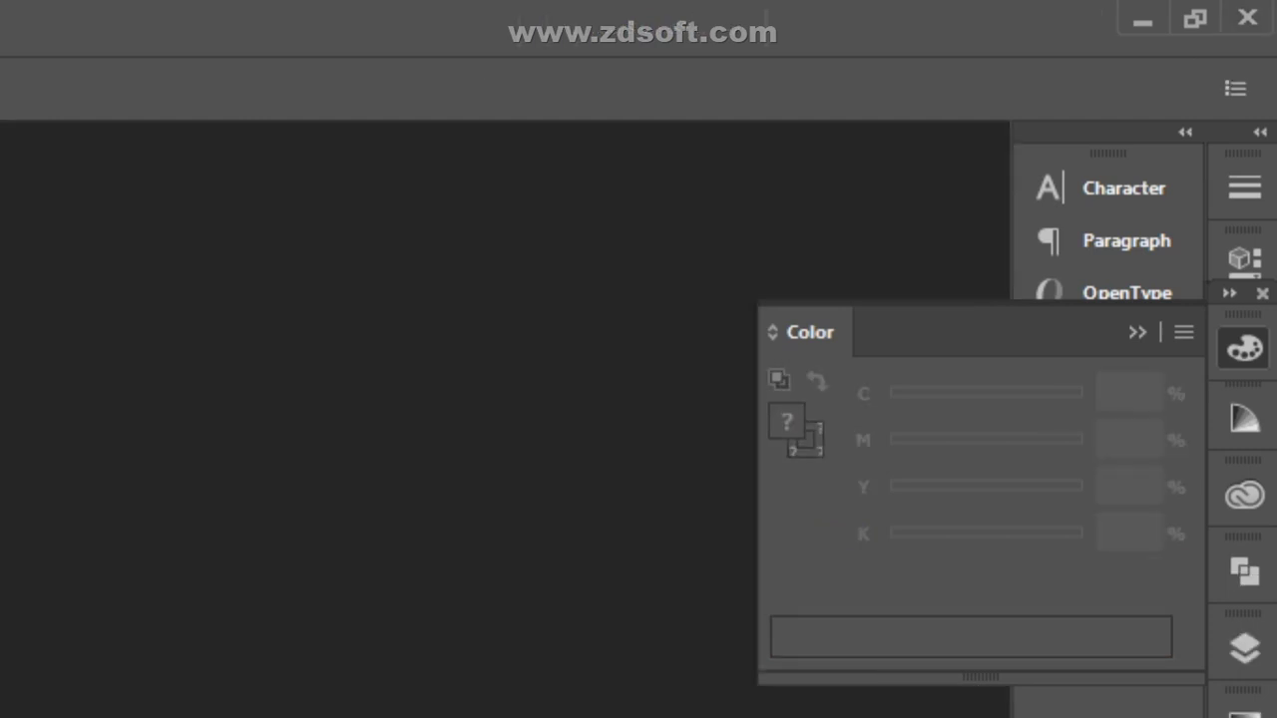
{"action": "key", "text": "F6"}
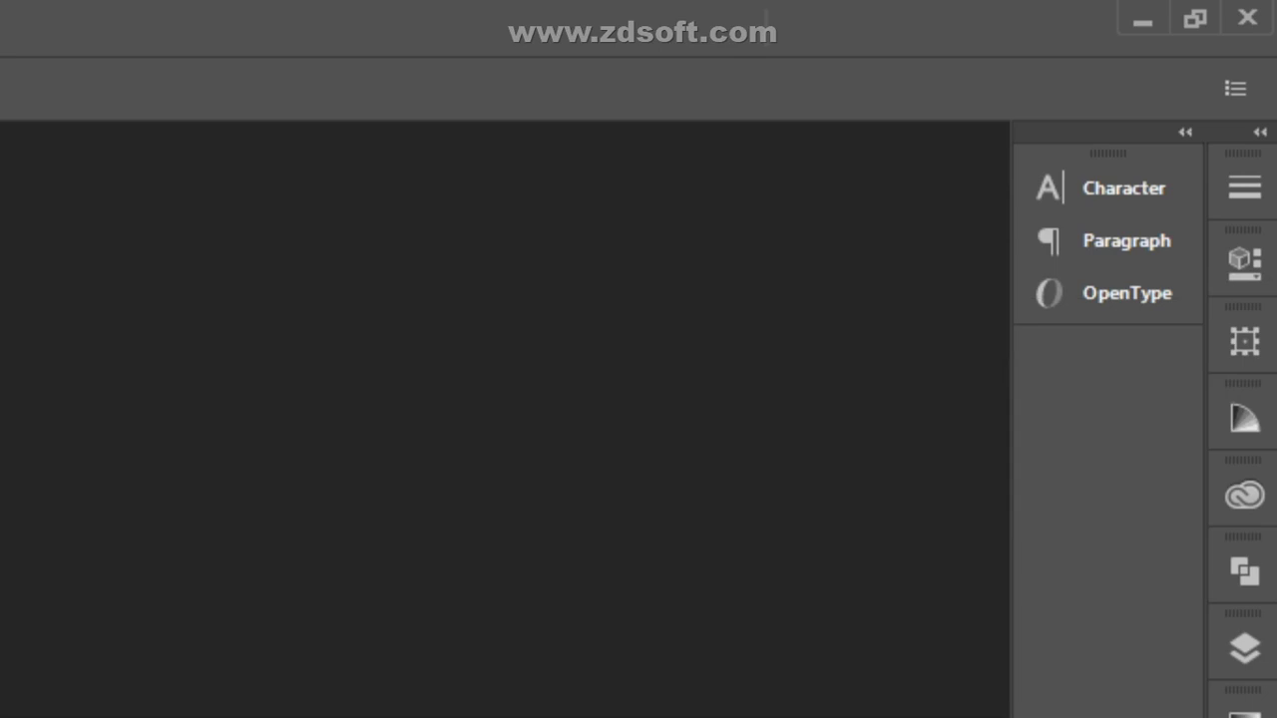
{"action": "left_click", "coordinate": [1246, 18]}
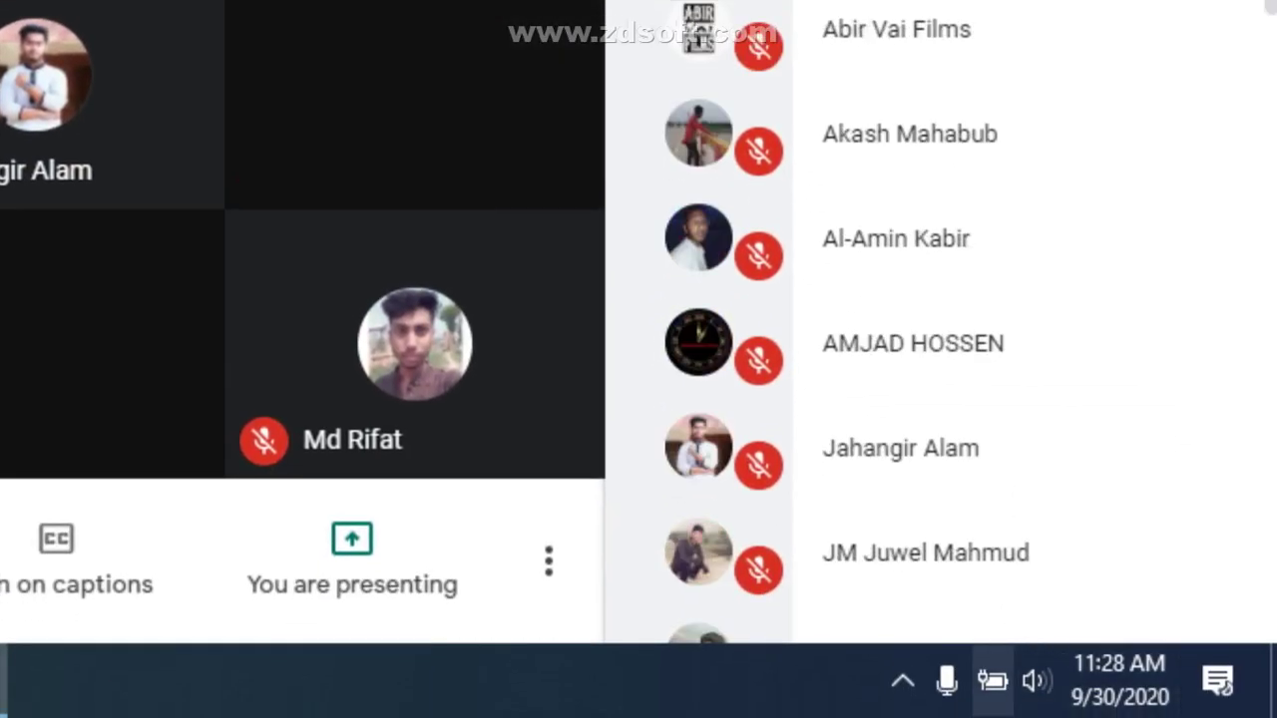
{"action": "left_click", "coordinate": [903, 682]}
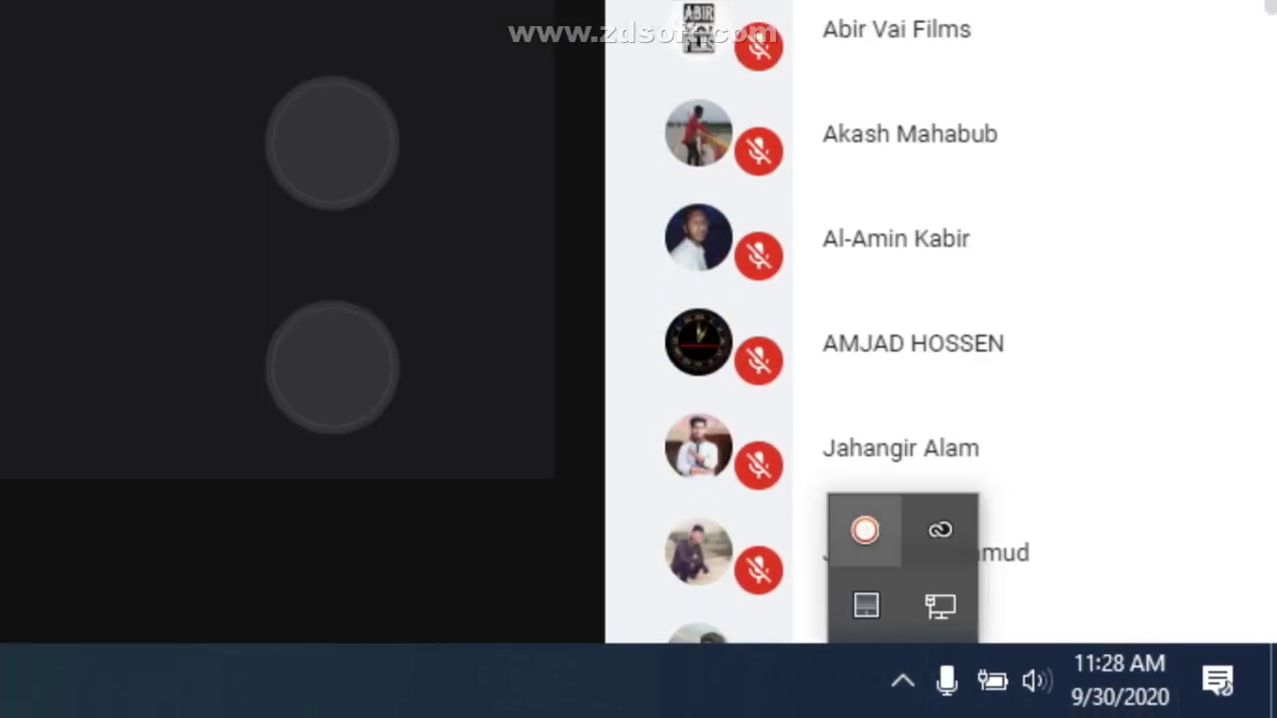
{"action": "left_click", "coordinate": [865, 530]}
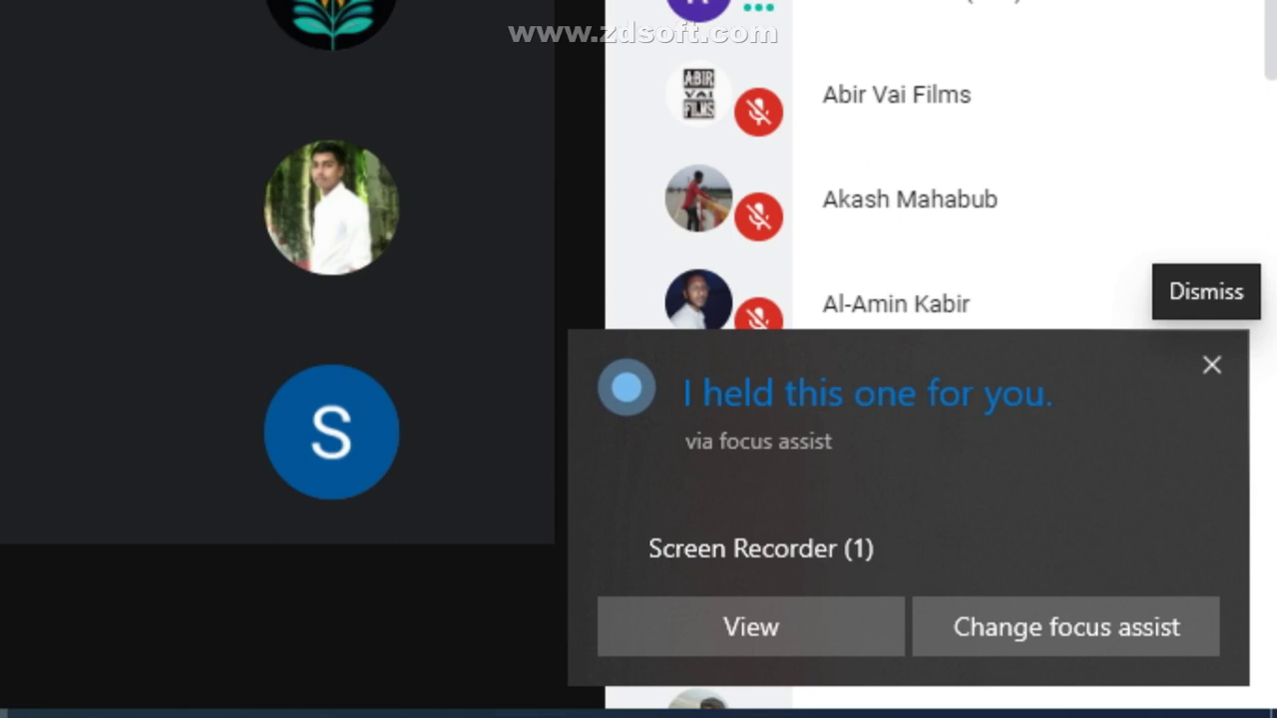
{"action": "left_click", "coordinate": [1211, 365]}
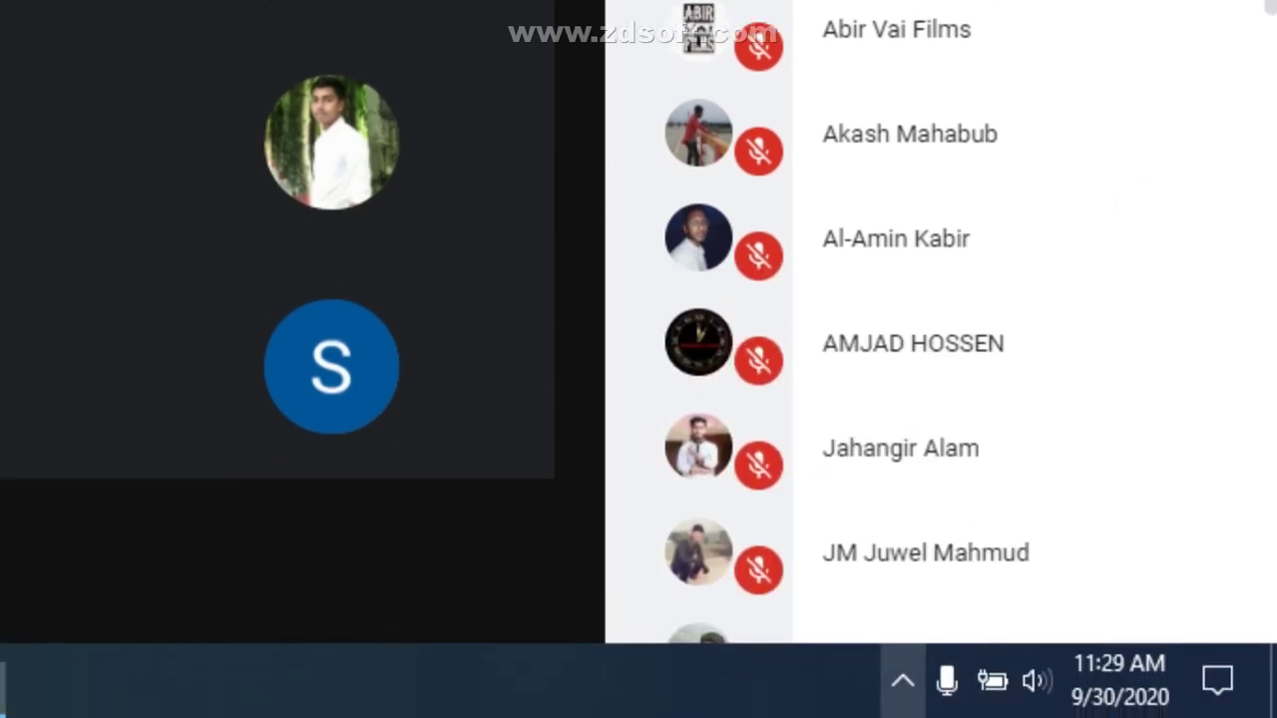
{"action": "left_click", "coordinate": [903, 681]}
{"action": "left_click", "coordinate": [864, 529]}
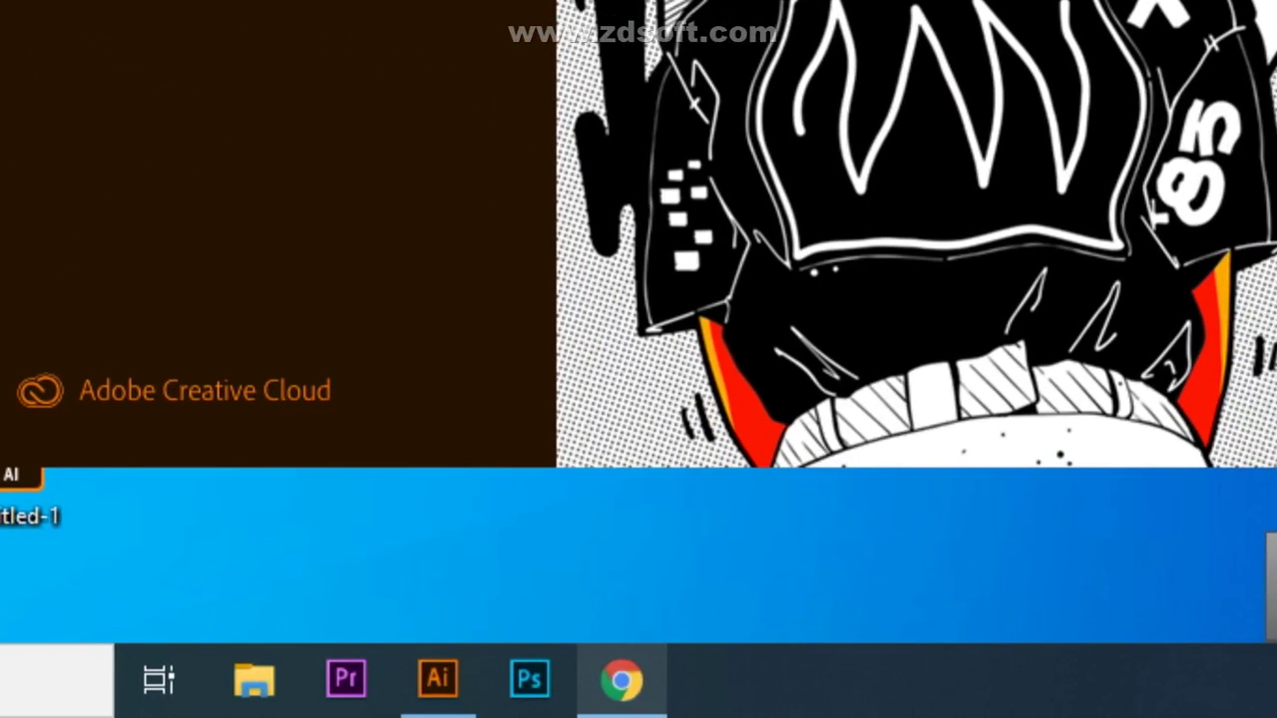
- Switch to the Google Meet call in Chrome and present the Illustrator window showing Untitled-1.ai
{"action": "mouse_move", "coordinate": [629, 680]}
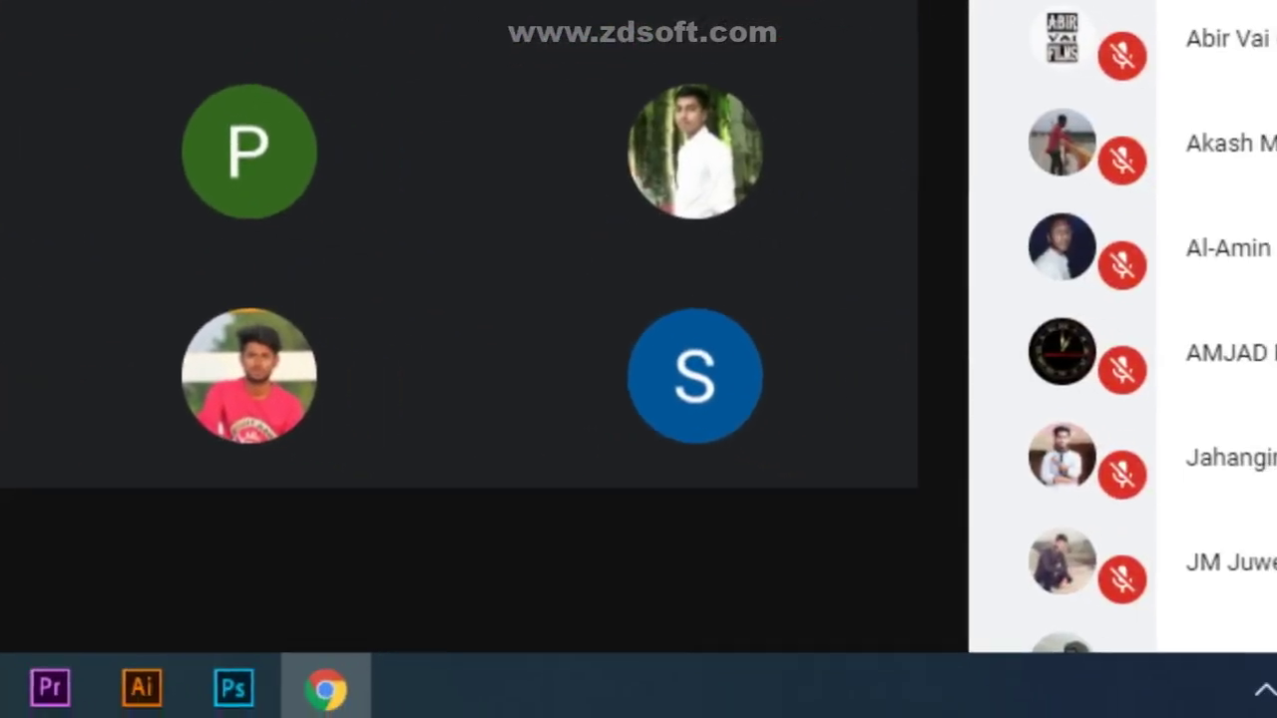
{"action": "left_click", "coordinate": [726, 570]}
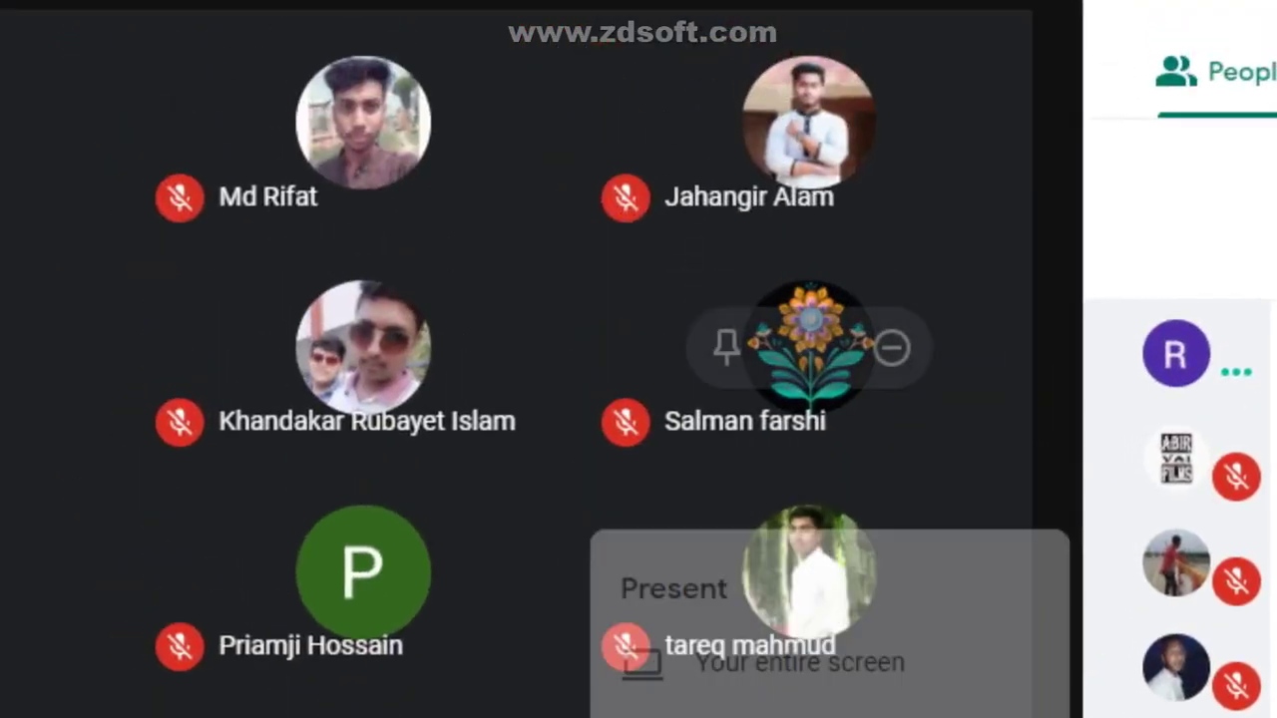
{"action": "left_click", "coordinate": [604, 426]}
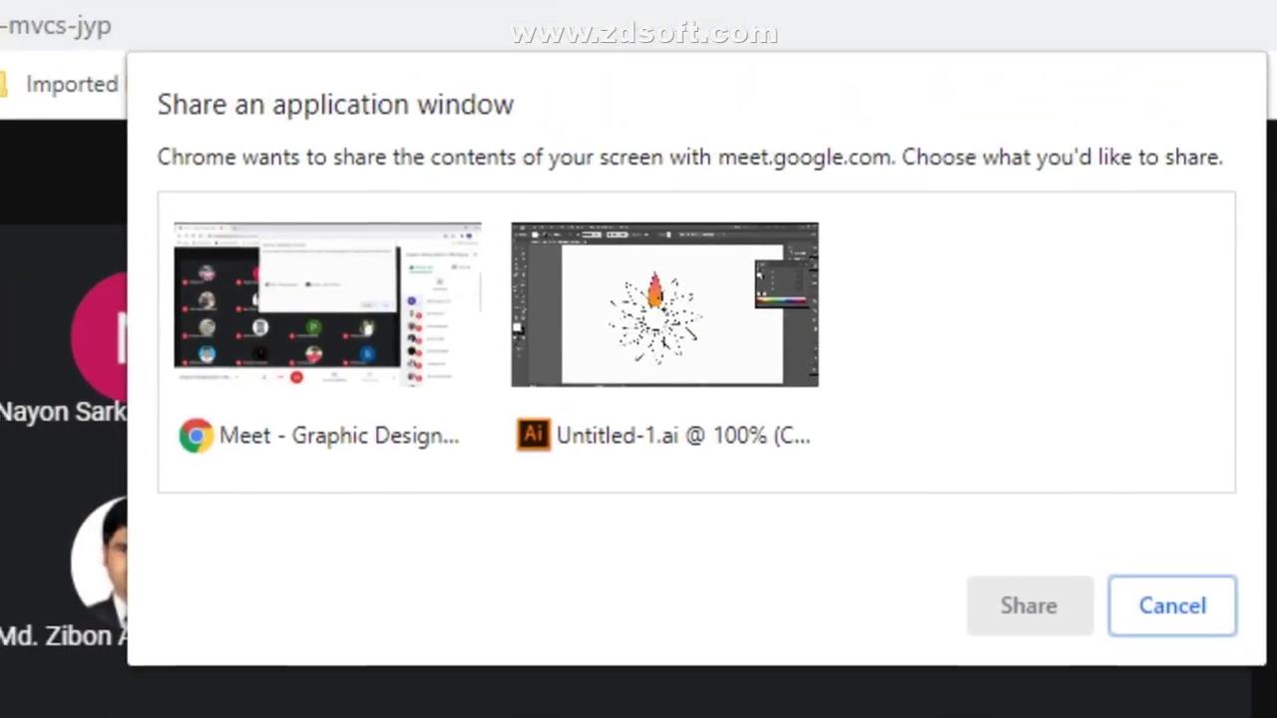
{"action": "left_click", "coordinate": [660, 329]}
{"action": "left_click", "coordinate": [1024, 599]}
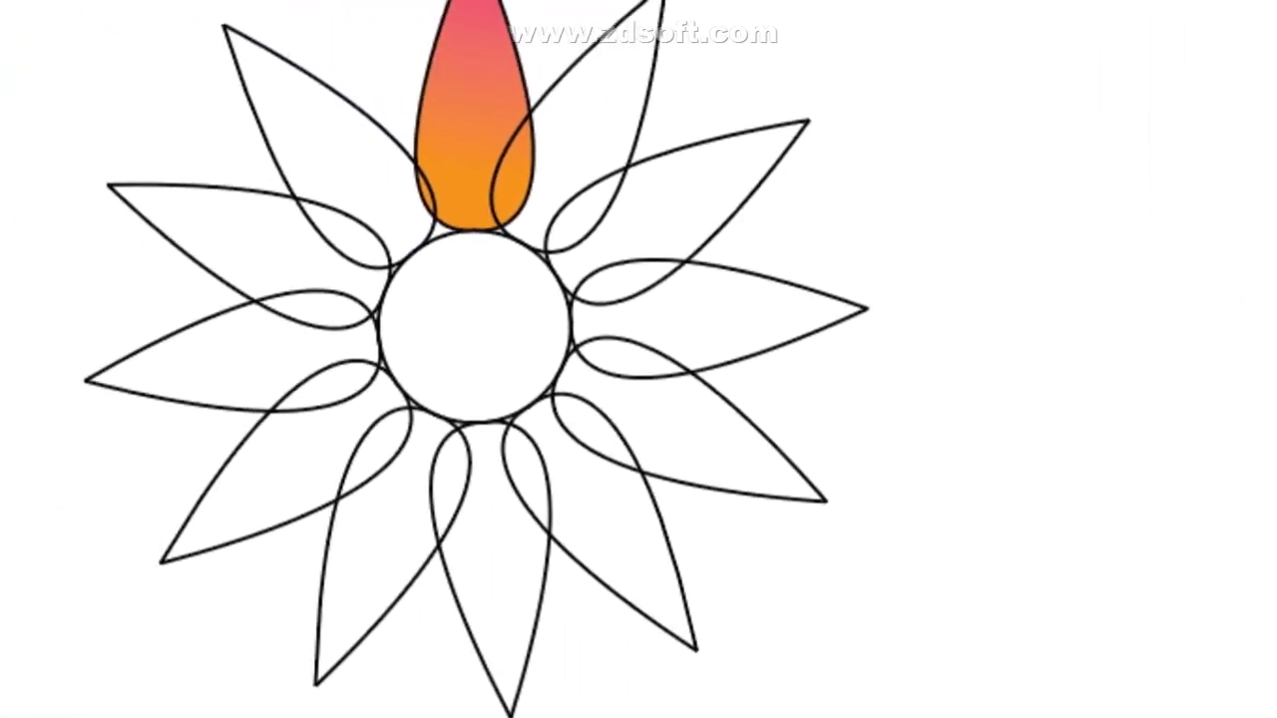
- Expand Layer 1 to show its objects, and lock the flower's centre circle so it cannot be selected with the petals
{"action": "left_click", "coordinate": [506, 402]}
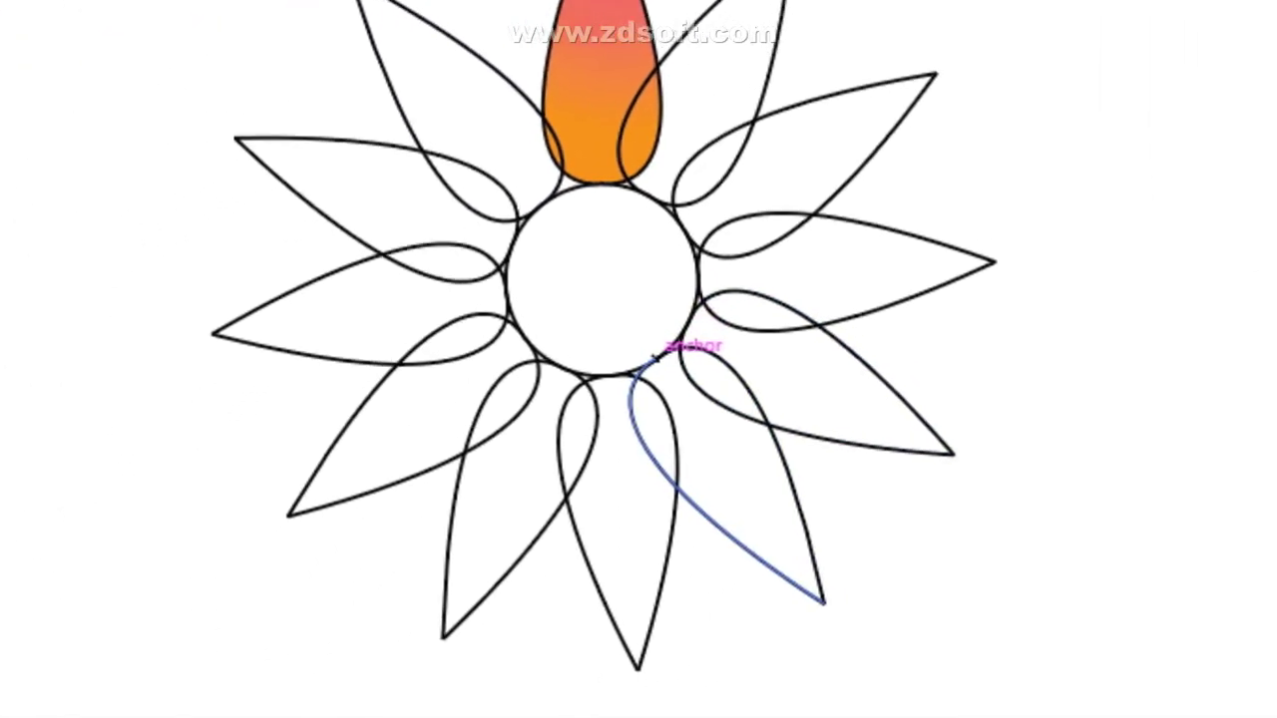
{"action": "left_click", "coordinate": [276, 519]}
{"action": "left_click", "coordinate": [520, 321]}
{"action": "left_click", "coordinate": [650, 362], "text": "ctrl"}
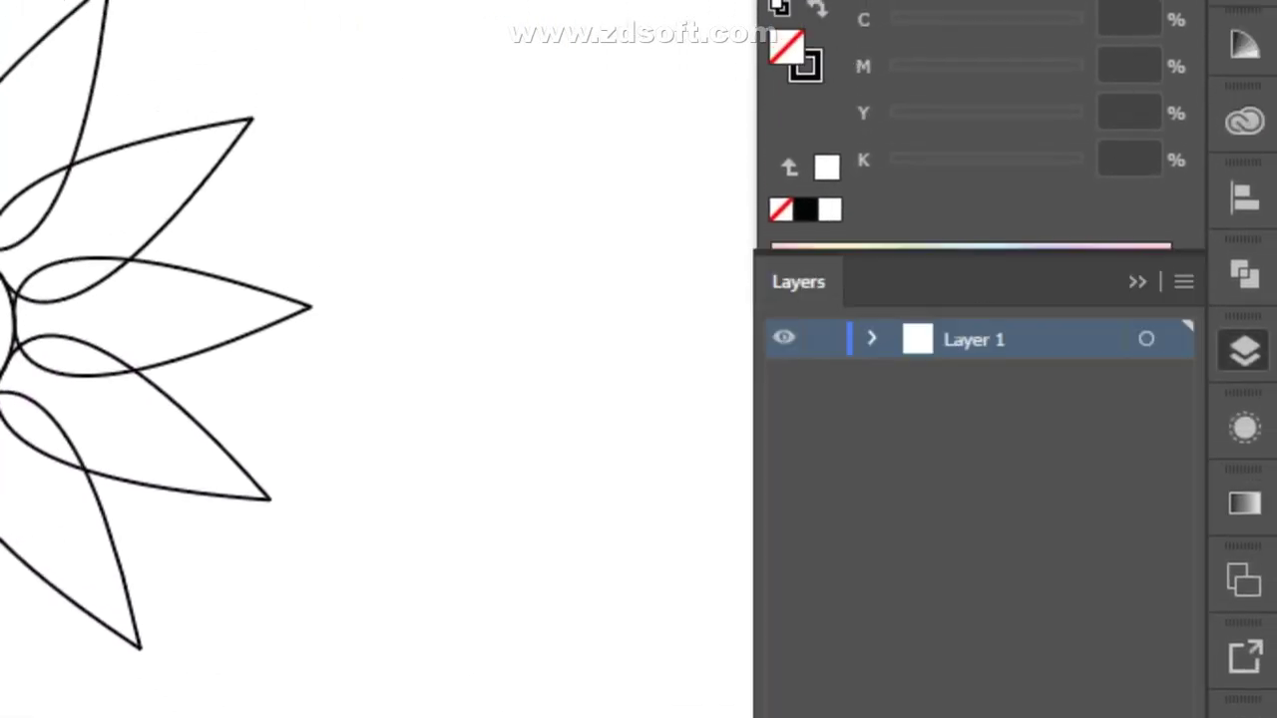
{"action": "left_click", "coordinate": [872, 338]}
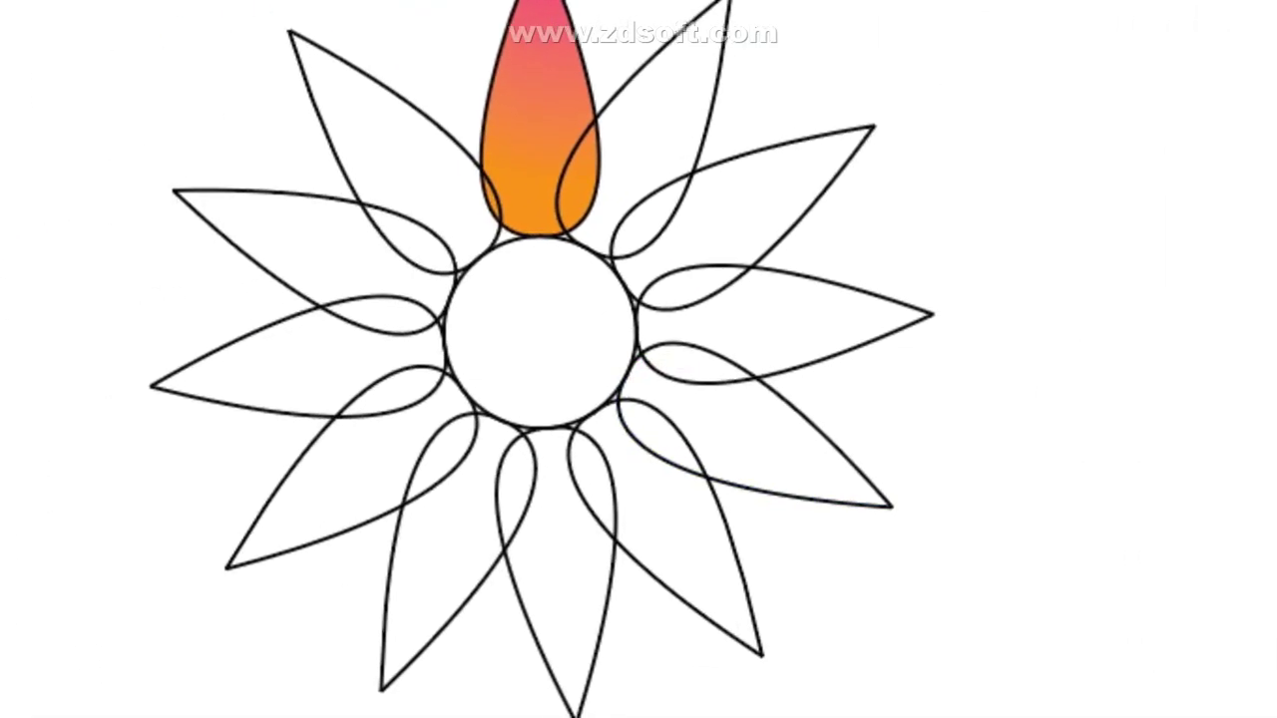
{"action": "left_click", "coordinate": [642, 358]}
{"action": "key", "text": "ctrl+2"}
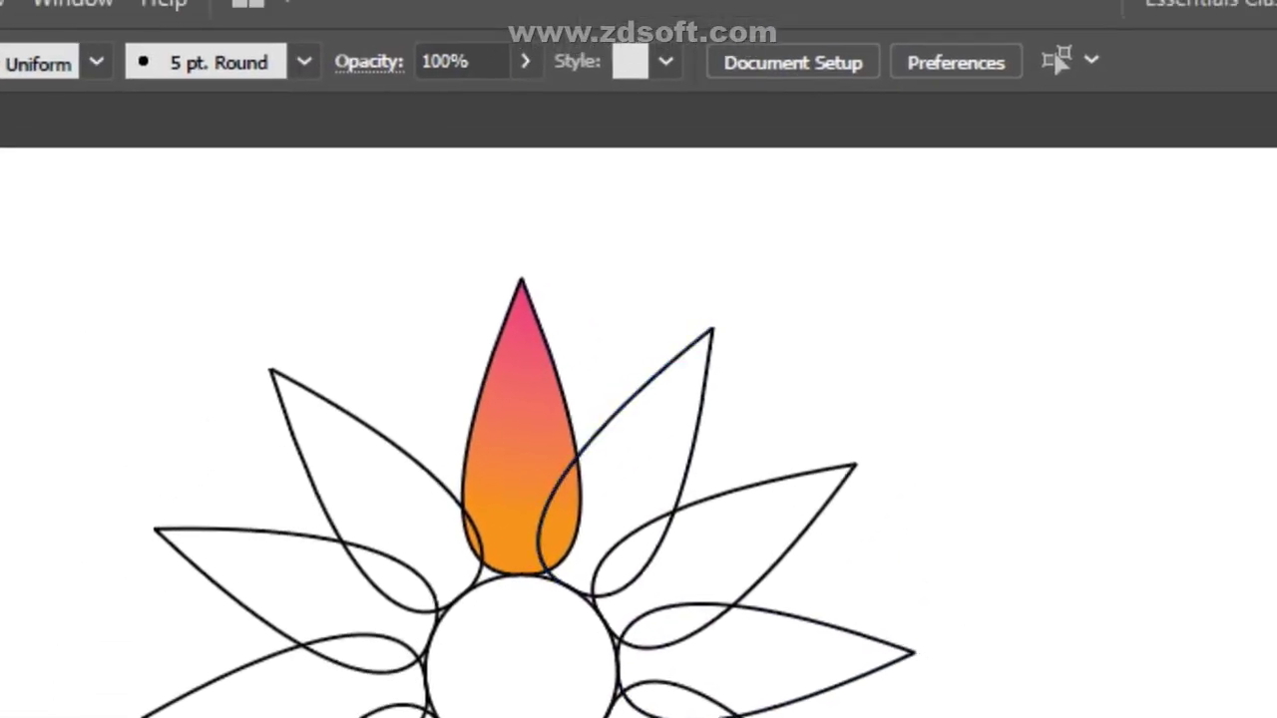
- Select the five unfilled petals on the flower's right side and copy the top petal's gradient onto them with the Eyedropper
{"action": "left_click_drag", "start_coordinate": [618, 197], "coordinate": [682, 594]}
{"action": "left_click_drag", "start_coordinate": [658, 461], "coordinate": [716, 713]}
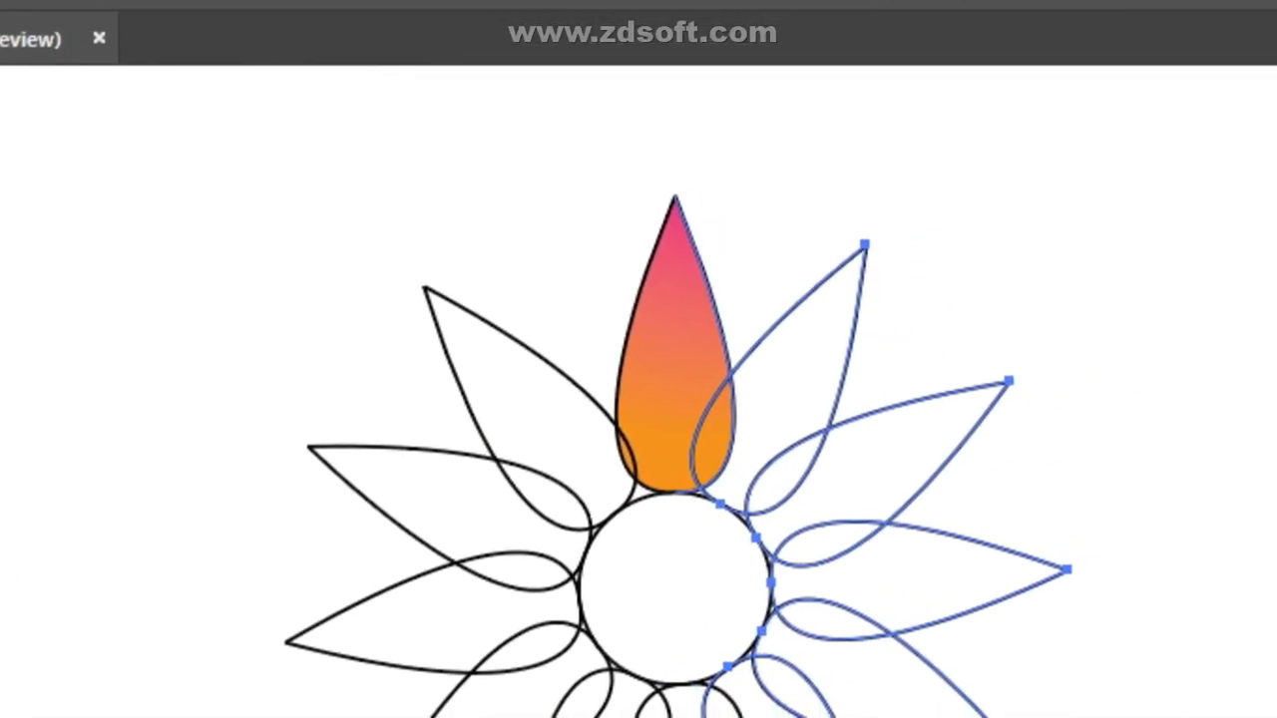
{"action": "left_click", "coordinate": [682, 375]}
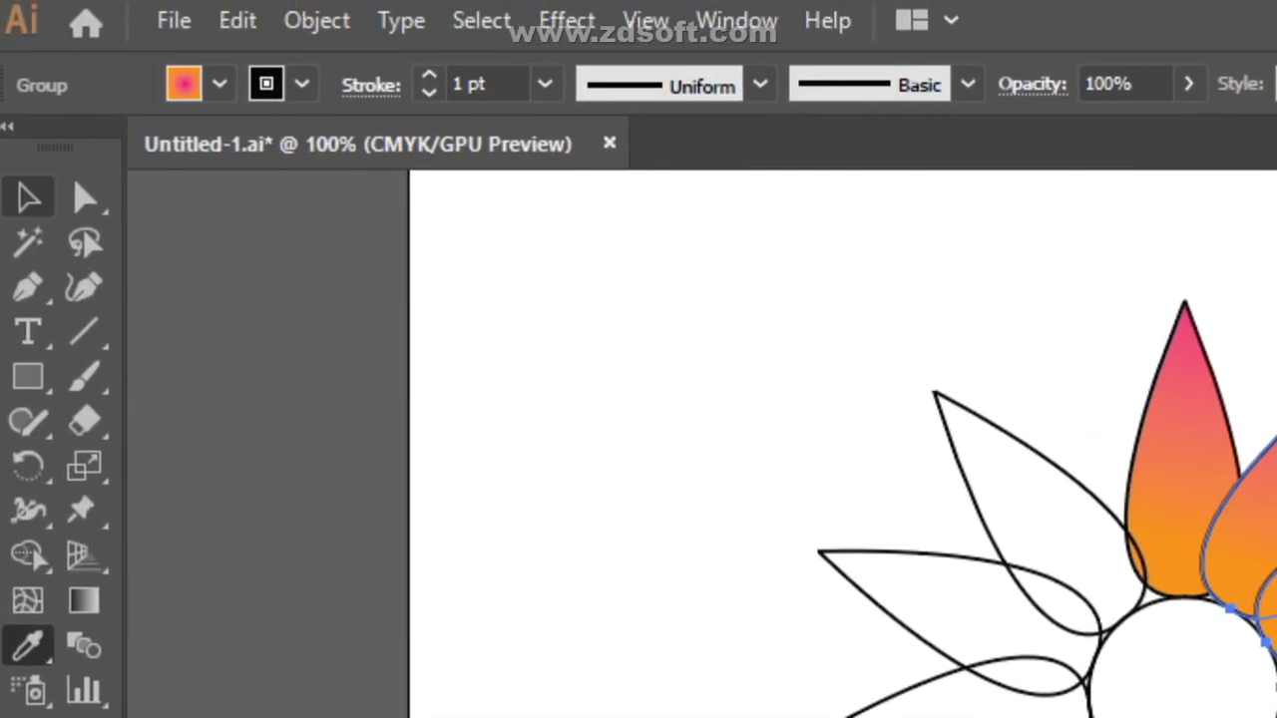
- Select the five unfilled petals on the flower's left side and sample the pink-to-orange gradient onto them with the Eyedropper
{"action": "left_click", "coordinate": [28, 197]}
{"action": "left_click", "coordinate": [750, 509]}
{"action": "left_click_drag", "start_coordinate": [777, 320], "coordinate": [660, 397]}
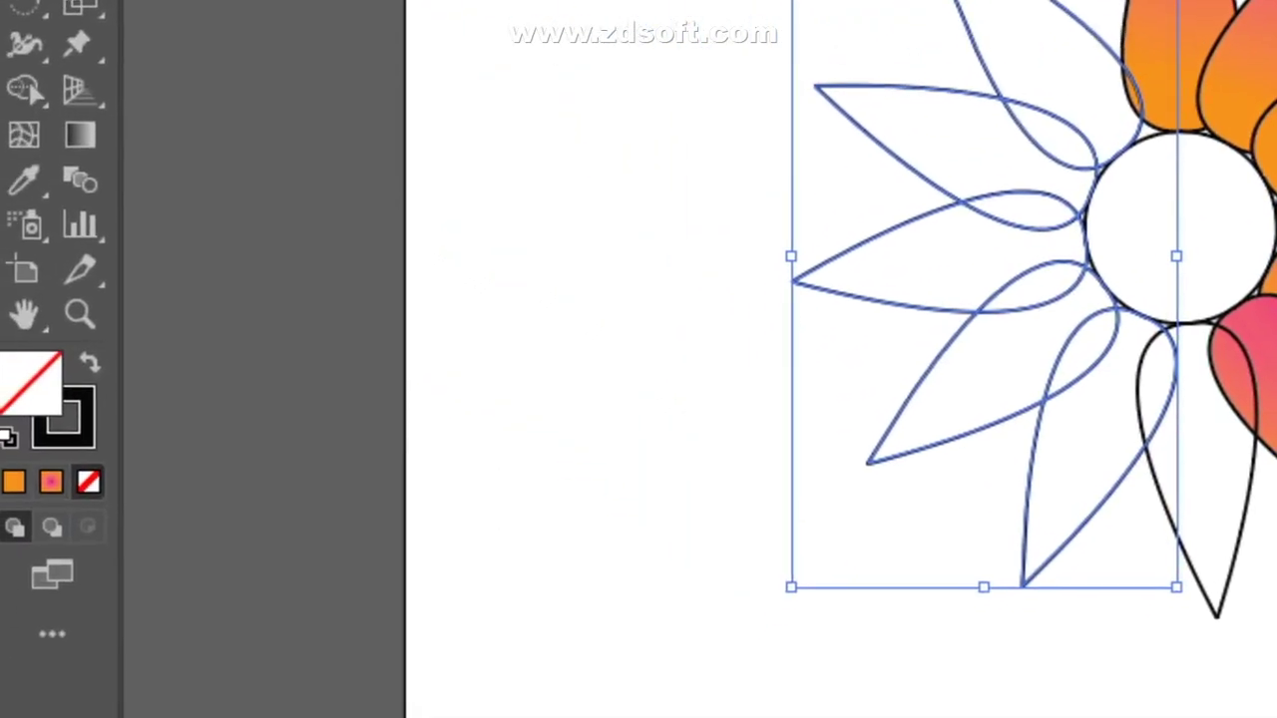
{"action": "left_click", "coordinate": [39, 224]}
{"action": "left_click", "coordinate": [1252, 128]}
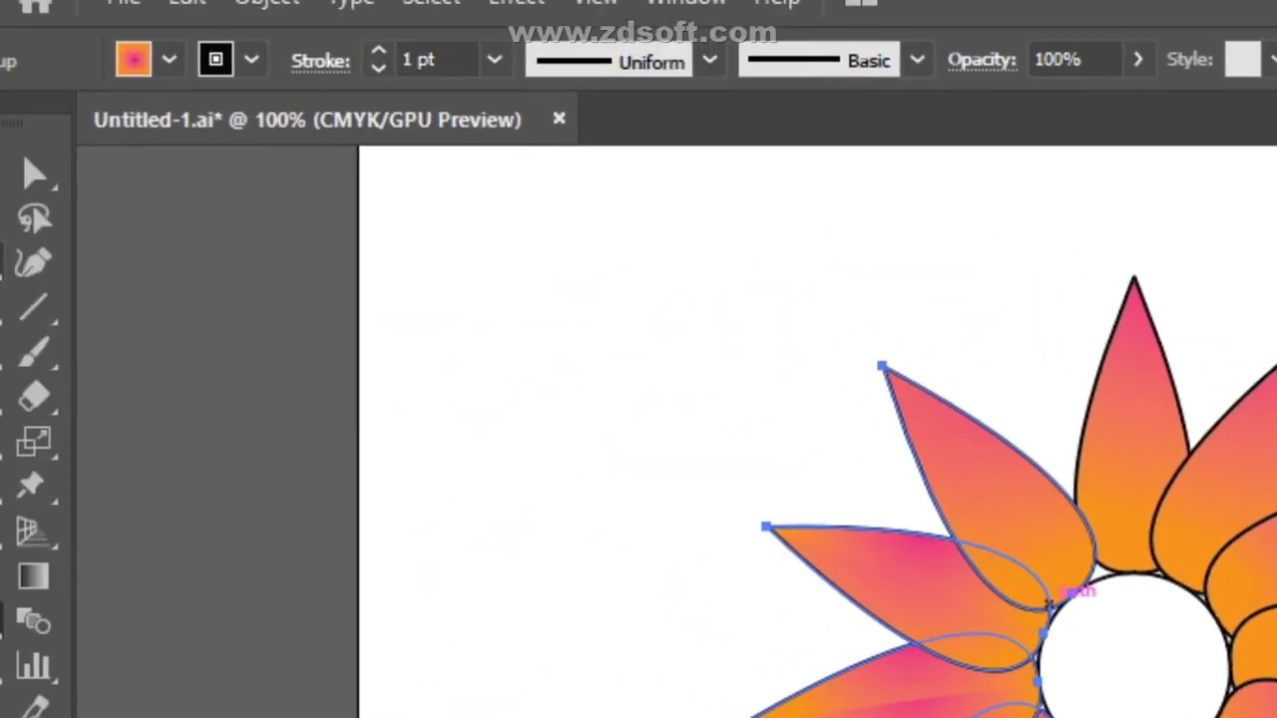
- Fill the remaining bottom petal with the same pink-to-orange gradient using the Eyedropper, and deselect it
{"action": "left_click", "coordinate": [40, 202]}
{"action": "left_click", "coordinate": [636, 359]}
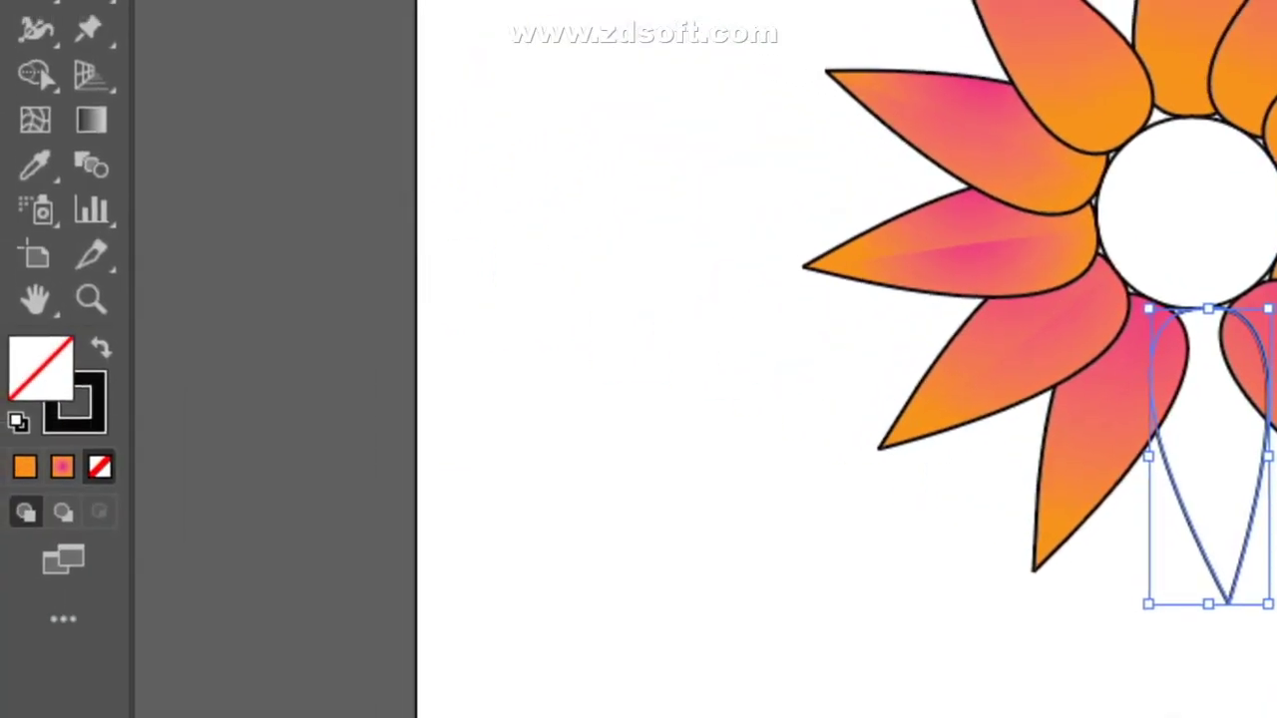
{"action": "left_click", "coordinate": [36, 165]}
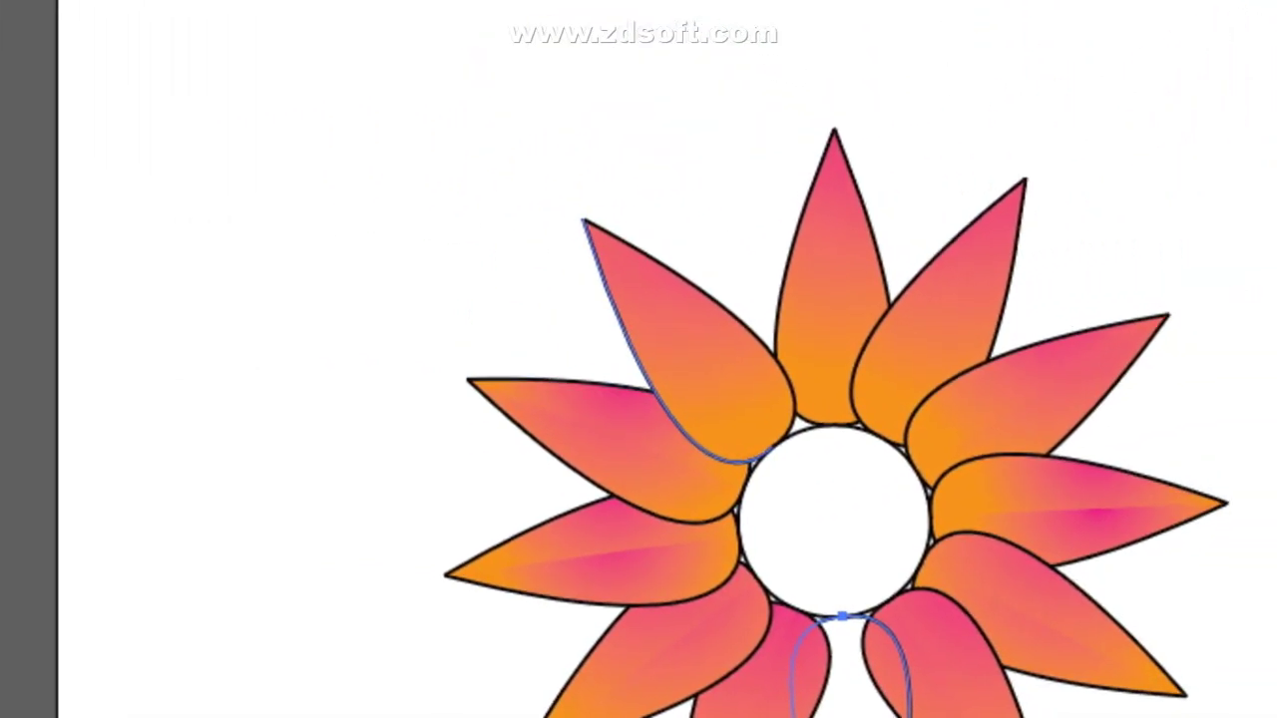
{"action": "left_click", "coordinate": [820, 316]}
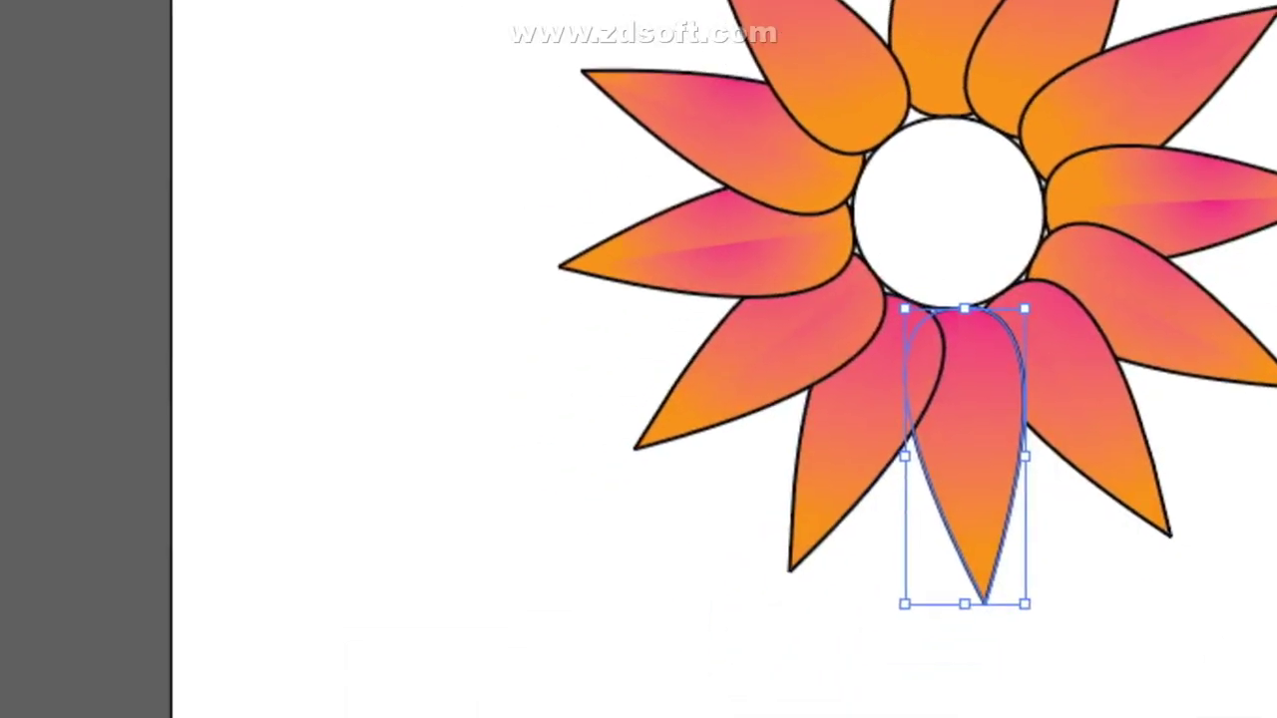
{"action": "key", "text": "ctrl+shift+a"}
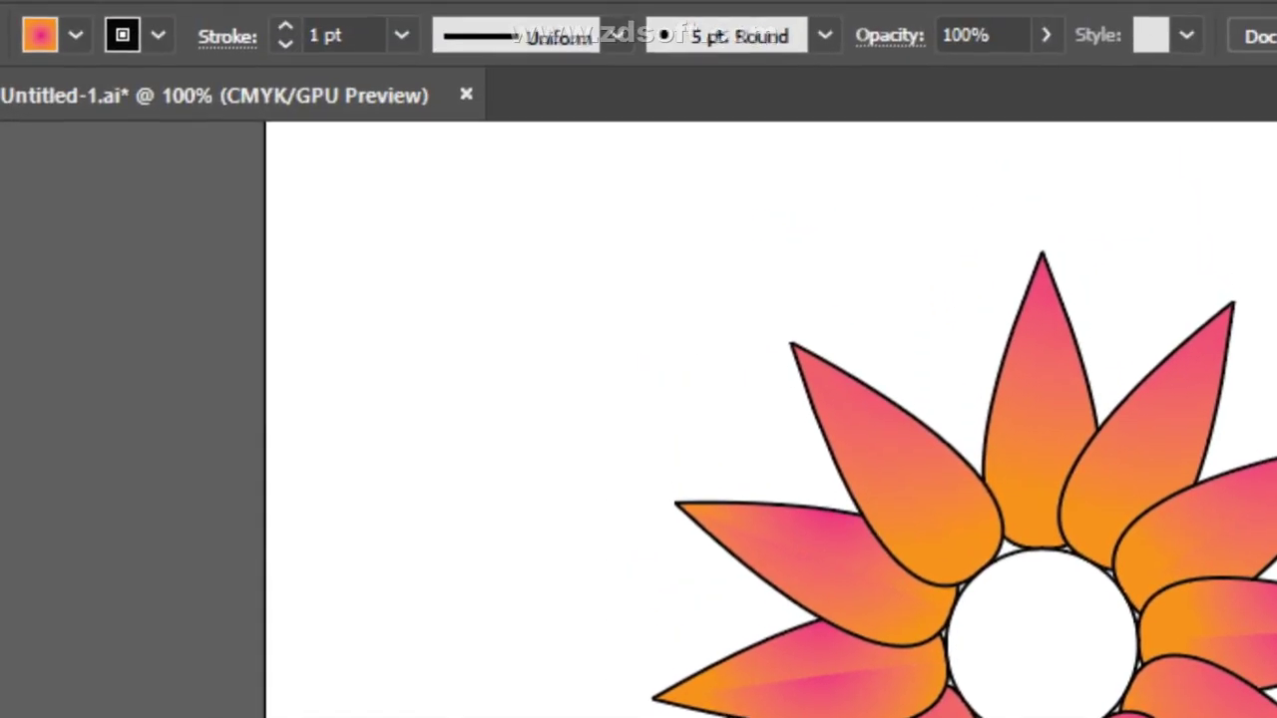
- Select all petals and remove the overlapping areas between neighbouring petals with the Shape Builder tool
{"action": "left_click_drag", "start_coordinate": [629, 109], "coordinate": [947, 456]}
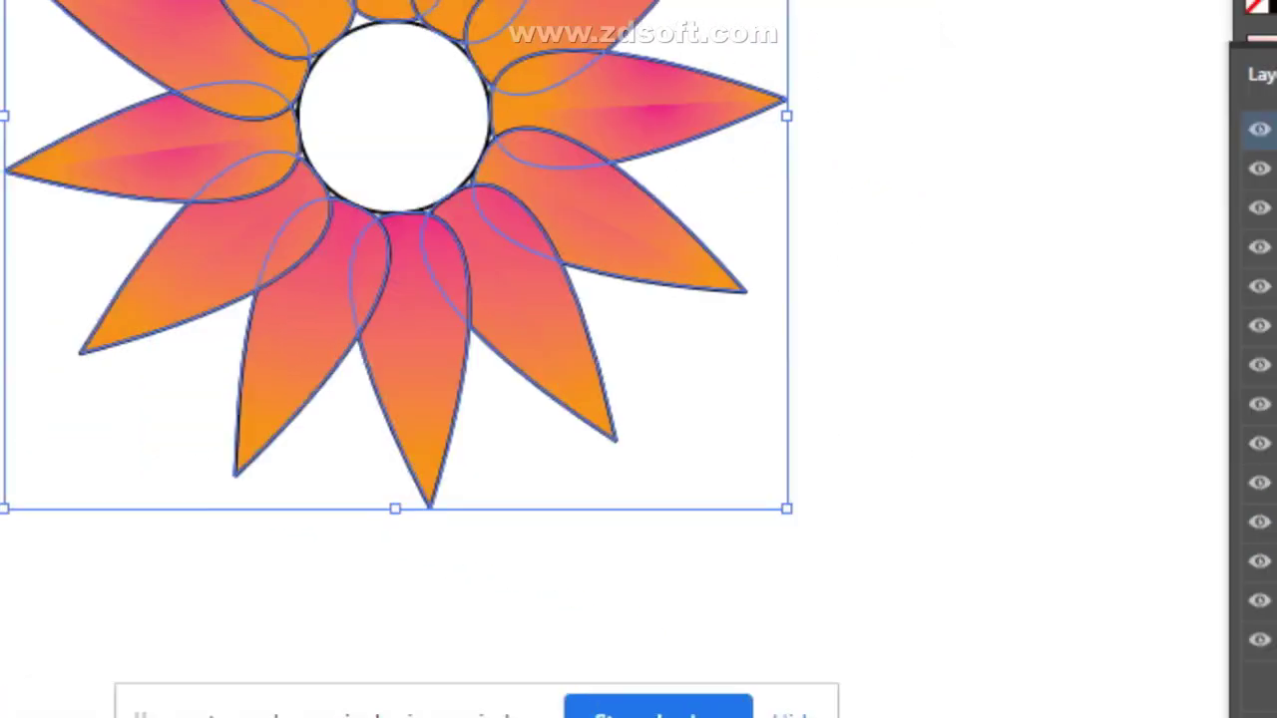
{"action": "key", "text": "shift+m"}
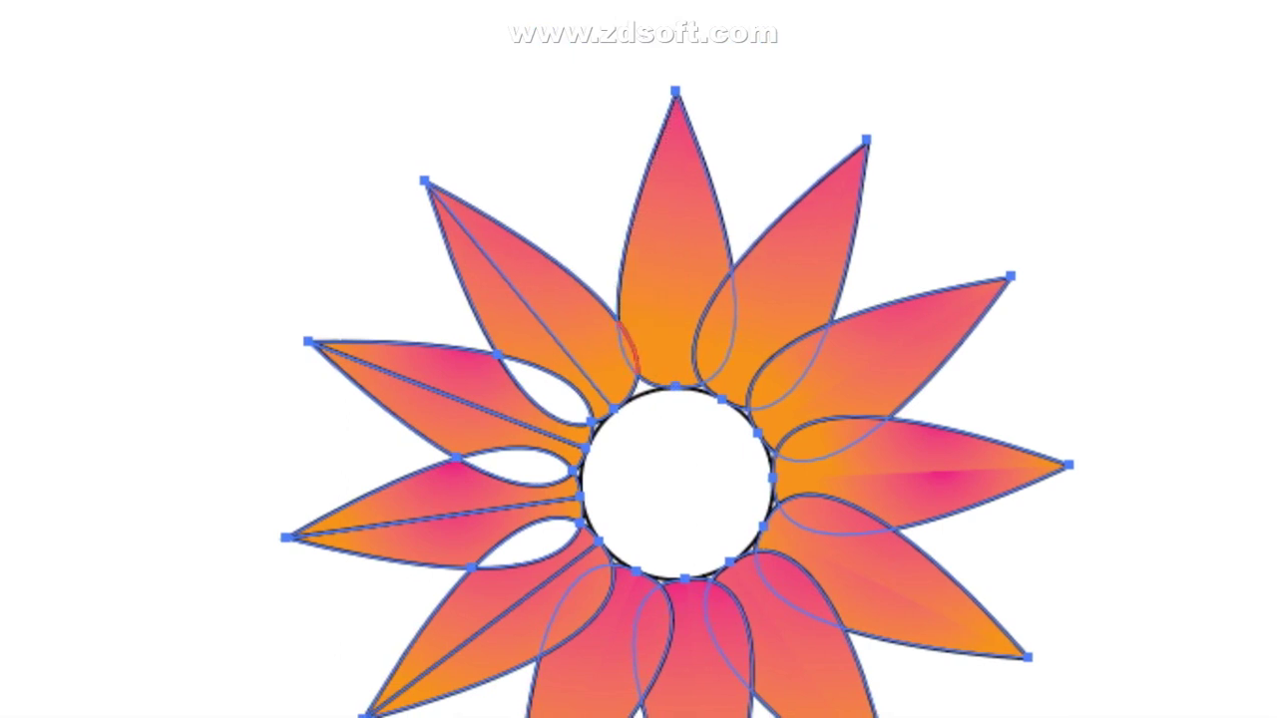
{"action": "left_click", "coordinate": [643, 334], "text": "alt"}
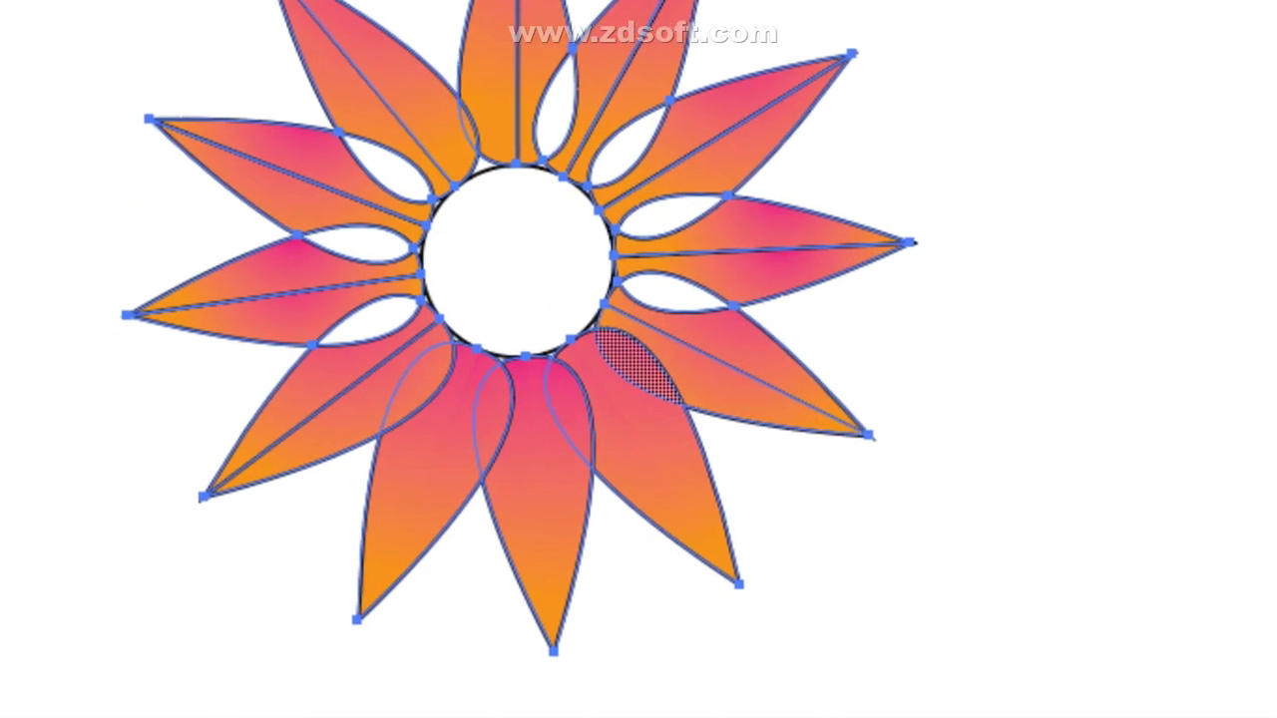
{"action": "left_click", "coordinate": [639, 359], "text": "alt"}
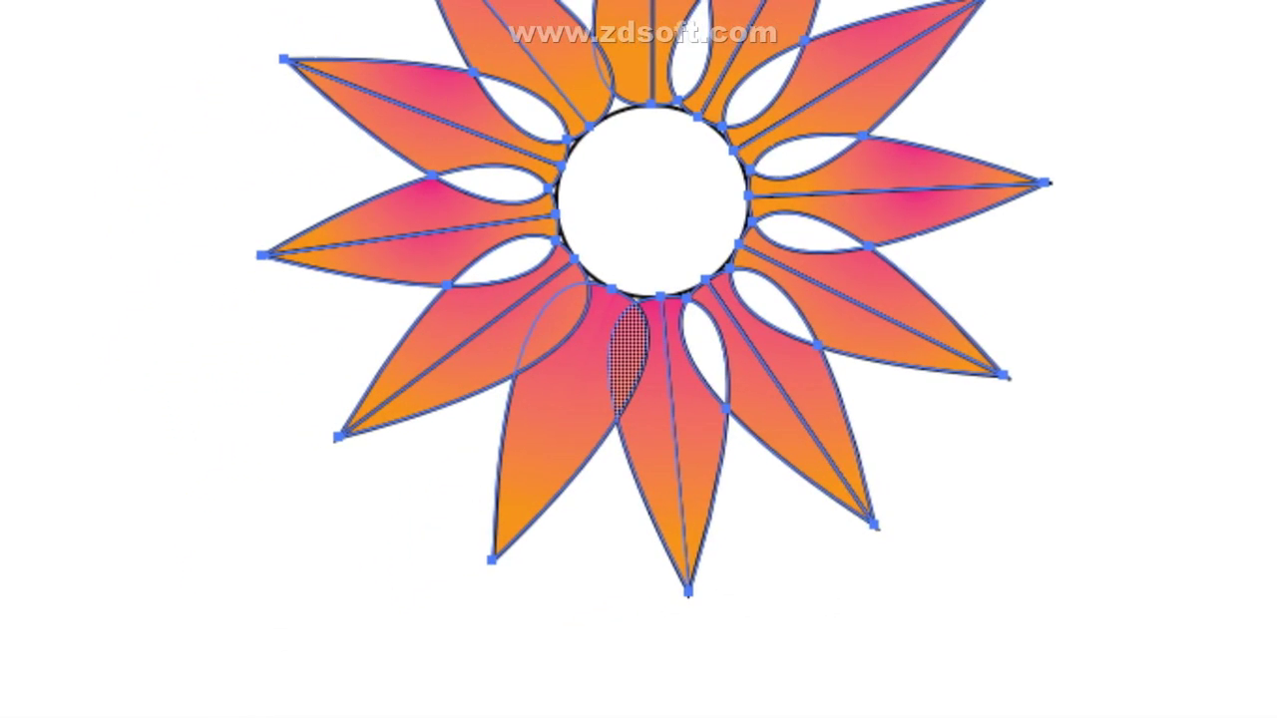
{"action": "left_click", "coordinate": [563, 357], "text": "alt"}
{"action": "left_click", "coordinate": [488, 332], "text": "alt"}
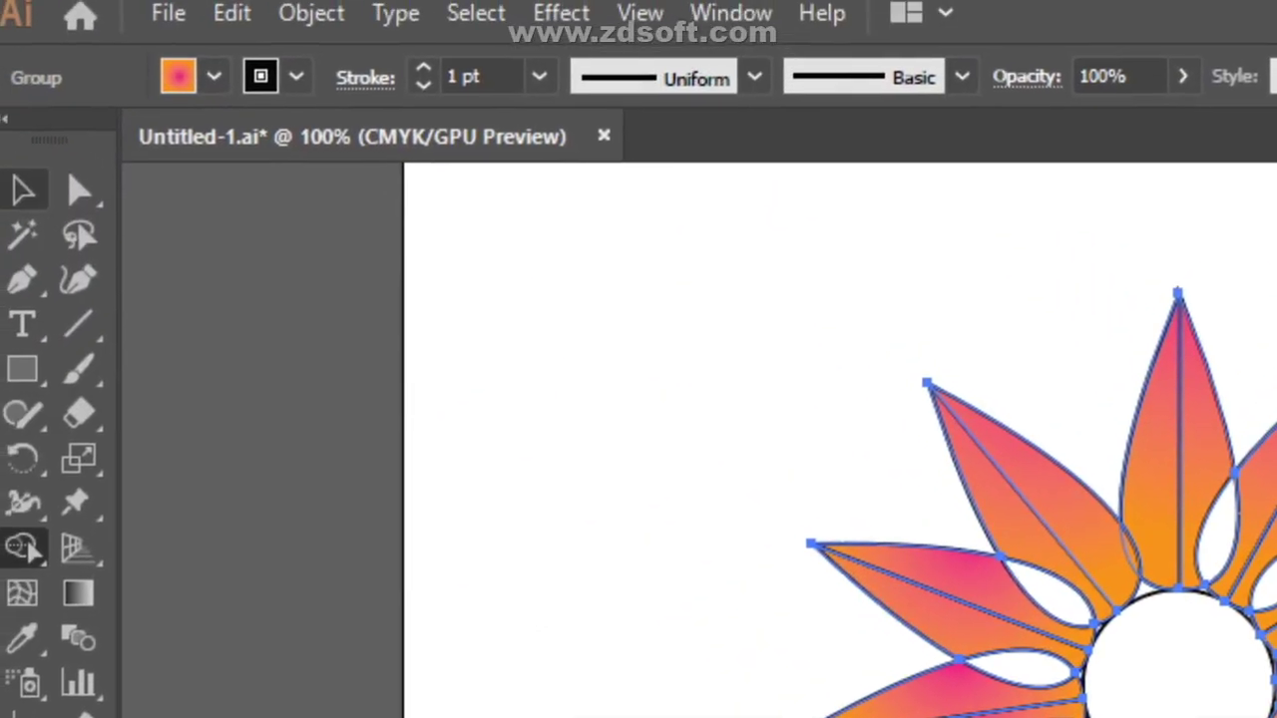
{"action": "key", "text": "v"}
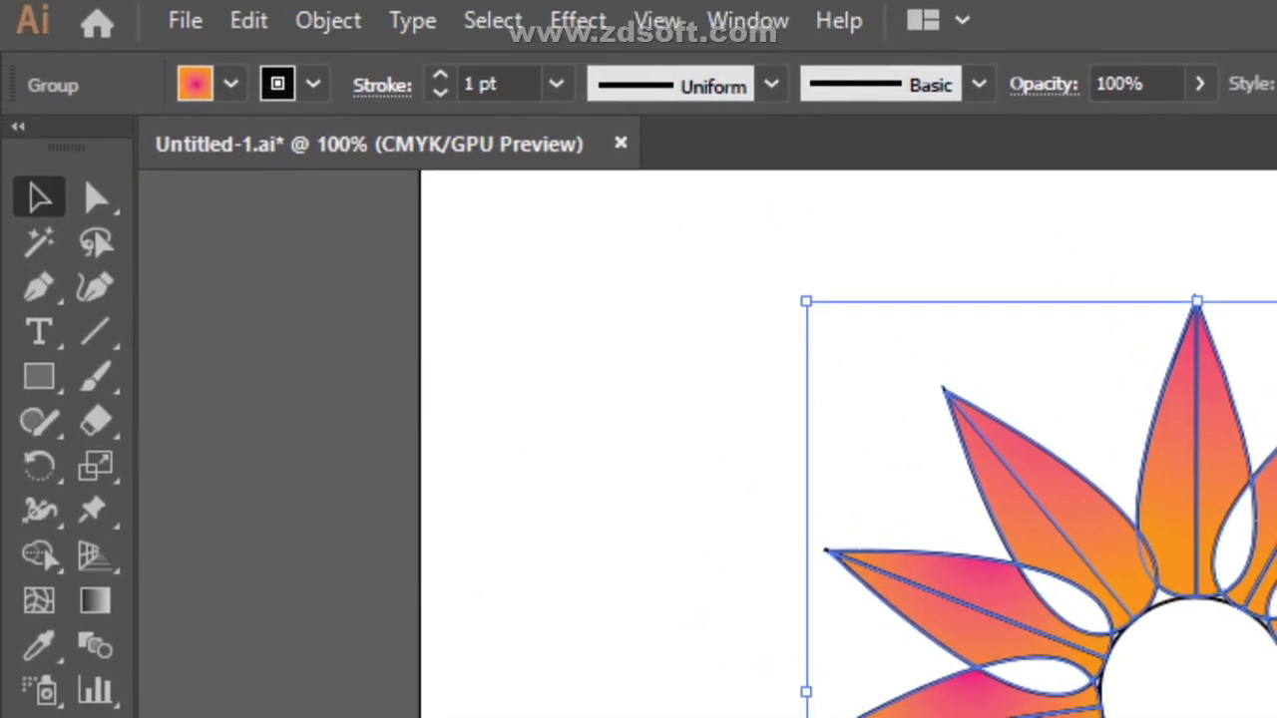
{"action": "key", "text": "ctrl+shift+a"}
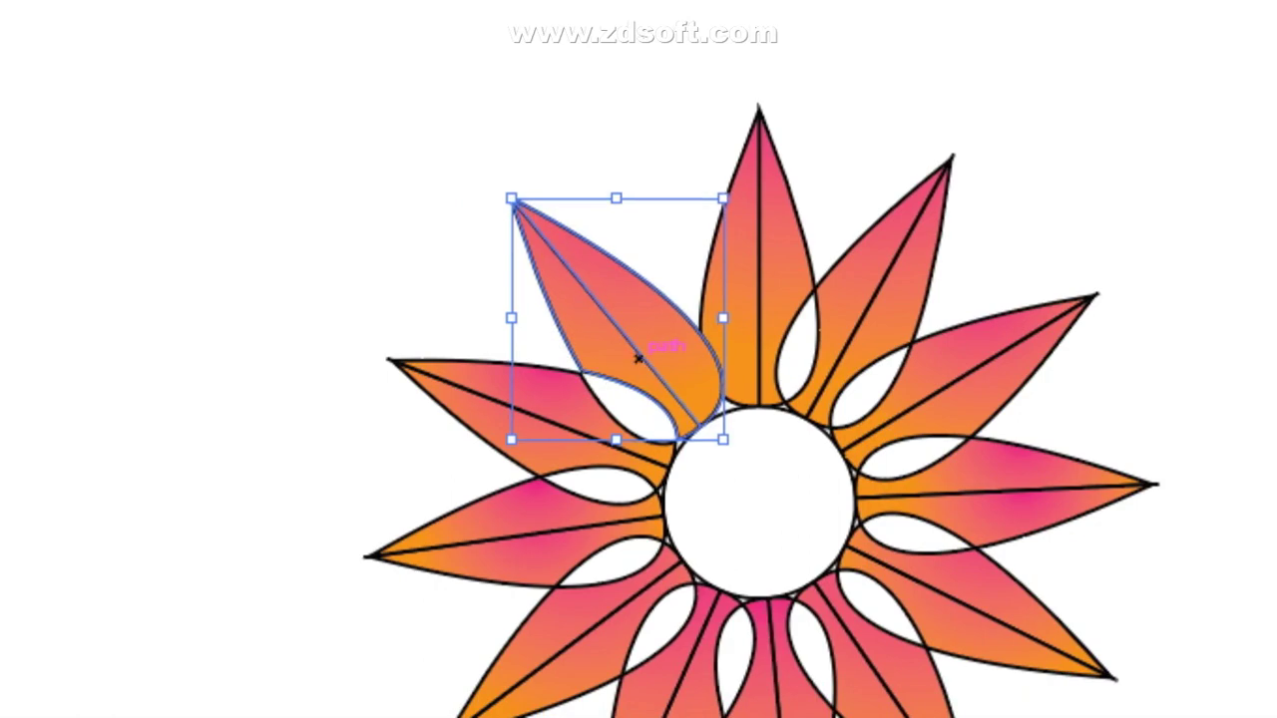
- Reselect all petals and remove the remaining overlap between the top petal and its upper-left neighbour with the Shape Builder tool
{"action": "key", "text": "ctrl+shift+a"}
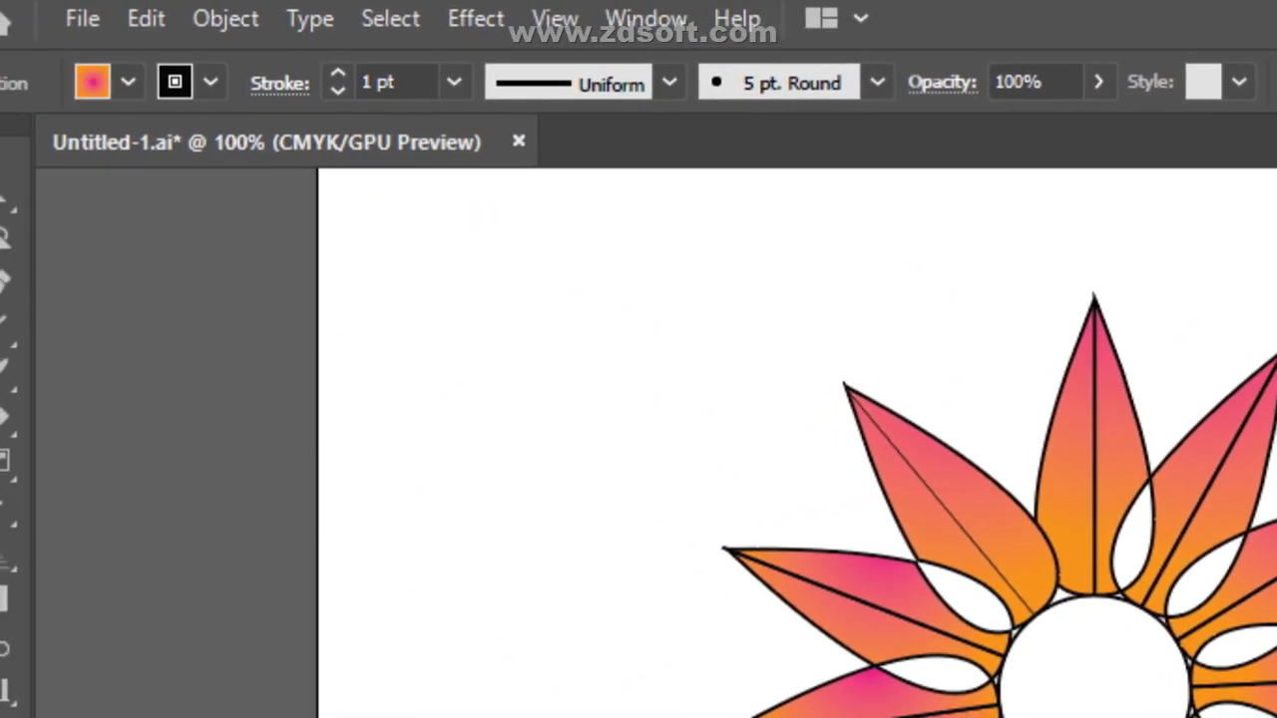
{"action": "left_click_drag", "start_coordinate": [0, 180], "coordinate": [868, 428]}
{"action": "key", "text": "ctrl+shift+a"}
{"action": "left_click_drag", "start_coordinate": [606, 240], "coordinate": [1037, 608]}
{"action": "left_click", "coordinate": [13, 322]}
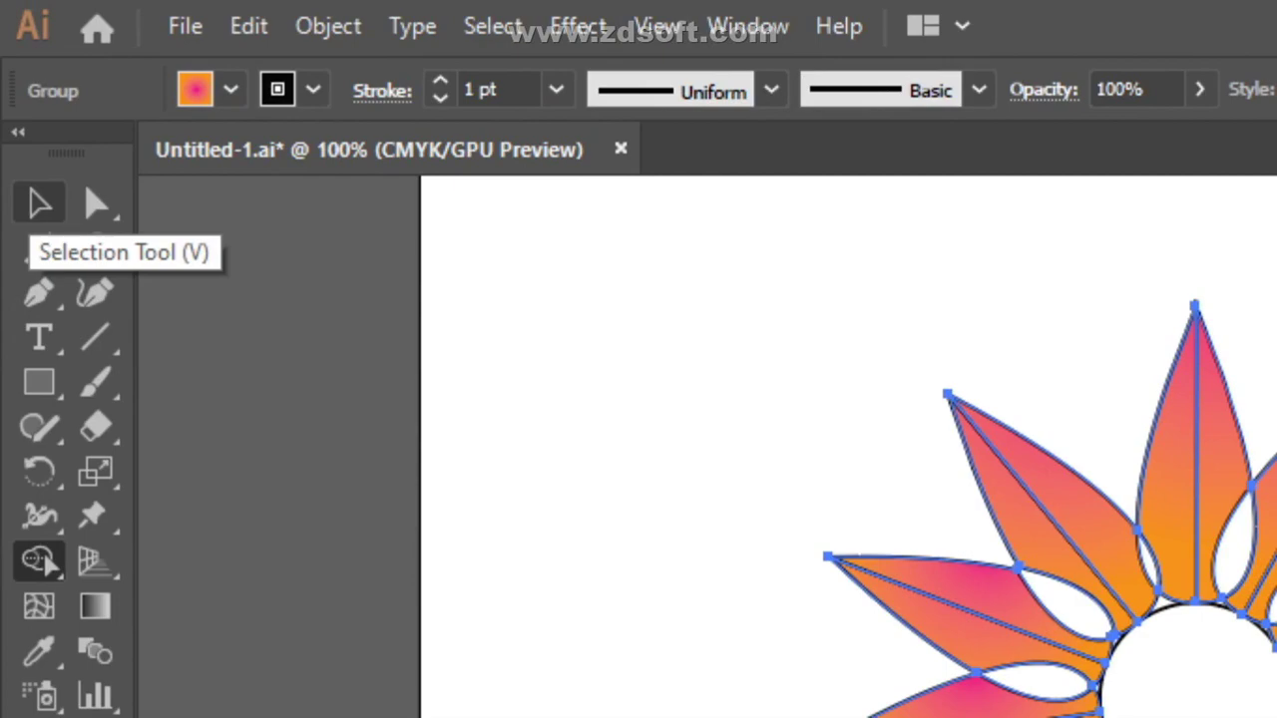
- Set the stroke of all selected petals to None, keeping the gradient fill, and deselect them
{"action": "left_click", "coordinate": [40, 203]}
{"action": "left_click_drag", "start_coordinate": [751, 337], "coordinate": [684, 399]}
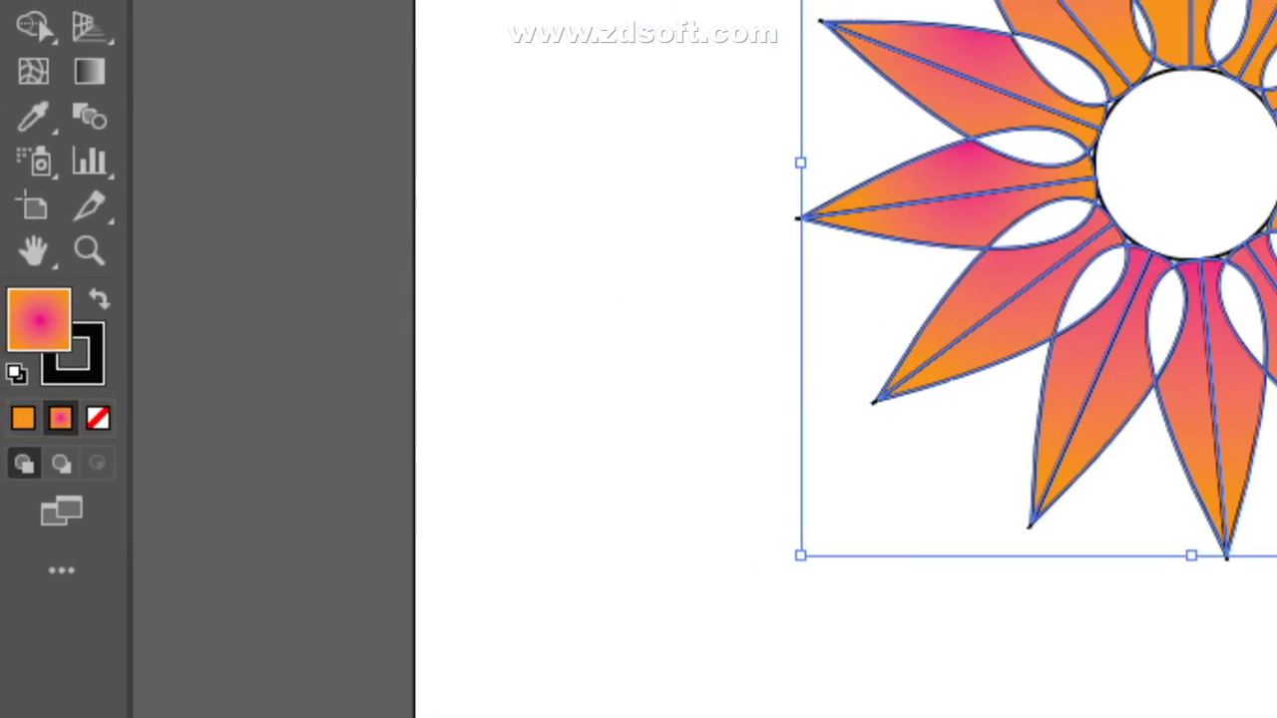
{"action": "left_click", "coordinate": [88, 367]}
{"action": "left_click", "coordinate": [97, 418]}
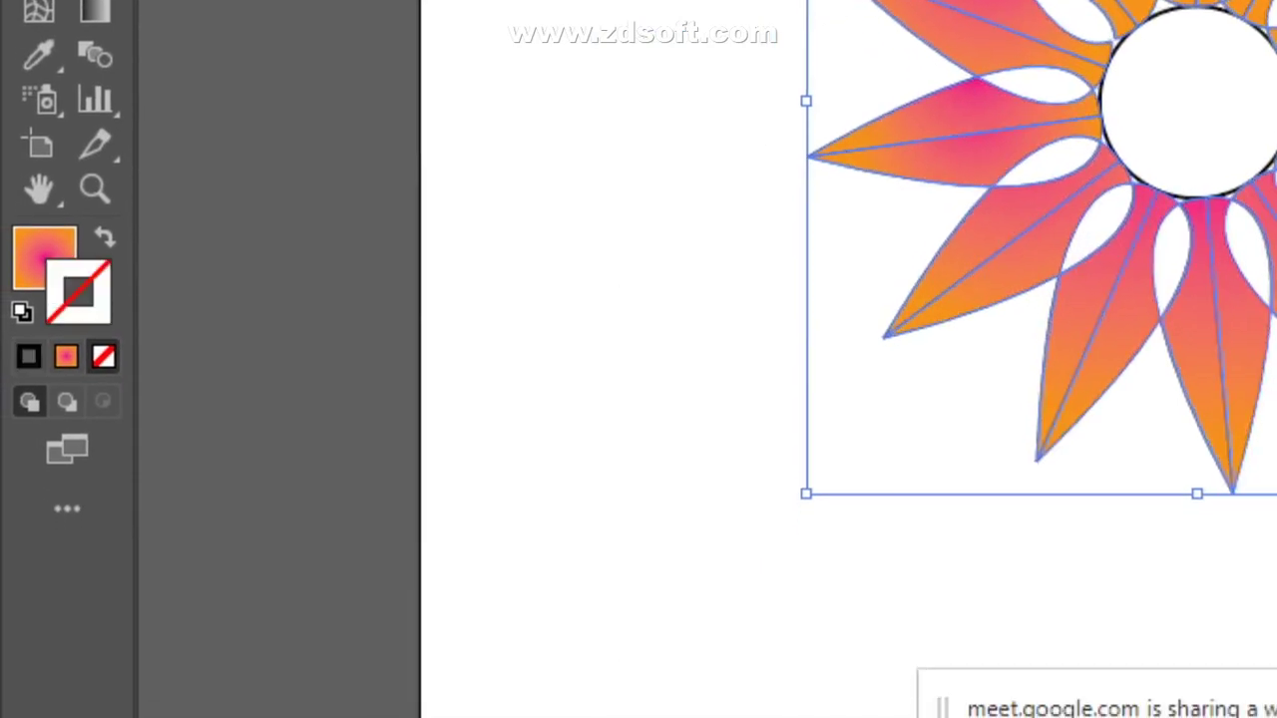
{"action": "left_click", "coordinate": [619, 160]}
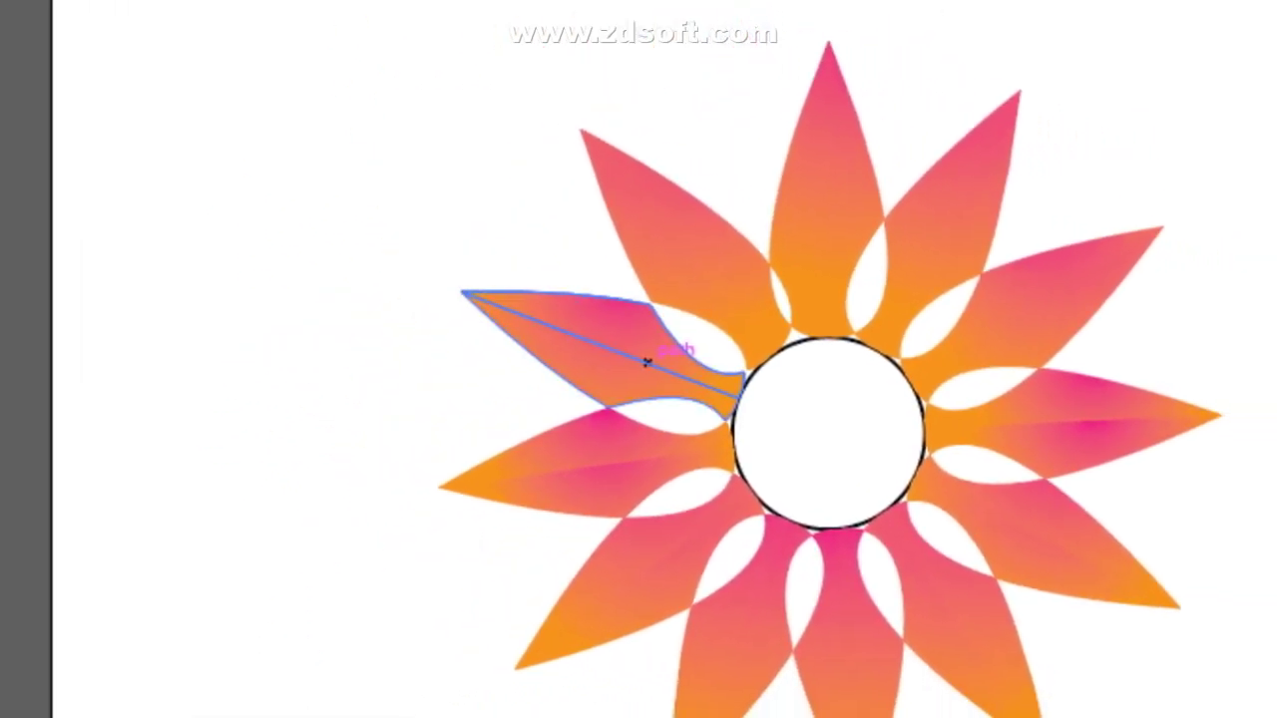
- Select individual petals one after another and try shifting them slightly out of place
{"action": "left_click", "coordinate": [755, 408]}
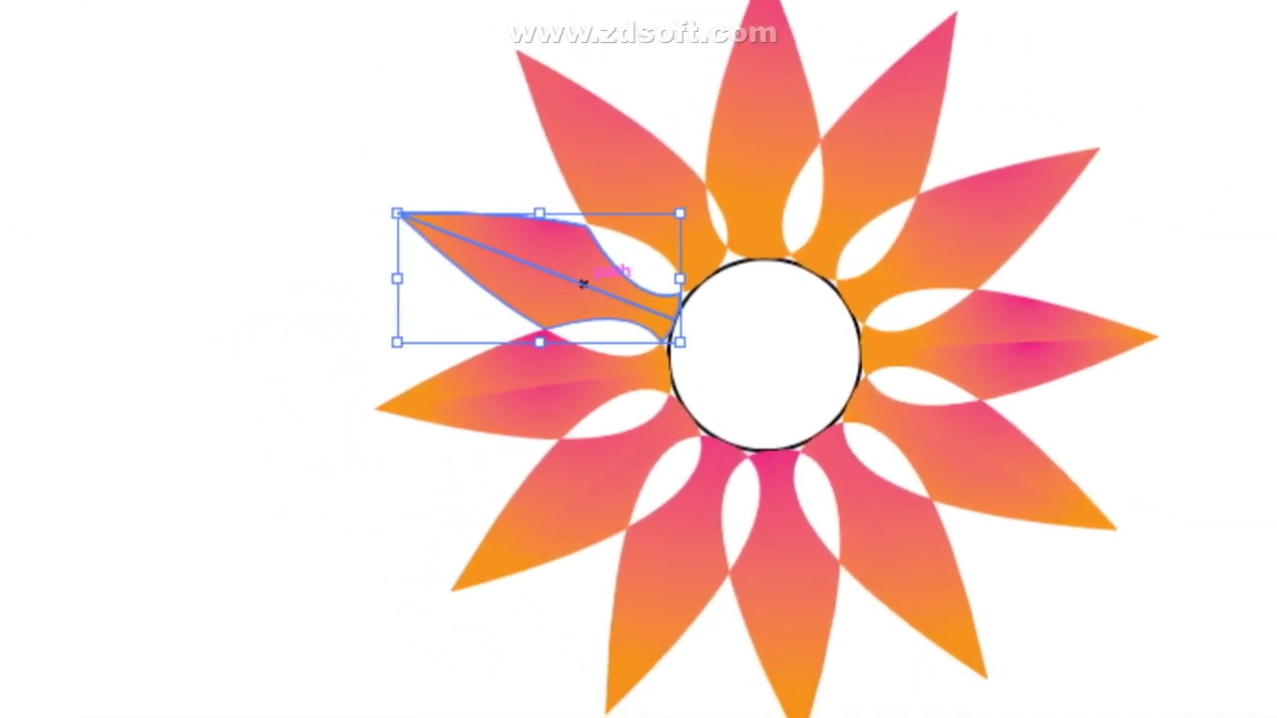
{"action": "key", "text": "ctrl+shift+a"}
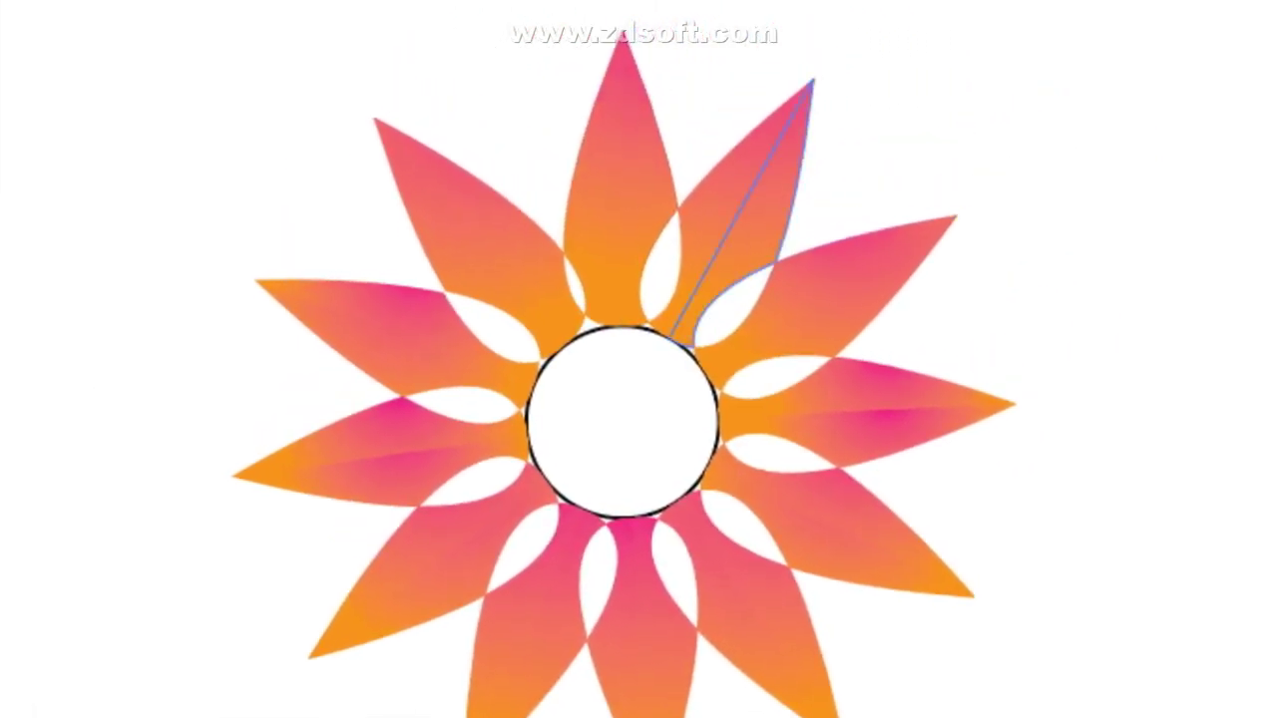
{"action": "left_click", "coordinate": [468, 232]}
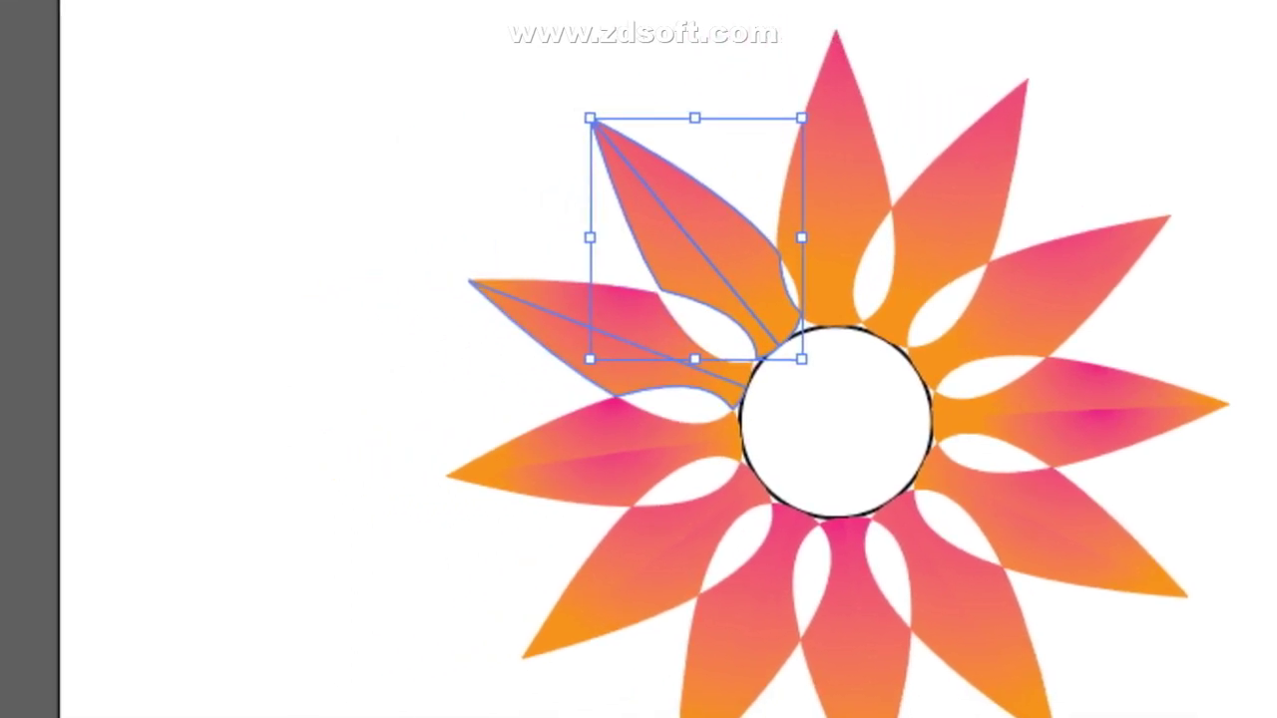
{"action": "left_click", "coordinate": [429, 354]}
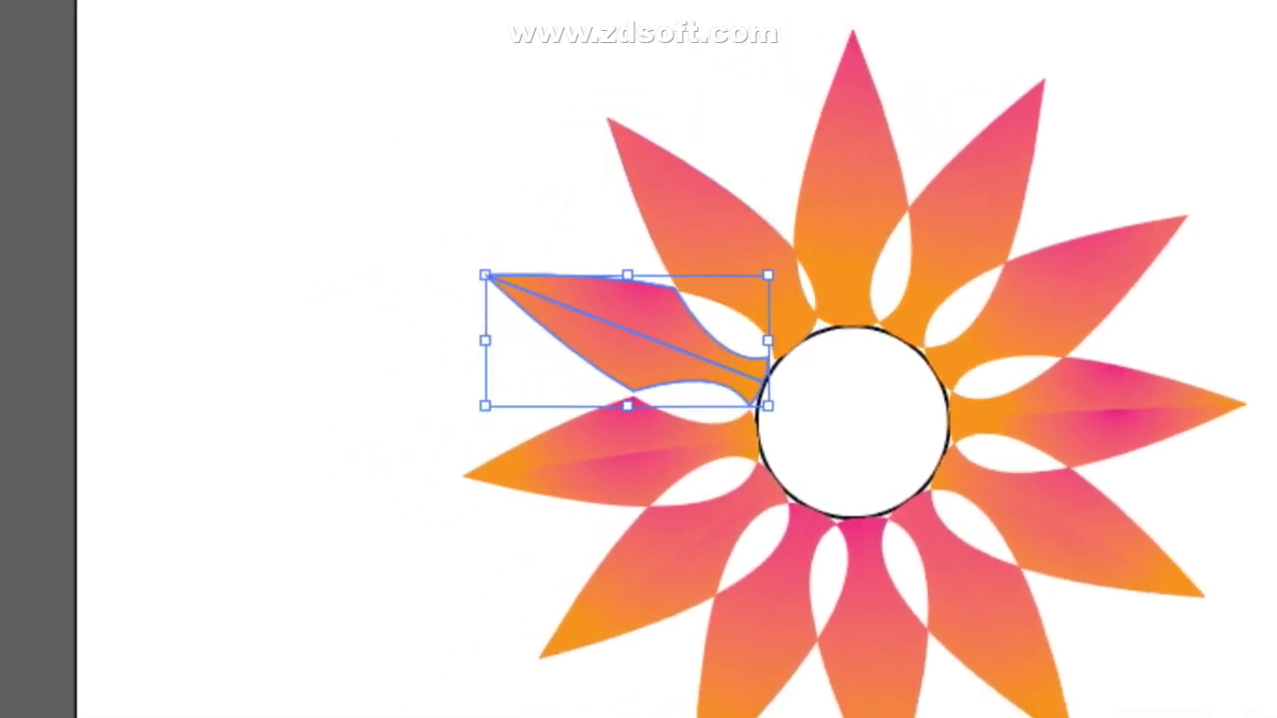
{"action": "left_click", "coordinate": [632, 461]}
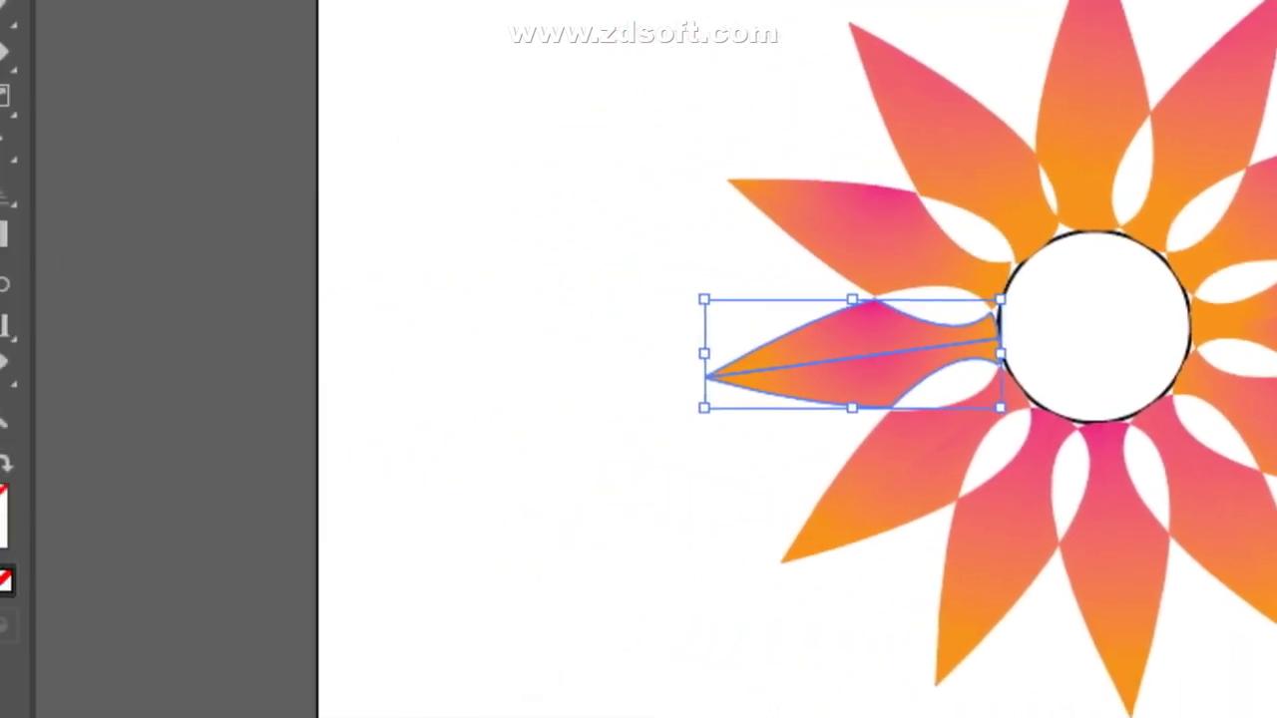
{"action": "left_click", "coordinate": [329, 251]}
{"action": "left_click", "coordinate": [299, 329]}
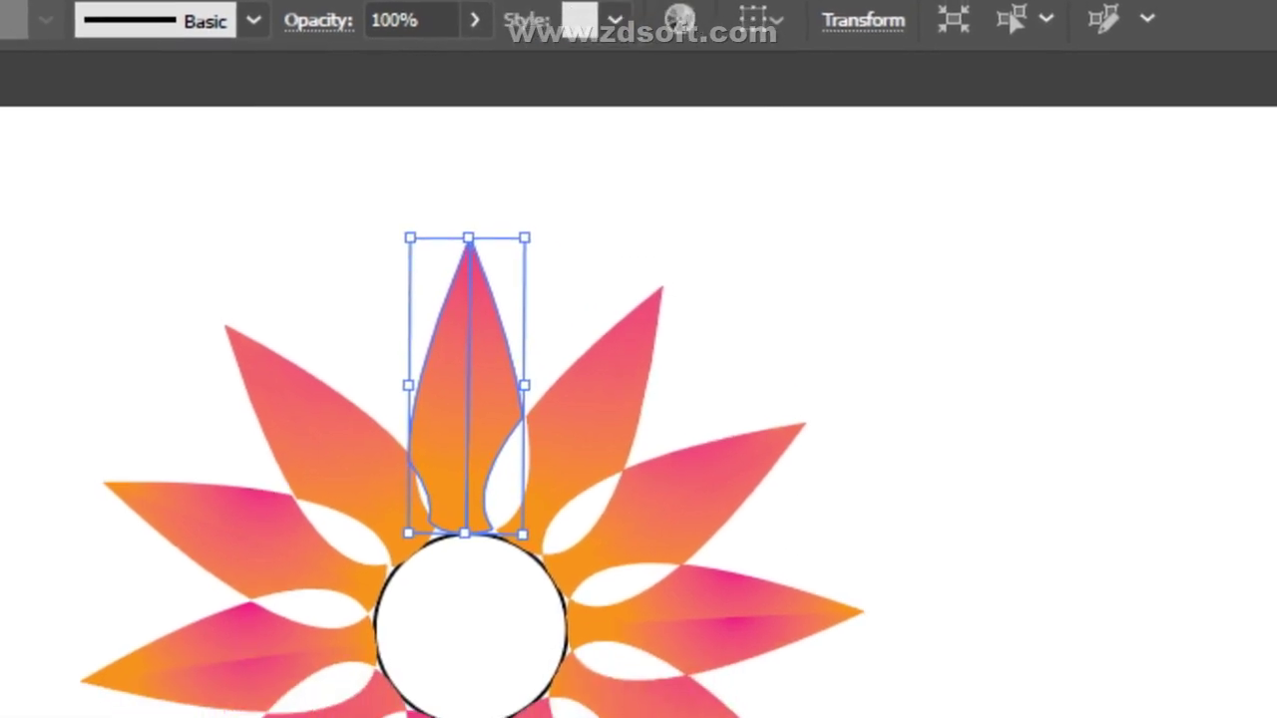
{"action": "left_click", "coordinate": [738, 409]}
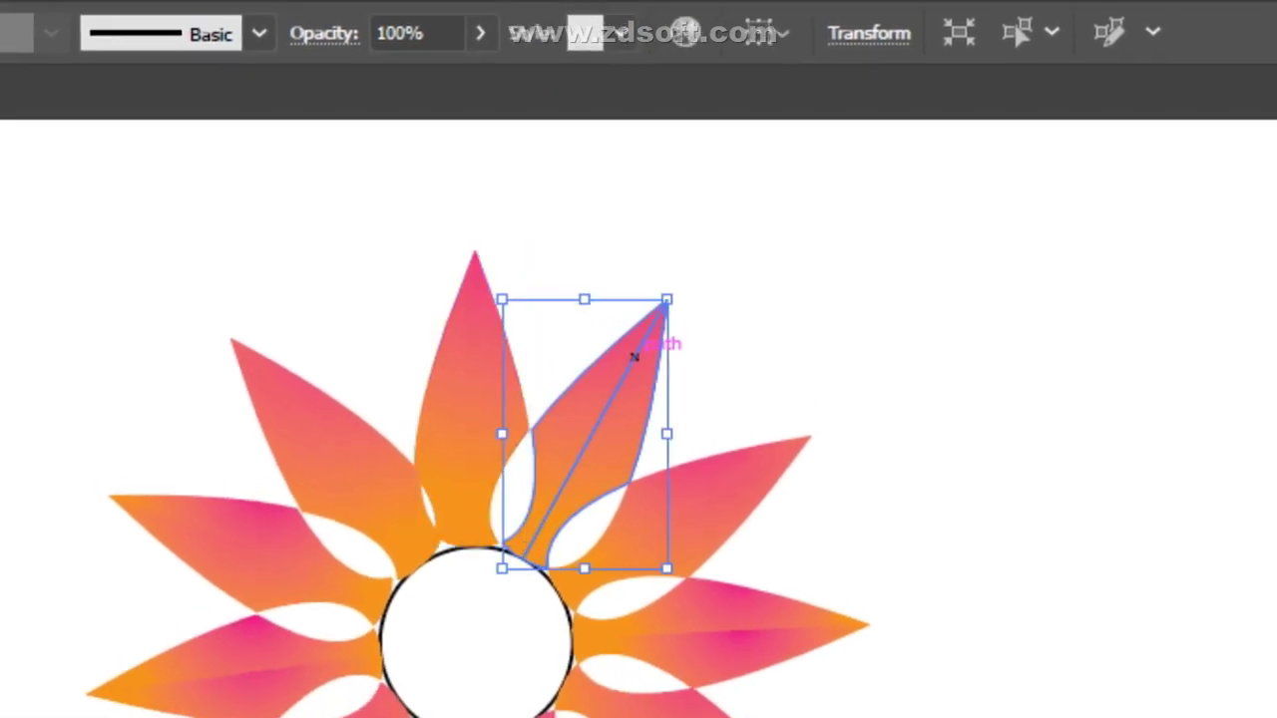
{"action": "left_click", "coordinate": [633, 358]}
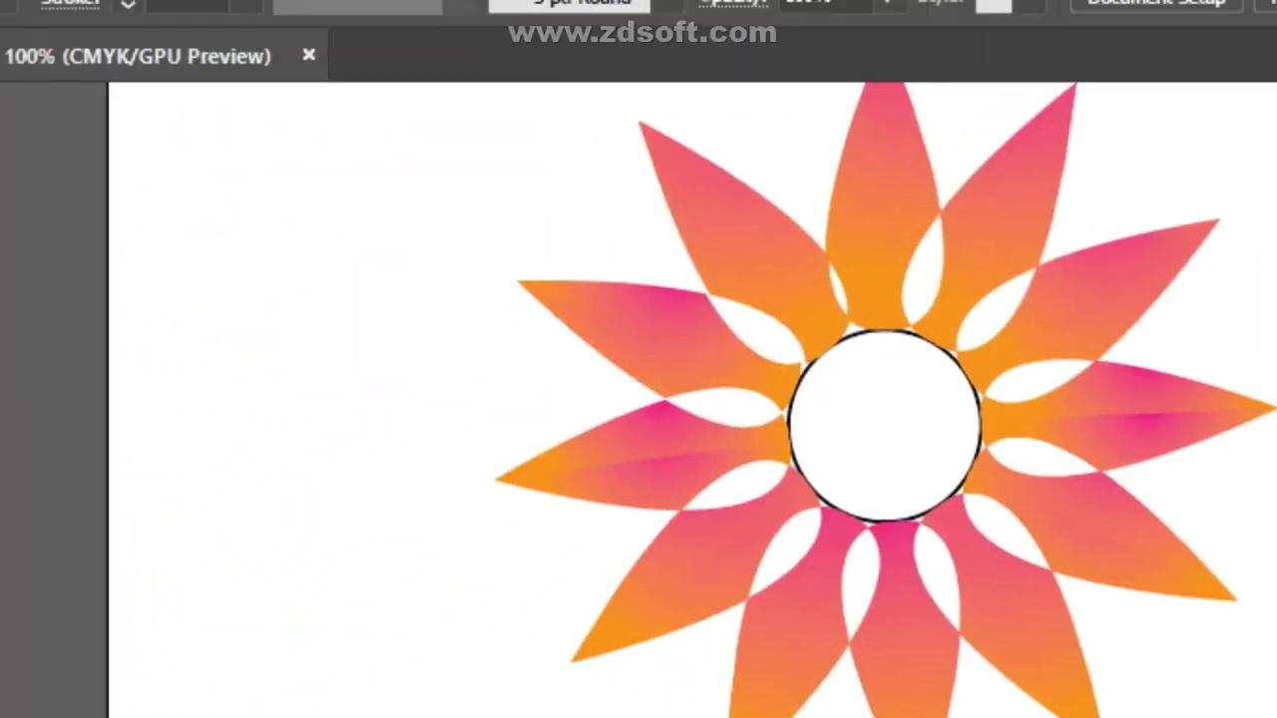
- Select all petals around the centre circle and group them into one object
{"action": "scroll", "coordinate": [718, 499], "scroll_direction": "up", "scroll_amount": 3}
{"action": "left_click_drag", "start_coordinate": [434, 347], "coordinate": [1266, 714]}
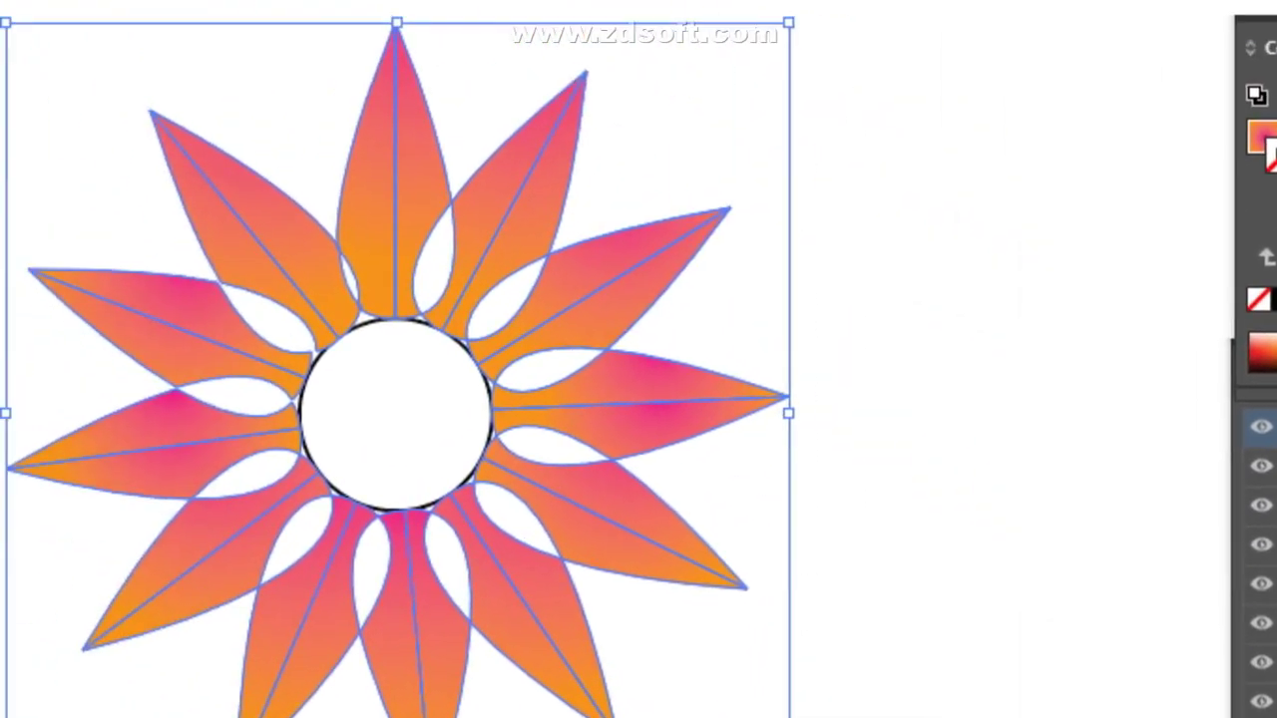
{"action": "right_click", "coordinate": [251, 86]}
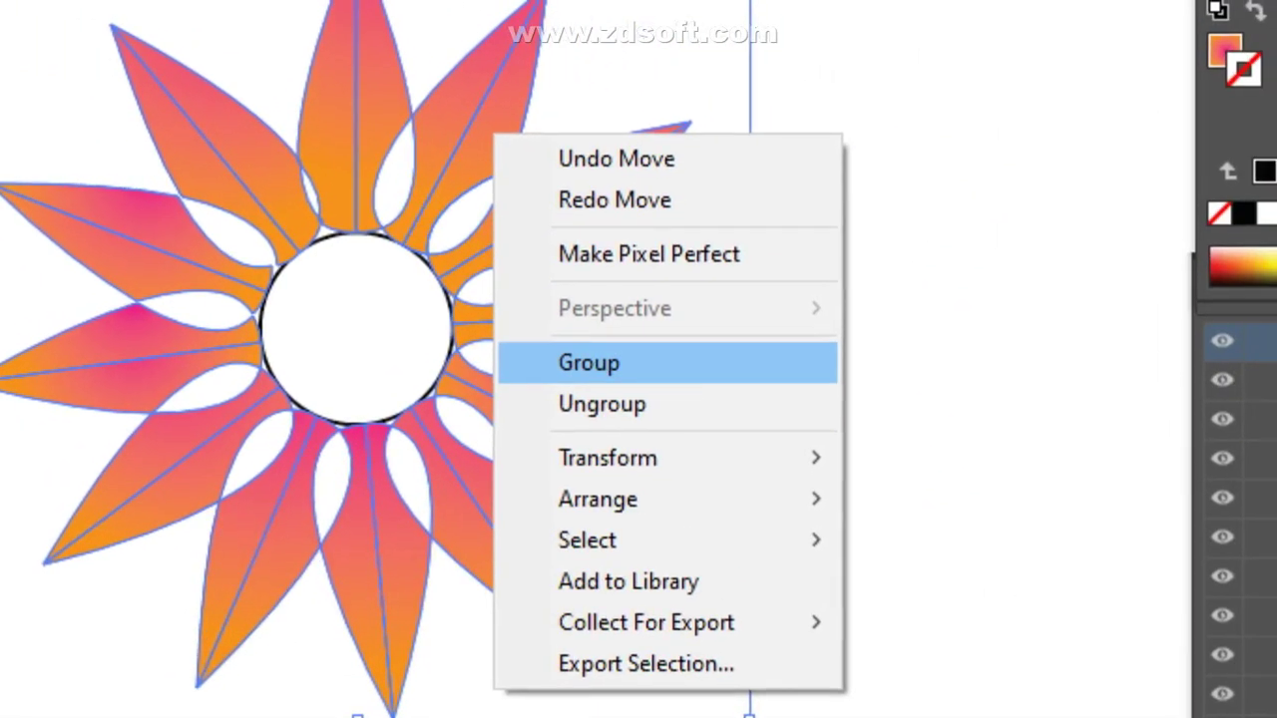
{"action": "left_click", "coordinate": [599, 363]}
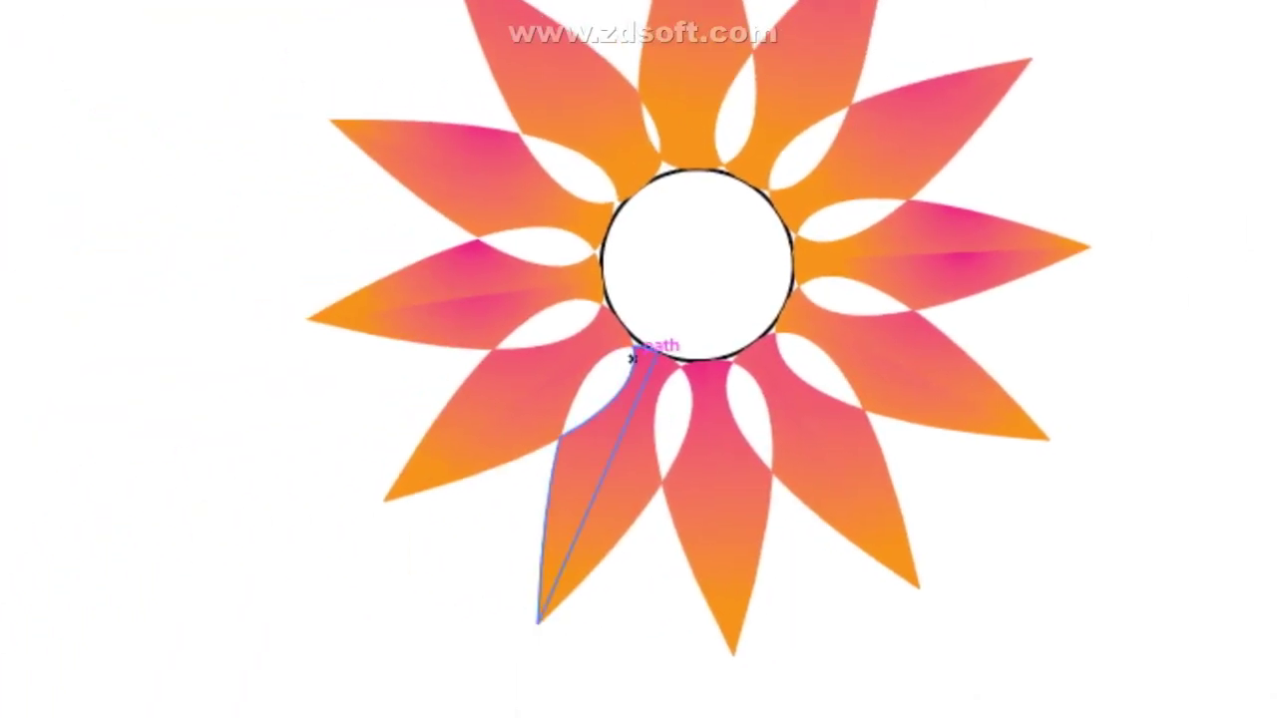
- Lock the petal group so that the centre circle can be selected on its own
{"action": "left_click", "coordinate": [22, 421]}
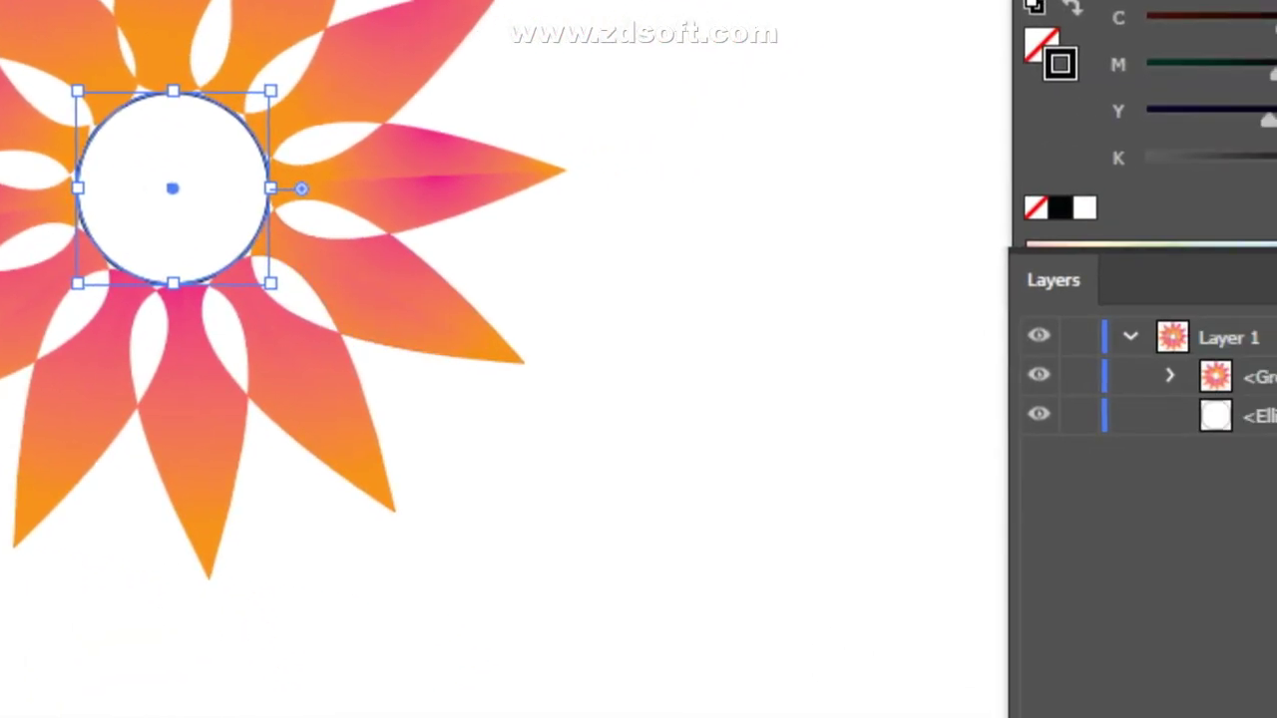
{"action": "left_click", "coordinate": [418, 309]}
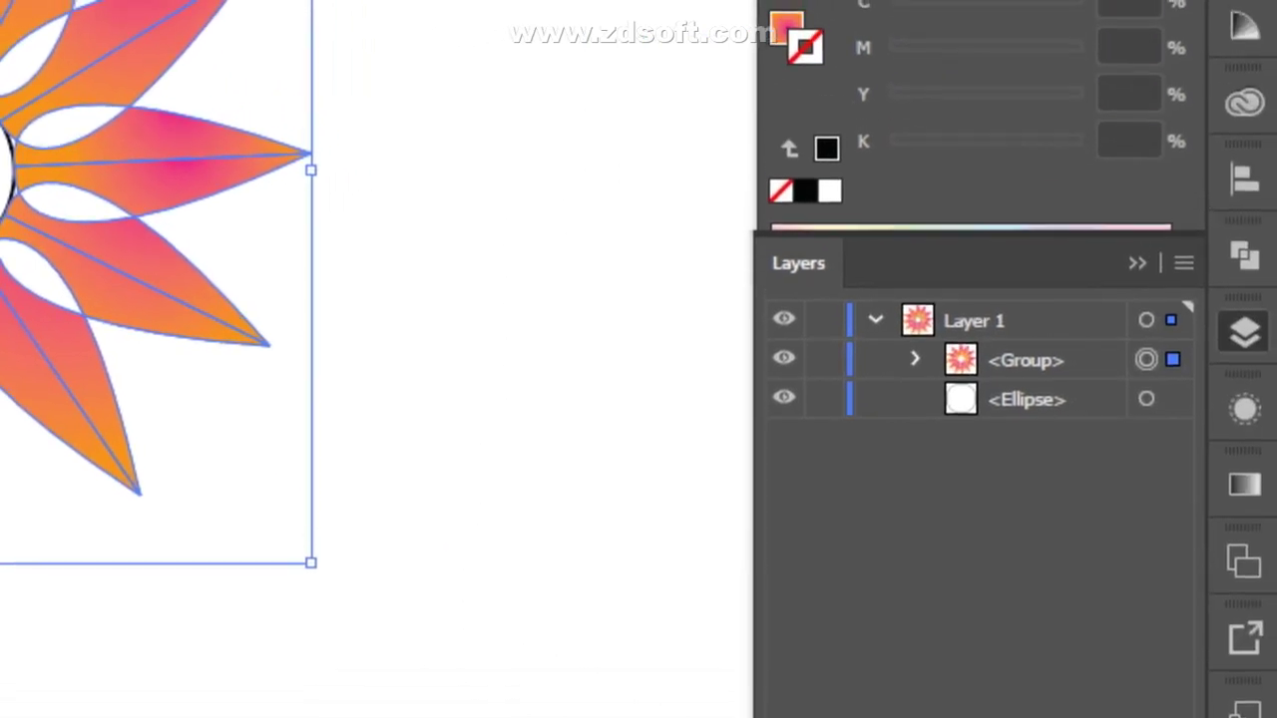
{"action": "key", "text": "ctrl+2"}
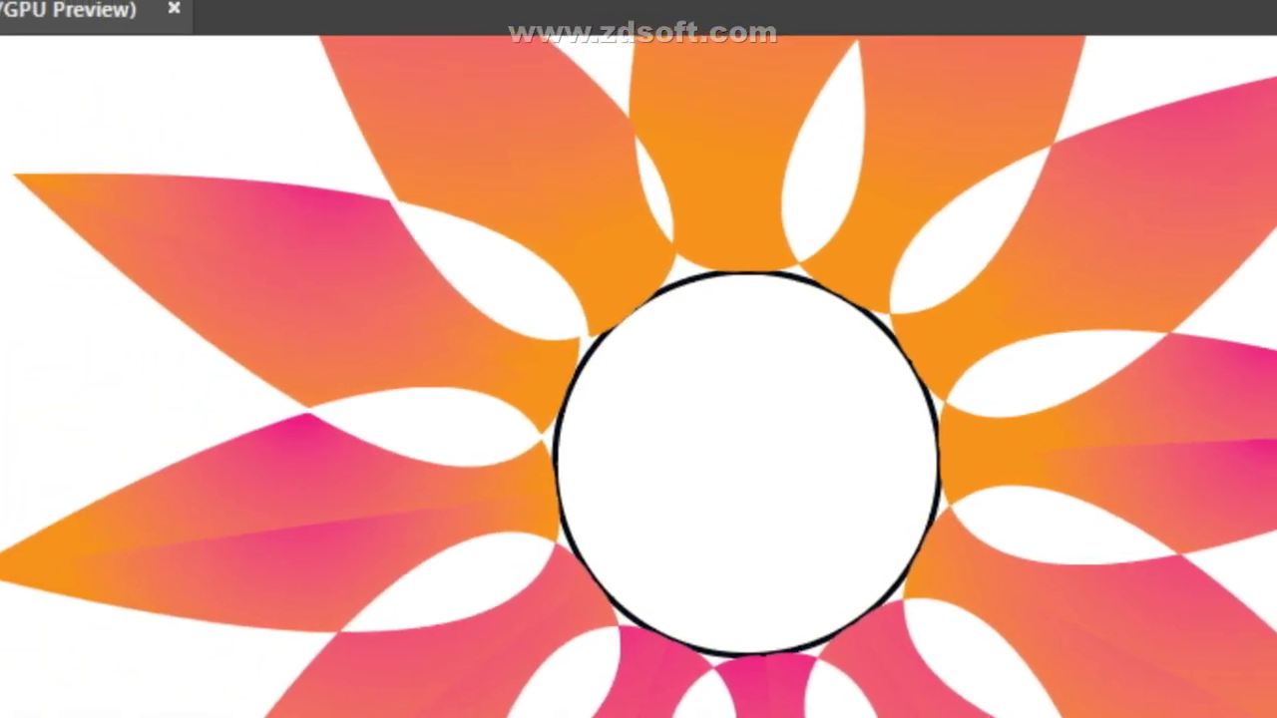
{"action": "left_click", "coordinate": [632, 352]}
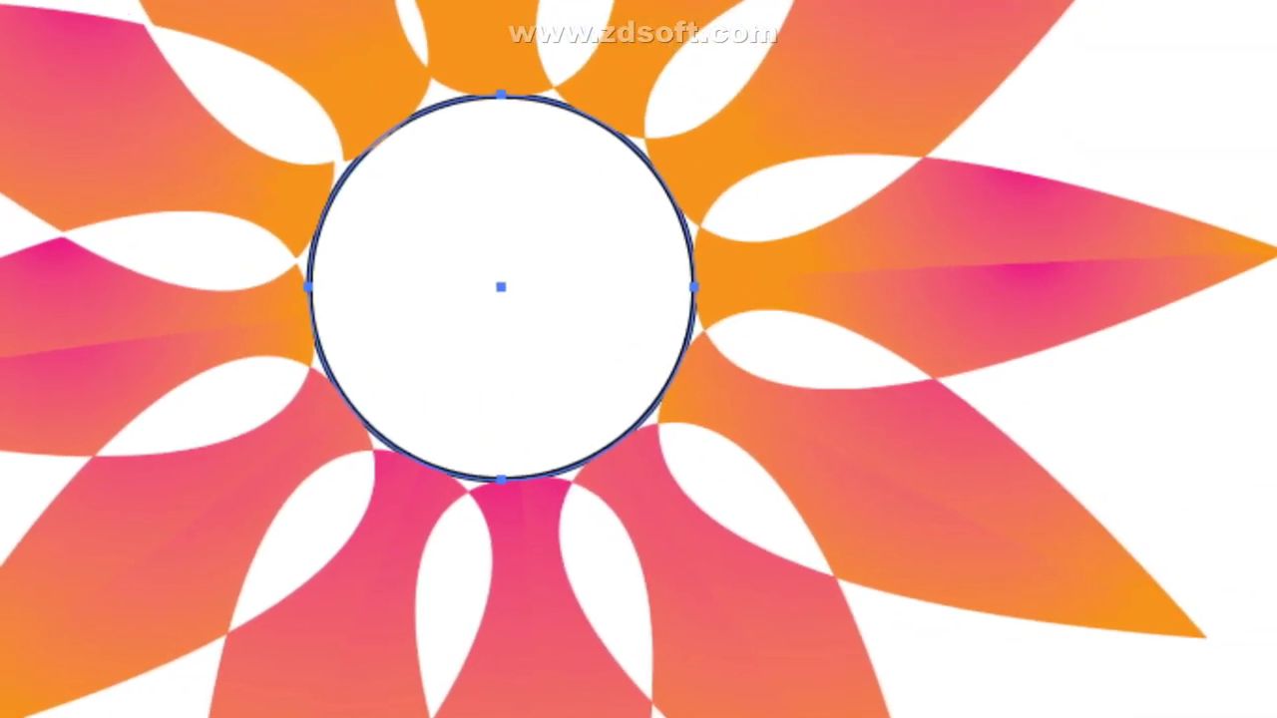
- Draw two curved sides of a drop shape with the Pen tool in the empty area beside the flower, meeting in a pointed tip
{"action": "left_click", "coordinate": [196, 382]}
{"action": "left_click_drag", "start_coordinate": [305, 363], "coordinate": [349, 146]}
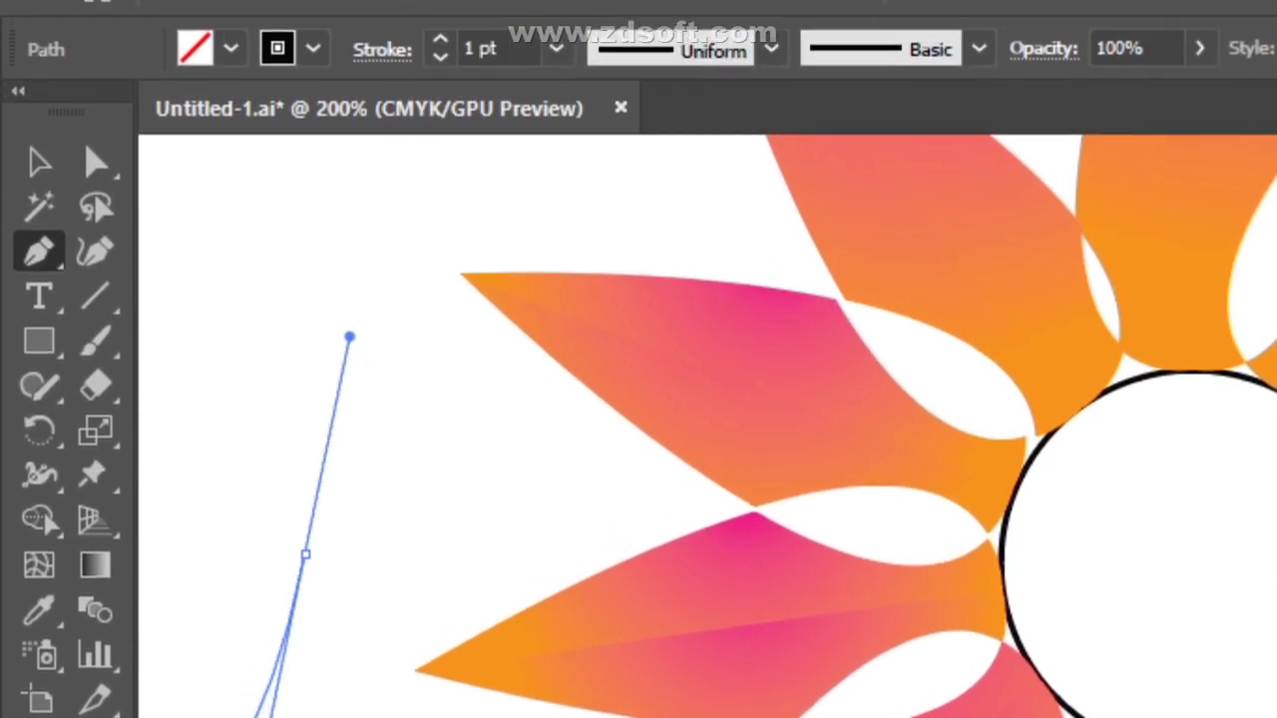
{"action": "left_click_drag", "start_coordinate": [349, 336], "coordinate": [350, 337]}
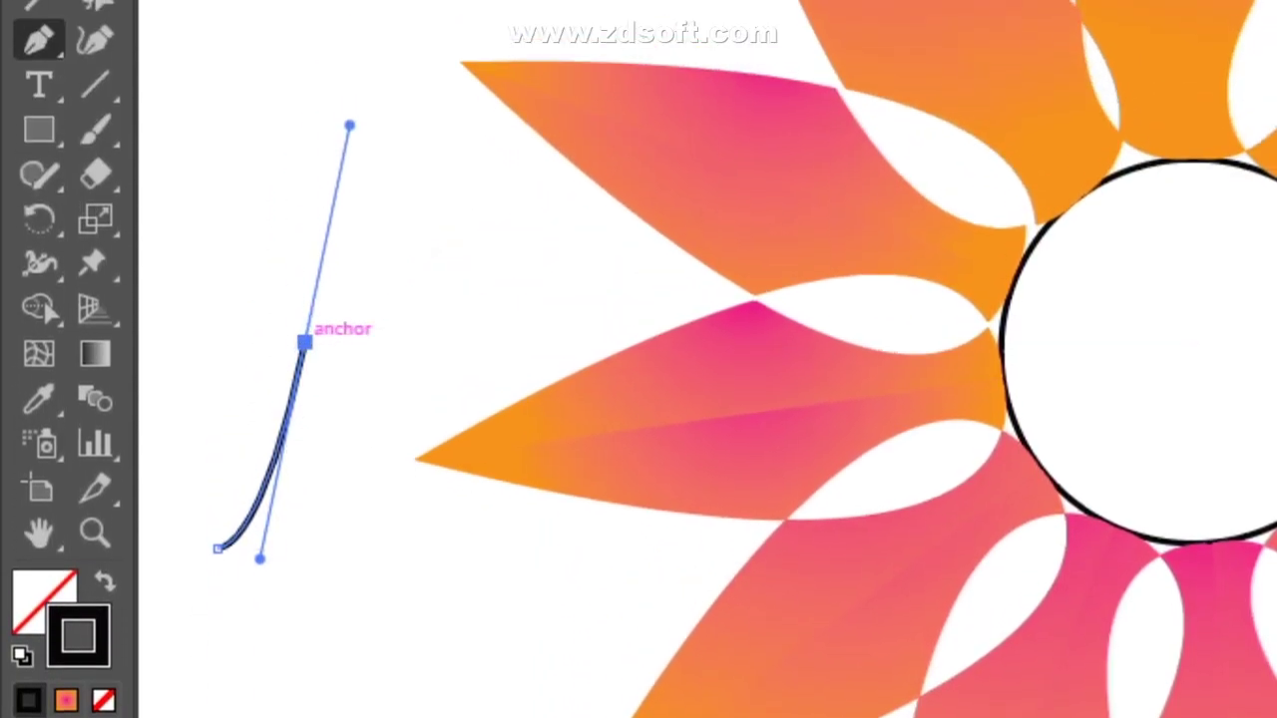
{"action": "left_click", "coordinate": [305, 197]}
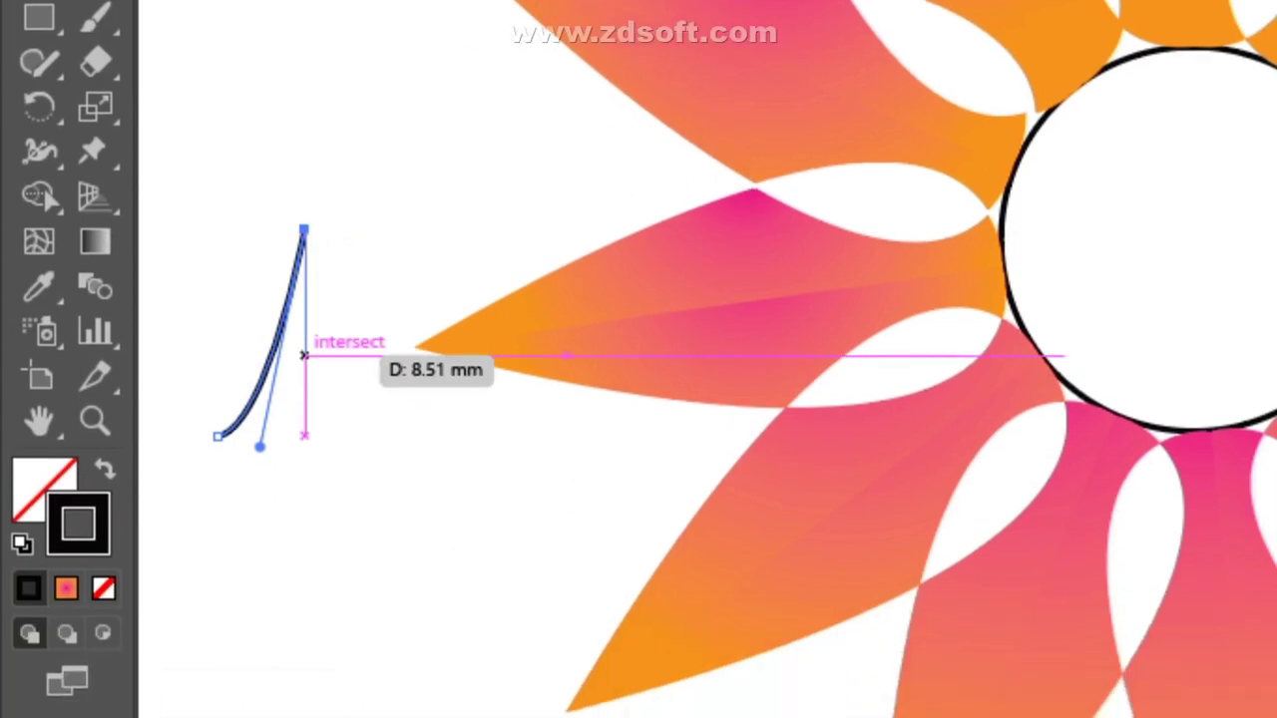
{"action": "left_click_drag", "start_coordinate": [306, 404], "coordinate": [287, 436]}
{"action": "left_click_drag", "start_coordinate": [287, 368], "coordinate": [253, 394]}
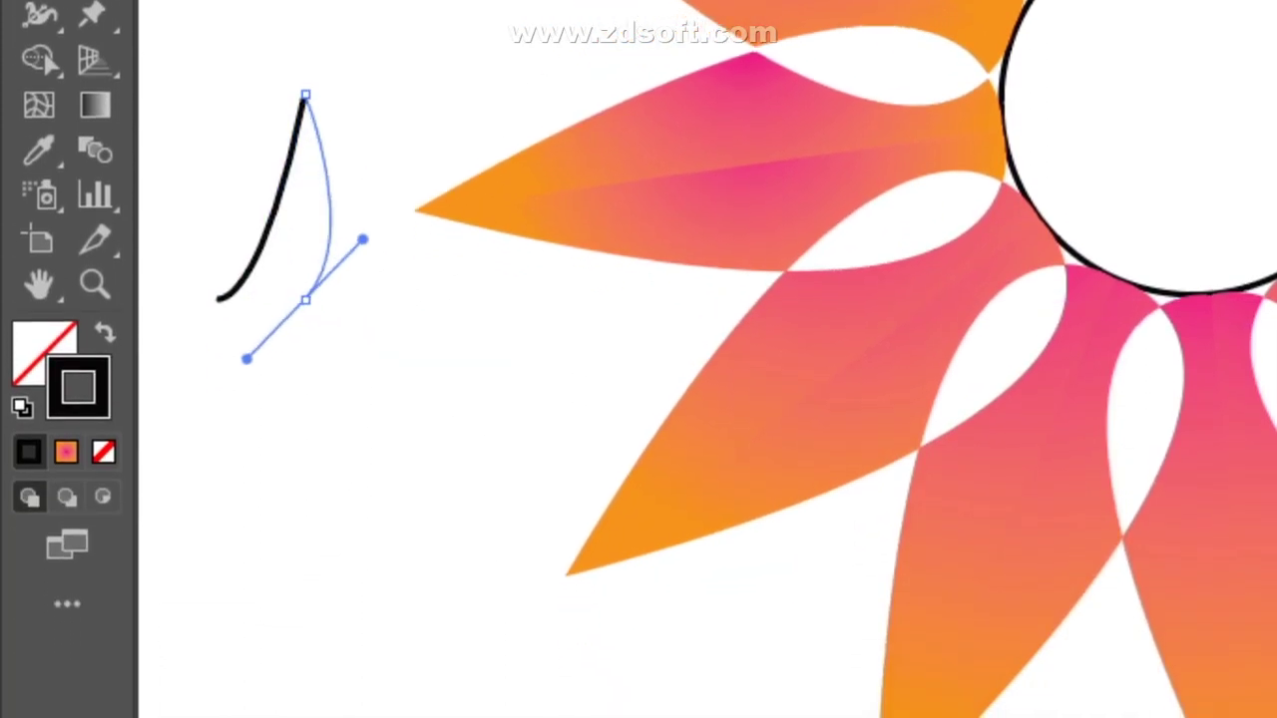
{"action": "left_click_drag", "start_coordinate": [239, 359], "coordinate": [237, 357]}
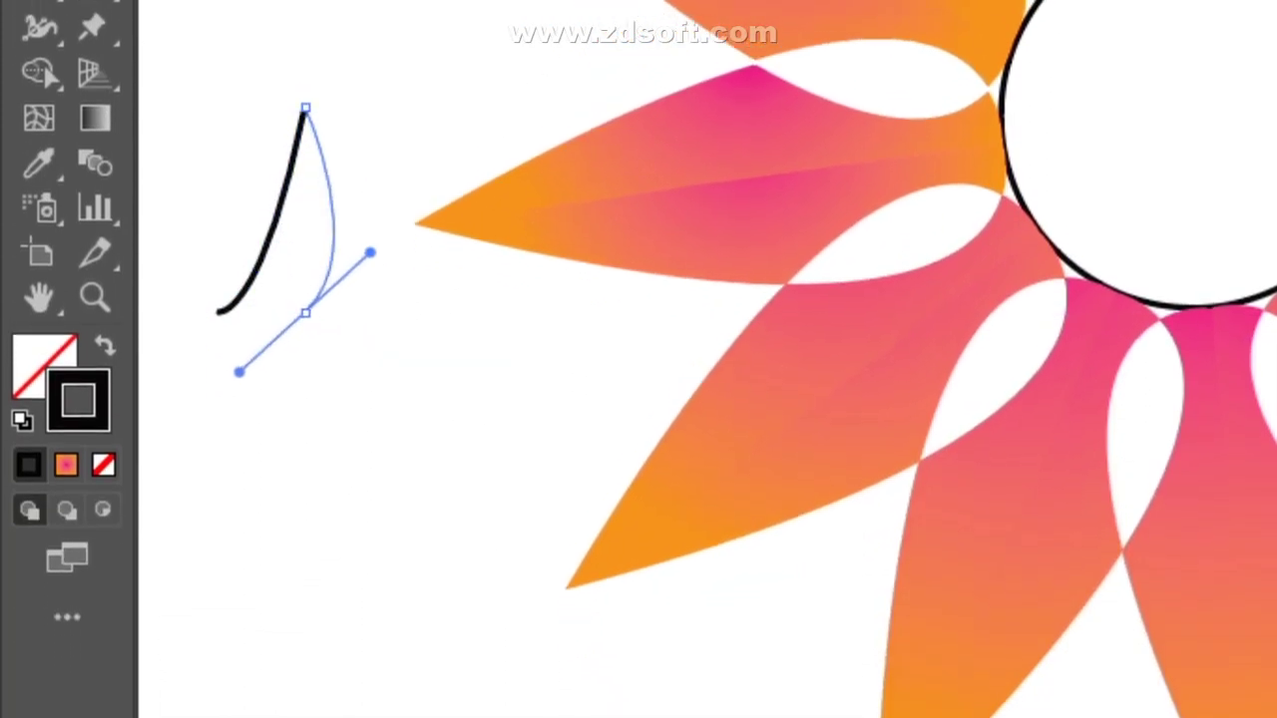
- Close the drop path with a curved base, round its sharp lower-left corner generously, and deselect it
{"action": "left_click", "coordinate": [305, 297]}
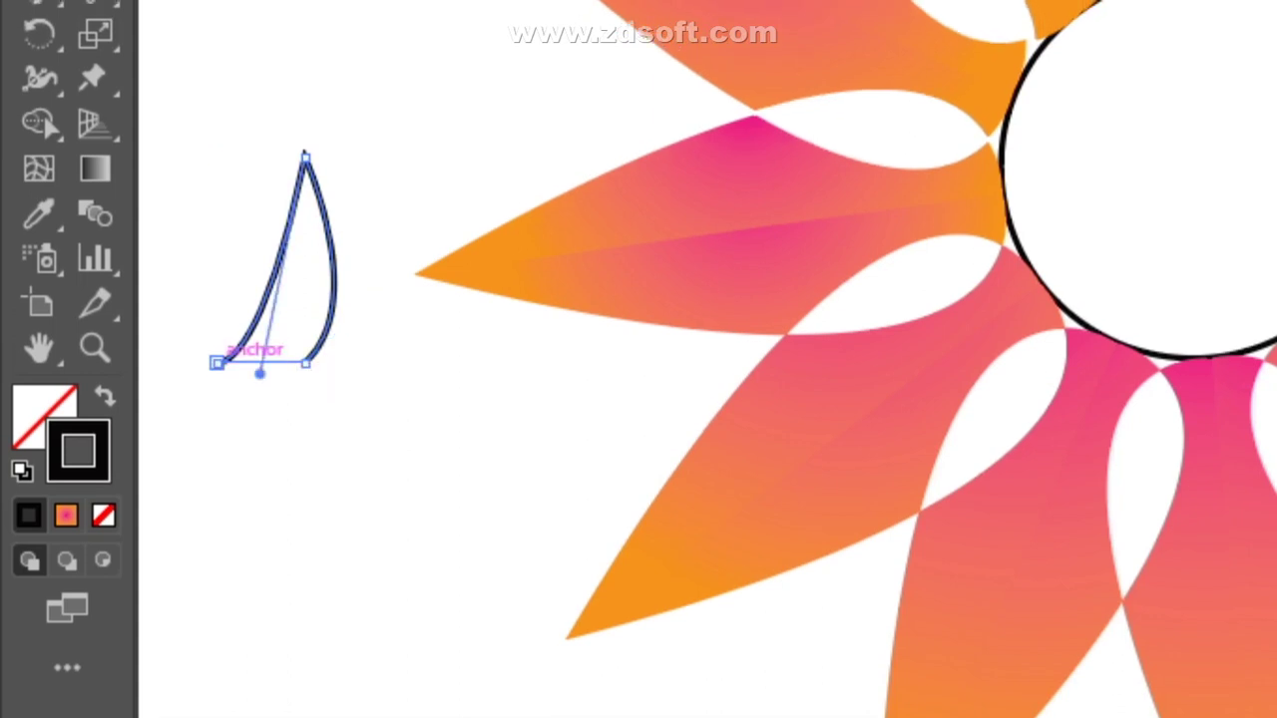
{"action": "left_click_drag", "start_coordinate": [217, 362], "coordinate": [220, 413]}
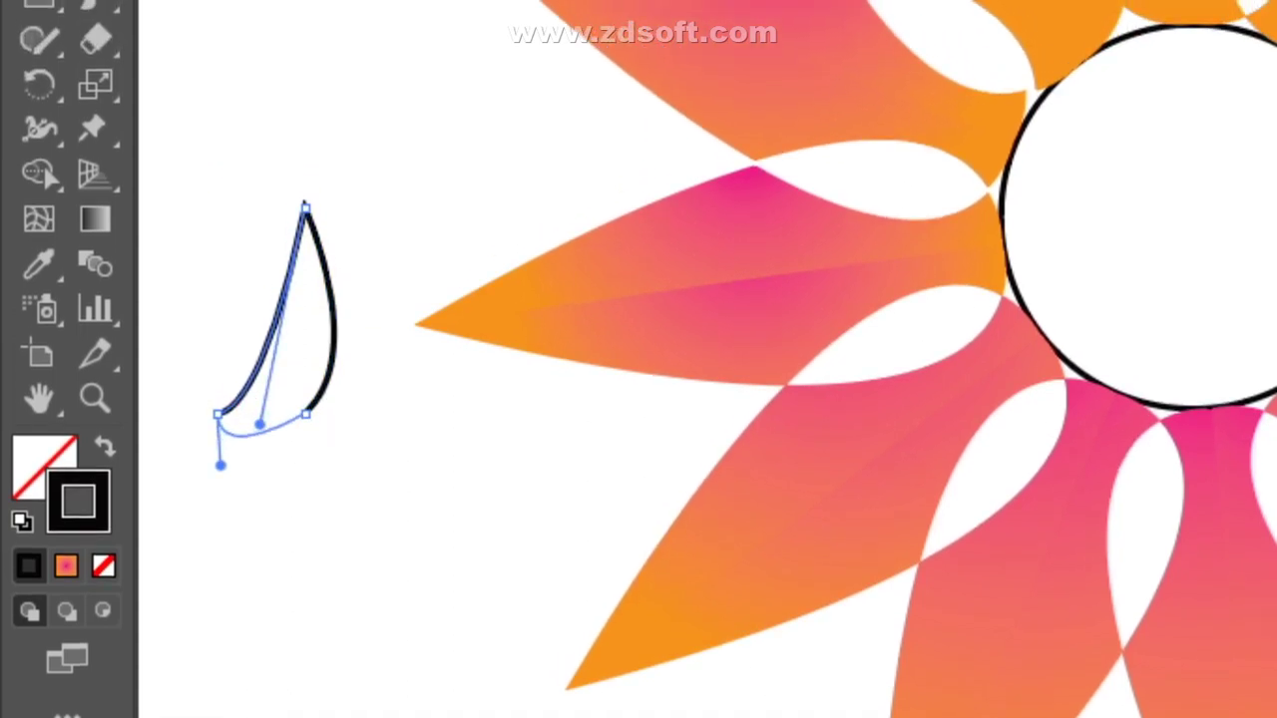
{"action": "left_click_drag", "start_coordinate": [221, 463], "coordinate": [241, 491]}
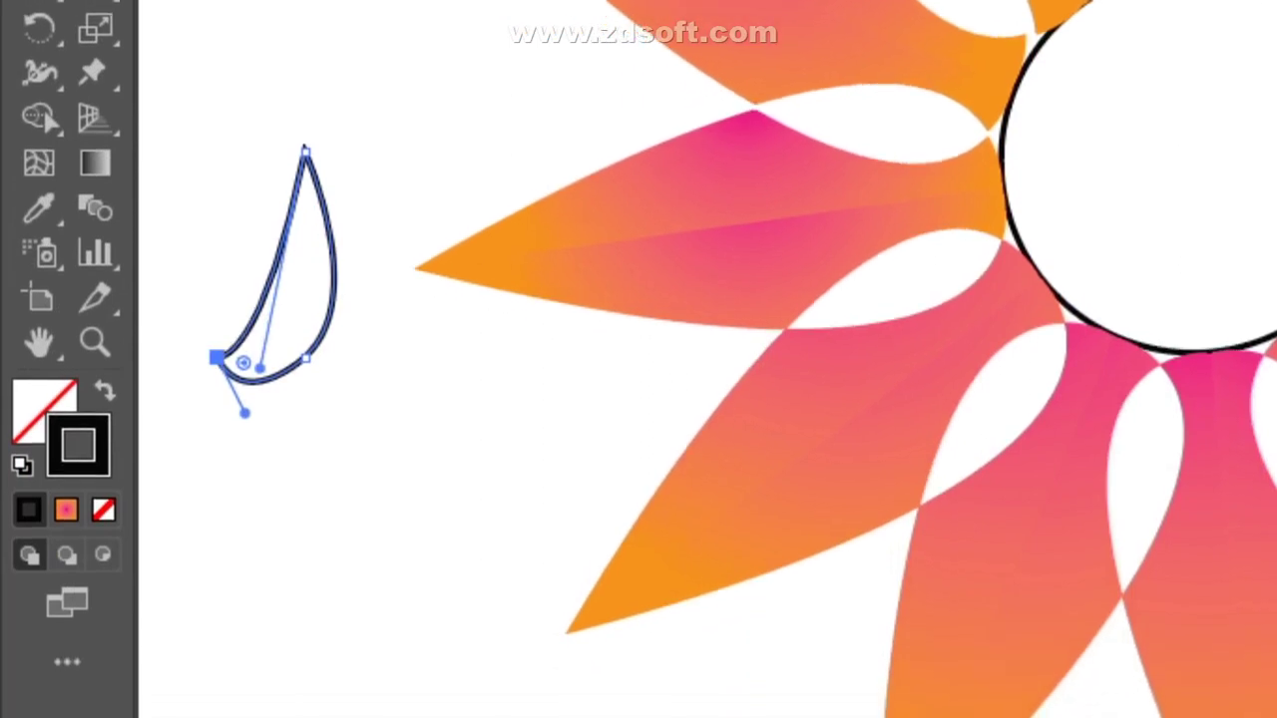
{"action": "left_click_drag", "start_coordinate": [243, 363], "coordinate": [283, 361]}
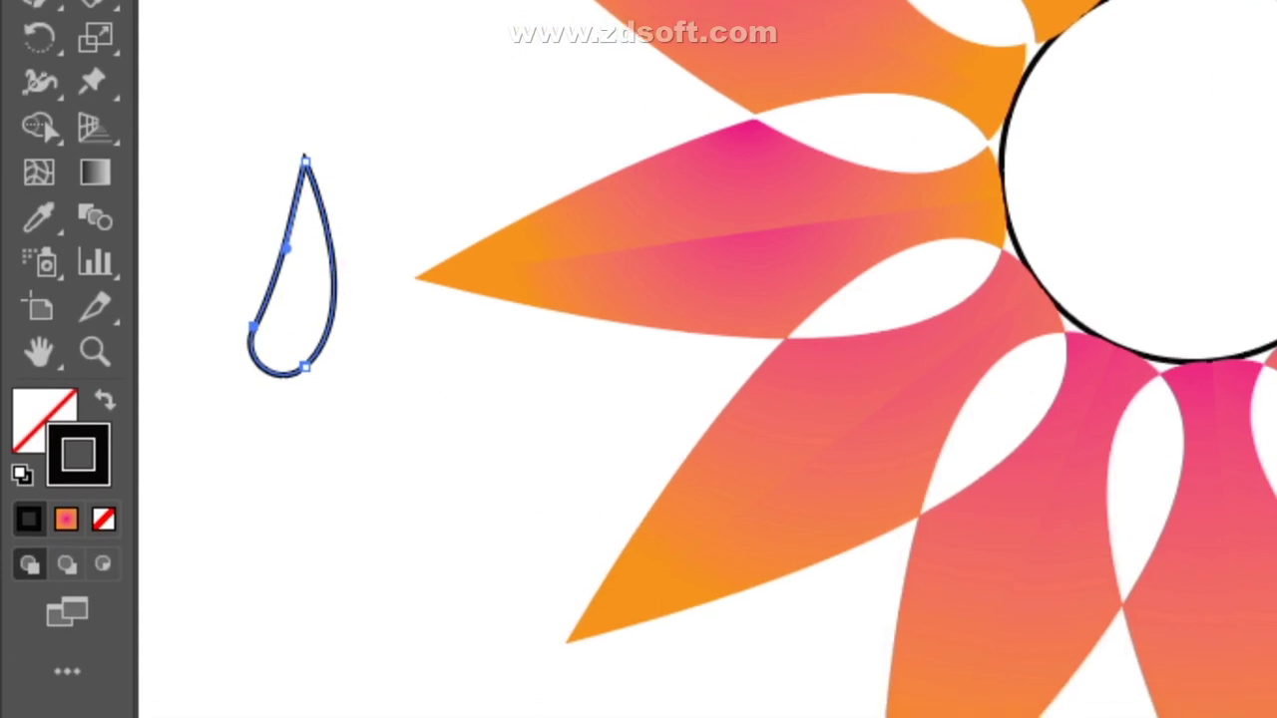
{"action": "key", "text": "ctrl+shift+a"}
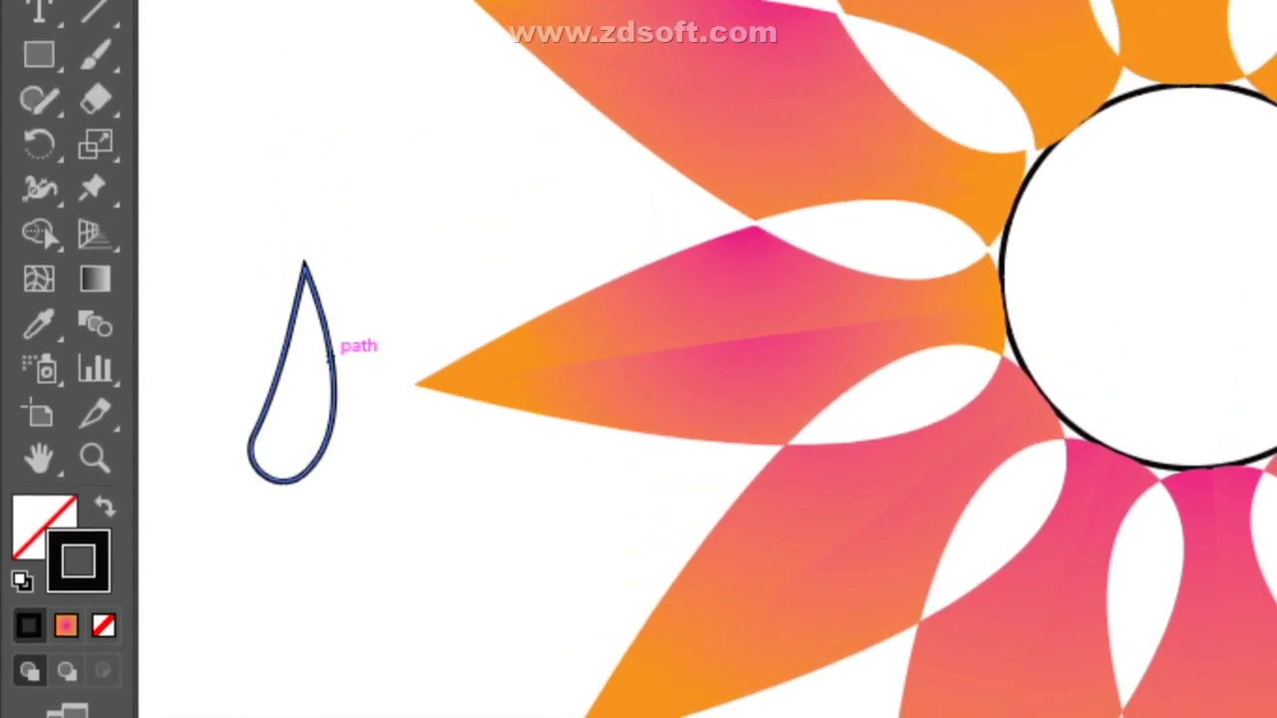
{"action": "left_click_drag", "start_coordinate": [592, 320], "coordinate": [686, 319]}
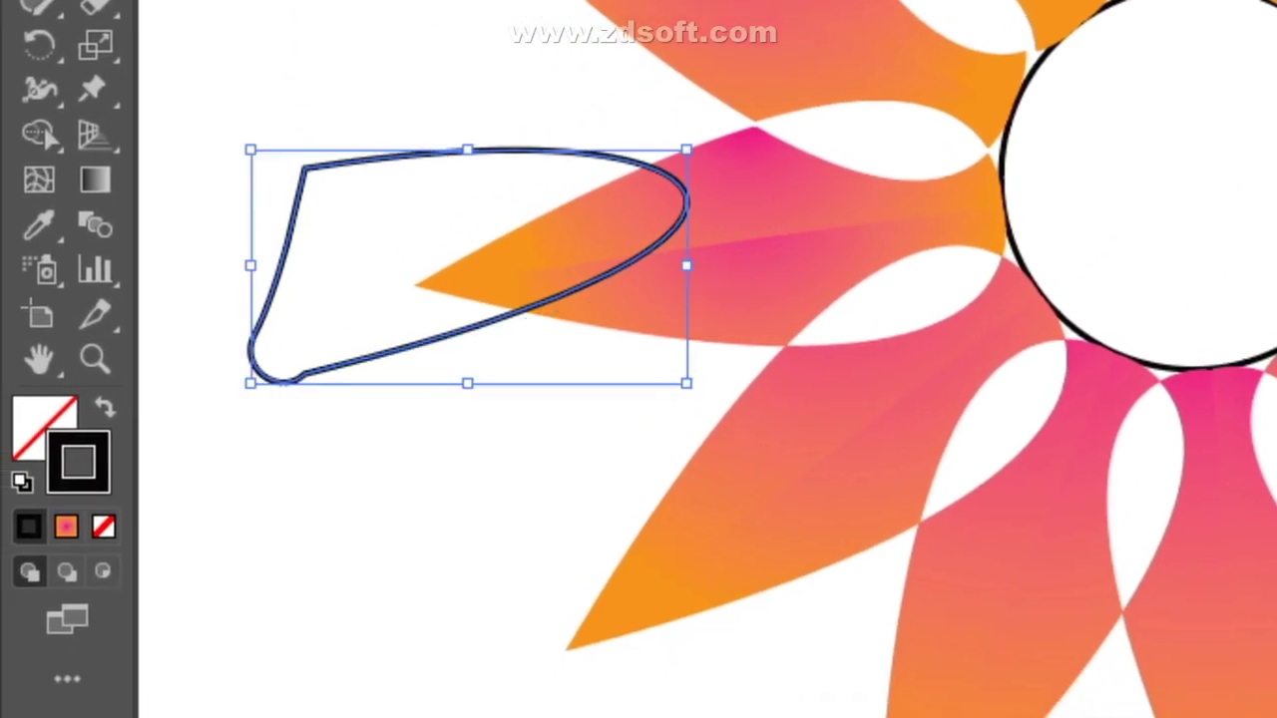
{"action": "key", "text": "ctrl+z"}
{"action": "key", "text": "ctrl+shift+a"}
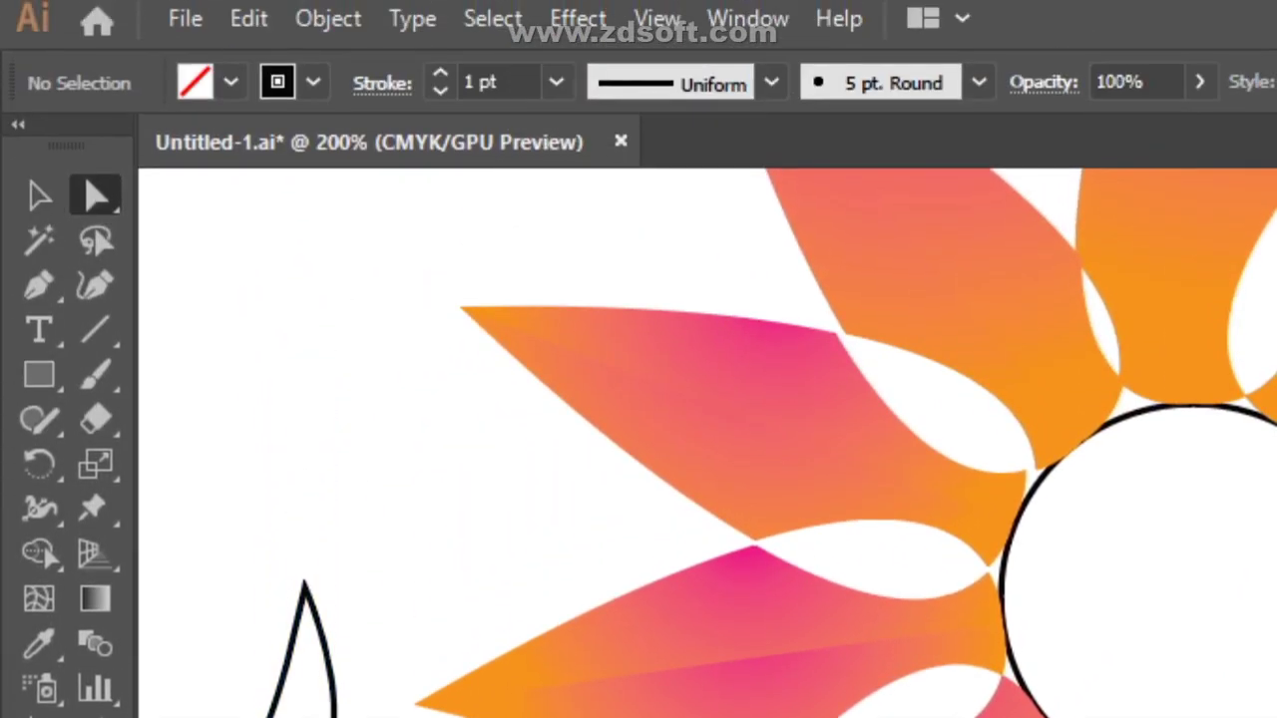
- Move the whole drop shape into the centre circle, with its tip against the circle's upper edge
{"action": "key", "text": "v"}
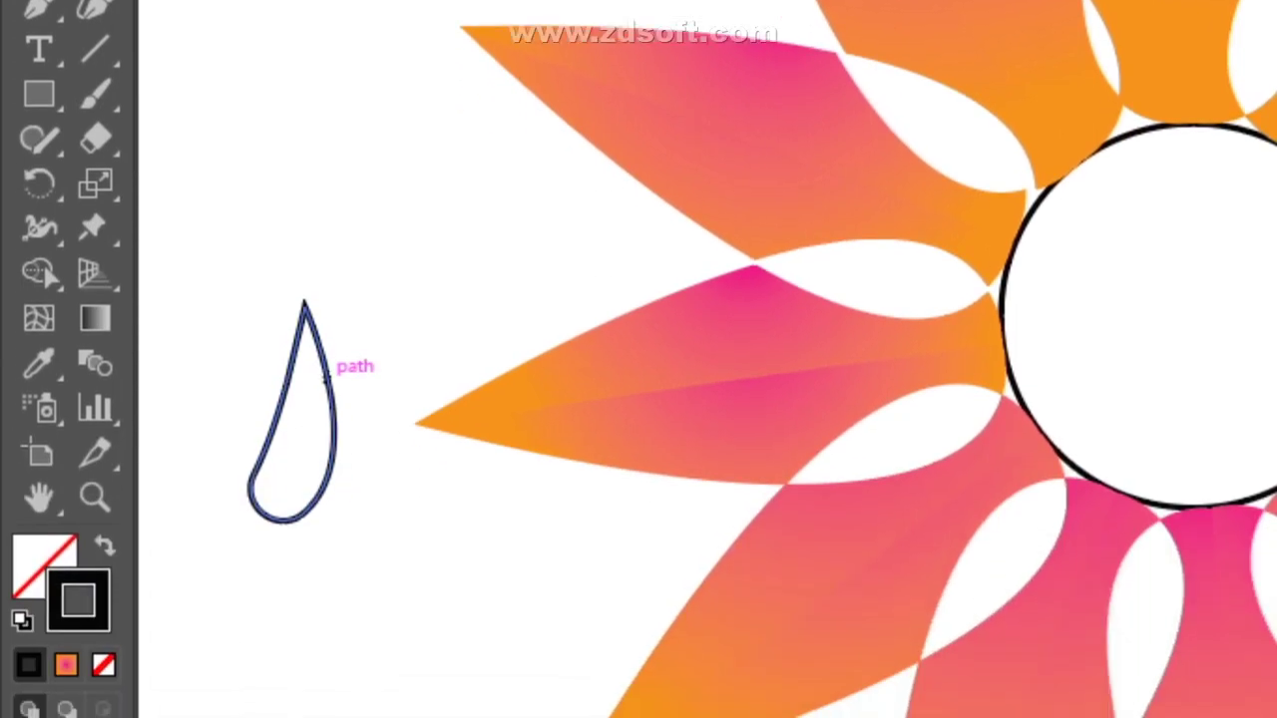
{"action": "left_click", "coordinate": [326, 653]}
{"action": "left_click_drag", "start_coordinate": [324, 322], "coordinate": [1119, 177]}
{"action": "left_click_drag", "start_coordinate": [650, 319], "coordinate": [593, 233]}
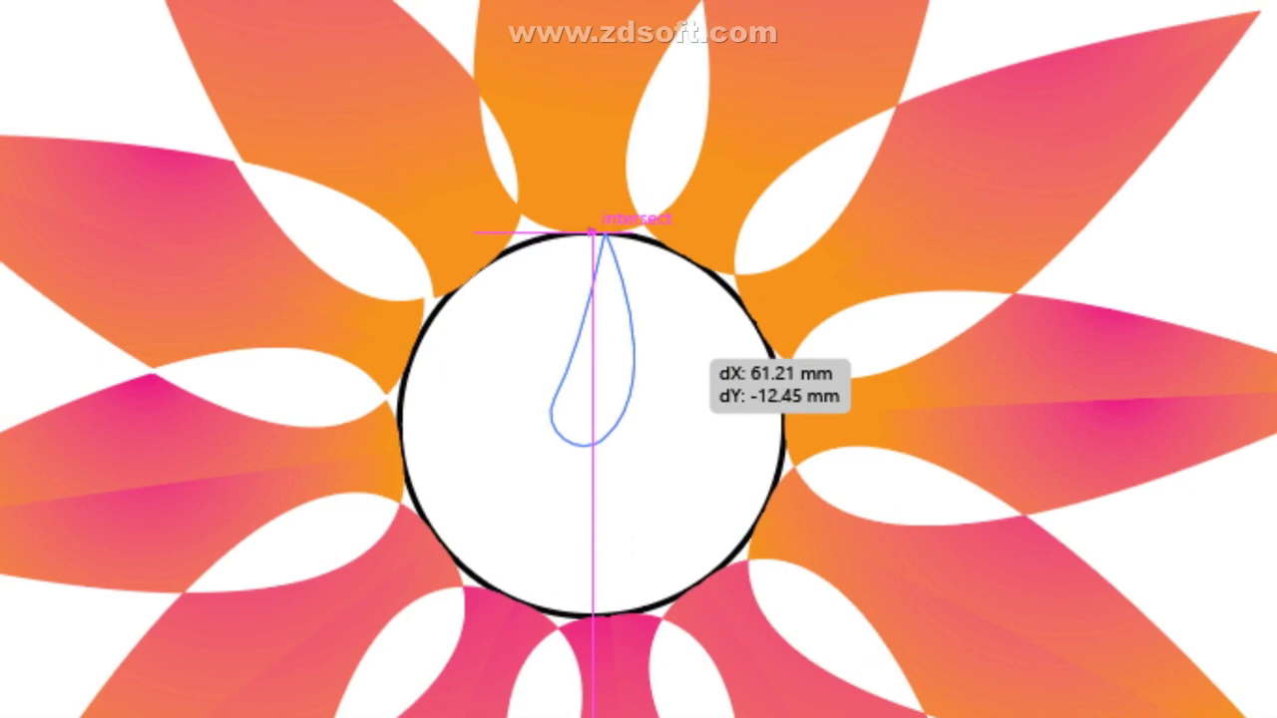
{"action": "mouse_move", "coordinate": [594, 232]}
{"action": "left_mouse_down"}
{"action": "mouse_move", "coordinate": [593, 336]}
{"action": "mouse_move", "coordinate": [594, 230]}
{"action": "left_mouse_up"}
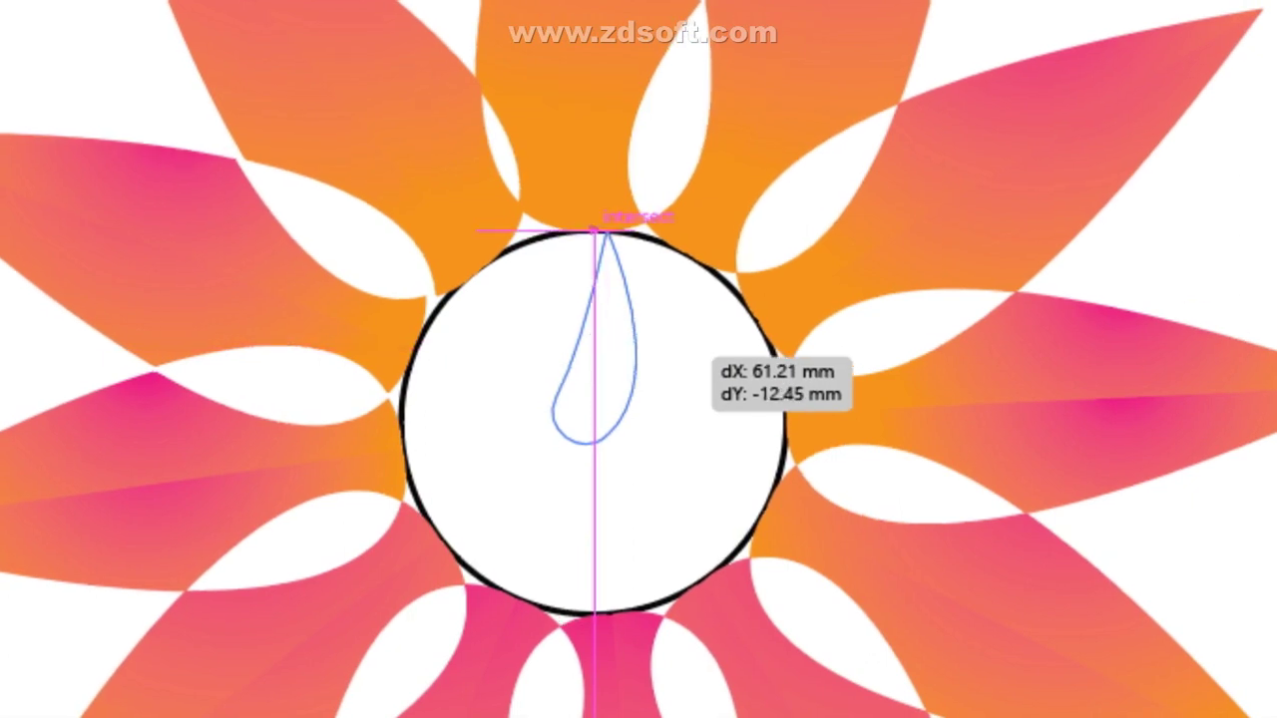
- Scale the drop down slightly and position it between the circle's upper edge and its centre
{"action": "left_click_drag", "start_coordinate": [593, 232], "coordinate": [561, 243]}
{"action": "left_click_drag", "start_coordinate": [688, 344], "coordinate": [684, 333]}
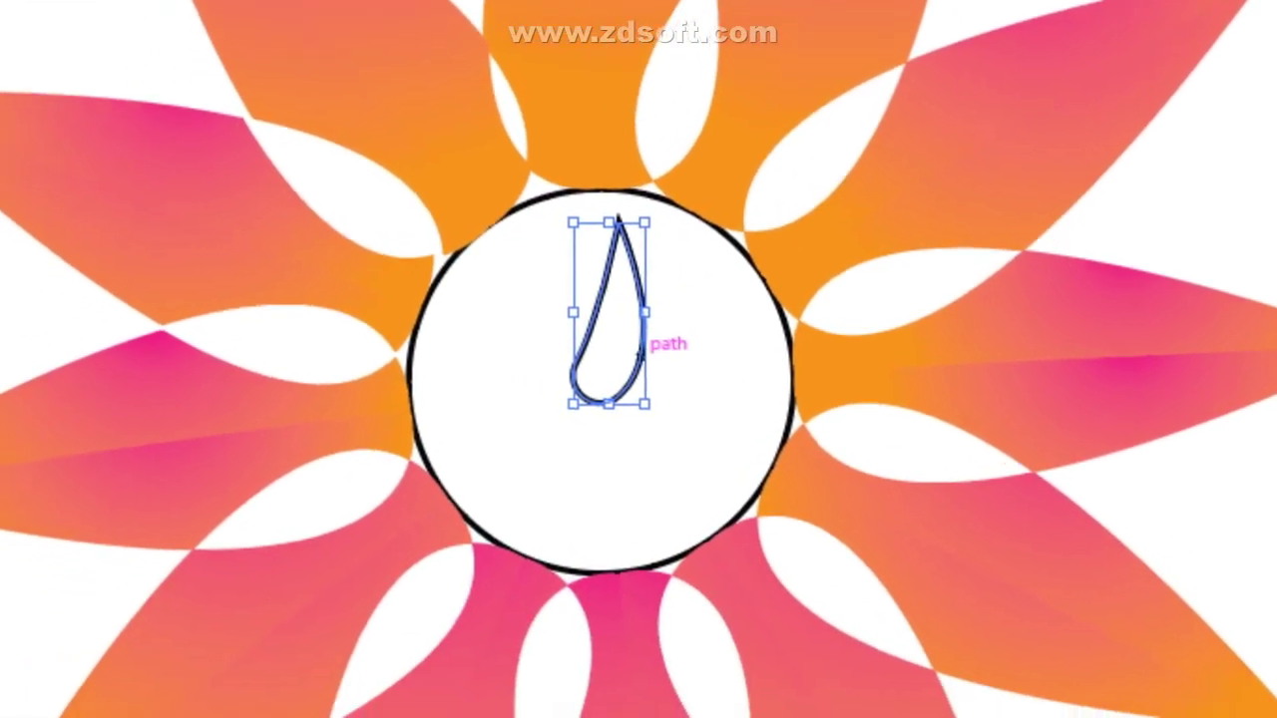
{"action": "mouse_move", "coordinate": [609, 223]}
{"action": "left_mouse_down"}
{"action": "mouse_move", "coordinate": [602, 198]}
{"action": "mouse_move", "coordinate": [599, 222]}
{"action": "left_mouse_up"}
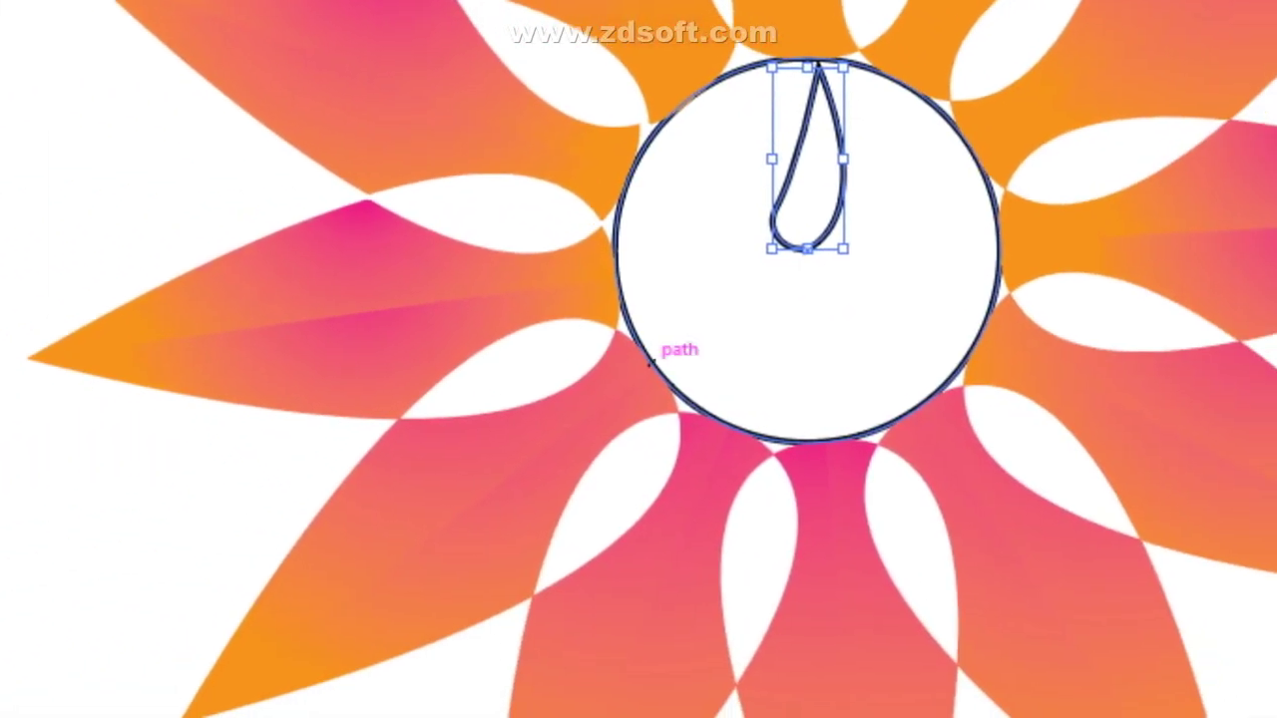
- Select the centre circle and the drop together to check the drop against the circle's centre, and deselect both
{"action": "left_click", "coordinate": [649, 363]}
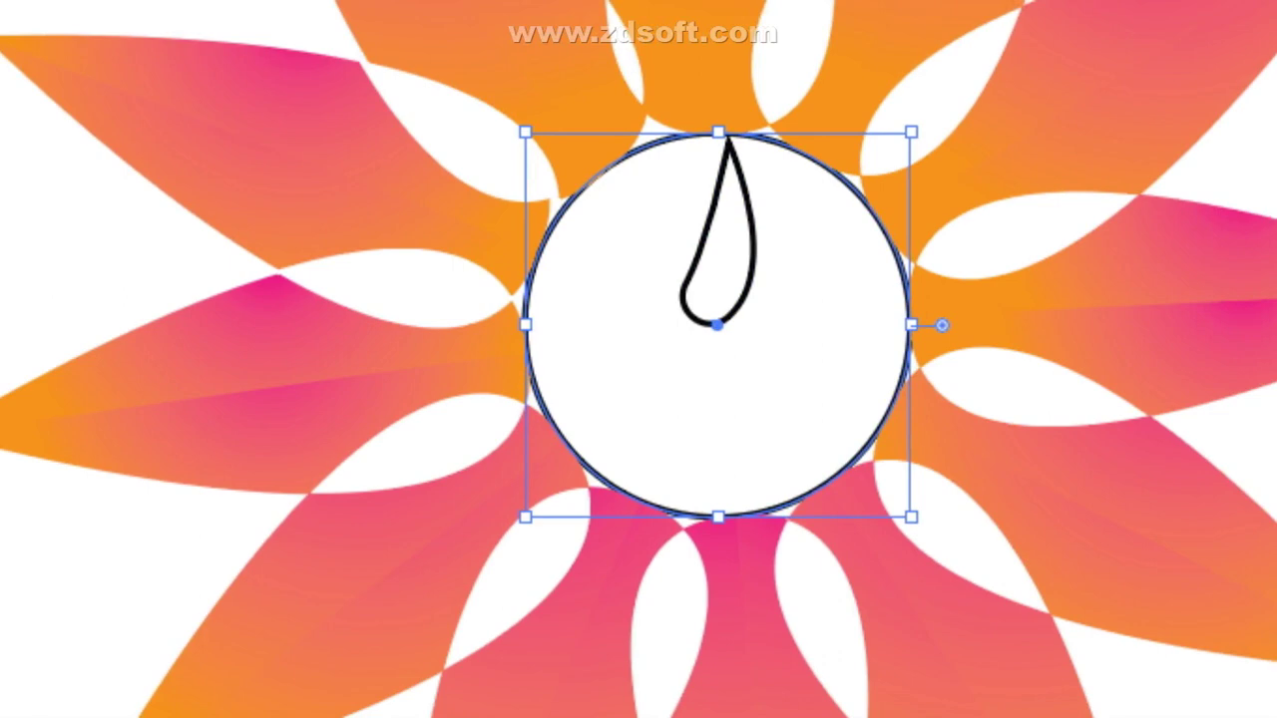
{"action": "left_click_drag", "start_coordinate": [560, 101], "coordinate": [778, 271]}
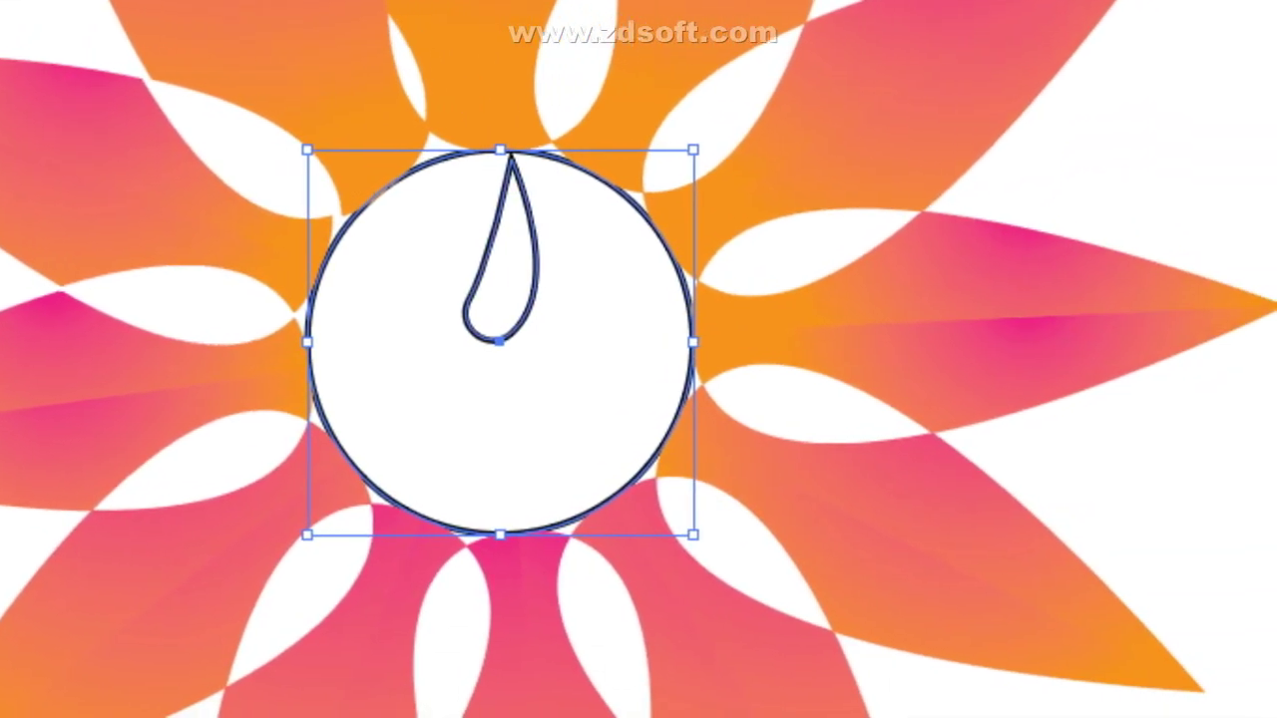
{"action": "key", "text": "ctrl+shift+a"}
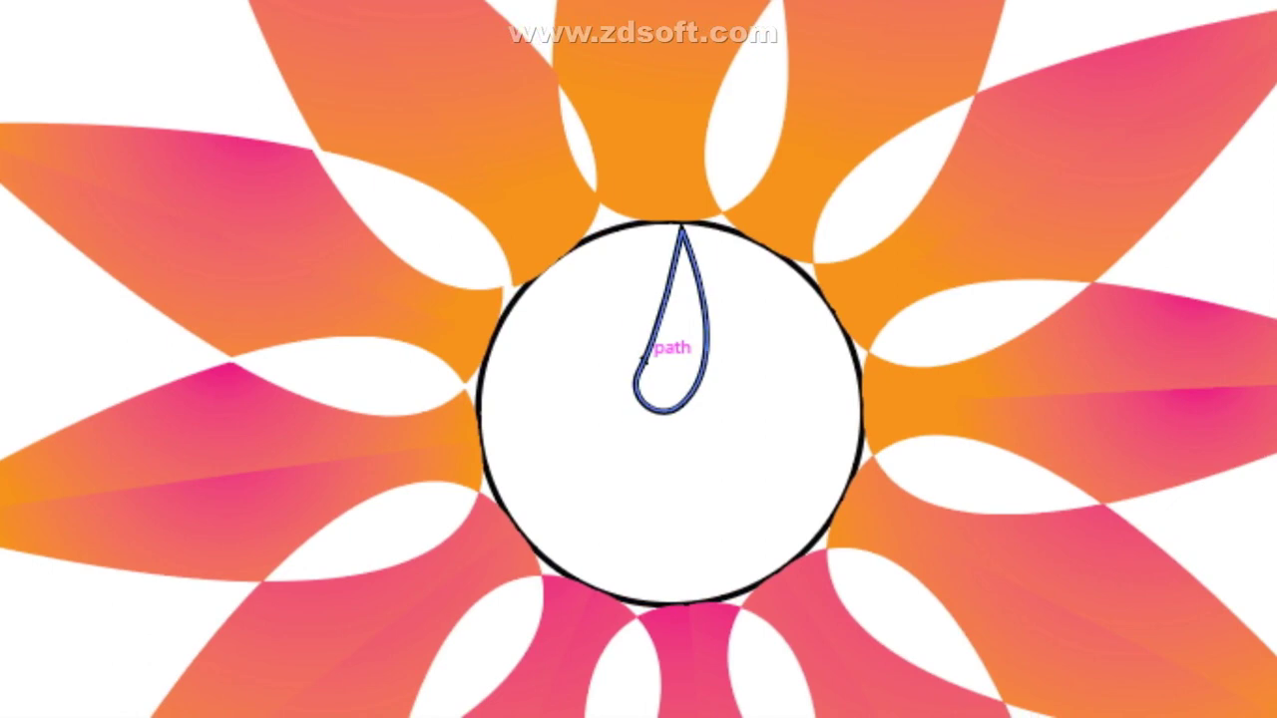
- Rotate the drop slightly inside the circle and place its rotation point just below its rounded end
{"action": "left_click", "coordinate": [640, 361]}
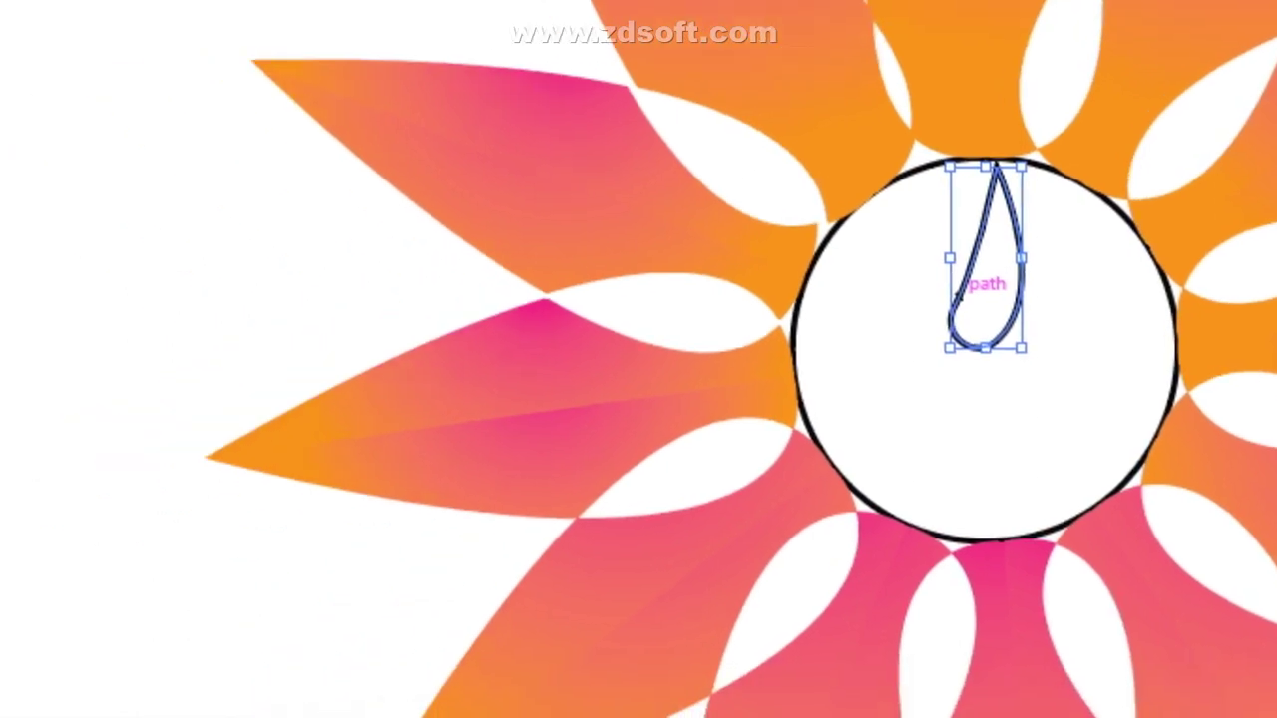
{"action": "key", "text": "r"}
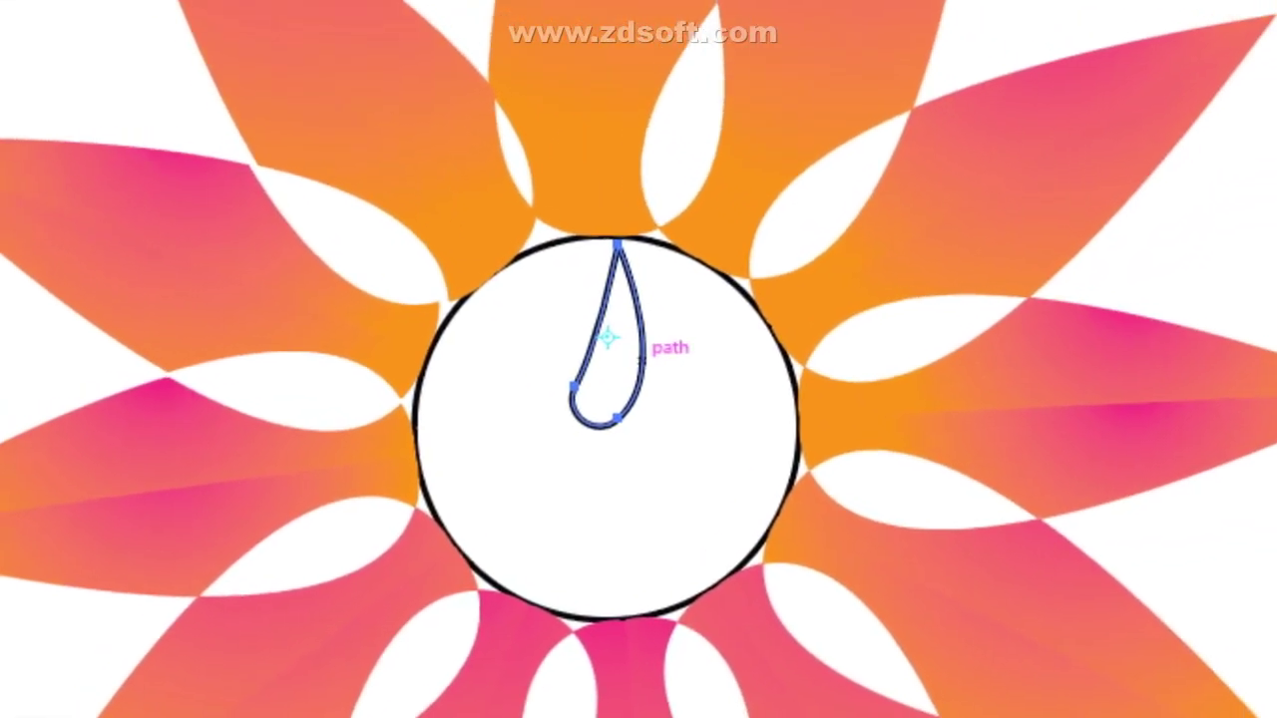
{"action": "left_click_drag", "start_coordinate": [634, 418], "coordinate": [638, 453]}
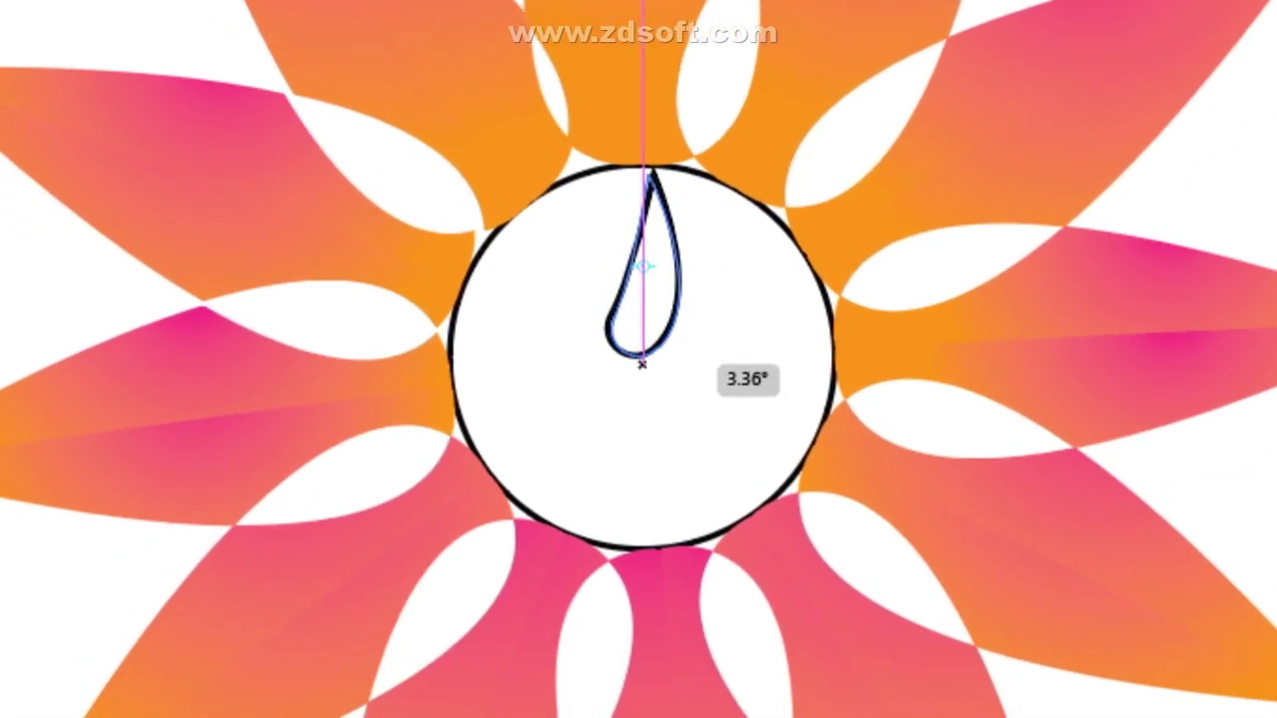
{"action": "left_click_drag", "start_coordinate": [641, 366], "coordinate": [642, 368]}
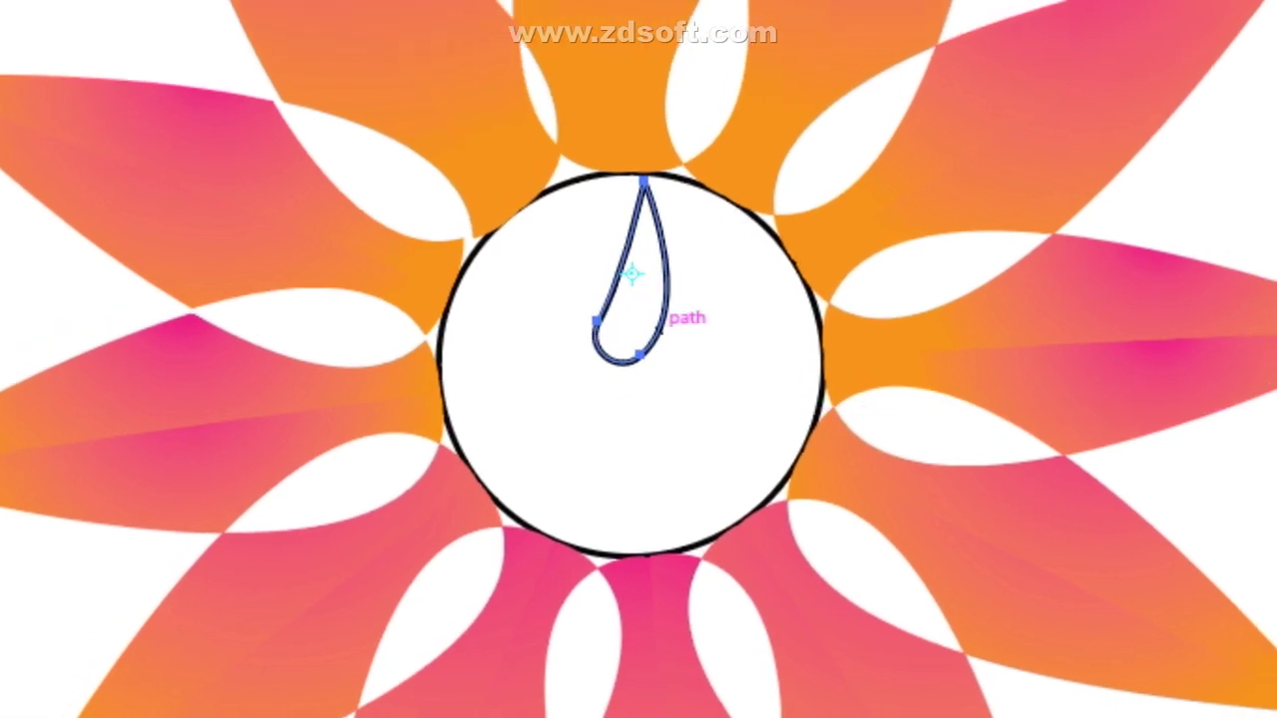
{"action": "left_click_drag", "start_coordinate": [658, 413], "coordinate": [629, 416]}
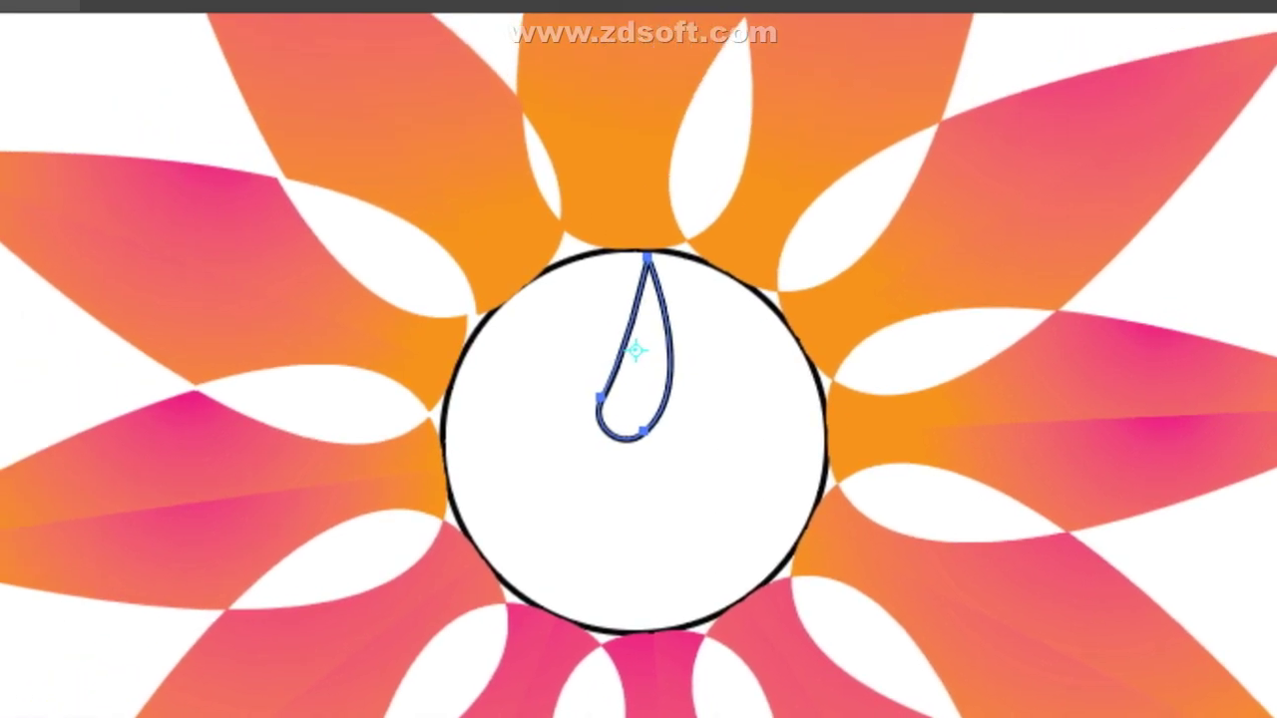
{"action": "left_click_drag", "start_coordinate": [635, 350], "coordinate": [620, 472]}
{"action": "mouse_move", "coordinate": [643, 359]}
{"action": "left_mouse_down"}
{"action": "mouse_move", "coordinate": [640, 312]}
{"action": "mouse_move", "coordinate": [651, 383]}
{"action": "mouse_move", "coordinate": [628, 410]}
{"action": "mouse_move", "coordinate": [651, 449]}
{"action": "mouse_move", "coordinate": [638, 344]}
{"action": "mouse_move", "coordinate": [674, 321]}
{"action": "mouse_move", "coordinate": [642, 335]}
{"action": "left_mouse_up"}
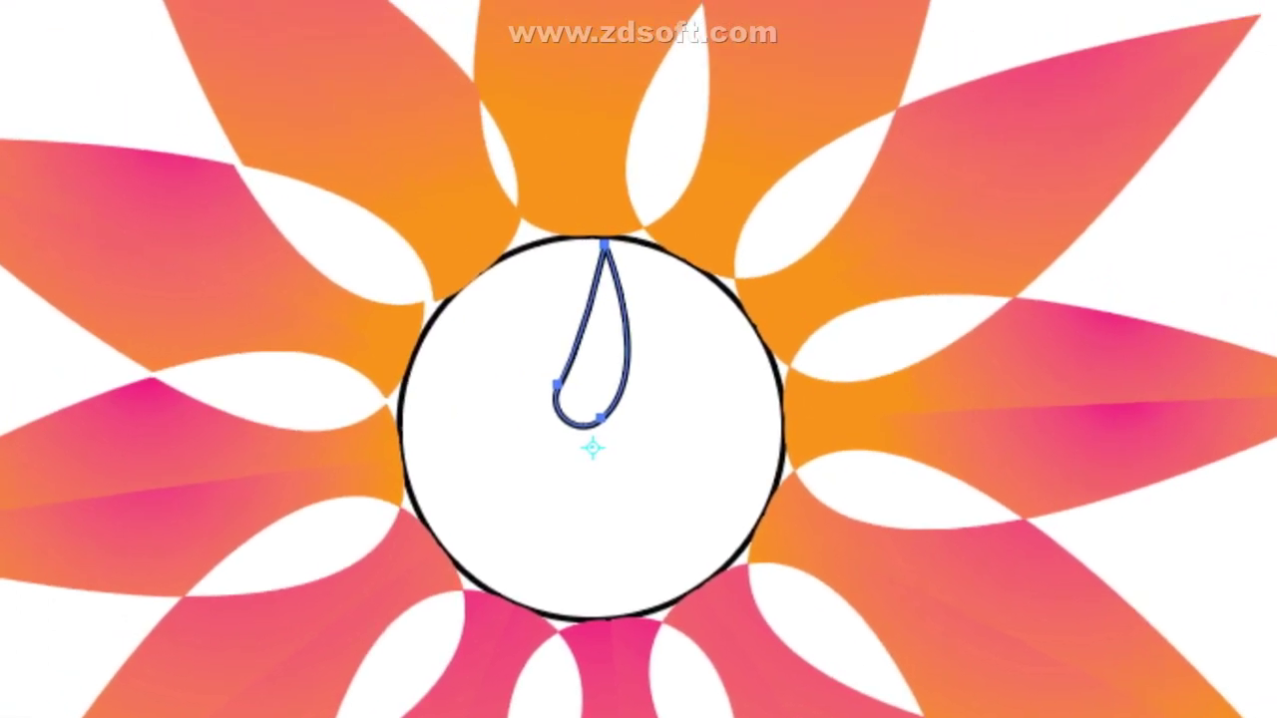
- Try rotating the drop about 77° clockwise around the point below it and repeating the rotation, and undo both
{"action": "left_click_drag", "start_coordinate": [626, 344], "coordinate": [704, 367]}
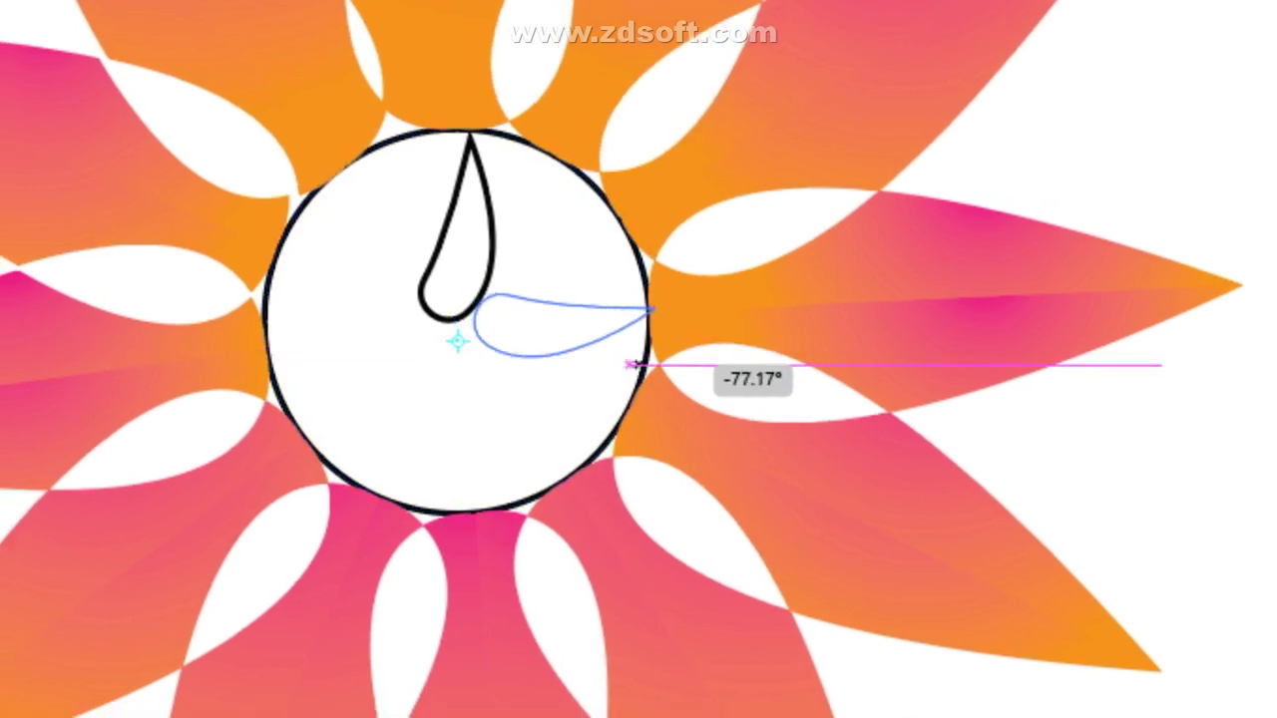
{"action": "left_click_drag", "start_coordinate": [635, 365], "coordinate": [625, 365]}
{"action": "key", "text": "ctrl+d"}
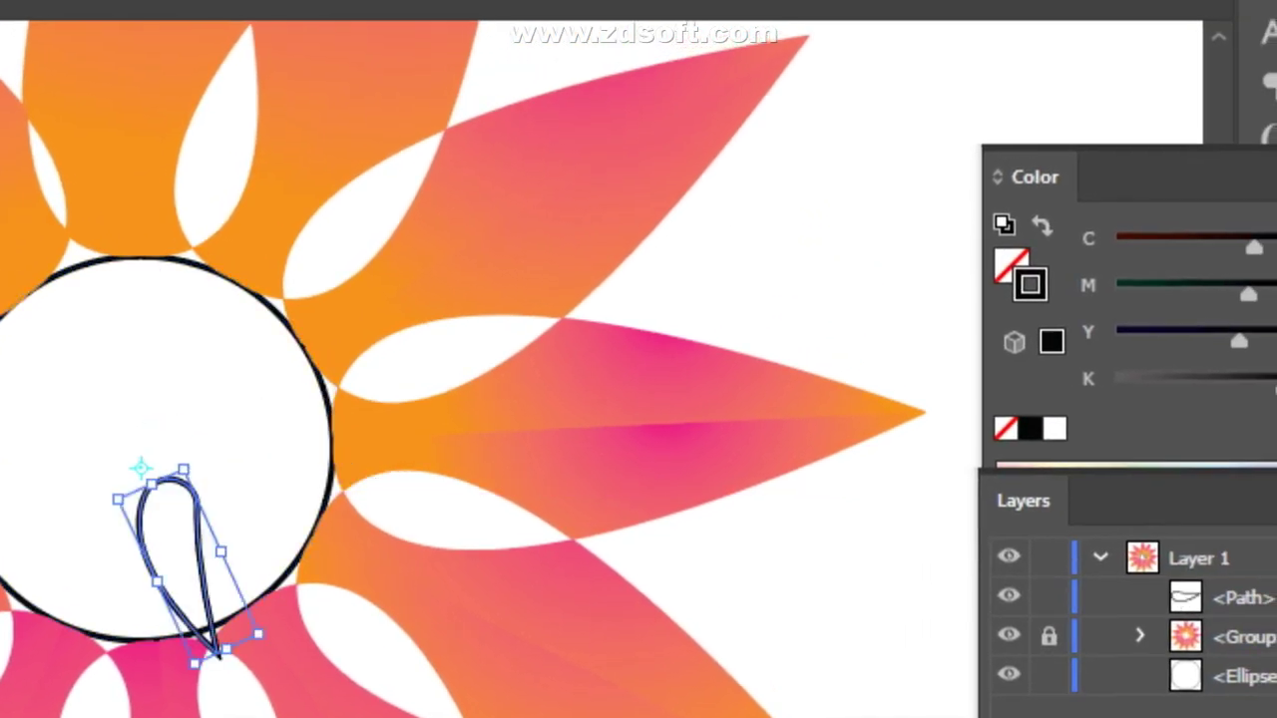
{"action": "key", "text": "ctrl+z"}
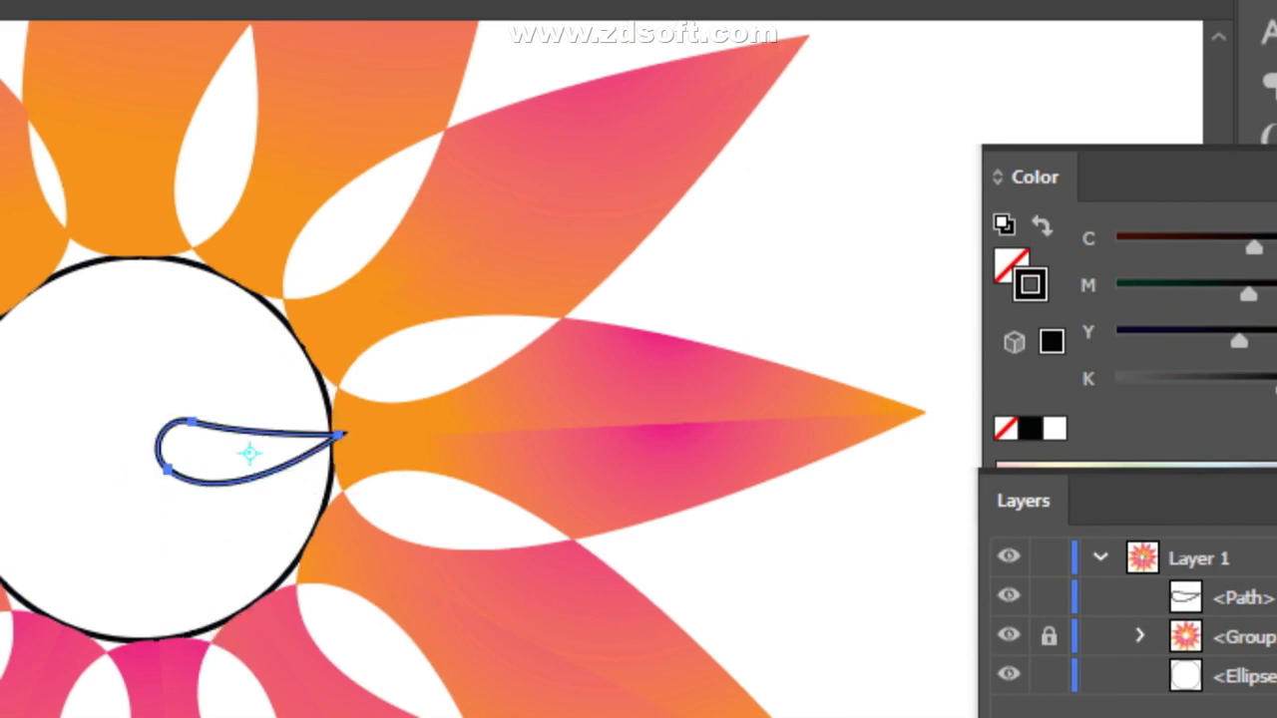
{"action": "key", "text": "ctrl+z"}
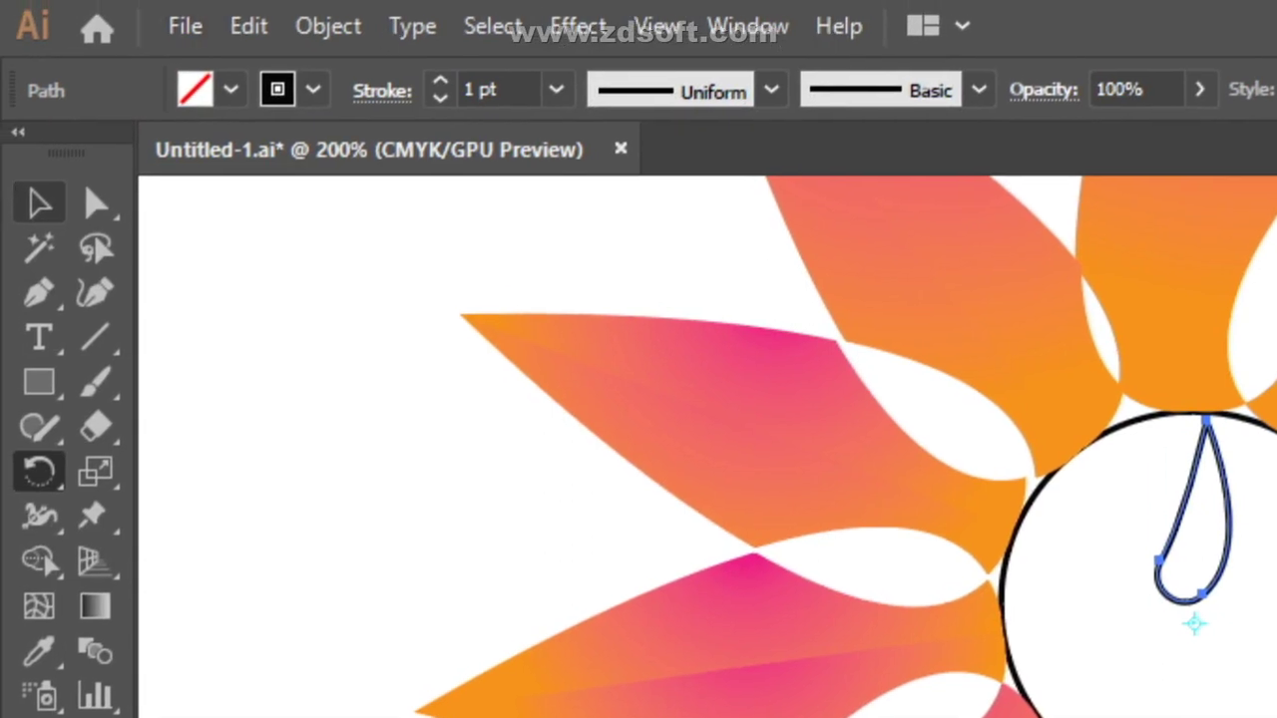
{"action": "left_click", "coordinate": [40, 202]}
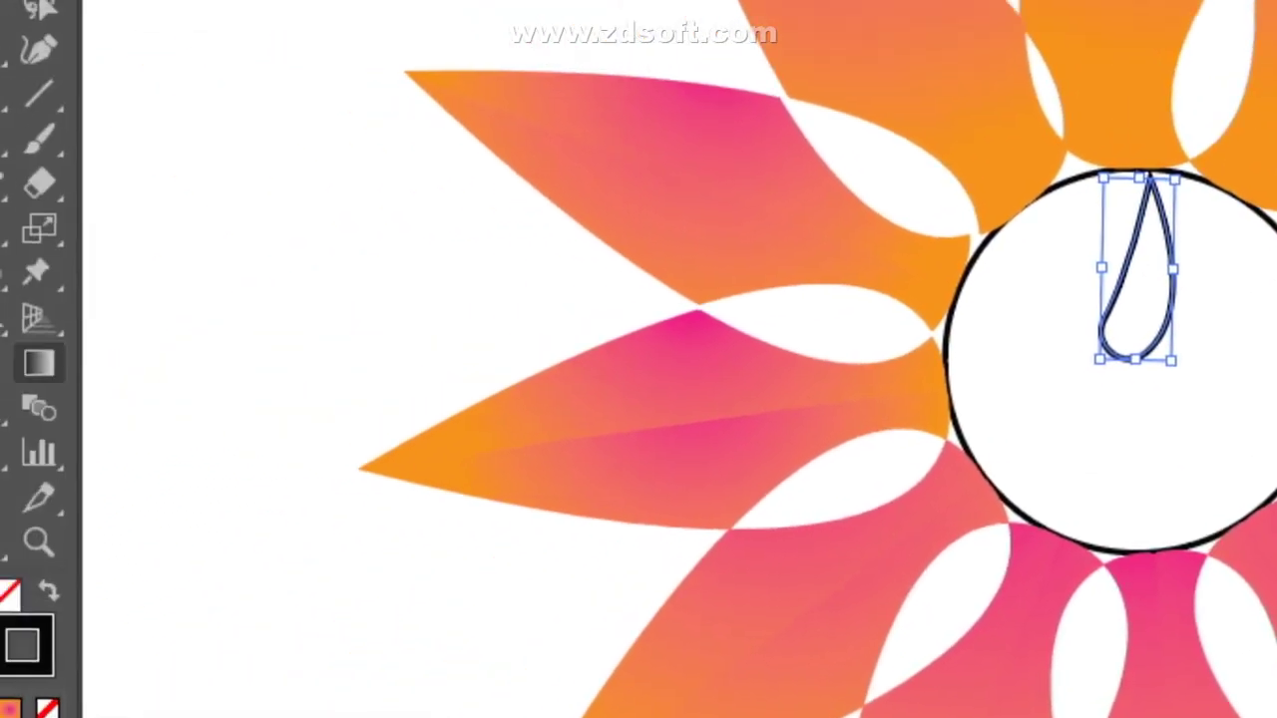
- Rotate a copy of the drop around the point below its rounded end and repeat the copy to make a five-drop ring
{"action": "key", "text": "r"}
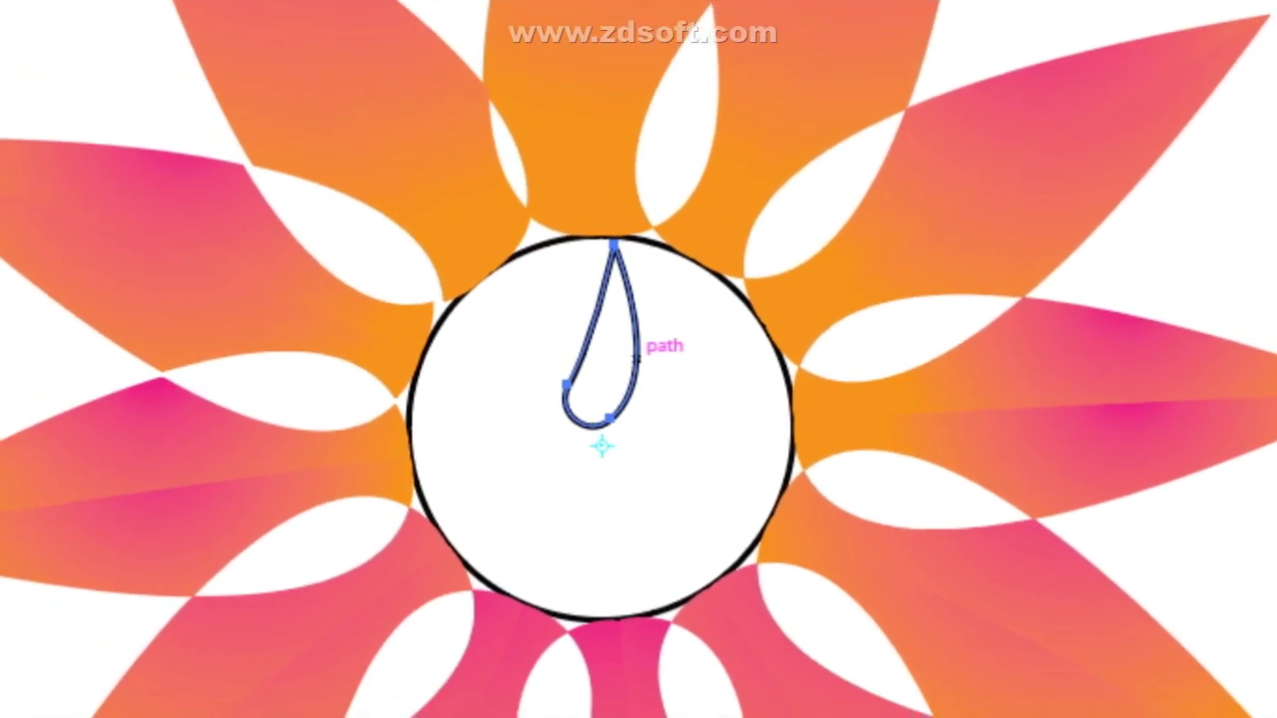
{"action": "left_click_drag", "start_coordinate": [674, 264], "coordinate": [697, 288]}
{"action": "left_click_drag", "start_coordinate": [647, 367], "coordinate": [738, 443]}
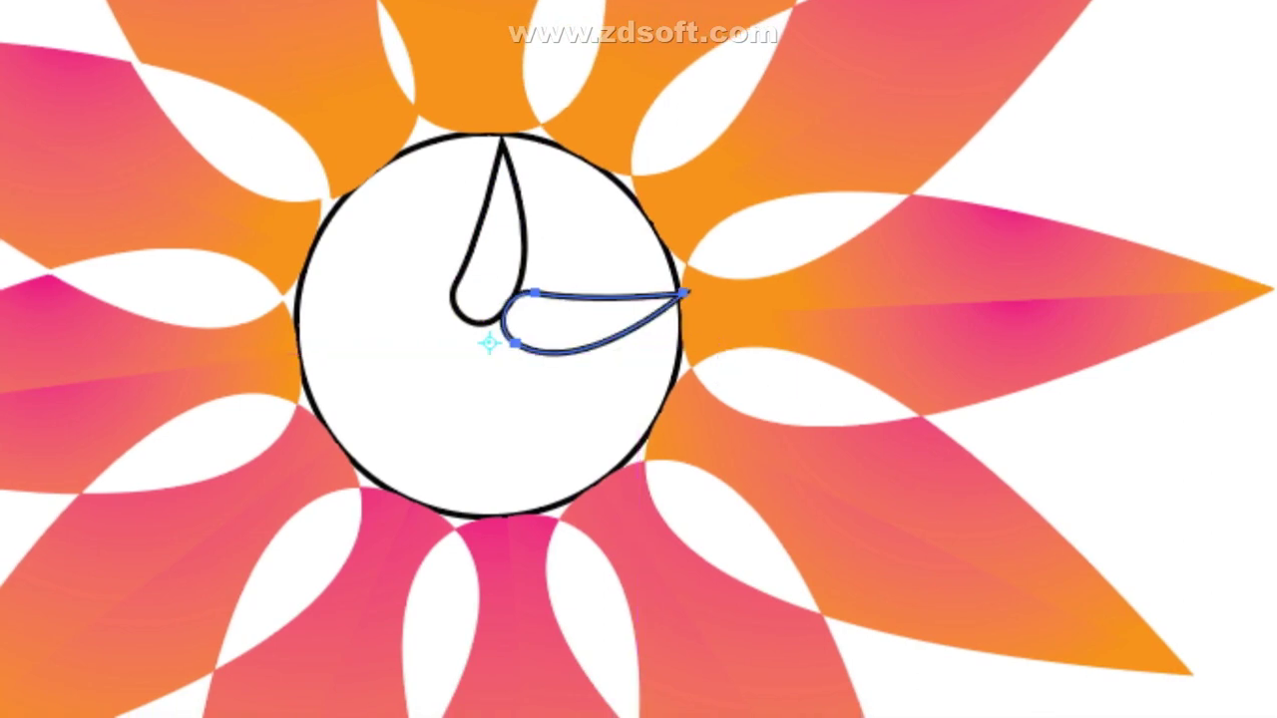
{"action": "key", "text": "ctrl+d"}
{"action": "key", "text": "ctrl+d"}
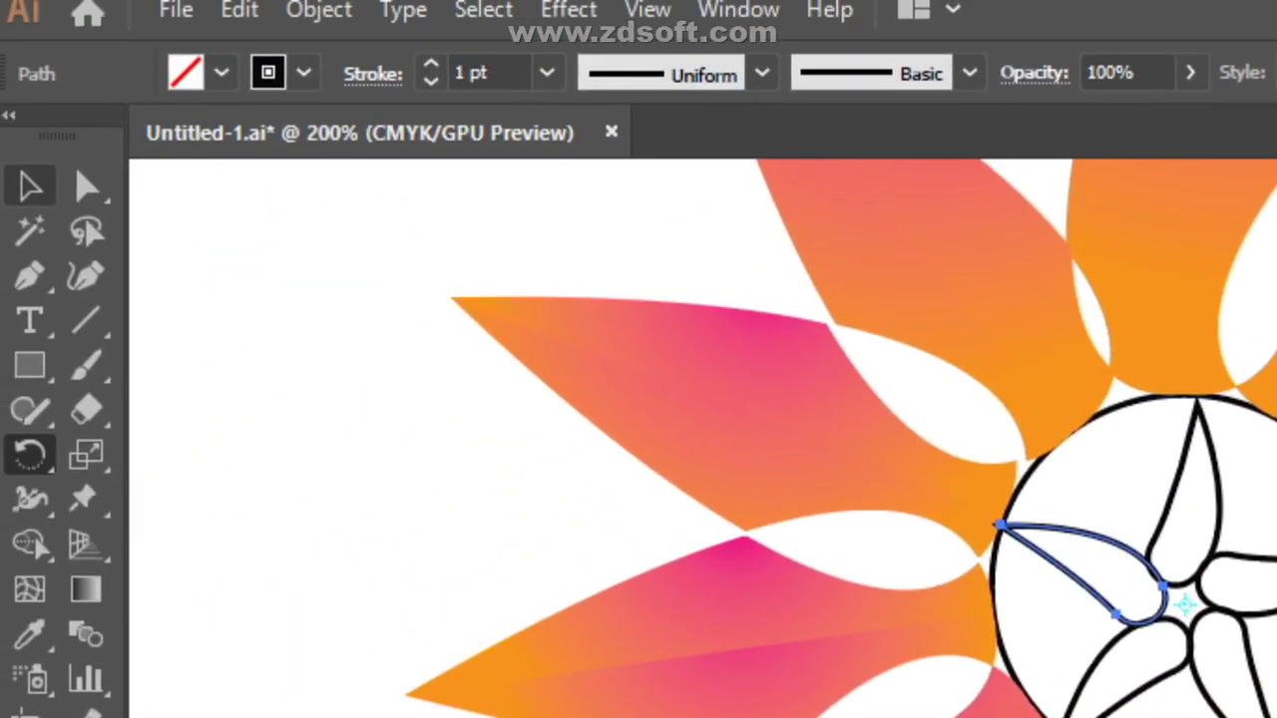
- Scale and nudge the left, upper and right drops slightly so their tips stay inside the centre circle
{"action": "left_click", "coordinate": [39, 203]}
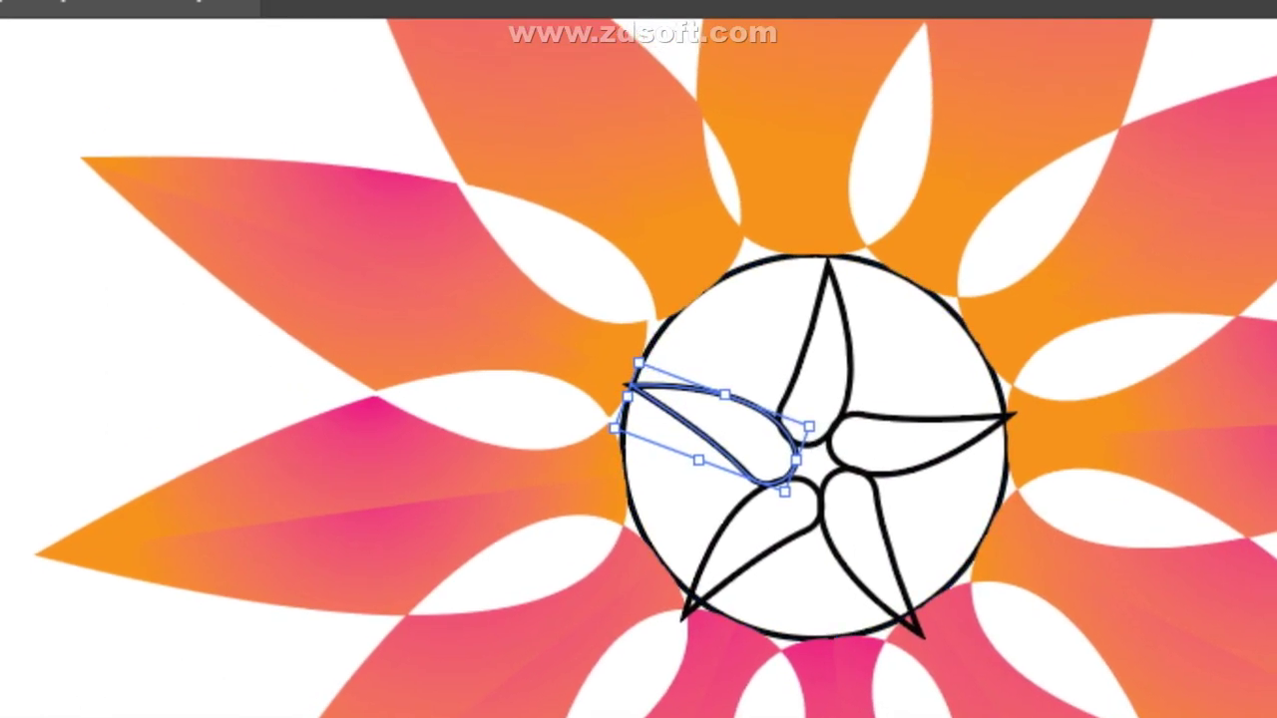
{"action": "mouse_move", "coordinate": [638, 363]}
{"action": "left_mouse_down"}
{"action": "mouse_move", "coordinate": [656, 369]}
{"action": "mouse_move", "coordinate": [641, 365]}
{"action": "left_mouse_up"}
{"action": "left_click", "coordinate": [831, 344]}
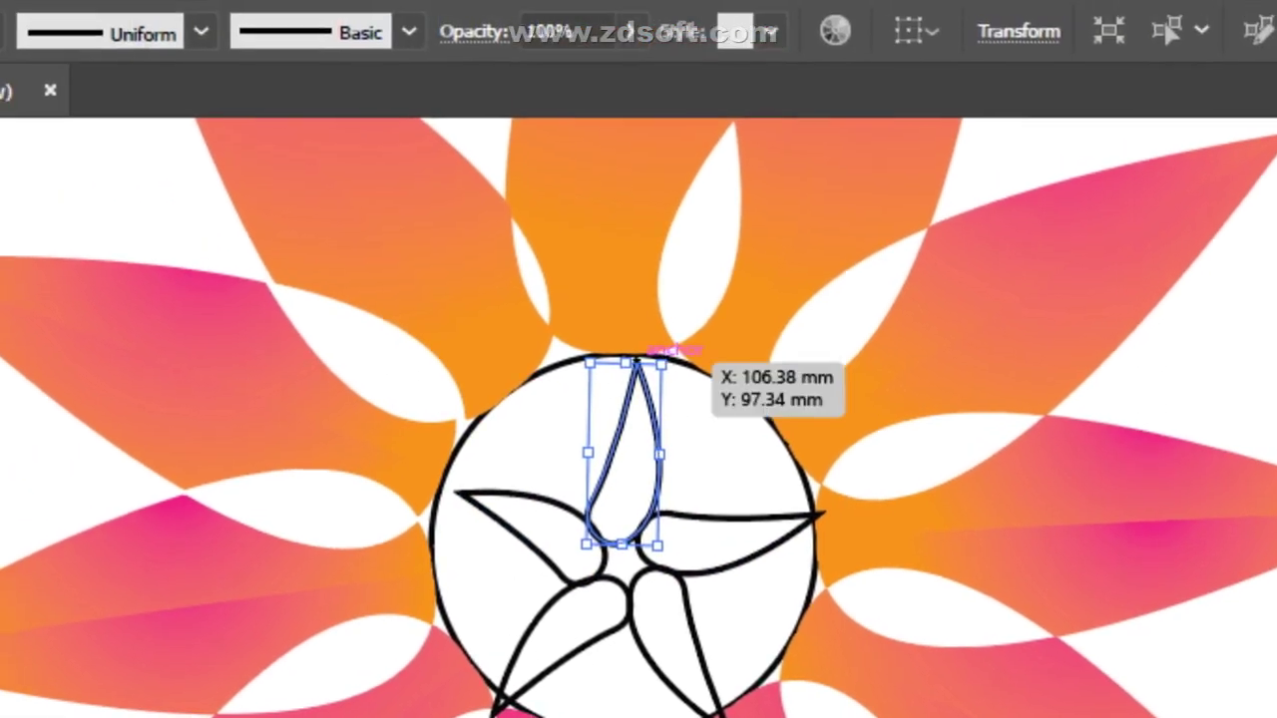
{"action": "left_click_drag", "start_coordinate": [625, 362], "coordinate": [628, 378]}
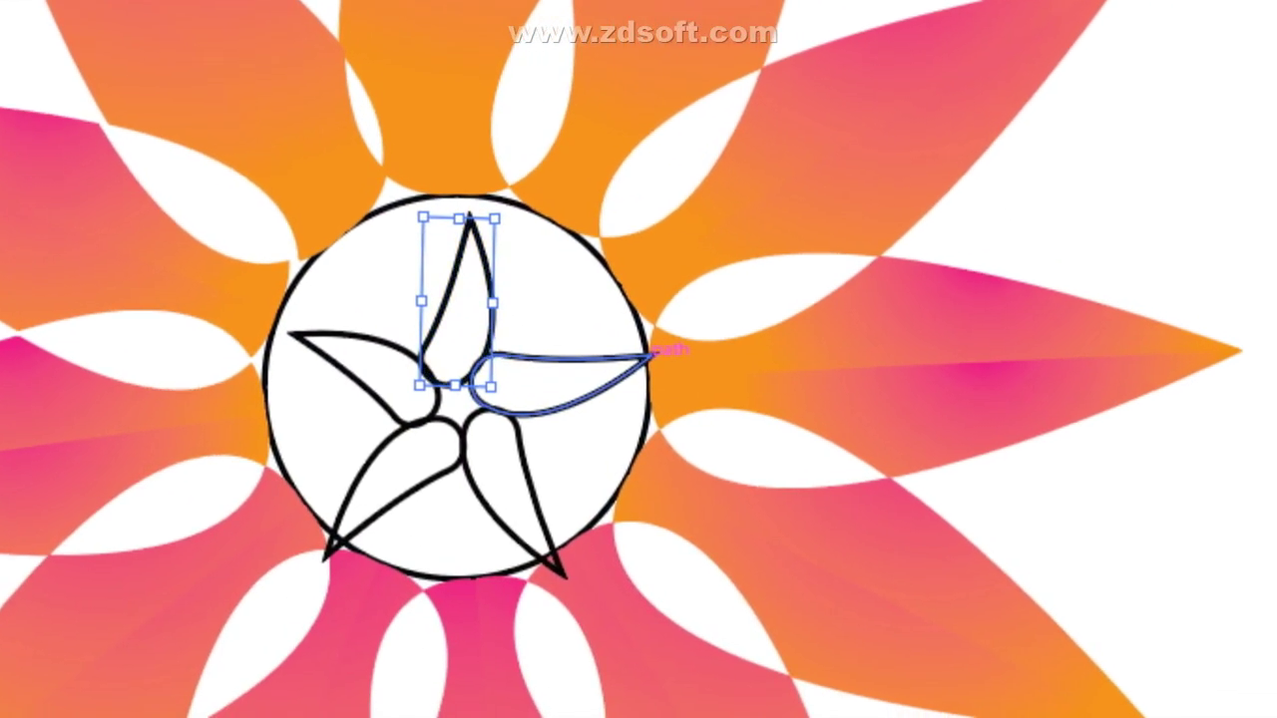
{"action": "left_click", "coordinate": [718, 400]}
{"action": "left_click_drag", "start_coordinate": [731, 387], "coordinate": [725, 386]}
{"action": "mouse_move", "coordinate": [650, 369]}
{"action": "left_mouse_down"}
{"action": "mouse_move", "coordinate": [638, 367]}
{"action": "mouse_move", "coordinate": [655, 367]}
{"action": "left_mouse_up"}
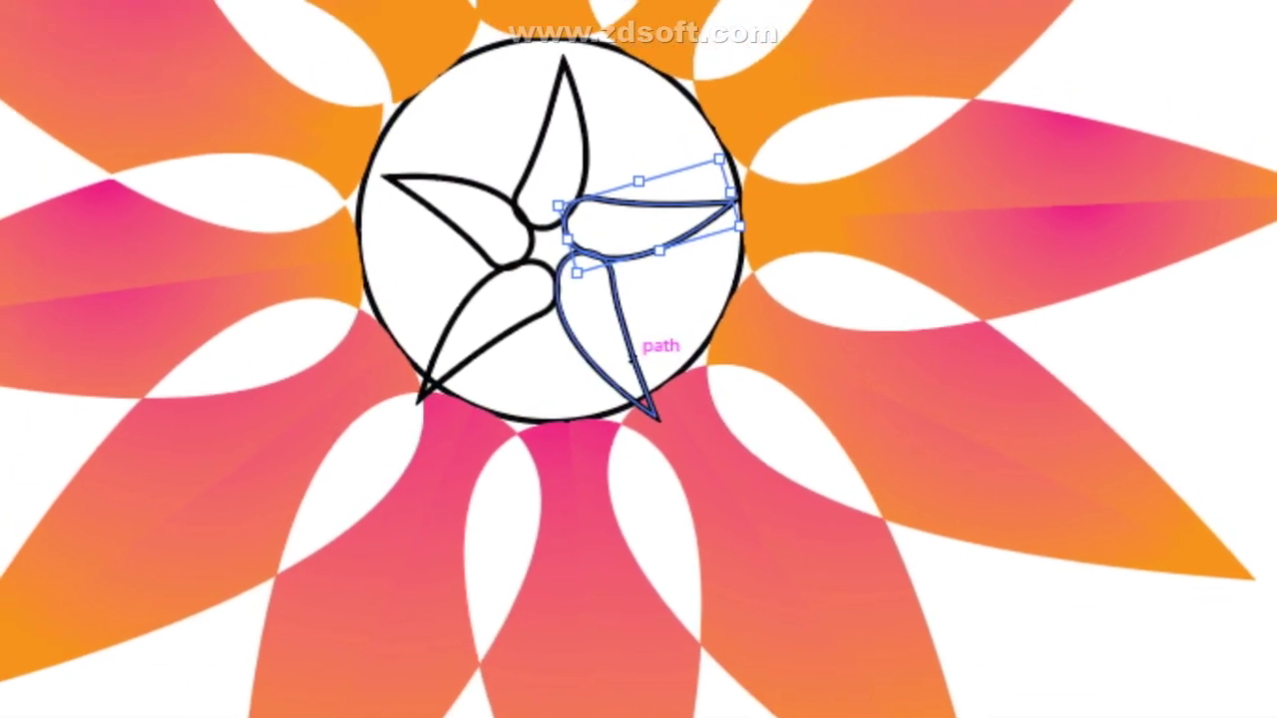
- Adjust the two lower drops slightly so their tips sit closer to the circle's edge, and deselect them
{"action": "left_click", "coordinate": [631, 357]}
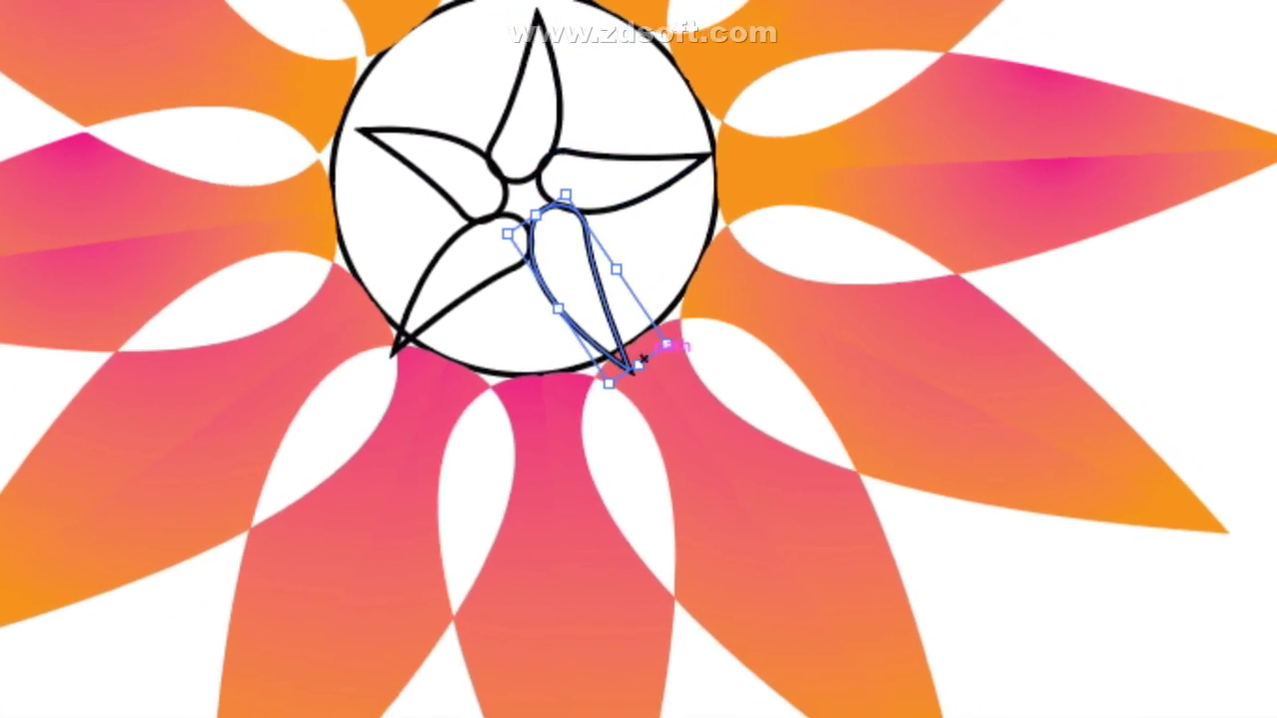
{"action": "left_click_drag", "start_coordinate": [639, 357], "coordinate": [634, 359]}
{"action": "left_click", "coordinate": [411, 370]}
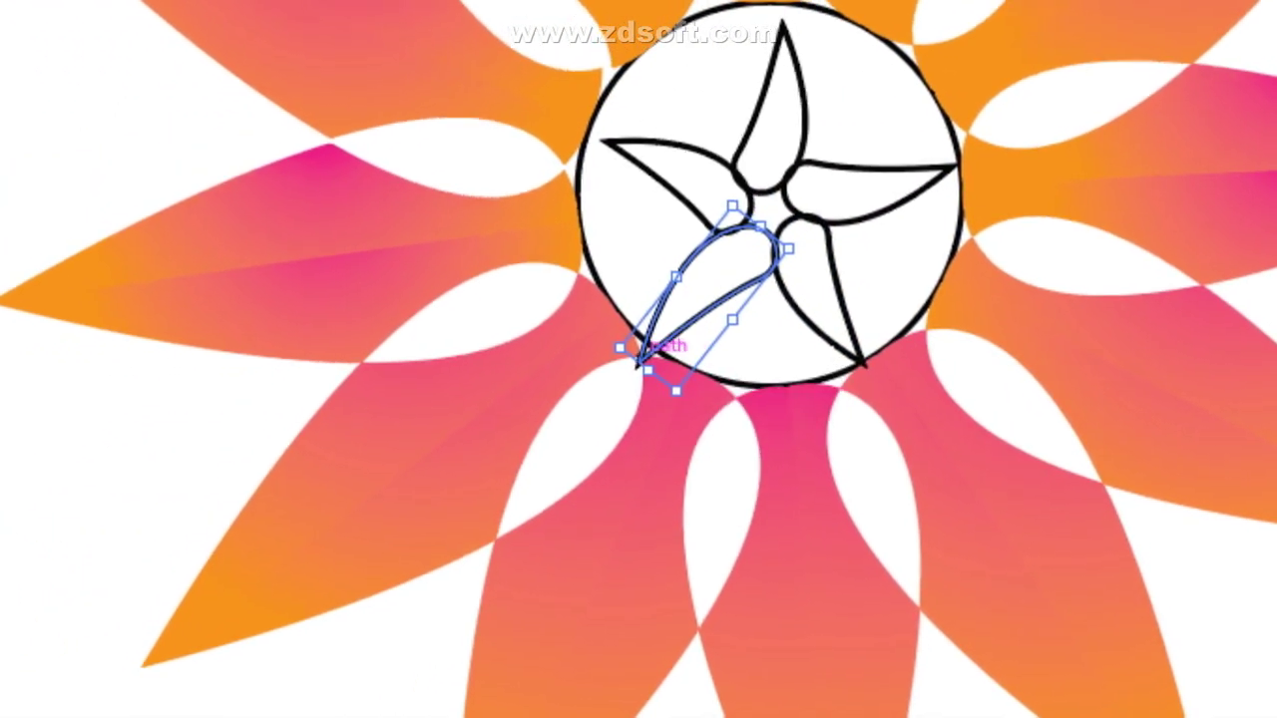
{"action": "mouse_move", "coordinate": [638, 361]}
{"action": "left_mouse_down"}
{"action": "mouse_move", "coordinate": [628, 372]}
{"action": "mouse_move", "coordinate": [638, 359]}
{"action": "left_mouse_up"}
{"action": "key", "text": "ctrl+shift+a"}
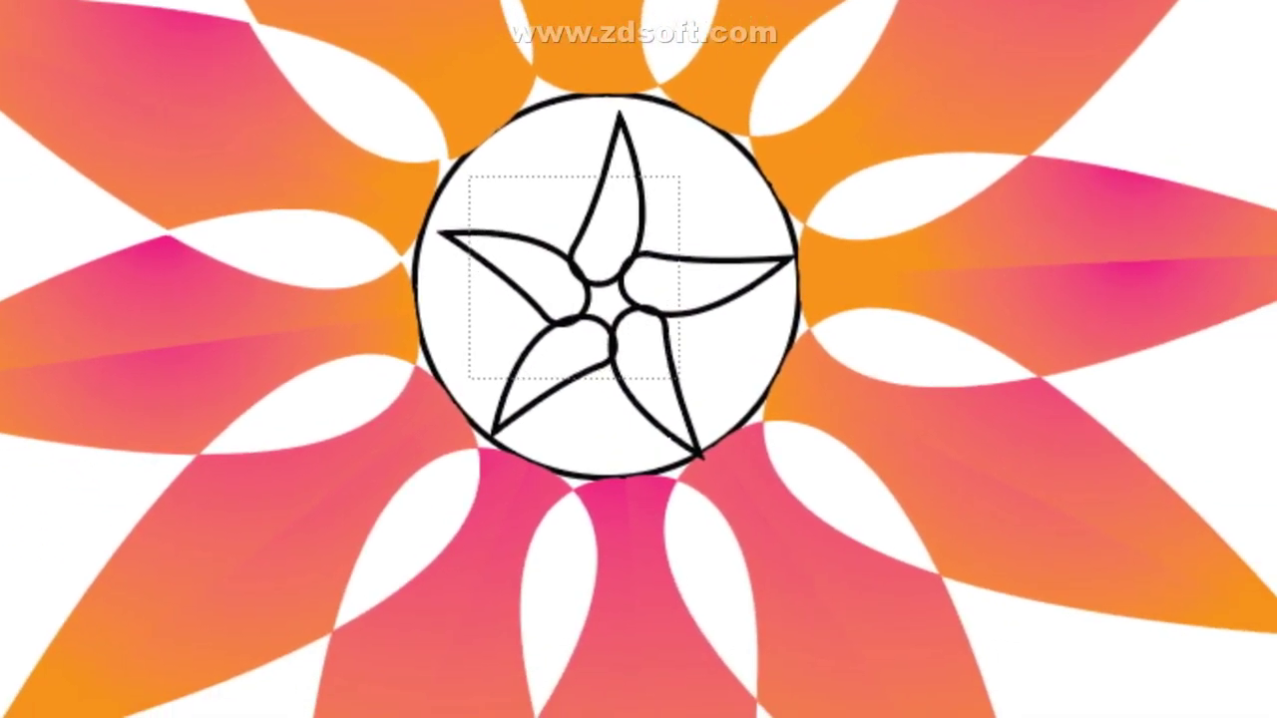
- Lock the centre circle and select only the five drops, giving them a solid black fill without a stroke
{"action": "left_click_drag", "start_coordinate": [679, 379], "coordinate": [707, 389]}
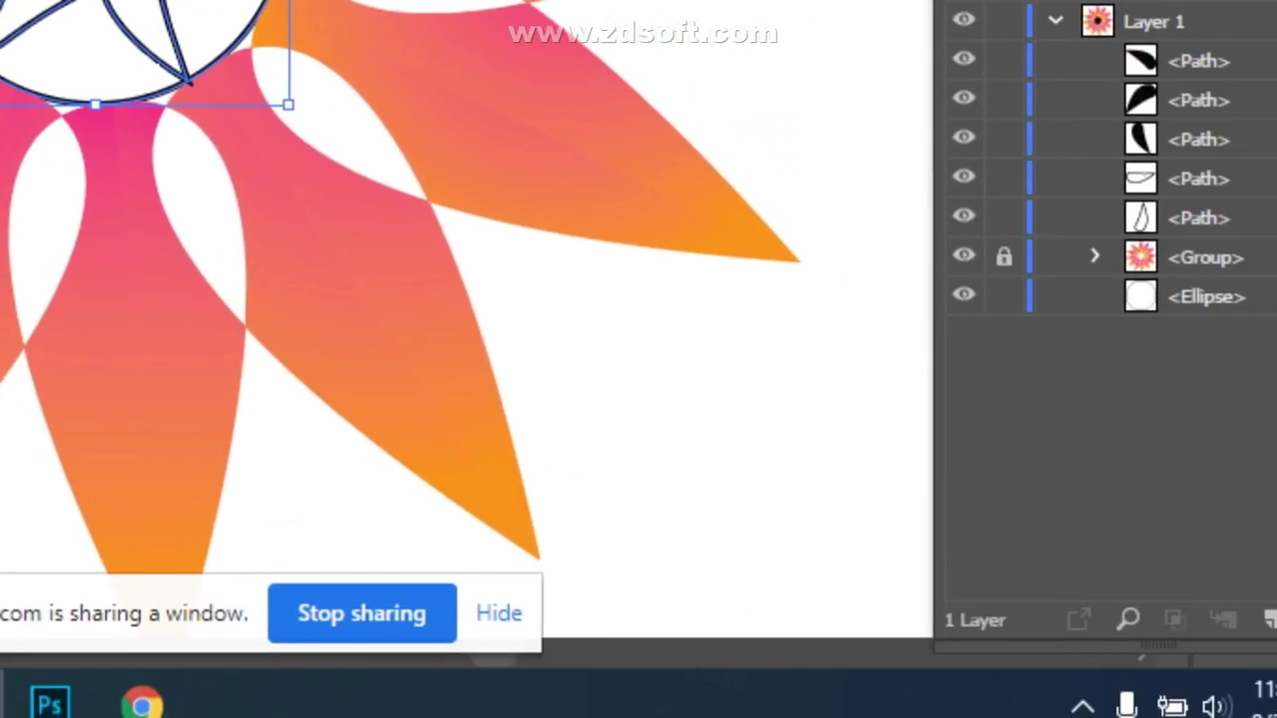
{"action": "key", "text": "ctrl+shift+a"}
{"action": "left_click_drag", "start_coordinate": [630, 312], "coordinate": [836, 522]}
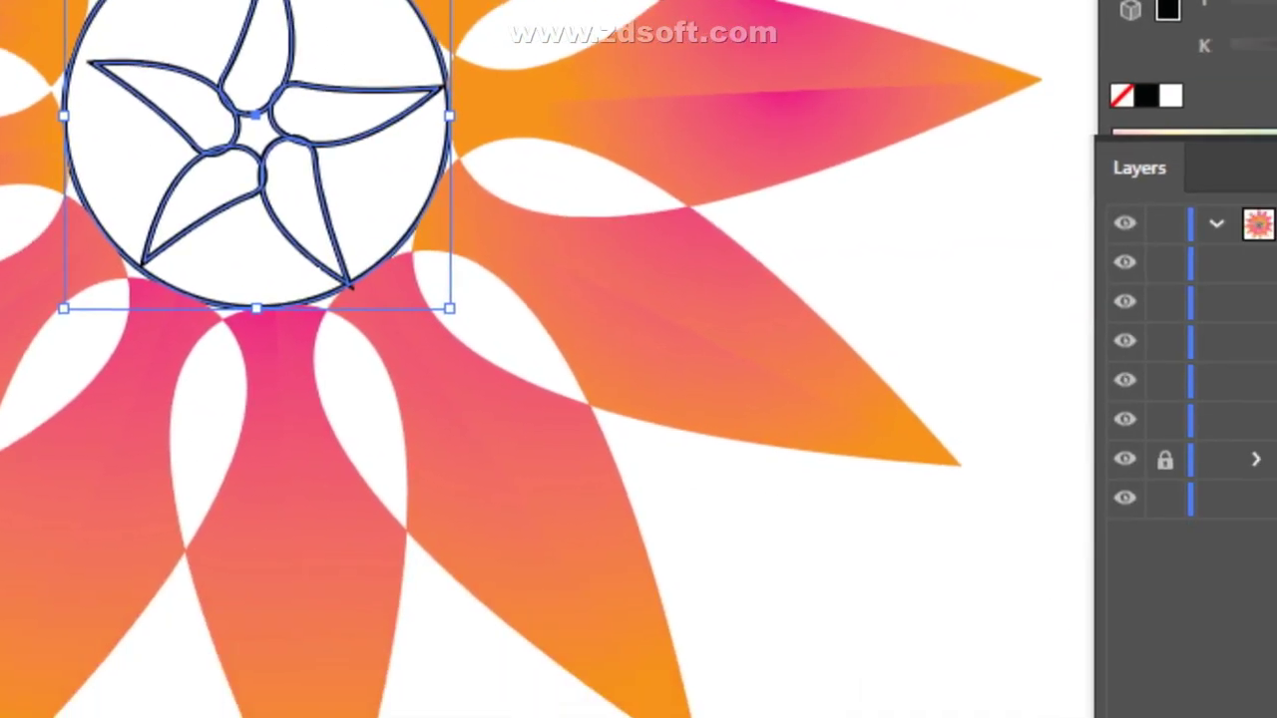
{"action": "key", "text": "ctrl+shift+a"}
{"action": "left_click", "coordinate": [478, 409]}
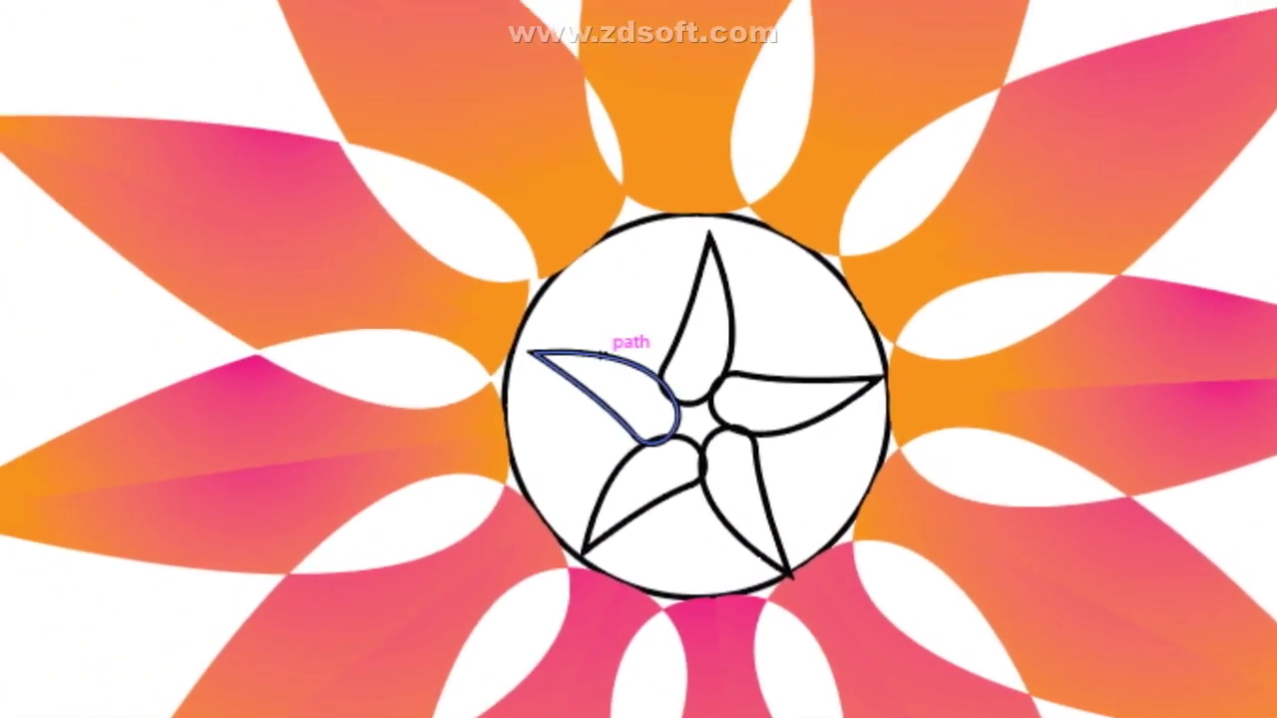
{"action": "left_click_drag", "start_coordinate": [601, 243], "coordinate": [649, 366]}
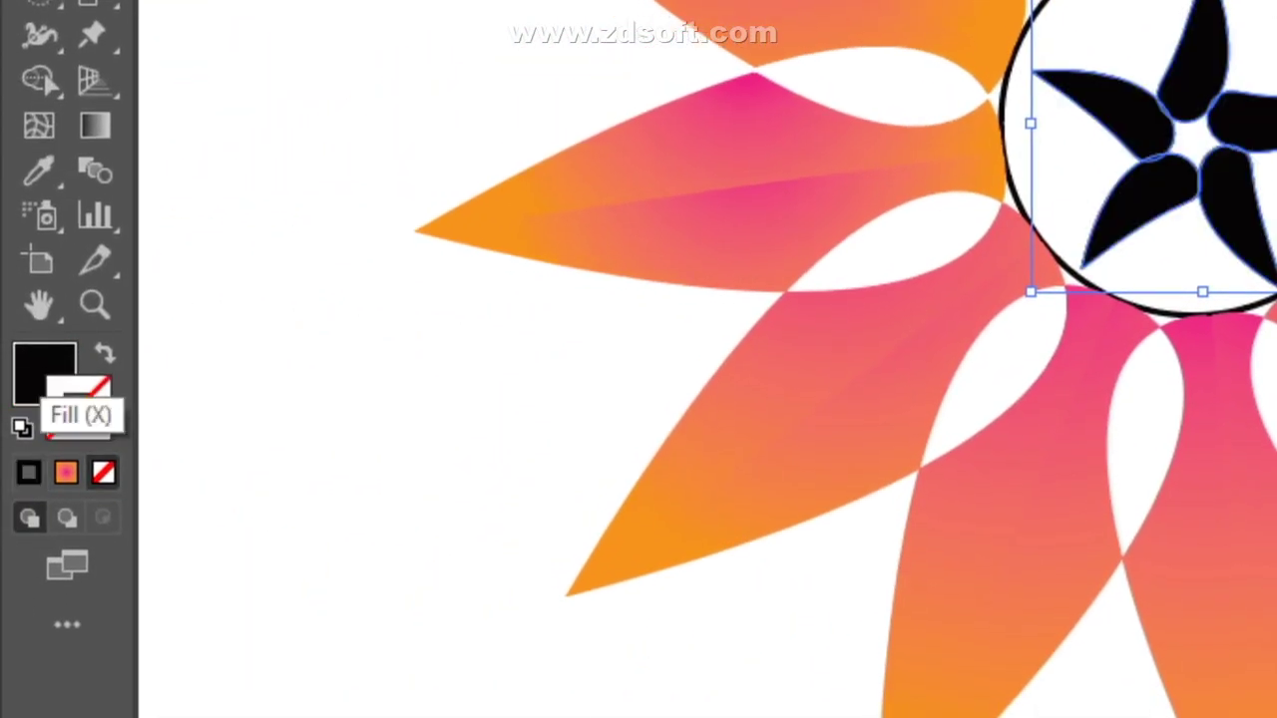
- Fill the five drops with yellow at about hue 49°, saturation 82% and brightness 95%
{"action": "double_click", "coordinate": [44, 371]}
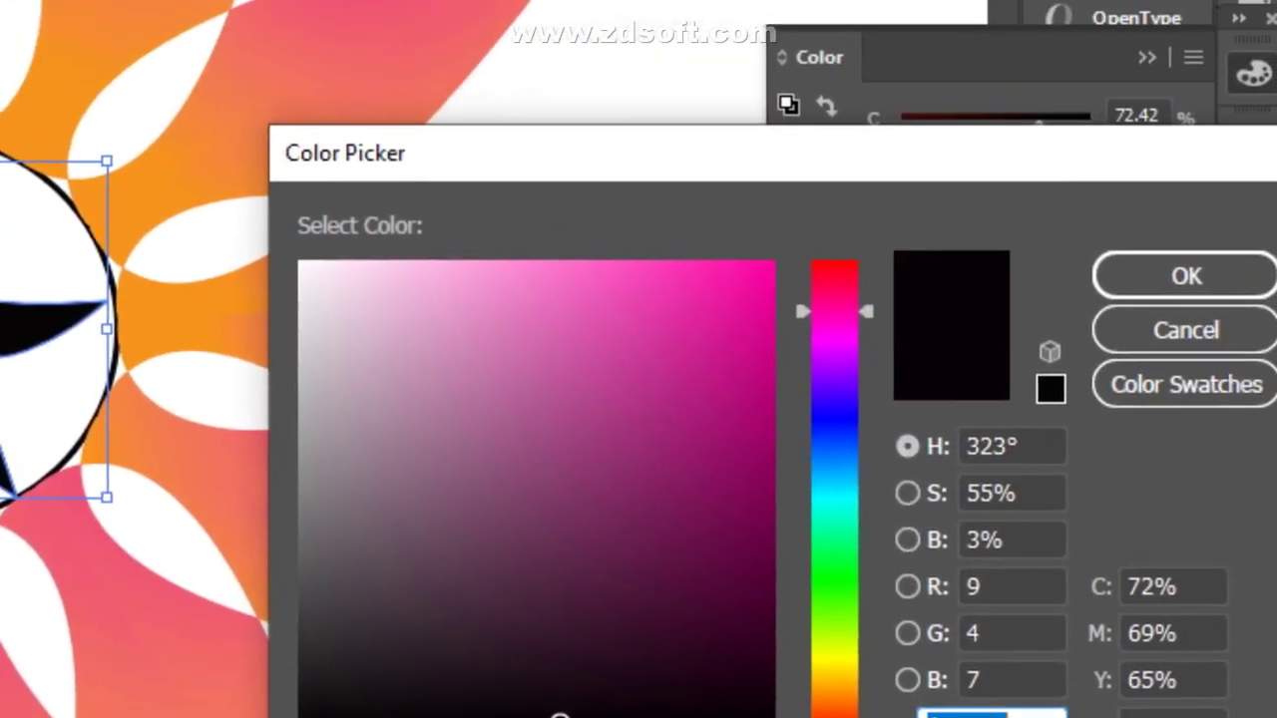
{"action": "left_click", "coordinate": [1108, 537]}
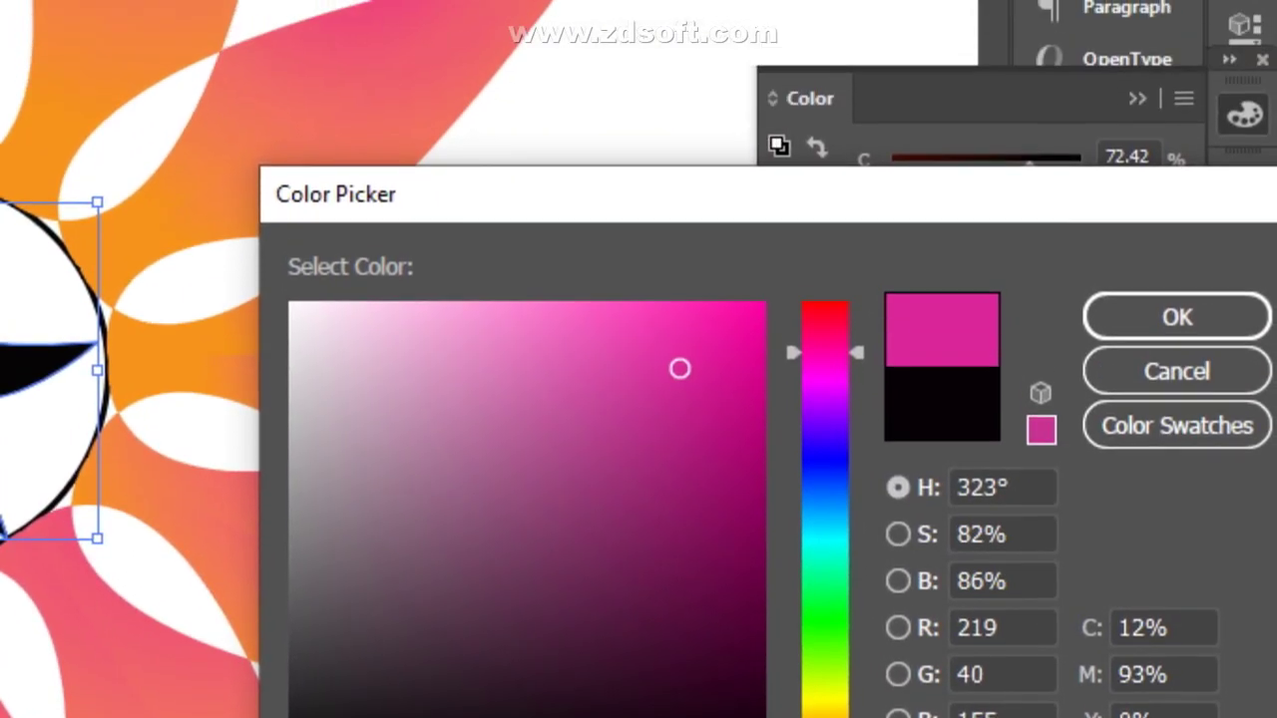
{"action": "left_click_drag", "start_coordinate": [854, 346], "coordinate": [855, 672]}
{"action": "left_click_drag", "start_coordinate": [825, 408], "coordinate": [825, 476]}
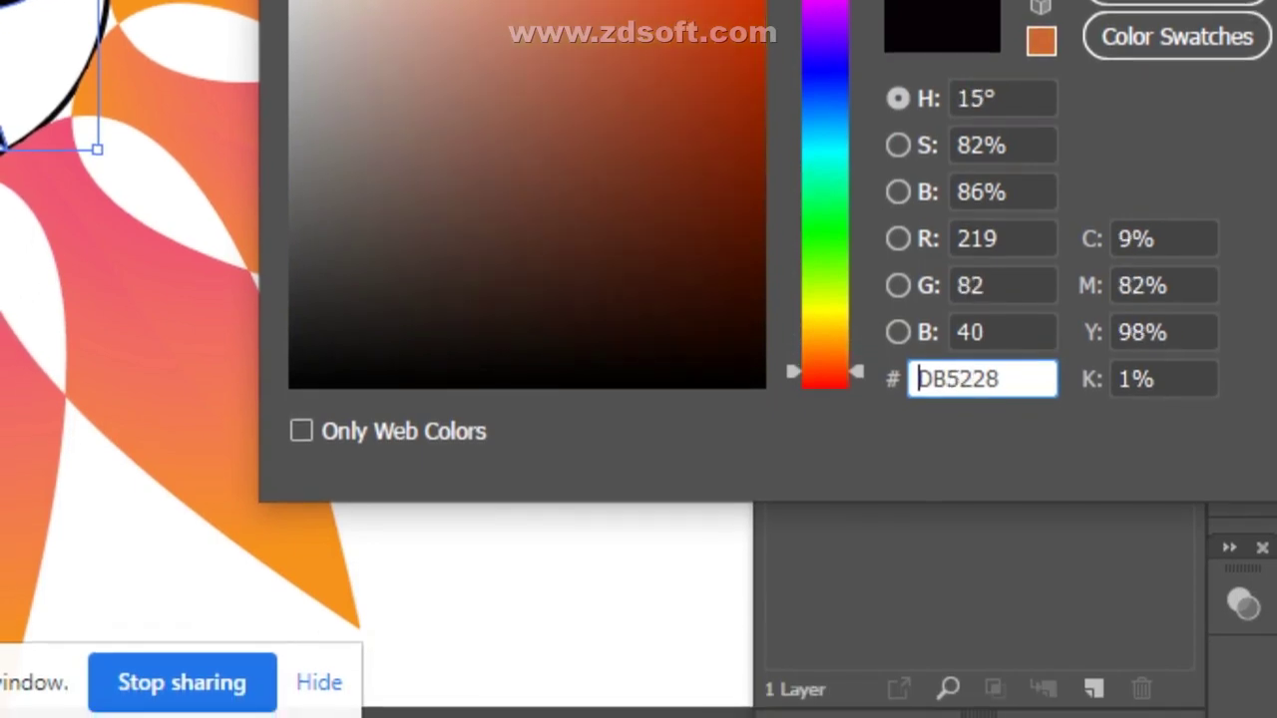
{"action": "left_click_drag", "start_coordinate": [825, 369], "coordinate": [825, 343]}
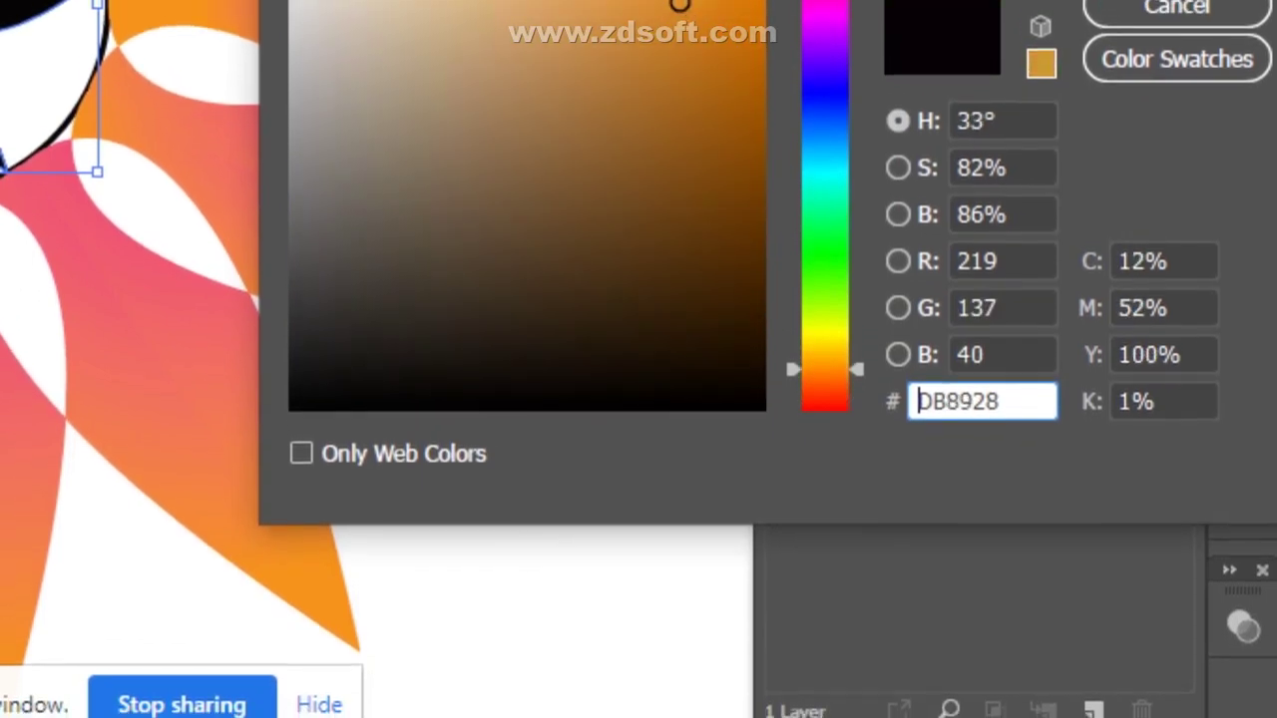
{"action": "left_click", "coordinate": [727, 315]}
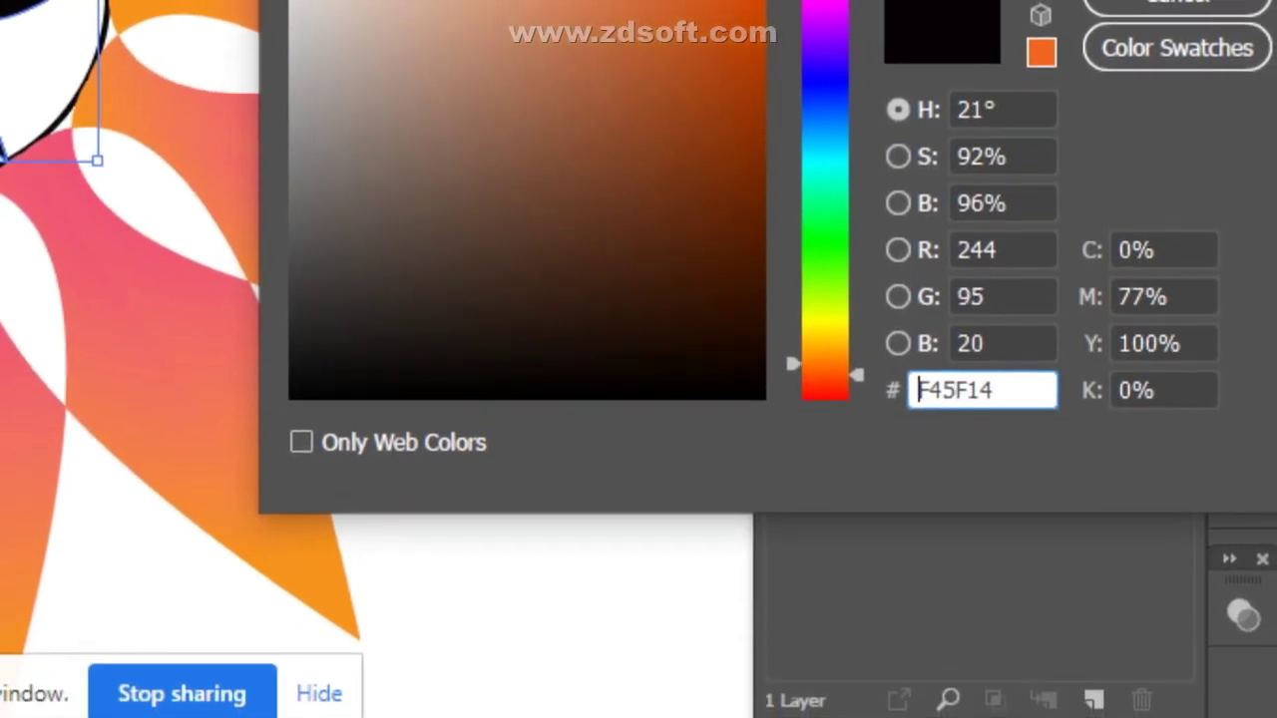
{"action": "left_click_drag", "start_coordinate": [825, 374], "coordinate": [825, 352]}
{"action": "left_click_drag", "start_coordinate": [660, 40], "coordinate": [679, 0]}
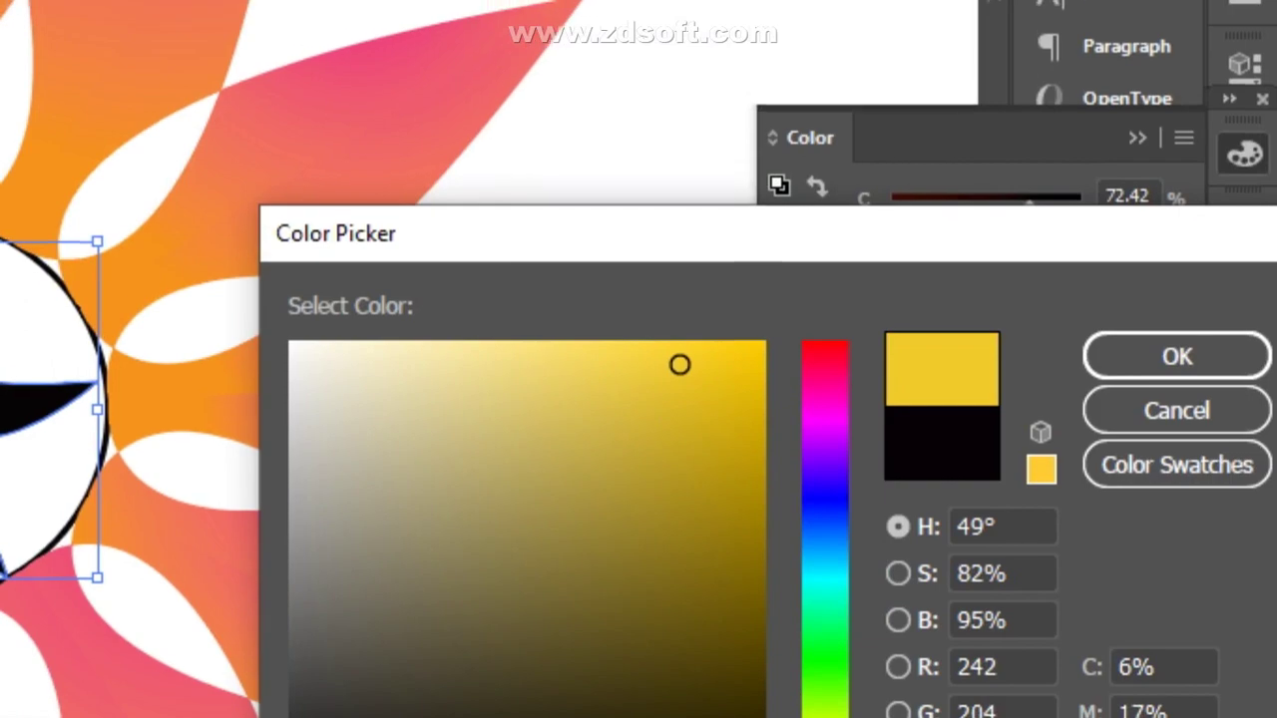
{"action": "key", "text": "Return"}
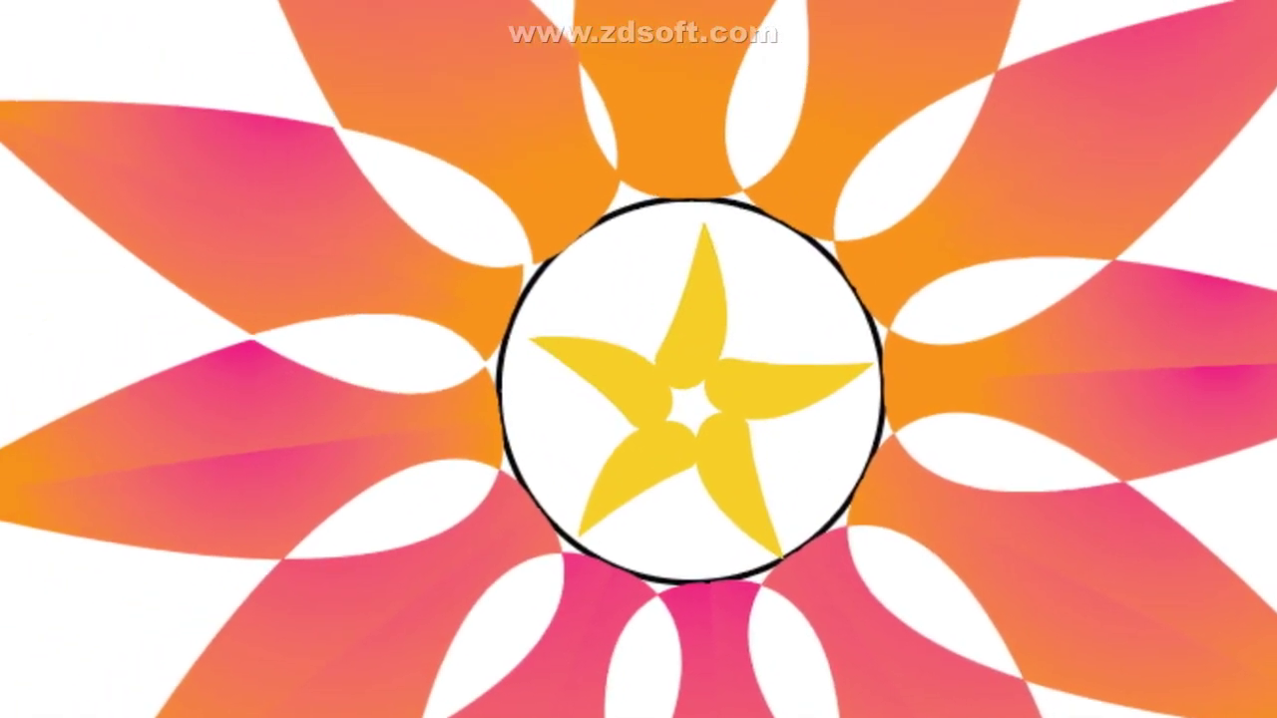
- Select the five drops and fill them with purple at hue 272°, saturation 97% and brightness 99%
{"action": "left_click_drag", "start_coordinate": [505, 106], "coordinate": [637, 300]}
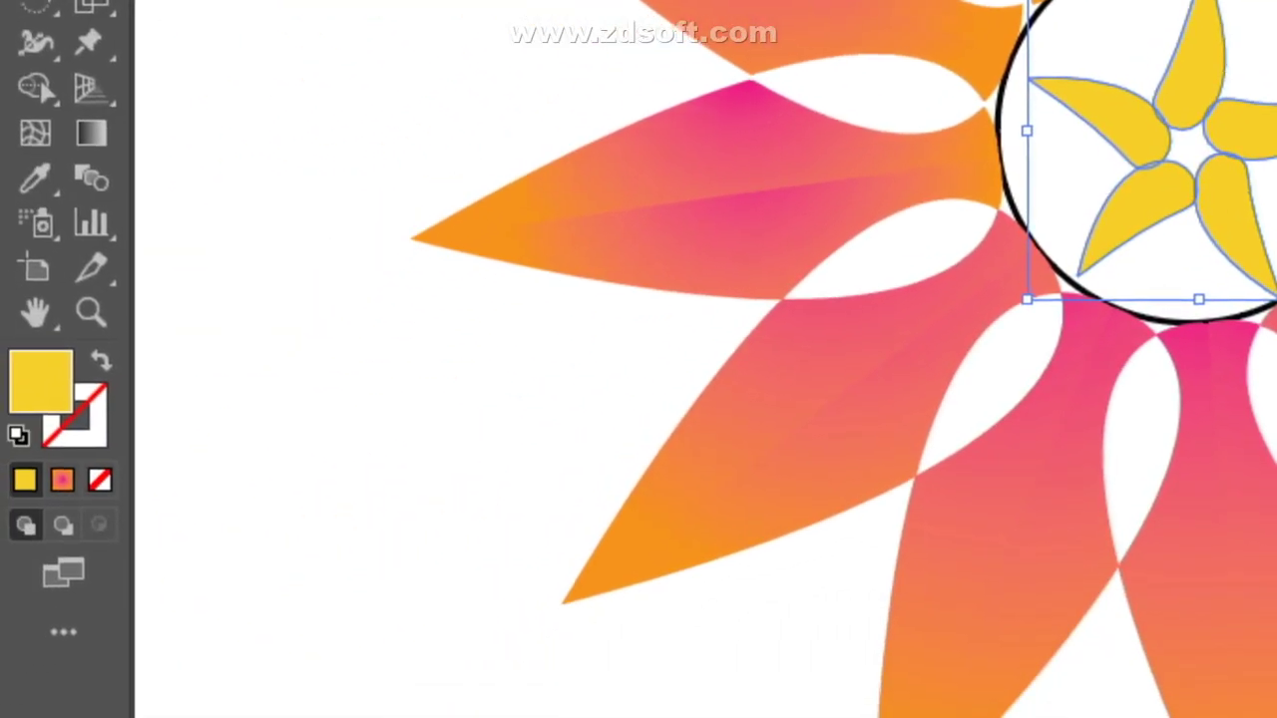
{"action": "double_click", "coordinate": [40, 381]}
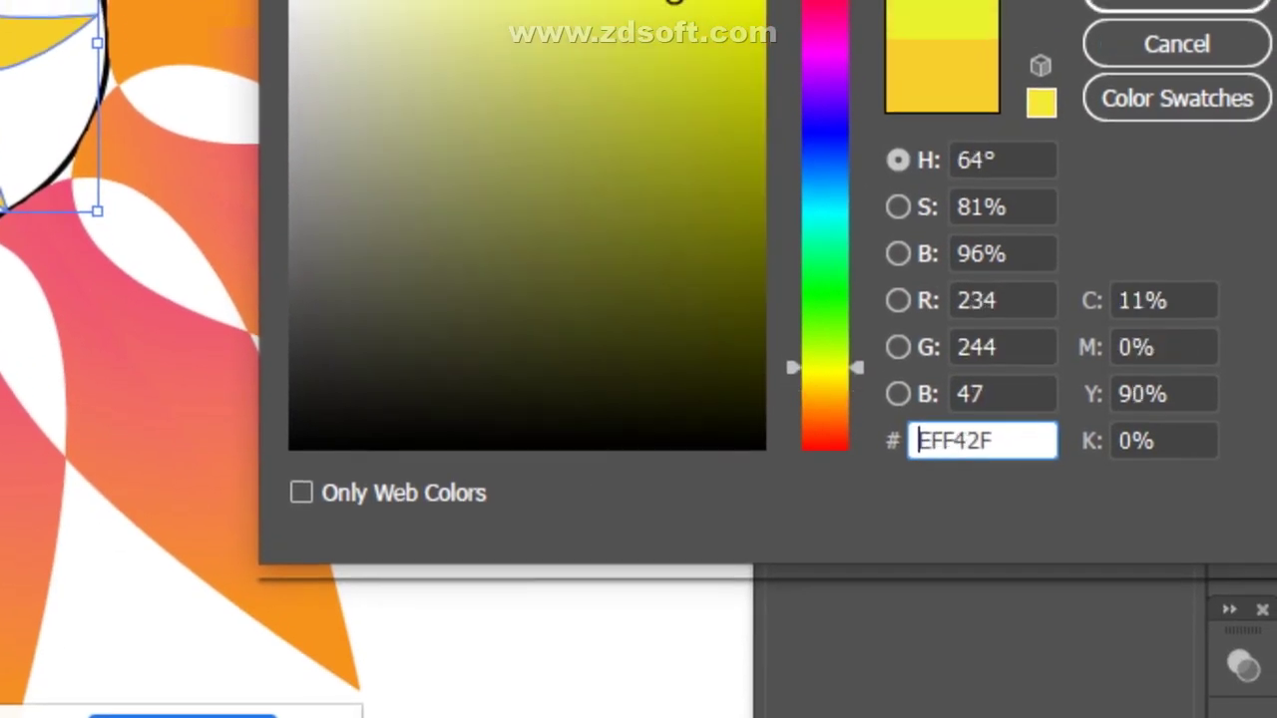
{"action": "left_click_drag", "start_coordinate": [825, 367], "coordinate": [825, 98]}
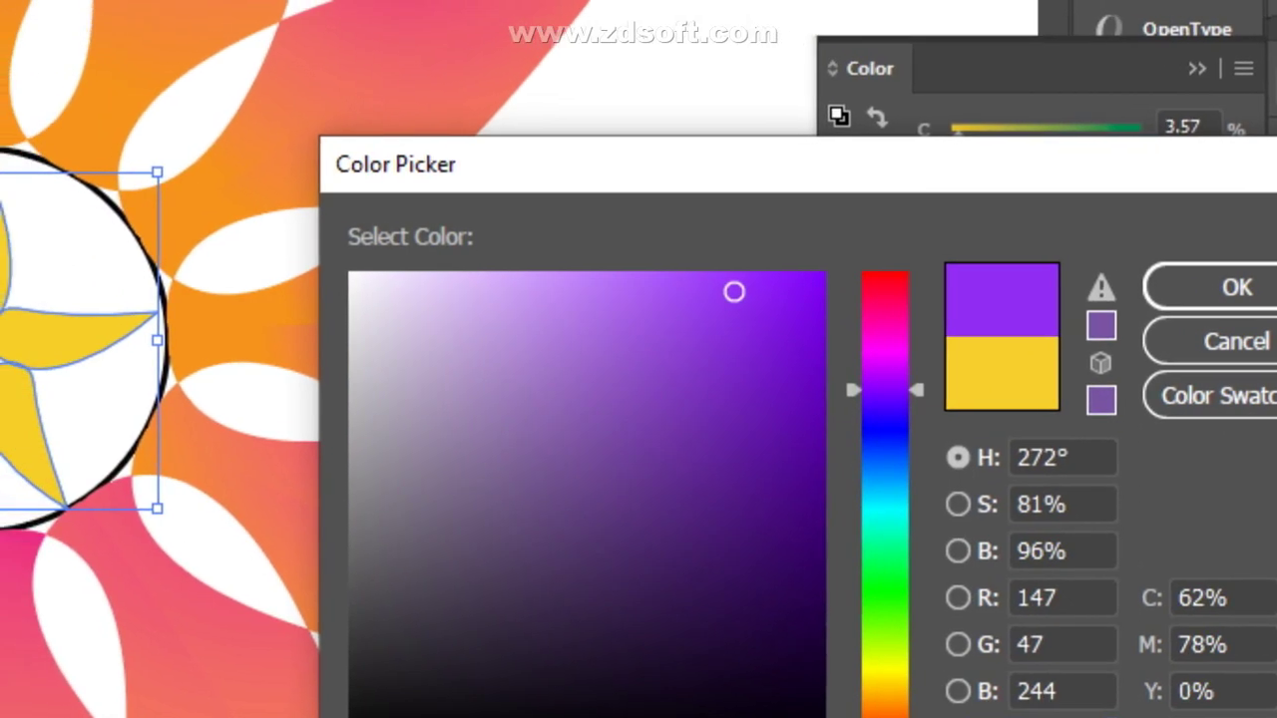
{"action": "mouse_move", "coordinate": [733, 292]}
{"action": "left_mouse_down"}
{"action": "mouse_move", "coordinate": [619, 404]}
{"action": "mouse_move", "coordinate": [630, 456]}
{"action": "left_mouse_up"}
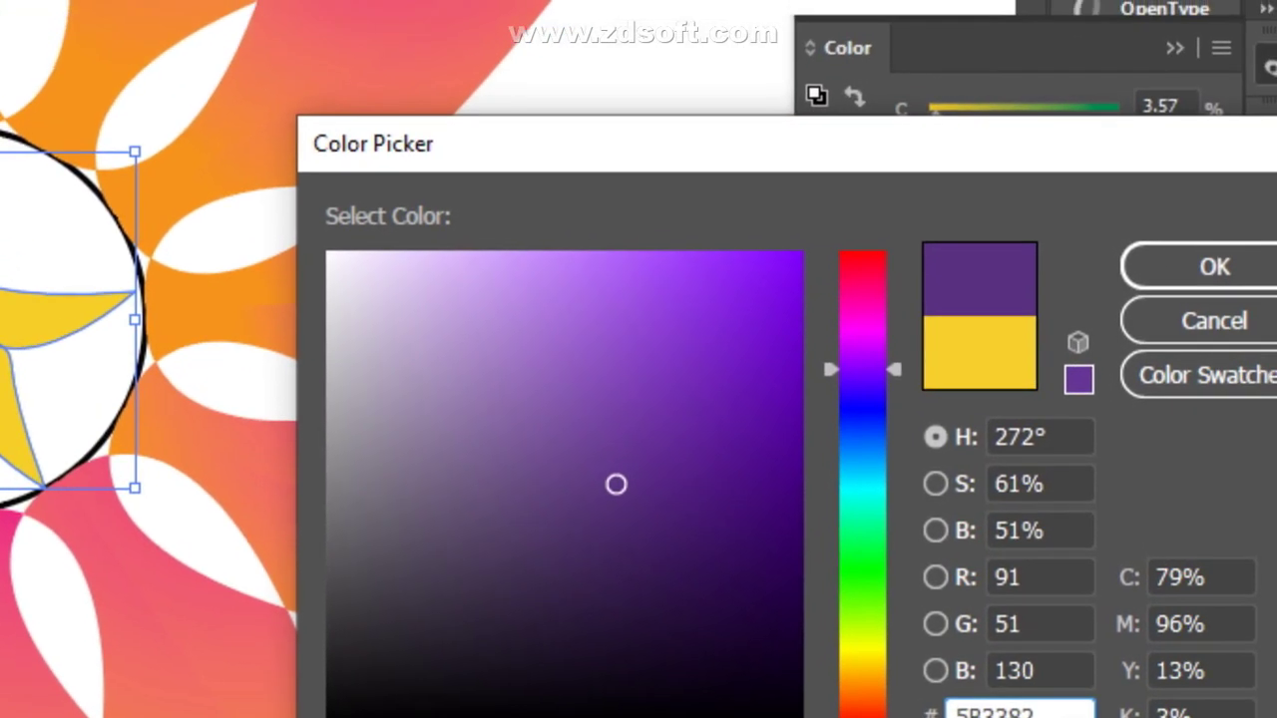
{"action": "left_click", "coordinate": [489, 211]}
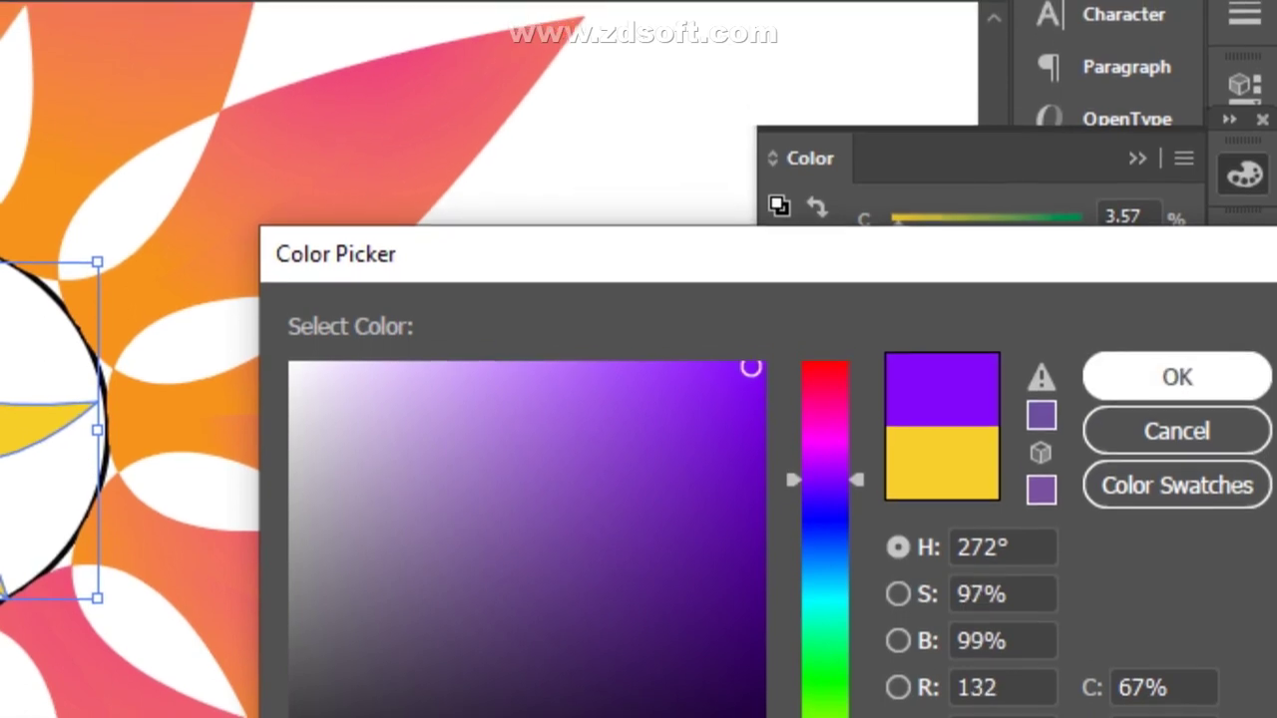
{"action": "key", "text": "Return"}
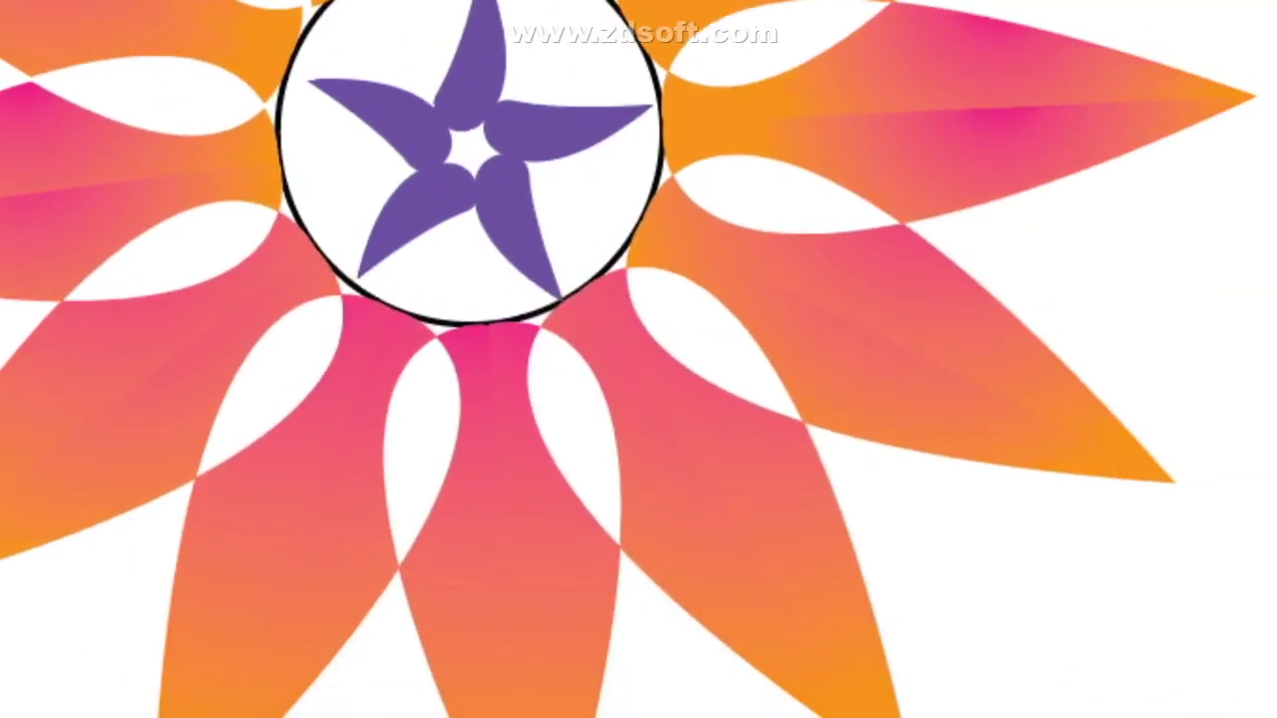
- Unlock the petal group and the centre circle, and move the whole flower up and slightly left near the artboard's upper edge
{"action": "key", "text": "ctrl+minus"}
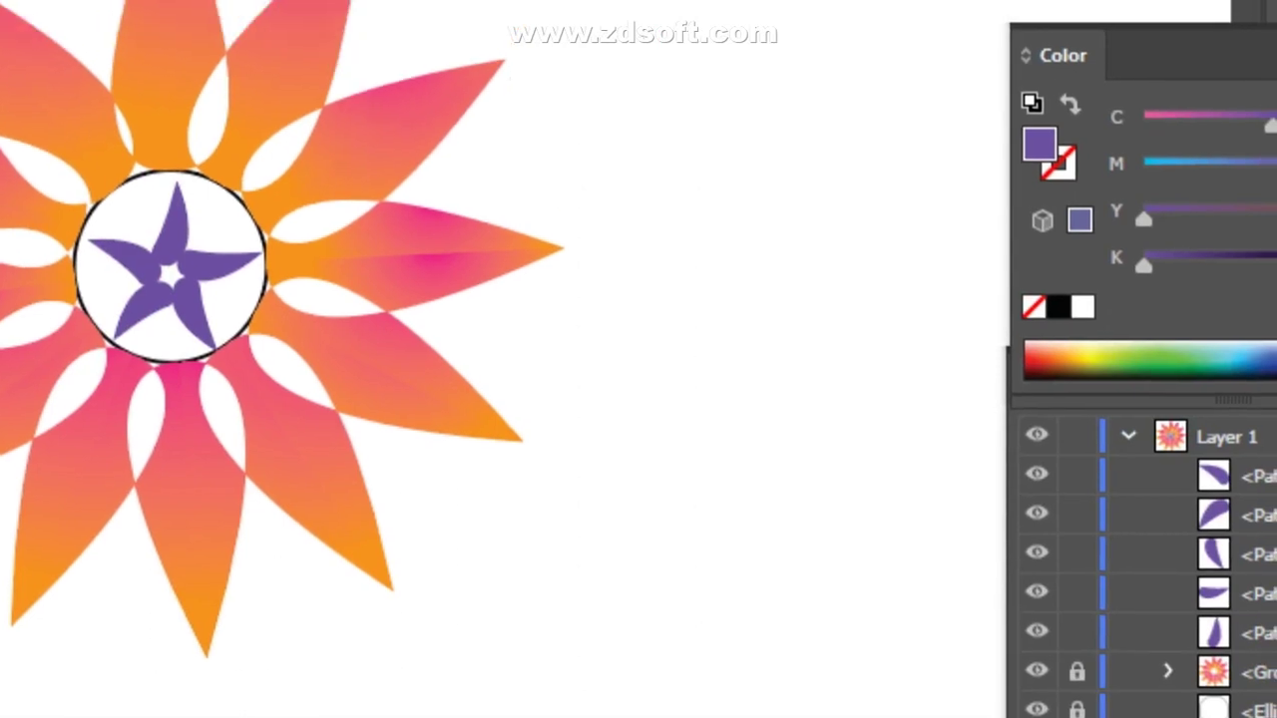
{"action": "scroll", "coordinate": [283, 352], "scroll_direction": "up", "scroll_amount": 1}
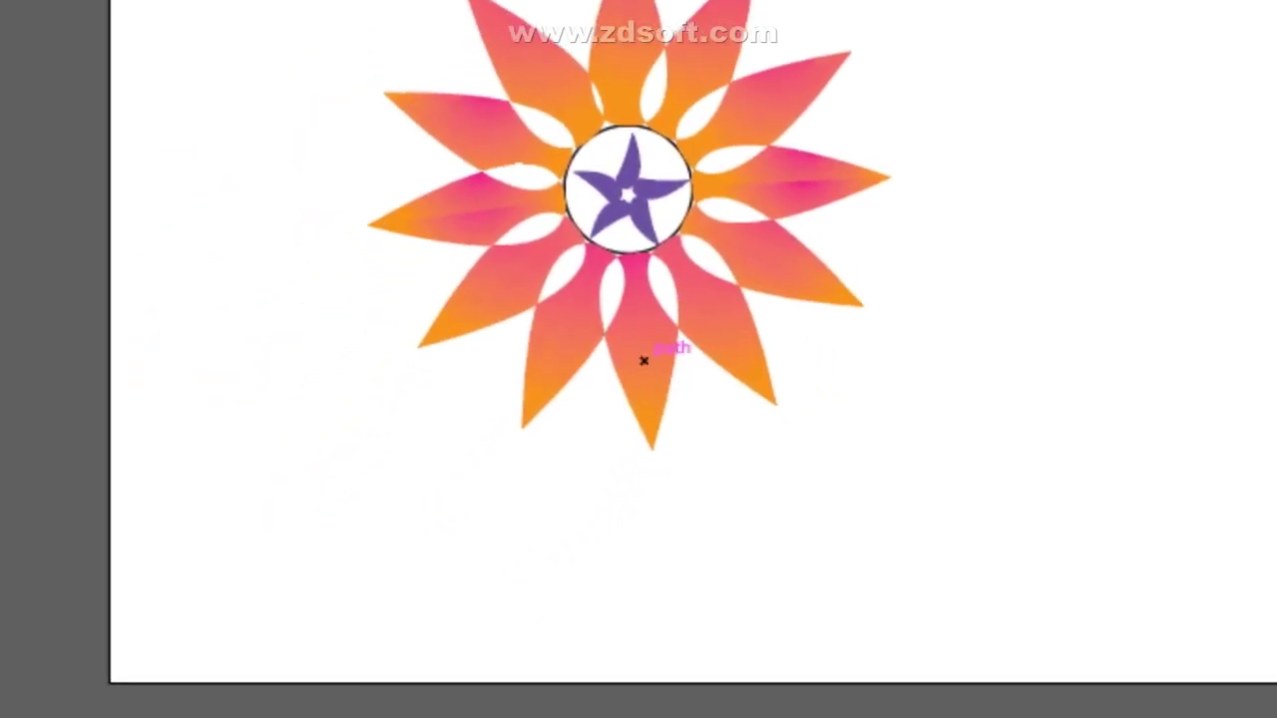
{"action": "left_click_drag", "start_coordinate": [387, 67], "coordinate": [704, 398]}
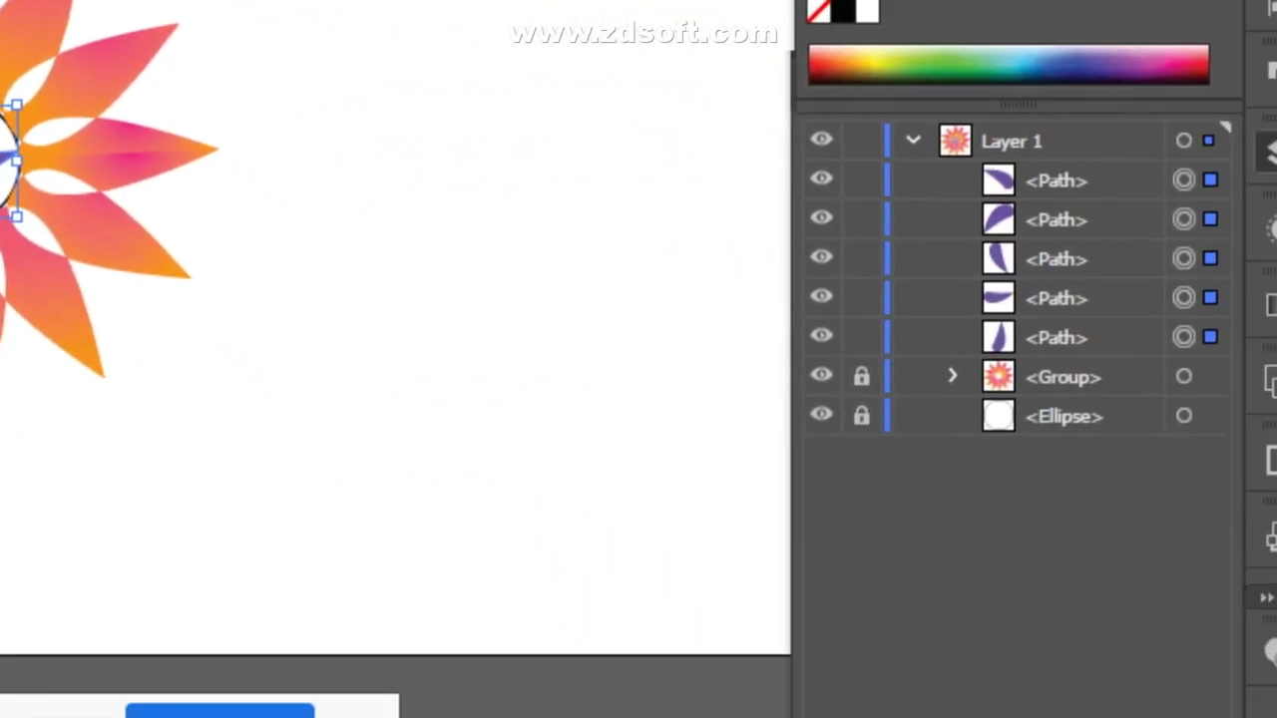
{"action": "left_click", "coordinate": [861, 376]}
{"action": "left_click", "coordinate": [861, 416]}
{"action": "left_click_drag", "start_coordinate": [413, 245], "coordinate": [982, 533]}
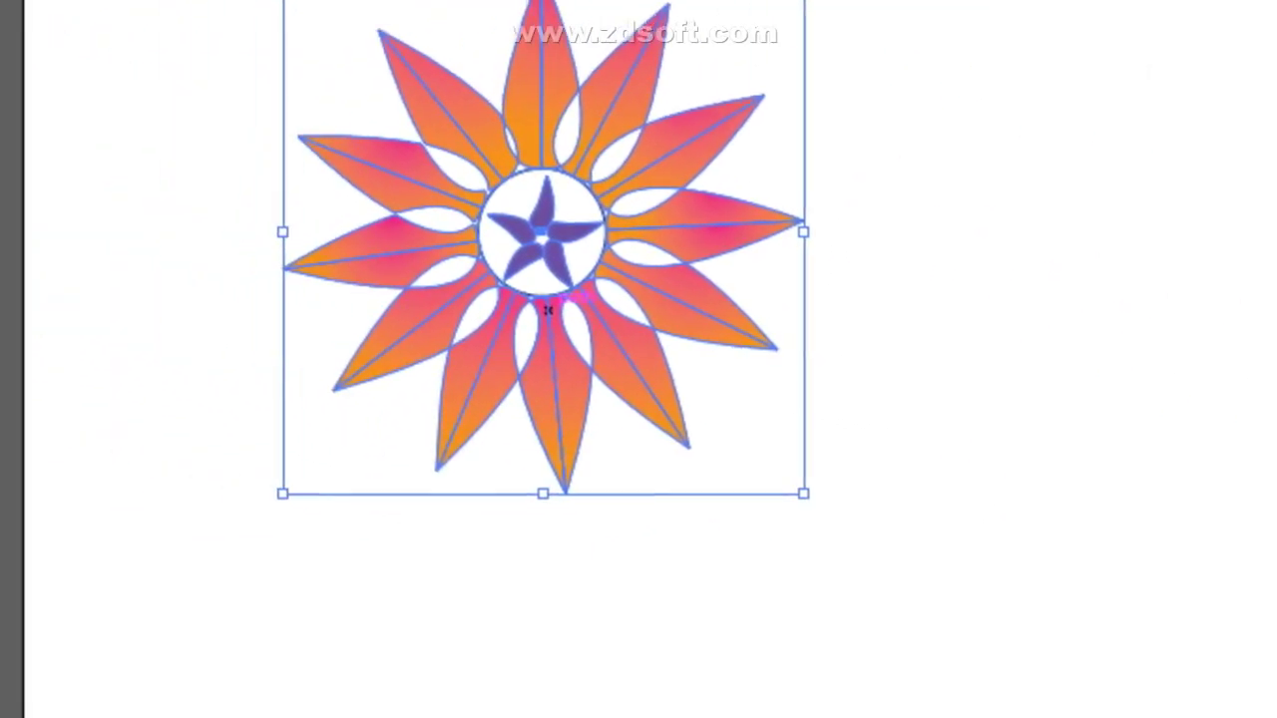
{"action": "left_click_drag", "start_coordinate": [623, 144], "coordinate": [616, 84]}
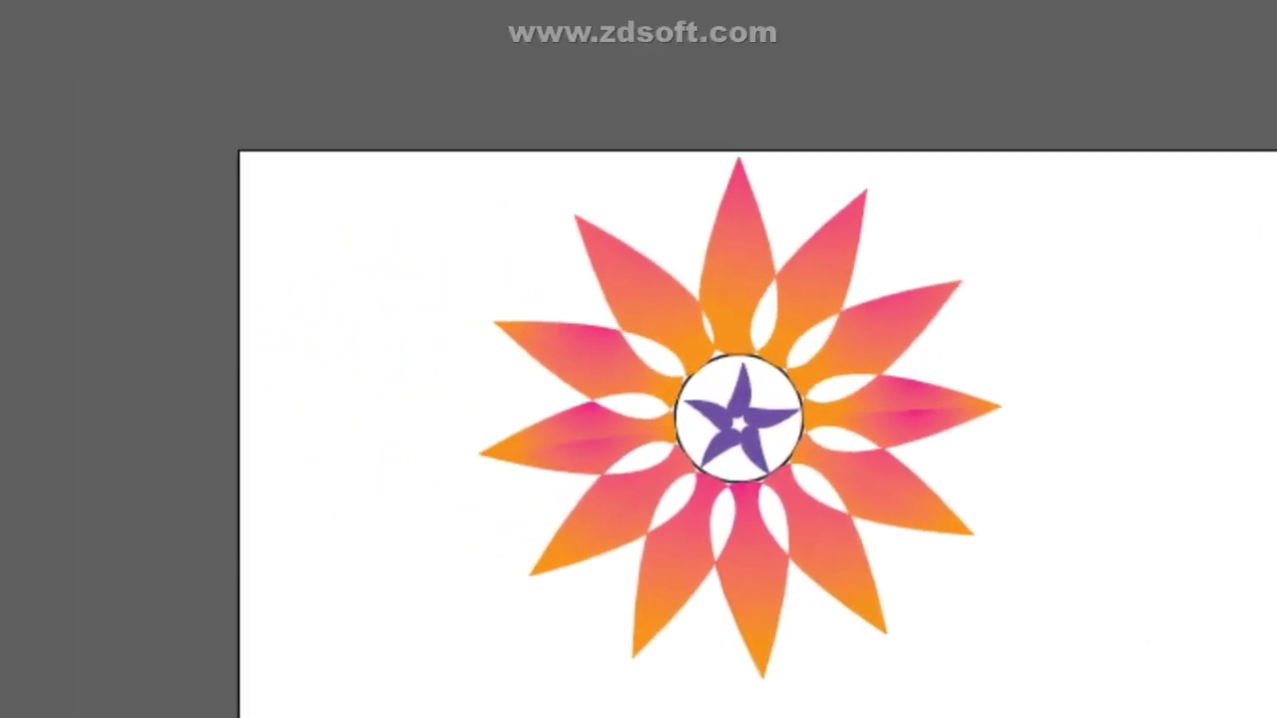
- Place a copy of the whole flower to the right of the original and select the original's petal group
{"action": "left_click_drag", "start_coordinate": [21, 0], "coordinate": [572, 449]}
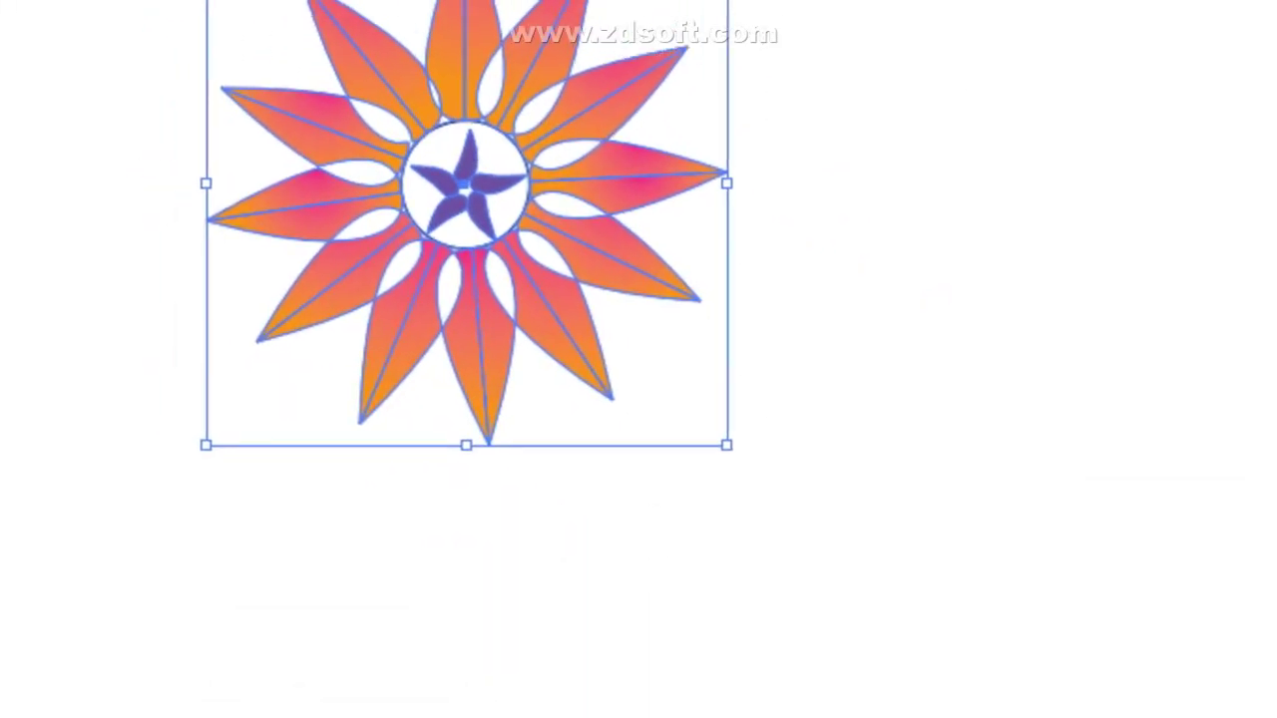
{"action": "left_click_drag", "start_coordinate": [640, 337], "coordinate": [1262, 279]}
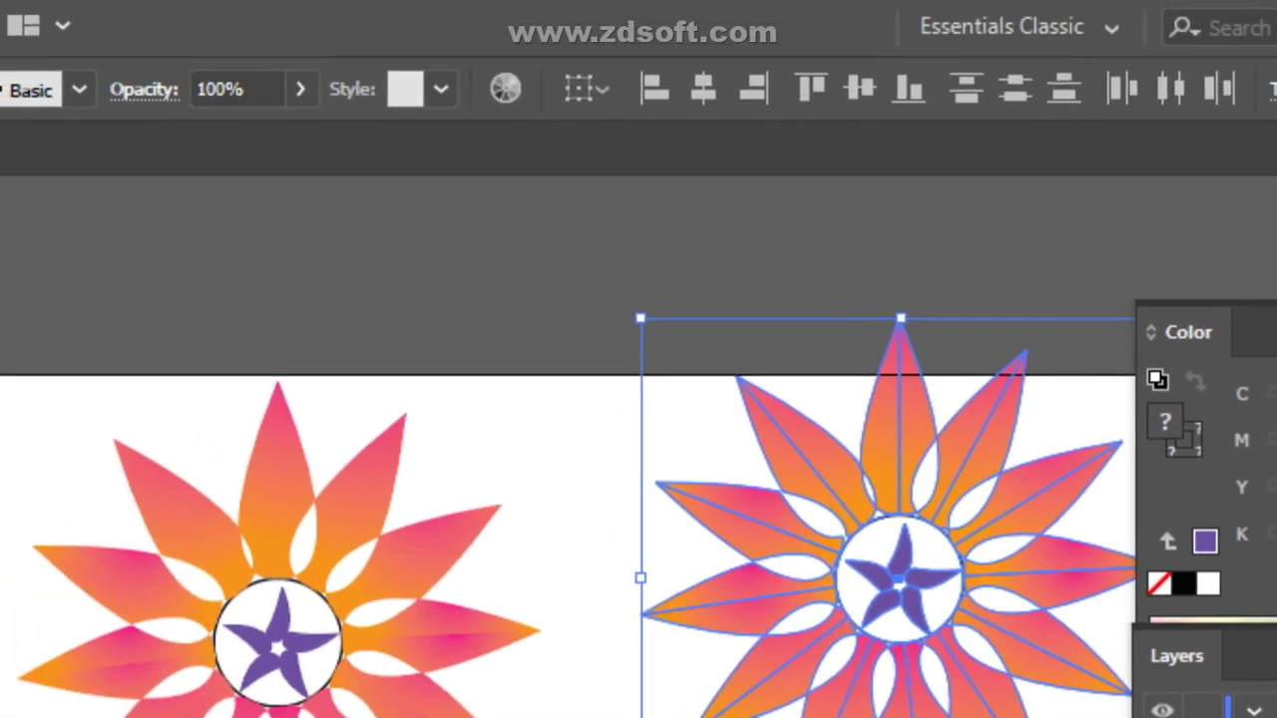
{"action": "left_click_drag", "start_coordinate": [603, 304], "coordinate": [624, 417]}
{"action": "left_click_drag", "start_coordinate": [667, 349], "coordinate": [540, 247]}
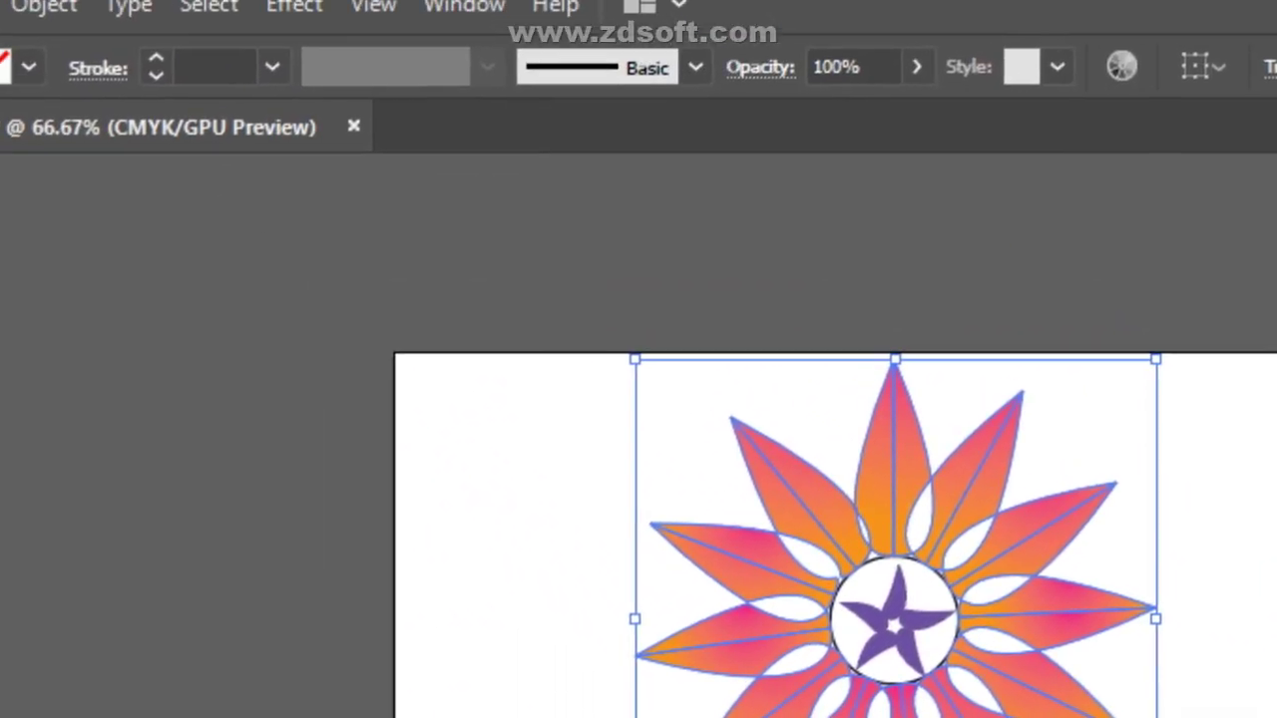
- Select the original flower's petals, centre circle and purple drops, and group them into one object
{"action": "left_click_drag", "start_coordinate": [636, 359], "coordinate": [851, 550]}
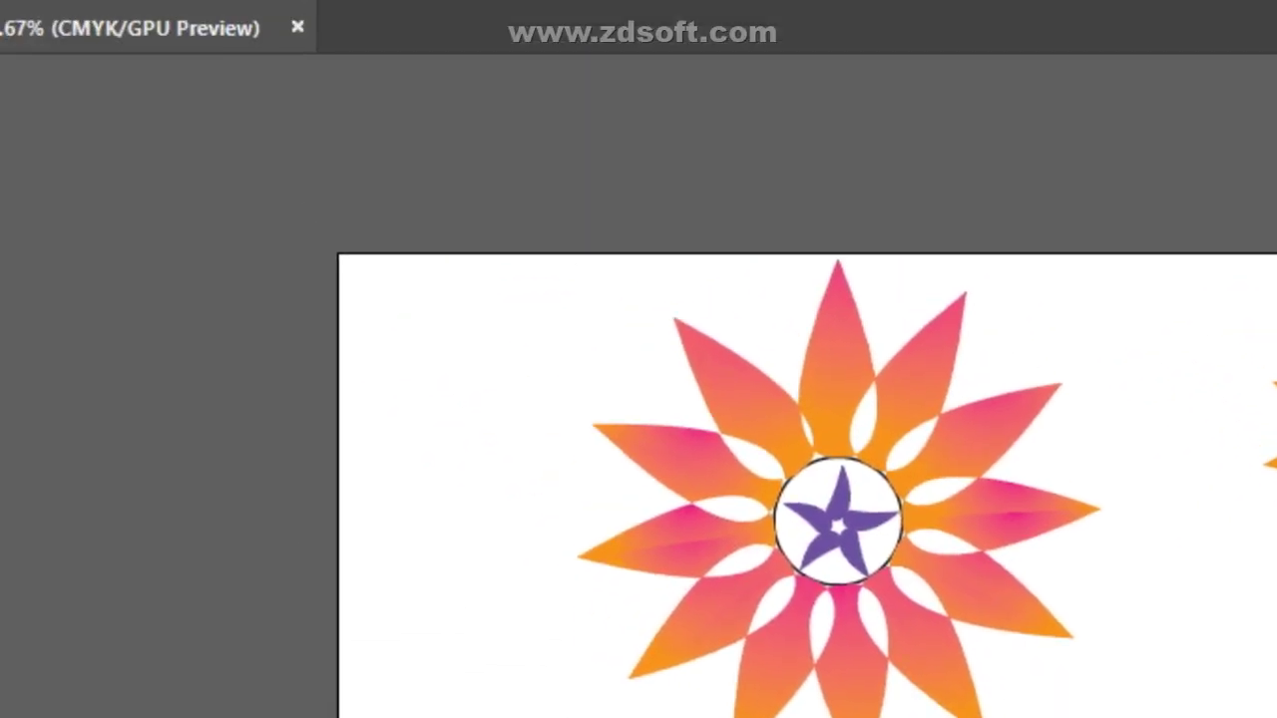
{"action": "left_click_drag", "start_coordinate": [270, 30], "coordinate": [629, 394]}
{"action": "right_click", "coordinate": [478, 102]}
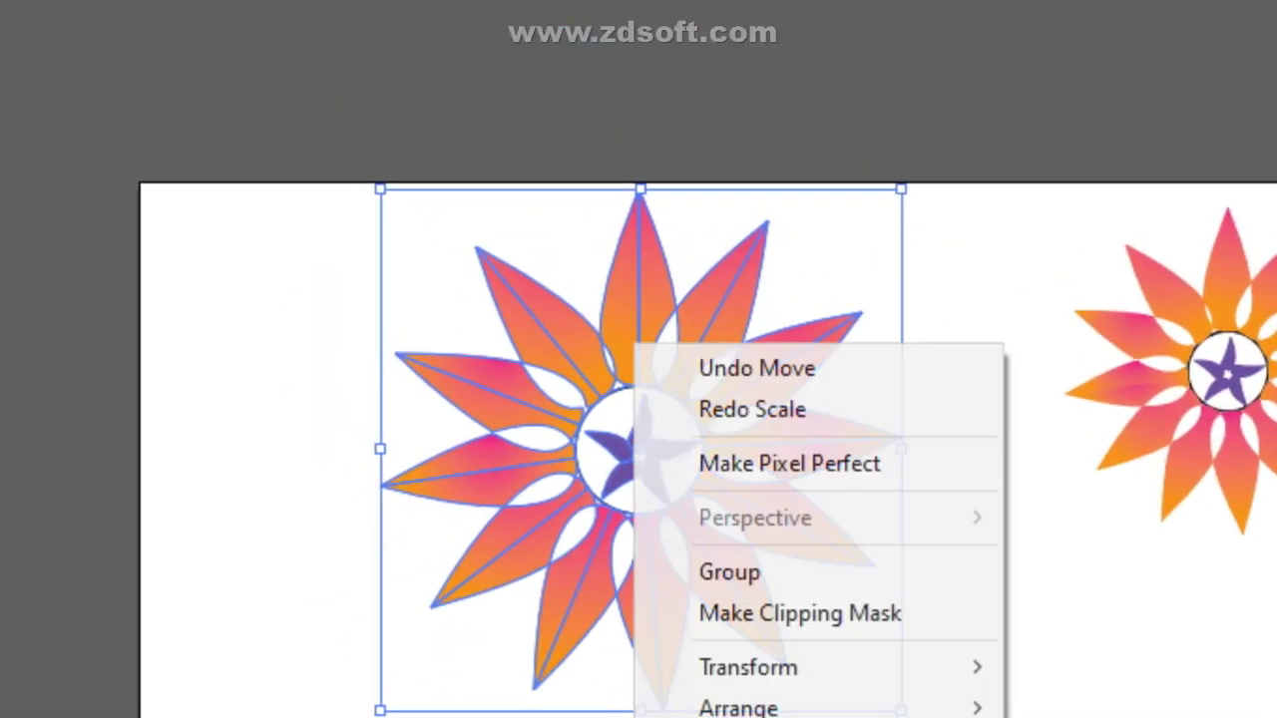
{"action": "left_click", "coordinate": [609, 302]}
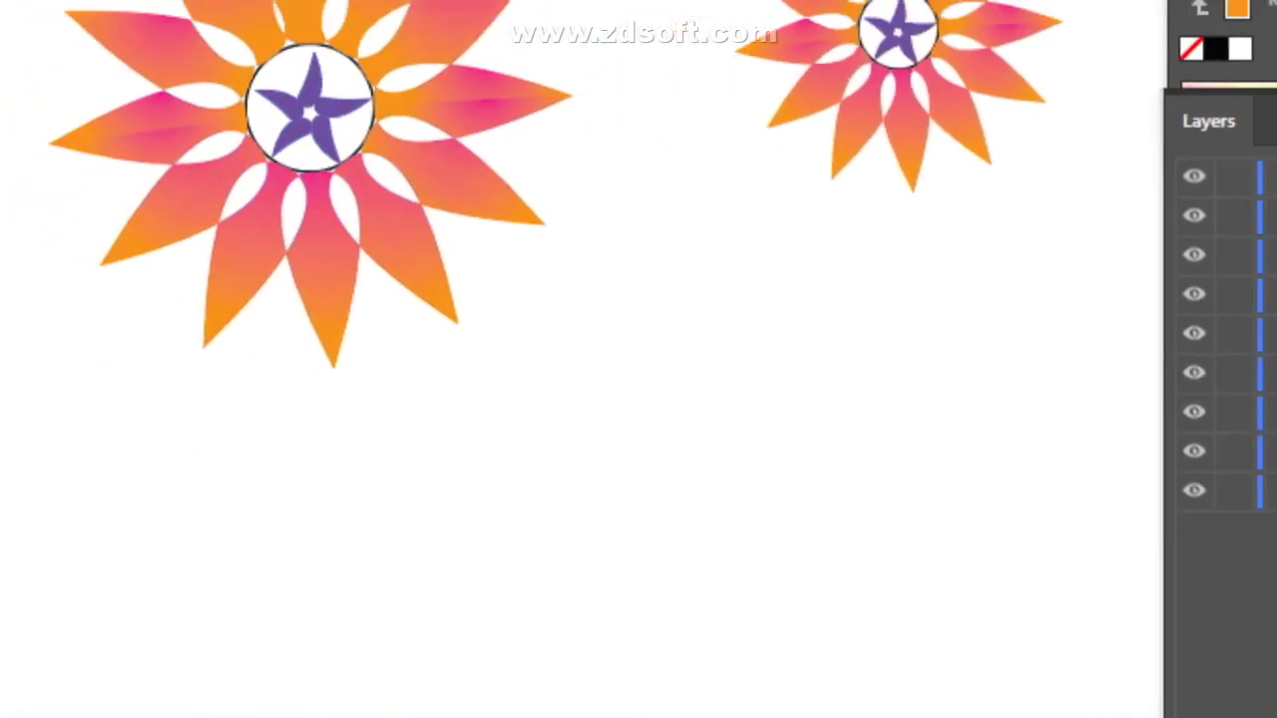
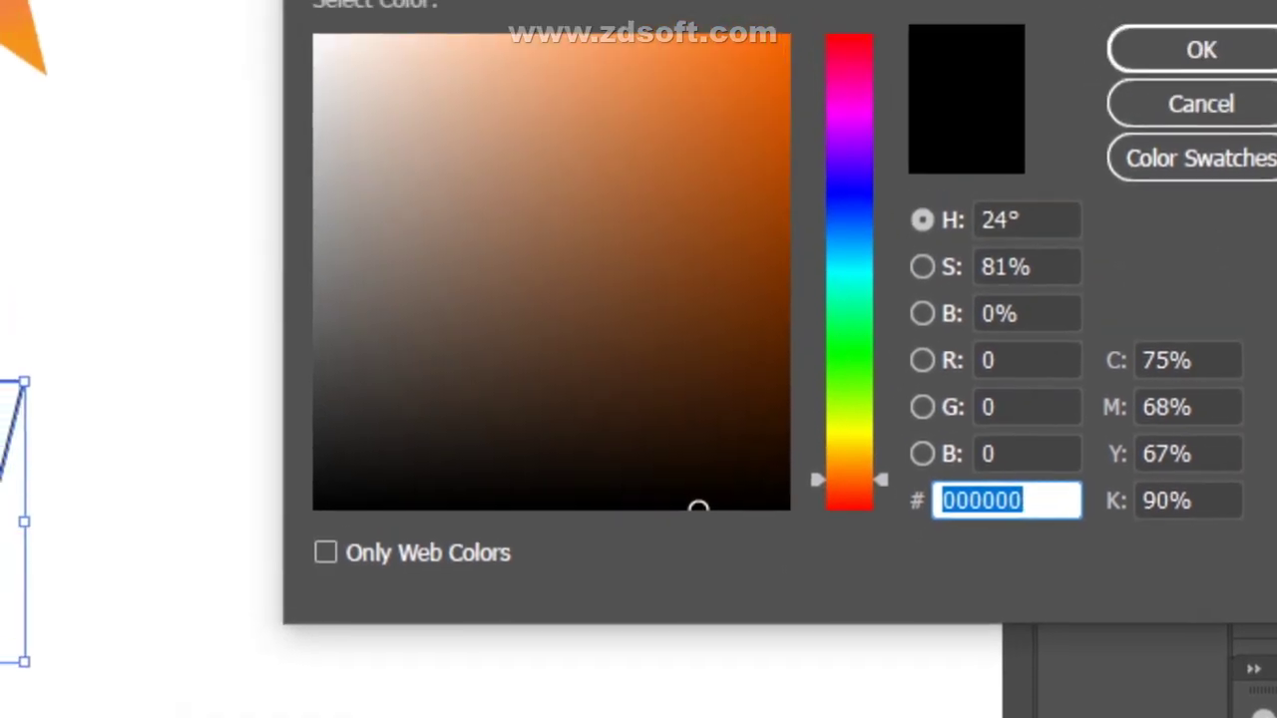
- Fill the flowerpot shape with brown at hue 24°, saturation 71% and brightness 76%
{"action": "left_click", "coordinate": [603, 200]}
{"action": "mouse_move", "coordinate": [643, 419]}
{"action": "left_mouse_down"}
{"action": "mouse_move", "coordinate": [628, 319]}
{"action": "mouse_move", "coordinate": [667, 248]}
{"action": "left_mouse_up"}
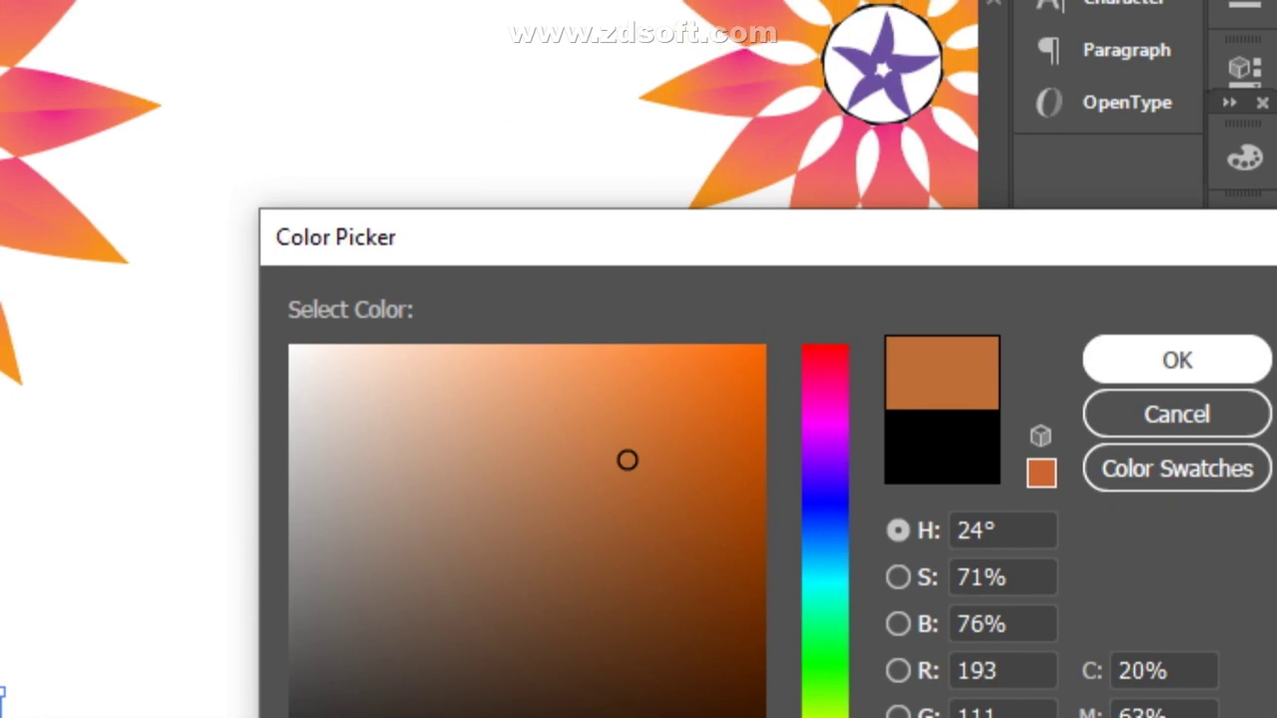
{"action": "left_click", "coordinate": [1177, 359]}
{"action": "left_click", "coordinate": [639, 399]}
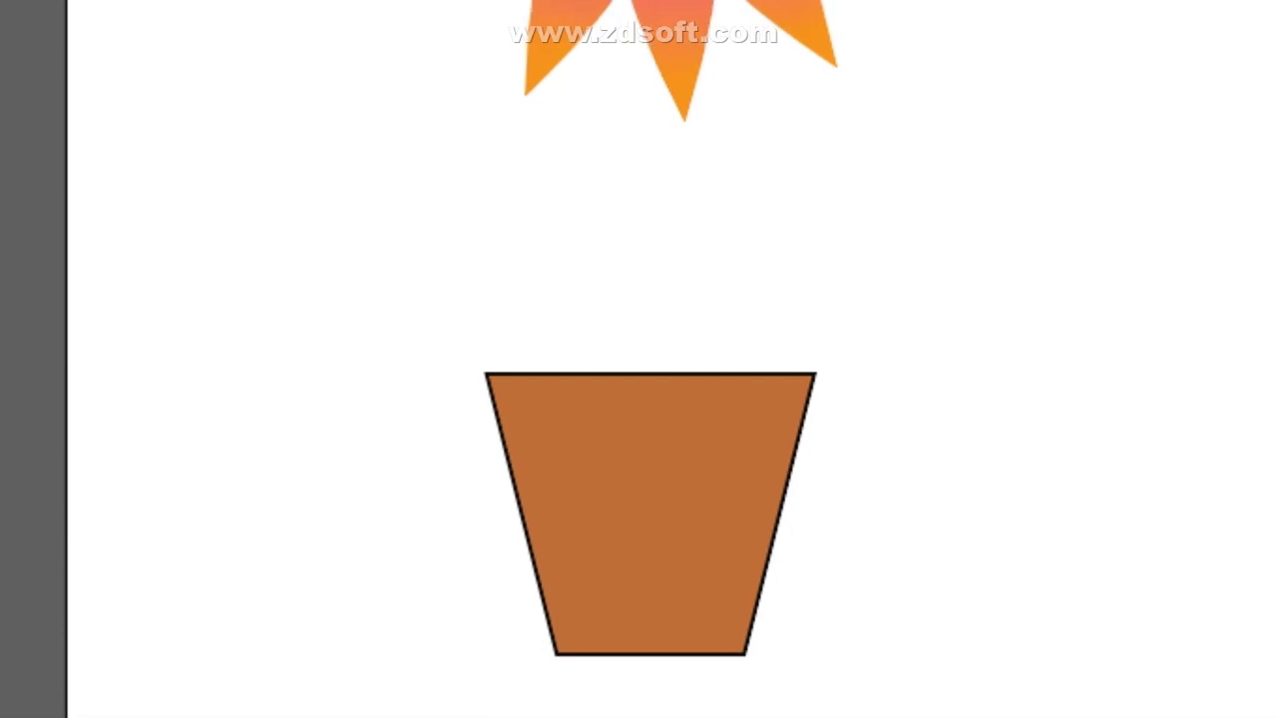
- Draw a vertical line through the pot near its middle and make the part to its right a separate unfilled shape
{"action": "left_click_drag", "start_coordinate": [630, 379], "coordinate": [630, 705]}
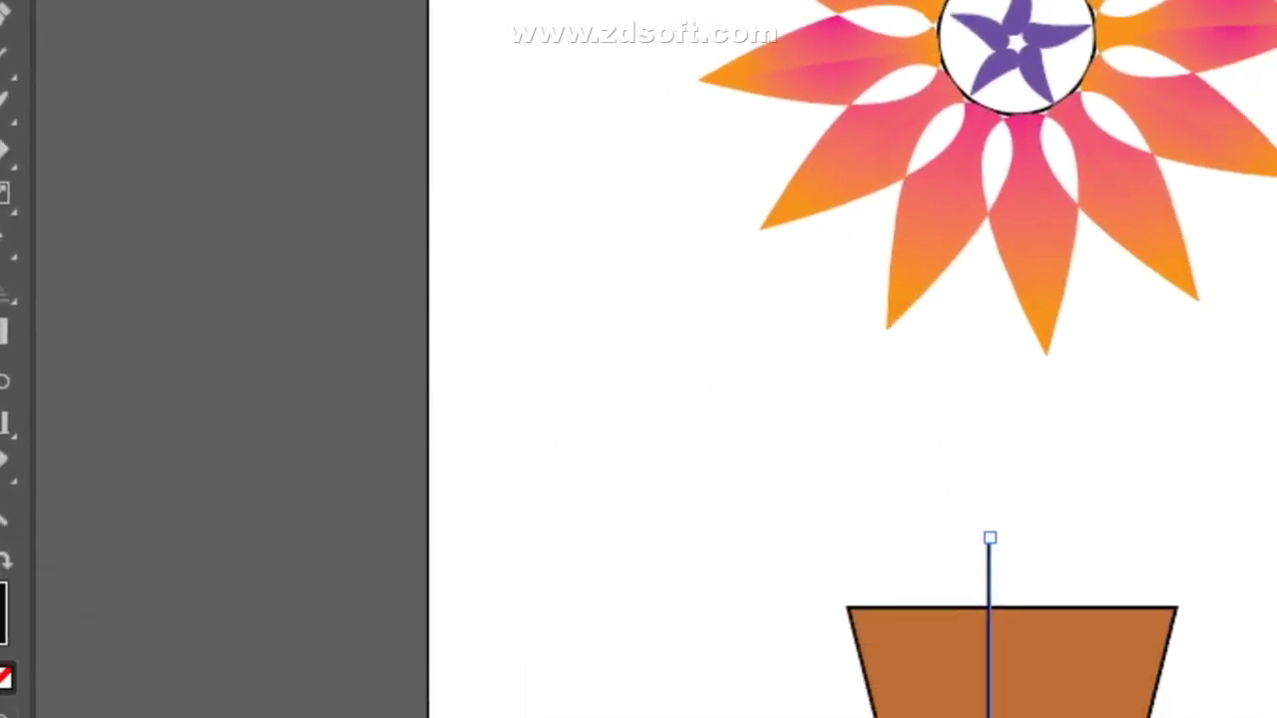
{"action": "left_click_drag", "start_coordinate": [723, 550], "coordinate": [1276, 717]}
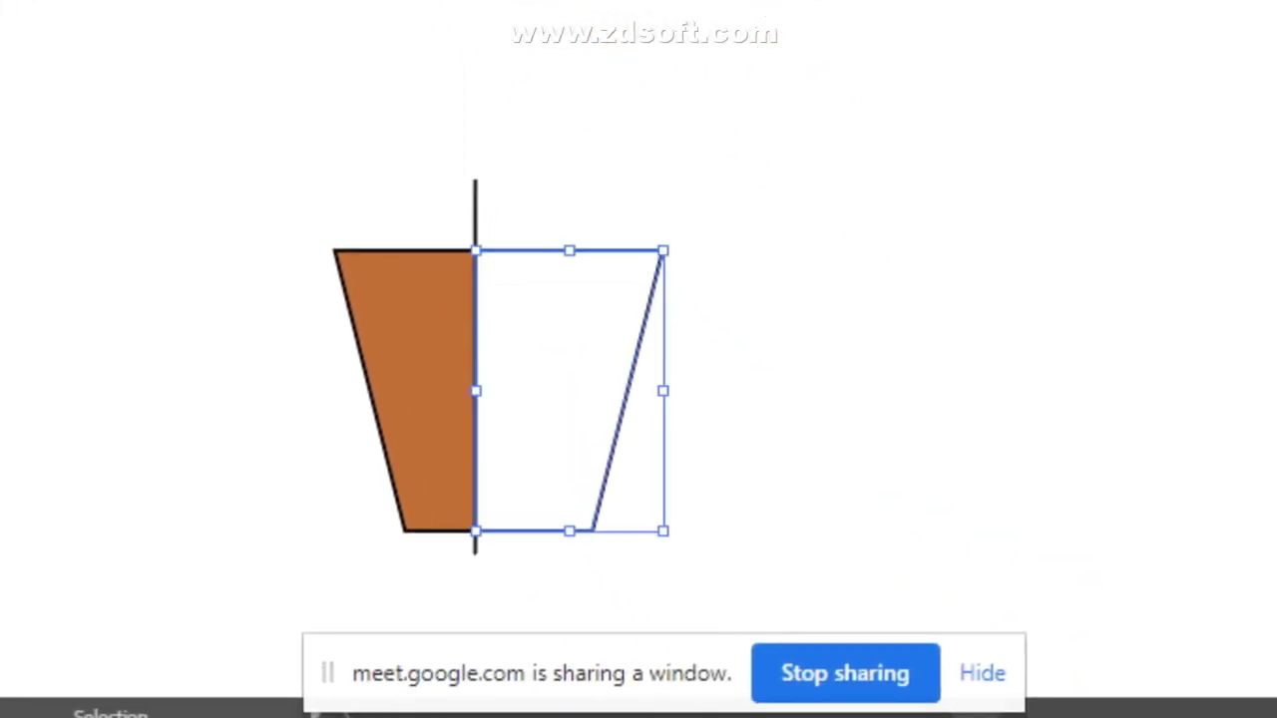
{"action": "left_click_drag", "start_coordinate": [629, 390], "coordinate": [722, 368]}
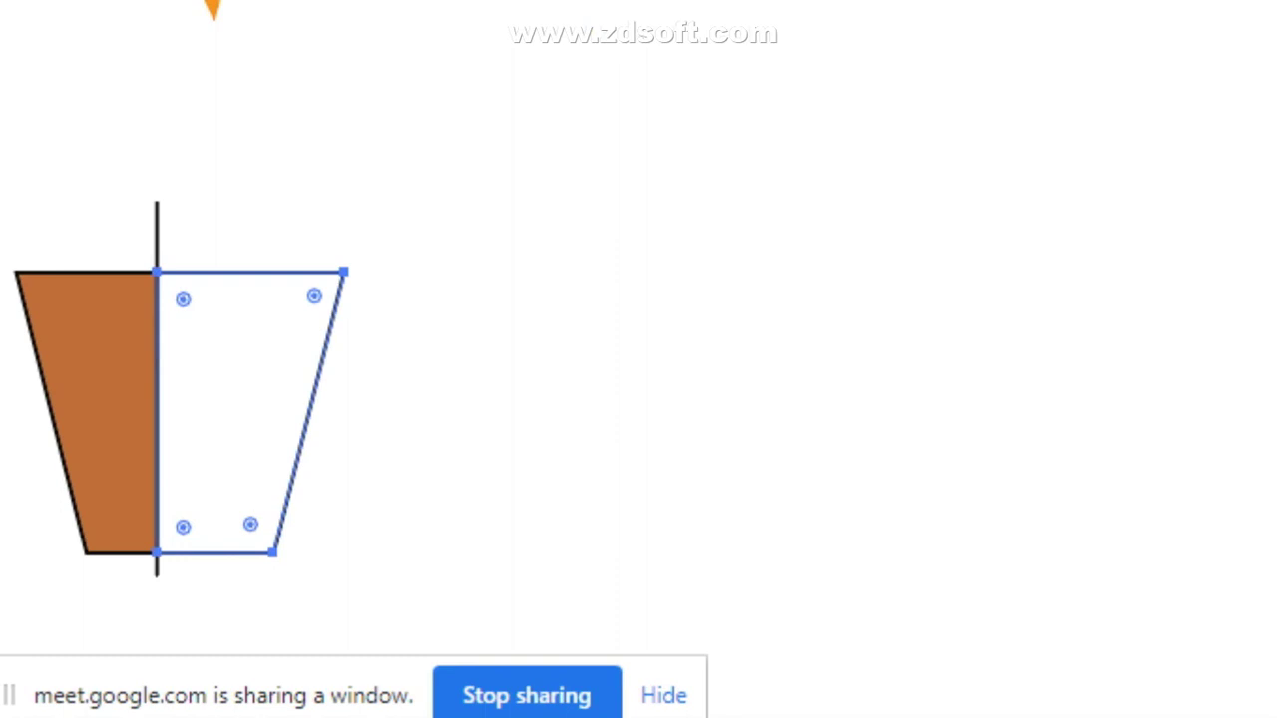
{"action": "key", "text": "v"}
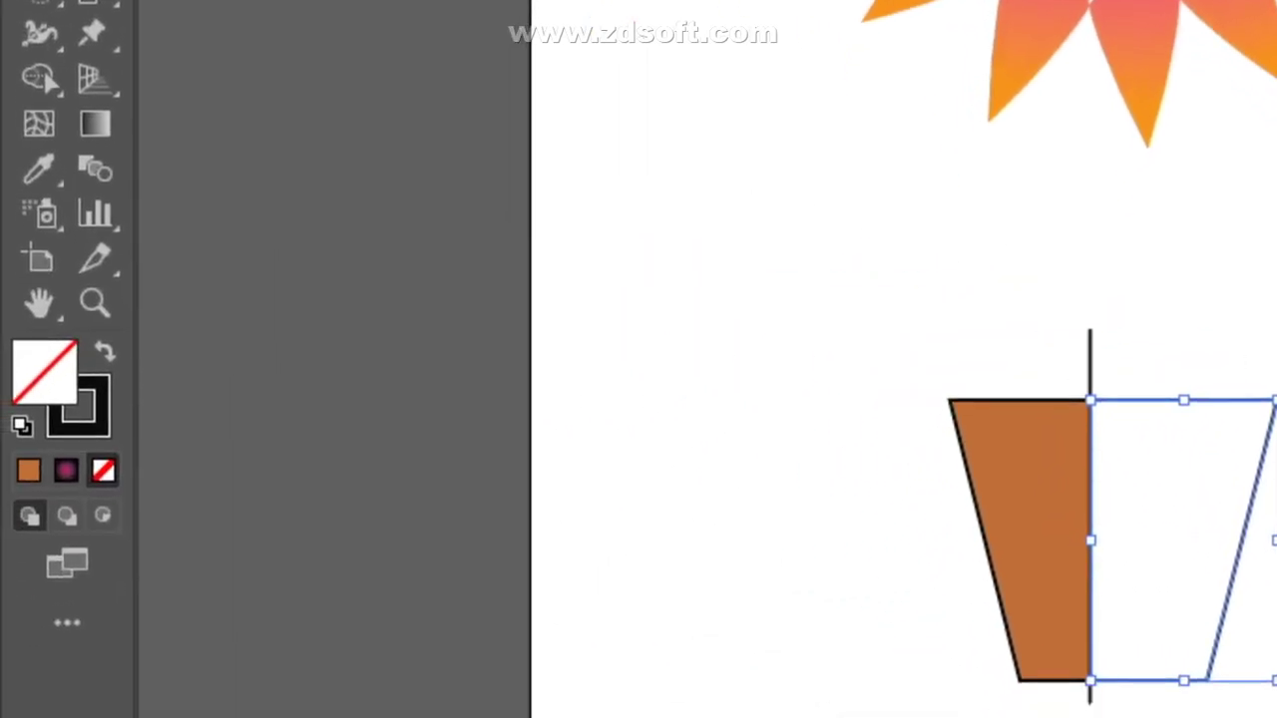
- Fill the pot's right part with orange at hue 29°, saturation 95% and brightness 94%
{"action": "double_click", "coordinate": [44, 367]}
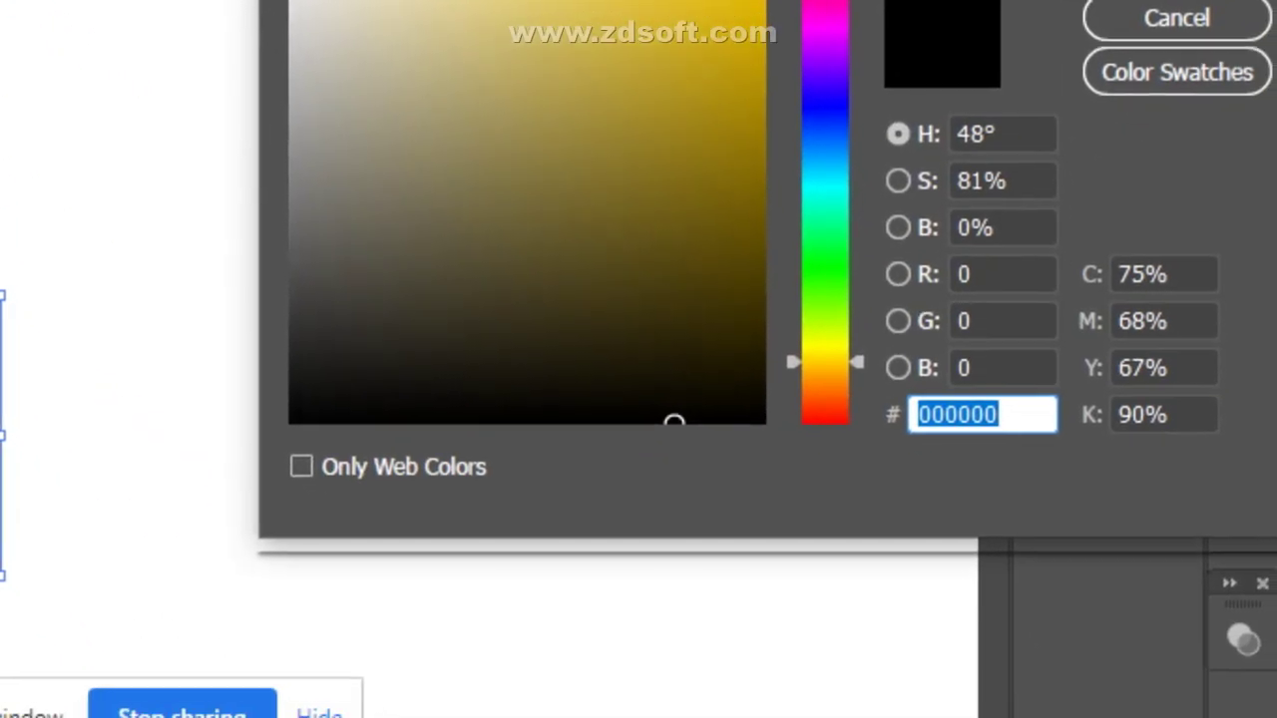
{"action": "left_click_drag", "start_coordinate": [825, 362], "coordinate": [825, 371]}
{"action": "left_click", "coordinate": [741, 143]}
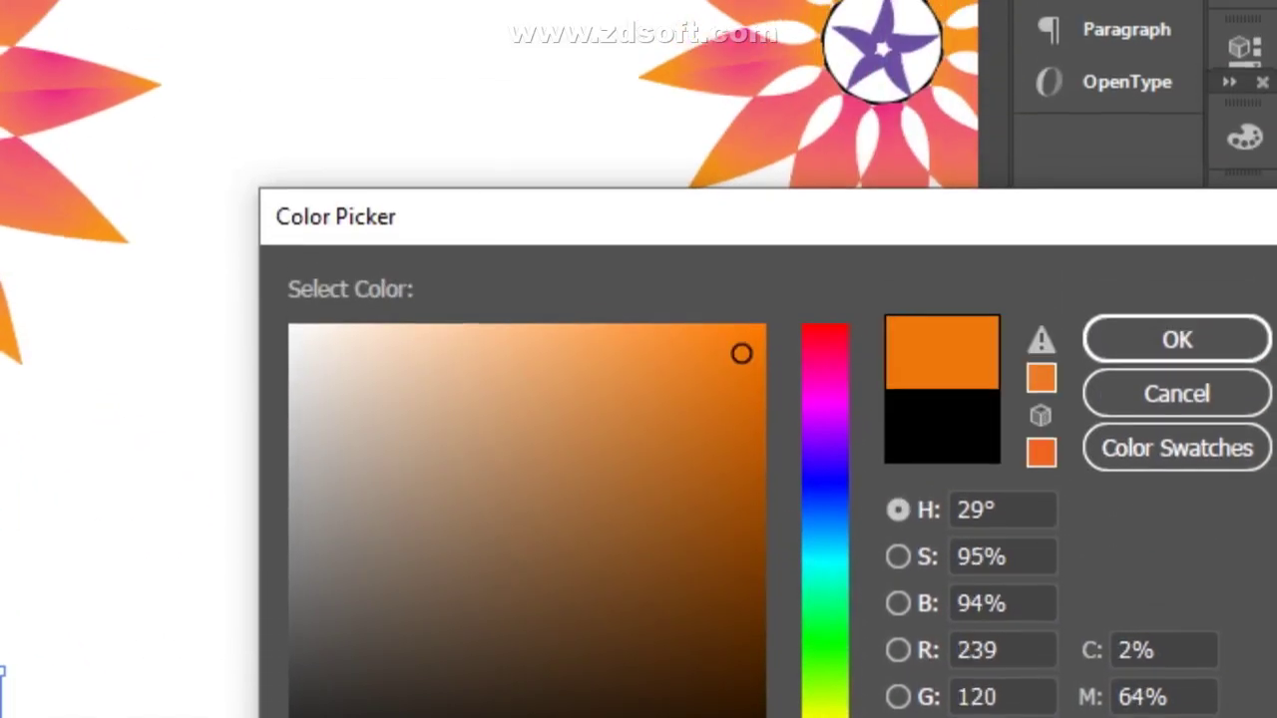
{"action": "left_click", "coordinate": [1177, 126]}
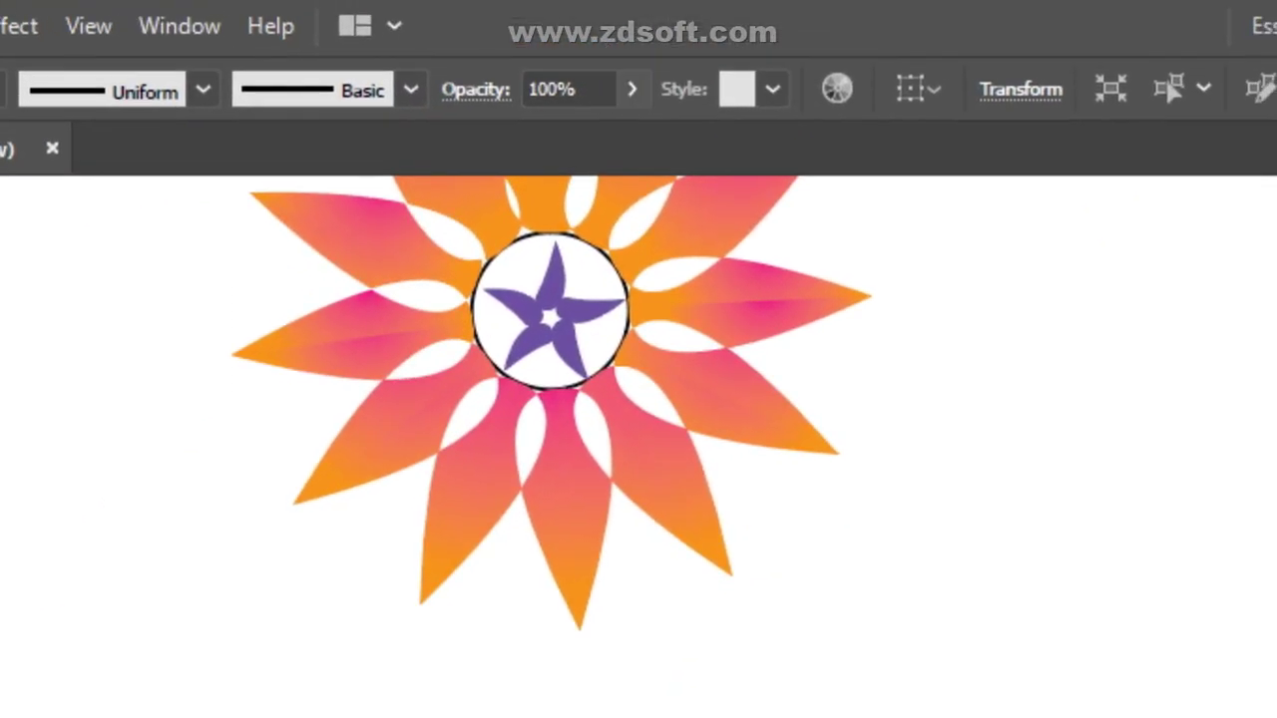
- Reduce the opacity of the pot's right part until its orange is moderately lighter
{"action": "left_click", "coordinate": [631, 89]}
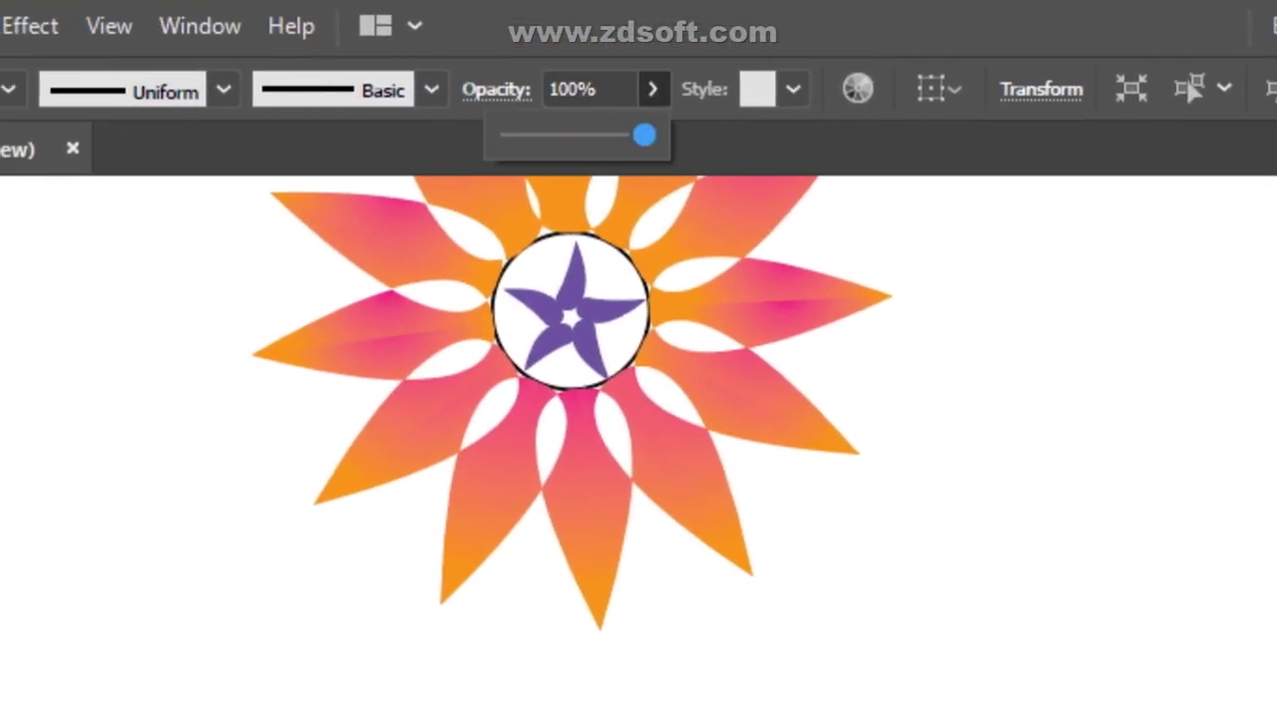
{"action": "mouse_move", "coordinate": [644, 135]}
{"action": "left_mouse_down"}
{"action": "mouse_move", "coordinate": [582, 135]}
{"action": "mouse_move", "coordinate": [651, 135]}
{"action": "left_mouse_up"}
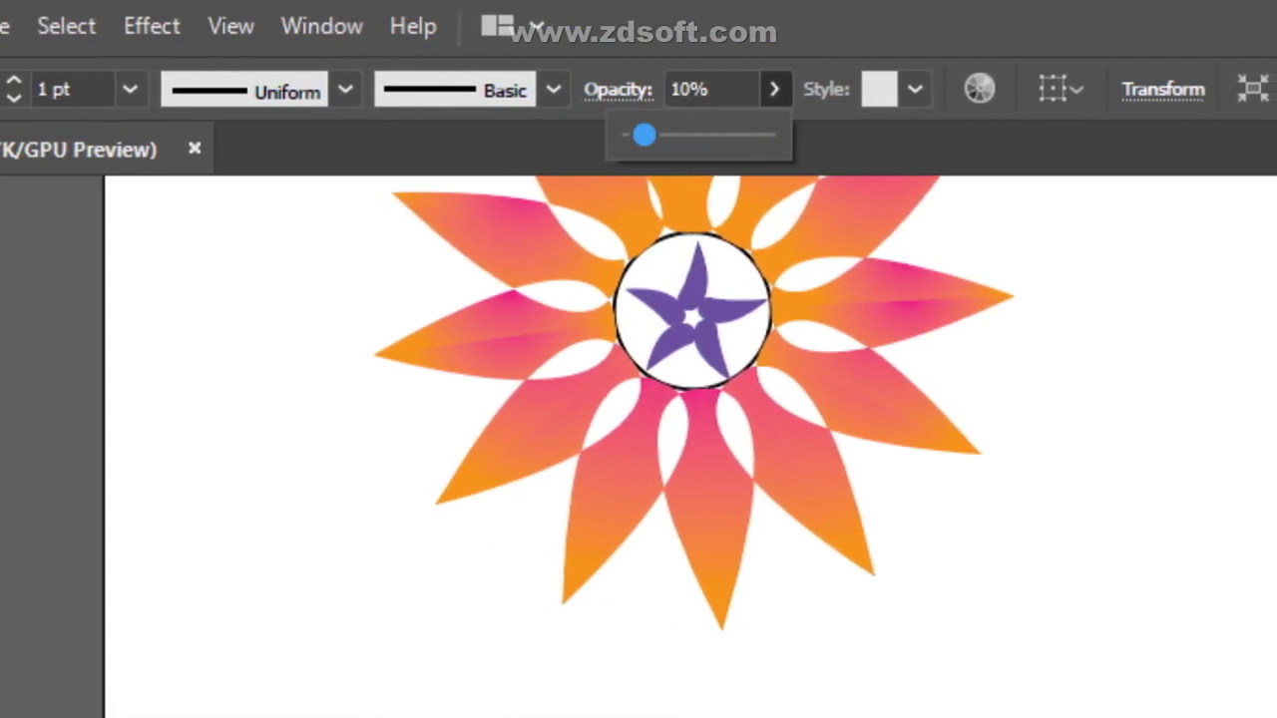
{"action": "left_click_drag", "start_coordinate": [643, 135], "coordinate": [673, 134]}
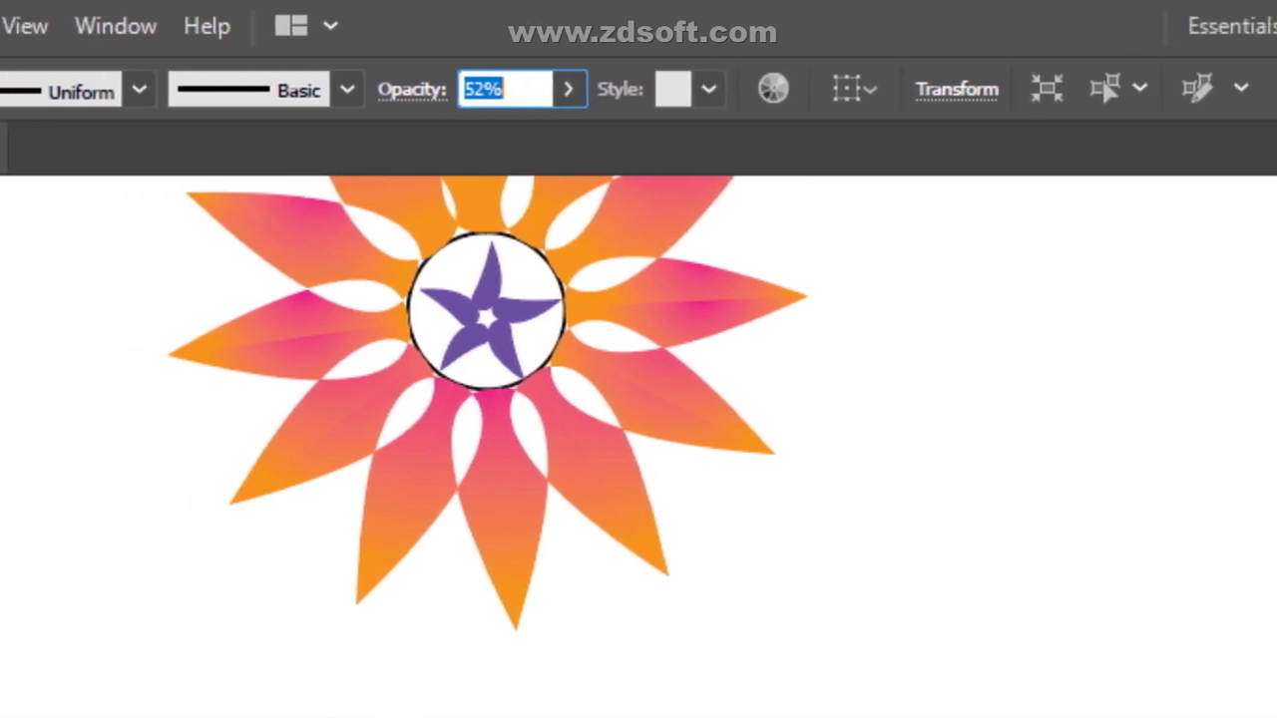
{"action": "left_click", "coordinate": [630, 89]}
{"action": "left_click_drag", "start_coordinate": [557, 135], "coordinate": [643, 135]}
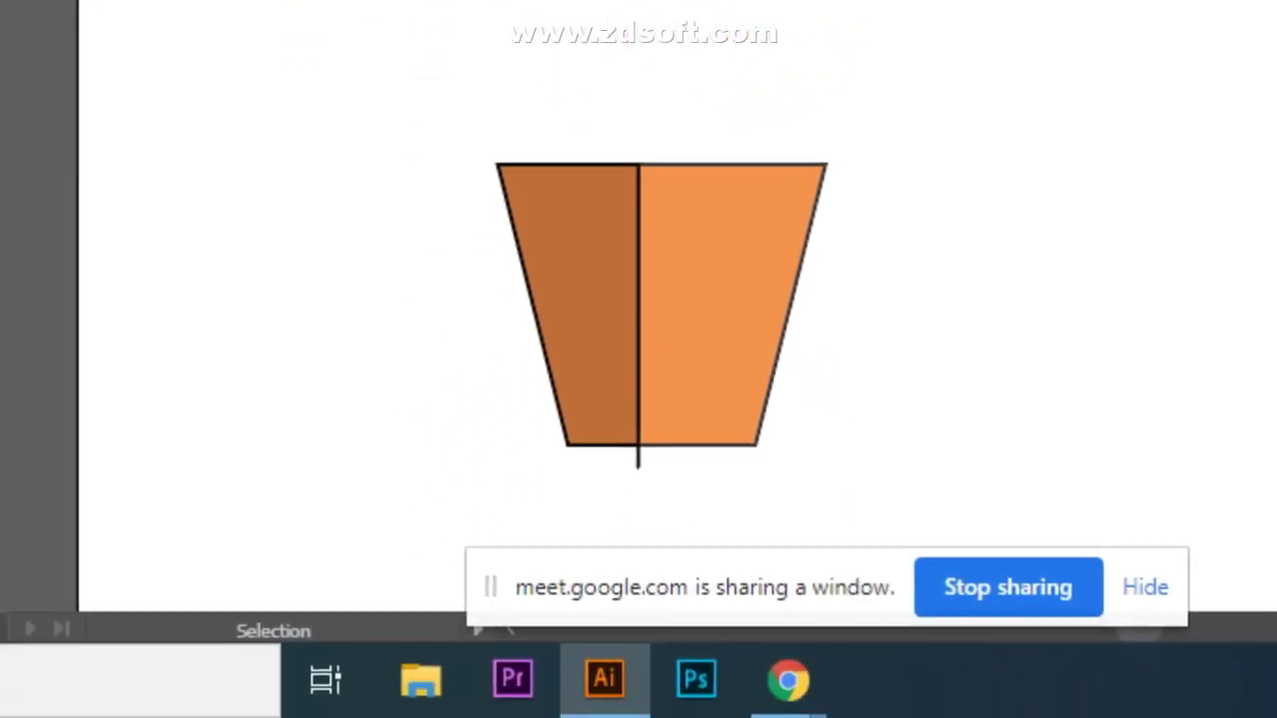
- Delete the vertical dividing line and remove the stroke from both parts of the pot
{"action": "key", "text": "Delete"}
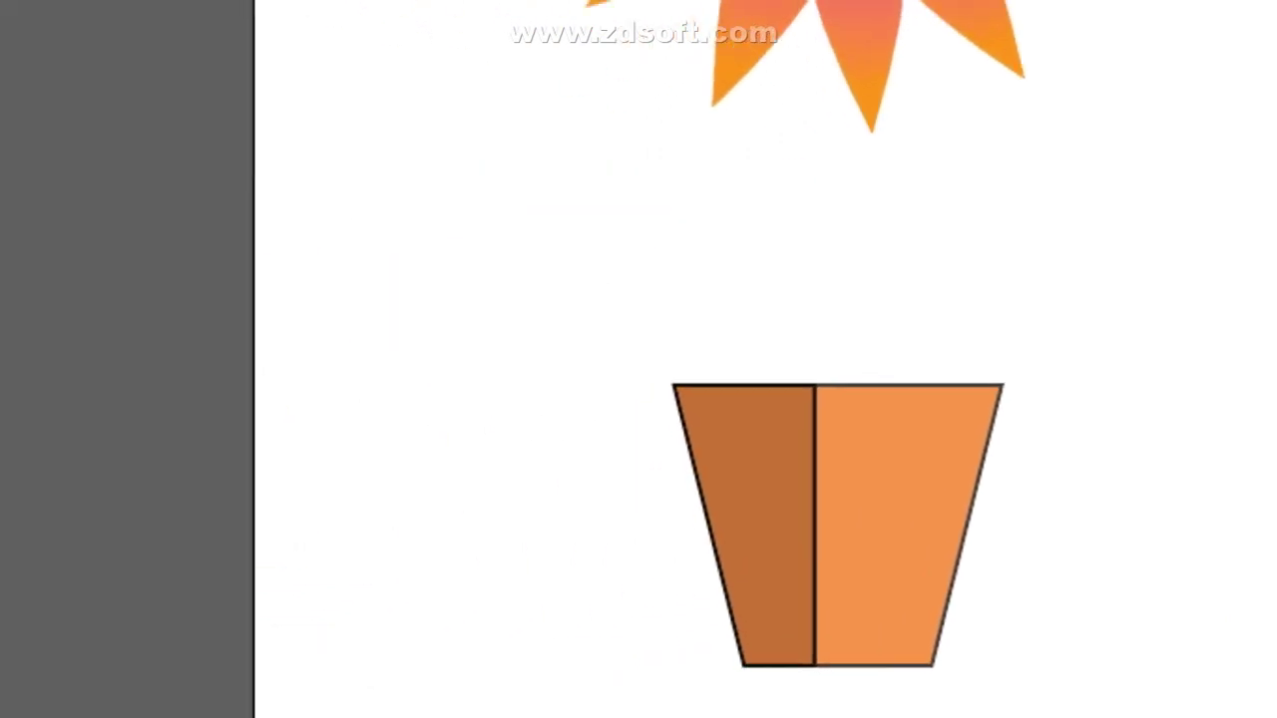
{"action": "left_click_drag", "start_coordinate": [414, 111], "coordinate": [1120, 475]}
{"action": "left_click_drag", "start_coordinate": [885, 518], "coordinate": [885, 519]}
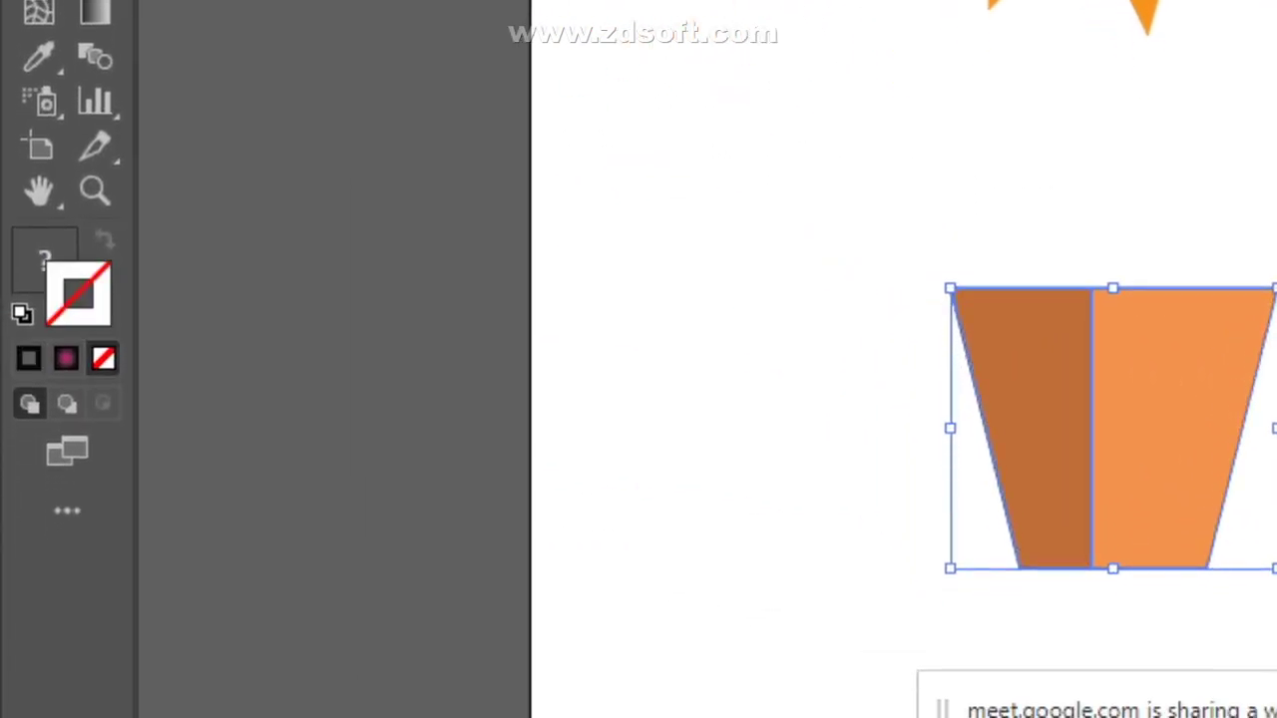
{"action": "key", "text": "ctrl+shift+a"}
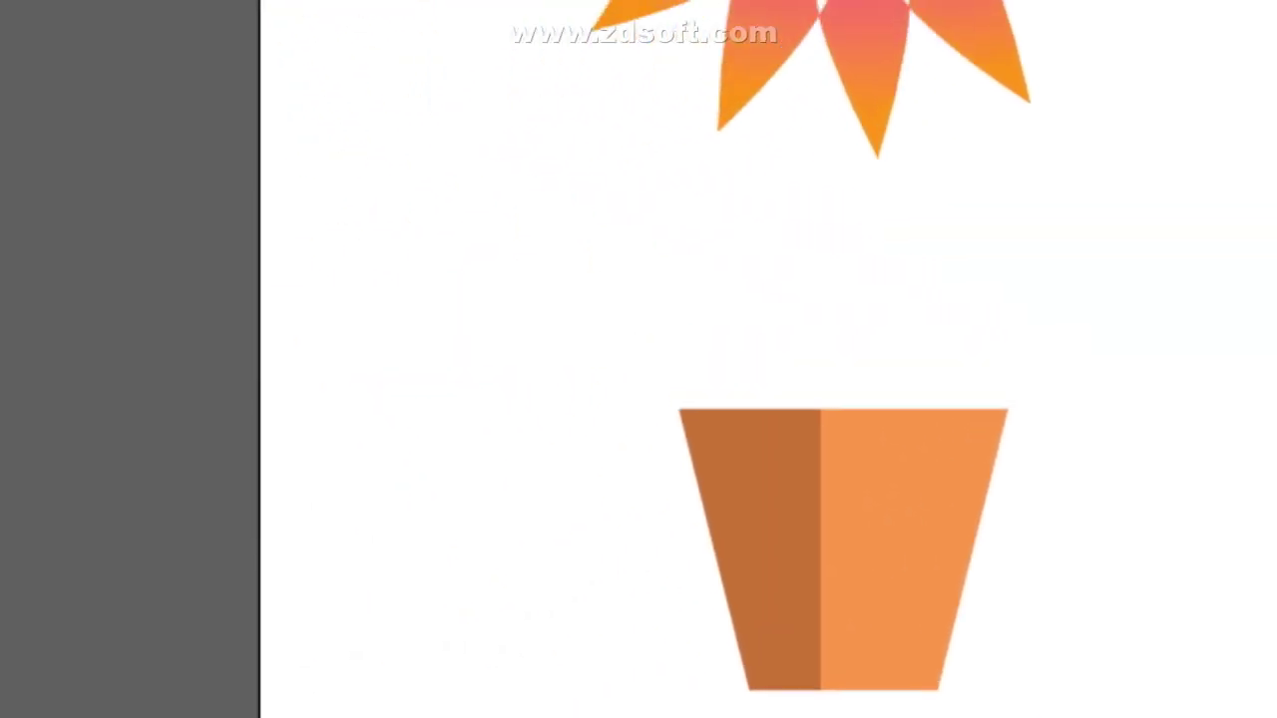
- Group the dark and light parts of the pot into one object
{"action": "left_click", "coordinate": [441, 418]}
{"action": "right_click", "coordinate": [272, 283]}
{"action": "left_click", "coordinate": [592, 299]}
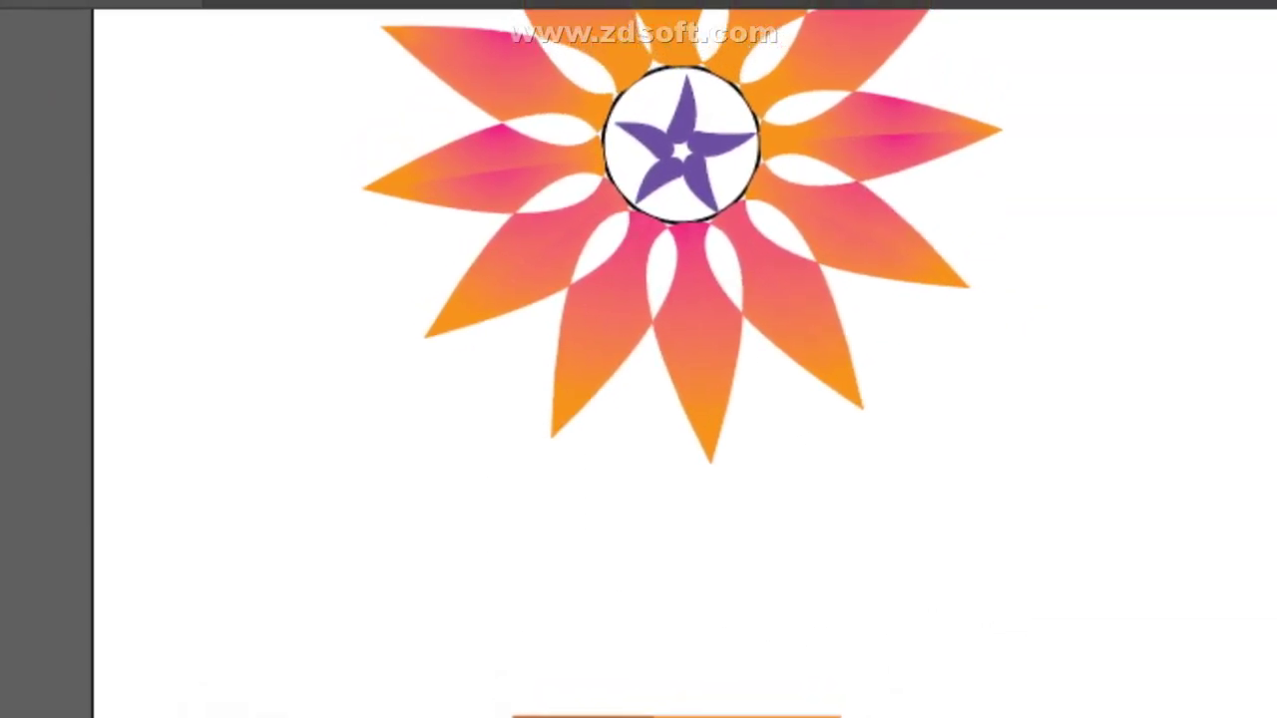
- Draw a rectangular stem about 6.4 mm wide and 47.6 mm tall from the pot's upper edge up to the flower
{"action": "left_click_drag", "start_coordinate": [631, 362], "coordinate": [679, 525]}
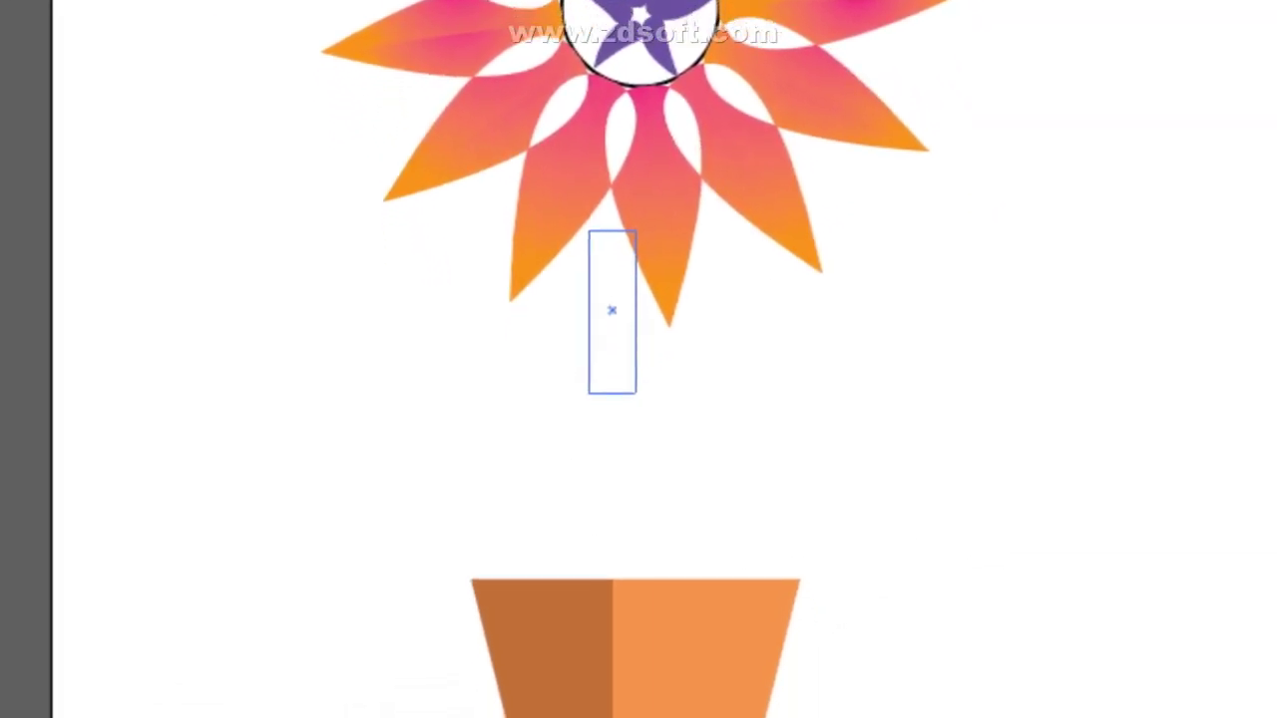
{"action": "left_click_drag", "start_coordinate": [632, 372], "coordinate": [647, 369]}
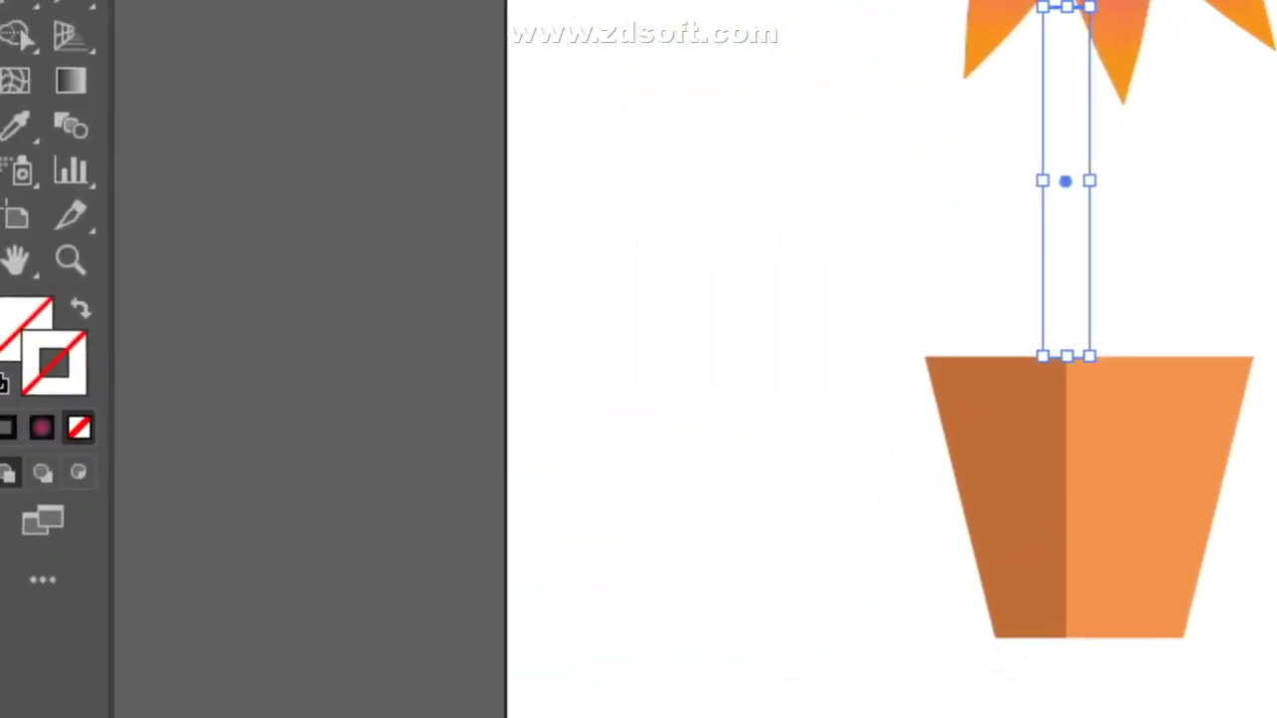
- Give the stem a near-black stroke at hue 48°, saturation 19%, brightness 7% and narrow it so its right edge meets the pot's seam
{"action": "double_click", "coordinate": [22, 325]}
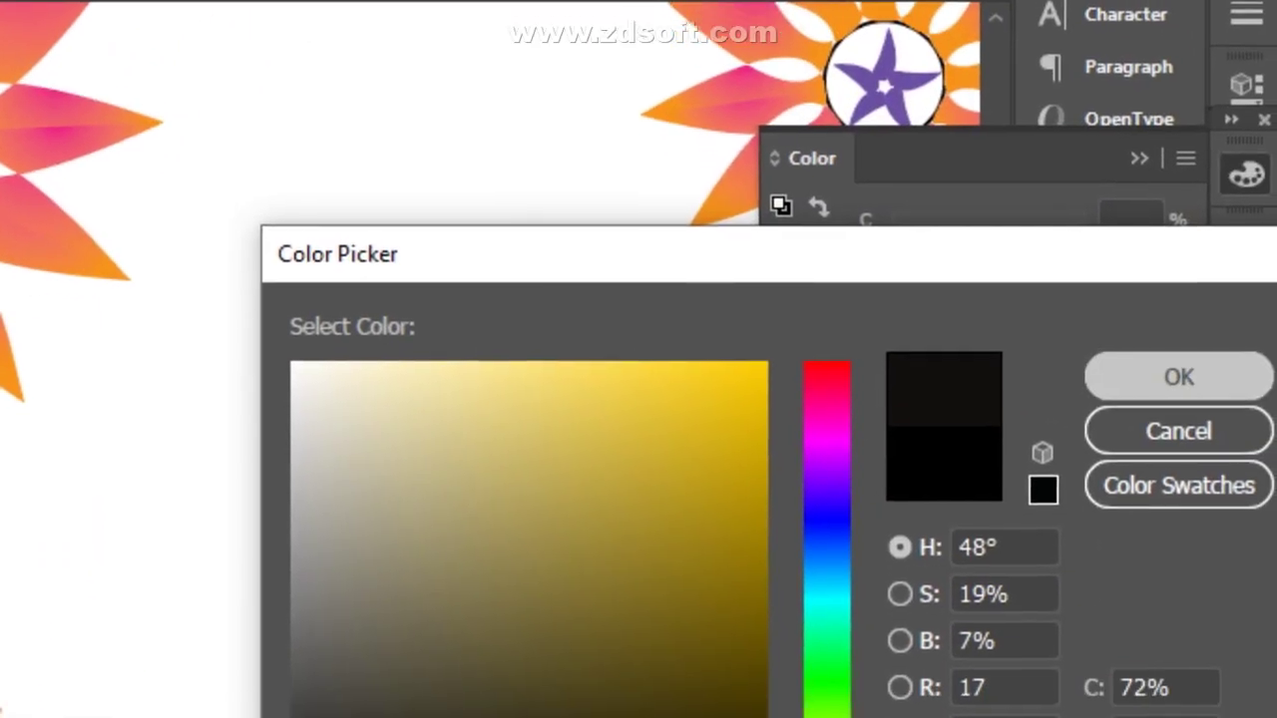
{"action": "left_click", "coordinate": [1203, 381]}
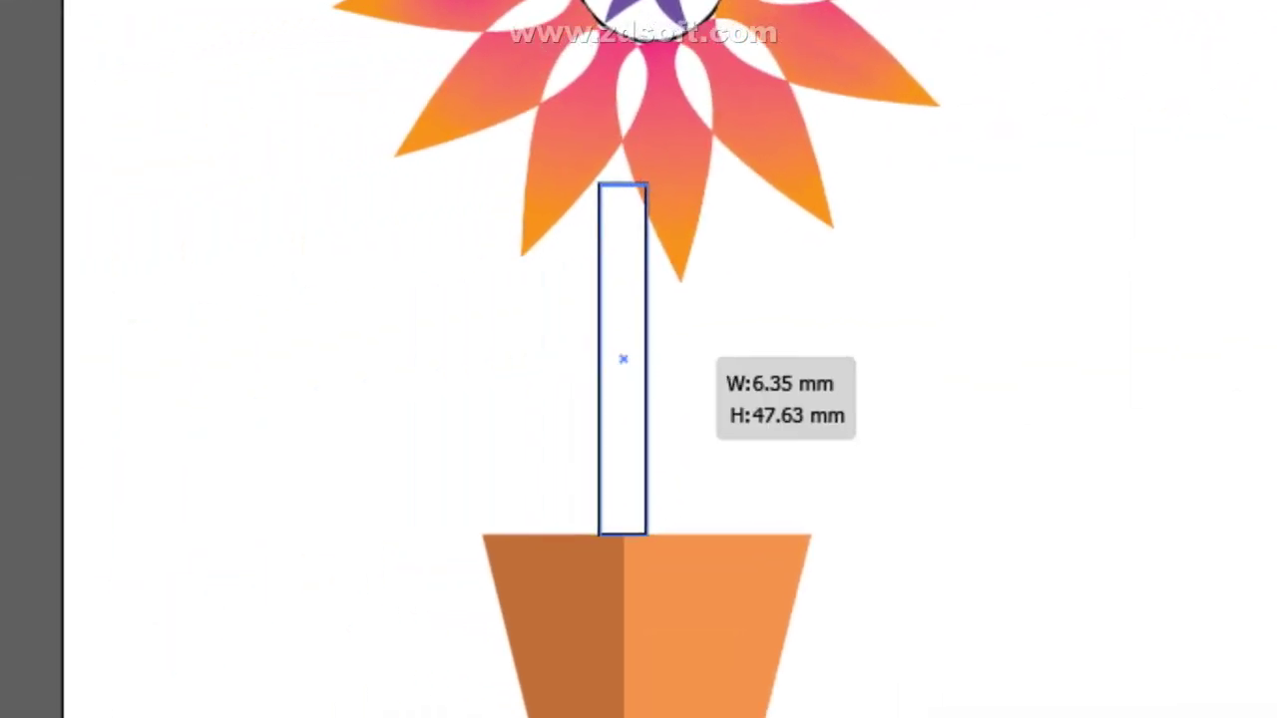
{"action": "left_click_drag", "start_coordinate": [633, 355], "coordinate": [633, 355]}
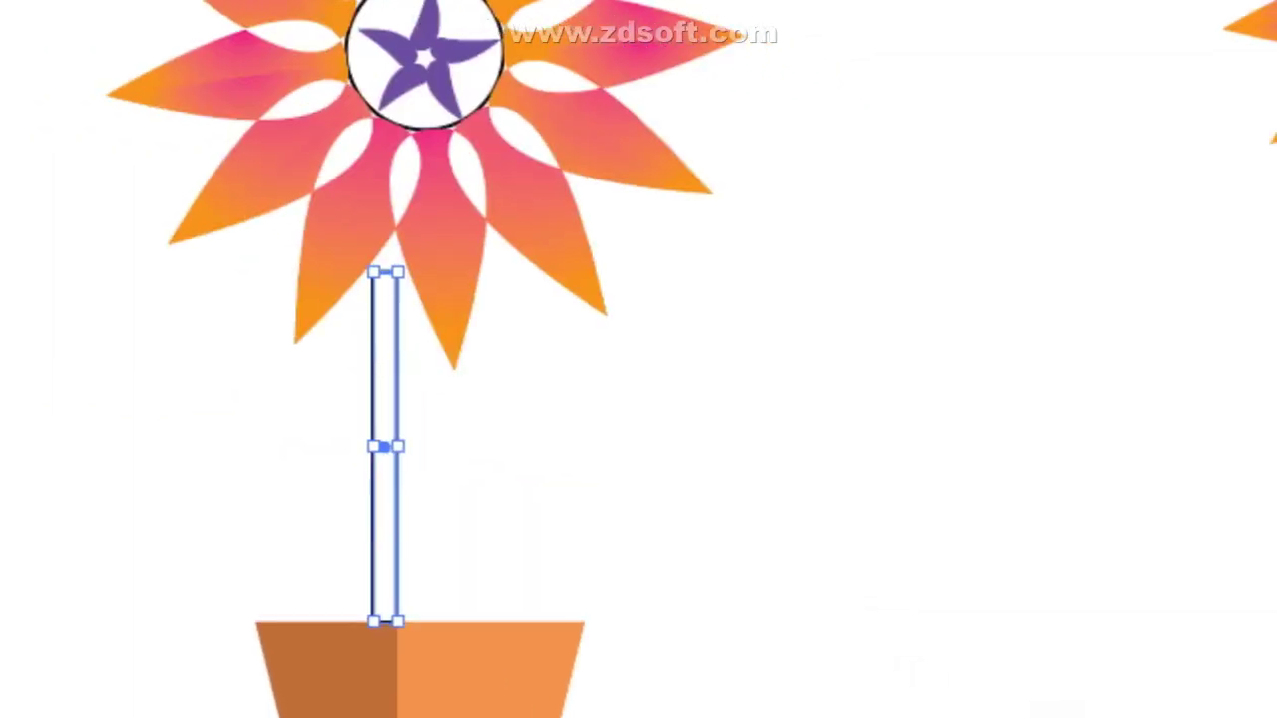
- Scale the original flower down to about three quarters of its size and move it up and right, clear of the stem
{"action": "left_click", "coordinate": [639, 361]}
{"action": "left_click_drag", "start_coordinate": [644, 213], "coordinate": [678, 359]}
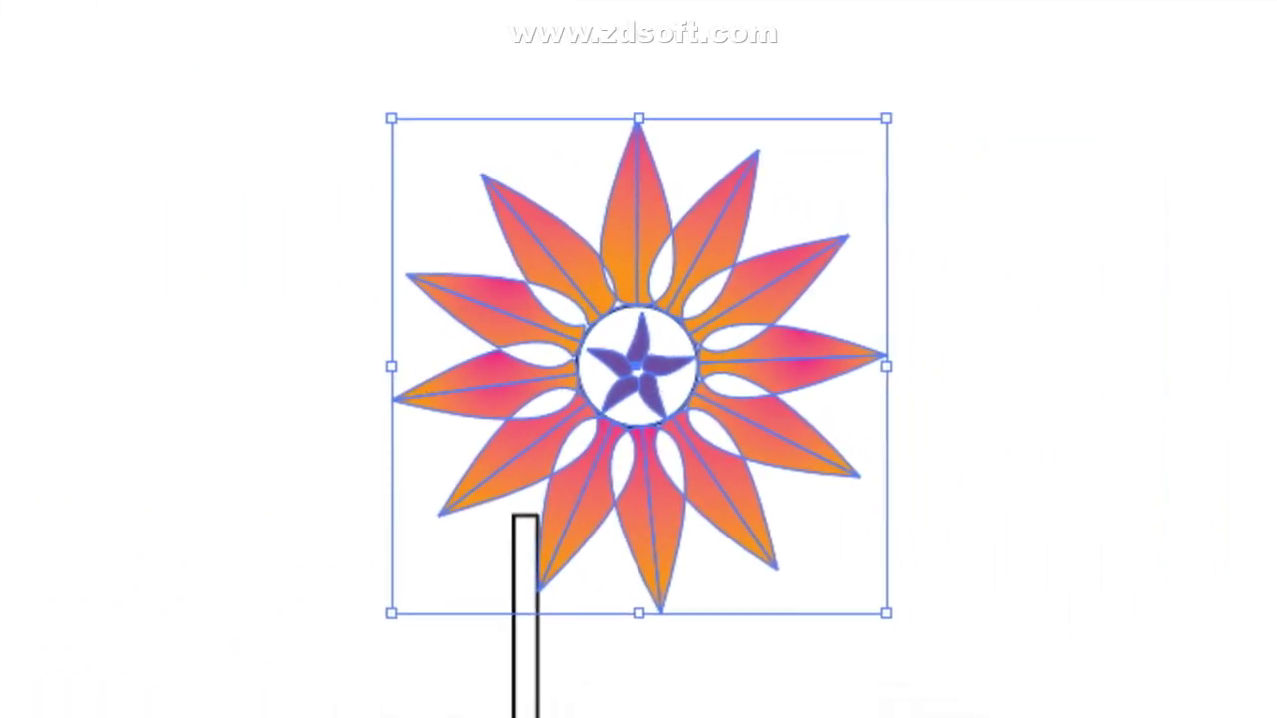
{"action": "key", "text": "ctrl+shift+a"}
{"action": "left_click", "coordinate": [638, 359]}
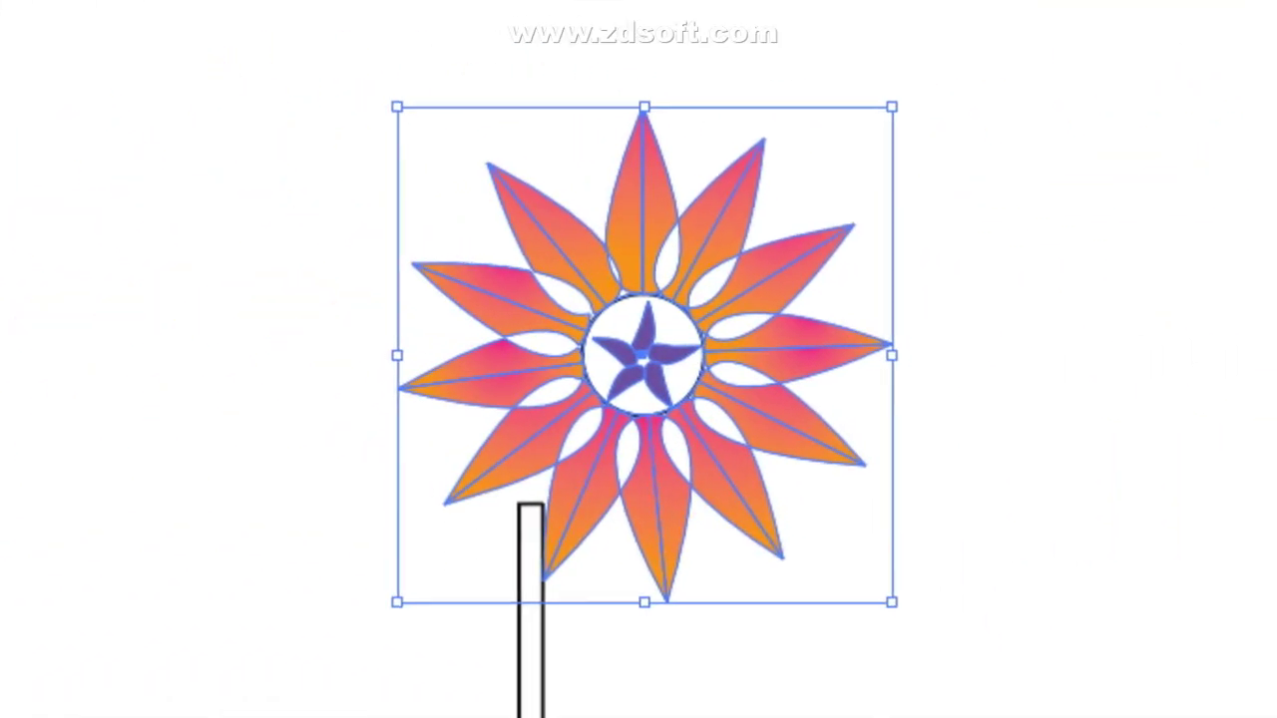
{"action": "left_click_drag", "start_coordinate": [638, 359], "coordinate": [981, 279]}
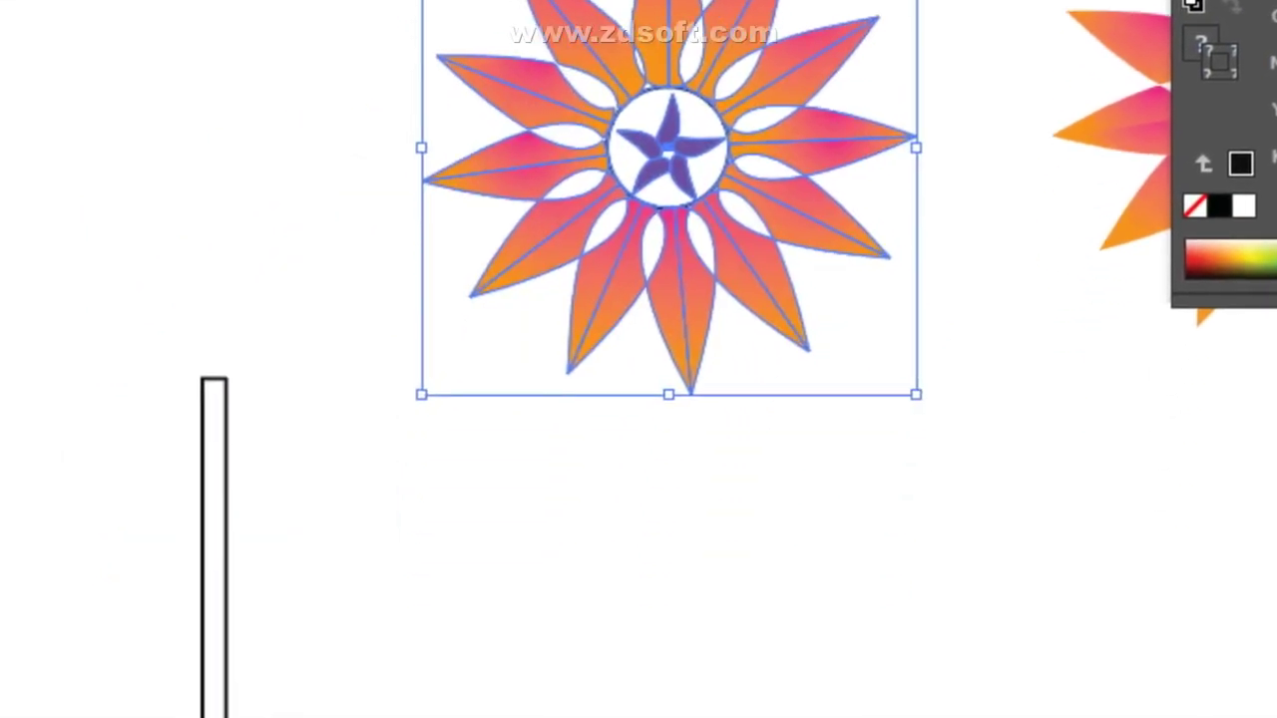
{"action": "key", "text": "ctrl+shift+a"}
- Nudge the stem right until its left edge sits on the seam between the pot's two parts
{"action": "left_click", "coordinate": [235, 456]}
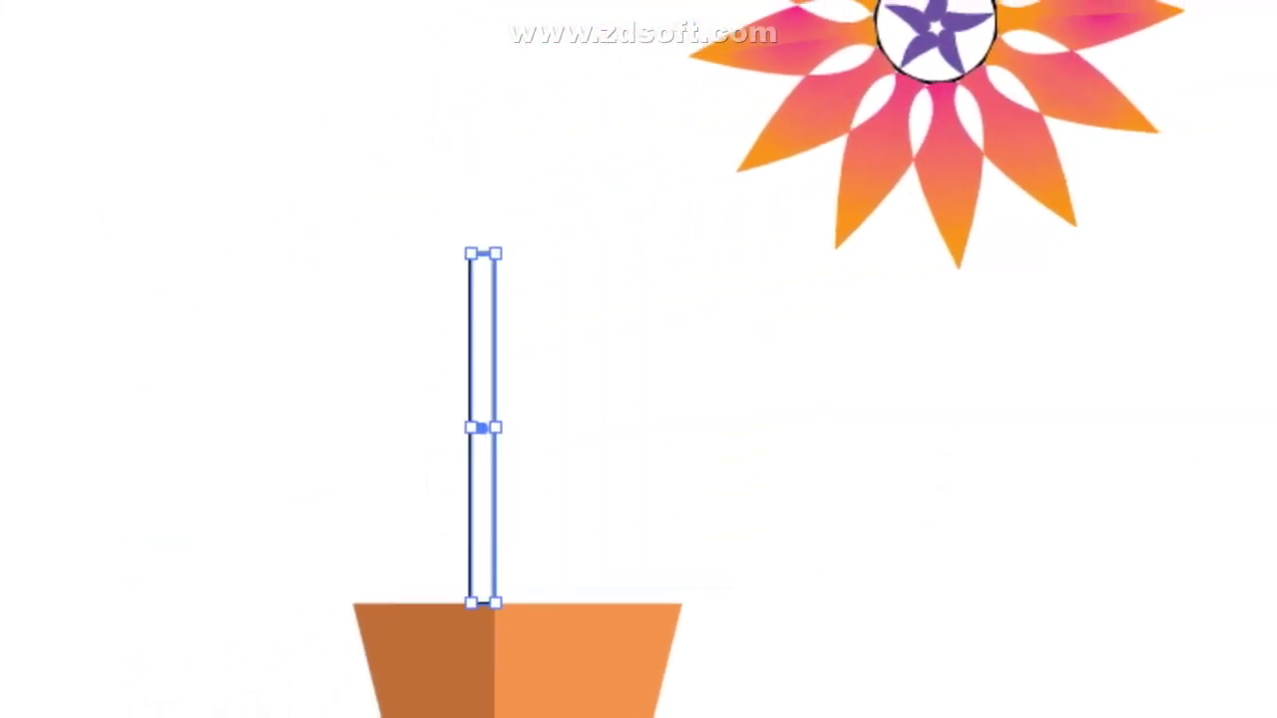
{"action": "key", "text": "shift+Right"}
{"action": "key", "text": "shift+Right"}
{"action": "key", "text": "shift+Right"}
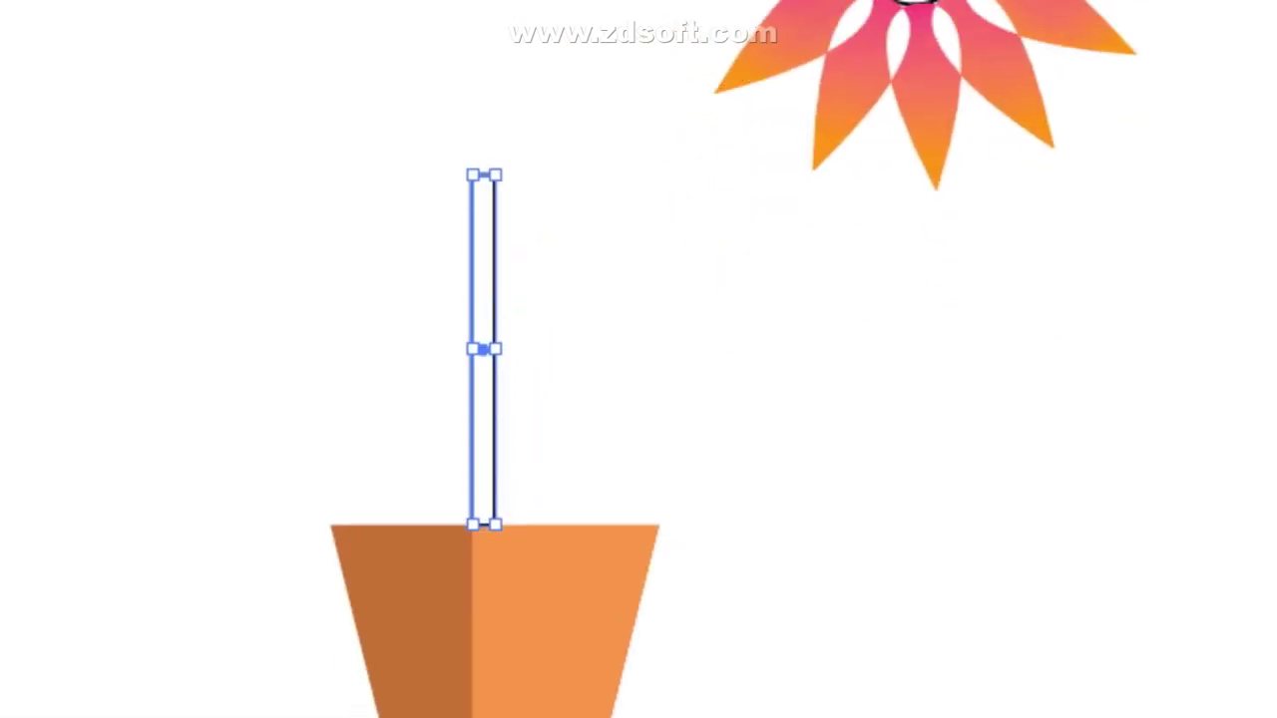
- Centre the stem horizontally on the pot, and select the stem on its own
{"action": "left_click", "coordinate": [798, 320]}
{"action": "left_click_drag", "start_coordinate": [226, 75], "coordinate": [877, 715]}
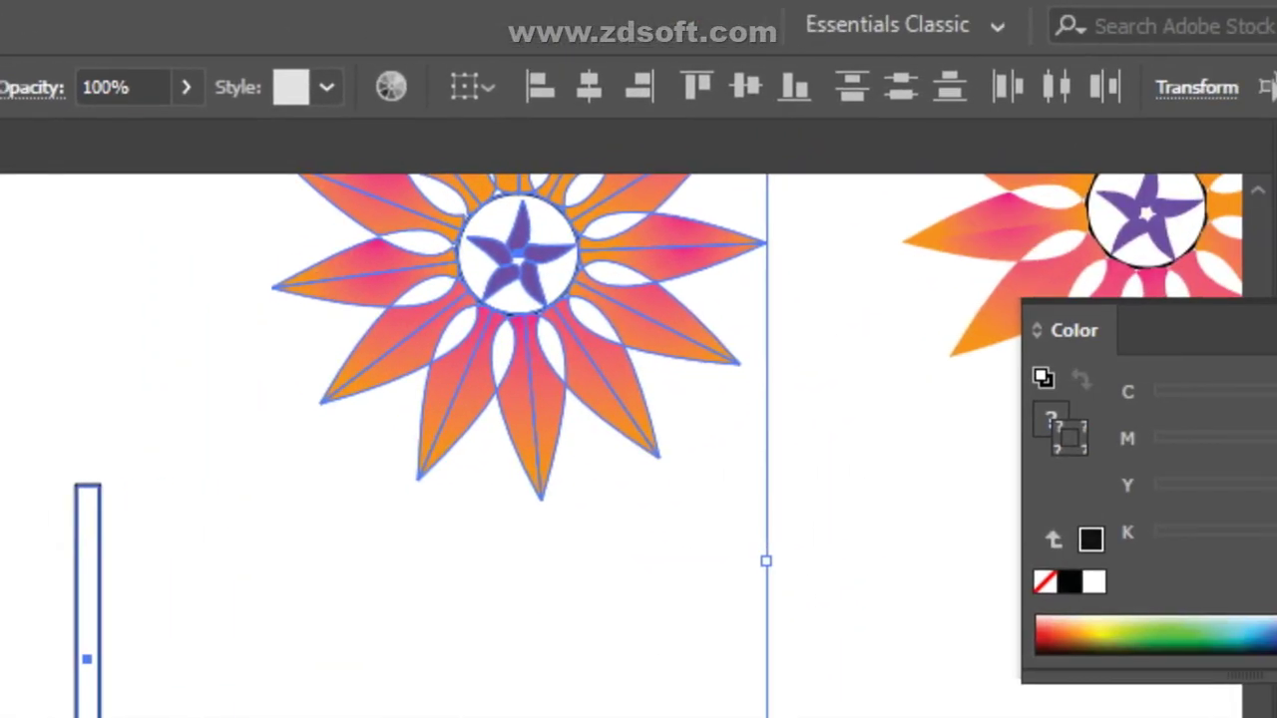
{"action": "left_click", "coordinate": [639, 88]}
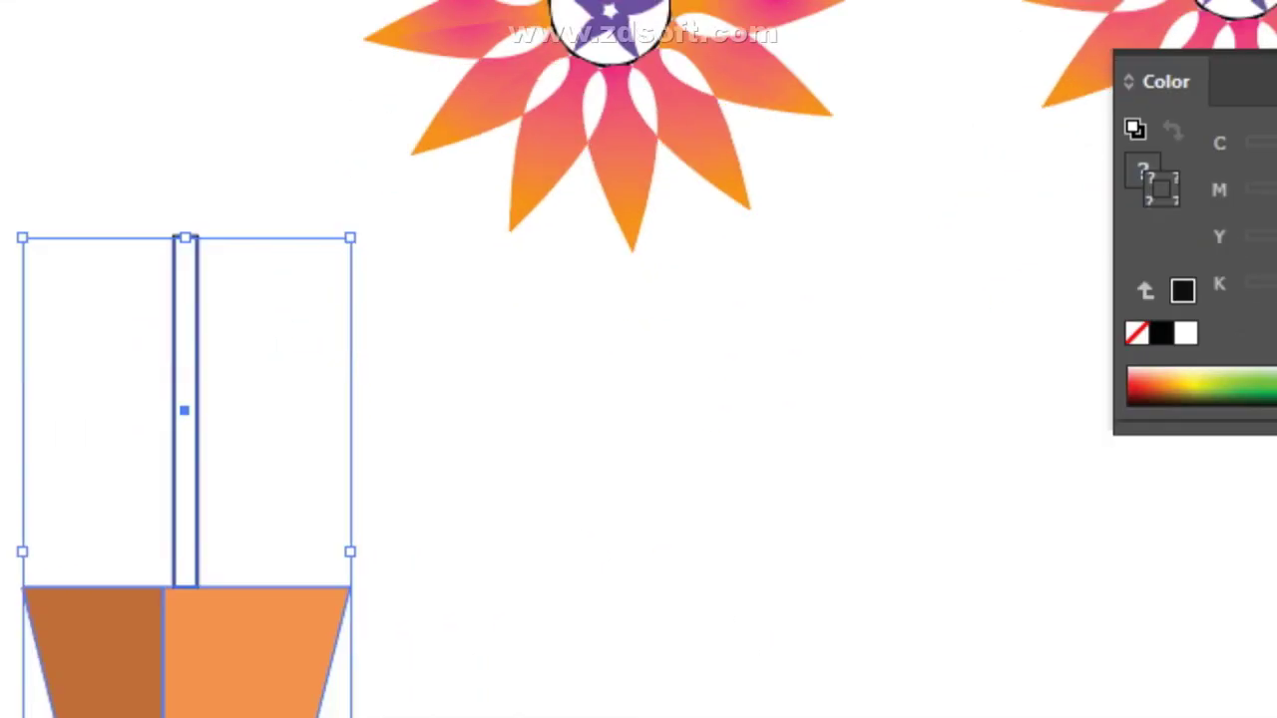
{"action": "key", "text": "ctrl+shift+a"}
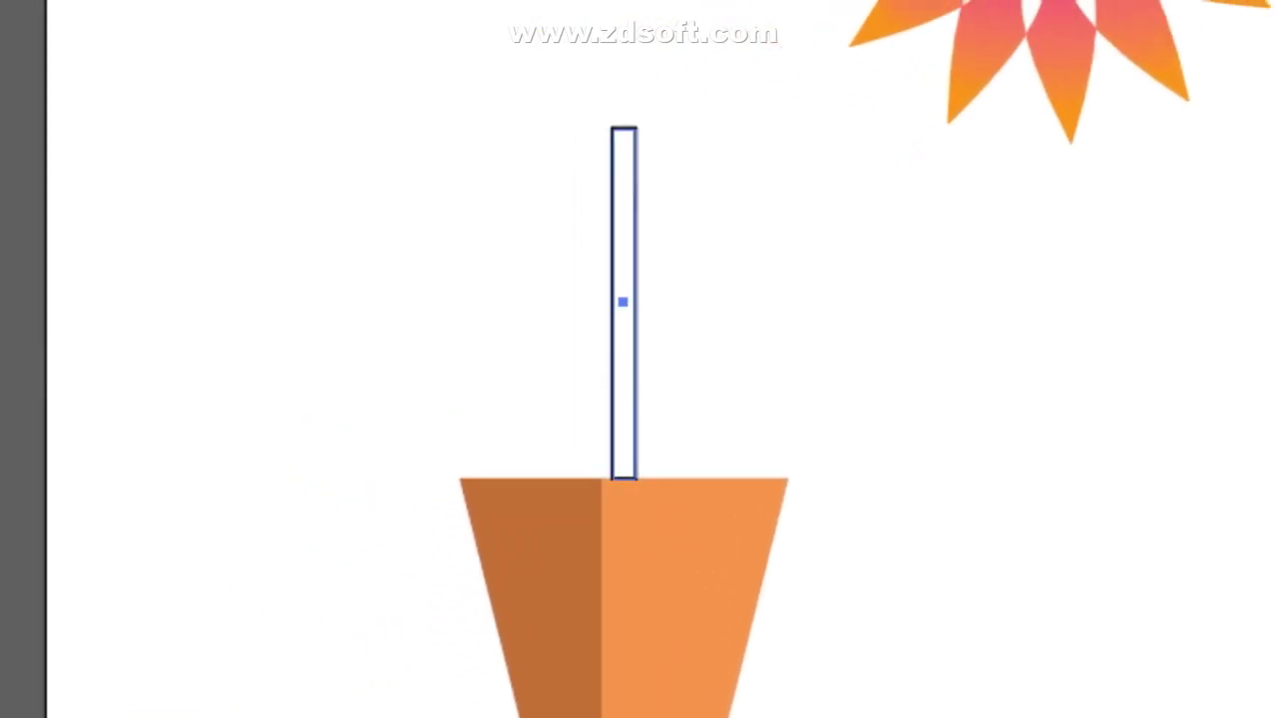
{"action": "left_click", "coordinate": [622, 301]}
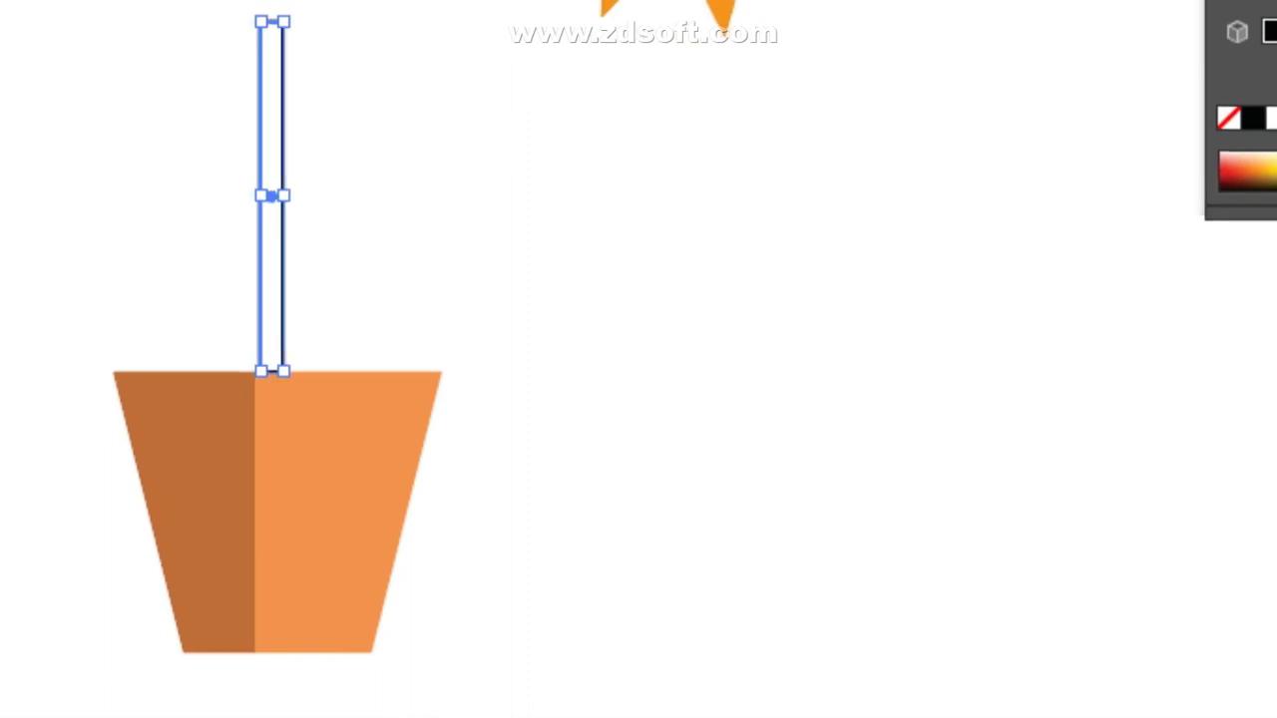
- Pick an olive-green fill colour at hue 67° with nothing selected
{"action": "key", "text": "ctrl+shift+a"}
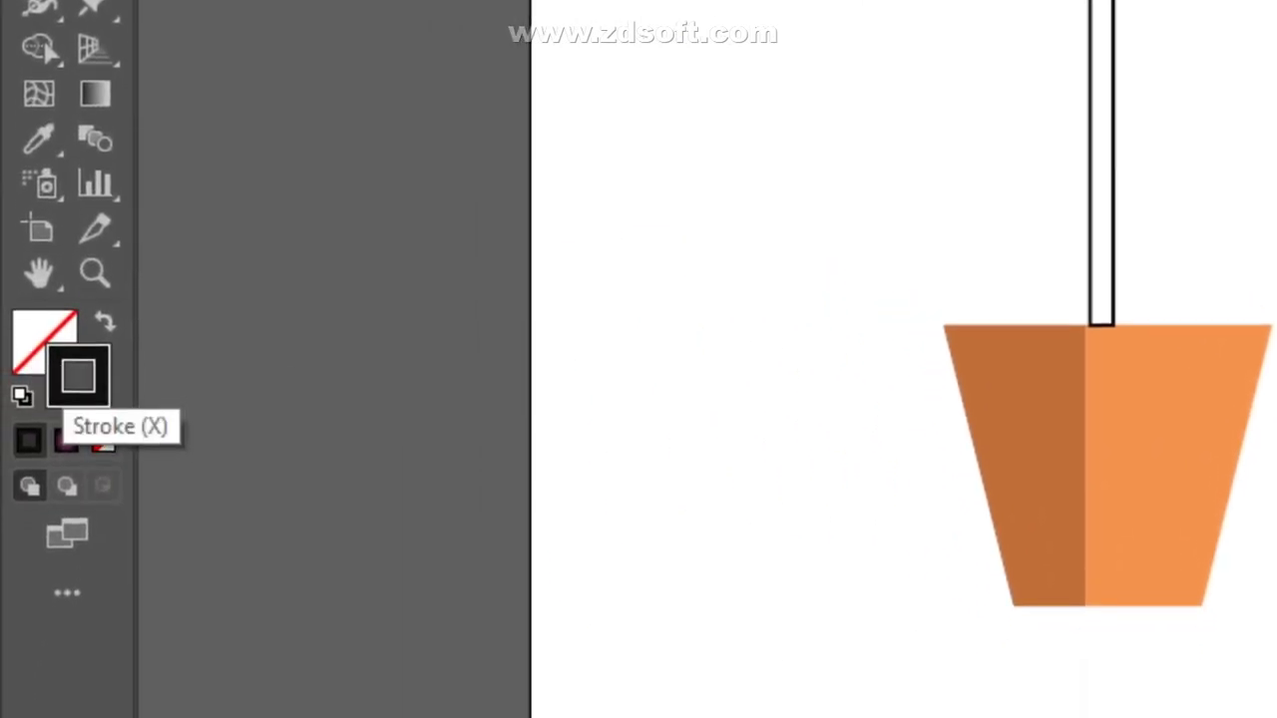
{"action": "left_click", "coordinate": [35, 349]}
{"action": "double_click", "coordinate": [42, 372]}
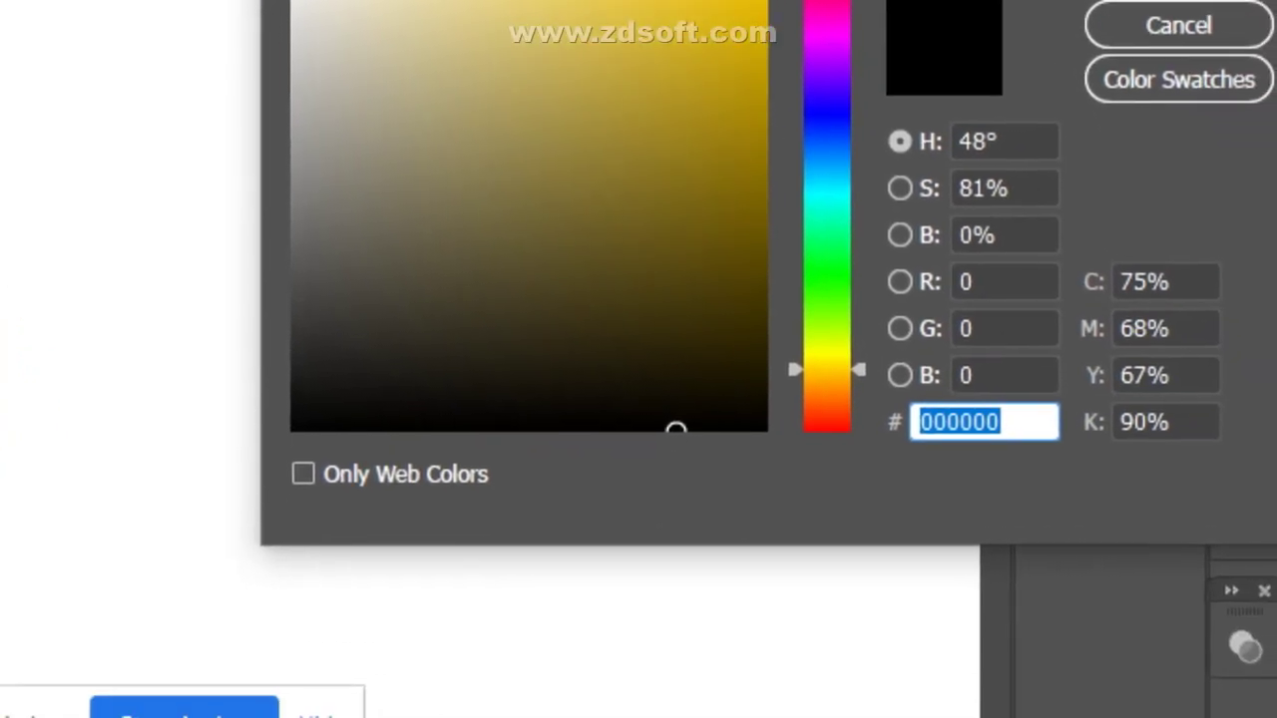
{"action": "left_click_drag", "start_coordinate": [825, 377], "coordinate": [824, 351]}
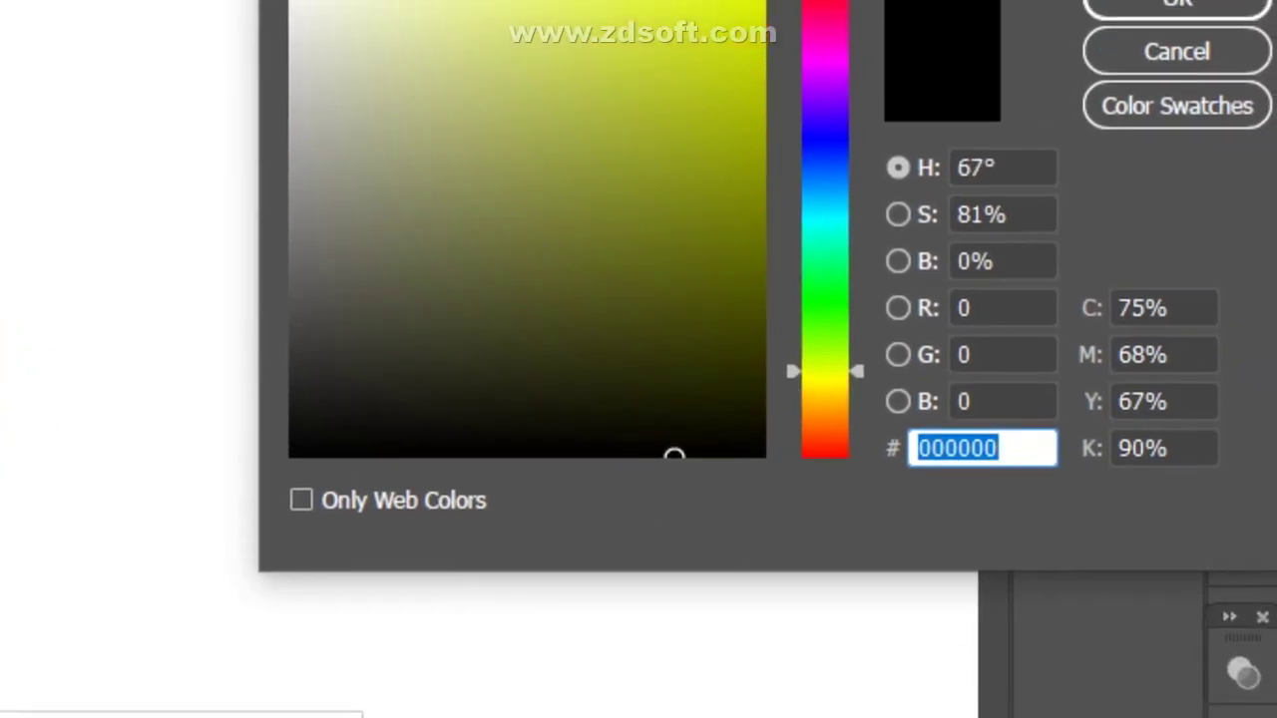
{"action": "left_click_drag", "start_coordinate": [675, 261], "coordinate": [692, 207]}
{"action": "left_click_drag", "start_coordinate": [692, 379], "coordinate": [707, 362]}
{"action": "left_click", "coordinate": [1177, 173]}
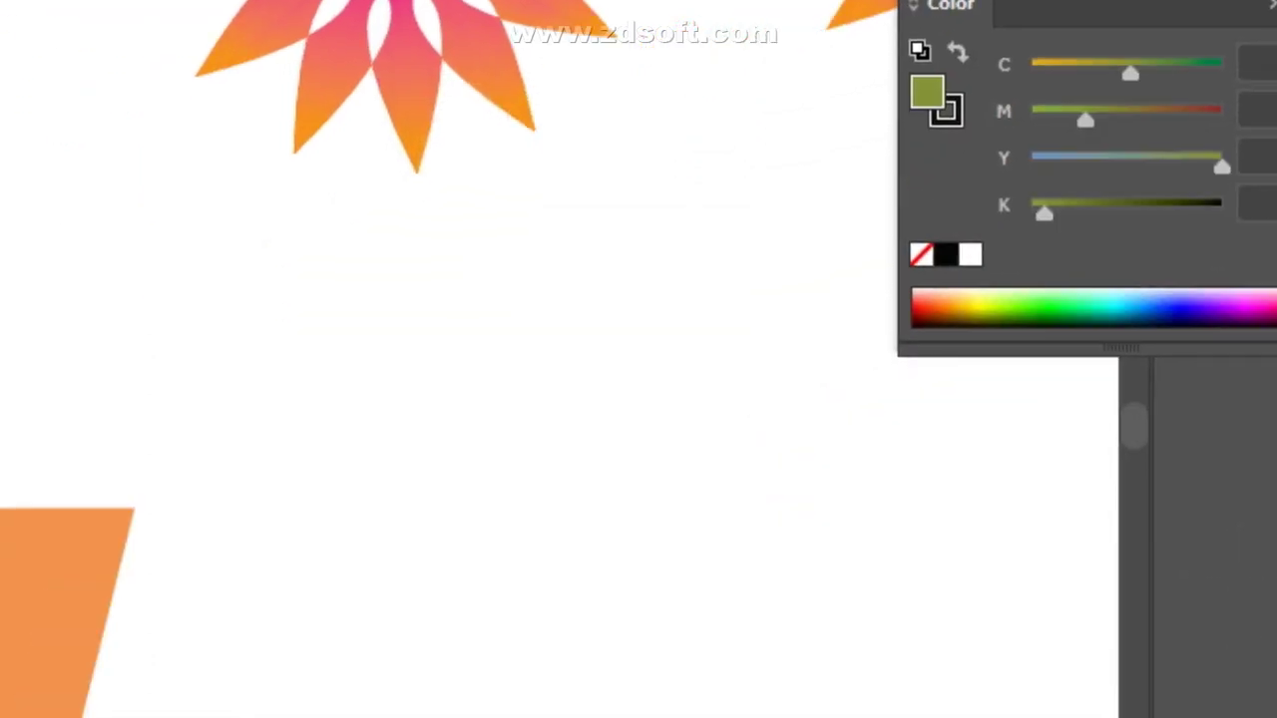
- Fill the stem with dark olive green at hue 69°, saturation 93%, brightness 41%
{"action": "left_click_drag", "start_coordinate": [322, 166], "coordinate": [426, 264]}
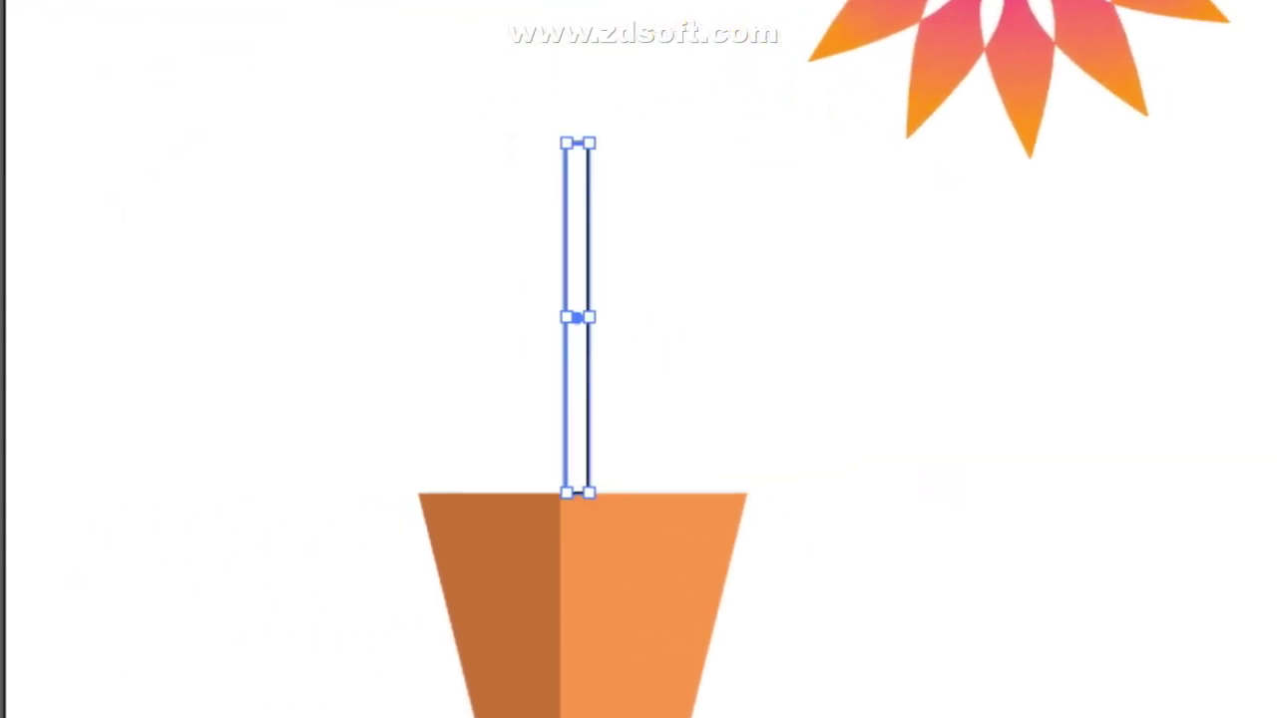
{"action": "double_click", "coordinate": [8, 339]}
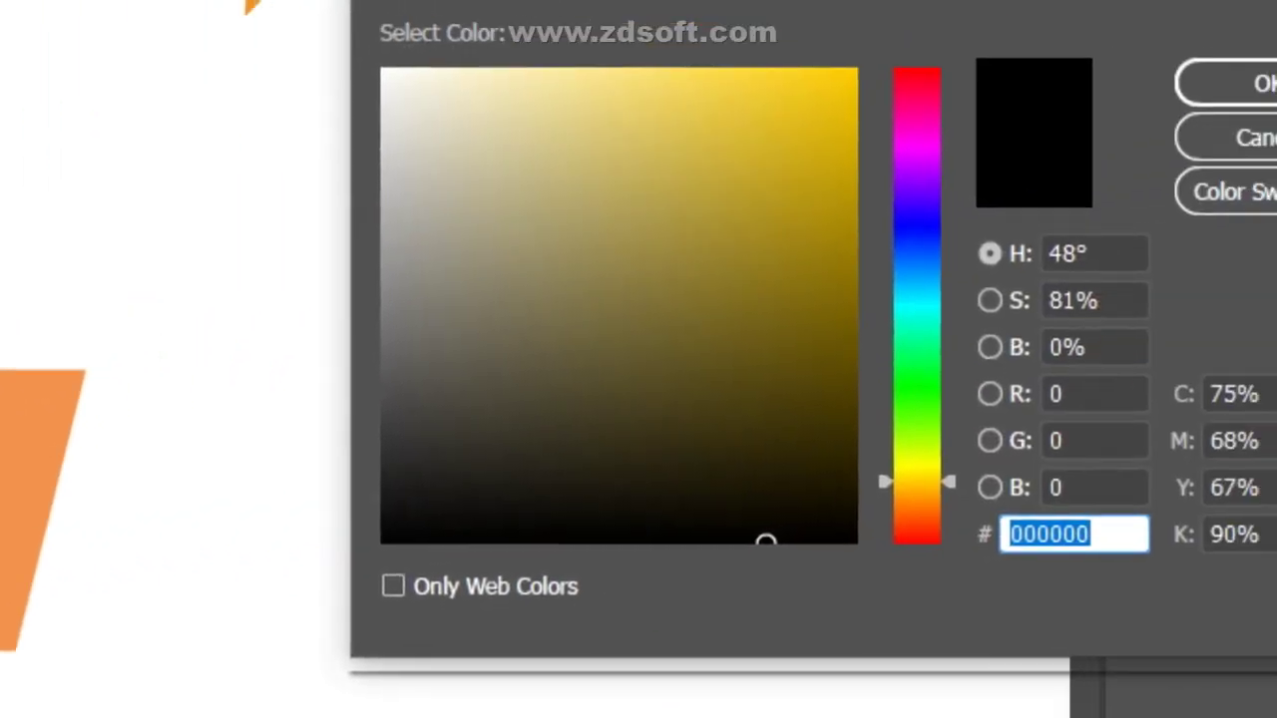
{"action": "left_click", "coordinate": [788, 315]}
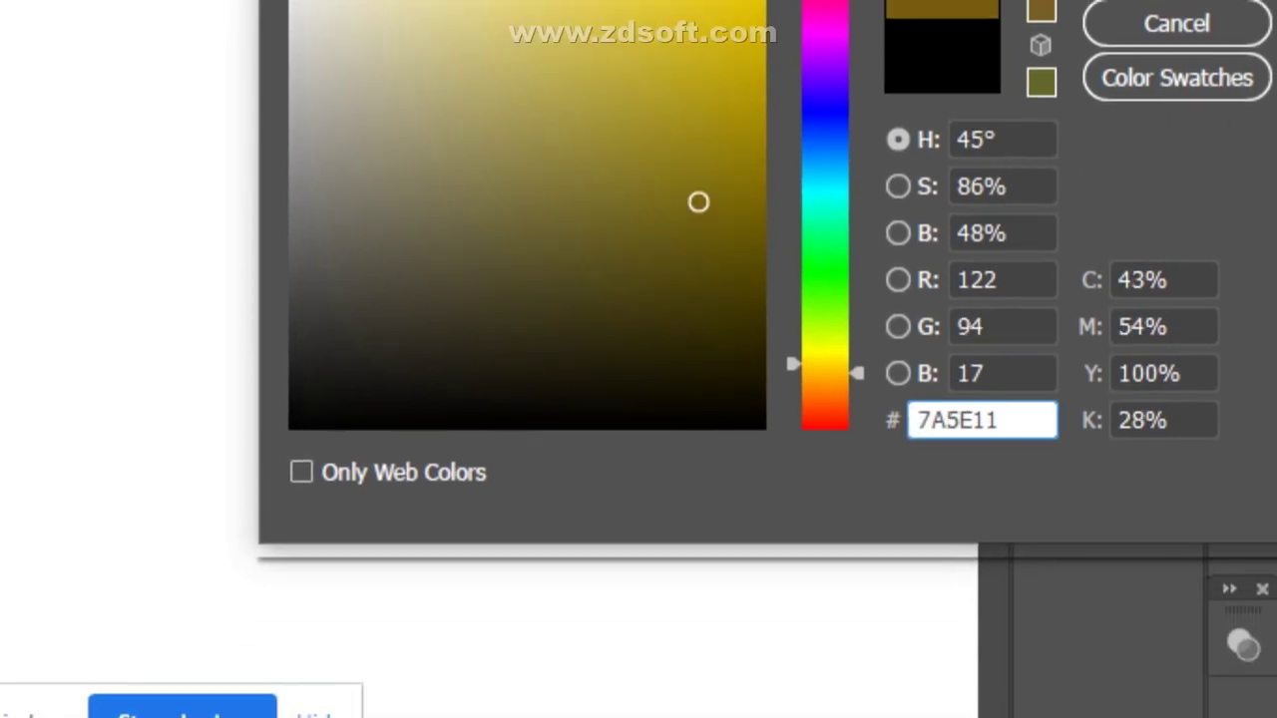
{"action": "left_click_drag", "start_coordinate": [824, 372], "coordinate": [825, 339]}
{"action": "left_click", "coordinate": [732, 233]}
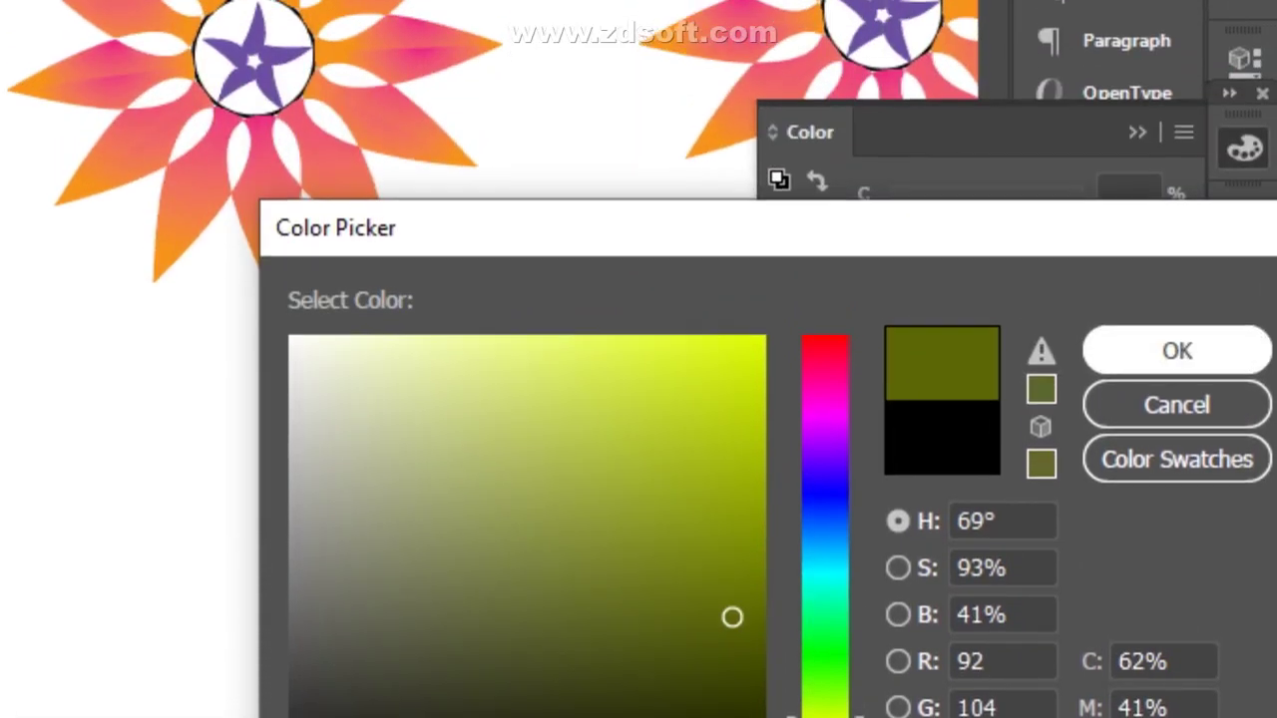
{"action": "key", "text": "Return"}
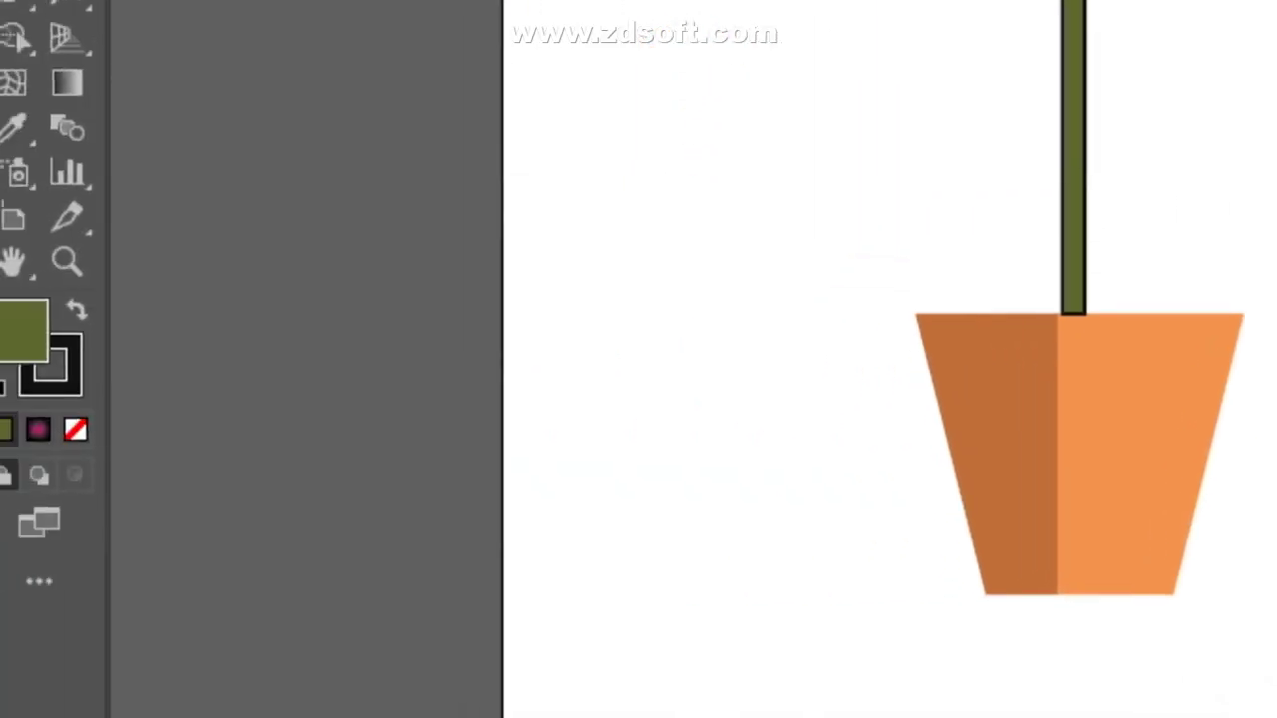
- Remove the black stroke from the olive stem
{"action": "left_click", "coordinate": [61, 382]}
{"action": "left_click", "coordinate": [75, 429]}
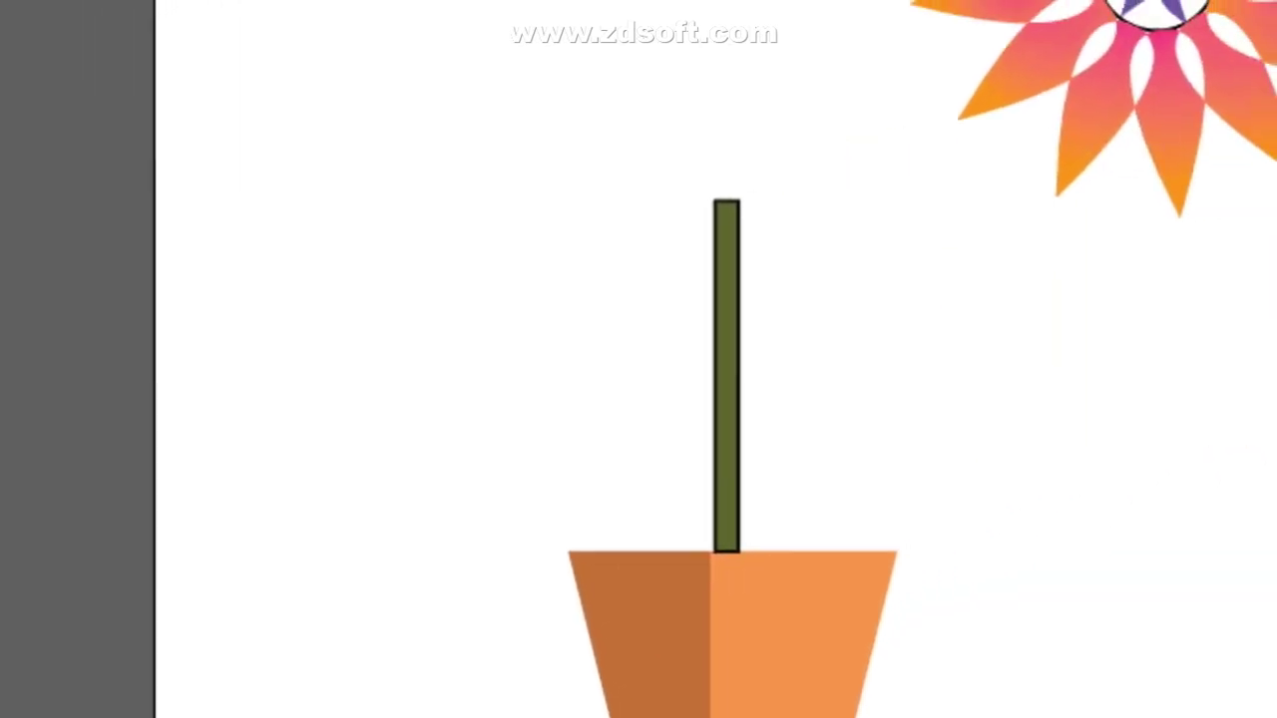
{"action": "left_click", "coordinate": [1044, 401]}
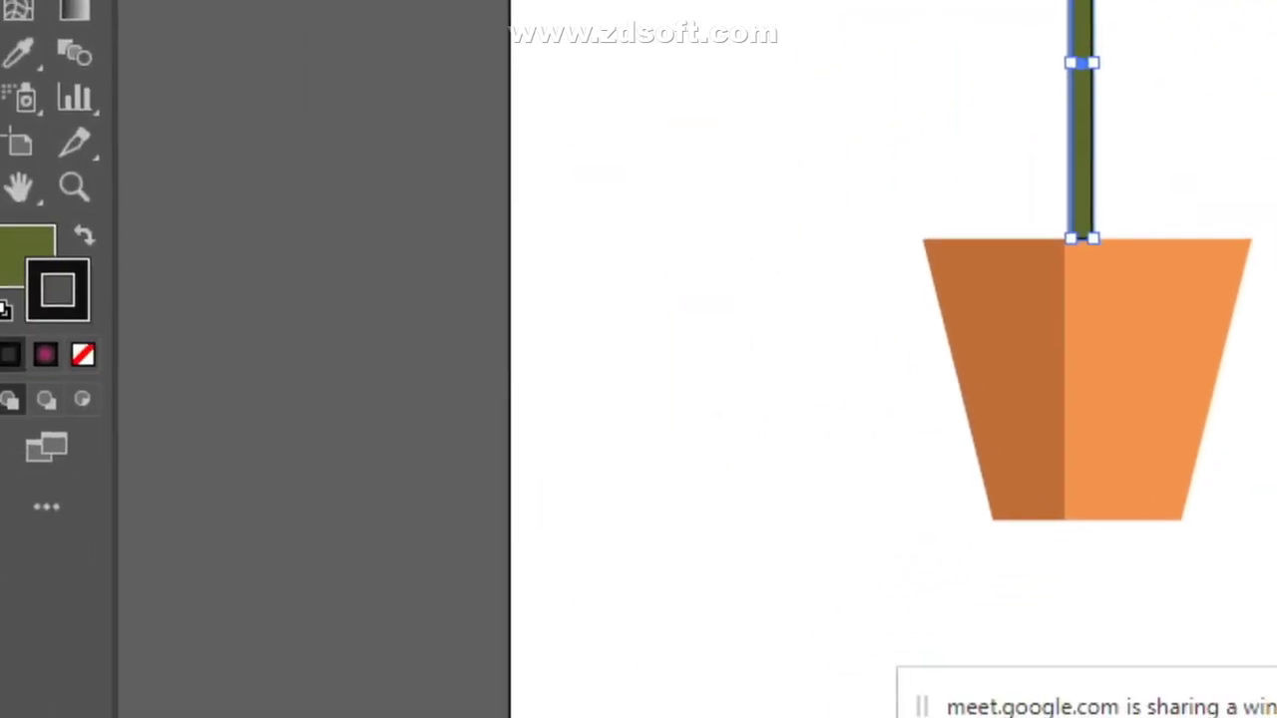
{"action": "left_click", "coordinate": [79, 360]}
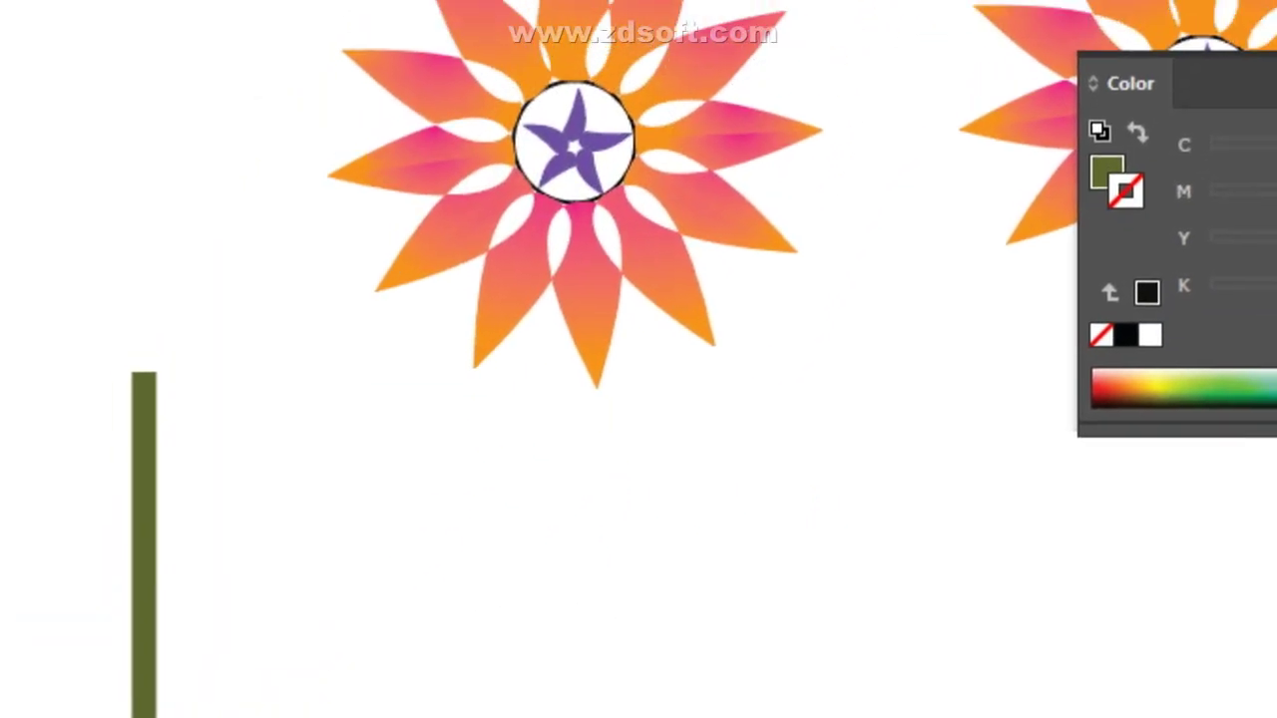
- Move the original flower onto the top of the stem and scale it down to about 60% of its size
{"action": "left_click_drag", "start_coordinate": [650, 213], "coordinate": [291, 291]}
{"action": "left_click_drag", "start_coordinate": [604, 240], "coordinate": [602, 239]}
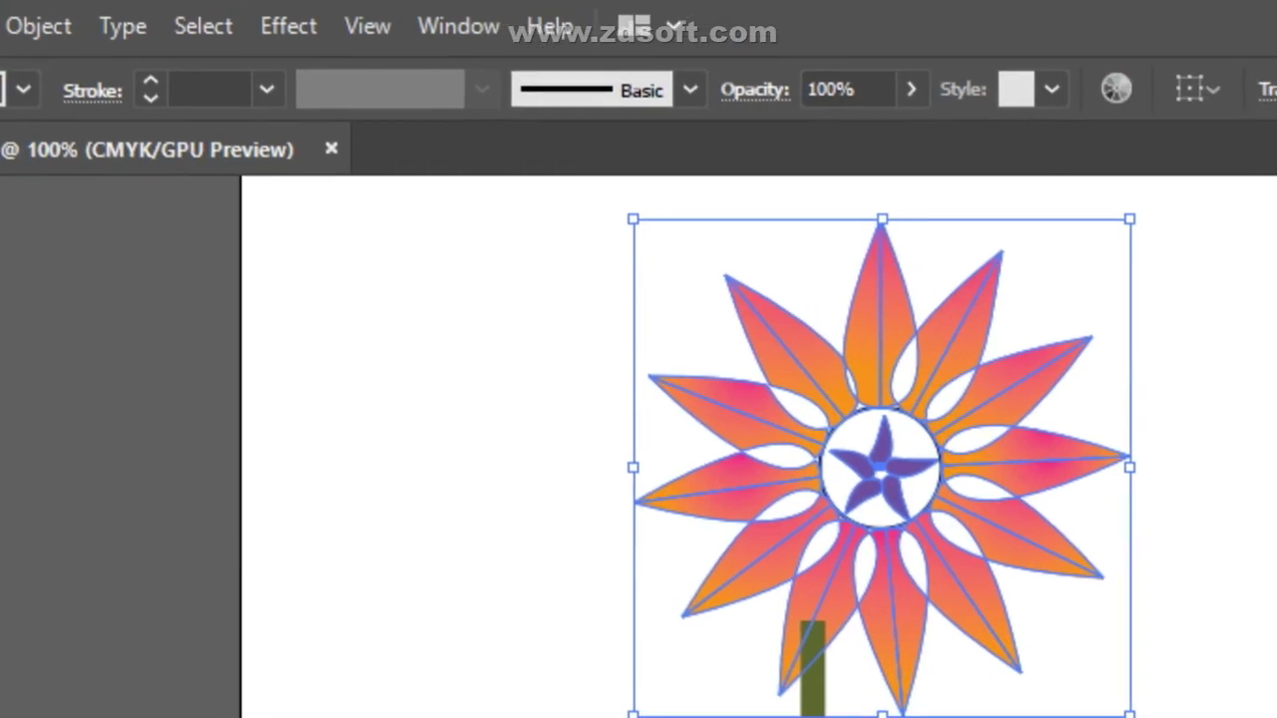
{"action": "left_click_drag", "start_coordinate": [634, 225], "coordinate": [819, 410]}
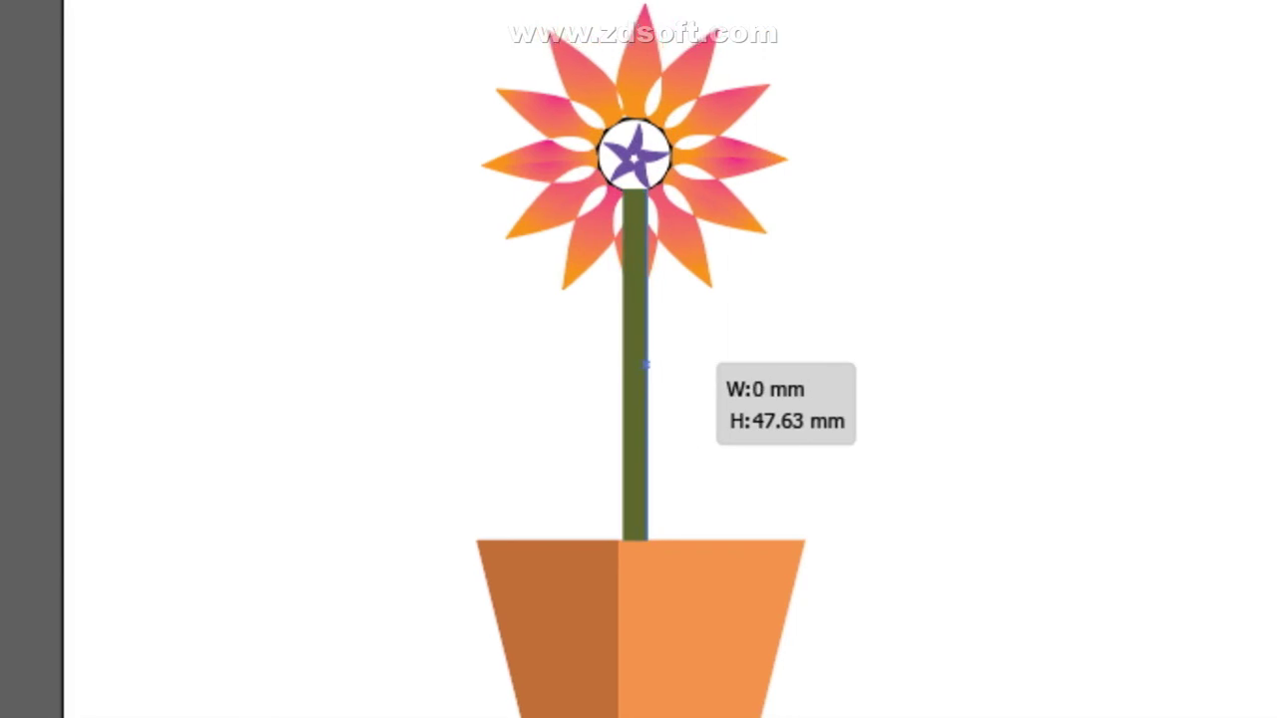
- Try to narrow the stem by moving its side edges inward
{"action": "left_click_drag", "start_coordinate": [619, 366], "coordinate": [643, 366]}
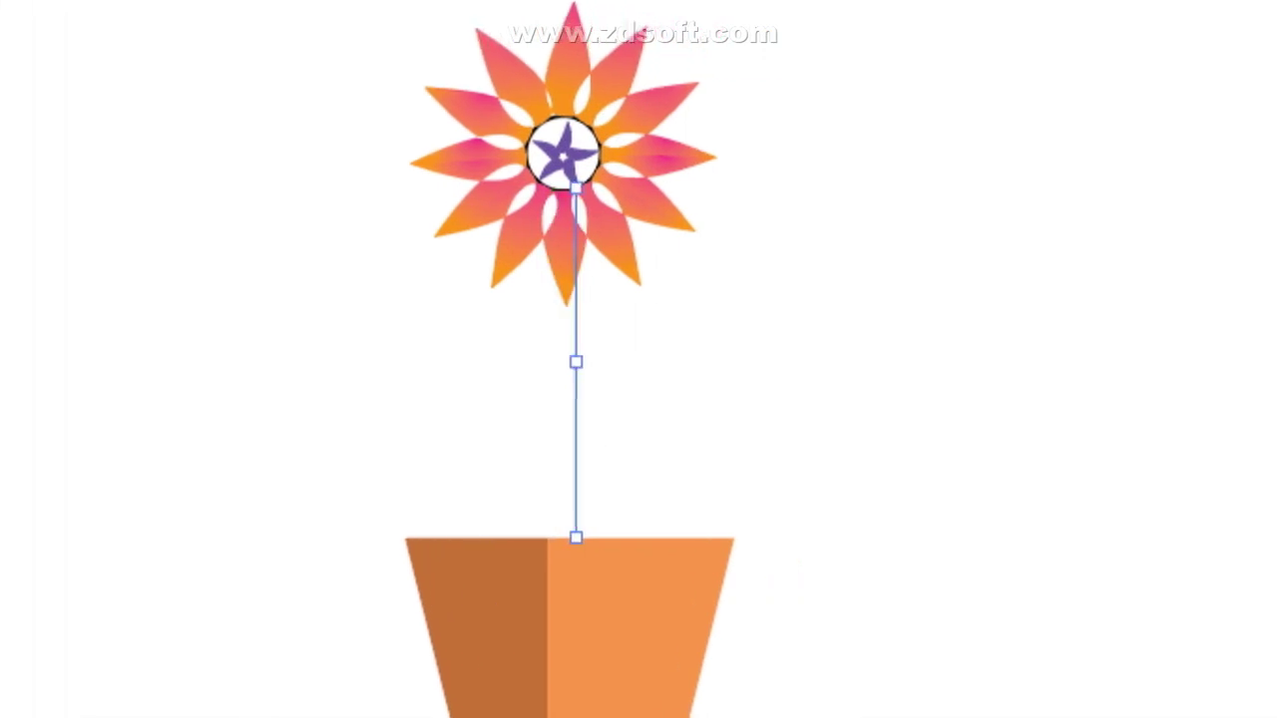
{"action": "key", "text": "v"}
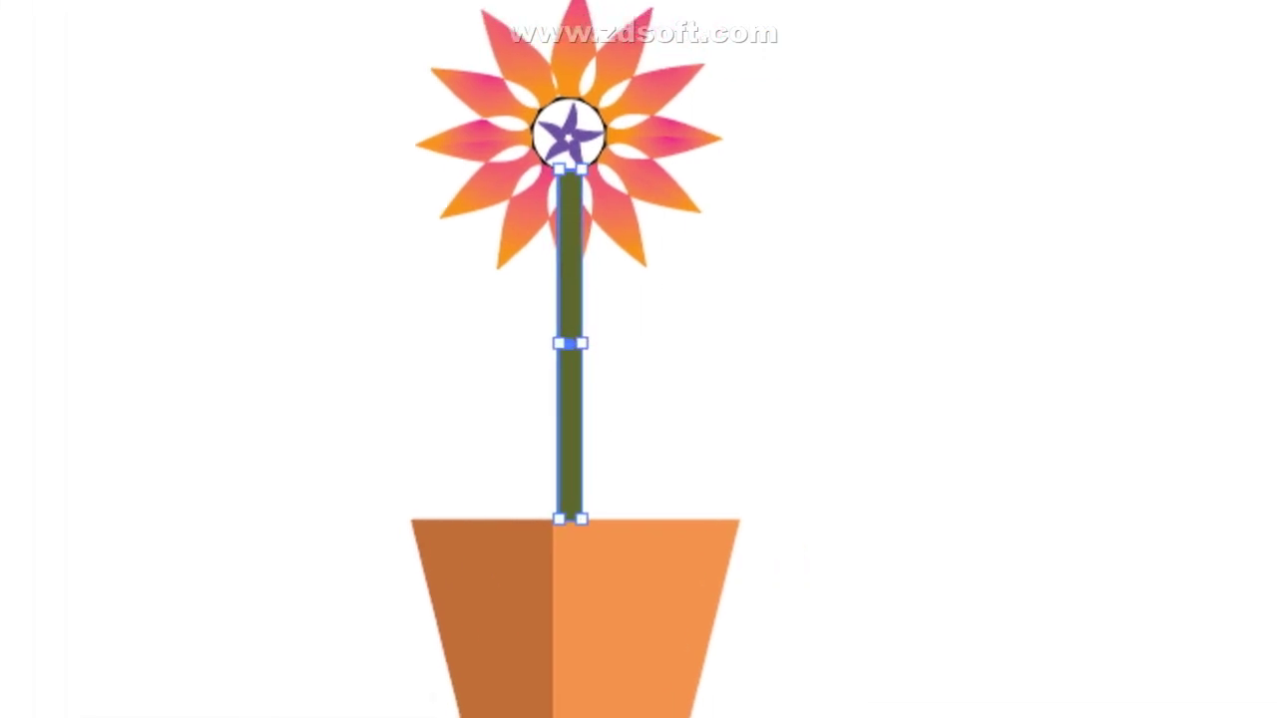
{"action": "key", "text": "ctrl+plus"}
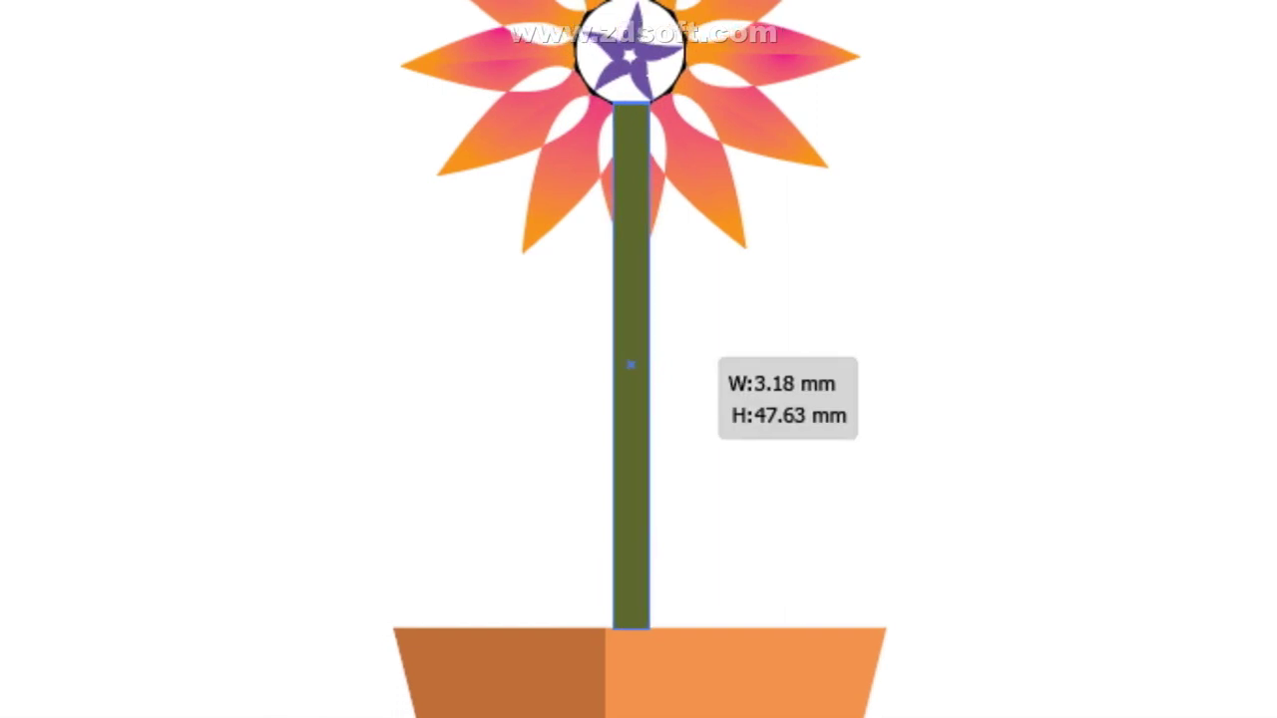
{"action": "left_click_drag", "start_coordinate": [657, 361], "coordinate": [622, 361]}
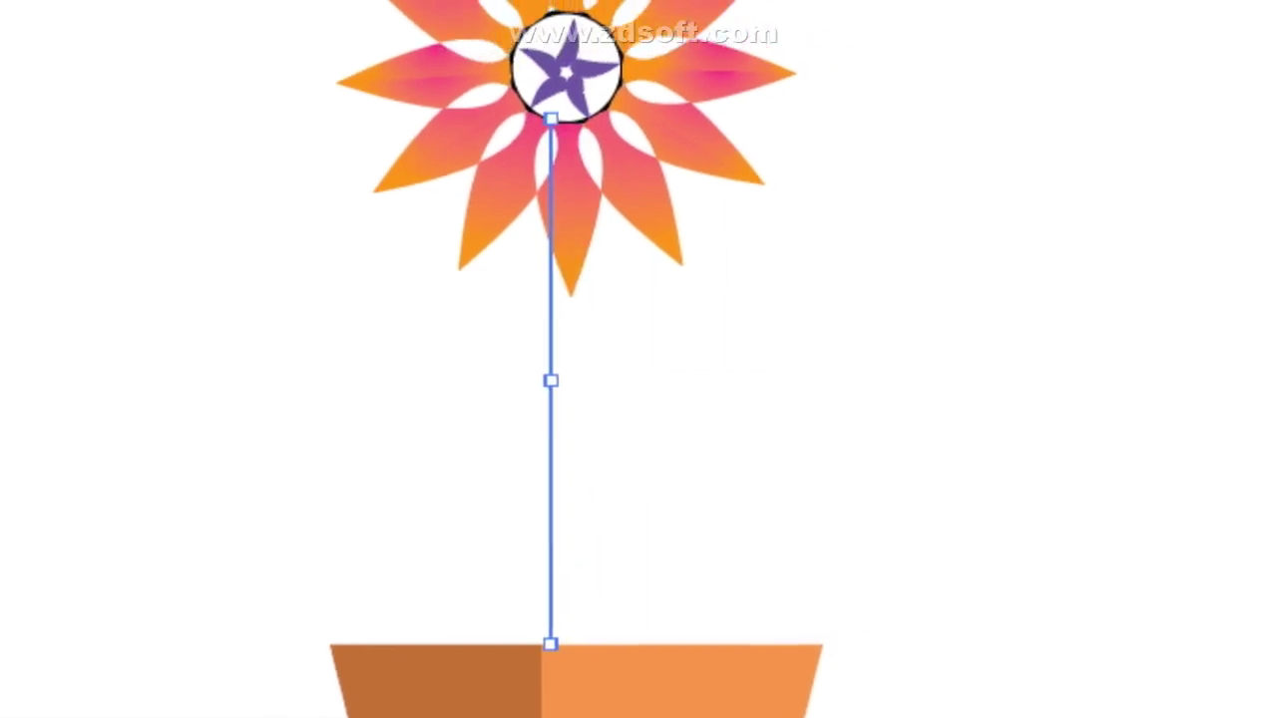
{"action": "key", "text": "v"}
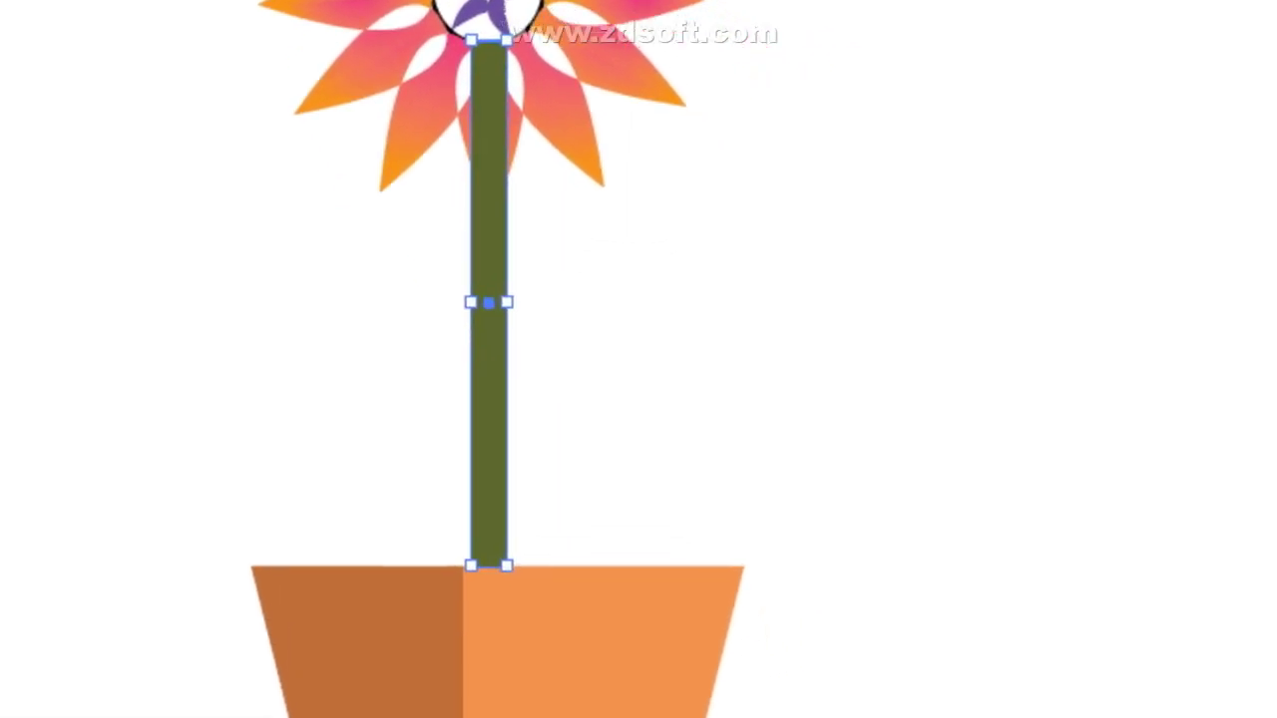
{"action": "key", "text": "ctrl+shift+a"}
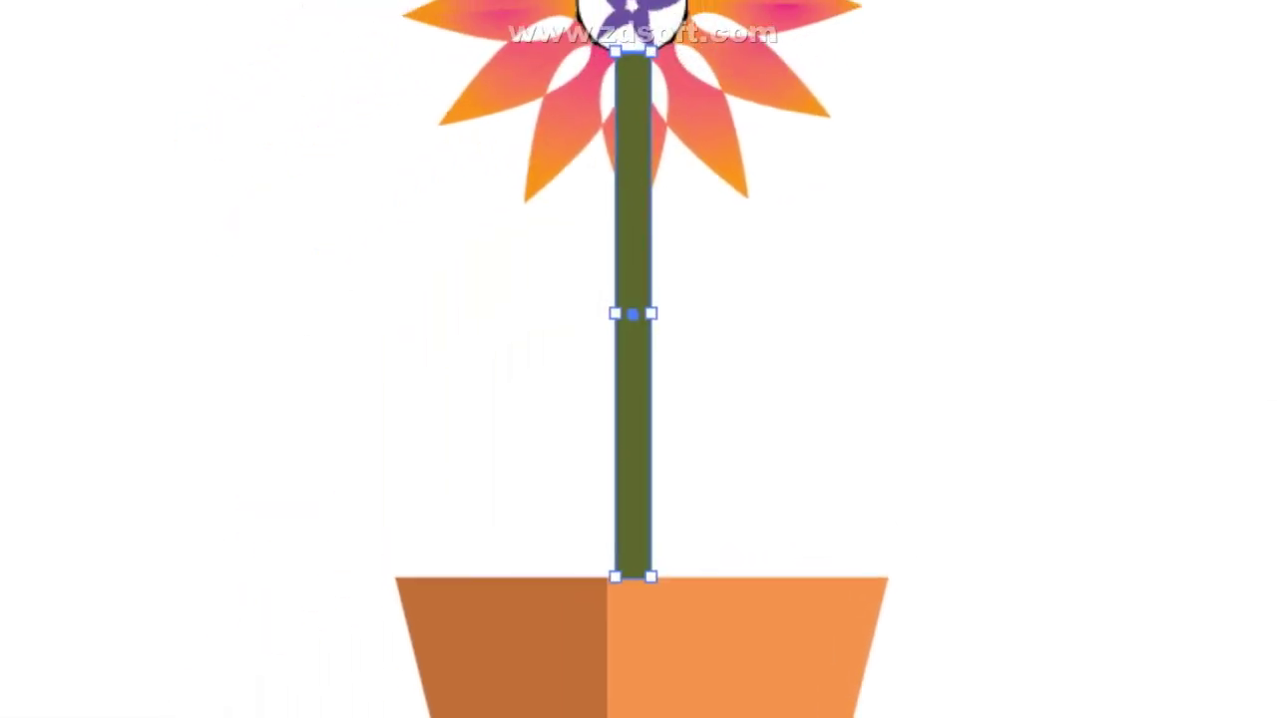
- Send the stem to the back so the flower's petals overlap it
{"action": "right_click", "coordinate": [644, 198]}
{"action": "mouse_move", "coordinate": [429, 452]}
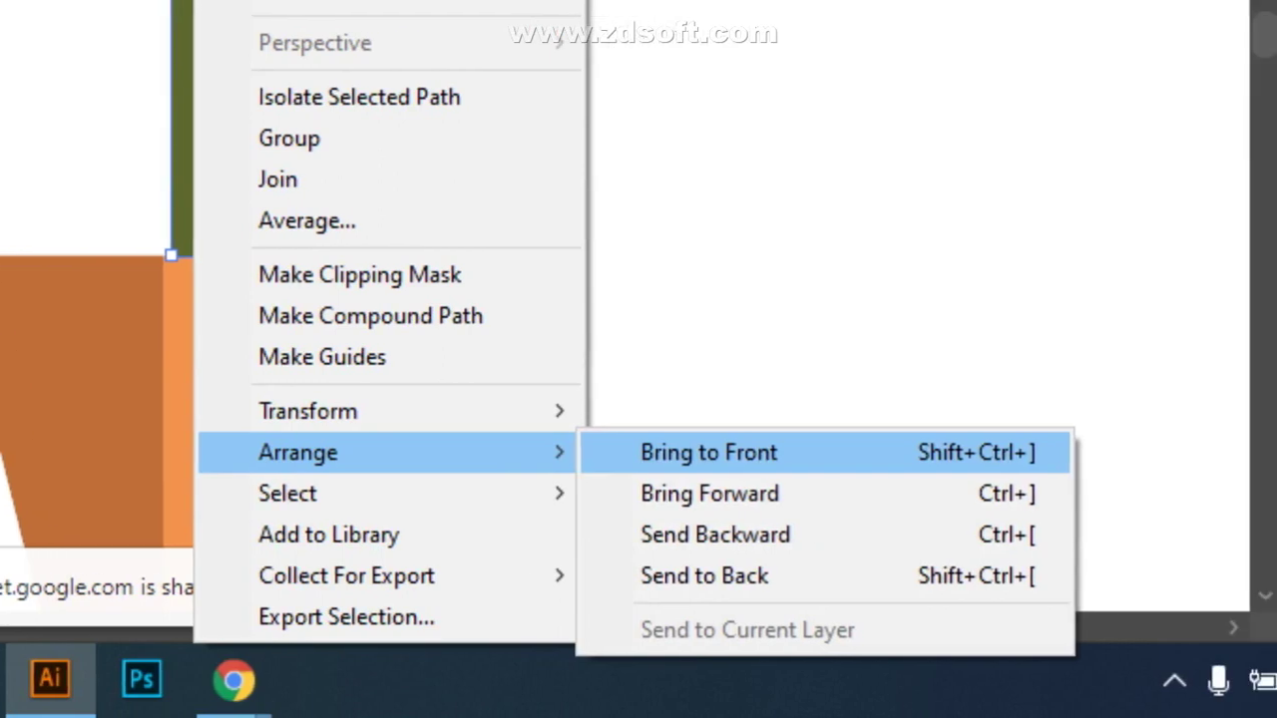
{"action": "left_click", "coordinate": [704, 575]}
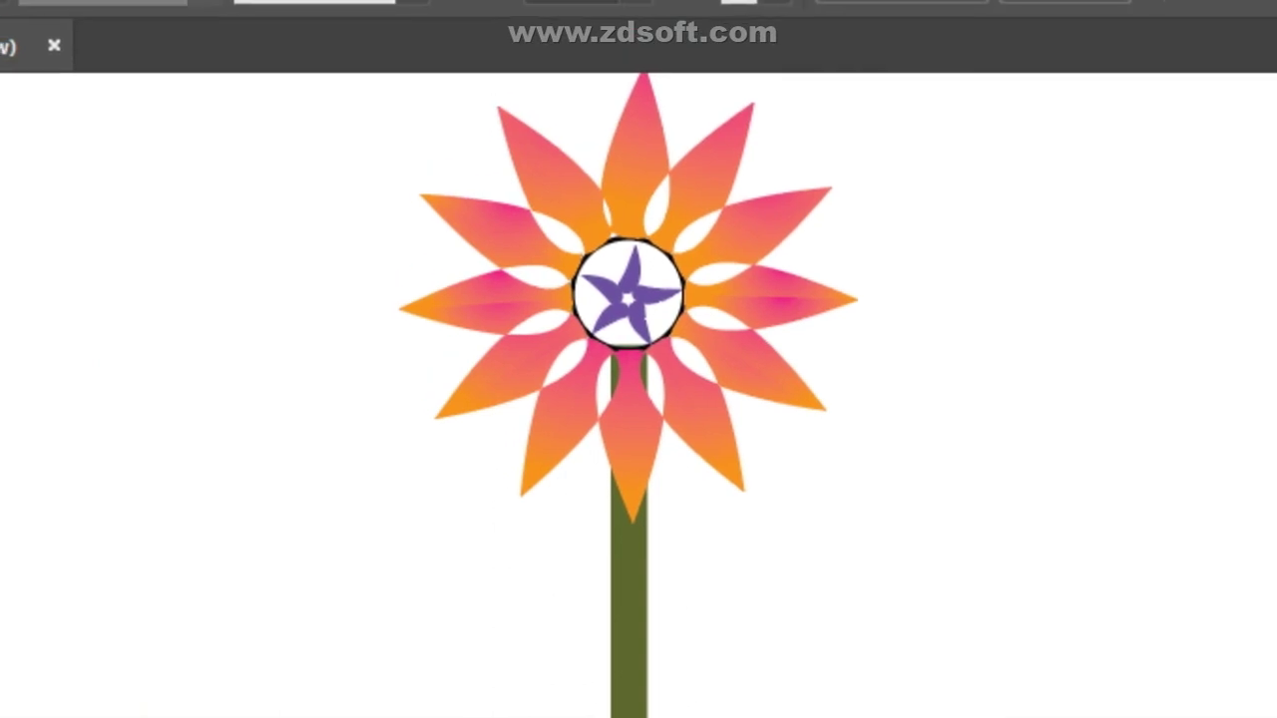
{"action": "left_click_drag", "start_coordinate": [336, 142], "coordinate": [878, 449]}
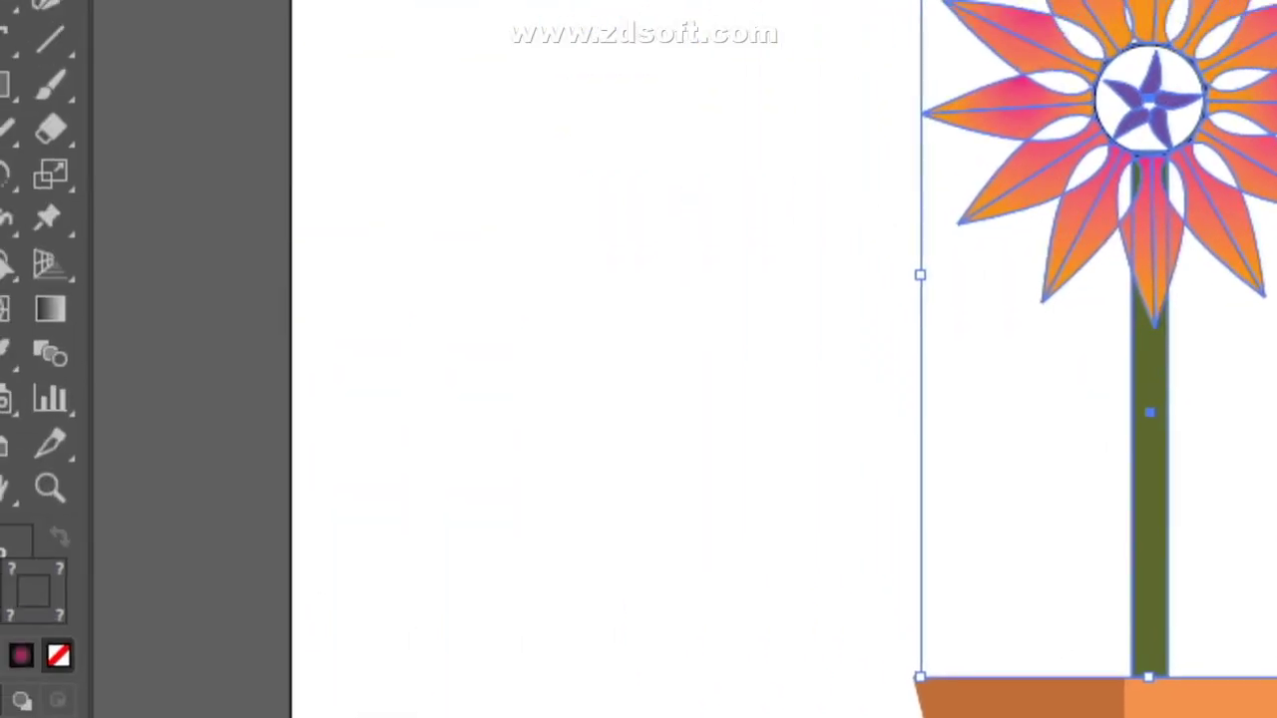
{"action": "left_click", "coordinate": [40, 355]}
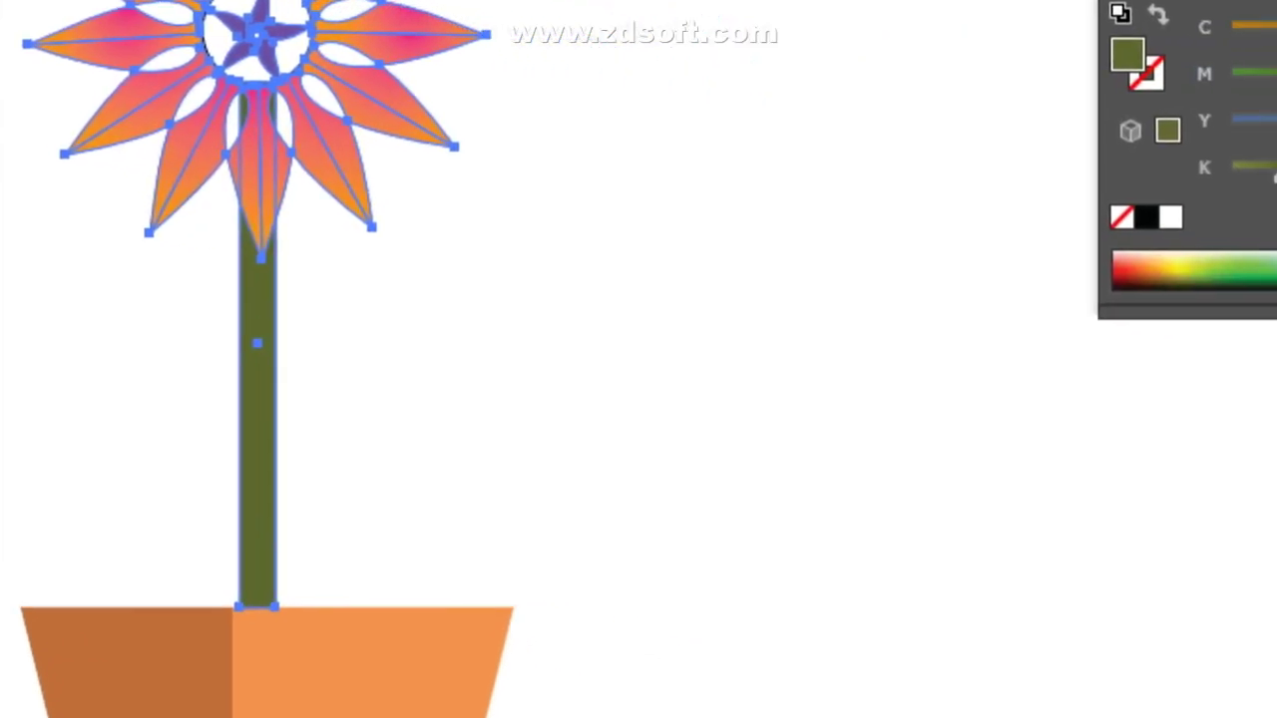
{"action": "key", "text": "ctrl+plus"}
{"action": "key", "text": "ctrl+plus"}
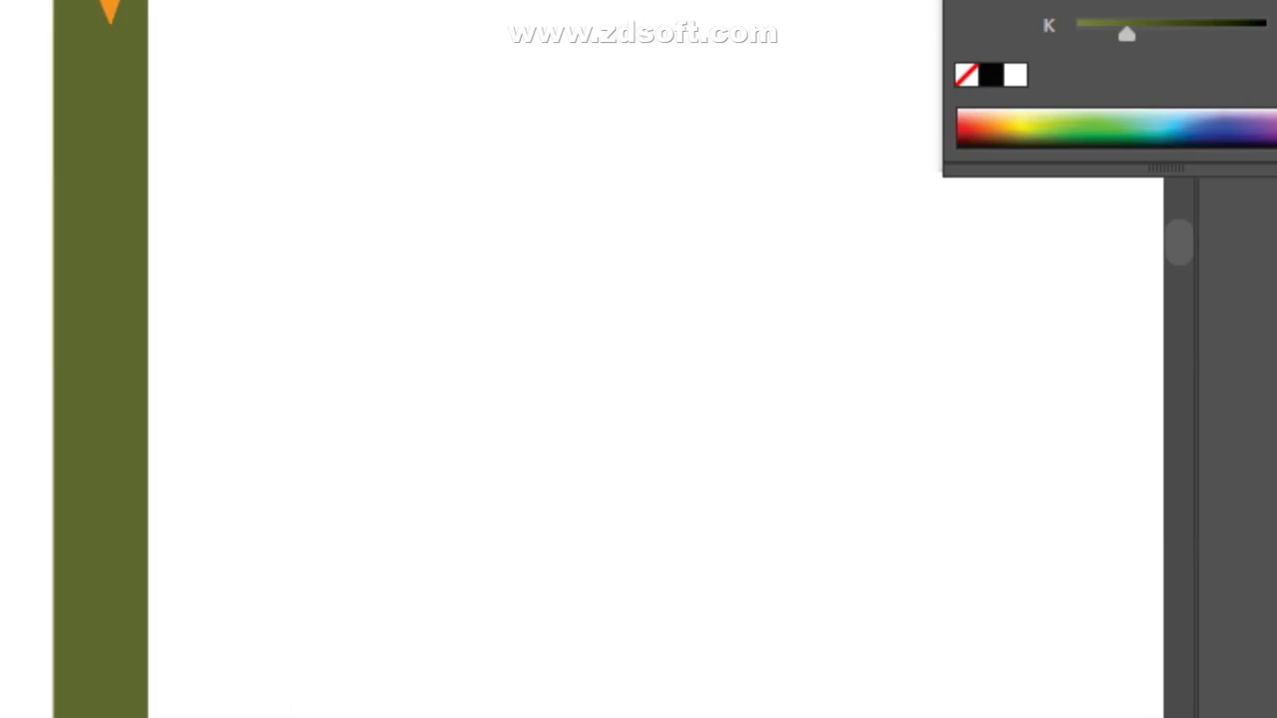
{"action": "key", "text": "ctrl+minus"}
{"action": "key", "text": "ctrl+minus"}
{"action": "key", "text": "ctrl+minus"}
{"action": "key", "text": "ctrl+minus"}
{"action": "key", "text": "ctrl+minus"}
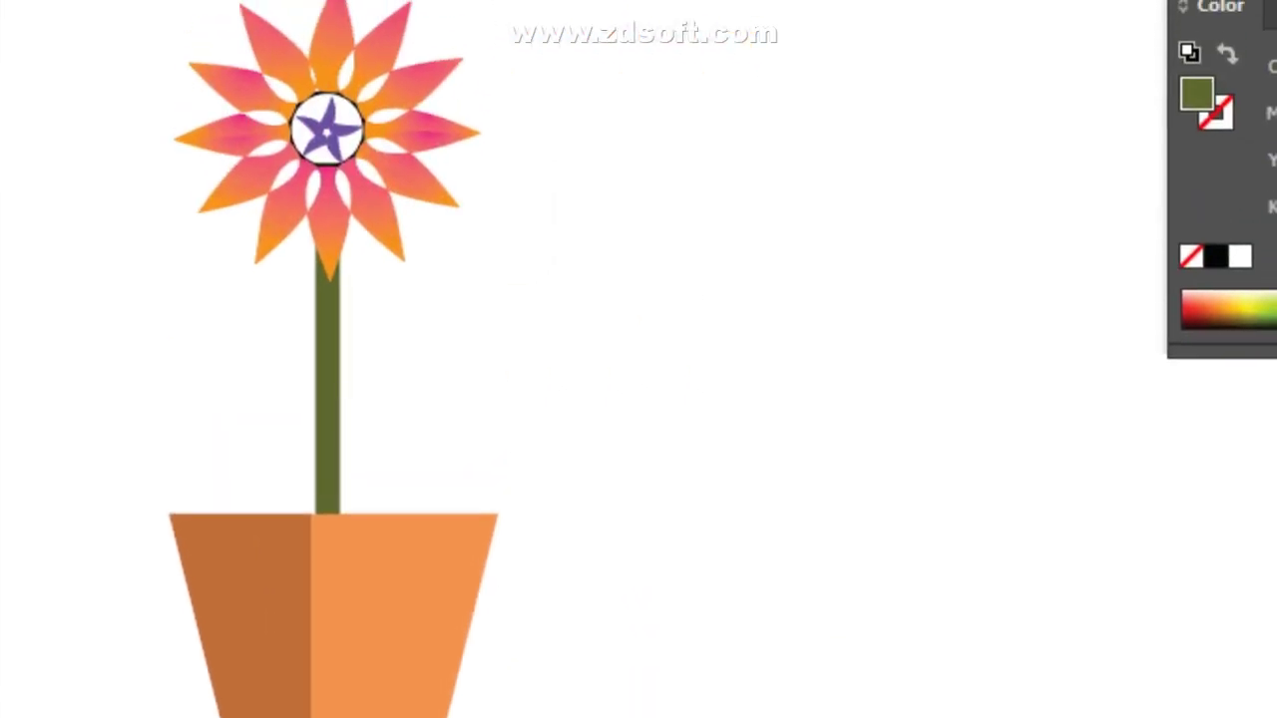
- Draw an olive-green square below the pot, extending slightly past the artboard's lower edge
{"action": "scroll", "coordinate": [374, 359], "scroll_direction": "down", "scroll_amount": 7}
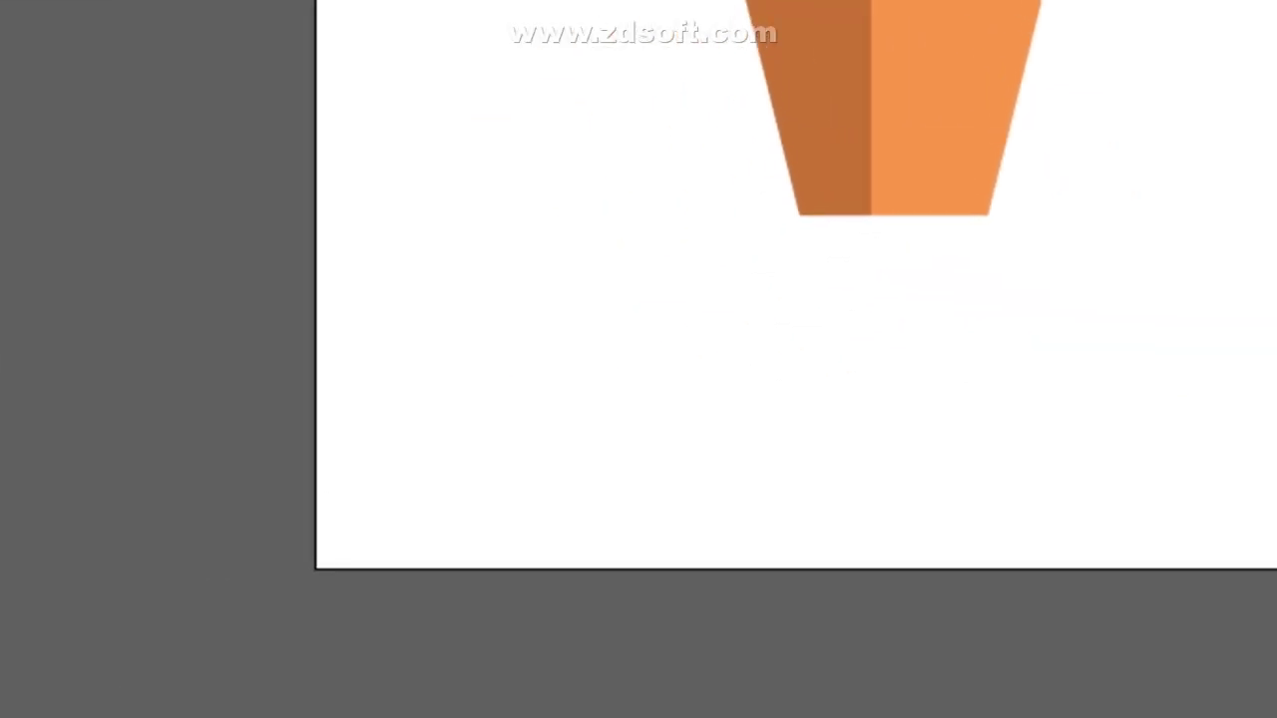
{"action": "left_click_drag", "start_coordinate": [618, 371], "coordinate": [877, 631]}
{"action": "left_click_drag", "start_coordinate": [619, 590], "coordinate": [620, 589]}
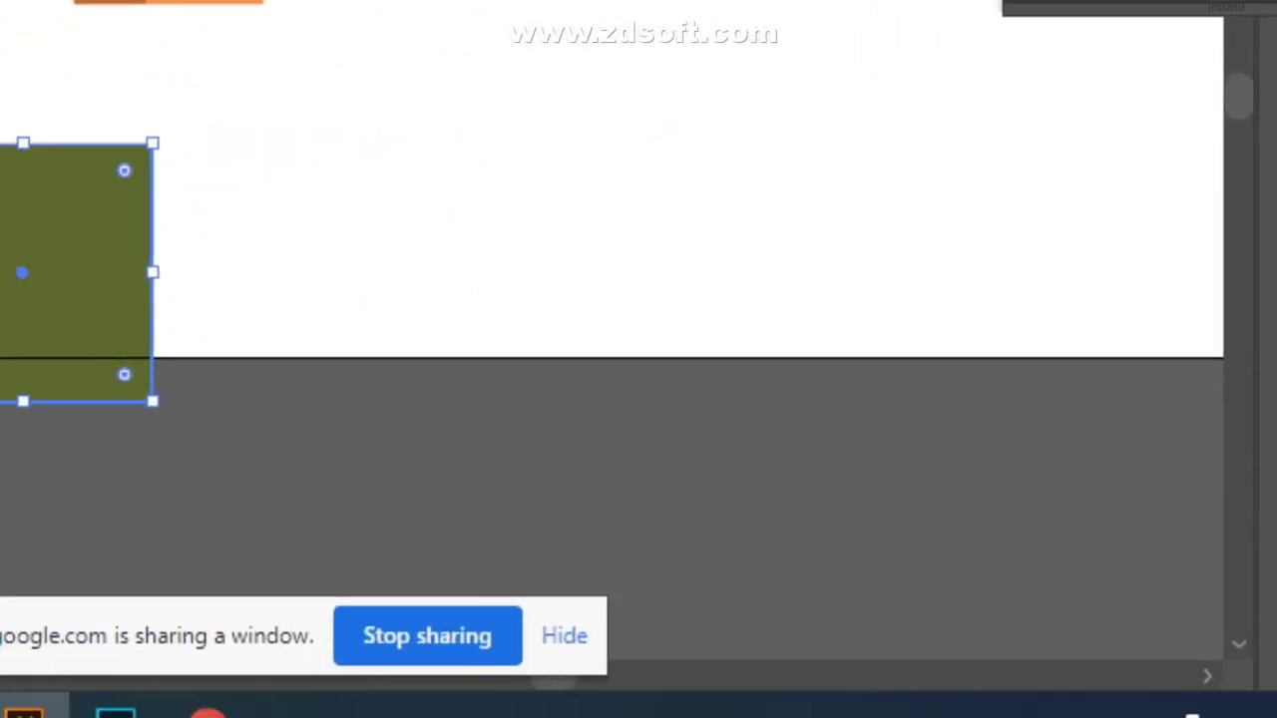
{"action": "key", "text": "v"}
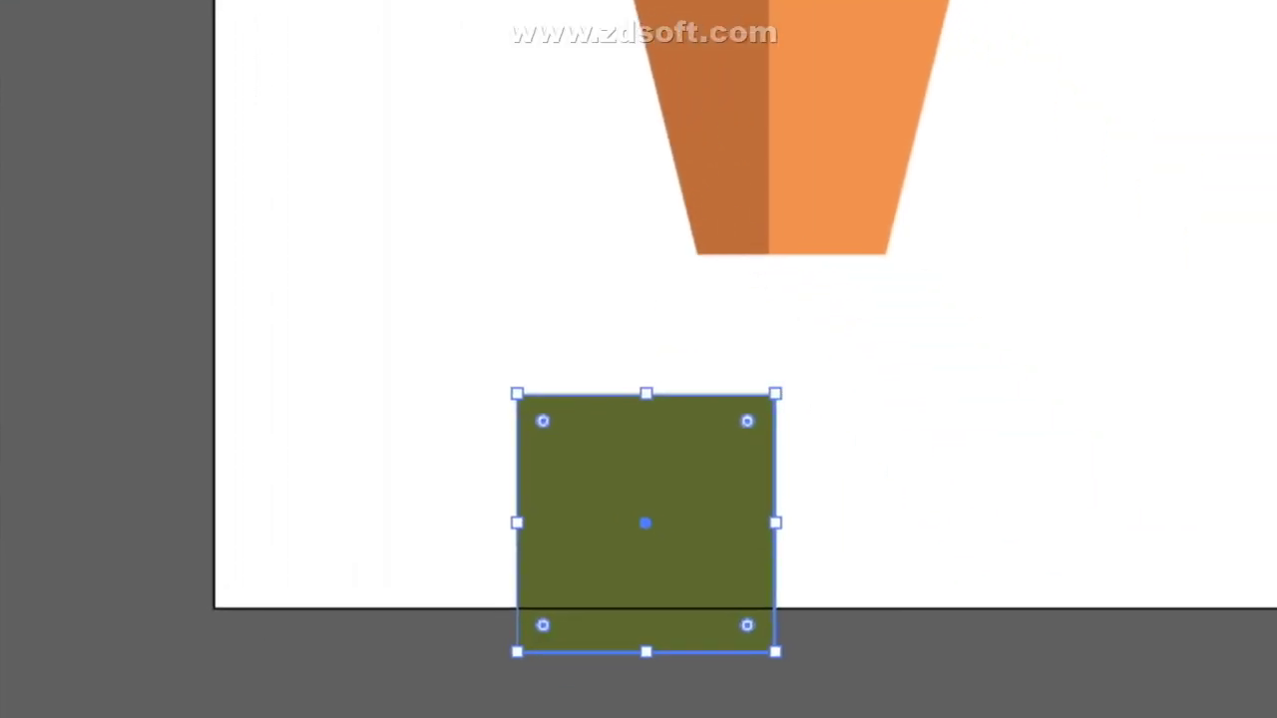
- Draw a vertical line through the olive square, starting slightly above its upper edge and ending at its lower edge
{"action": "key", "text": "backslash"}
{"action": "left_click_drag", "start_coordinate": [654, 259], "coordinate": [679, 626]}
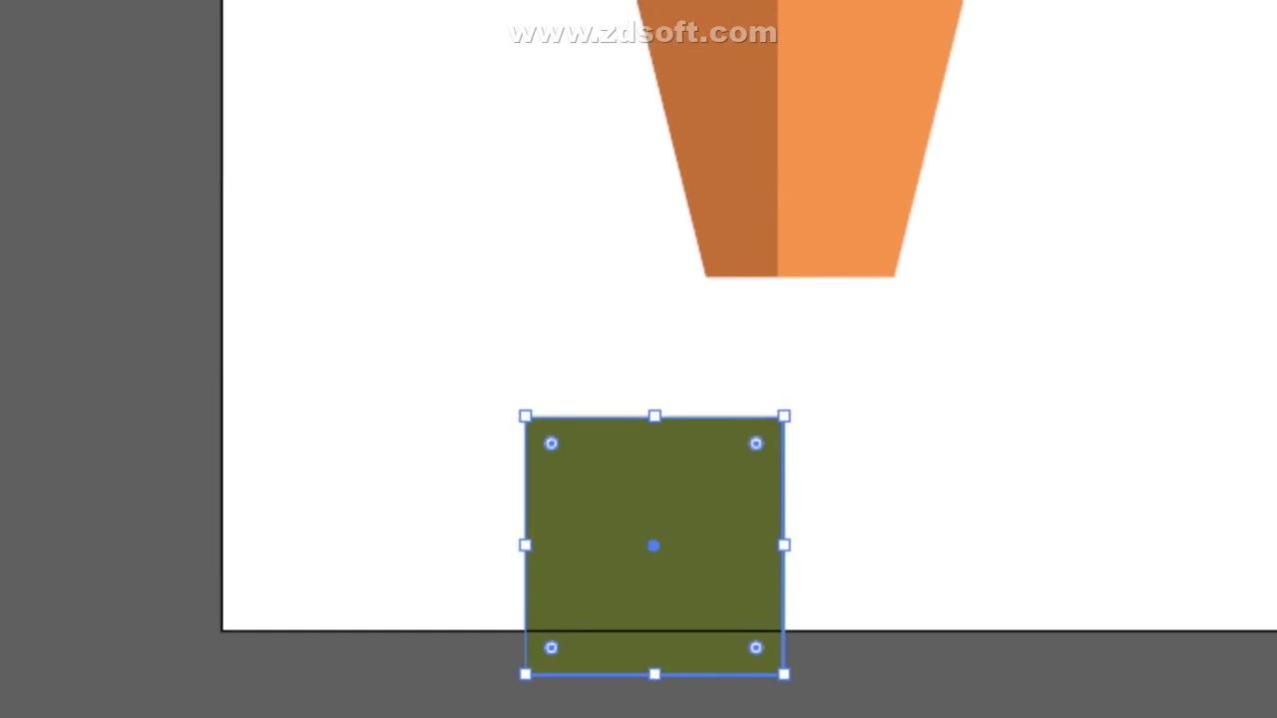
{"action": "left_click_drag", "start_coordinate": [659, 335], "coordinate": [947, 290]}
{"action": "key", "text": "ctrl+z"}
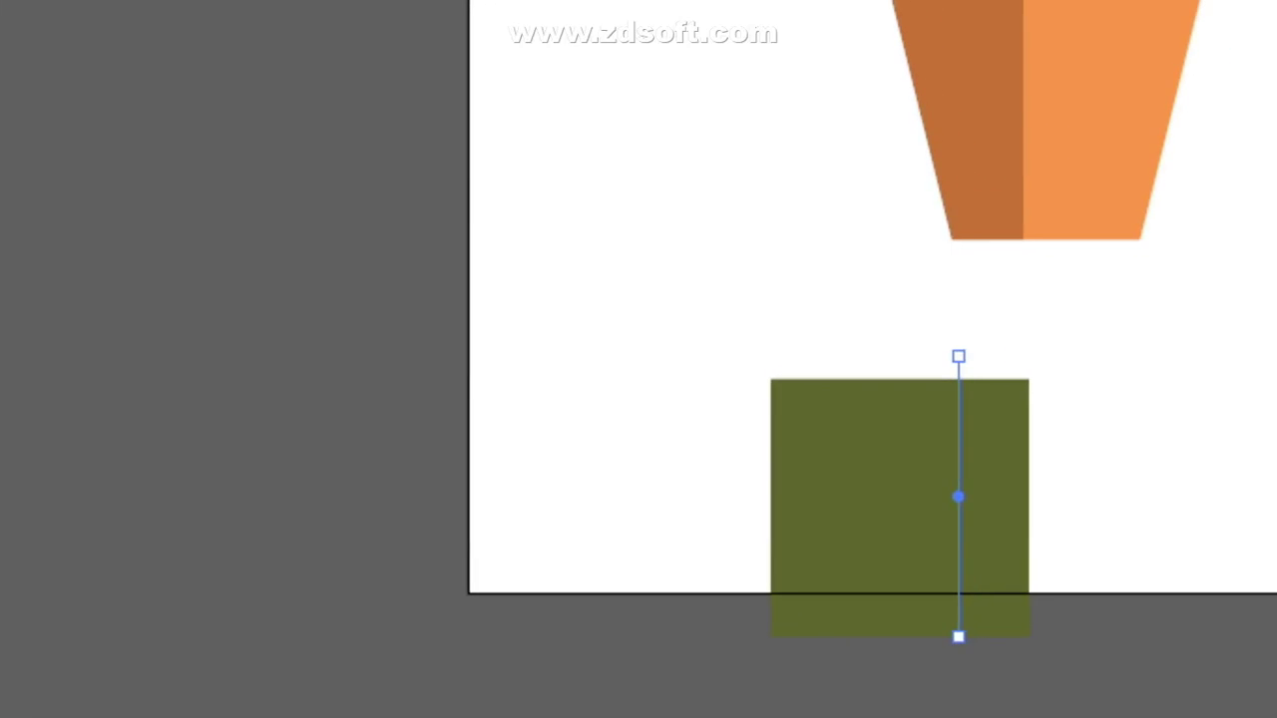
- Select the olive square together with the vertical line and align their centres horizontally
{"action": "left_click_drag", "start_coordinate": [708, 313], "coordinate": [1115, 604]}
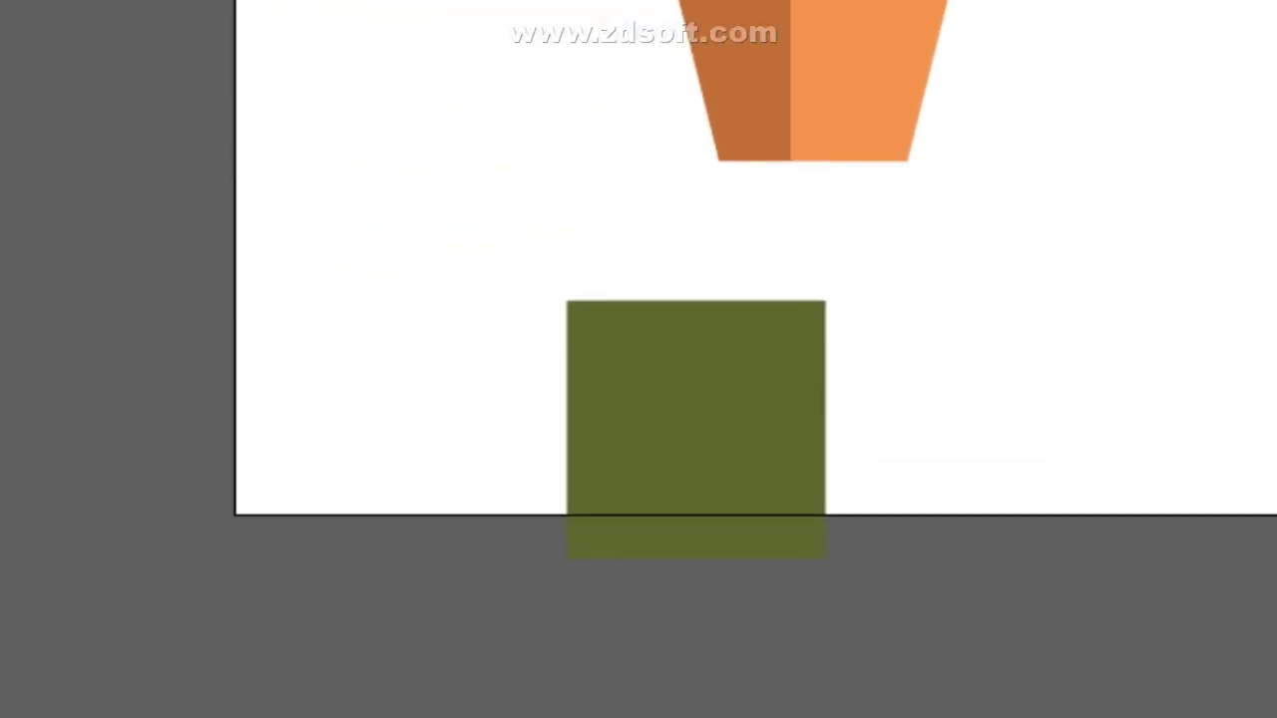
{"action": "left_click_drag", "start_coordinate": [587, 293], "coordinate": [591, 356]}
{"action": "mouse_move", "coordinate": [513, 327]}
{"action": "left_mouse_down"}
{"action": "mouse_move", "coordinate": [525, 407]}
{"action": "mouse_move", "coordinate": [788, 548]}
{"action": "left_mouse_up"}
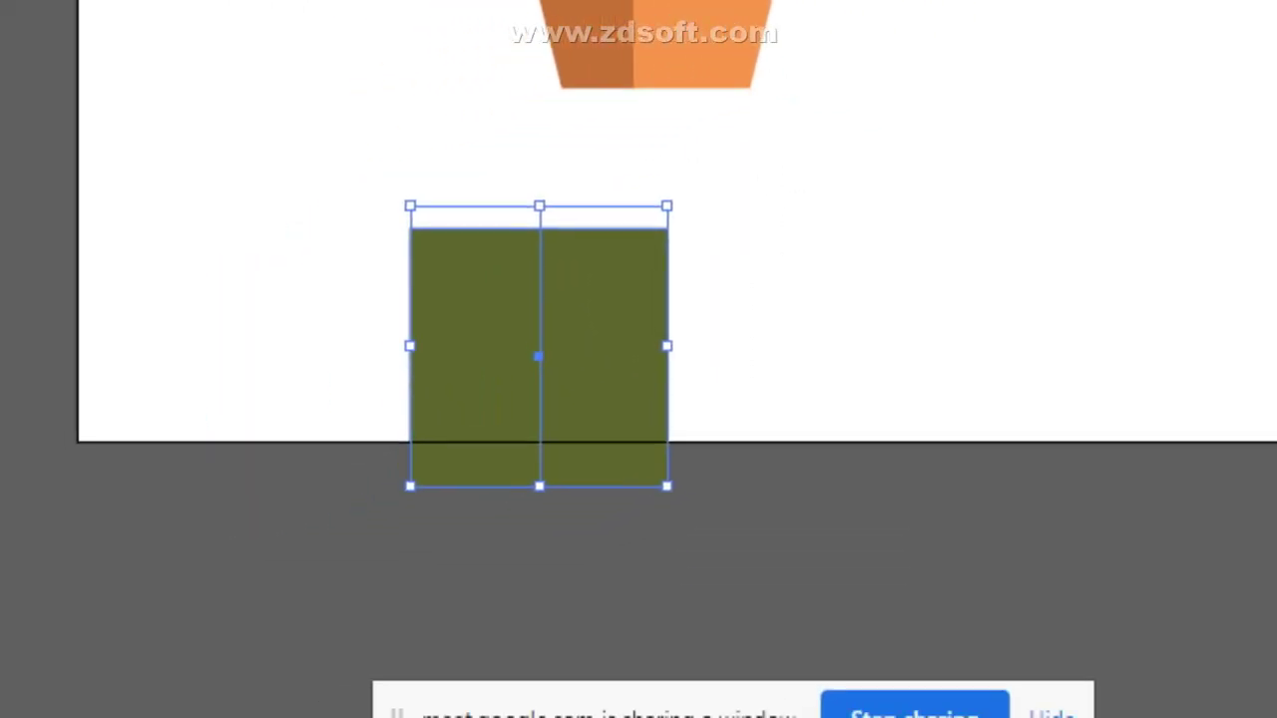
- Give the vertical line through the olive square a near-black stroke and clear the selection
{"action": "key", "text": "ctrl+shift+a"}
{"action": "left_click", "coordinate": [87, 263]}
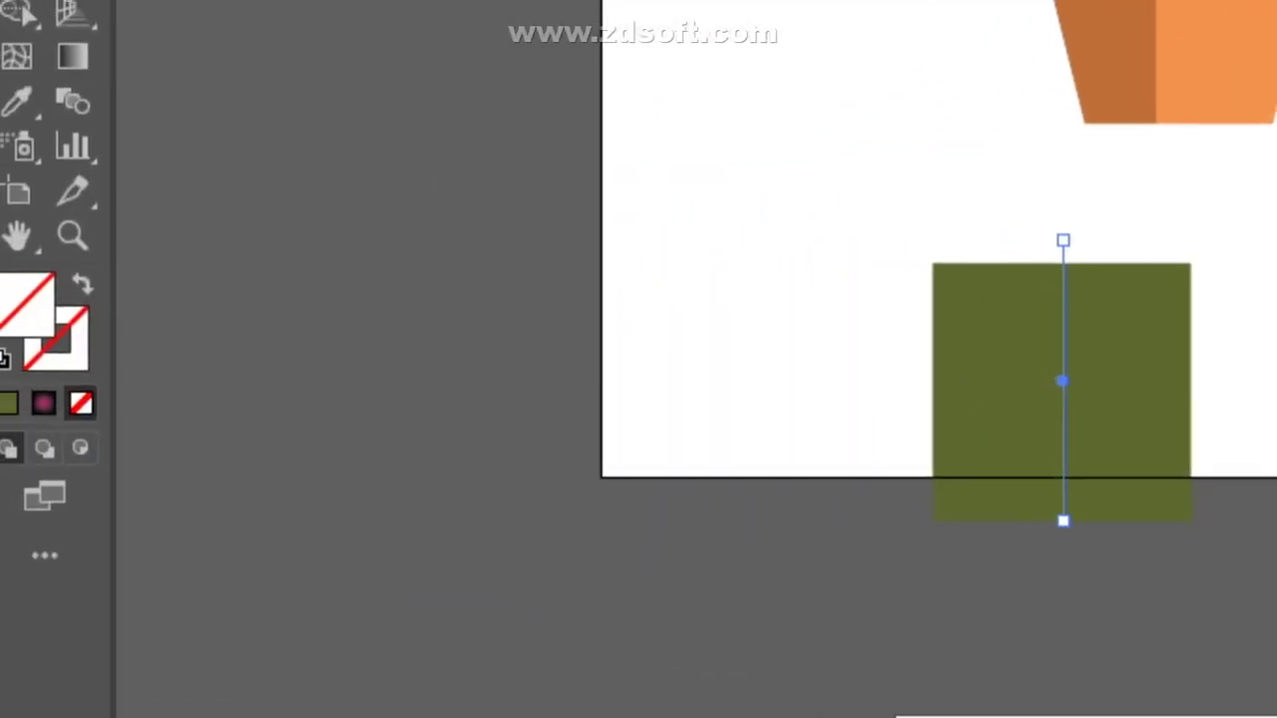
{"action": "double_click", "coordinate": [66, 342]}
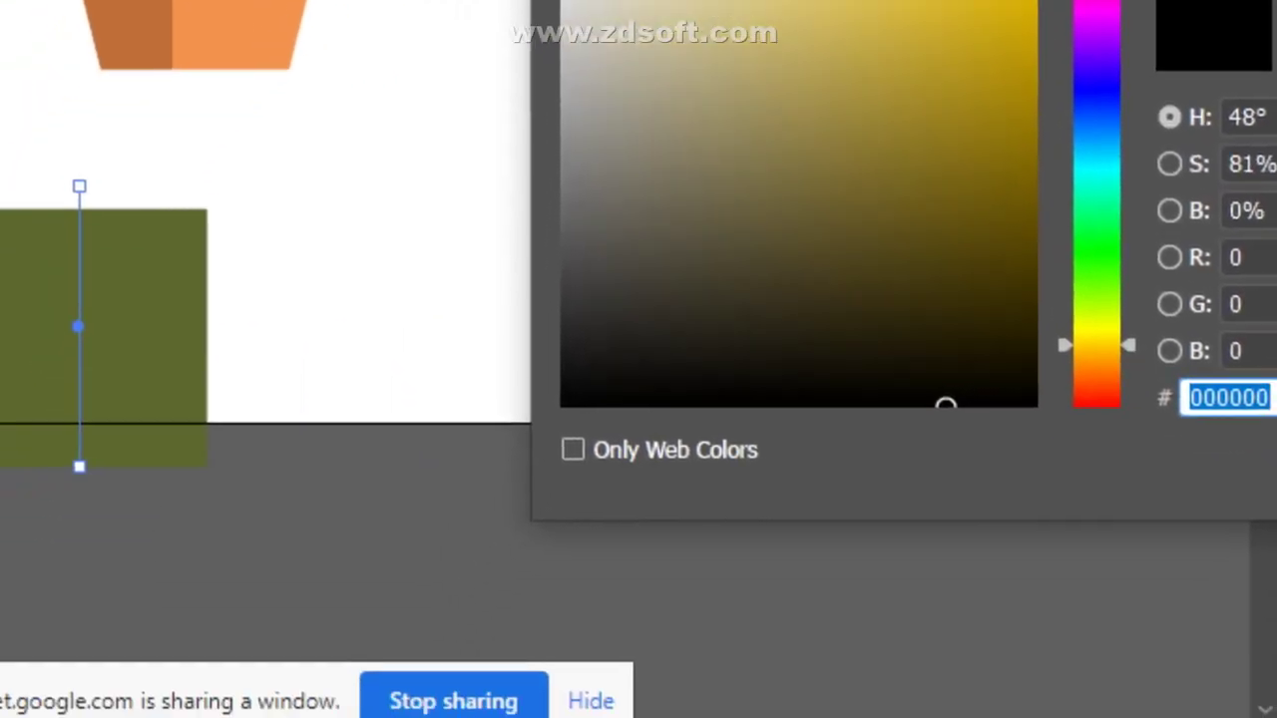
{"action": "left_click", "coordinate": [537, 489]}
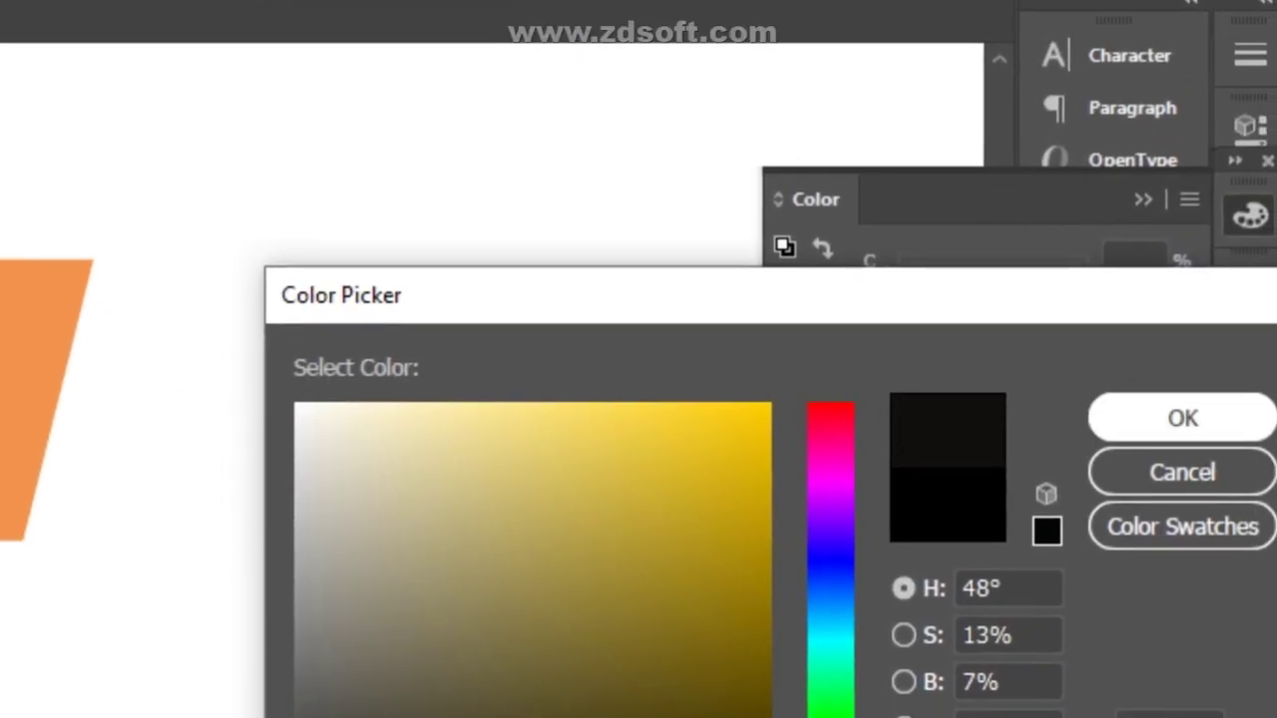
{"action": "left_click", "coordinate": [1274, 62]}
{"action": "key", "text": "ctrl+shift+a"}
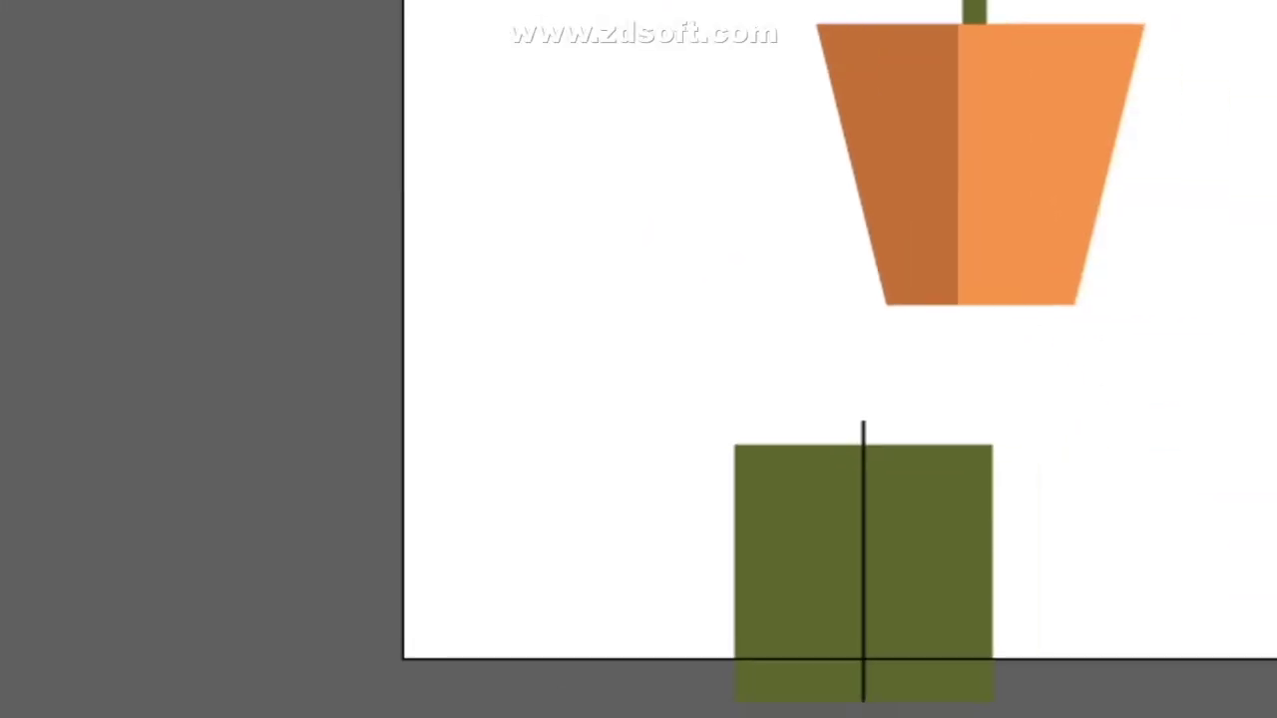
- Split the olive square into two halves along the line with Shape Builder and fill its right half with the same olive green
{"action": "left_click_drag", "start_coordinate": [625, 296], "coordinate": [927, 542]}
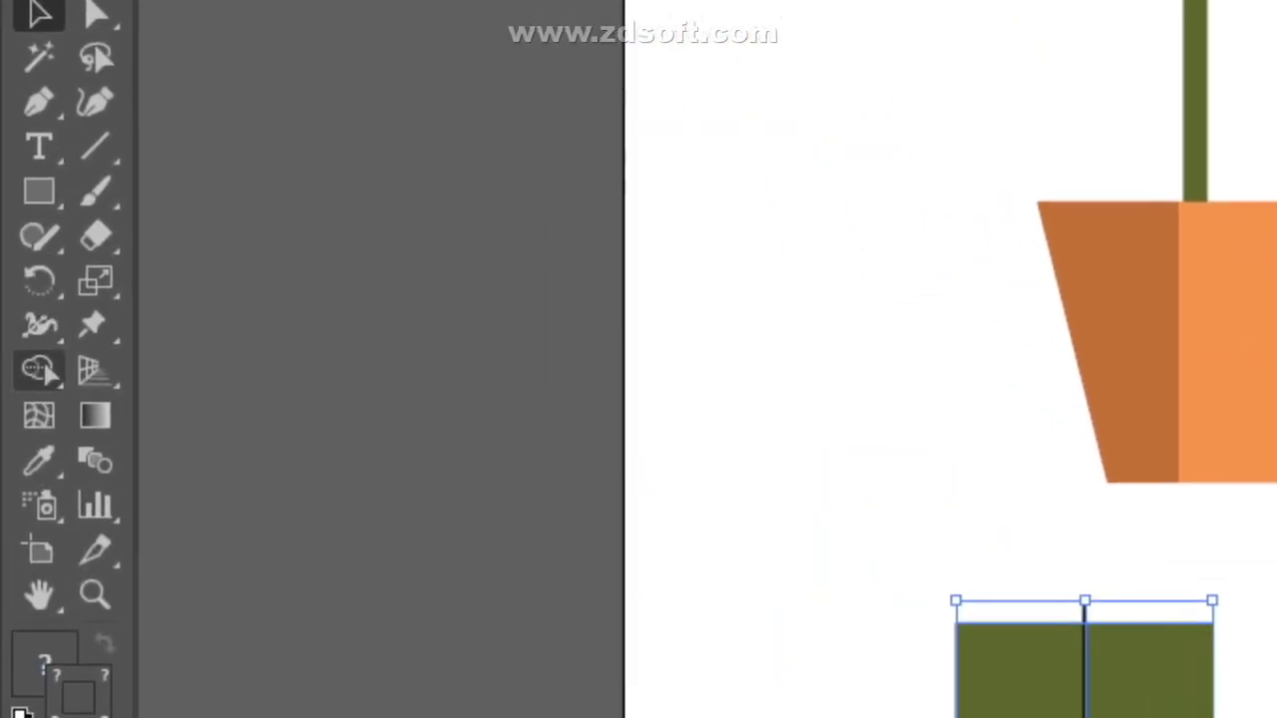
{"action": "left_click", "coordinate": [43, 385]}
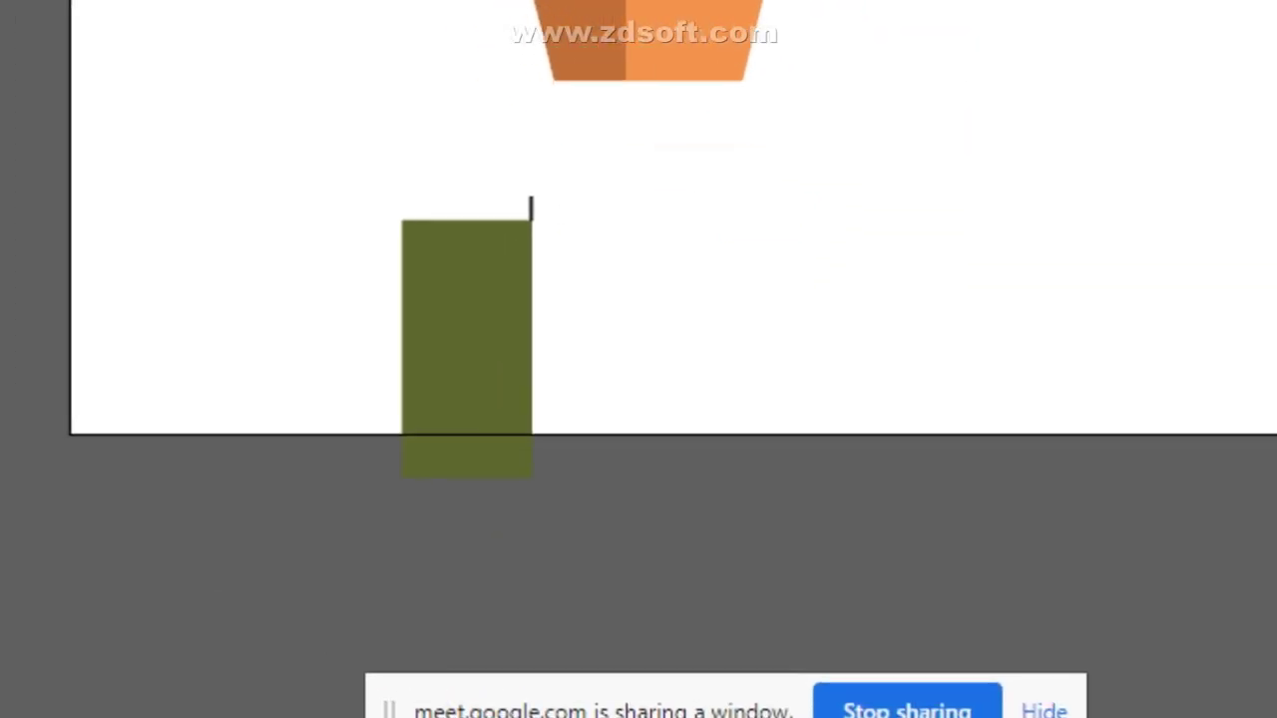
{"action": "left_click_drag", "start_coordinate": [749, 260], "coordinate": [608, 456]}
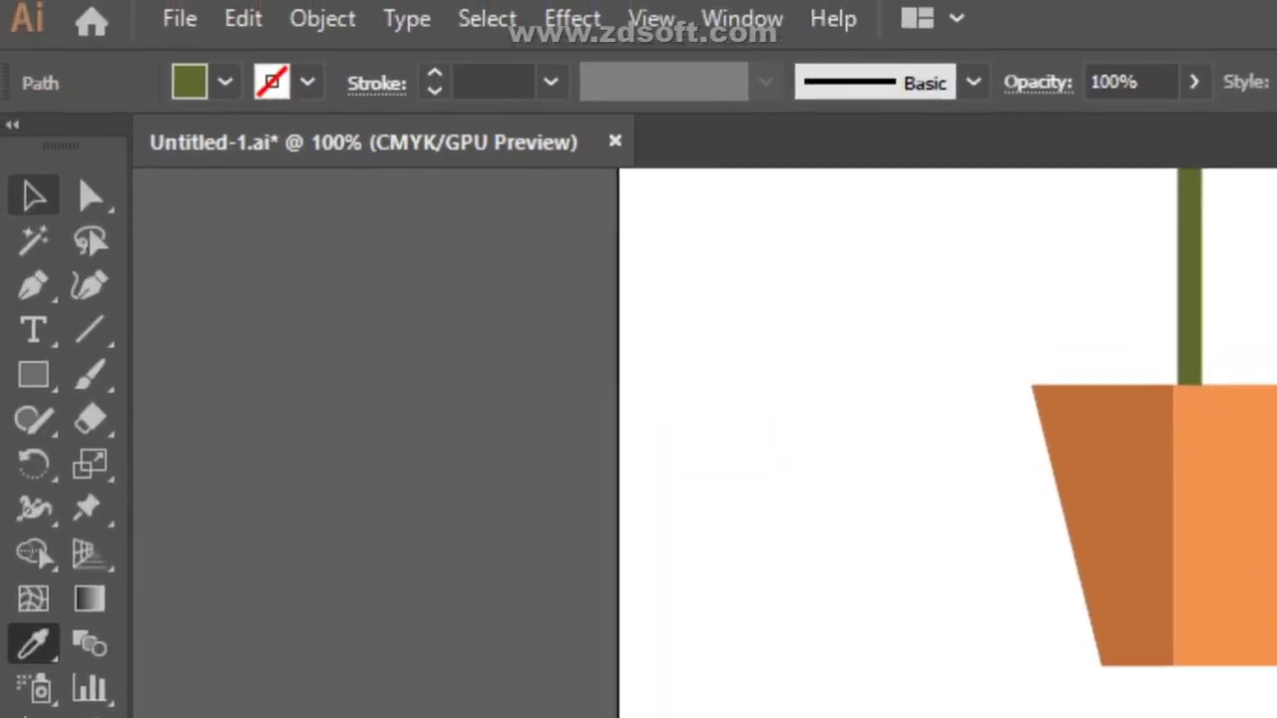
{"action": "left_click", "coordinate": [31, 195]}
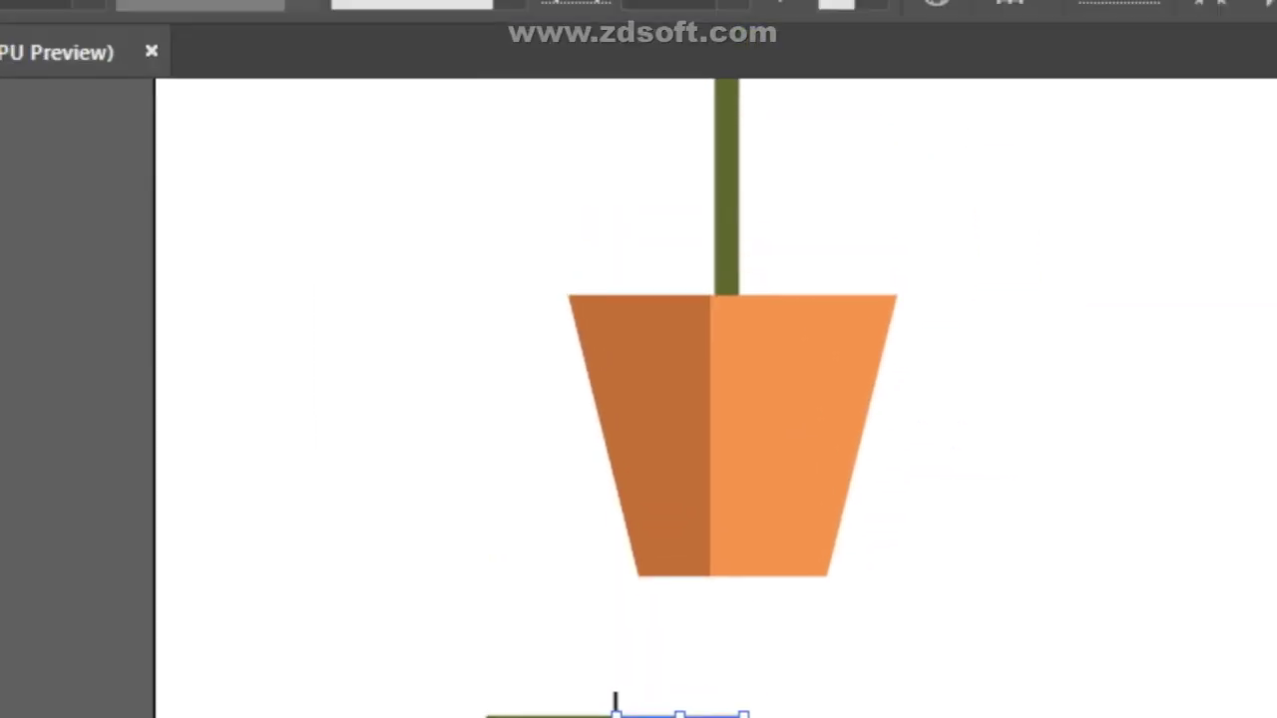
- Lower the right half's opacity to 82% and move both halves of the square up and left, fully onto the artboard beside the pot
{"action": "left_click", "coordinate": [644, 80]}
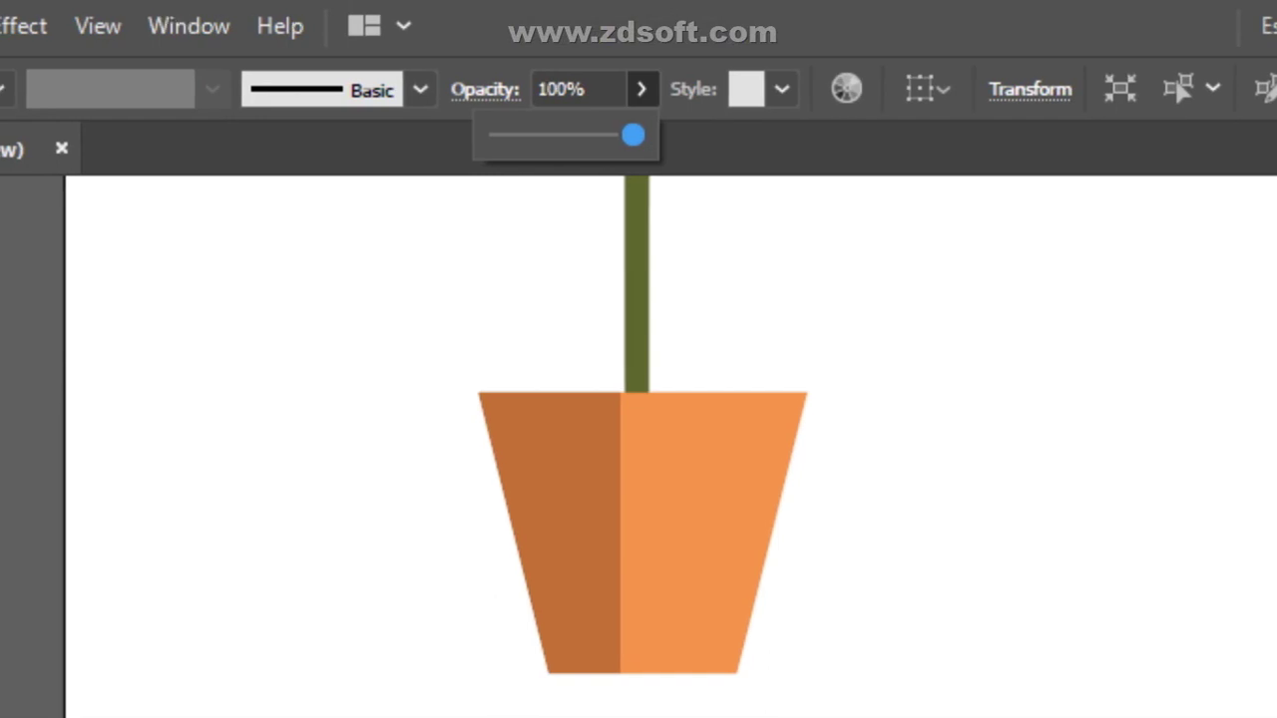
{"action": "left_click_drag", "start_coordinate": [644, 135], "coordinate": [624, 135]}
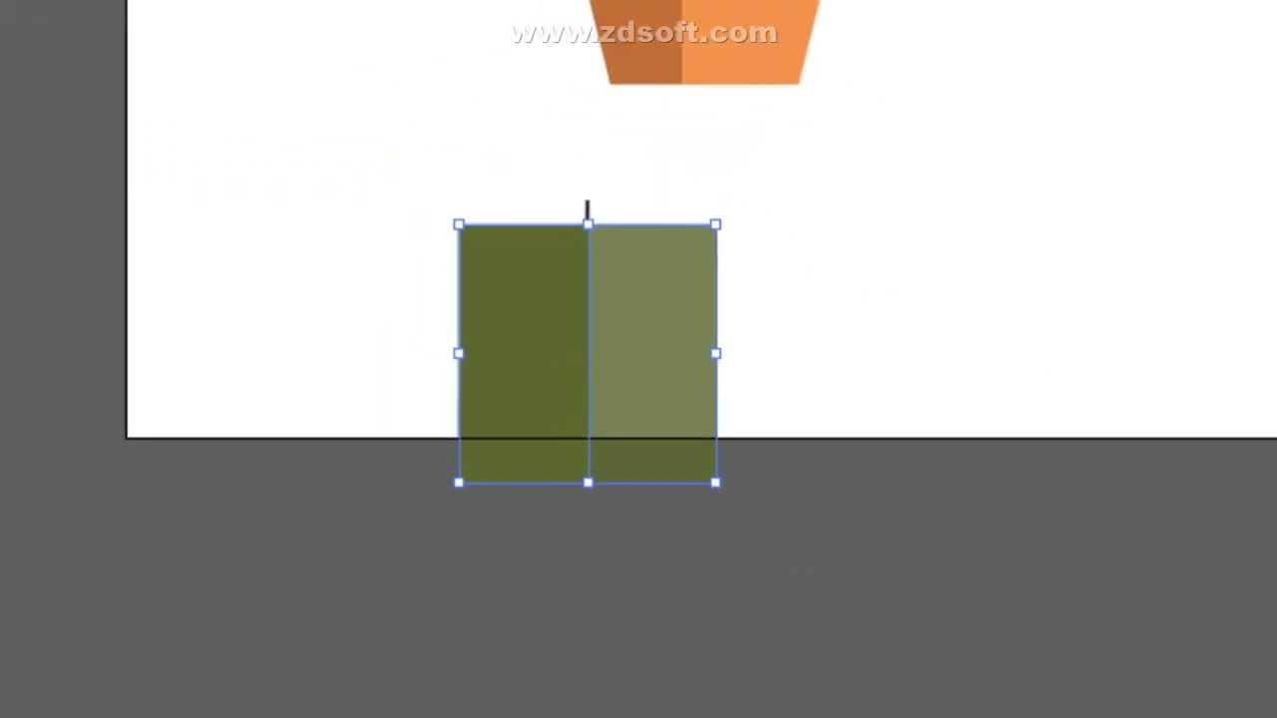
{"action": "left_click_drag", "start_coordinate": [587, 354], "coordinate": [348, 168]}
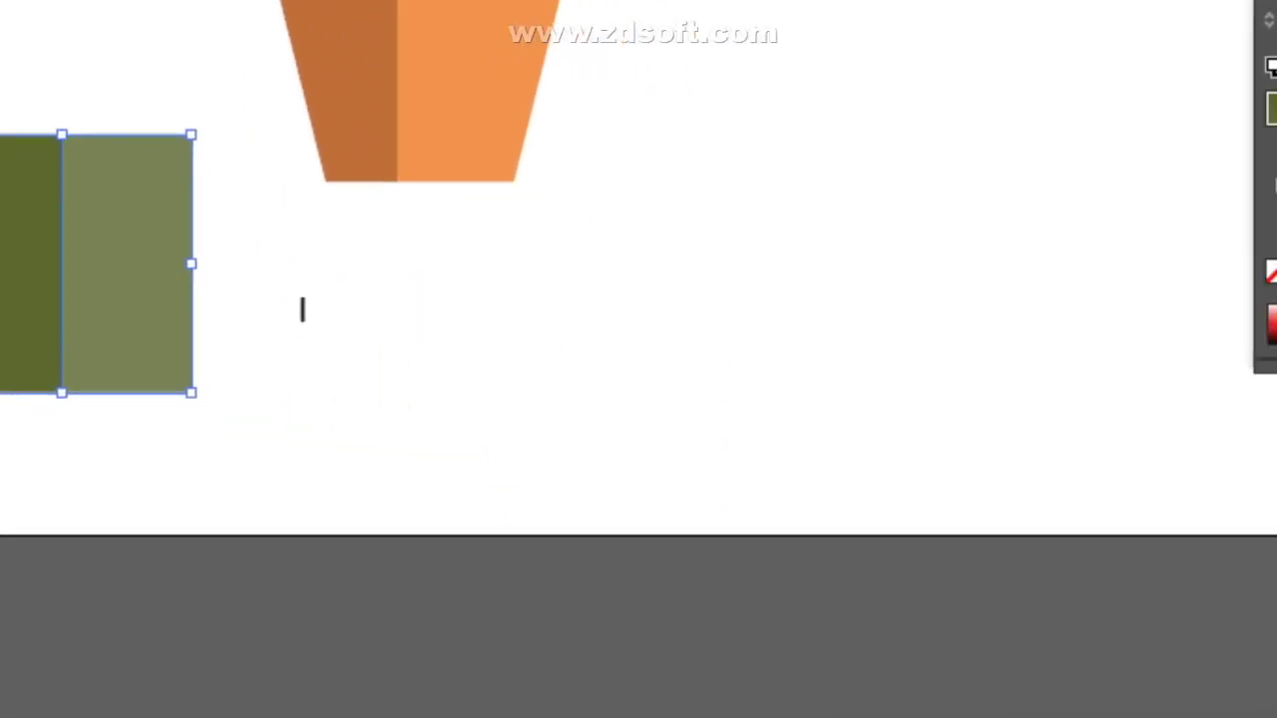
{"action": "left_click", "coordinate": [302, 309]}
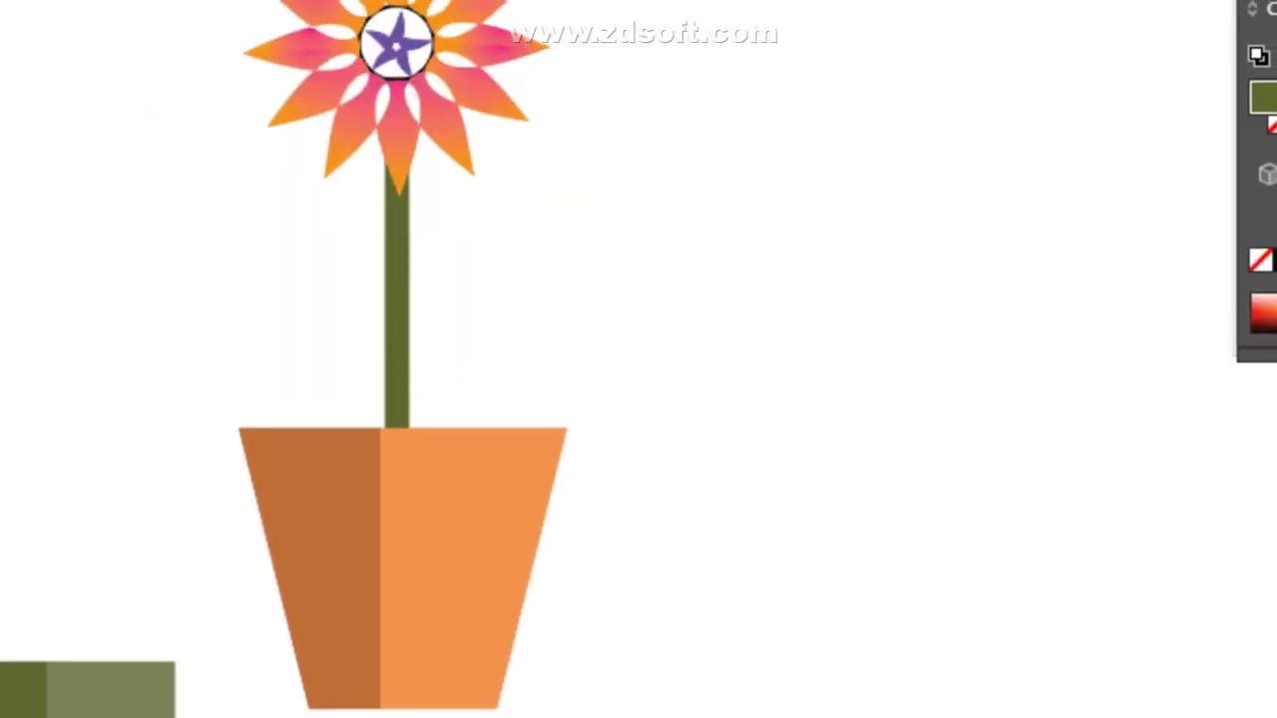
- Delete the larger loose flower without a pot and the two-tone olive square beside the pot
{"action": "scroll", "coordinate": [638, 359], "scroll_direction": "down", "scroll_amount": 2}
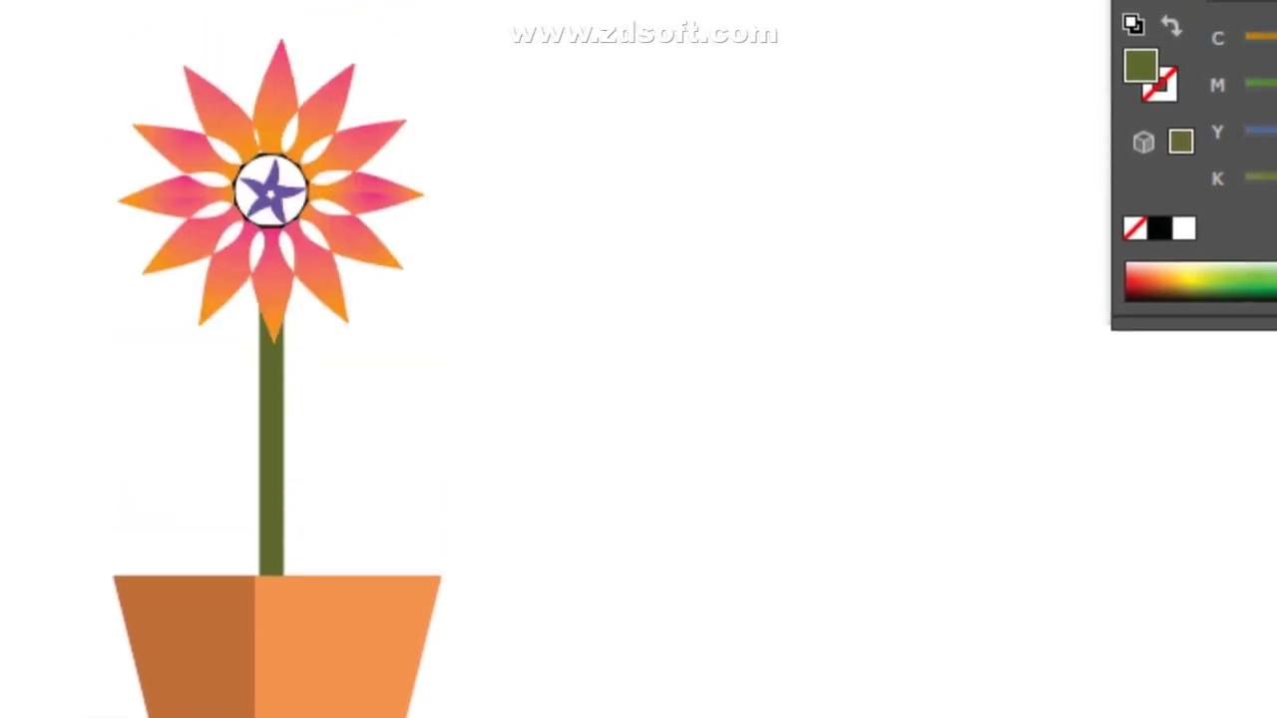
{"action": "scroll", "coordinate": [278, 399], "scroll_direction": "up", "scroll_amount": 3}
{"action": "scroll", "coordinate": [277, 399], "scroll_direction": "down", "scroll_amount": 7}
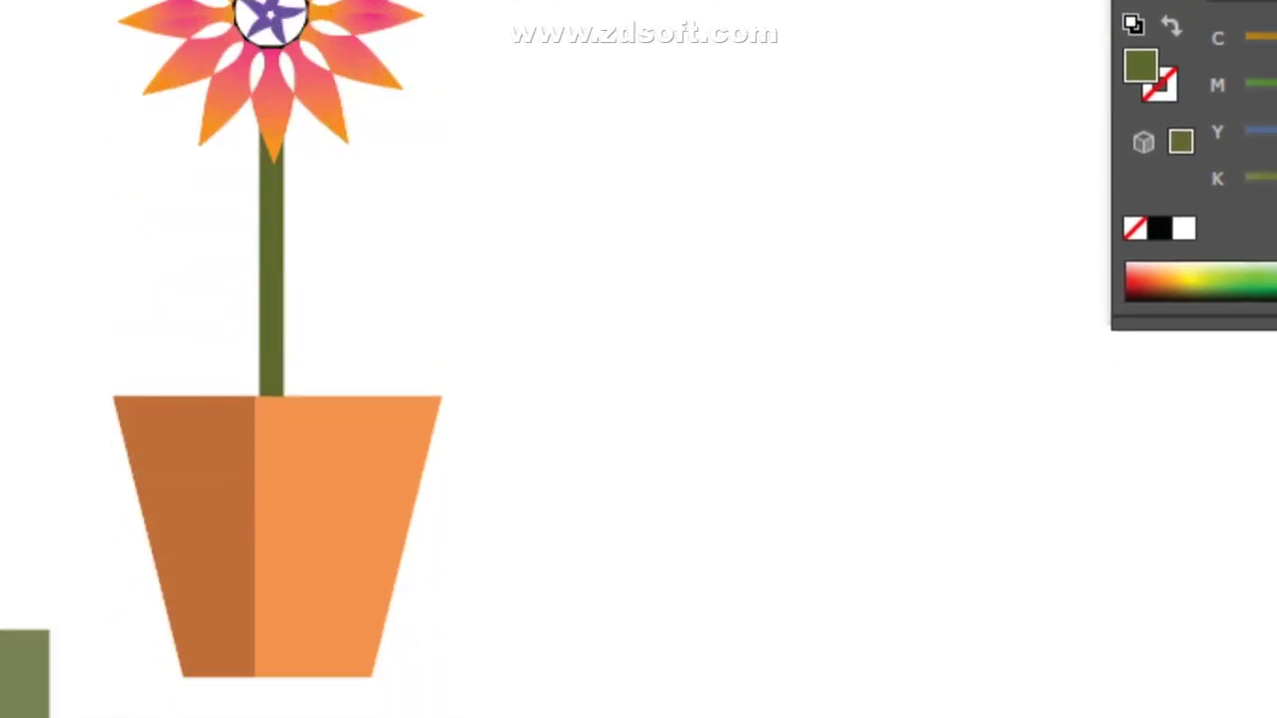
{"action": "key", "text": "ctrl+plus"}
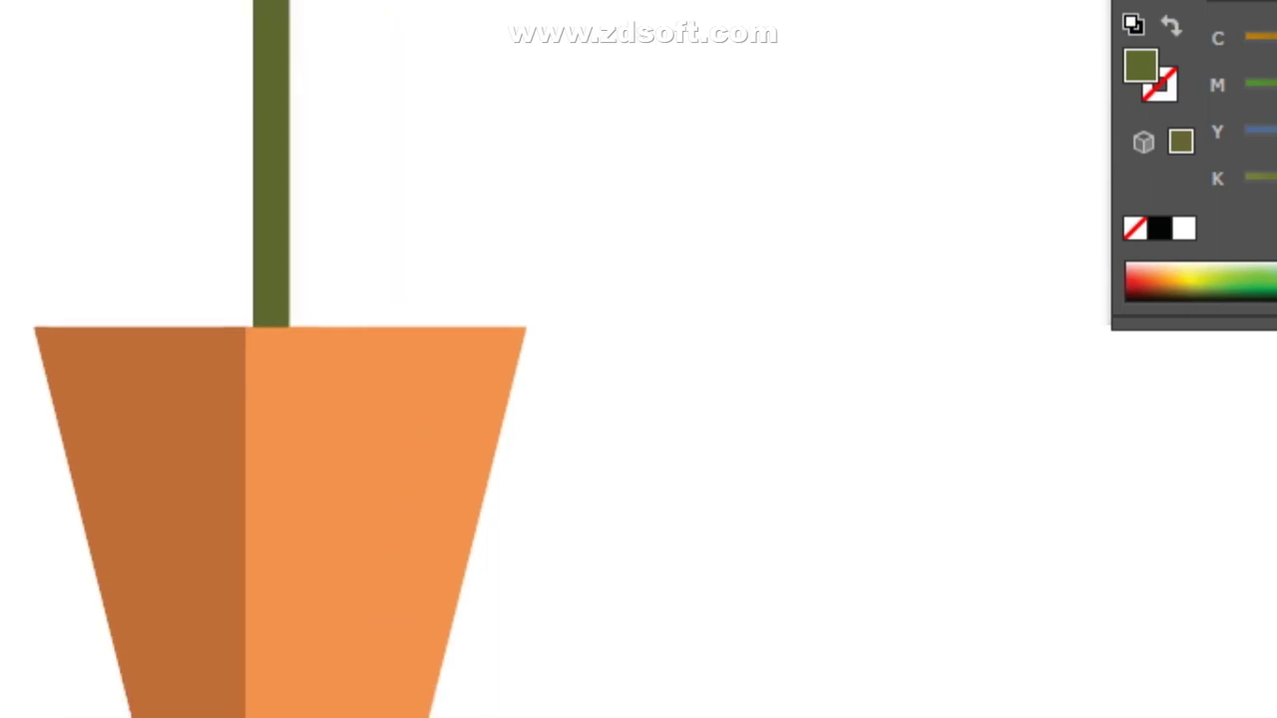
{"action": "scroll", "coordinate": [271, 389], "scroll_direction": "down", "scroll_amount": 3}
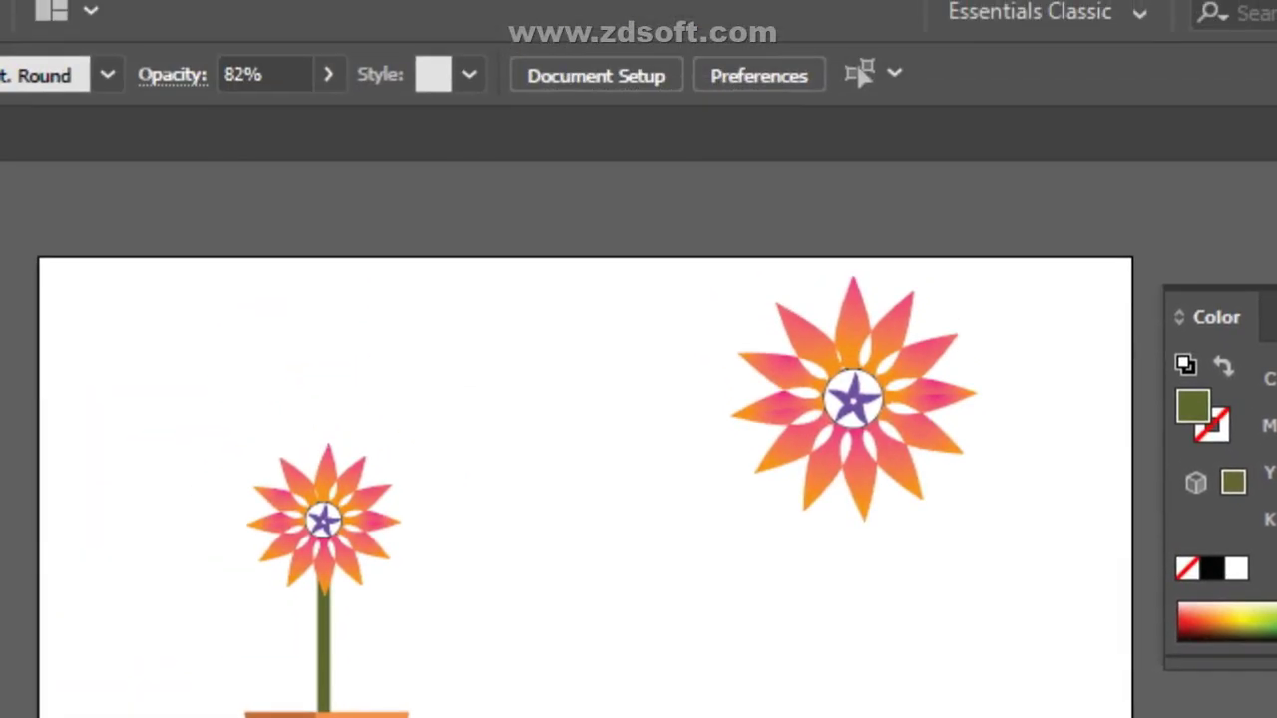
{"action": "left_click_drag", "start_coordinate": [651, 376], "coordinate": [1063, 689]}
{"action": "key", "text": "Delete"}
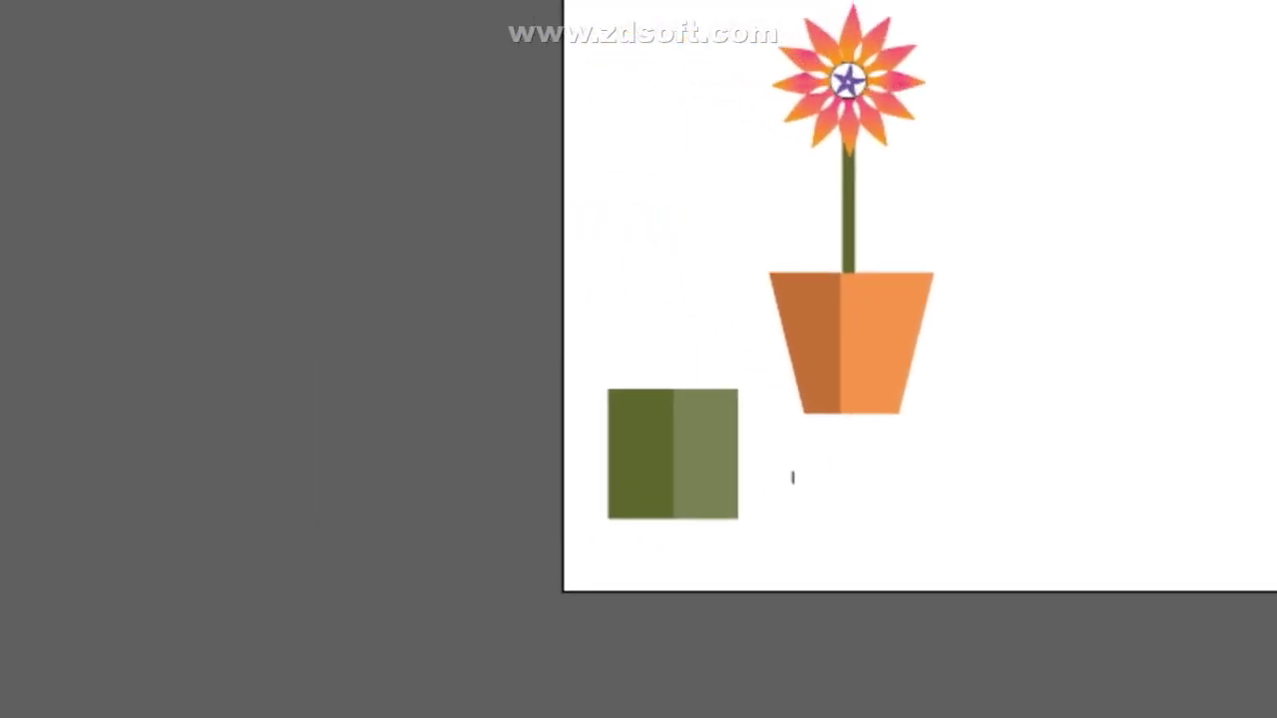
{"action": "left_click", "coordinate": [672, 453]}
{"action": "key", "text": "Delete"}
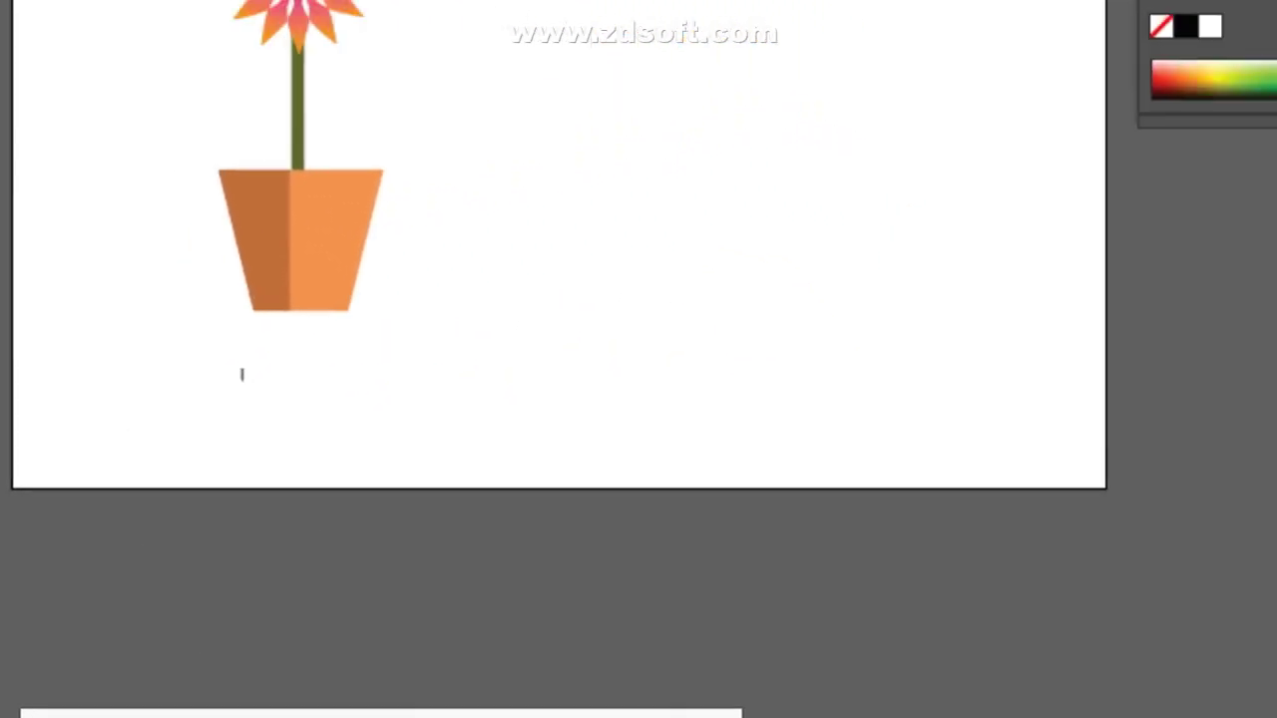
- Select the complete flower, stem and pot and group them into one object
{"action": "left_click_drag", "start_coordinate": [592, 239], "coordinate": [698, 418]}
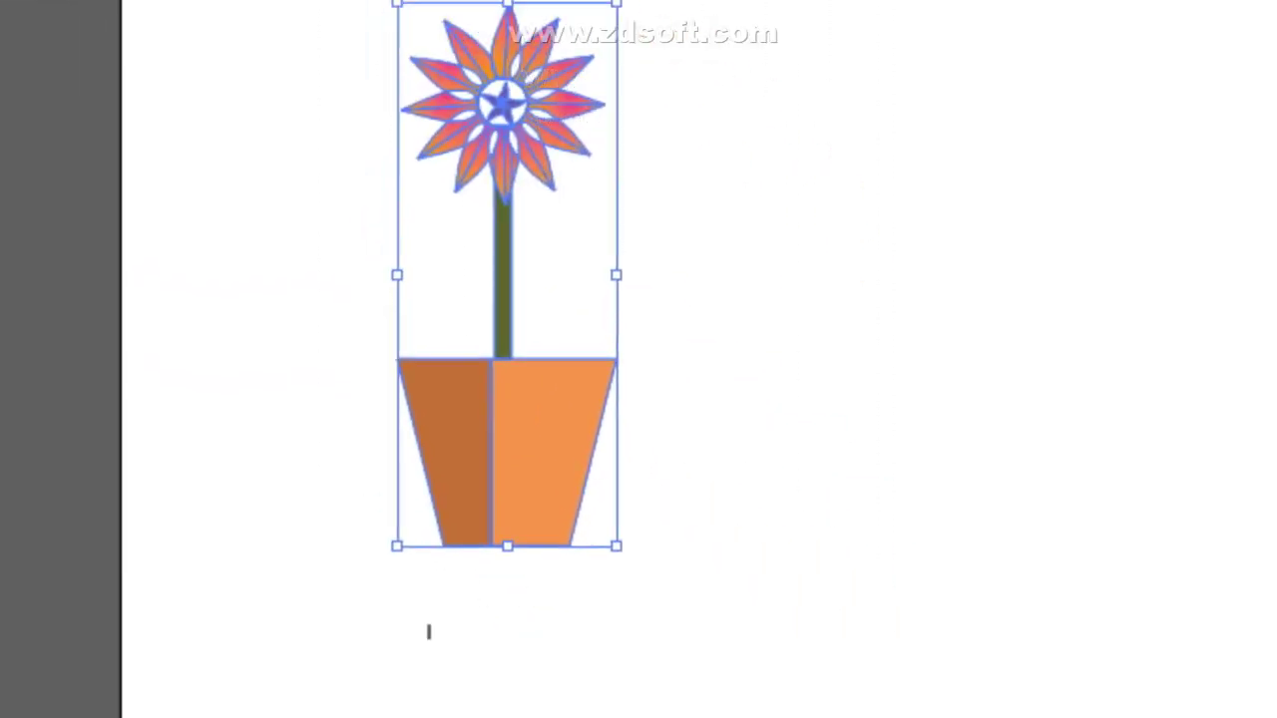
{"action": "right_click", "coordinate": [632, 349]}
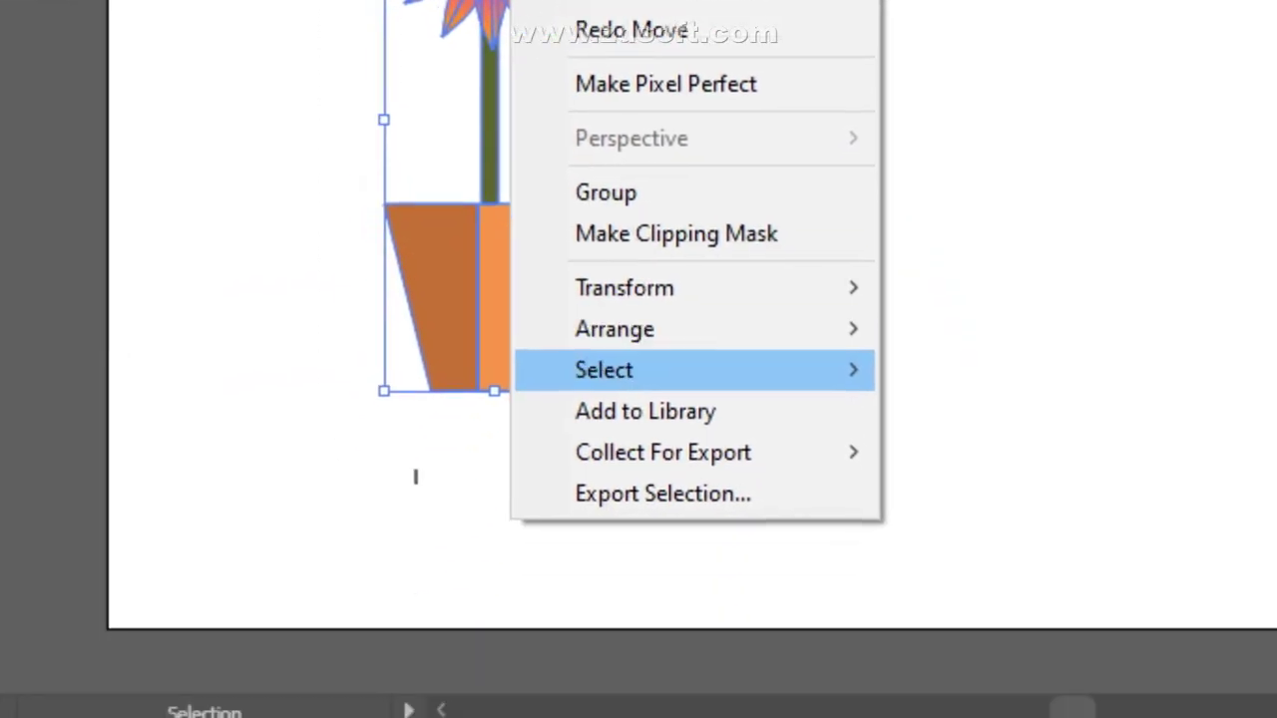
{"action": "left_click", "coordinate": [738, 576]}
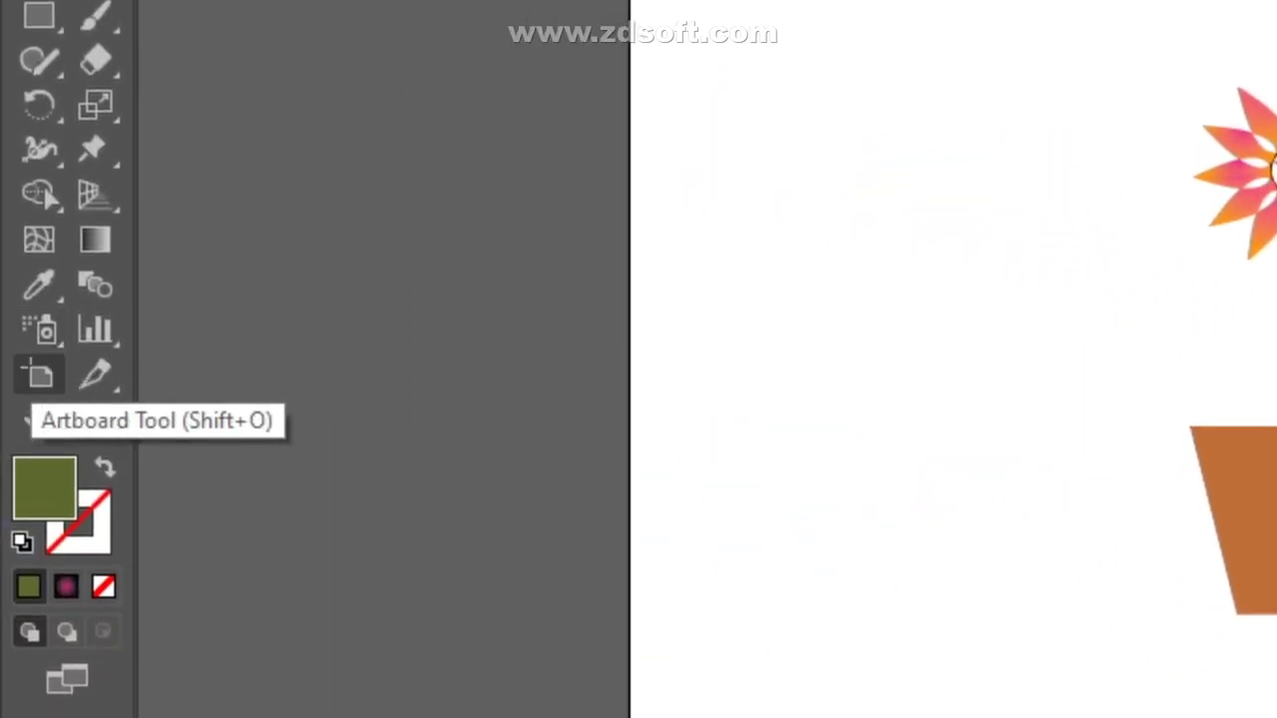
- Shrink the artboard in width and height, and scale the grouped plant down slightly to sit near the artboard's centre
{"action": "left_click", "coordinate": [38, 357]}
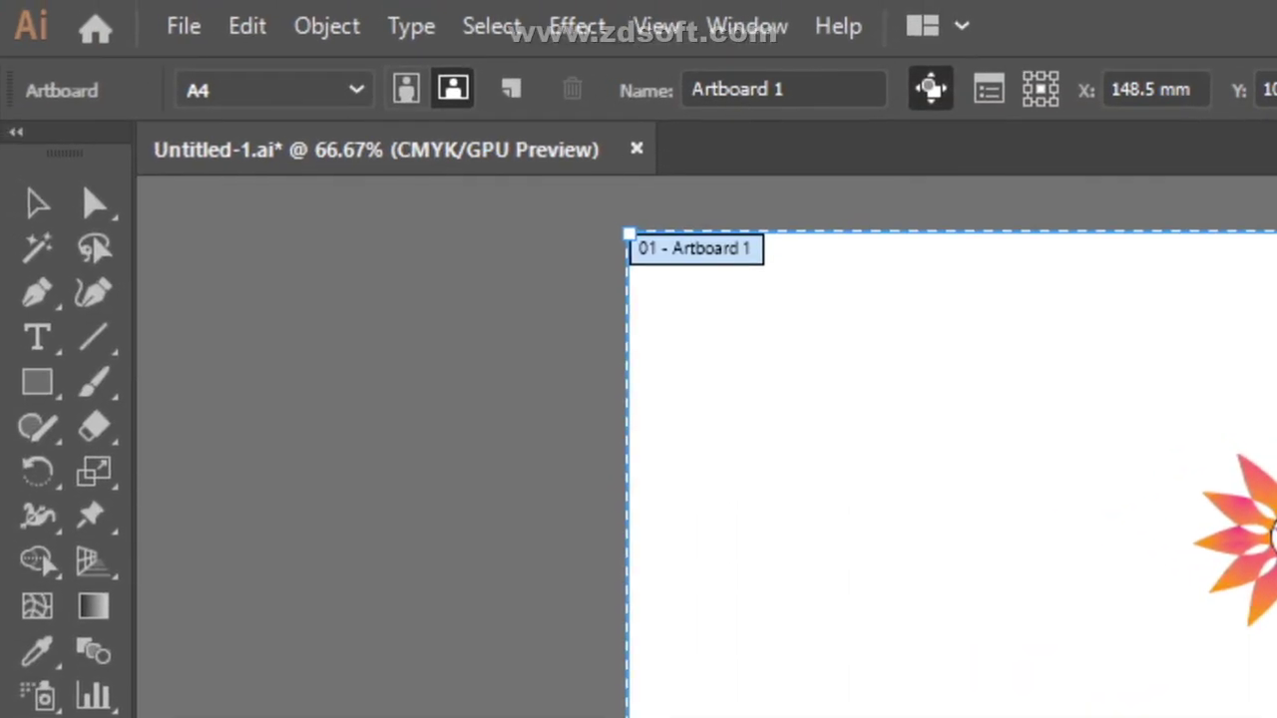
{"action": "left_click_drag", "start_coordinate": [628, 234], "coordinate": [1050, 405]}
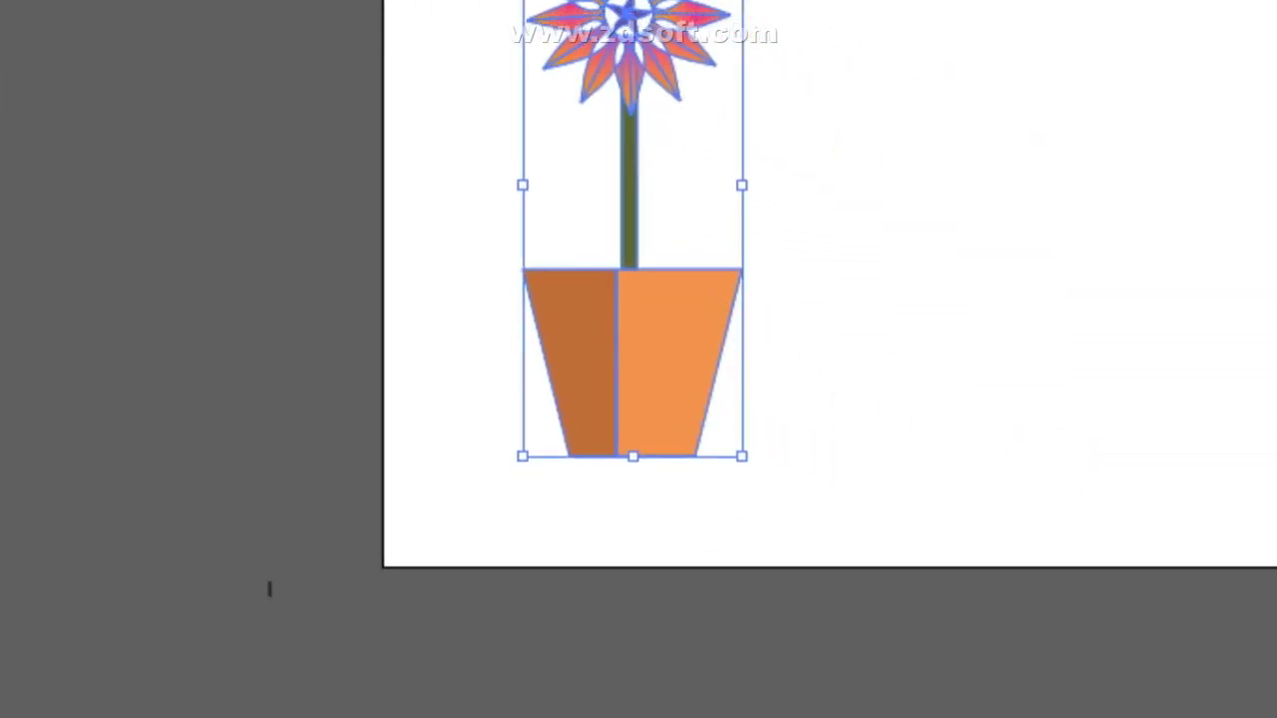
{"action": "left_click_drag", "start_coordinate": [628, 359], "coordinate": [880, 376]}
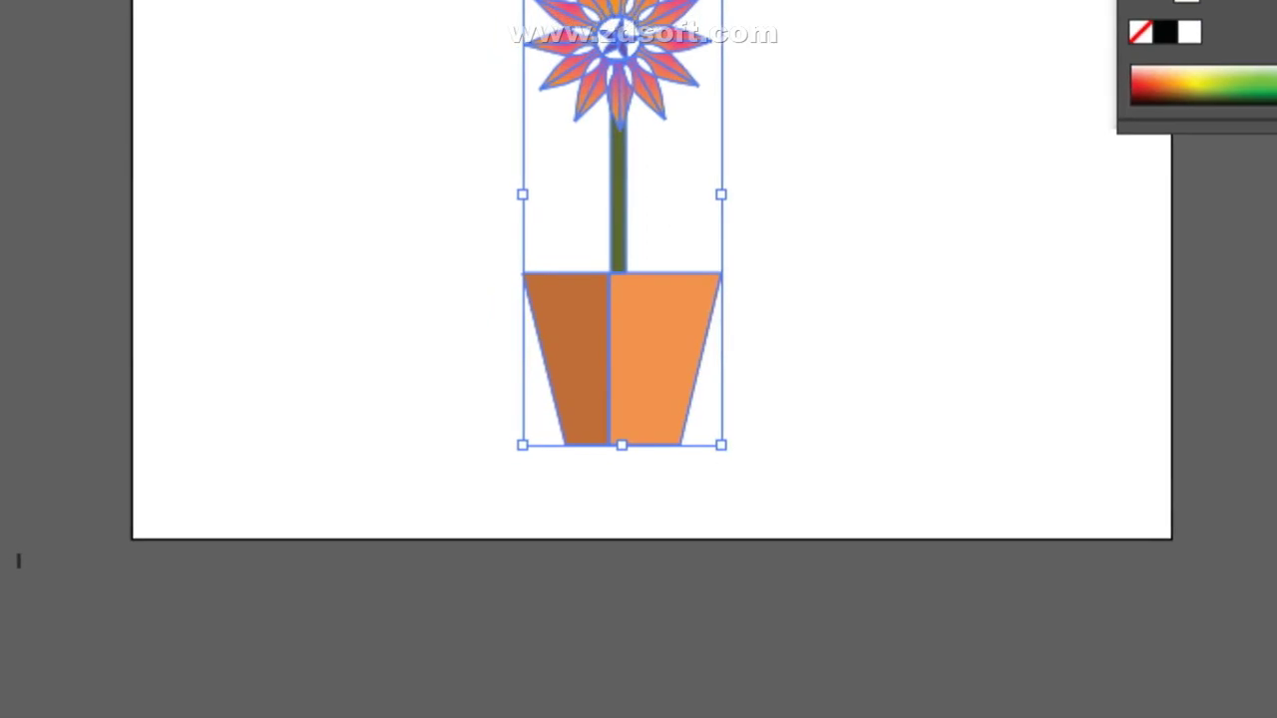
{"action": "mouse_move", "coordinate": [618, 40]}
{"action": "left_mouse_down"}
{"action": "mouse_move", "coordinate": [633, 25]}
{"action": "mouse_move", "coordinate": [631, 54]}
{"action": "left_mouse_up"}
- Add a new layer, Layer 2, and place it beneath Layer 1
{"action": "left_click", "coordinate": [1246, 340]}
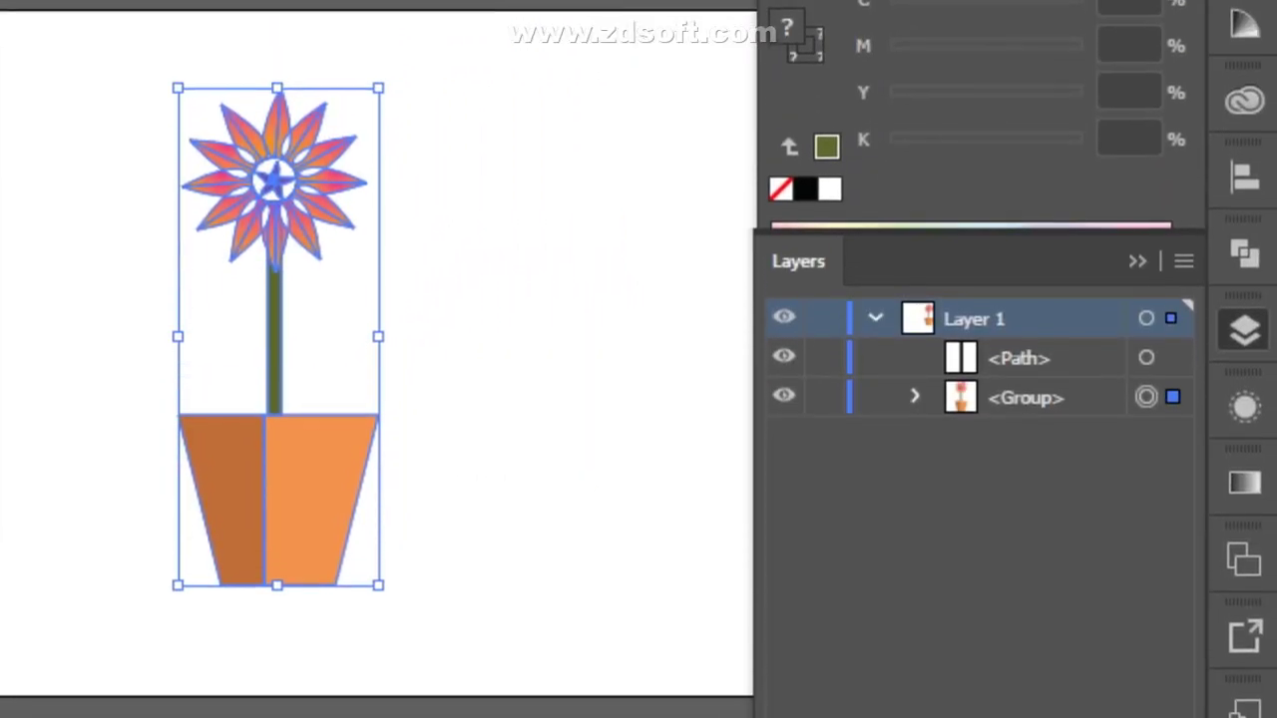
{"action": "left_click", "coordinate": [874, 304]}
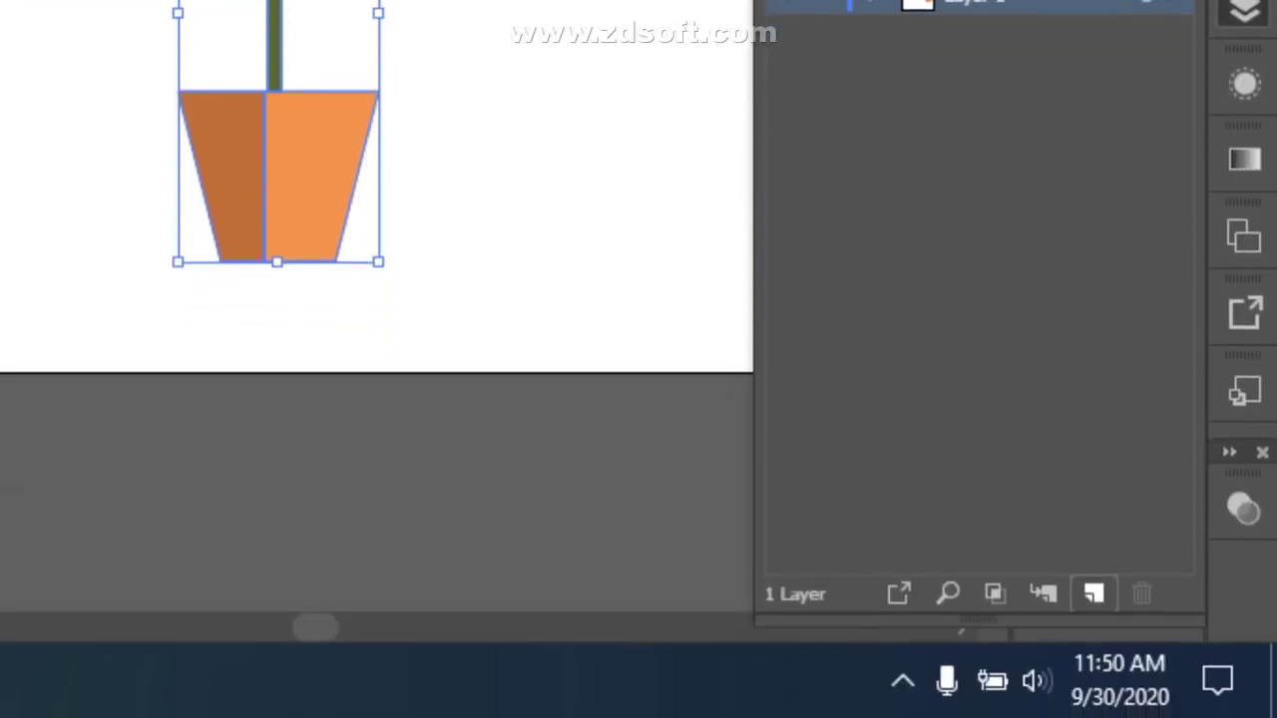
{"action": "left_click", "coordinate": [1091, 593]}
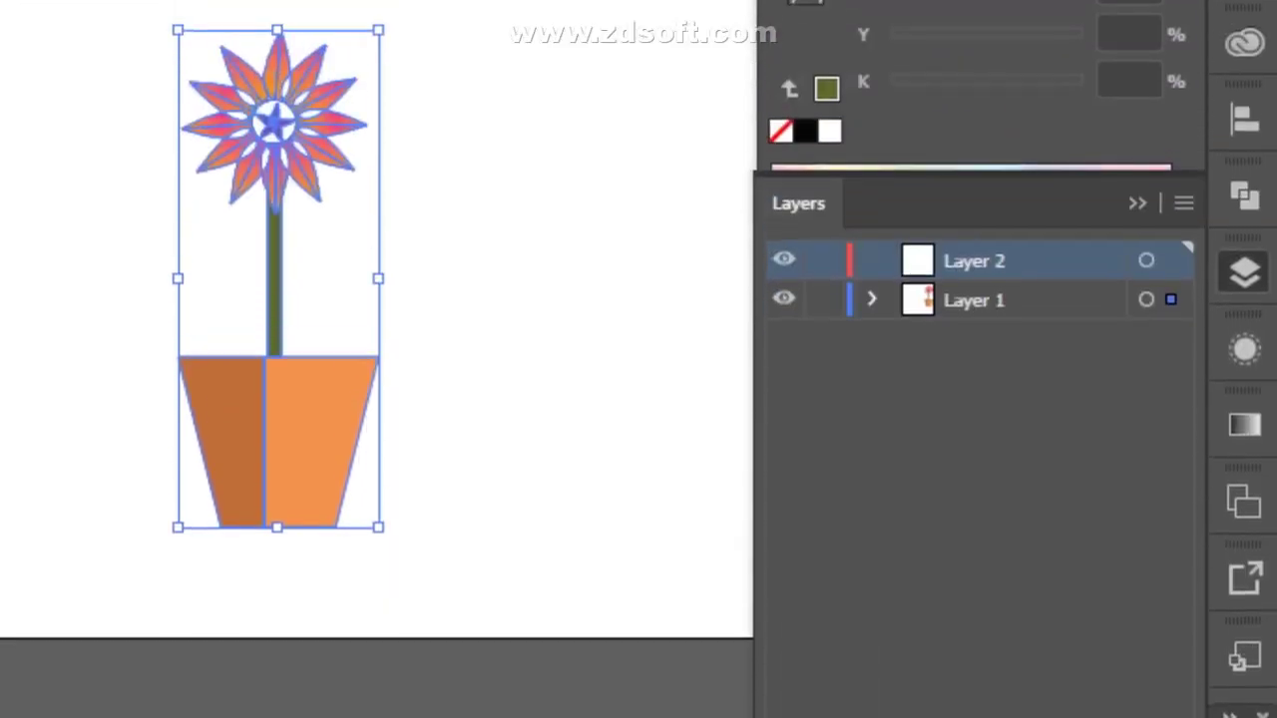
{"action": "left_click_drag", "start_coordinate": [998, 395], "coordinate": [997, 341]}
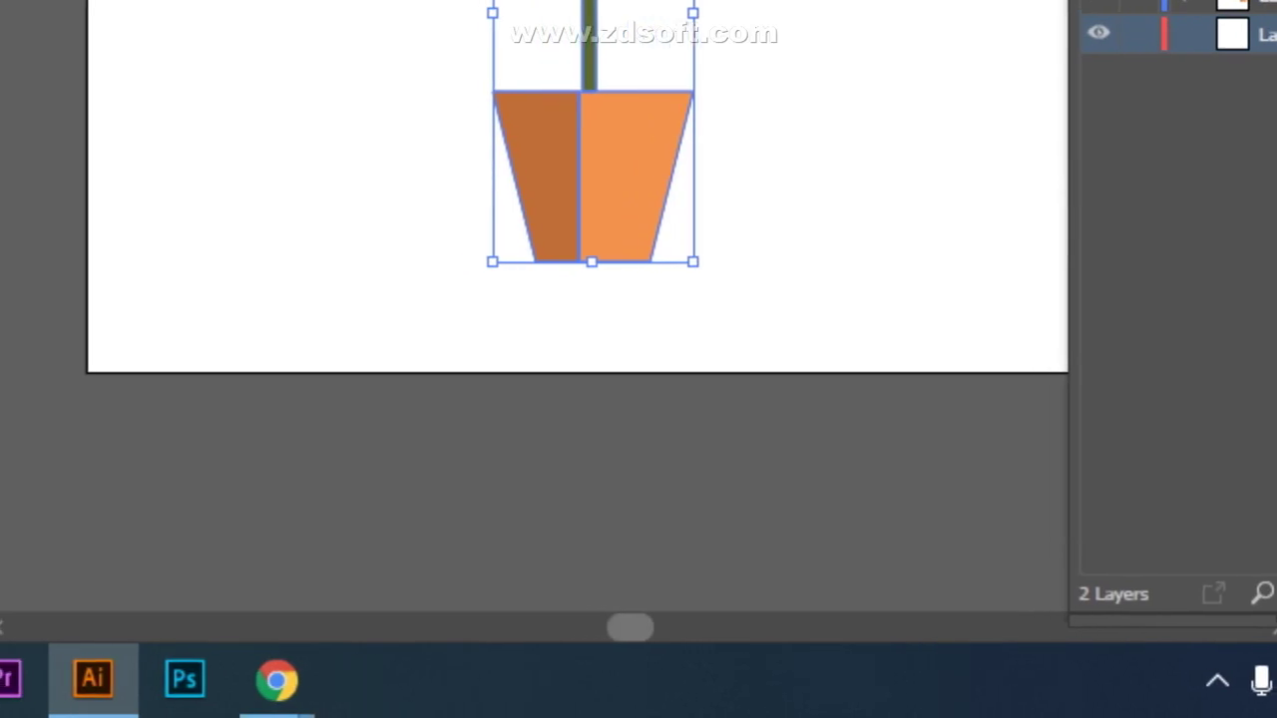
- Draw a background rectangle on Layer 2 covering the whole artboard from corner to corner
{"action": "left_click_drag", "start_coordinate": [567, 631], "coordinate": [578, 632]}
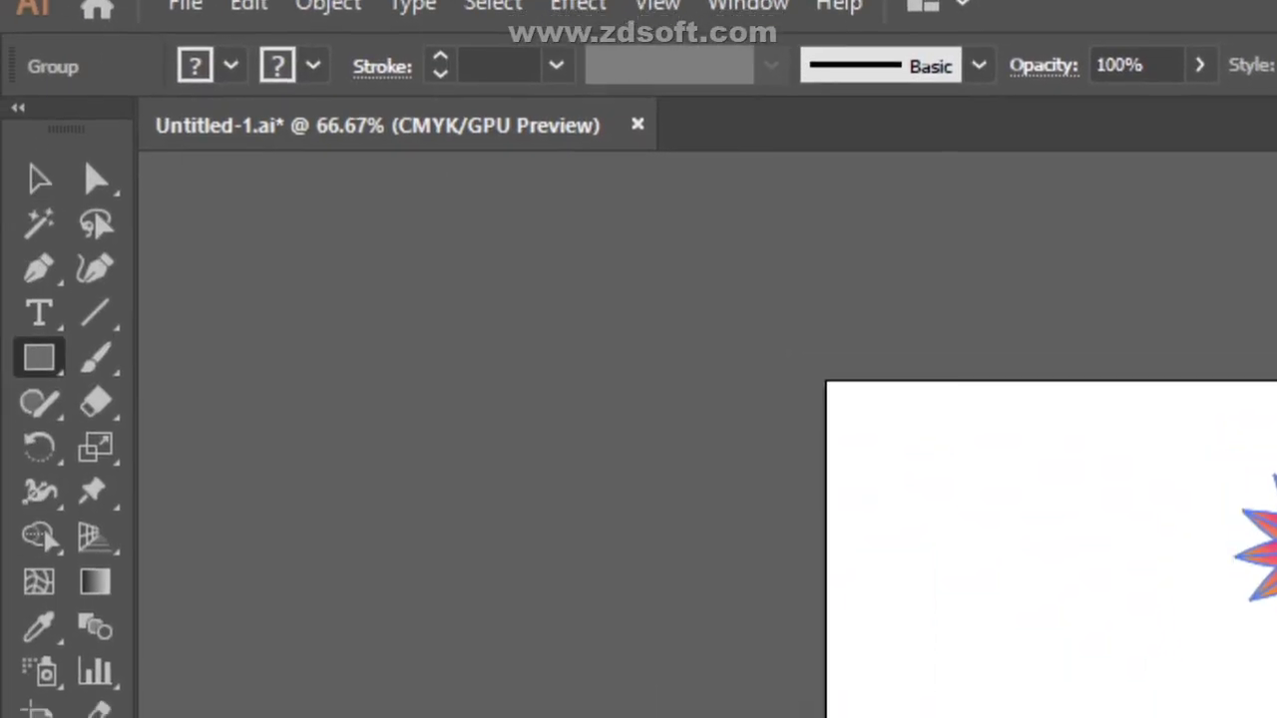
{"action": "left_click_drag", "start_coordinate": [638, 362], "coordinate": [667, 382]}
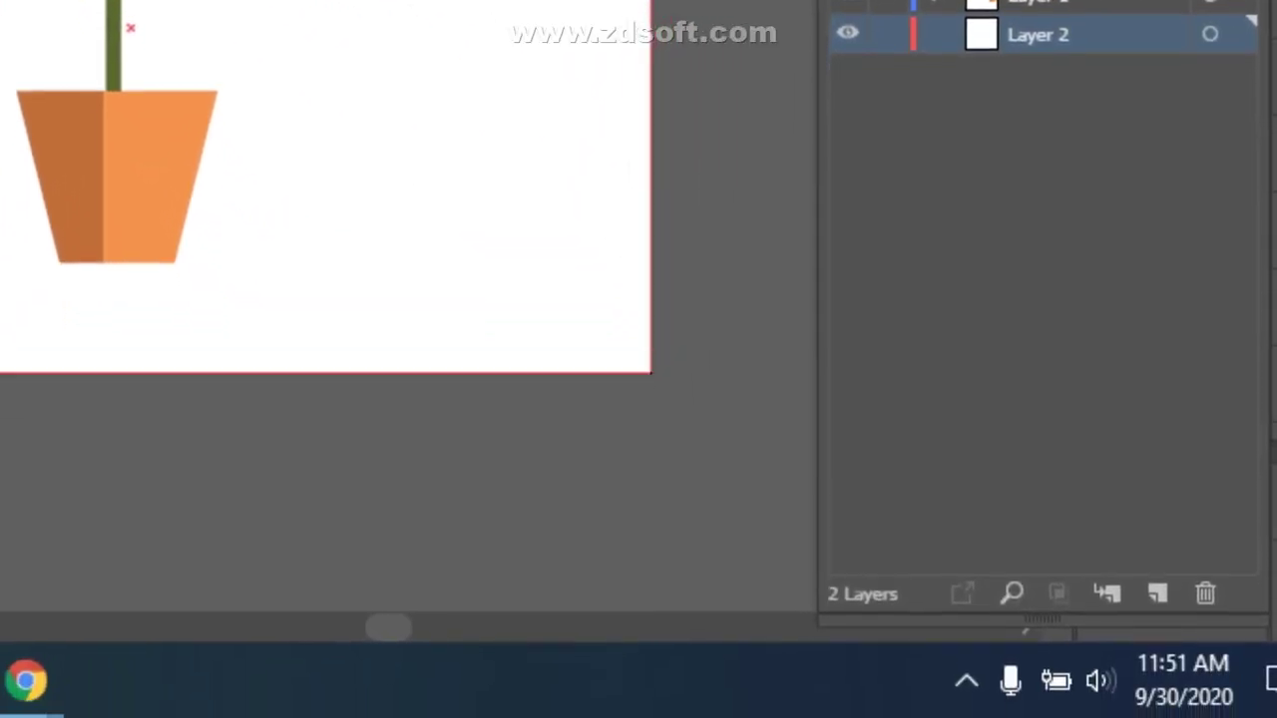
{"action": "left_click_drag", "start_coordinate": [650, 373], "coordinate": [651, 373]}
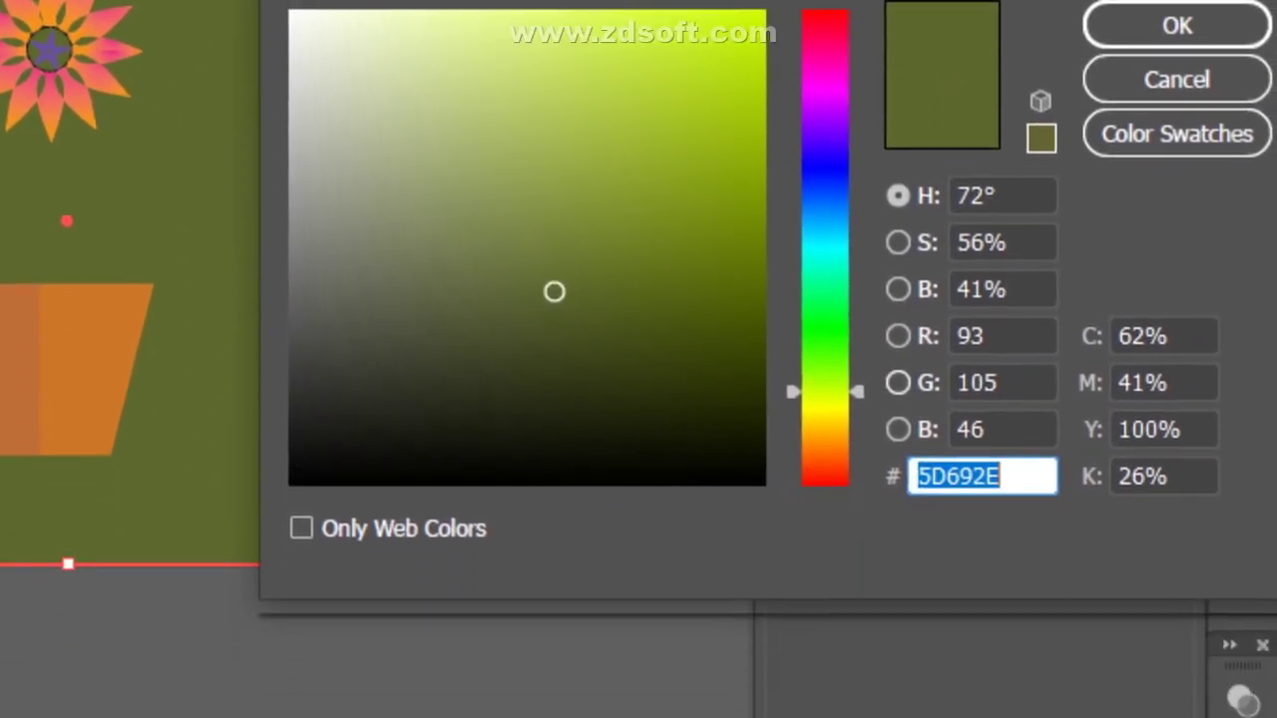
- Set the background rectangle's fill to a teal blue, 428E9B
{"action": "left_click_drag", "start_coordinate": [825, 392], "coordinate": [825, 176]}
{"action": "left_click_drag", "start_coordinate": [825, 365], "coordinate": [824, 443]}
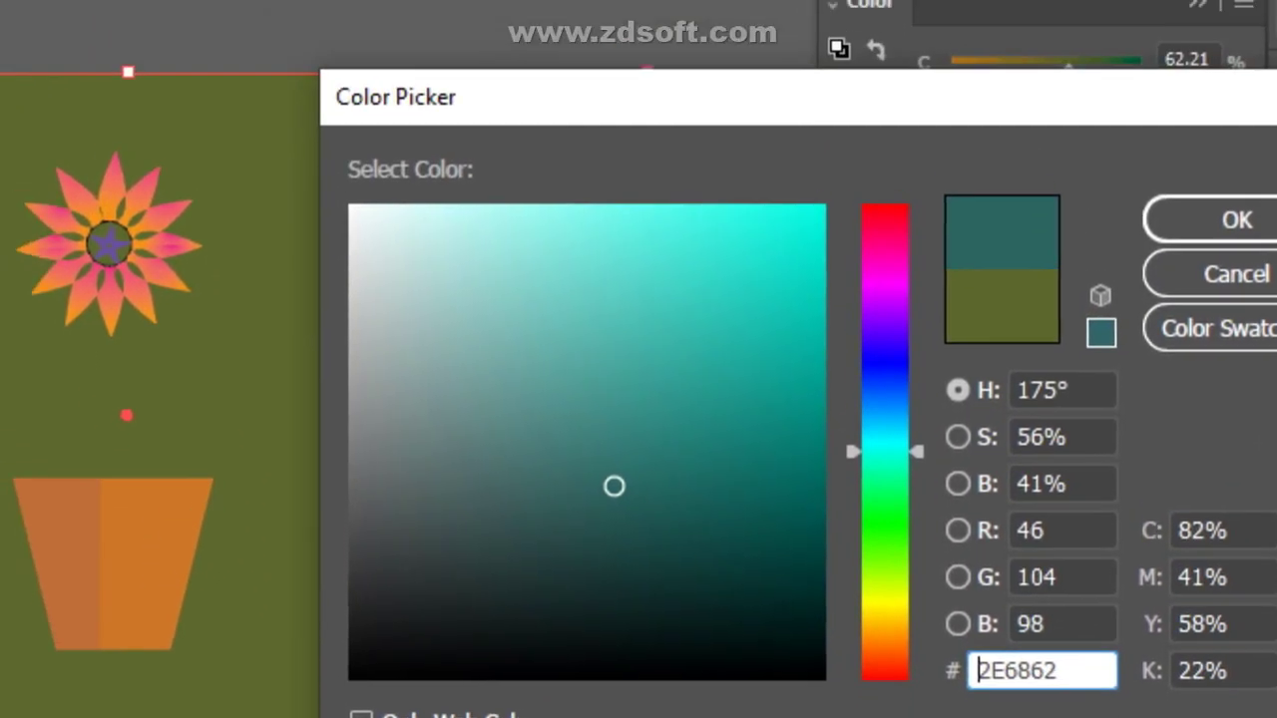
{"action": "left_click", "coordinate": [498, 290]}
{"action": "left_click_drag", "start_coordinate": [633, 362], "coordinate": [613, 406]}
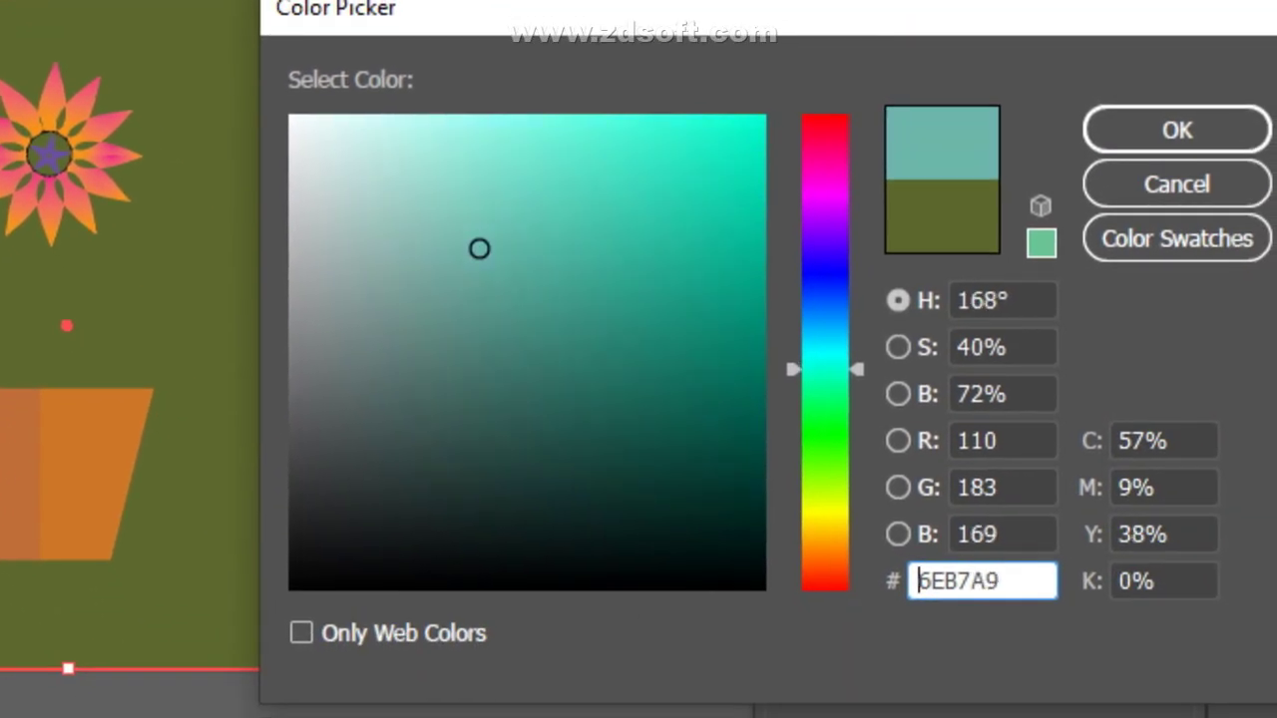
{"action": "left_click_drag", "start_coordinate": [825, 369], "coordinate": [824, 355]}
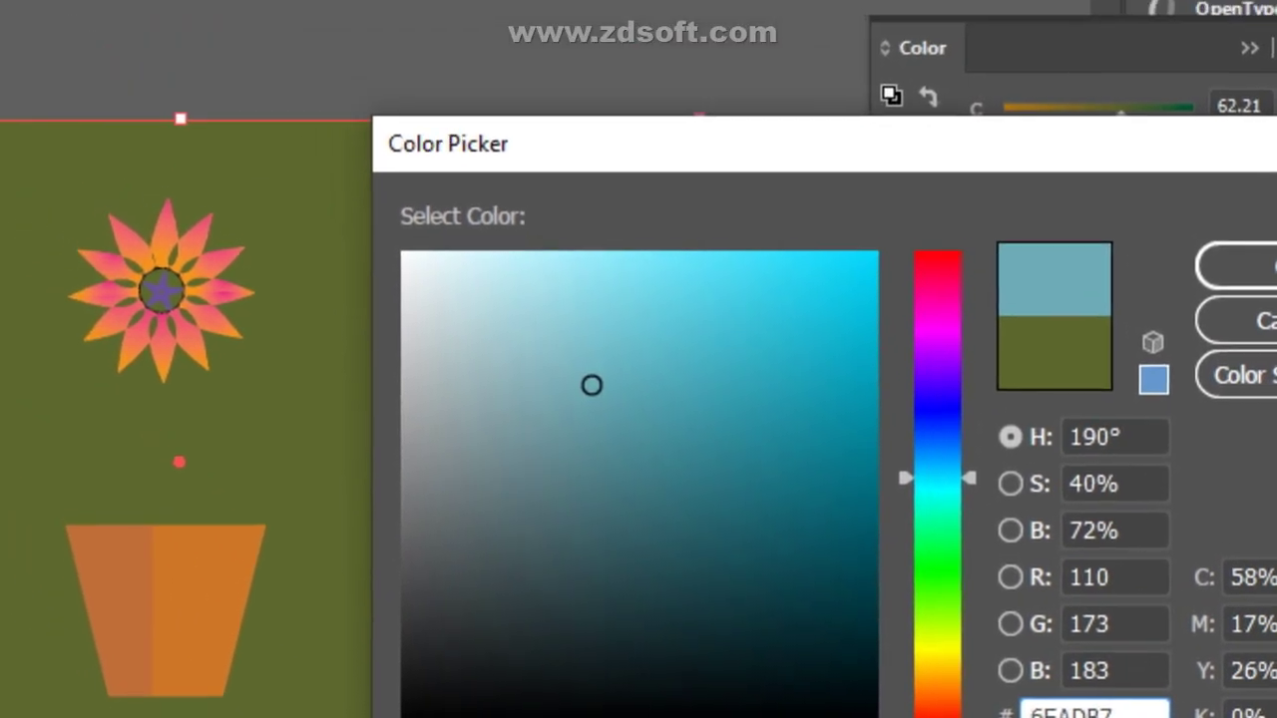
{"action": "left_click_drag", "start_coordinate": [479, 278], "coordinate": [534, 187]}
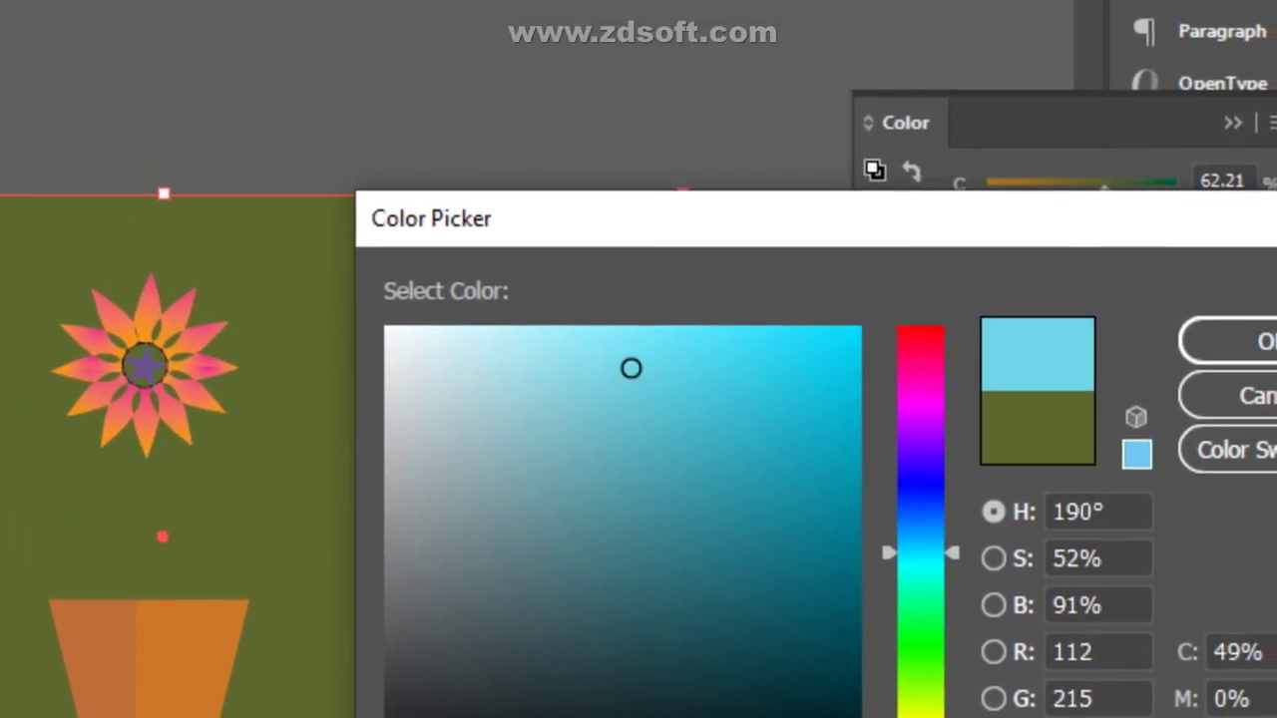
{"action": "left_click_drag", "start_coordinate": [628, 304], "coordinate": [658, 448]}
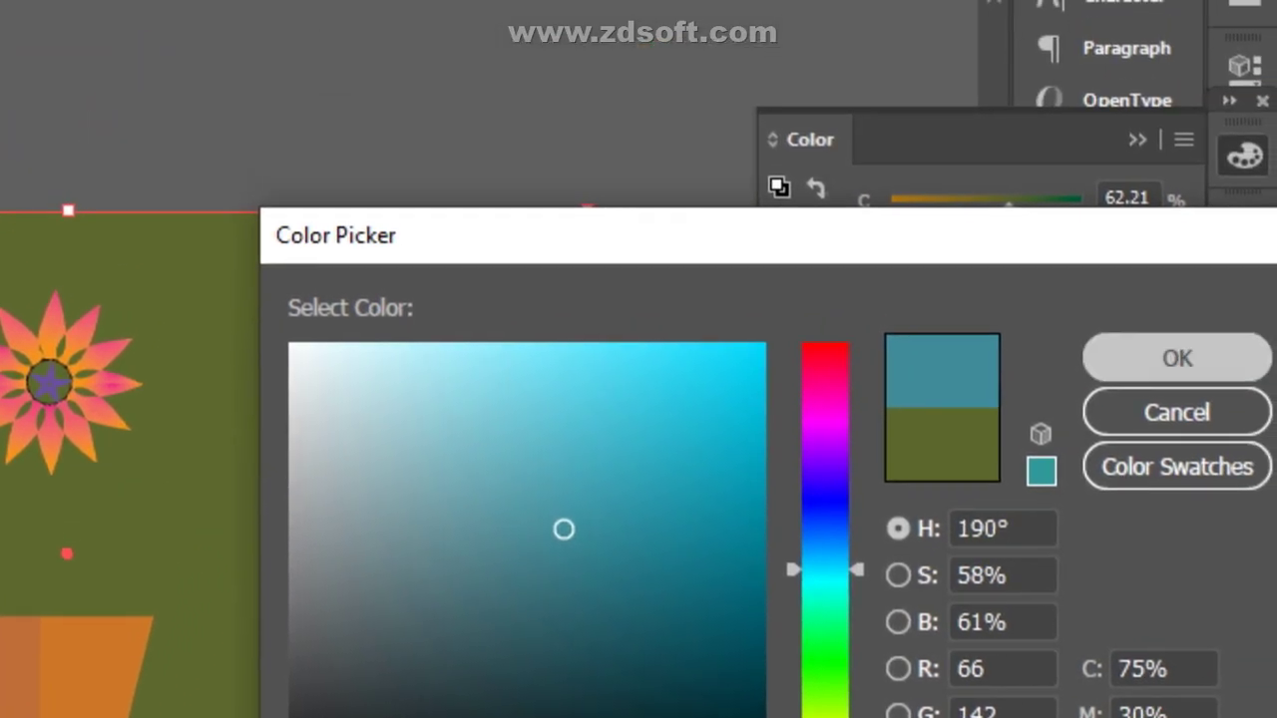
{"action": "key", "text": "Return"}
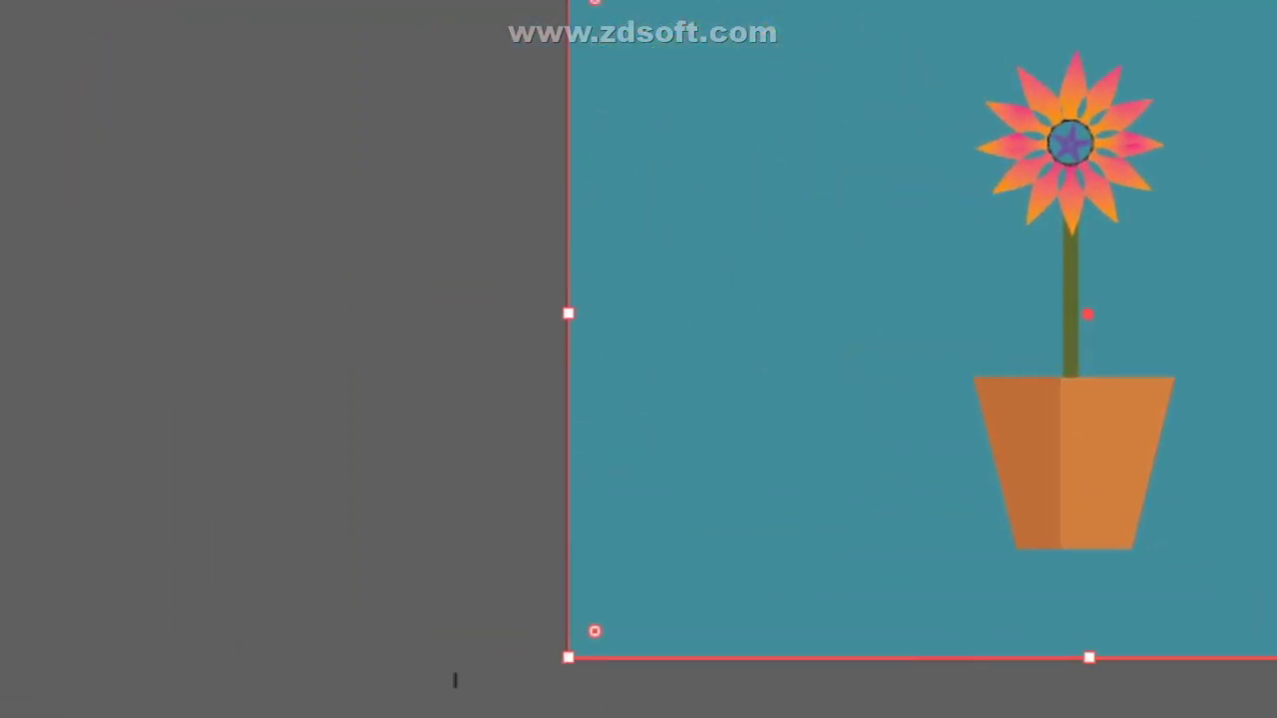
- Set the background rectangle's fill to a greyish violet with hue 268°, saturation 7% and brightness 71%
{"action": "double_click", "coordinate": [43, 367]}
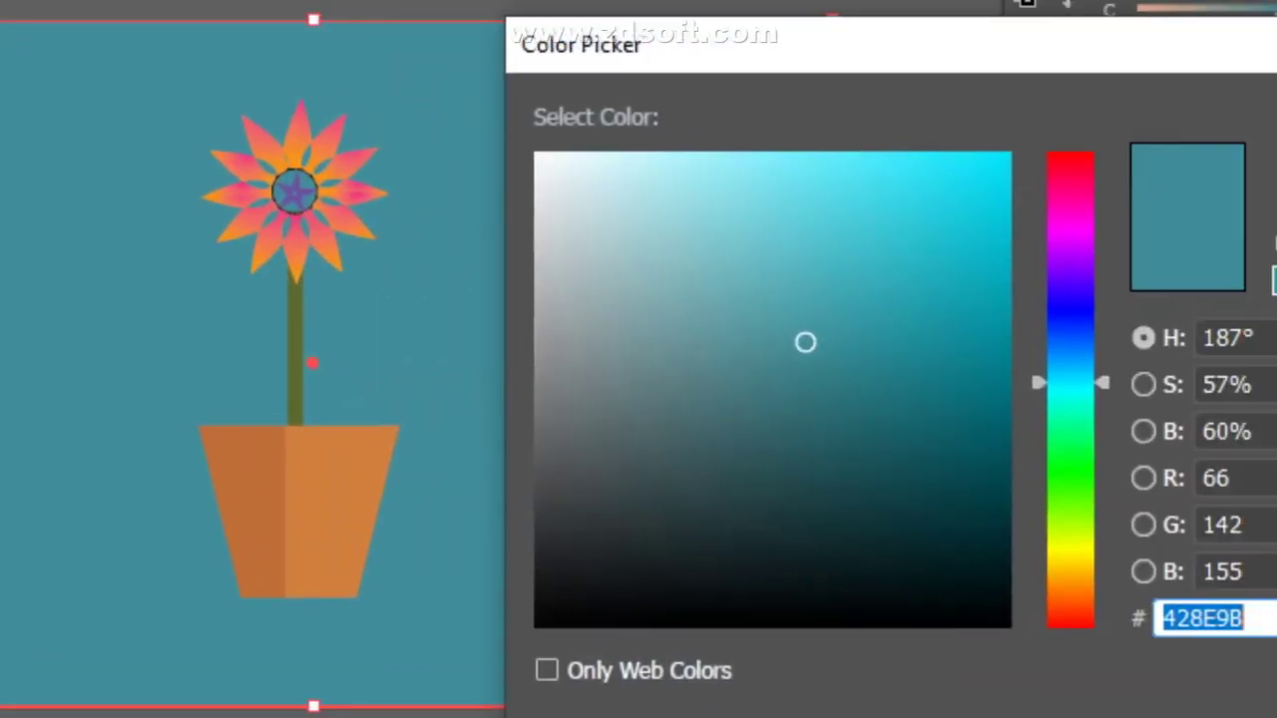
{"action": "left_click_drag", "start_coordinate": [840, 349], "coordinate": [840, 465]}
{"action": "left_click_drag", "start_coordinate": [840, 385], "coordinate": [840, 288]}
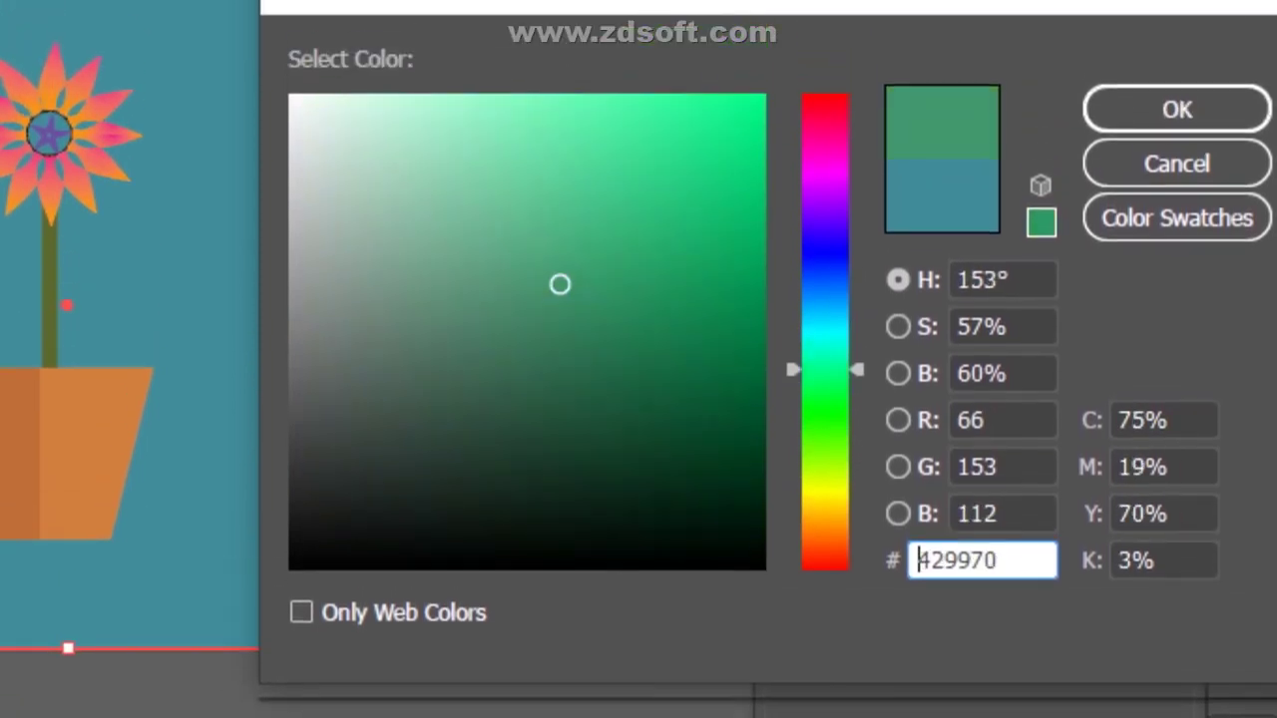
{"action": "left_click_drag", "start_coordinate": [825, 356], "coordinate": [825, 256]}
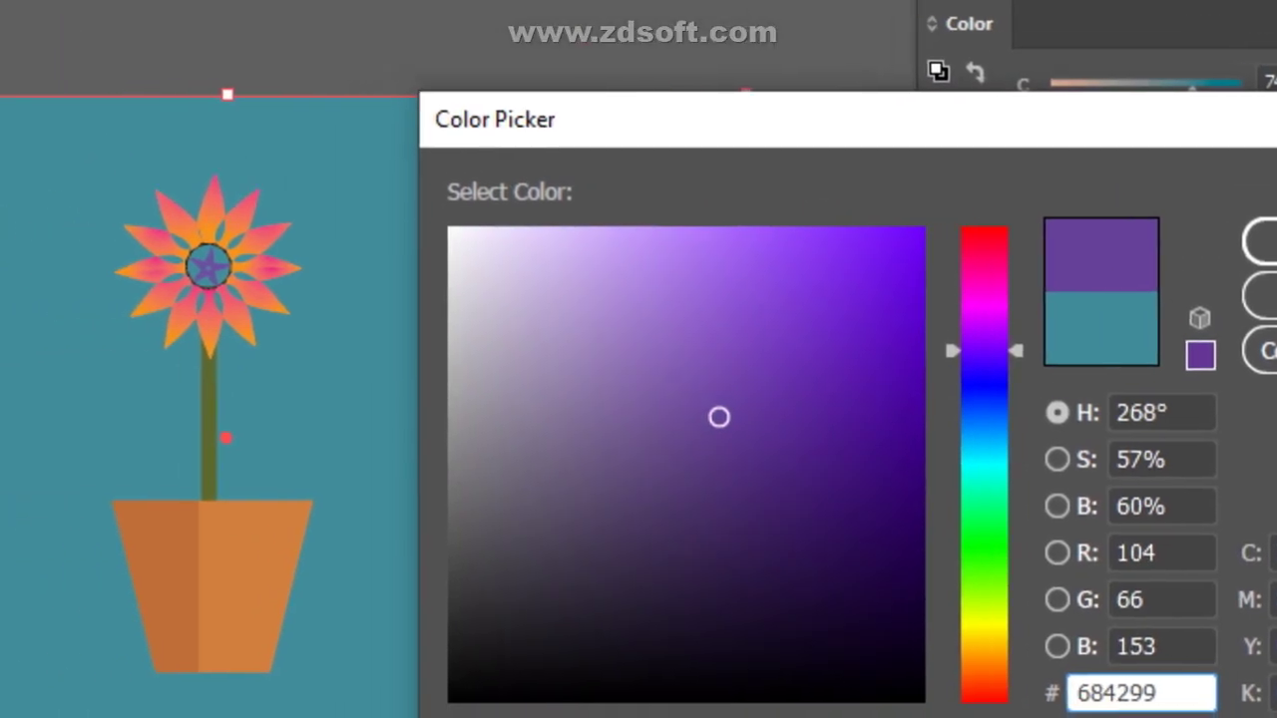
{"action": "left_click", "coordinate": [397, 380]}
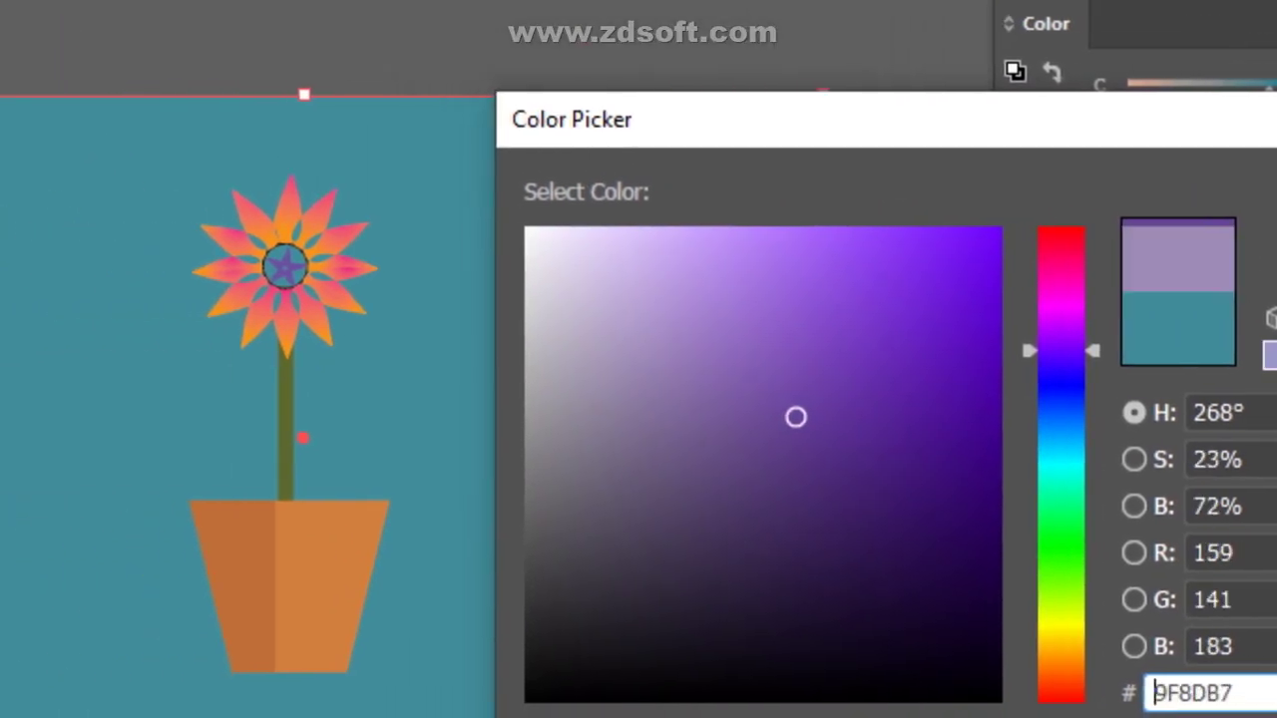
{"action": "left_click", "coordinate": [558, 365]}
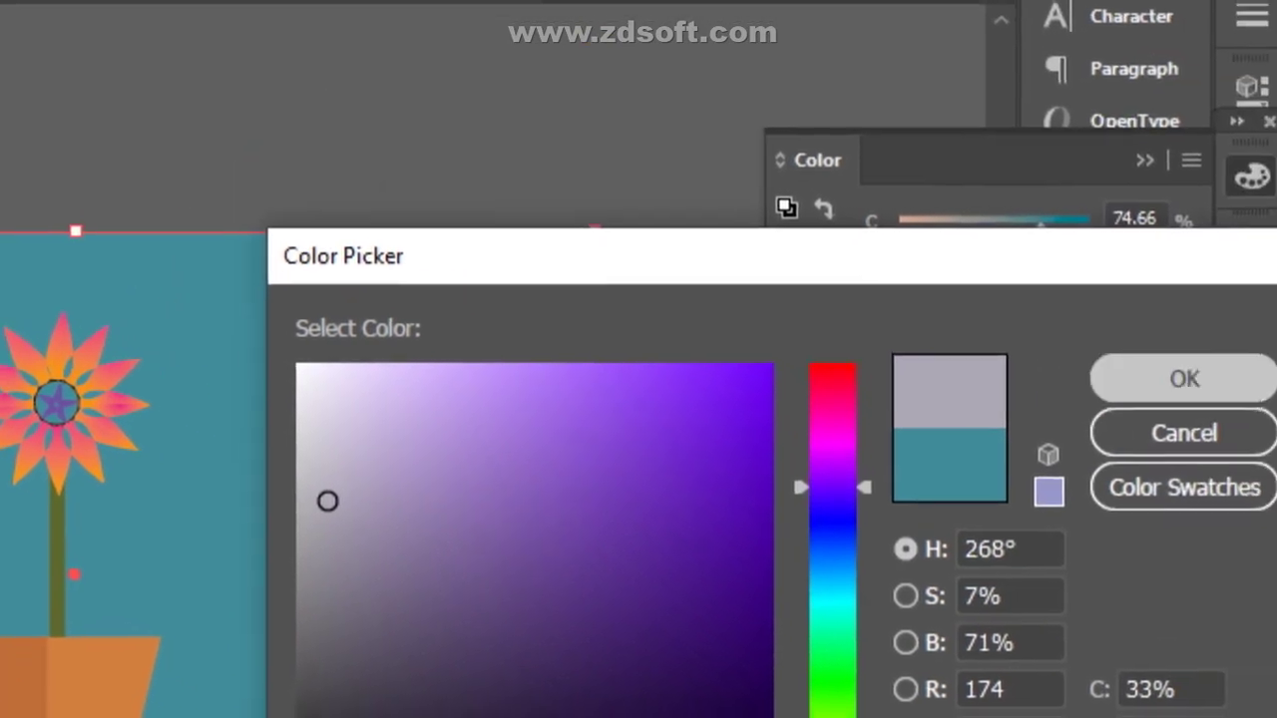
{"action": "key", "text": "Return"}
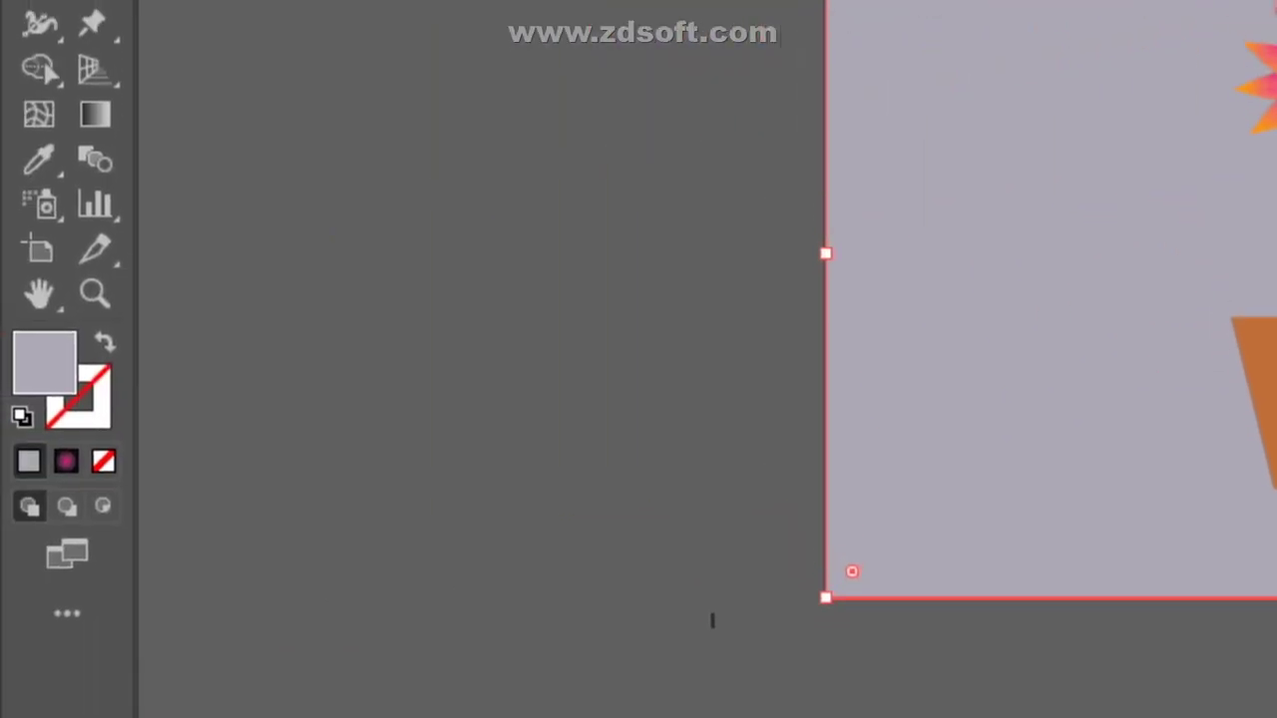
- Set the background rectangle's fill to a pale lavender with hue 264°, saturation 9% and brightness 93%
{"action": "double_click", "coordinate": [44, 361]}
{"action": "left_click", "coordinate": [473, 361]}
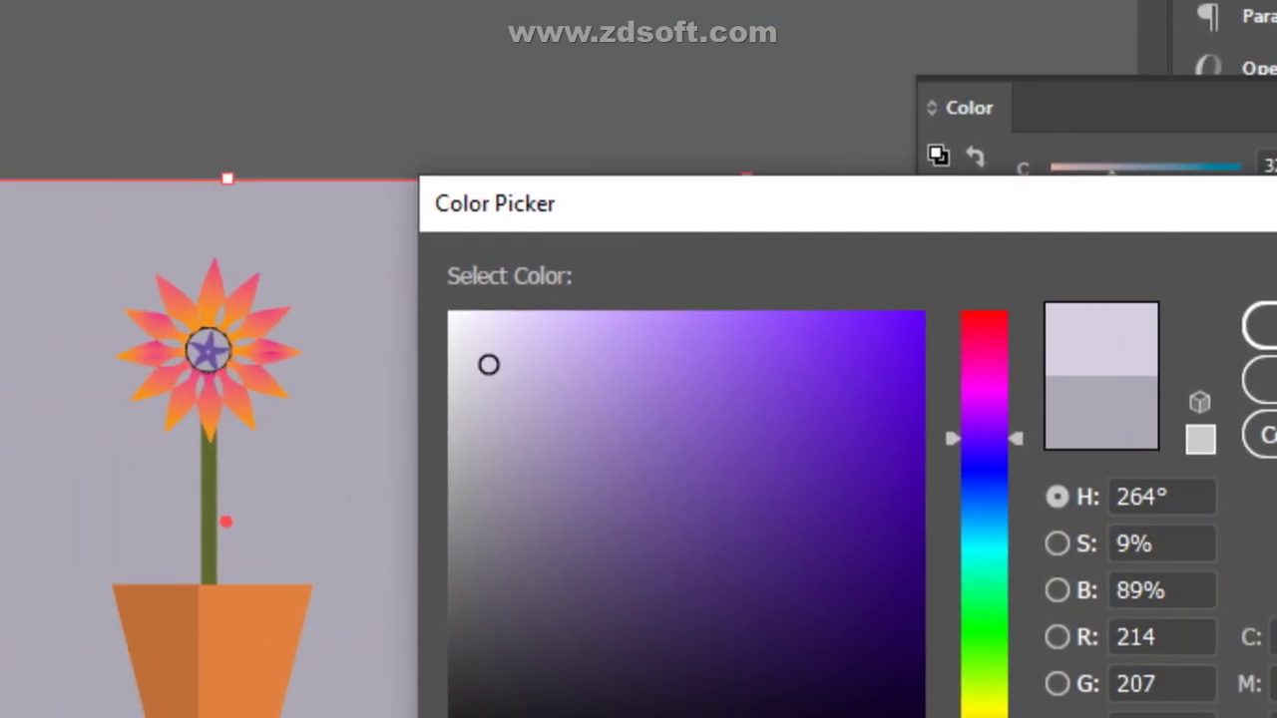
{"action": "left_click", "coordinate": [337, 360]}
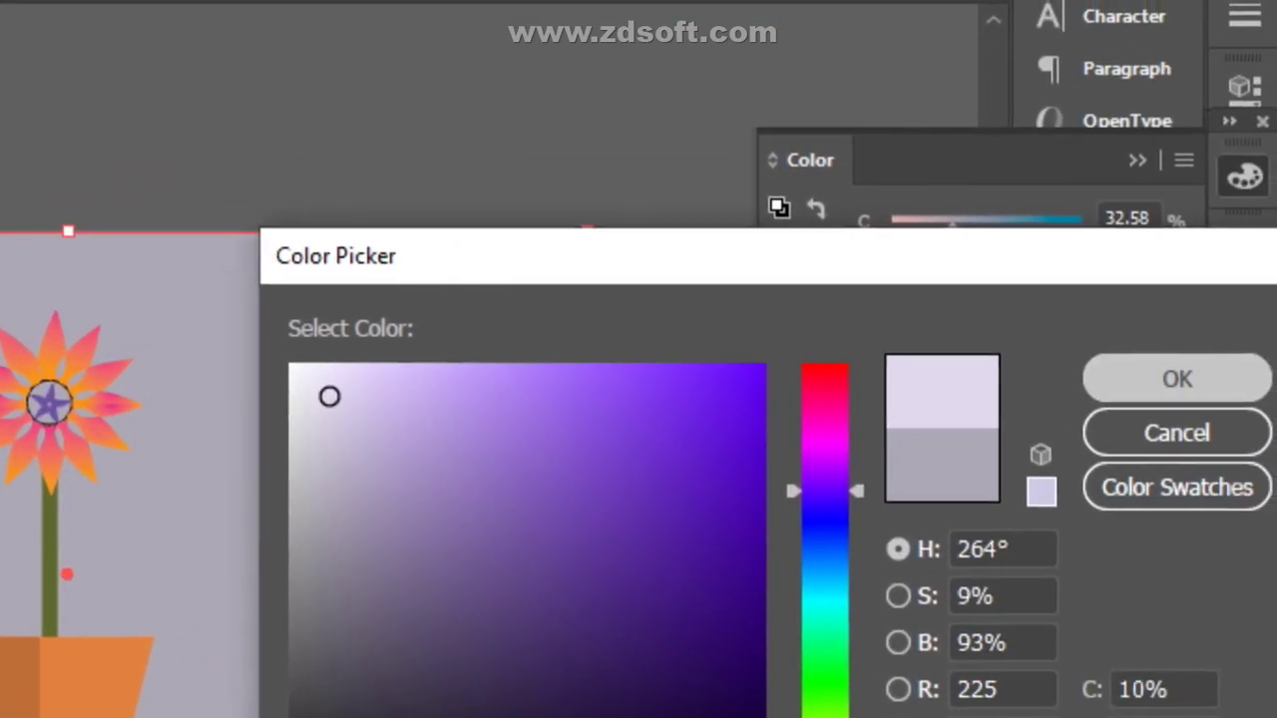
{"action": "left_click", "coordinate": [1176, 378]}
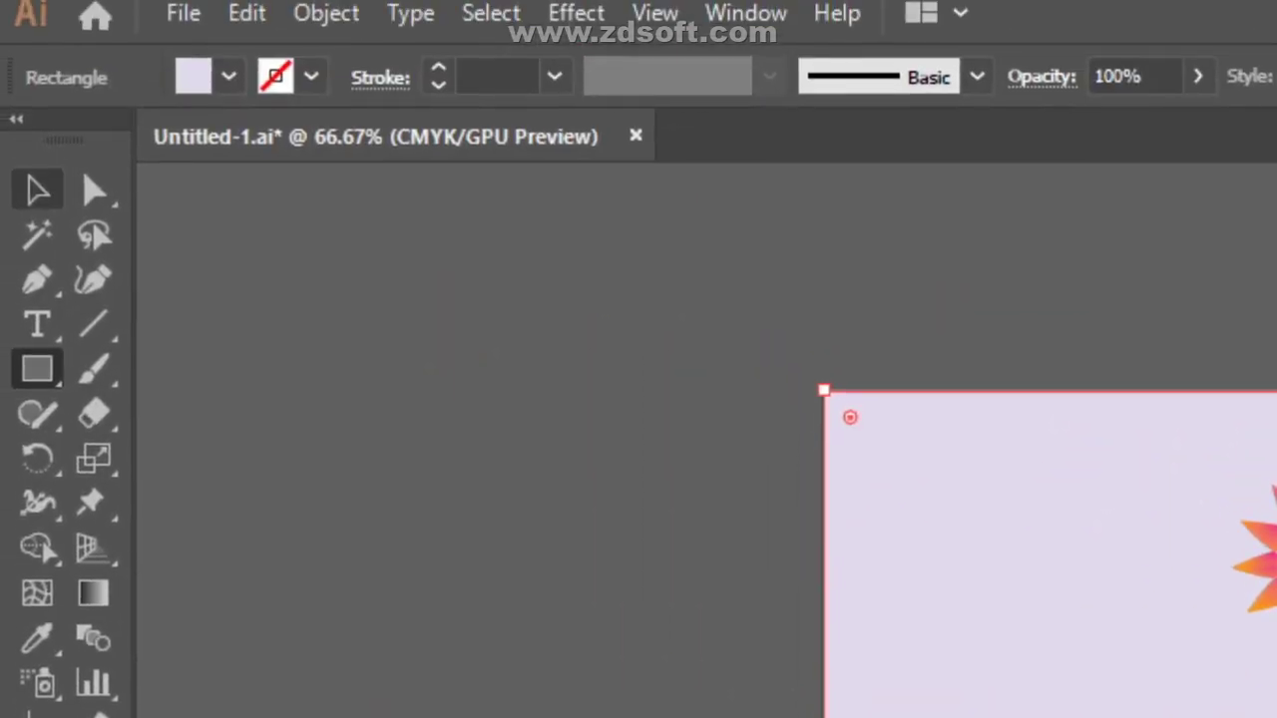
- Select the lavender background together with the potted flower and group them into one object
{"action": "left_click", "coordinate": [38, 189]}
{"action": "left_click", "coordinate": [319, 349]}
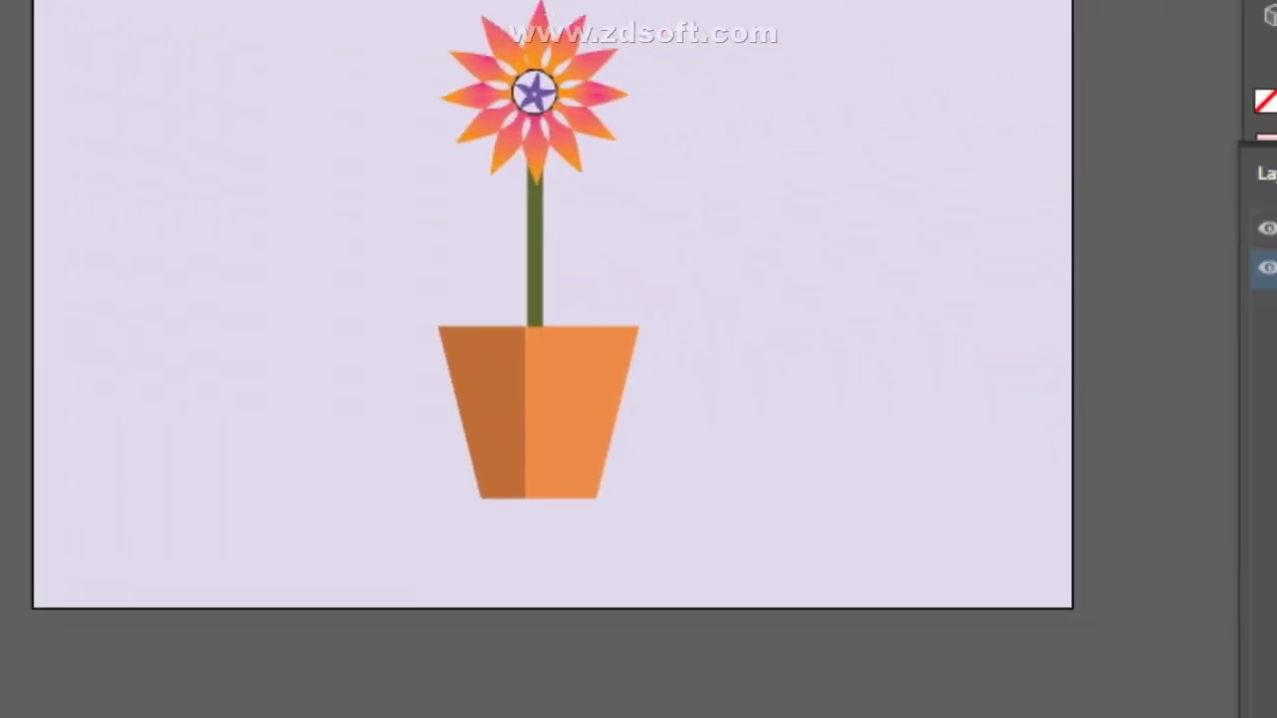
{"action": "left_click", "coordinate": [985, 488]}
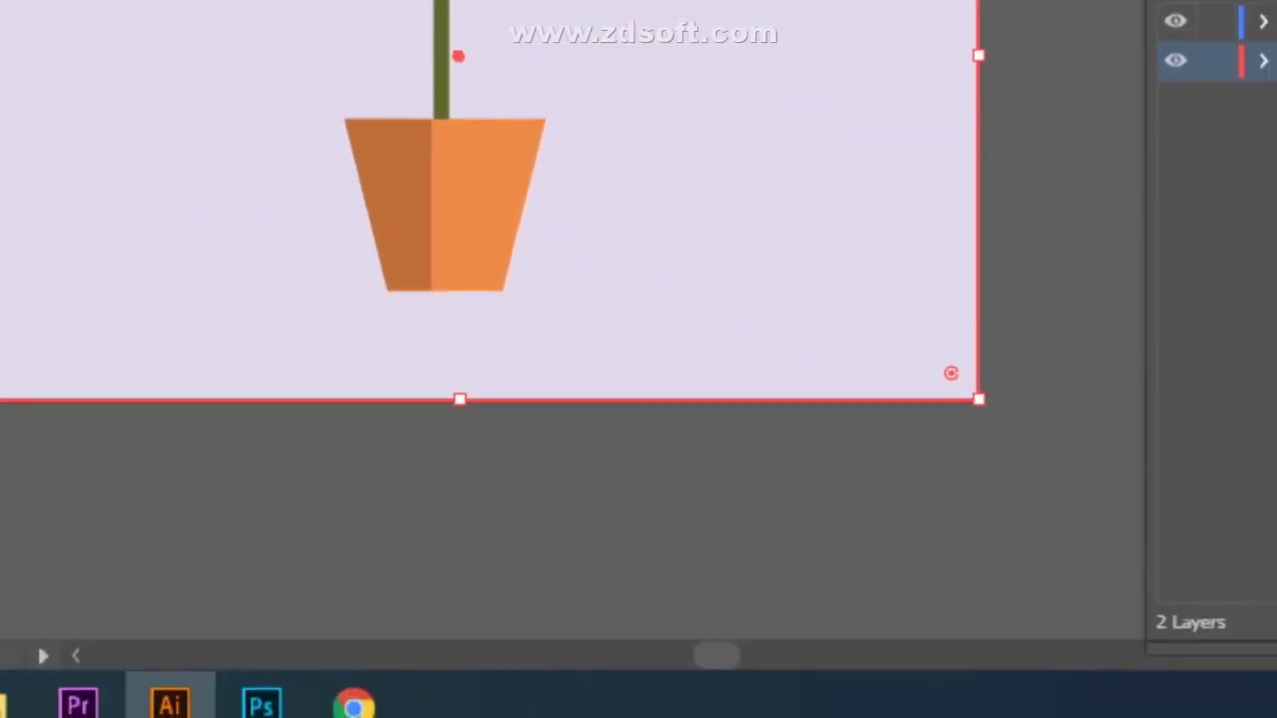
{"action": "key", "text": "ctrl+shift+a"}
{"action": "left_click_drag", "start_coordinate": [496, 98], "coordinate": [1234, 515]}
{"action": "right_click", "coordinate": [937, 229]}
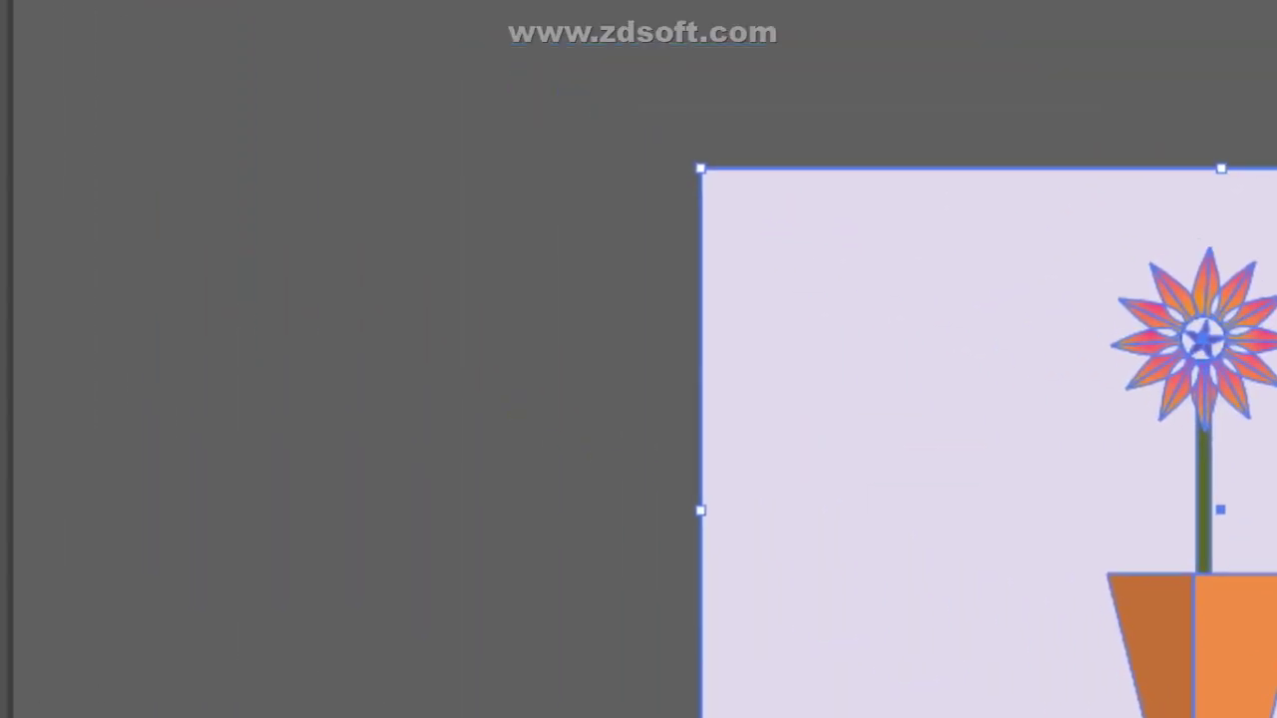
{"action": "left_click", "coordinate": [599, 344]}
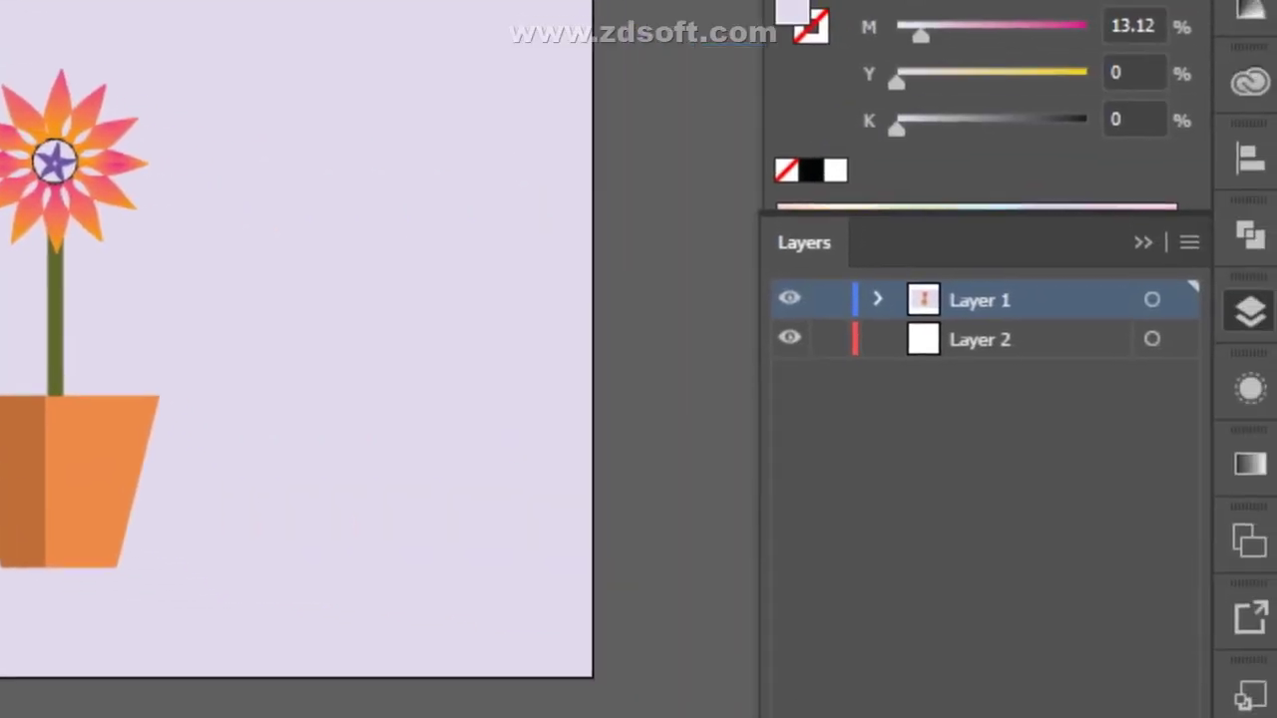
- Select the grouped artwork and ungroup it so the background and the potted flower are separate objects again
{"action": "left_click", "coordinate": [874, 323]}
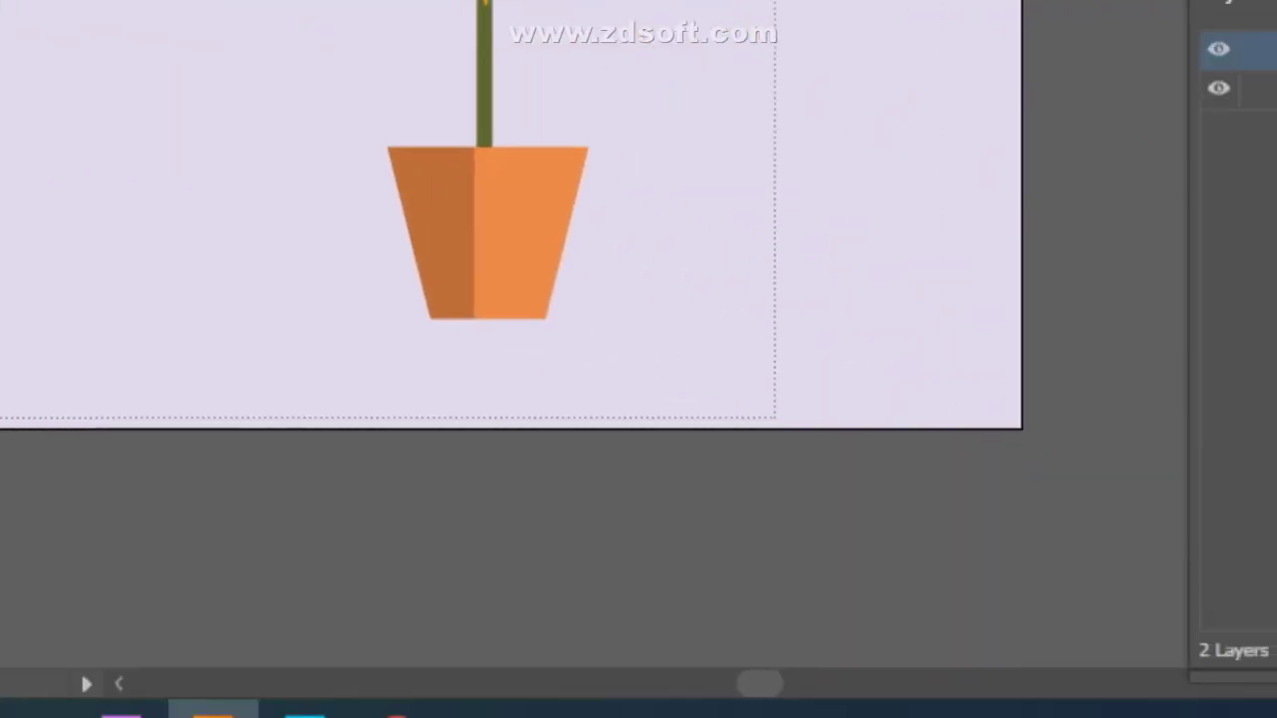
{"action": "left_click_drag", "start_coordinate": [775, 418], "coordinate": [775, 418]}
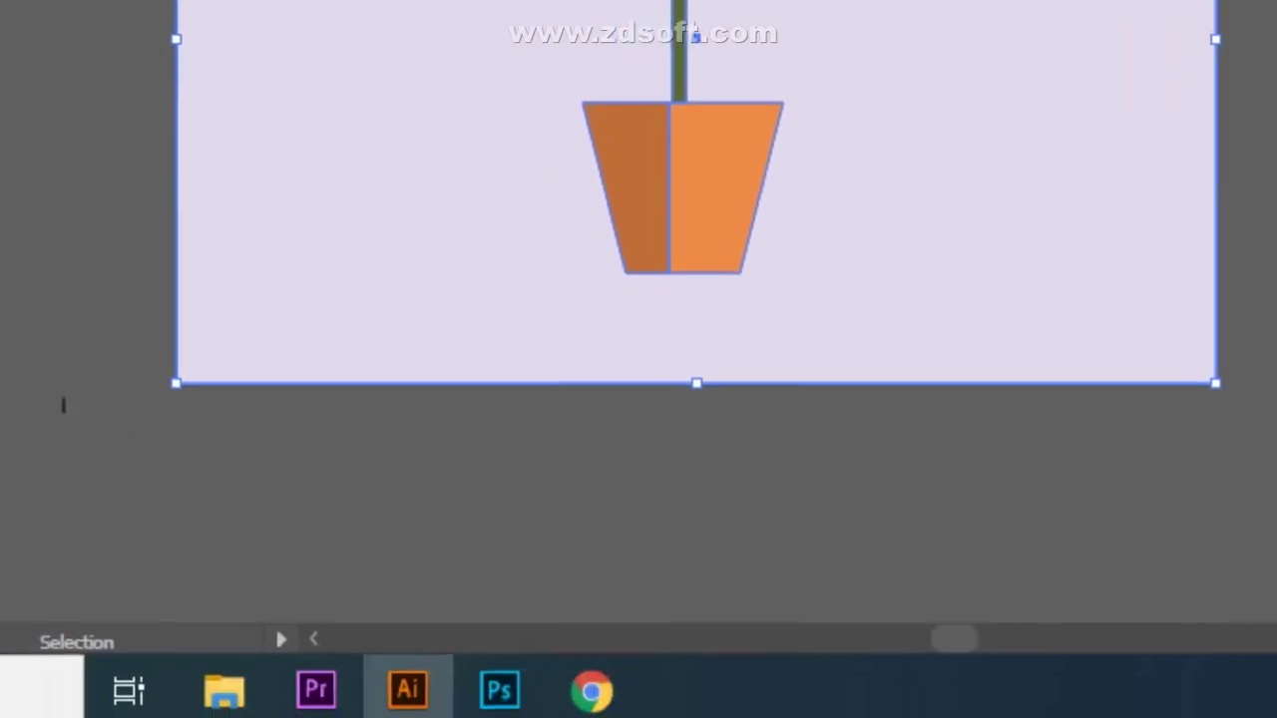
{"action": "left_click", "coordinate": [62, 405]}
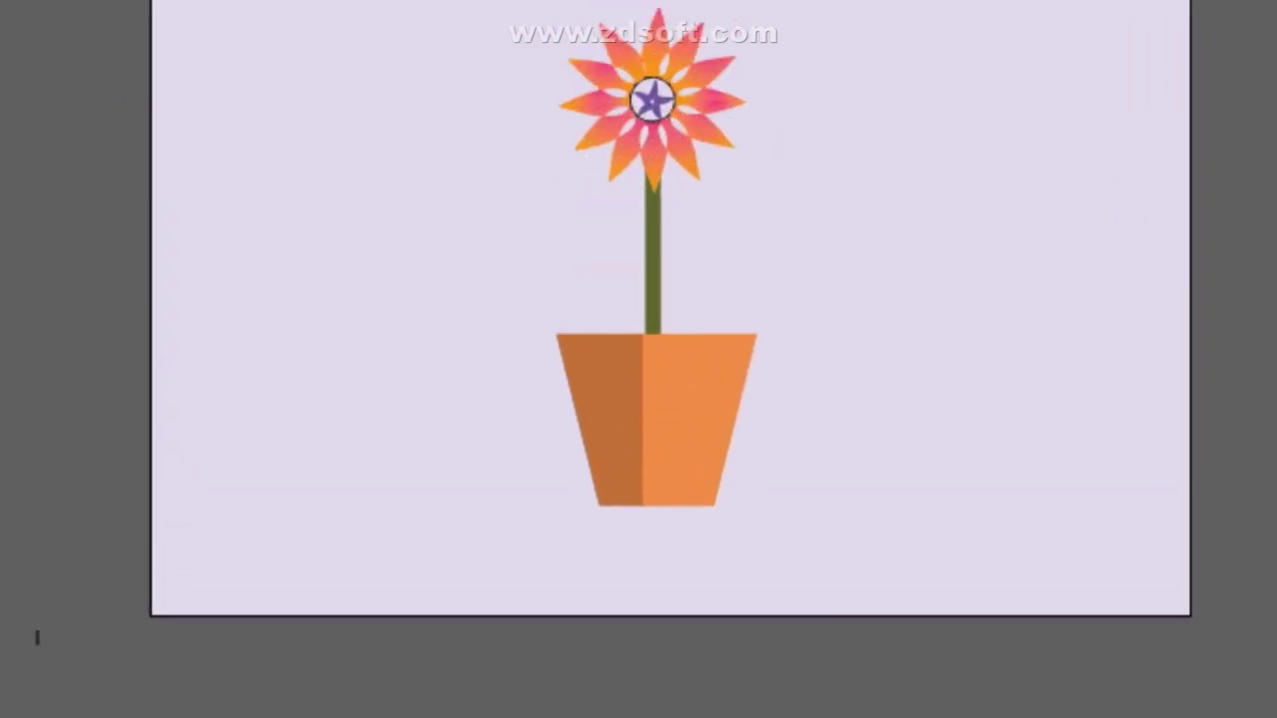
{"action": "right_click", "coordinate": [630, 342]}
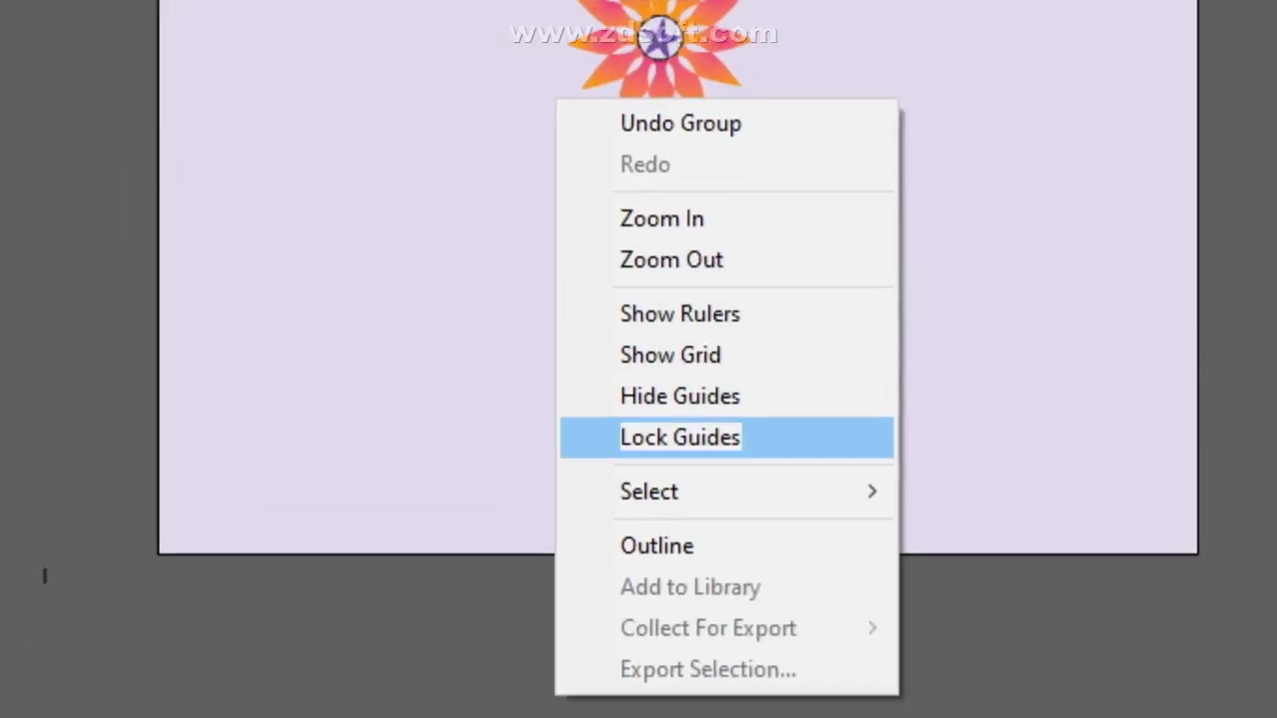
{"action": "left_click", "coordinate": [100, 250]}
{"action": "left_click_drag", "start_coordinate": [100, 250], "coordinate": [795, 479]}
{"action": "left_click_drag", "start_coordinate": [815, 382], "coordinate": [818, 384]}
{"action": "right_click", "coordinate": [711, 210]}
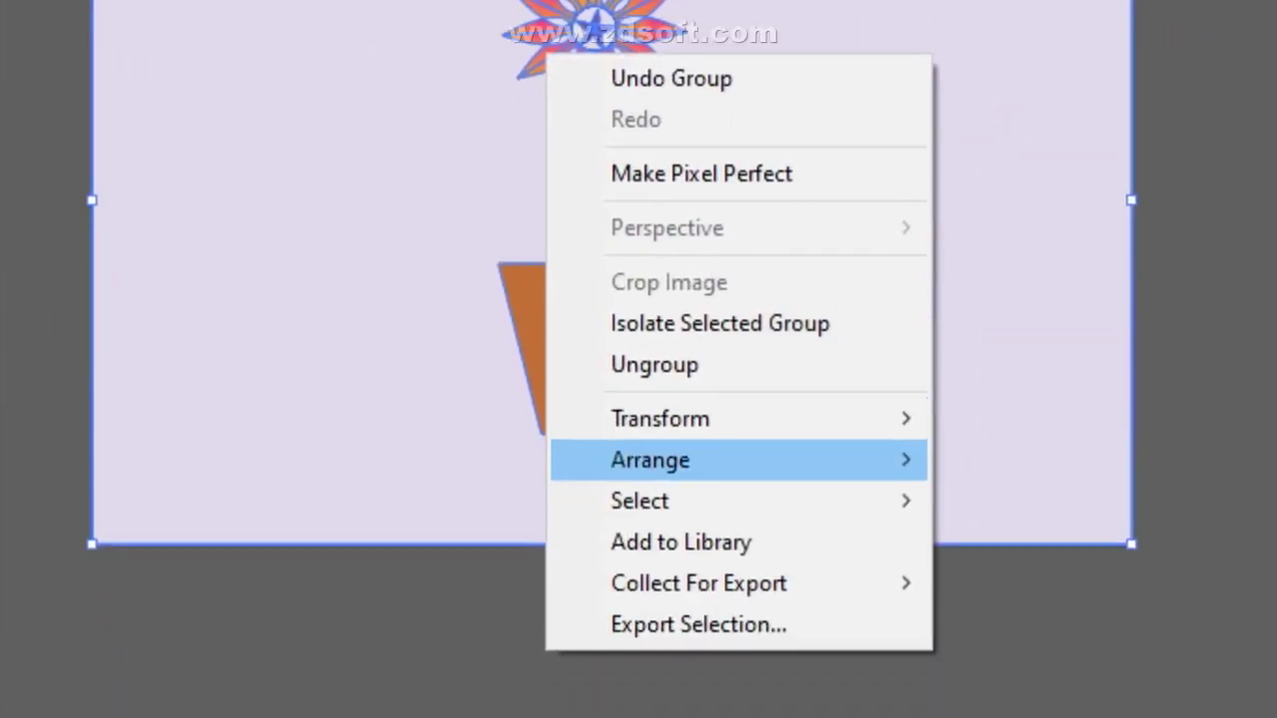
{"action": "left_click", "coordinate": [823, 518]}
{"action": "left_click", "coordinate": [114, 638]}
{"action": "left_click_drag", "start_coordinate": [396, 163], "coordinate": [1147, 589]}
{"action": "left_click", "coordinate": [727, 60]}
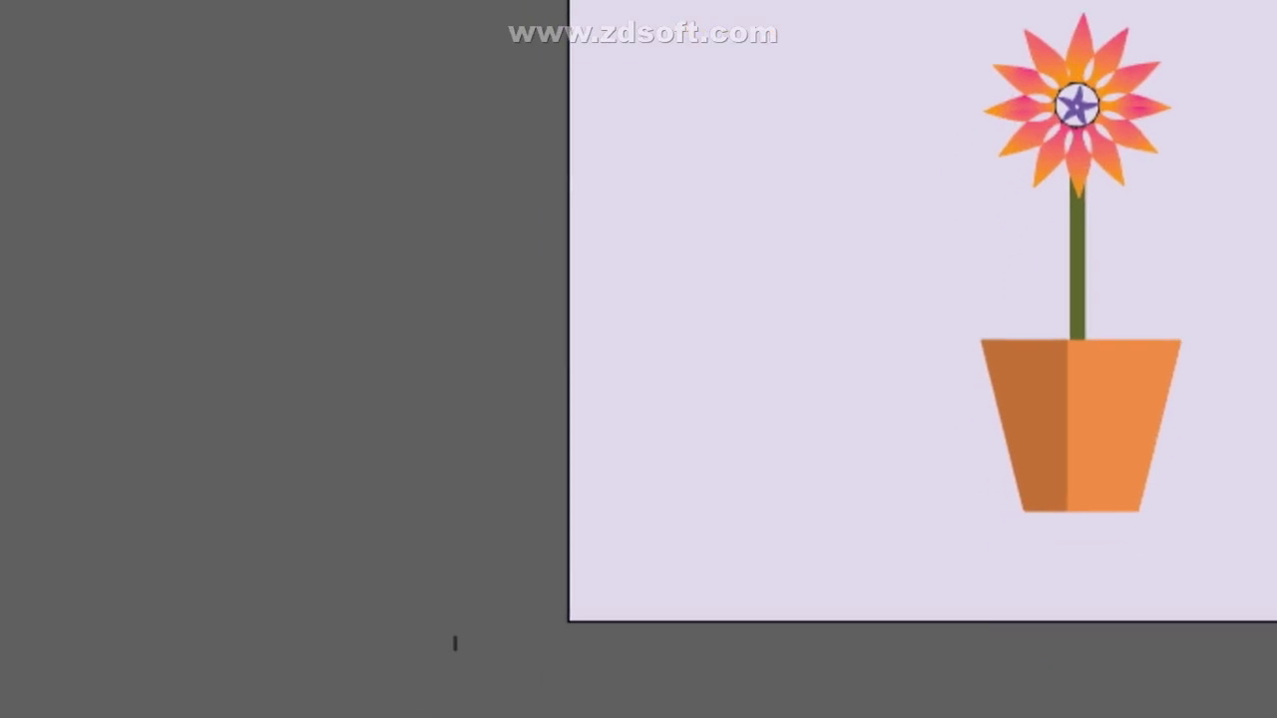
- Select the background rectangle on its own and scale it slightly to fit the artboard, and clear the selection
{"action": "key", "text": "ctrl+a"}
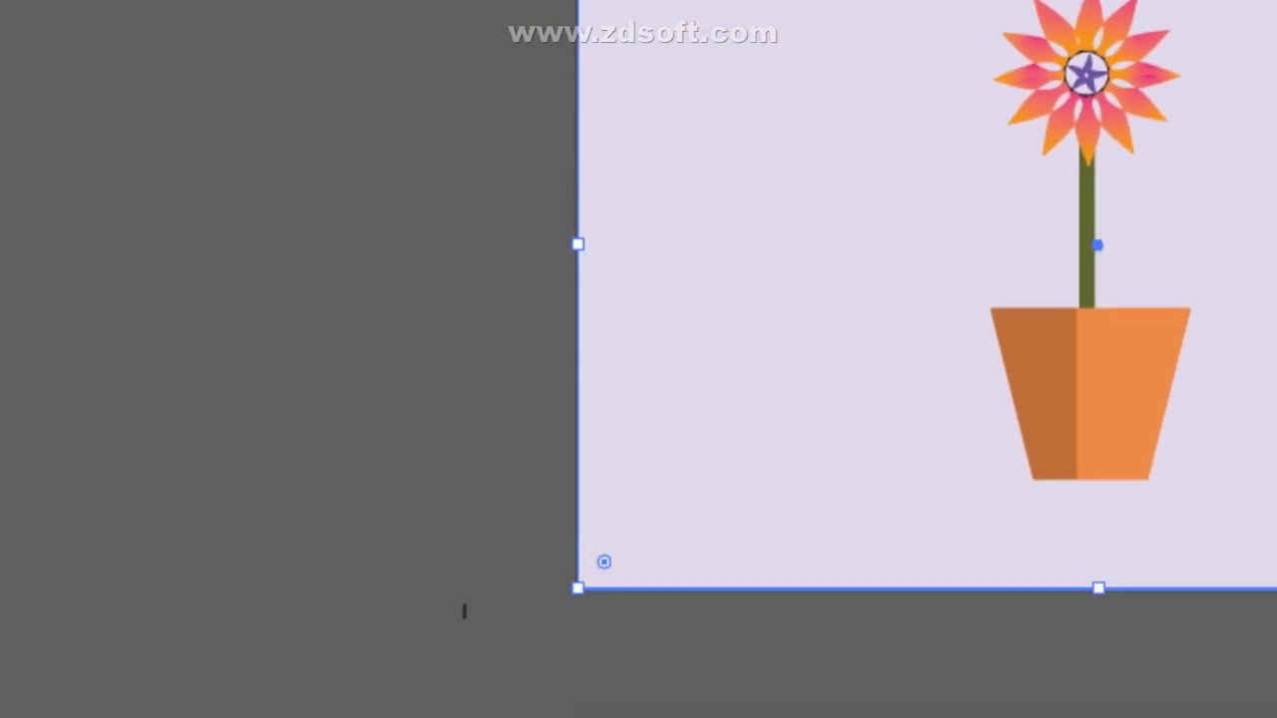
{"action": "key", "text": "ctrl+y"}
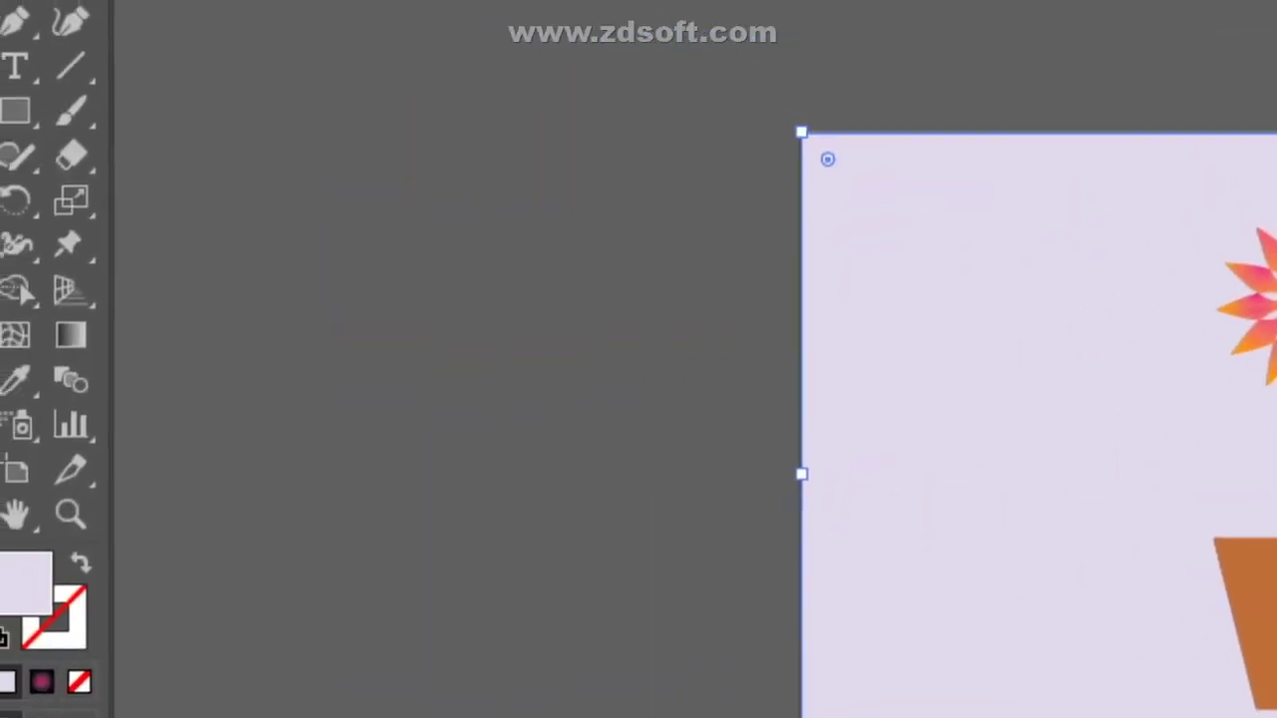
{"action": "left_click", "coordinate": [217, 695]}
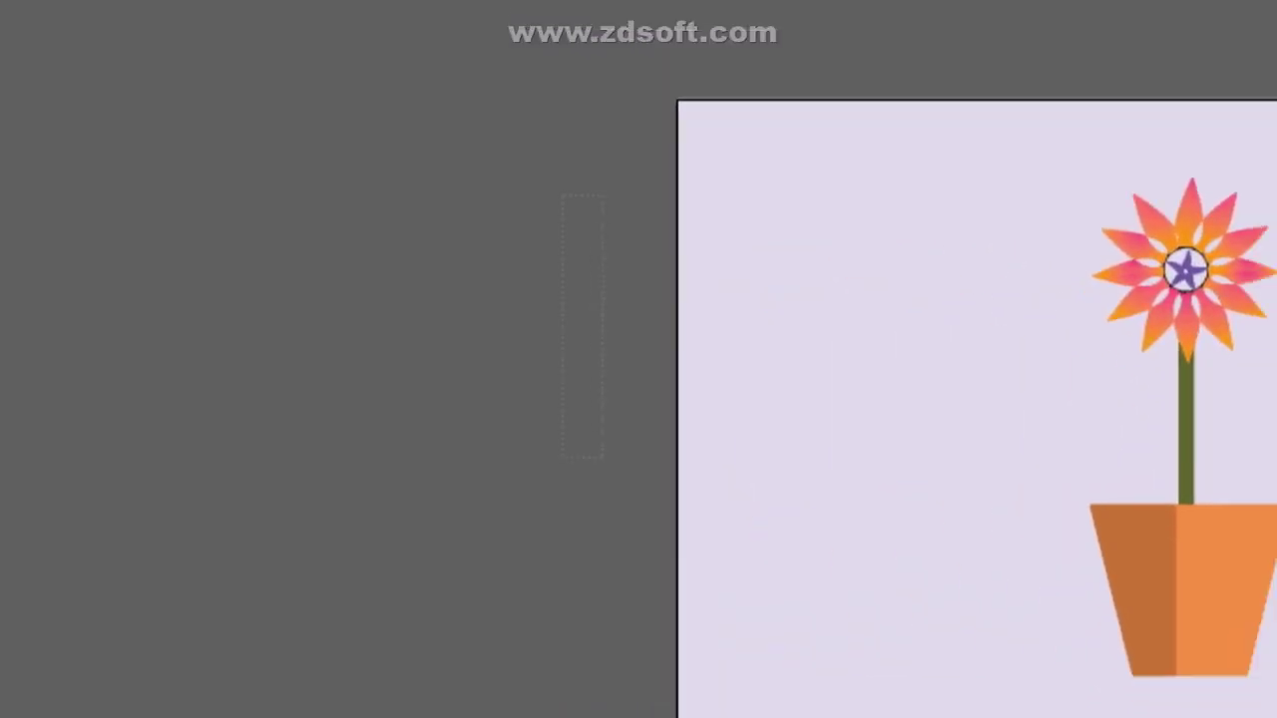
- Select all the artwork, background and potted flower, and group it into one object
{"action": "key", "text": "ctrl+a"}
{"action": "right_click", "coordinate": [632, 362]}
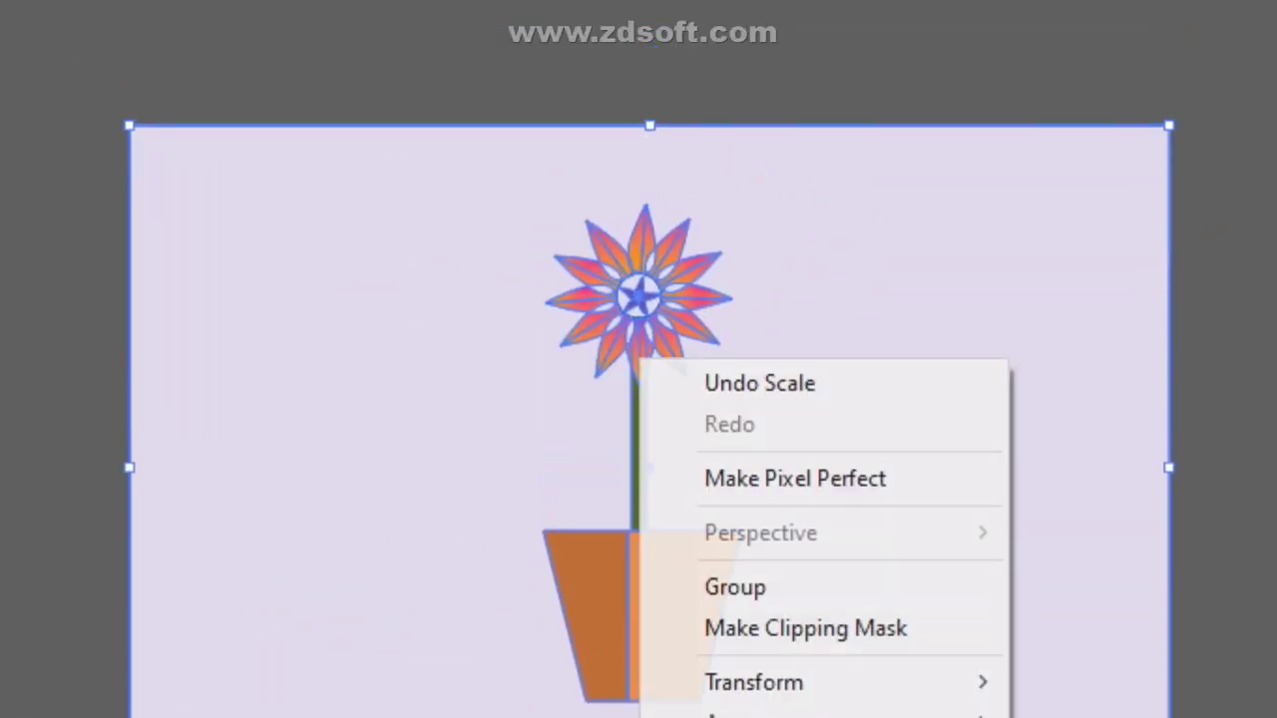
{"action": "left_click", "coordinate": [656, 381]}
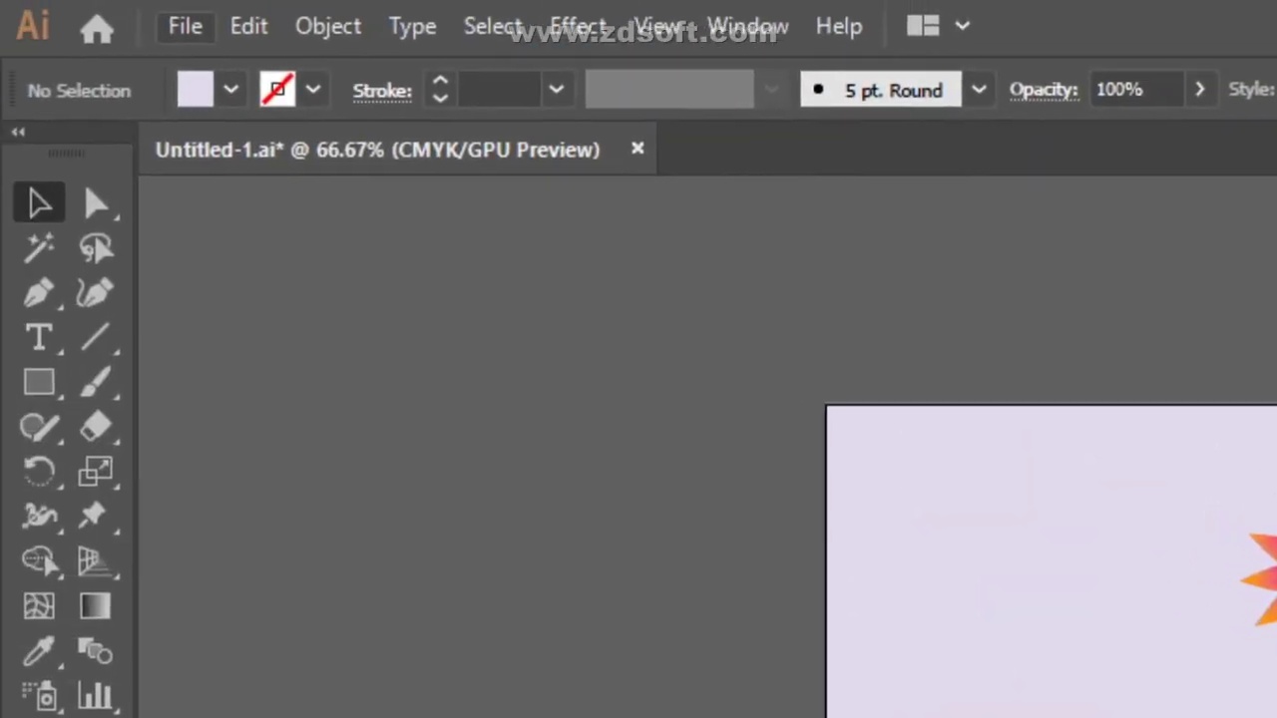
- Start packaging the document, save its pending changes, and close the Package options without packaging
{"action": "left_click", "coordinate": [186, 26]}
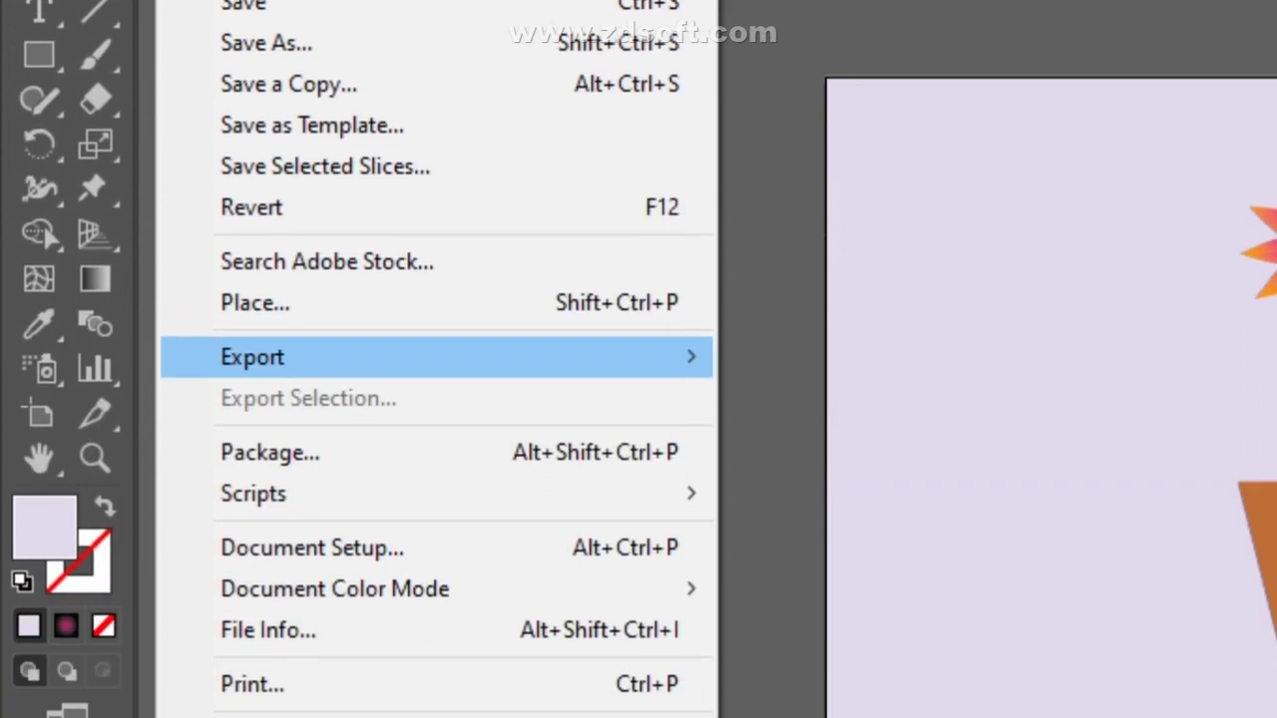
{"action": "mouse_move", "coordinate": [252, 685]}
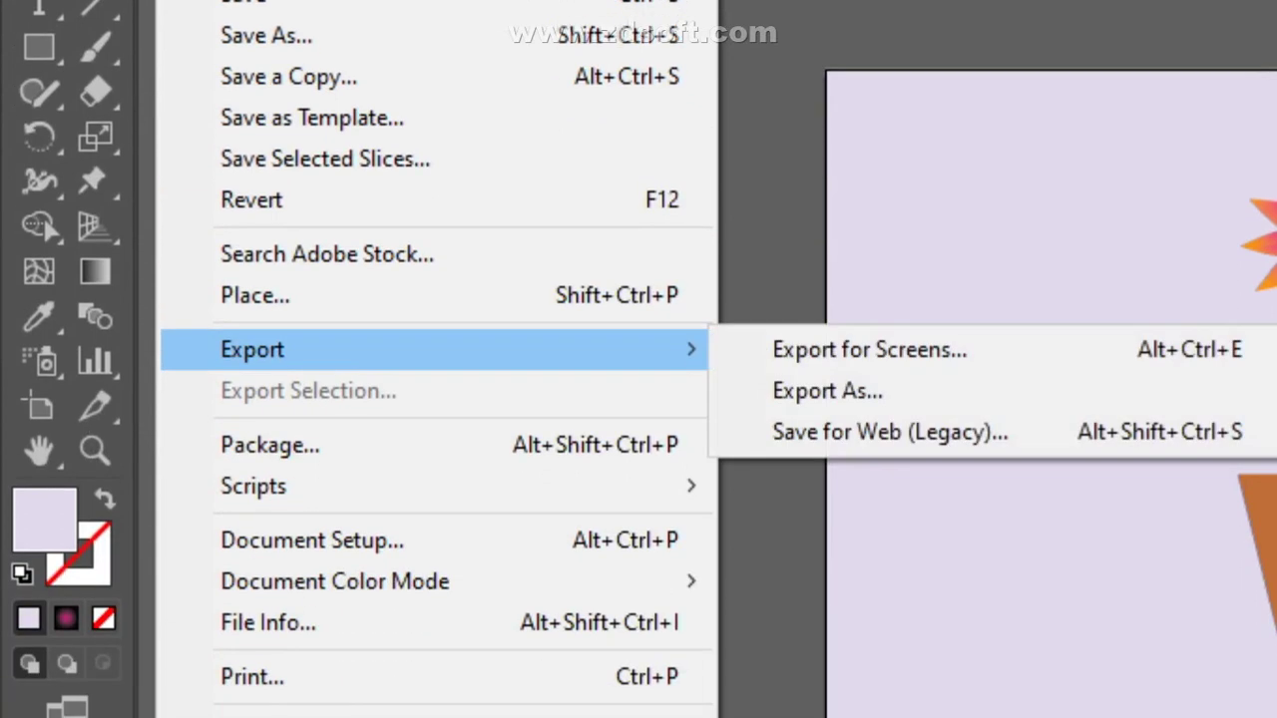
{"action": "key", "text": "Down"}
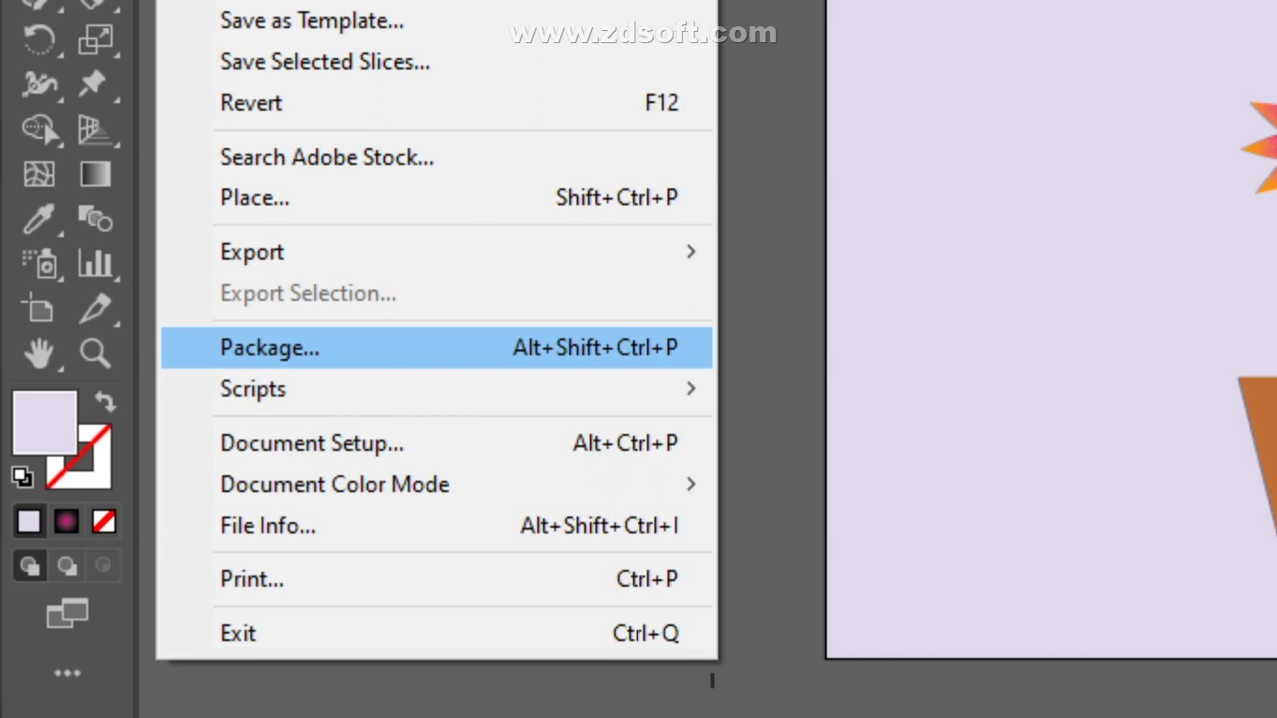
{"action": "key", "text": "Return"}
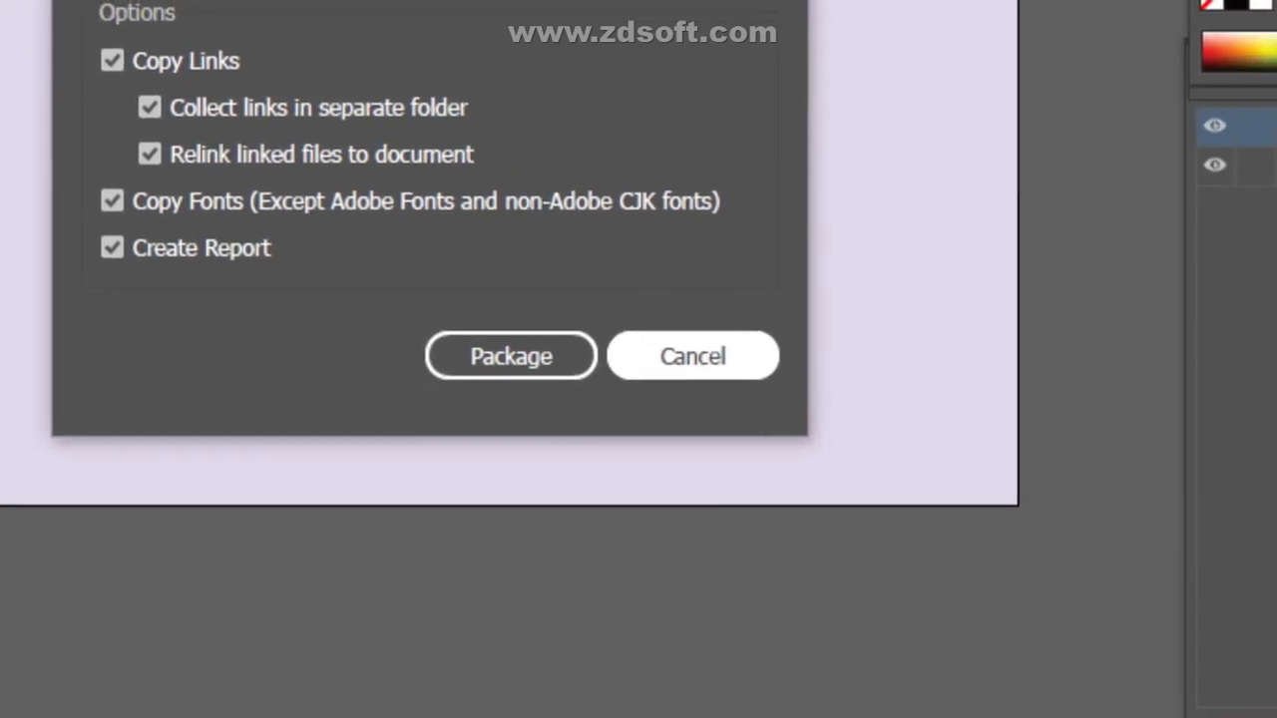
{"action": "left_click", "coordinate": [831, 365]}
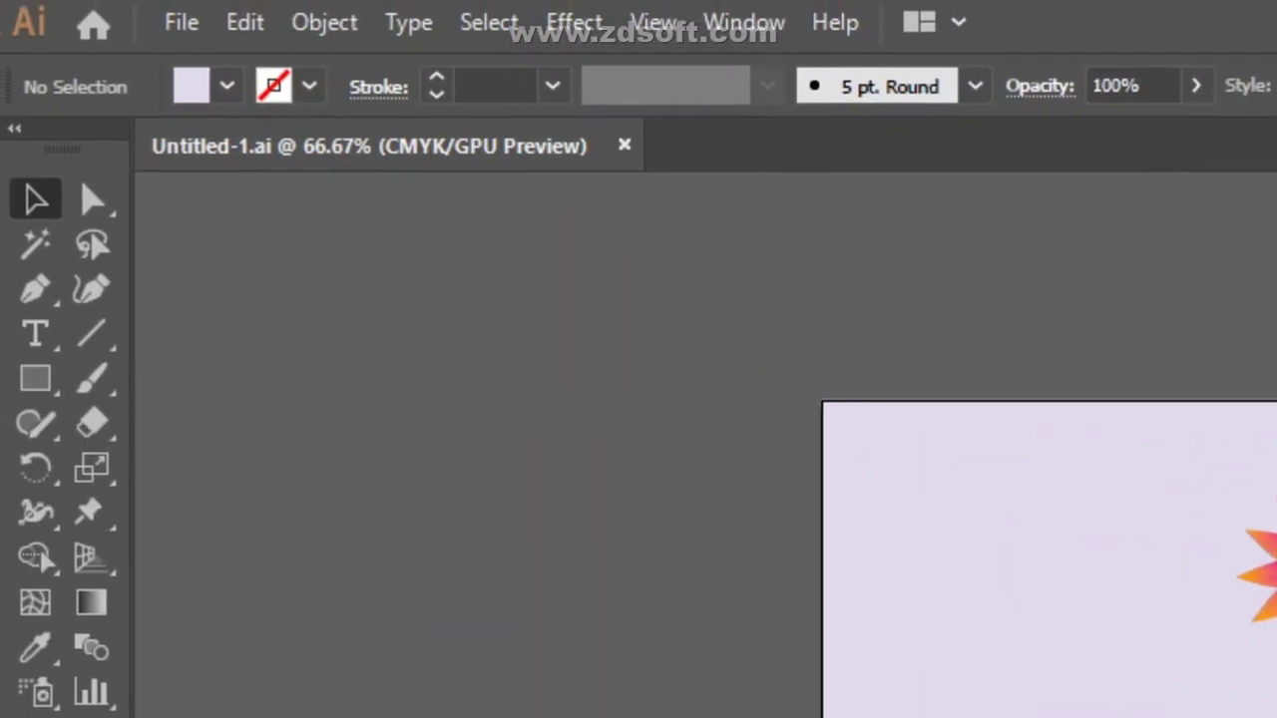
- Start exporting the artwork with Export As and set the file type to PNG
{"action": "left_click", "coordinate": [185, 25]}
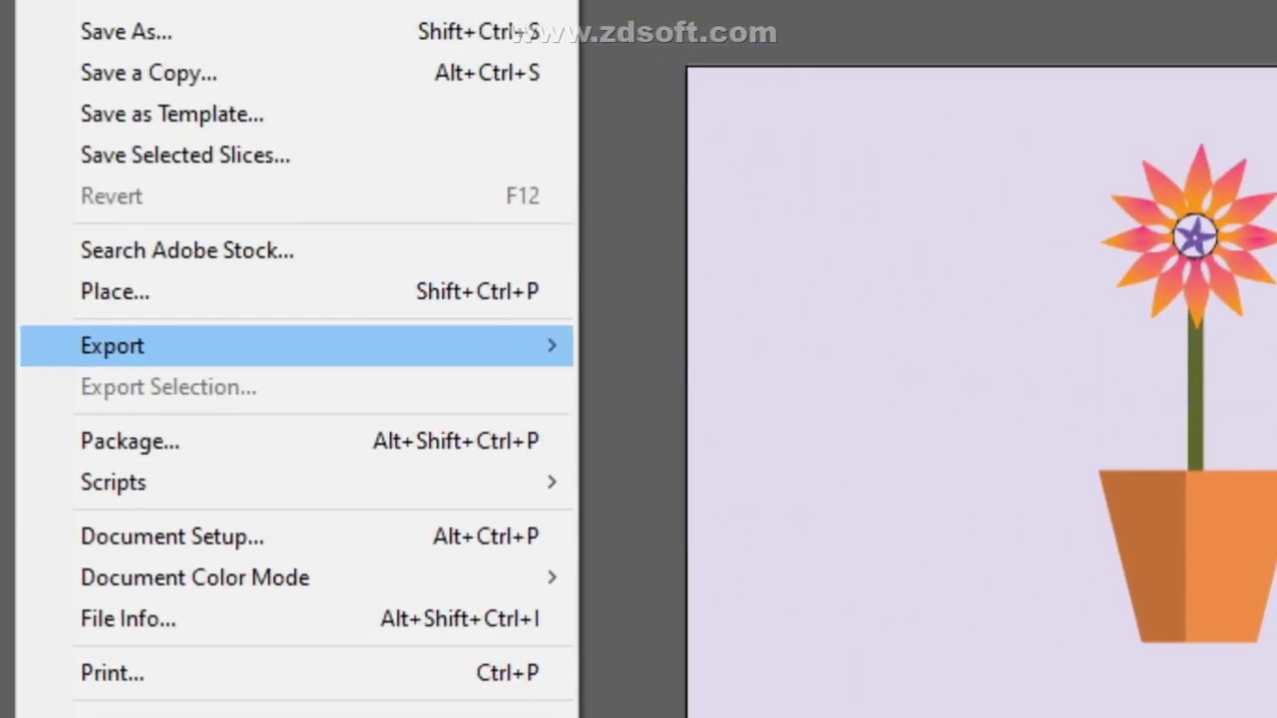
{"action": "mouse_move", "coordinate": [578, 684]}
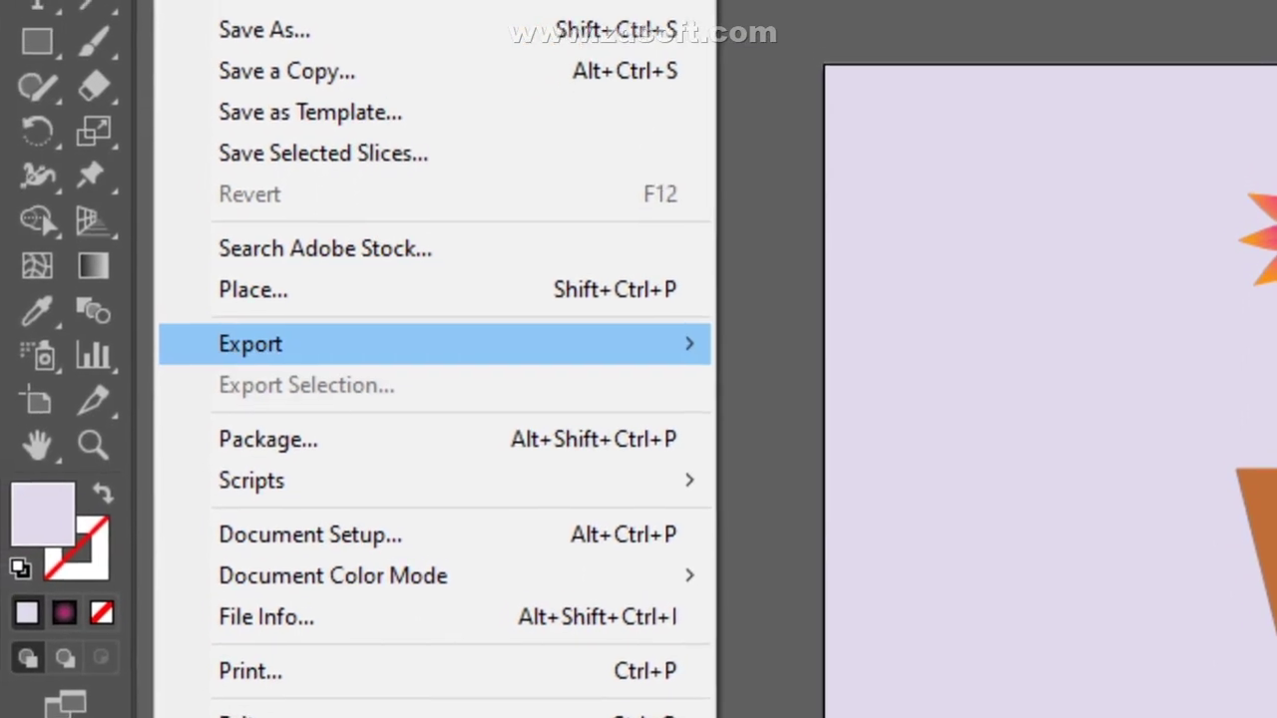
{"action": "mouse_move", "coordinate": [403, 351]}
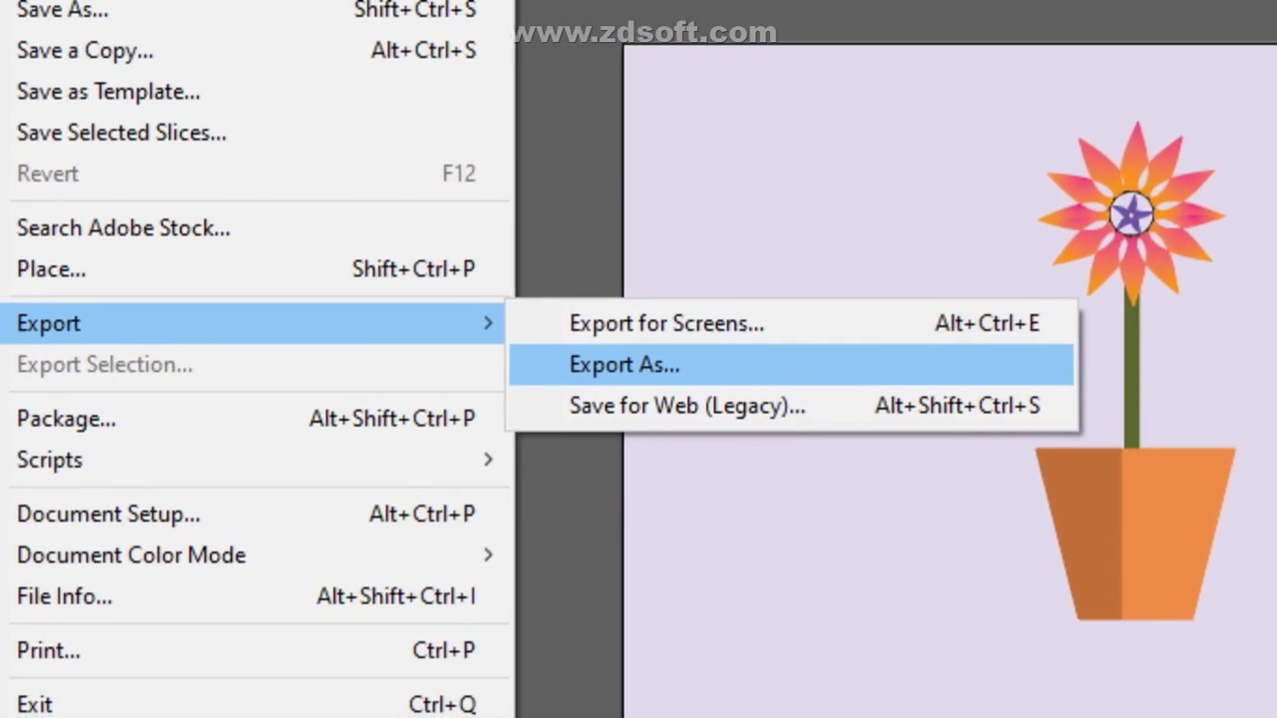
{"action": "left_click", "coordinate": [624, 364]}
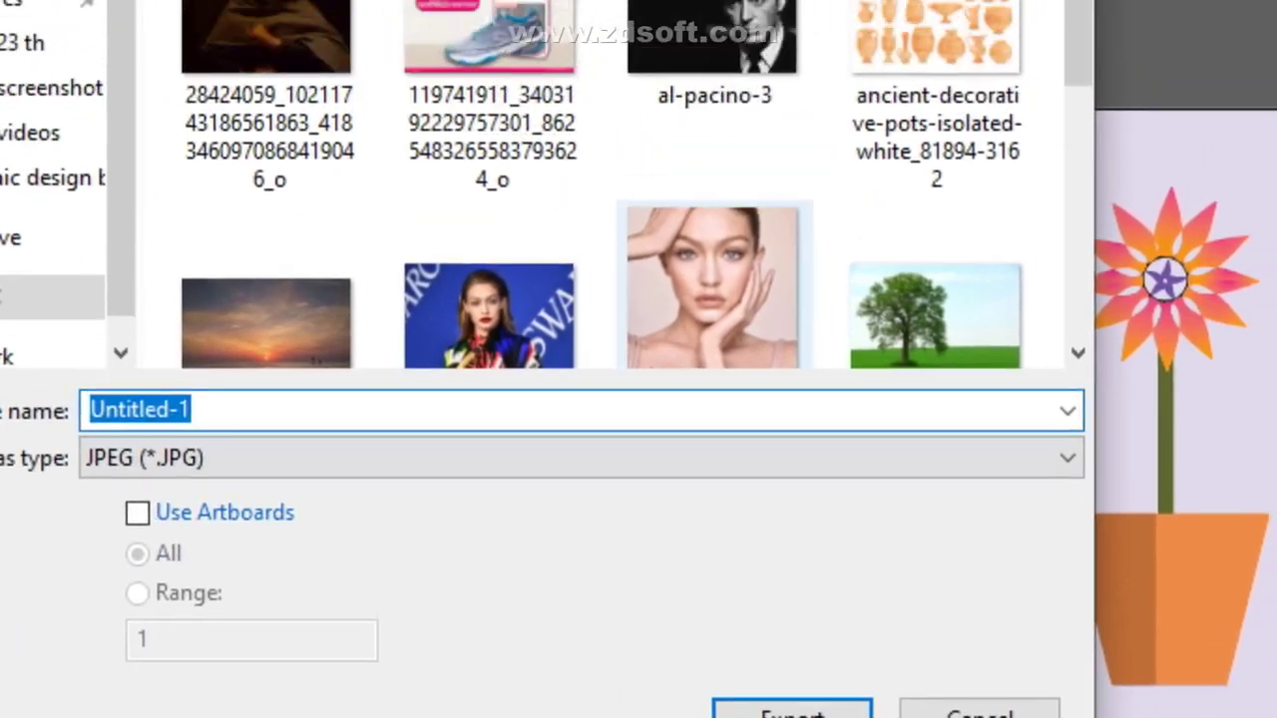
{"action": "scroll", "coordinate": [638, 354], "scroll_direction": "down", "scroll_amount": 6}
{"action": "scroll", "coordinate": [608, 399], "scroll_direction": "up", "scroll_amount": 1}
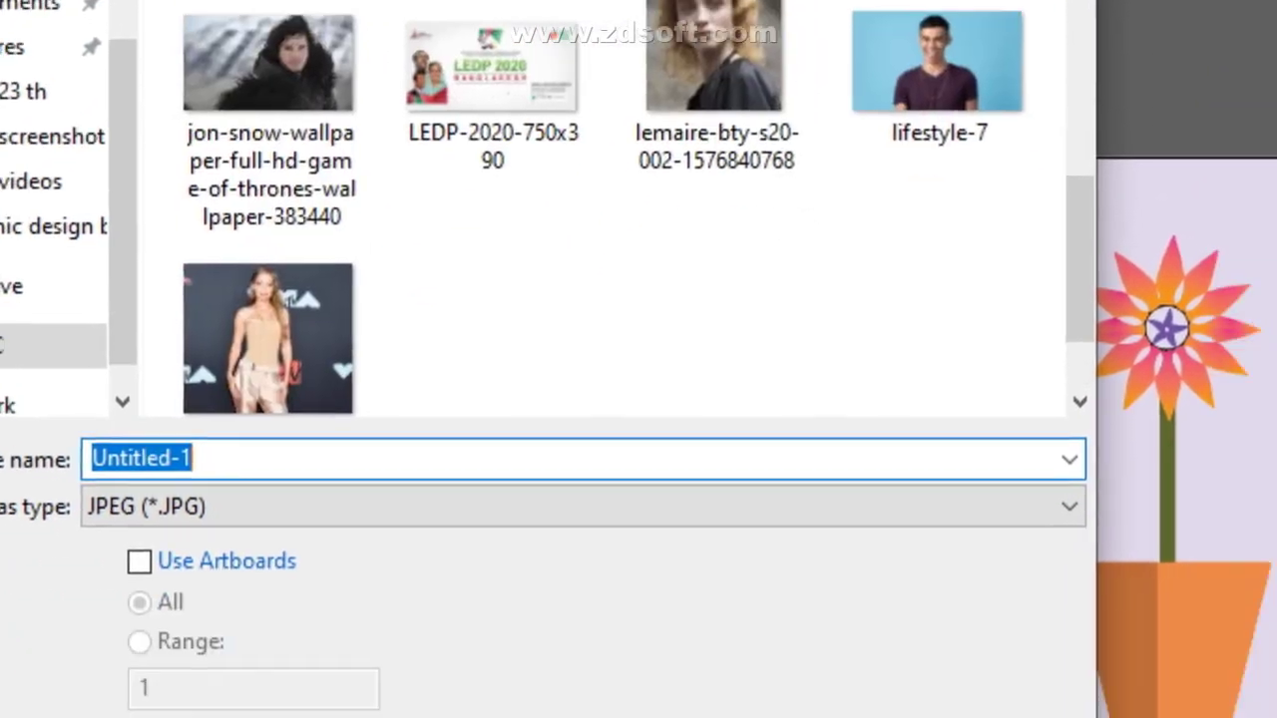
{"action": "left_click", "coordinate": [1053, 648]}
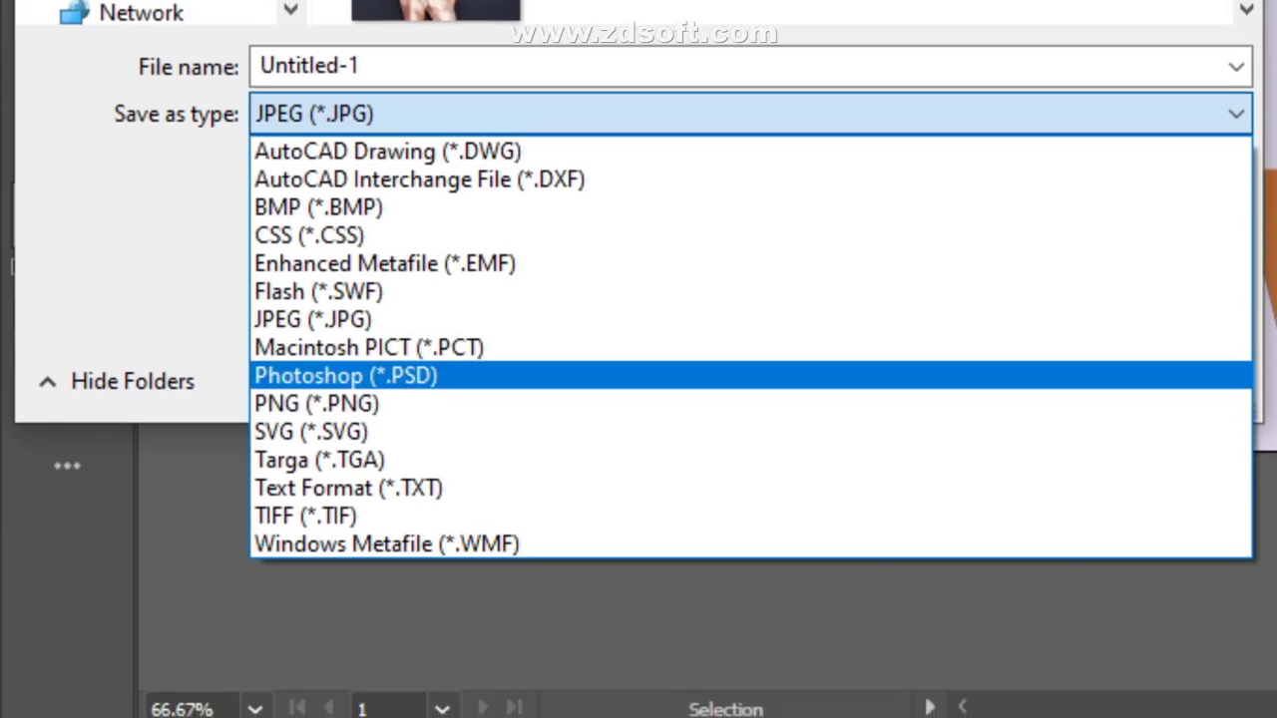
{"action": "left_click", "coordinate": [316, 431]}
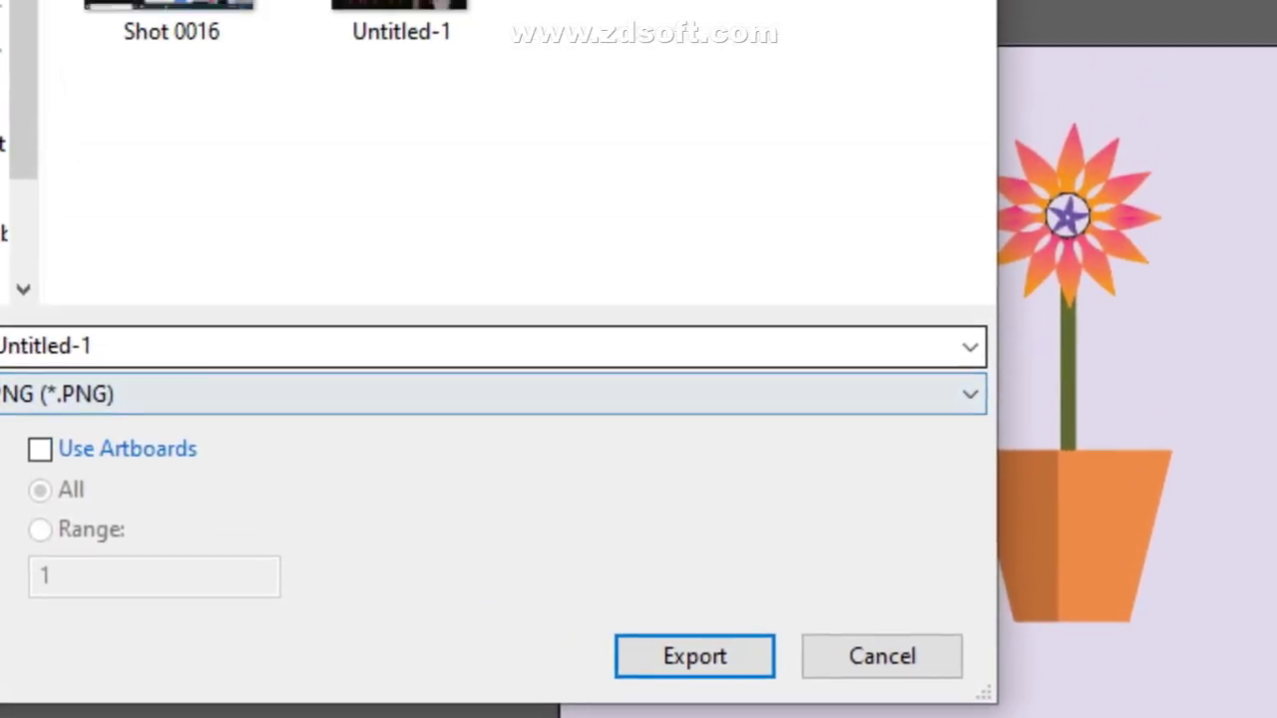
- Name the PNG file Untitled-11111 and export it with a transparent background colour
{"action": "left_click", "coordinate": [95, 346]}
{"action": "left_click", "coordinate": [95, 346]}
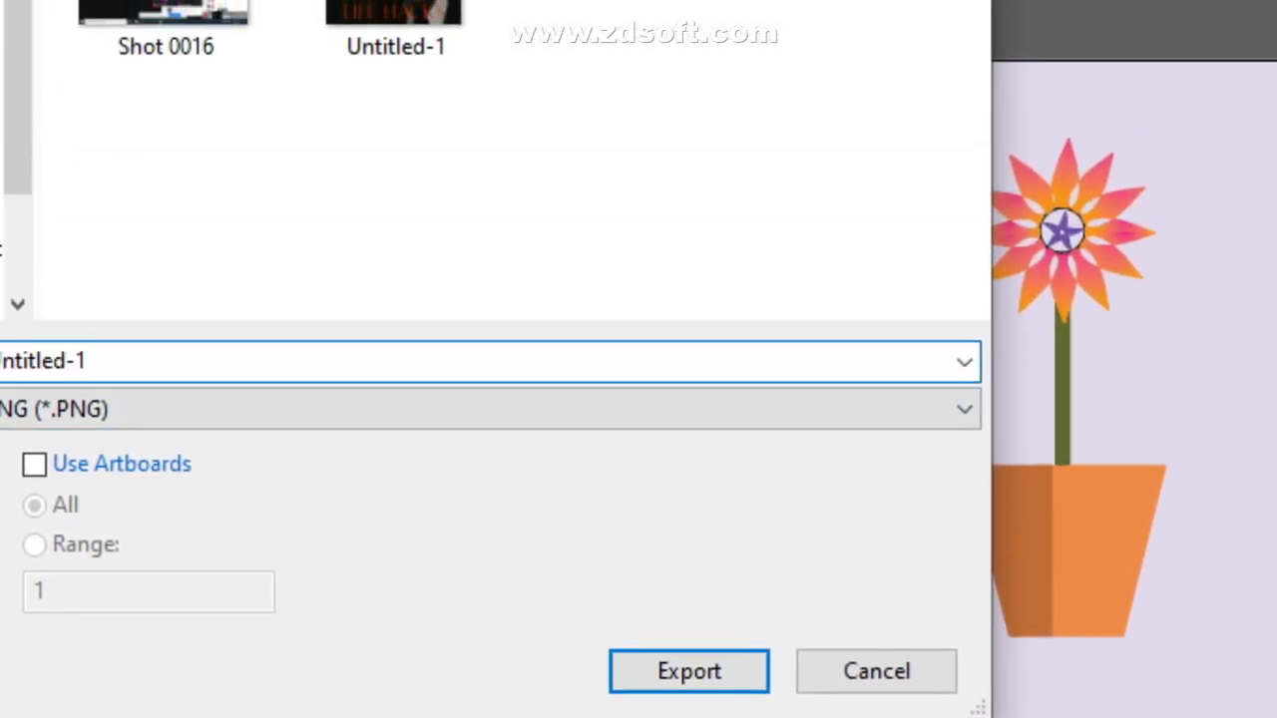
{"action": "type", "text": "11111"}
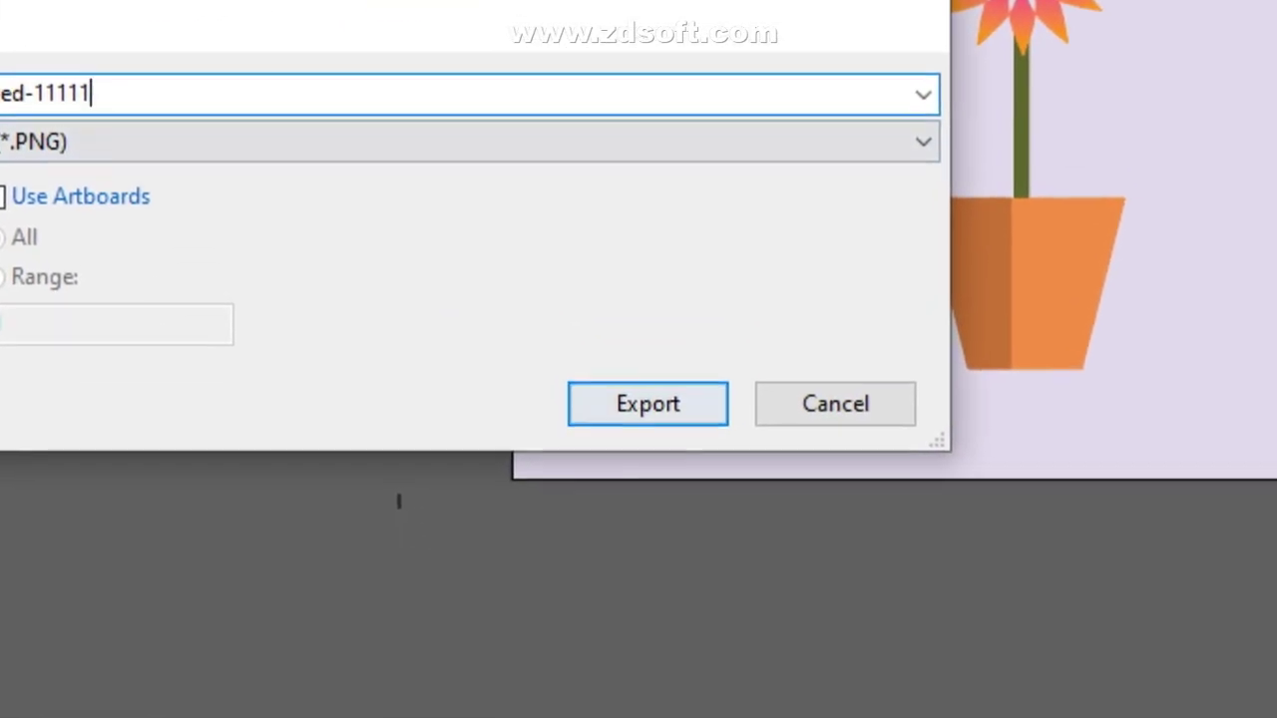
{"action": "key", "text": "Return"}
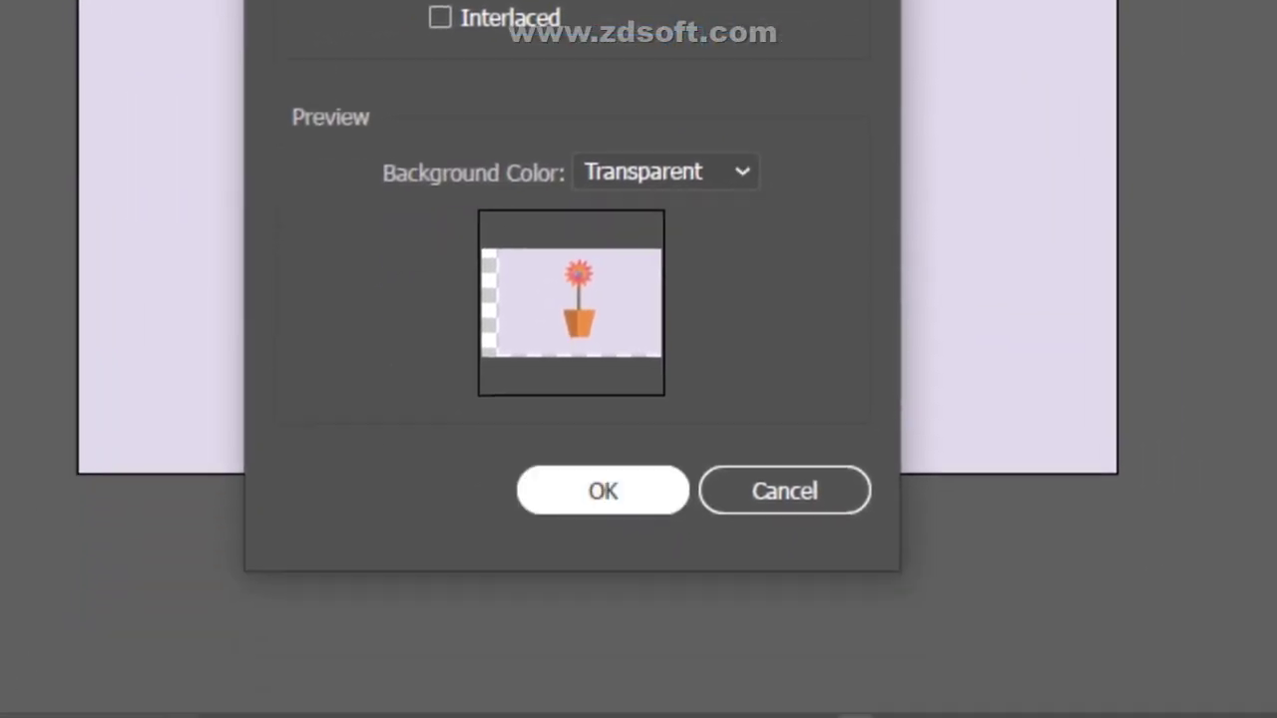
{"action": "left_click", "coordinate": [677, 566]}
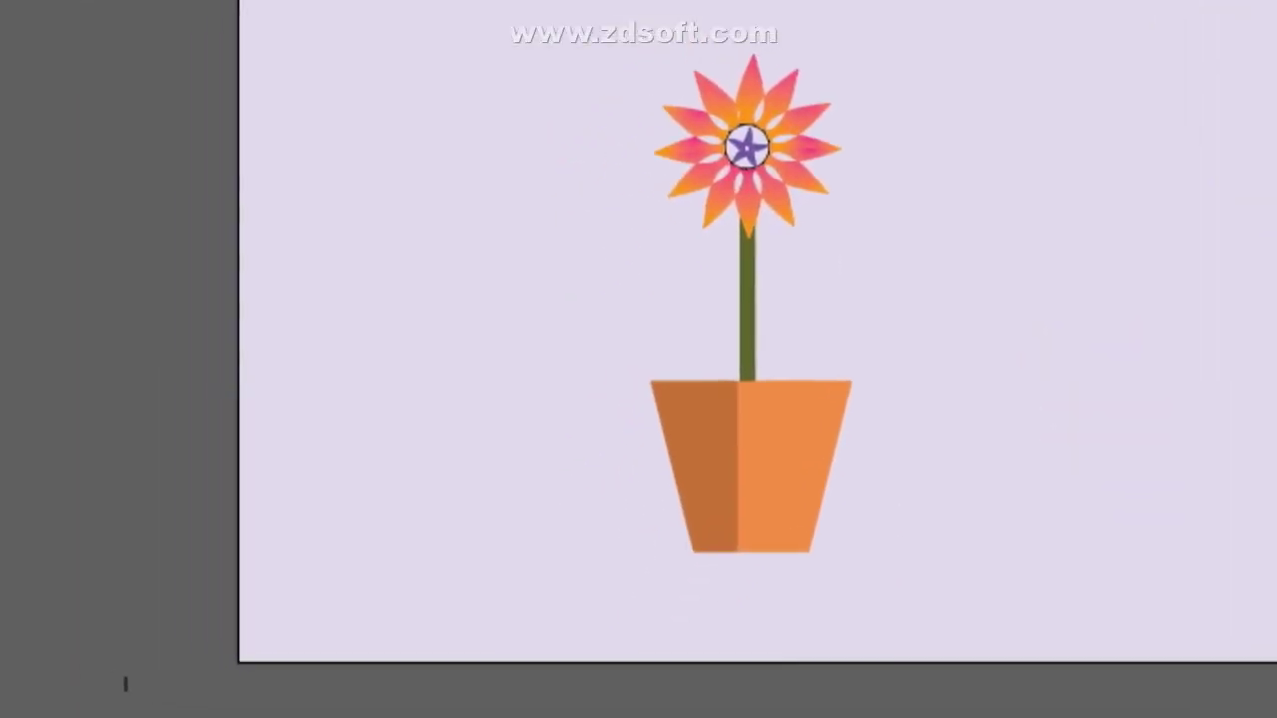
{"action": "key", "text": "ctrl+a"}
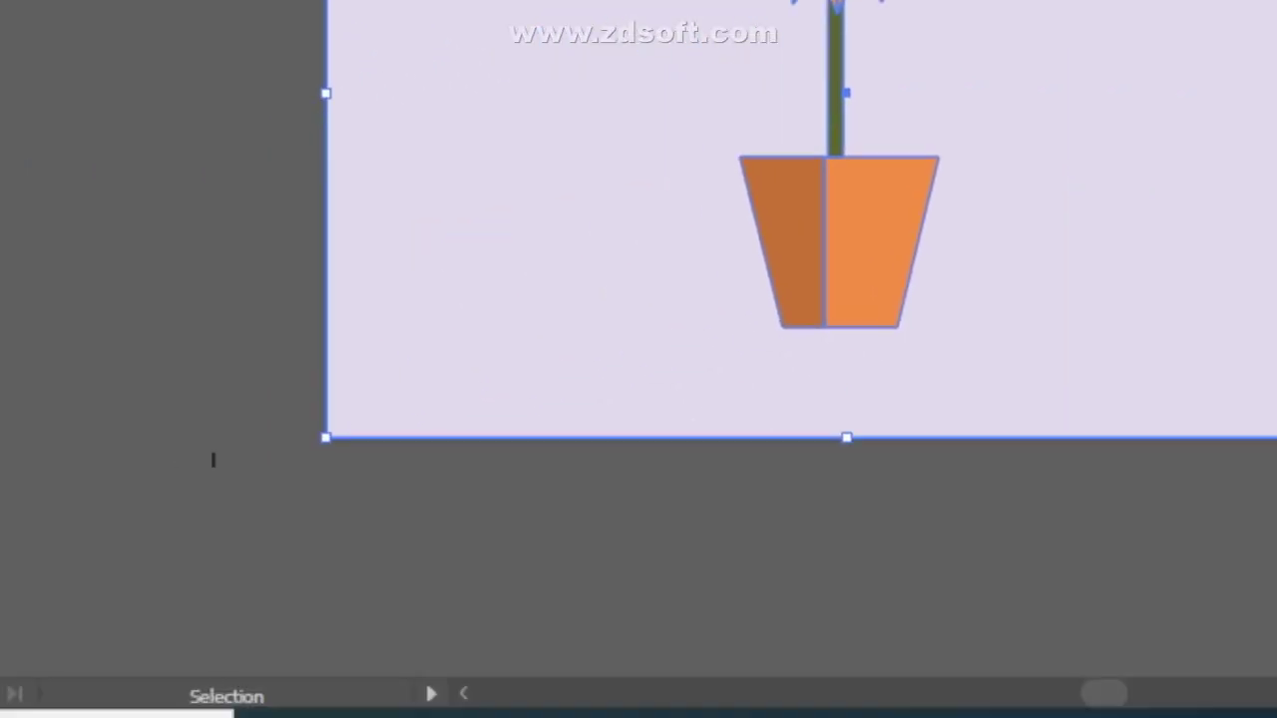
{"action": "left_click", "coordinate": [214, 459]}
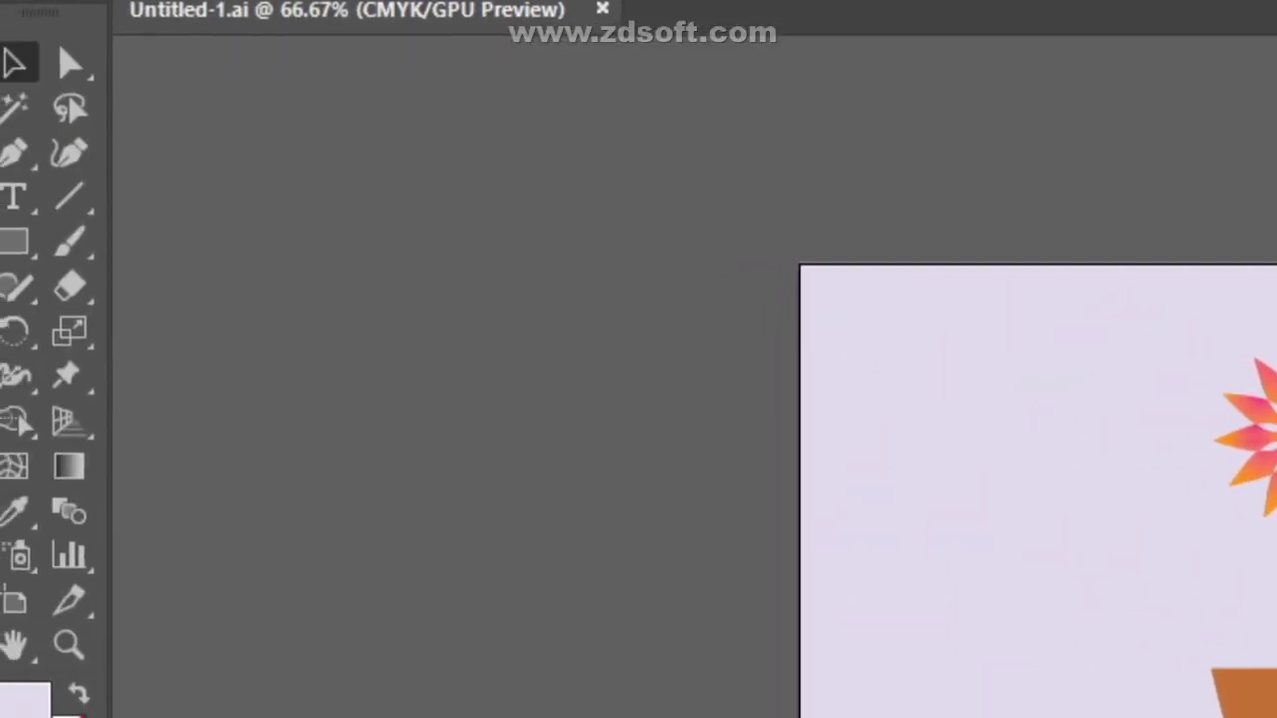
- Bring the artwork into Save for Web (Legacy) and set the JPEG quality to 100%
{"action": "left_click", "coordinate": [184, 26]}
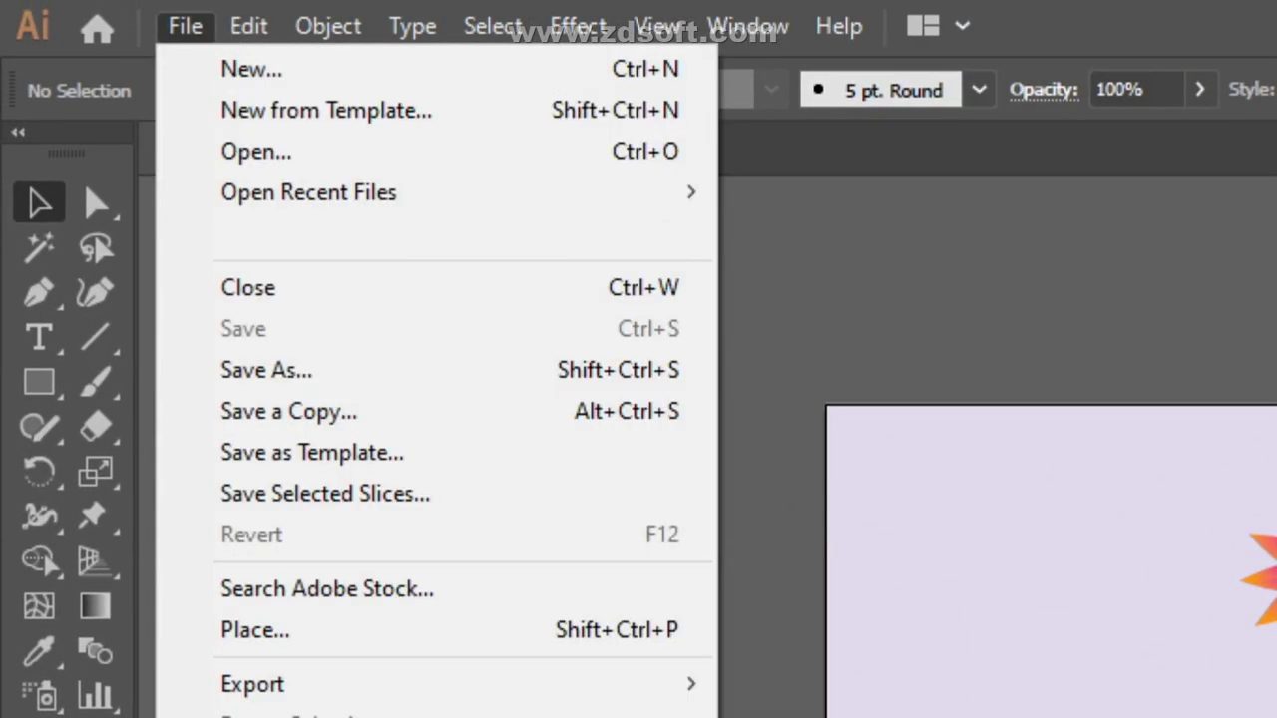
{"action": "mouse_move", "coordinate": [249, 684]}
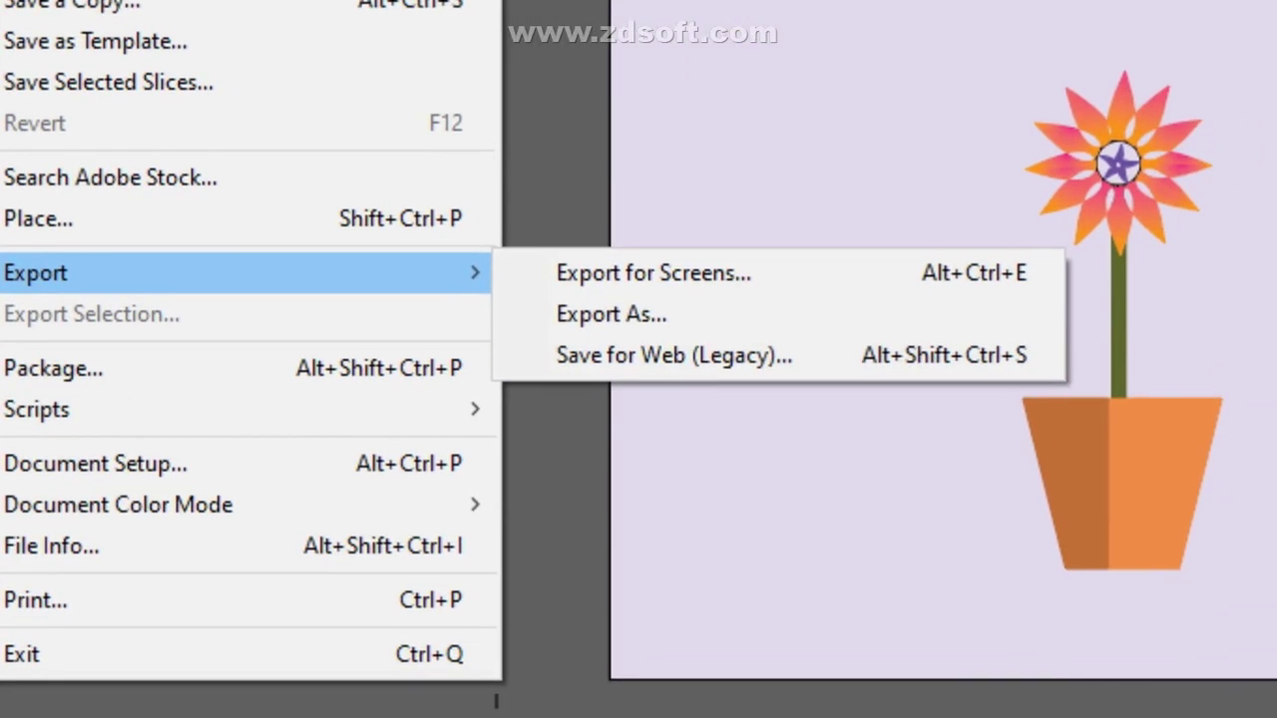
{"action": "left_click", "coordinate": [646, 357]}
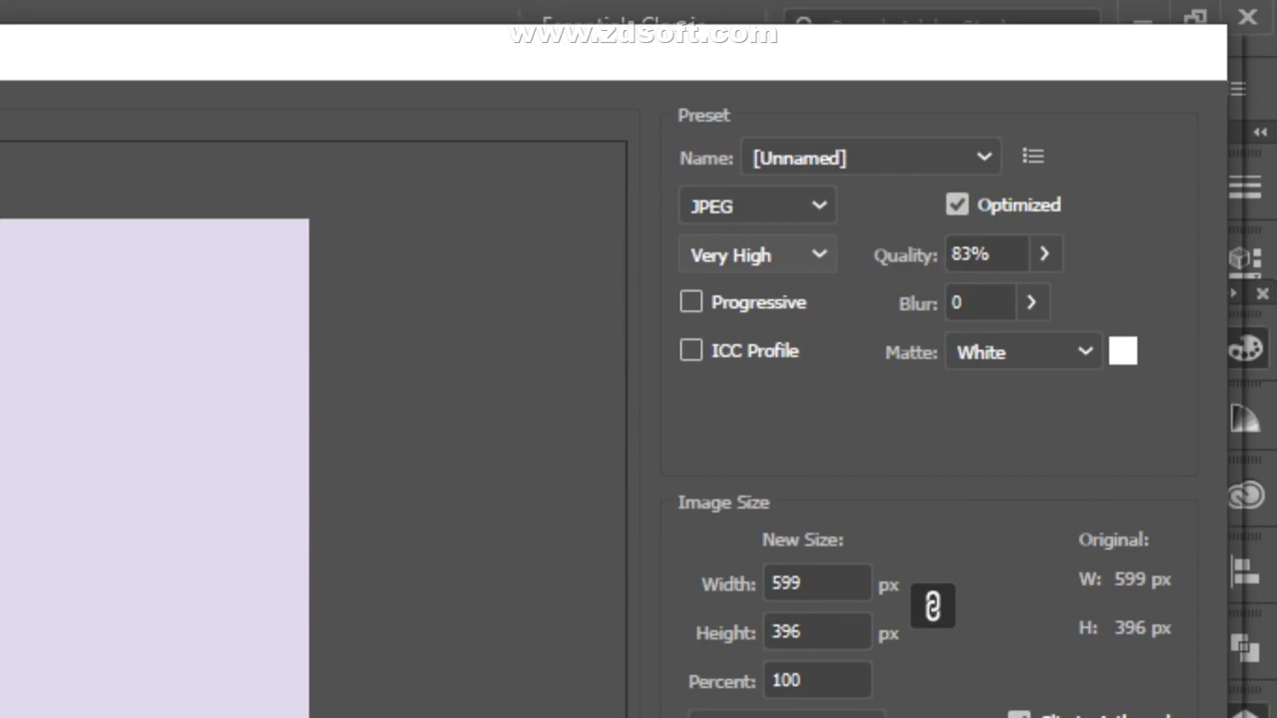
{"action": "left_click", "coordinate": [757, 254]}
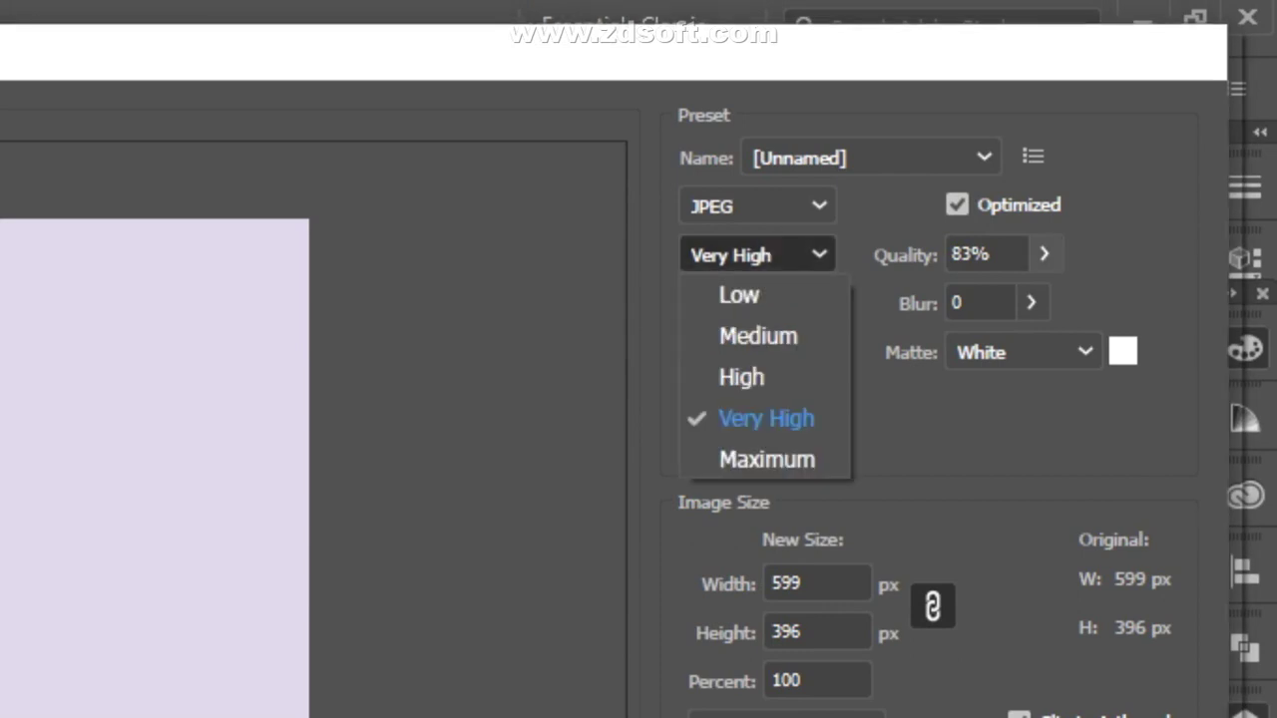
{"action": "left_click", "coordinate": [1044, 253]}
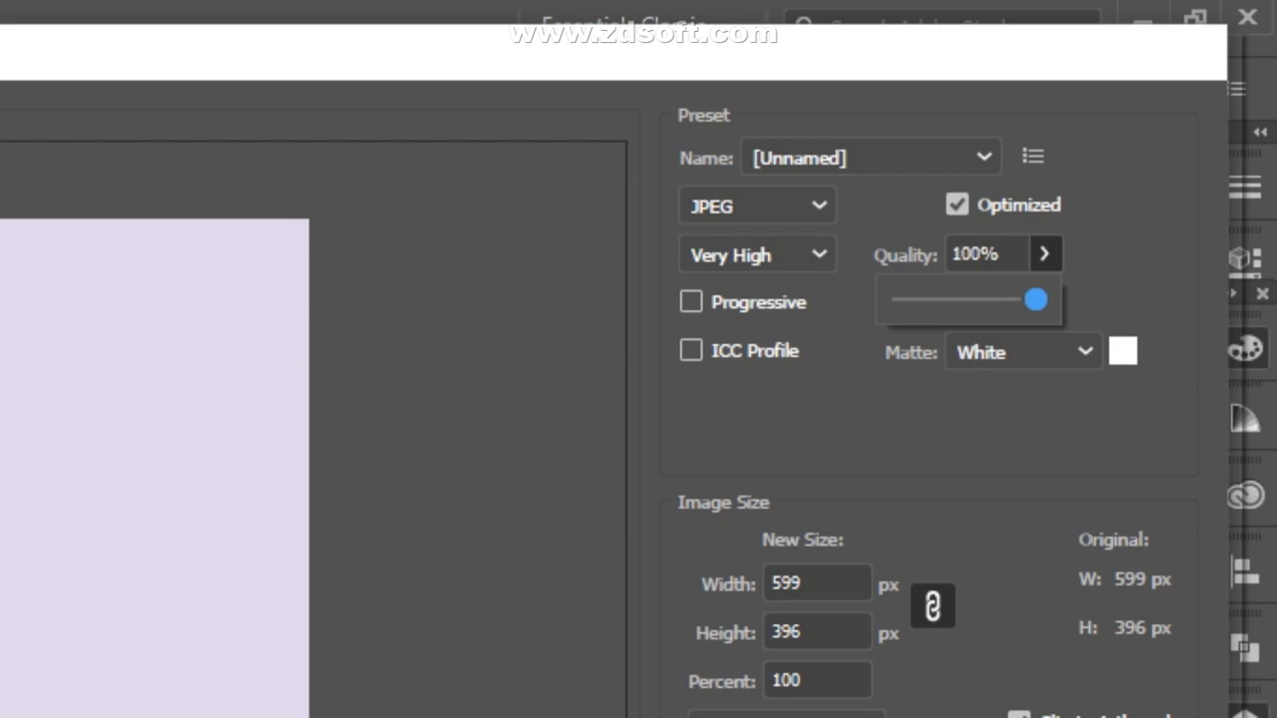
{"action": "left_click", "coordinate": [985, 253]}
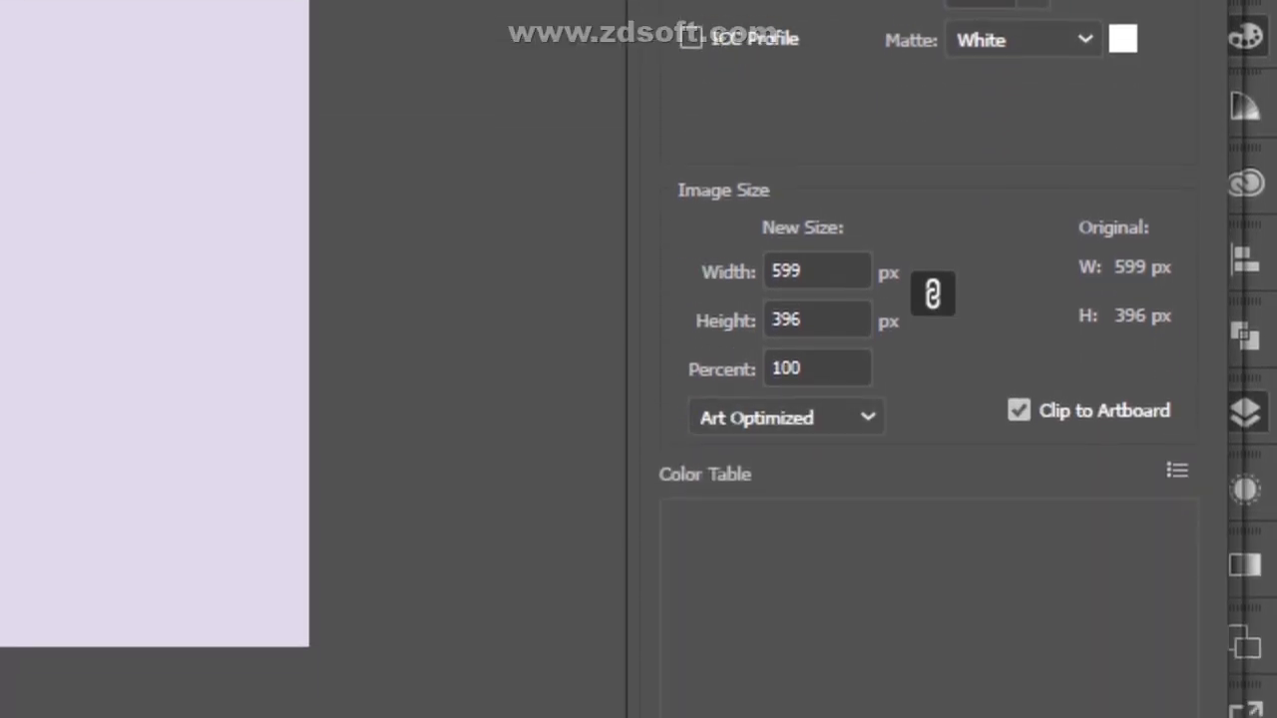
{"action": "left_click", "coordinate": [818, 380]}
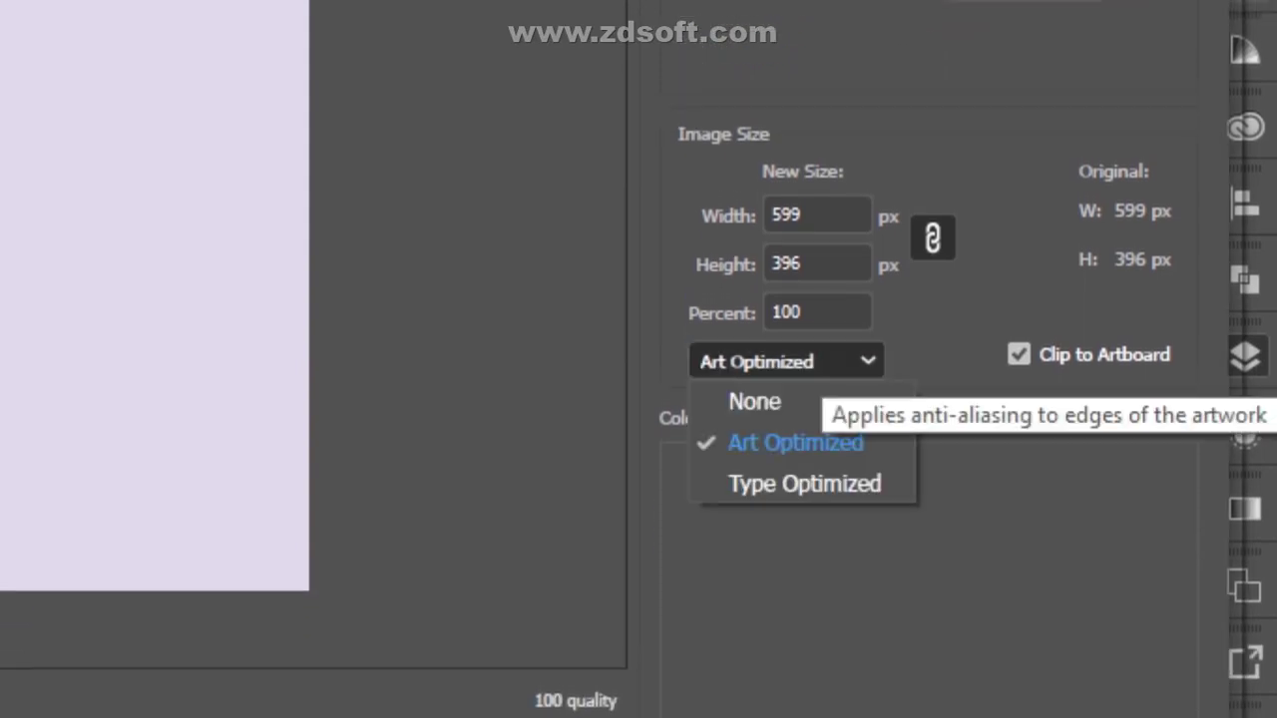
{"action": "left_click", "coordinate": [818, 380]}
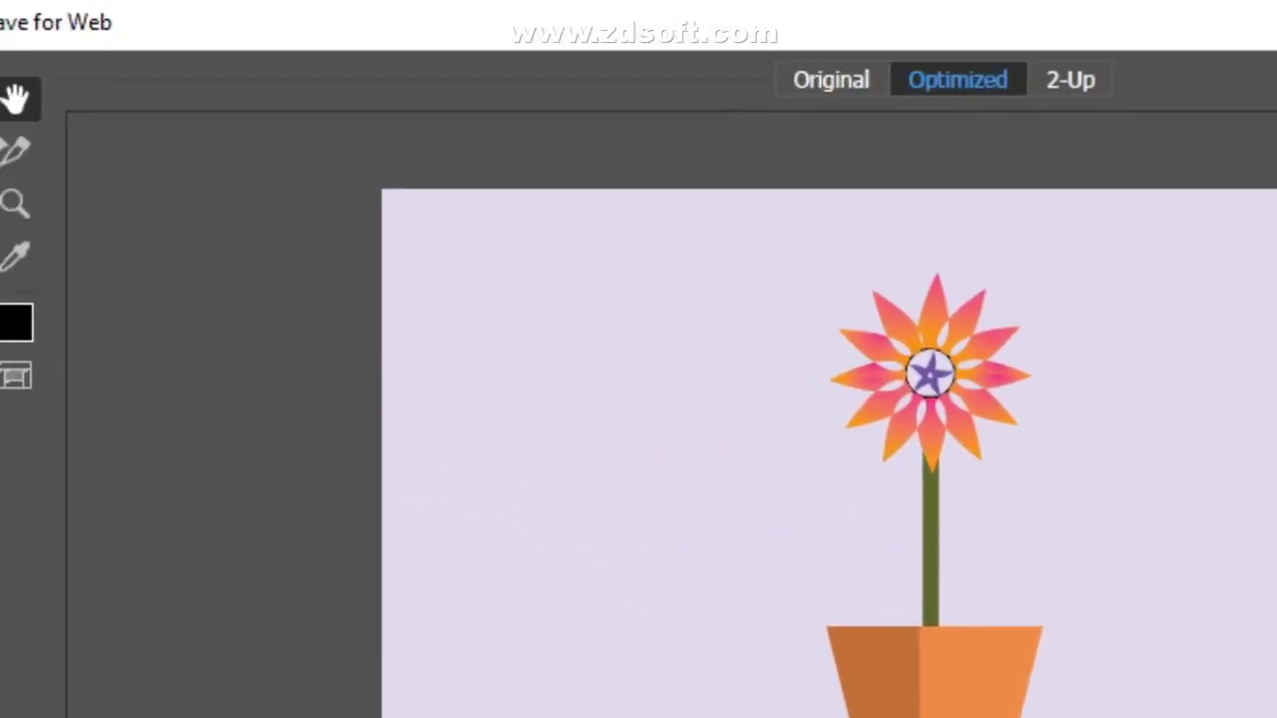
{"action": "key", "text": "z"}
{"action": "key", "text": "k"}
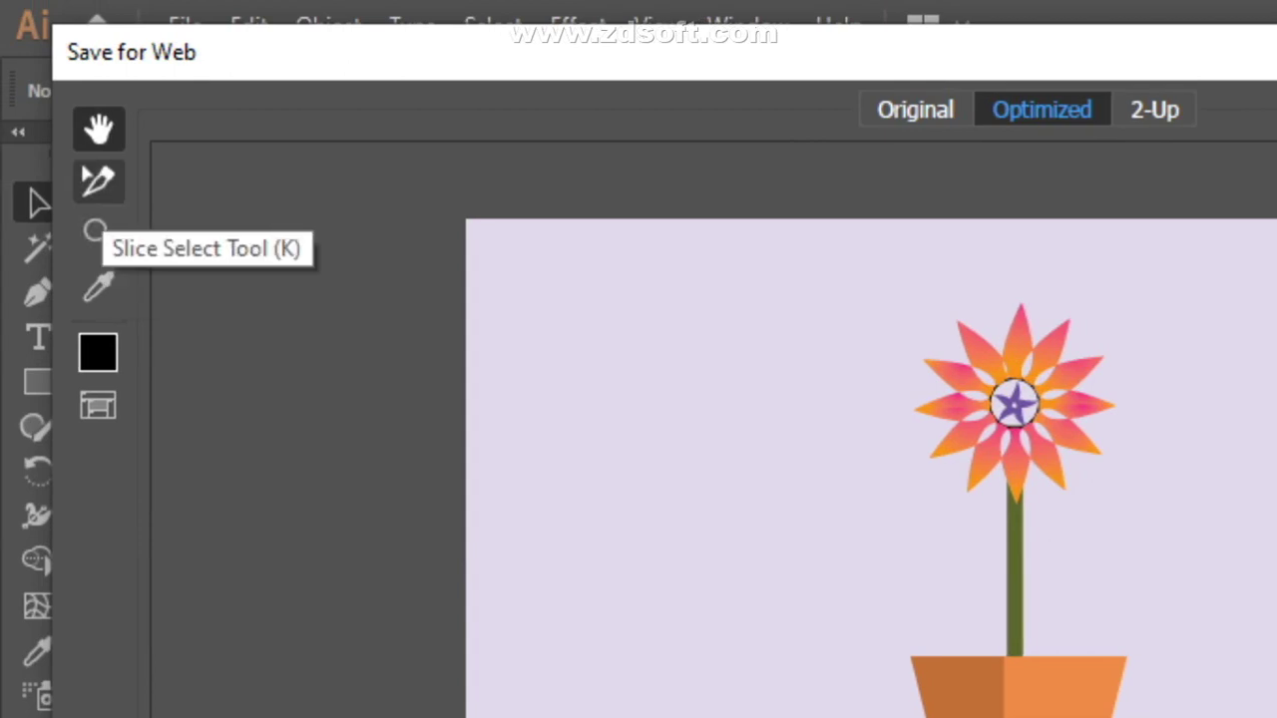
{"action": "key", "text": "h"}
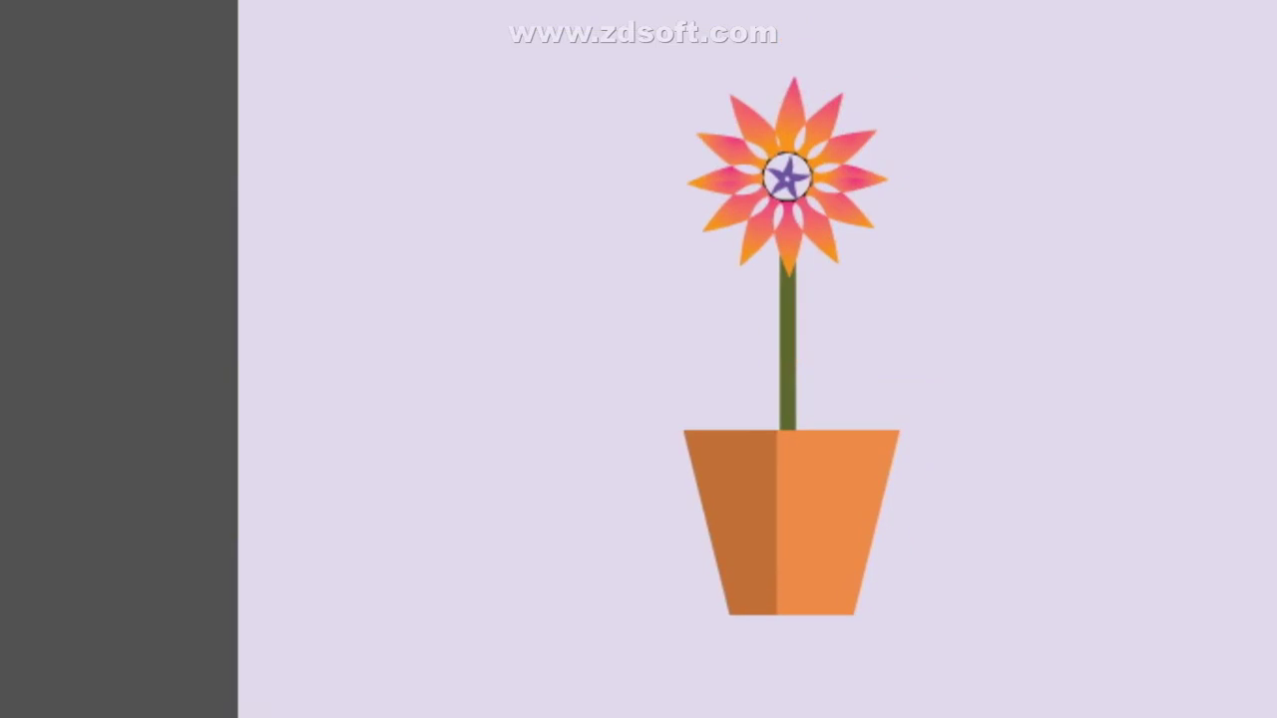
- Start saving the web image, cancel the file save, and close Save for Web keeping its current settings
{"action": "left_click", "coordinate": [626, 110]}
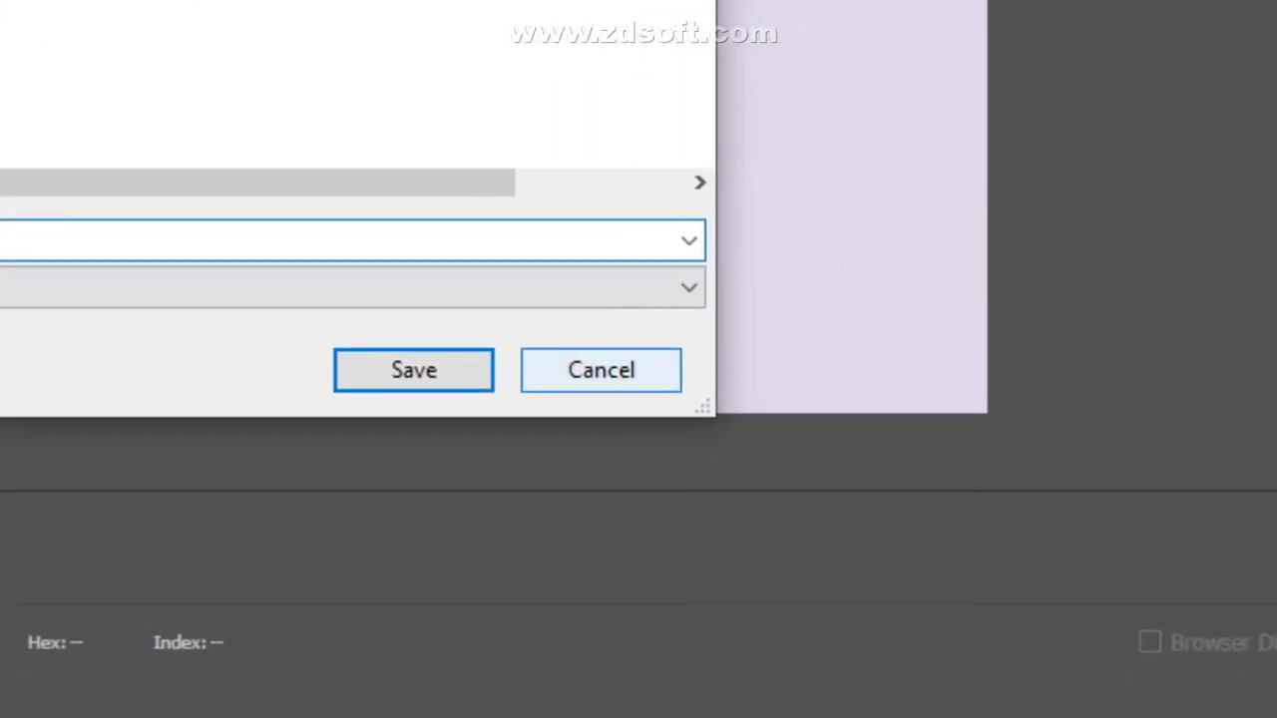
{"action": "left_click", "coordinate": [526, 524]}
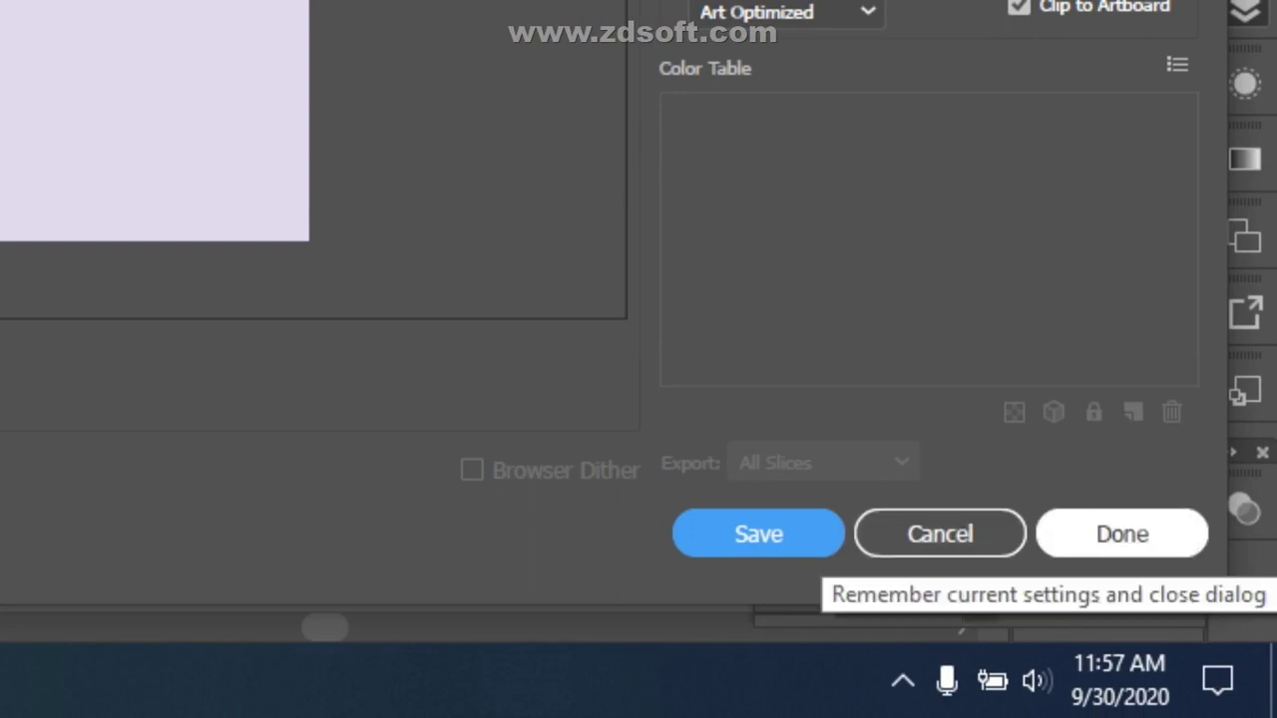
{"action": "left_click", "coordinate": [1122, 534]}
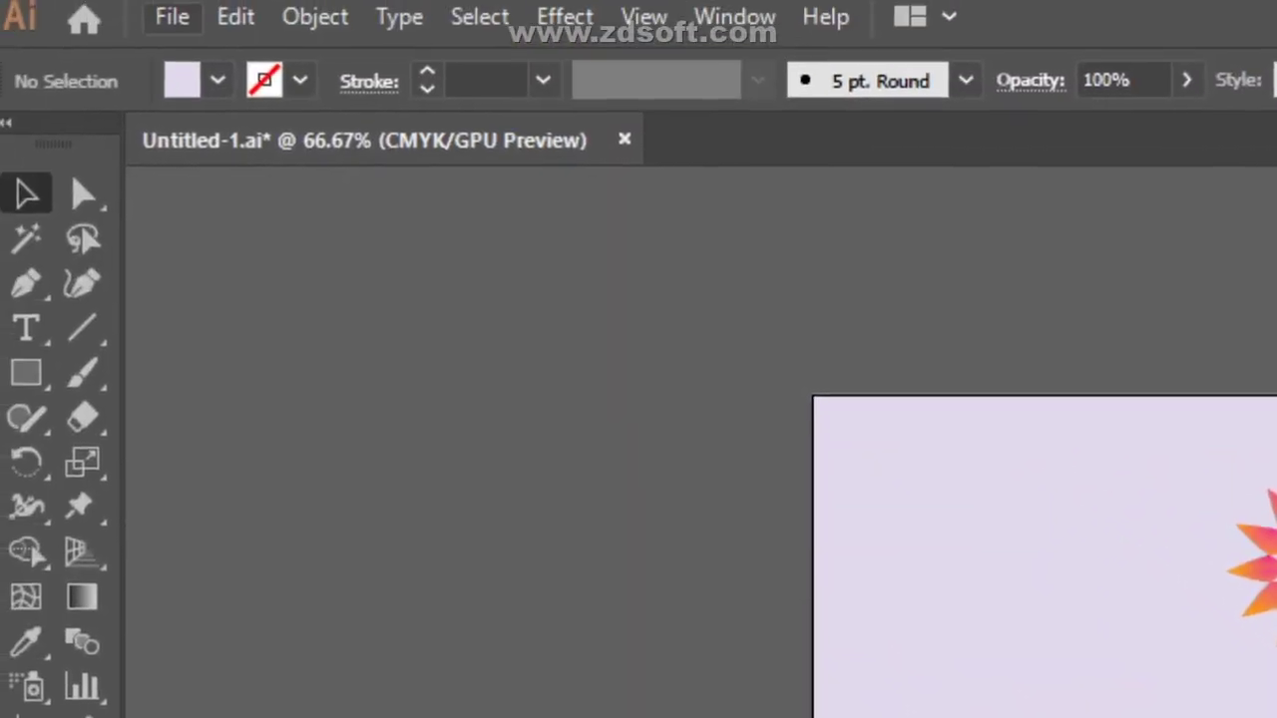
- Examine the file formats that Save As offers for the document, including PDF, EPS and SVG, and leave without saving
{"action": "left_click", "coordinate": [185, 26]}
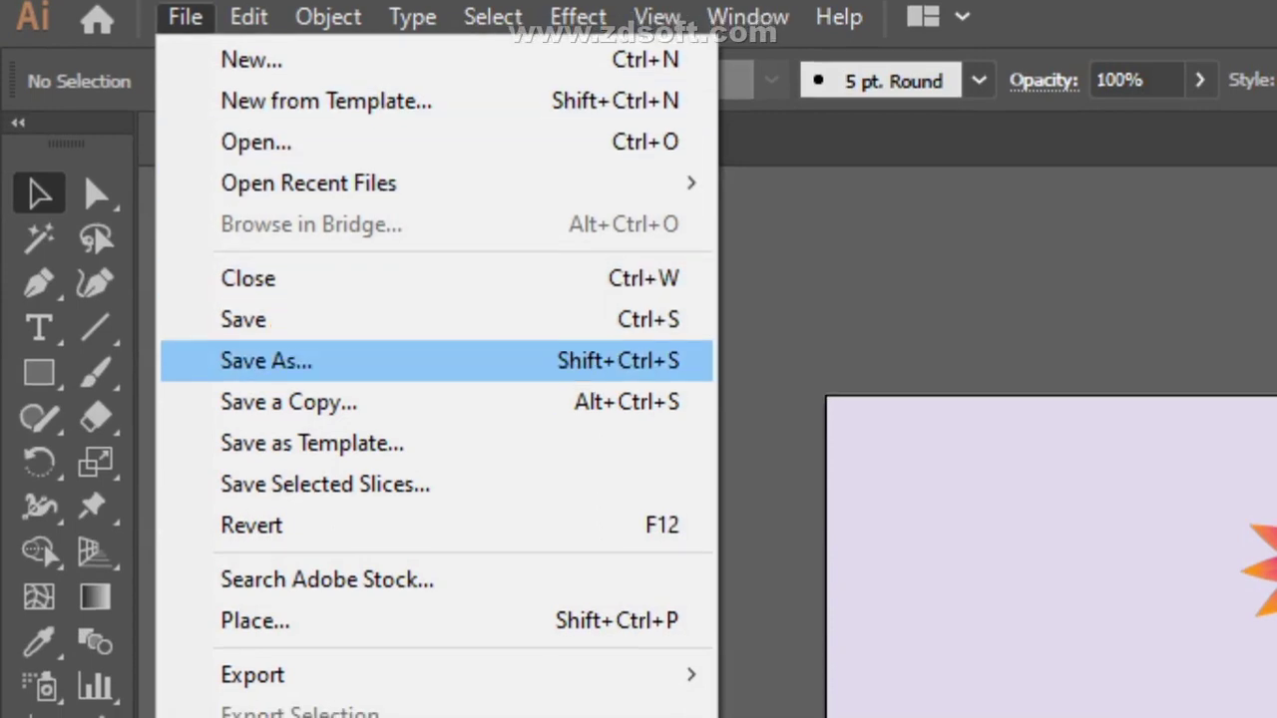
{"action": "left_click", "coordinate": [266, 355]}
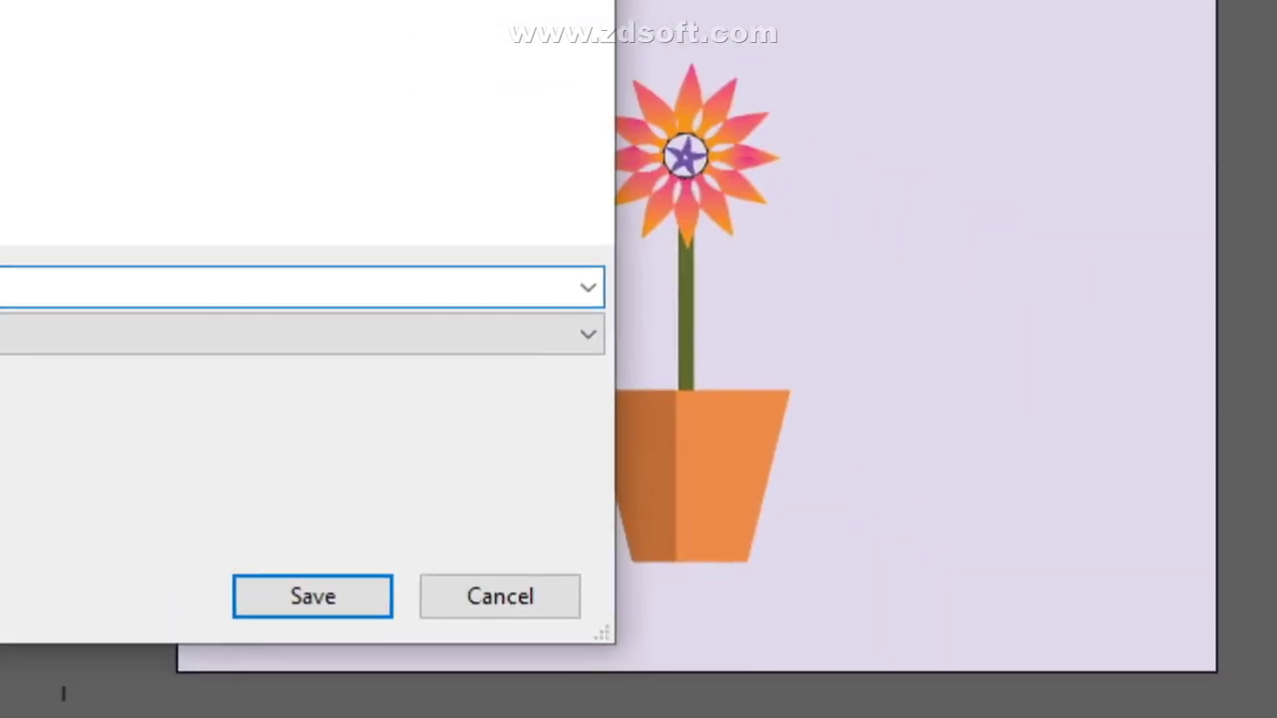
{"action": "left_click", "coordinate": [603, 337]}
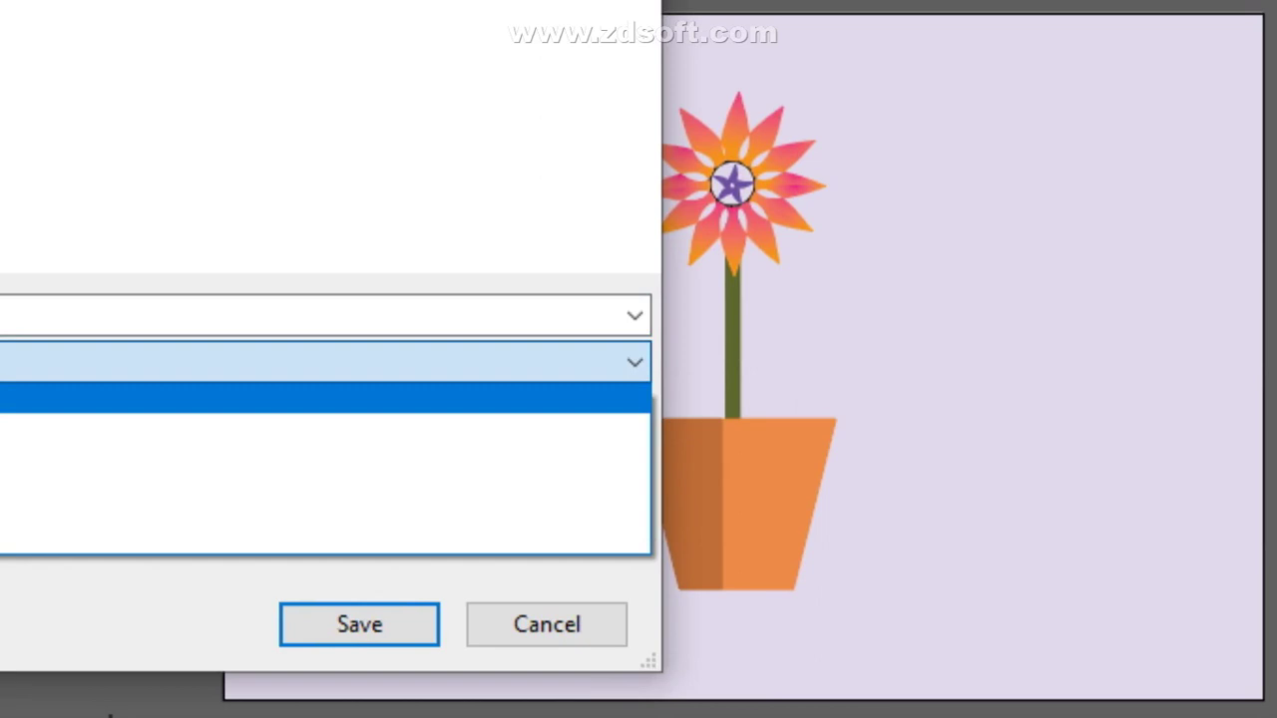
{"action": "key", "text": "Down"}
{"action": "key", "text": "Down"}
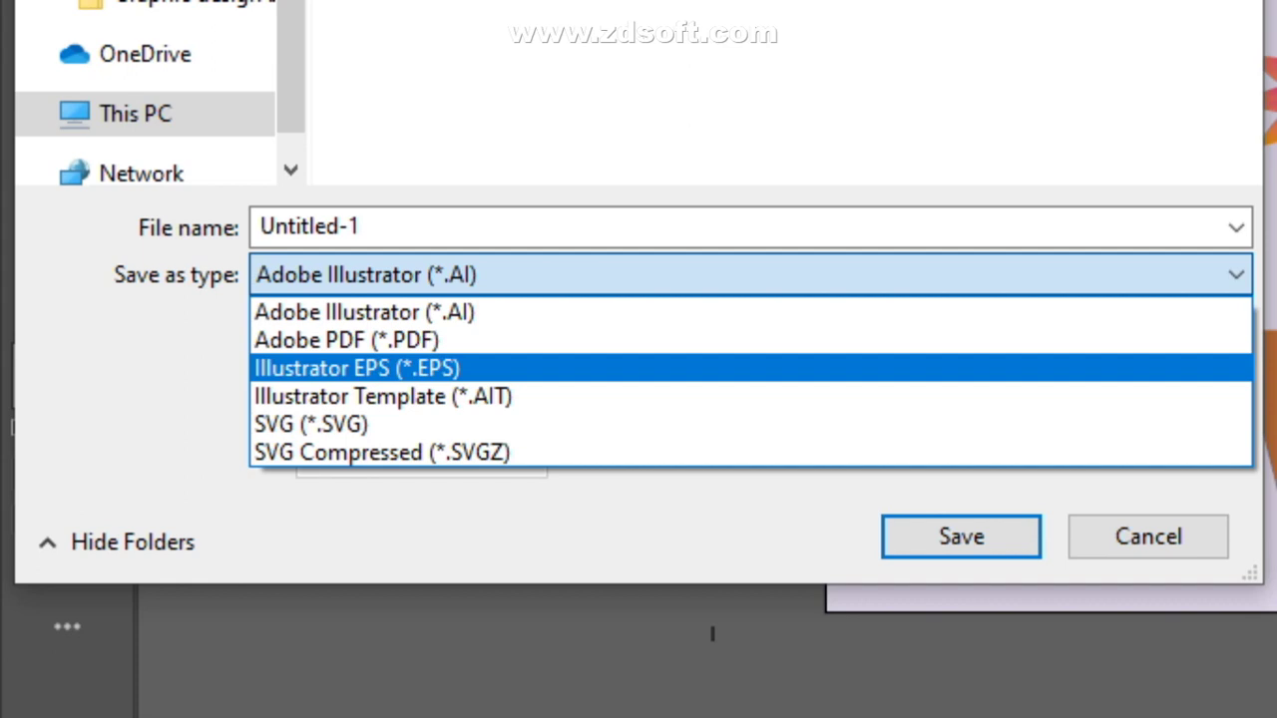
{"action": "key", "text": "Up"}
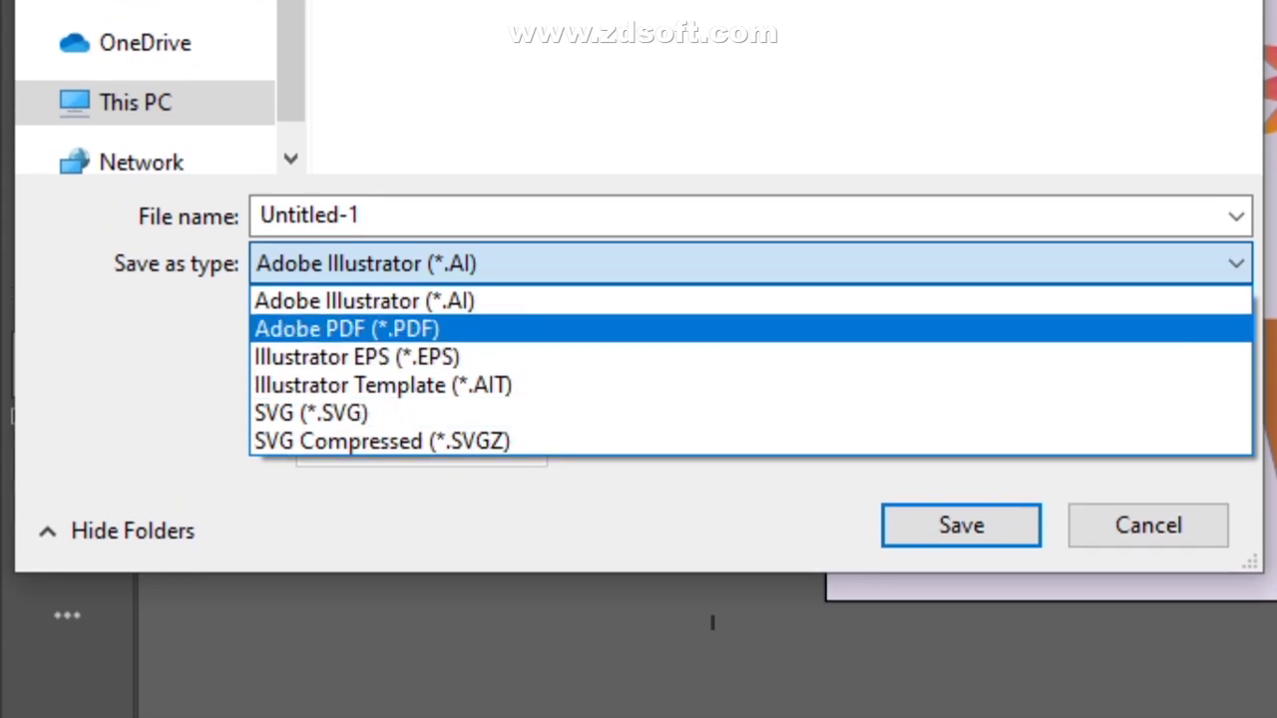
{"action": "key", "text": "Up"}
{"action": "key", "text": "Down"}
{"action": "key", "text": "Up"}
{"action": "key", "text": "Down"}
{"action": "key", "text": "Down"}
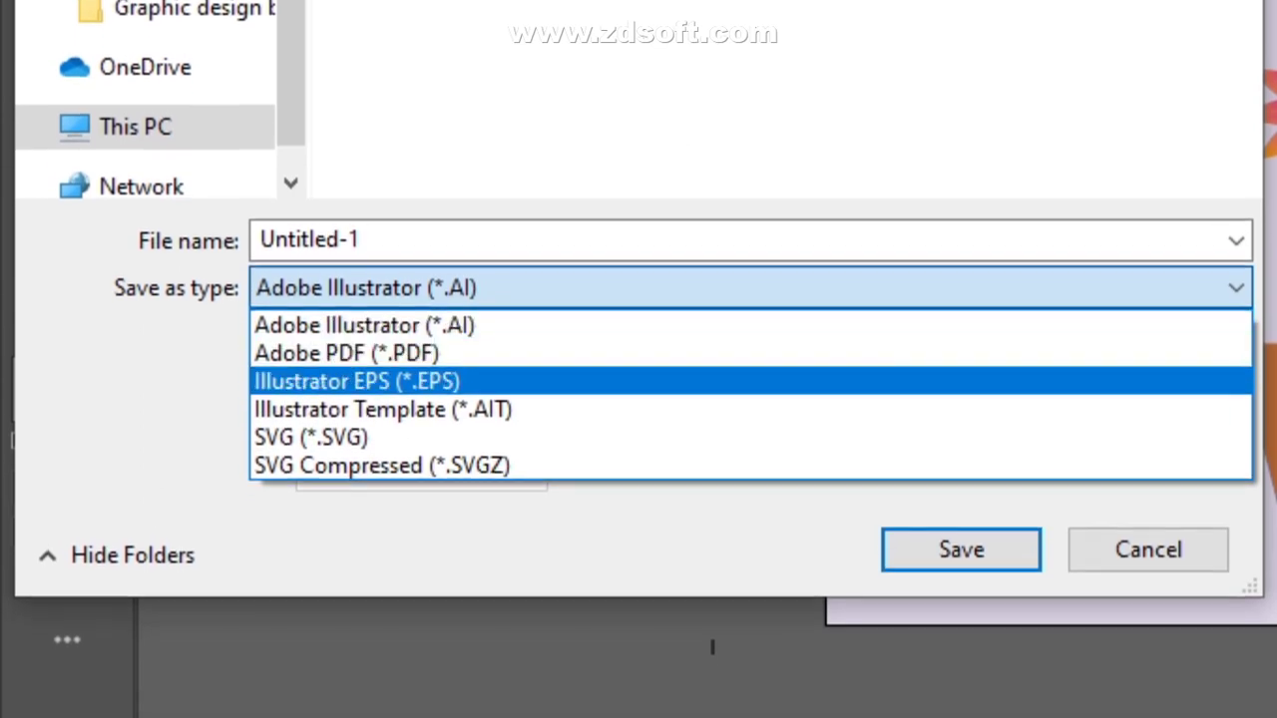
{"action": "key", "text": "Down"}
{"action": "key", "text": "Down"}
{"action": "key", "text": "Down"}
{"action": "key", "text": "Up"}
{"action": "key", "text": "Up"}
{"action": "key", "text": "Up"}
{"action": "key", "text": "Up"}
{"action": "key", "text": "Return"}
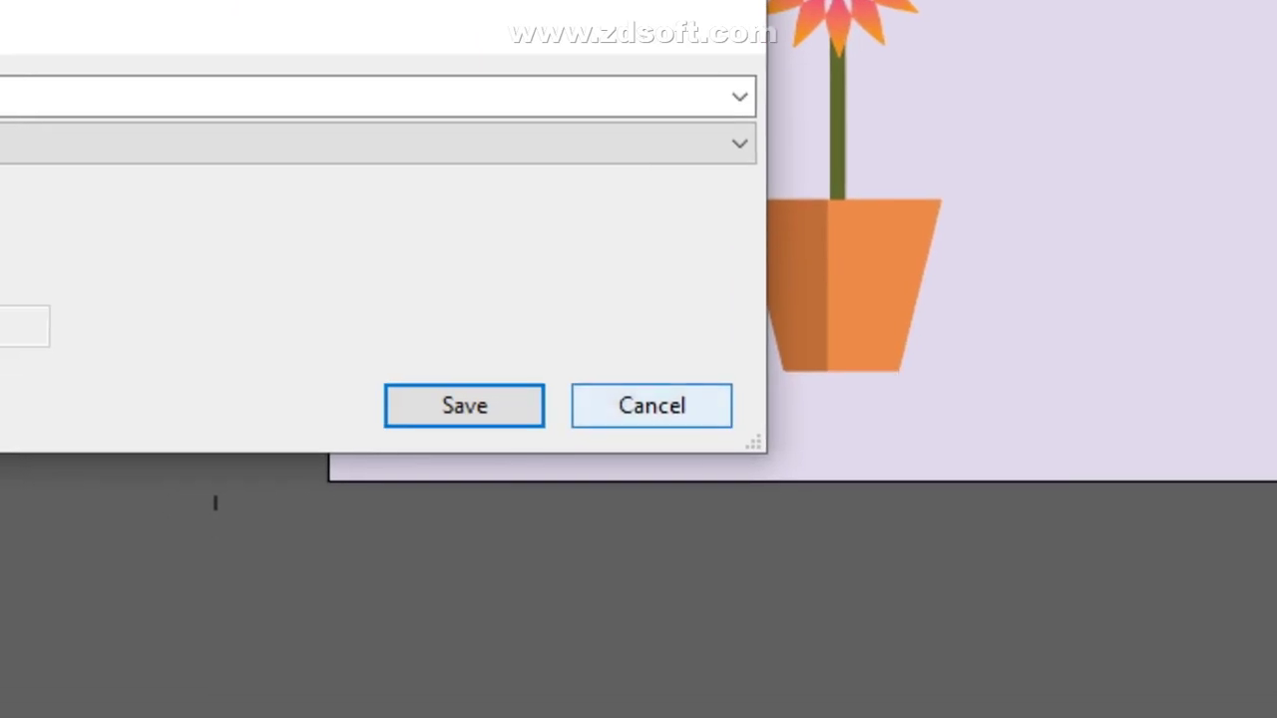
{"action": "left_click", "coordinate": [1147, 537]}
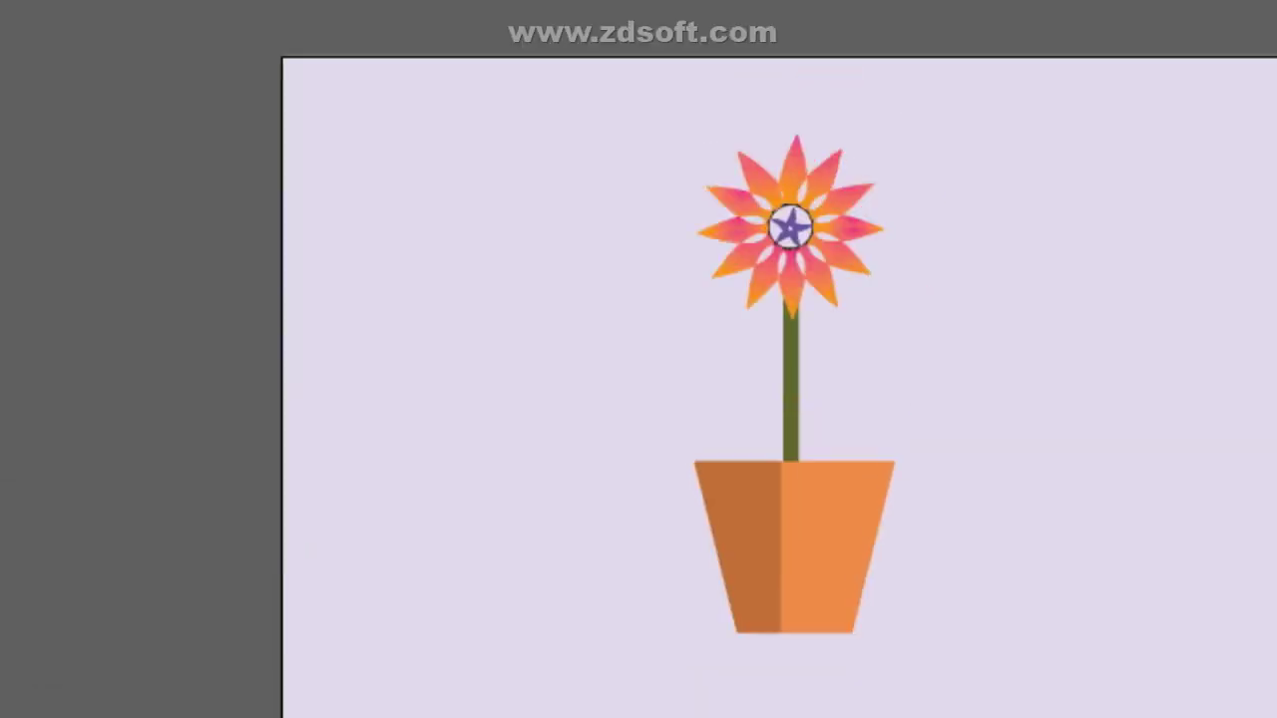
- Switch to File Explorer and open the exported Untitled-11111 image from the Desktop folder
{"action": "key", "text": "ctrl+a"}
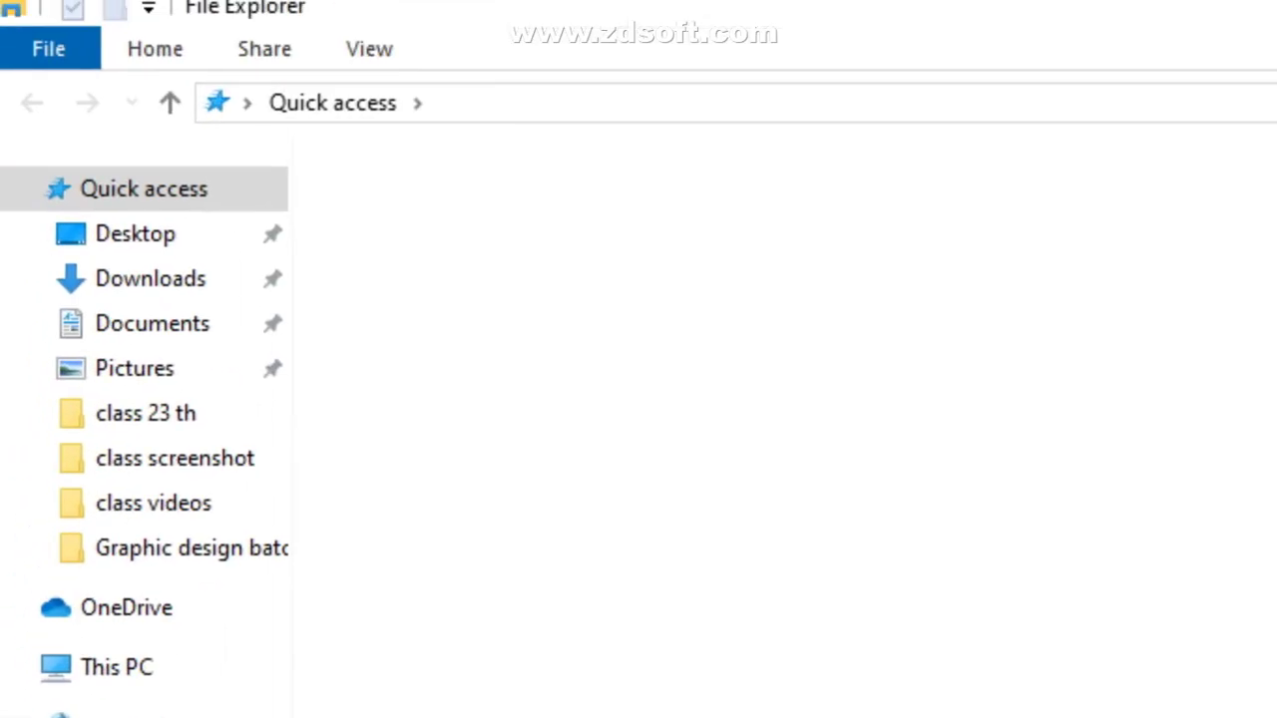
{"action": "left_click", "coordinate": [139, 250]}
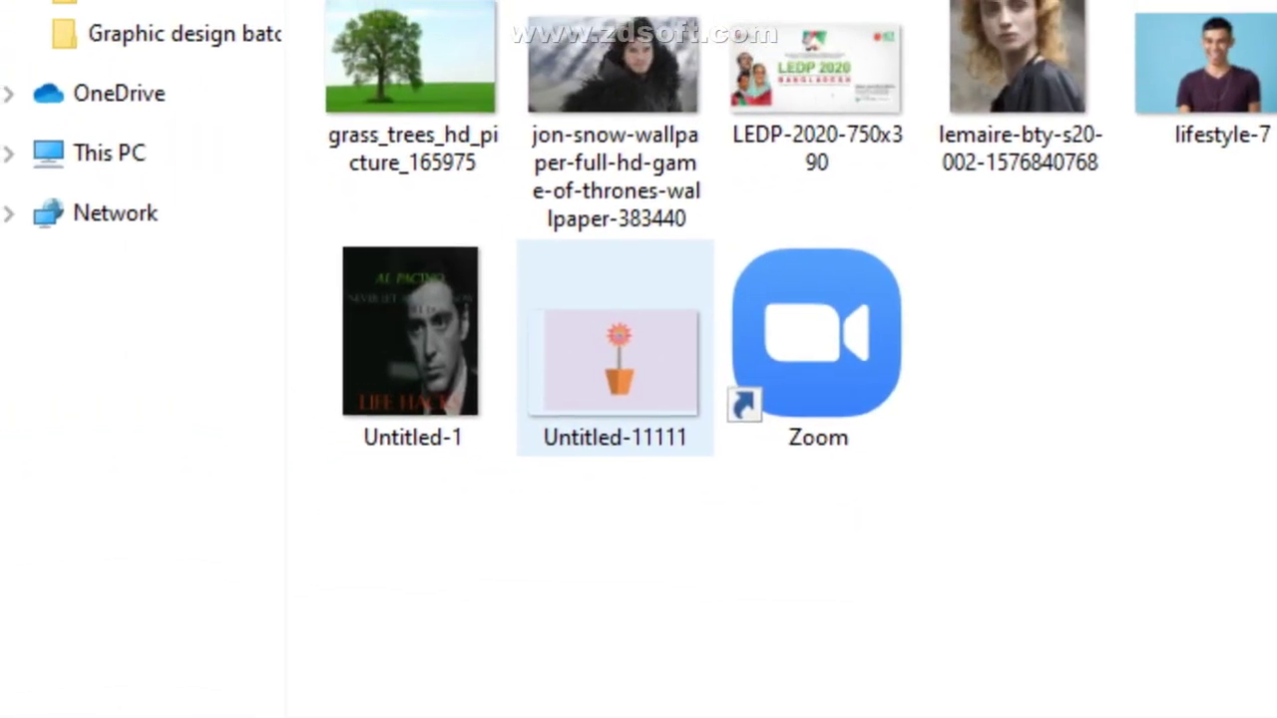
{"action": "left_click", "coordinate": [570, 329]}
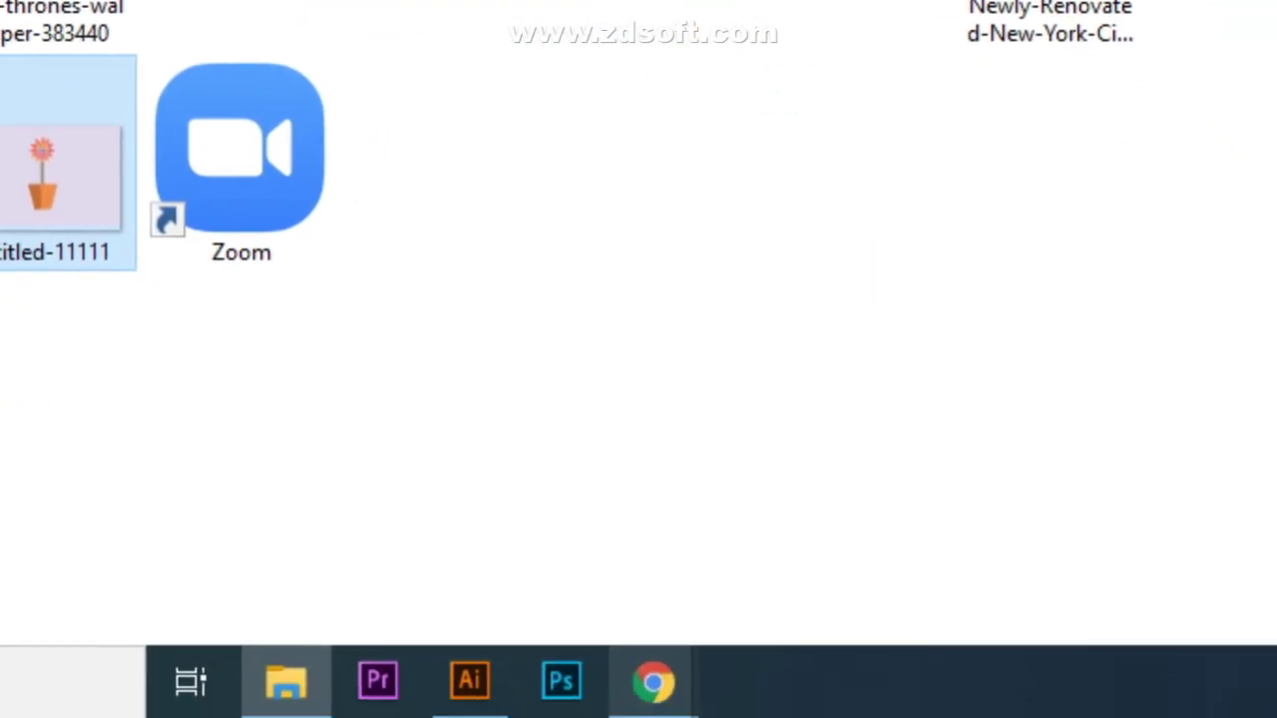
- Switch to the Google Meet window in Chrome and stop presenting the currently shared window
{"action": "mouse_move", "coordinate": [647, 680]}
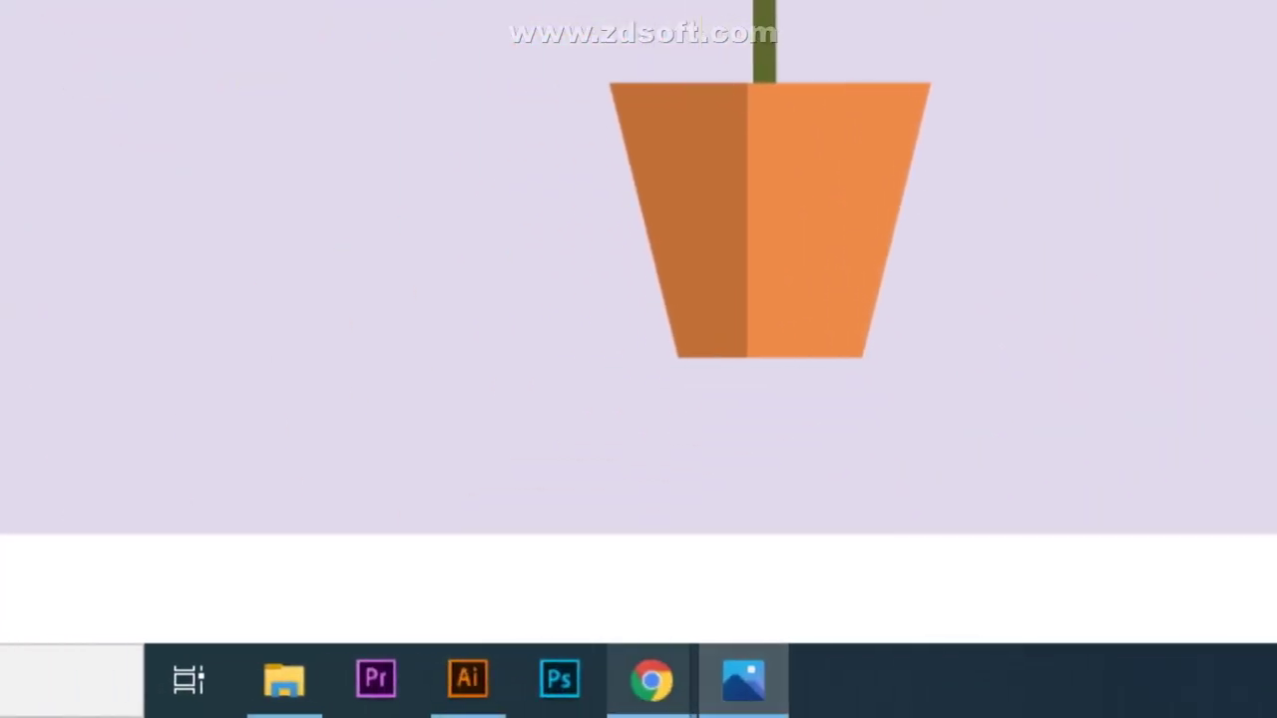
{"action": "left_click", "coordinate": [651, 680]}
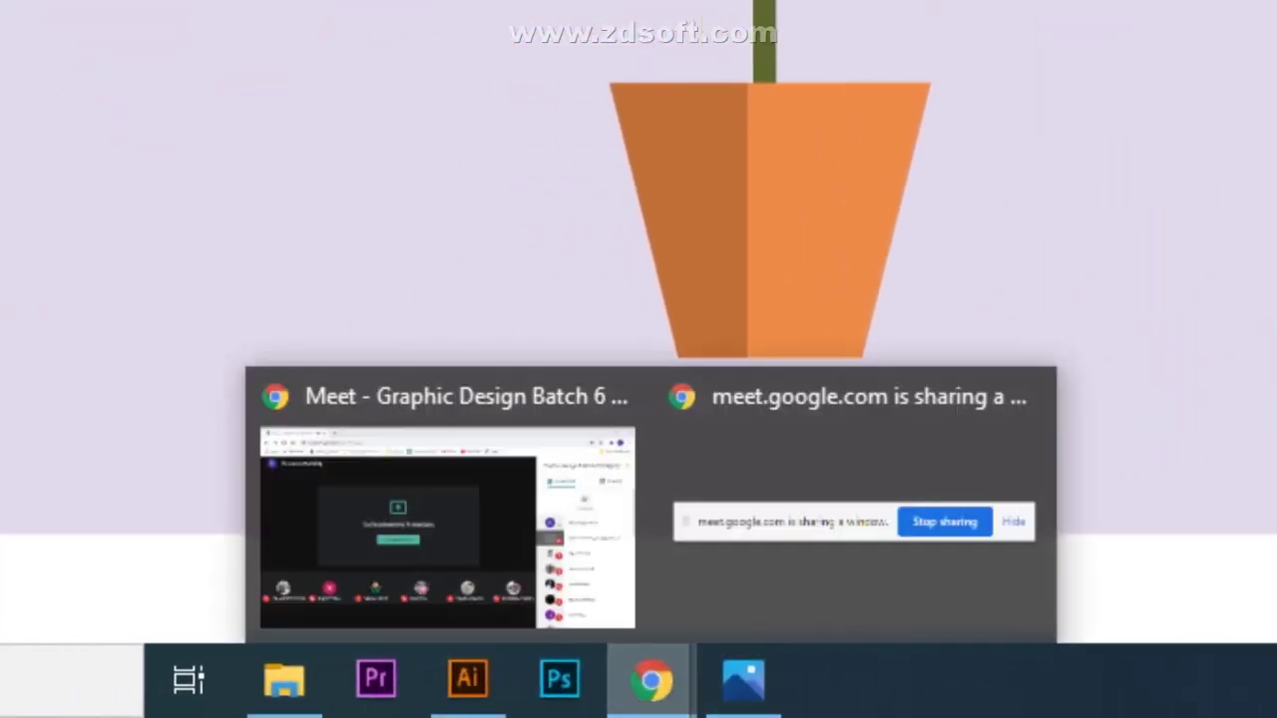
{"action": "left_click", "coordinate": [441, 527]}
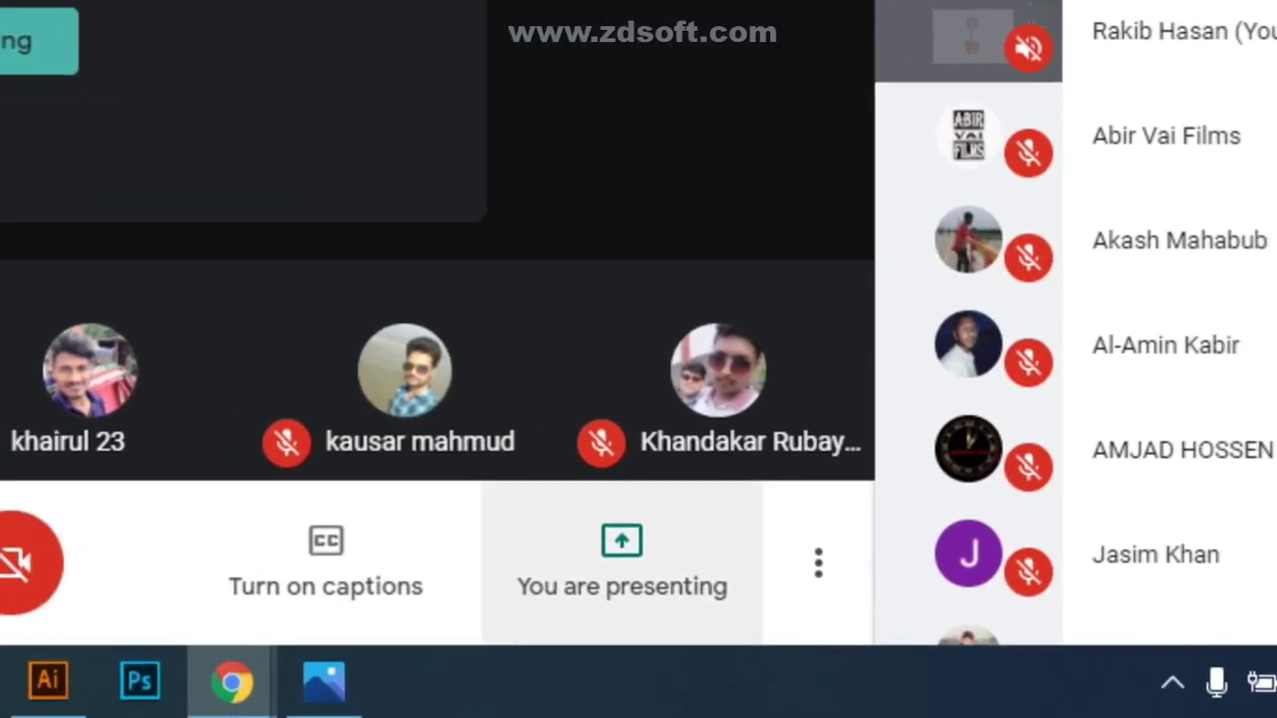
{"action": "left_click", "coordinate": [775, 635]}
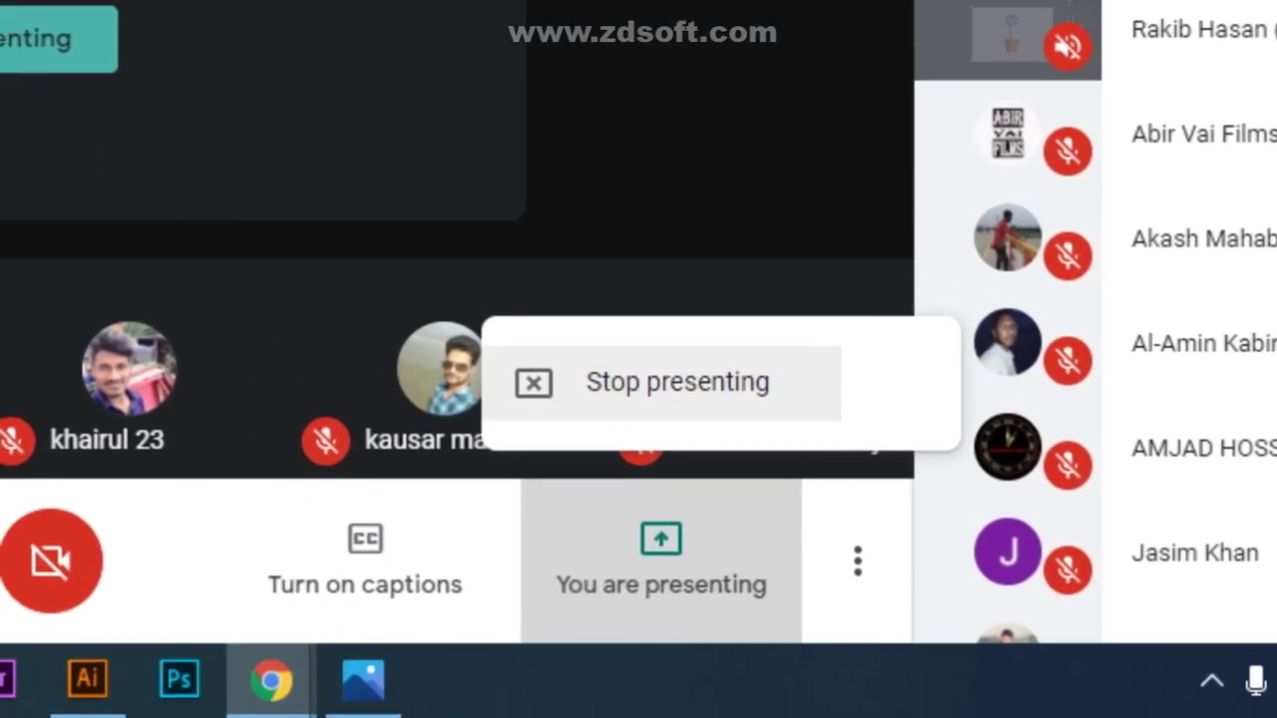
{"action": "left_click", "coordinate": [643, 421]}
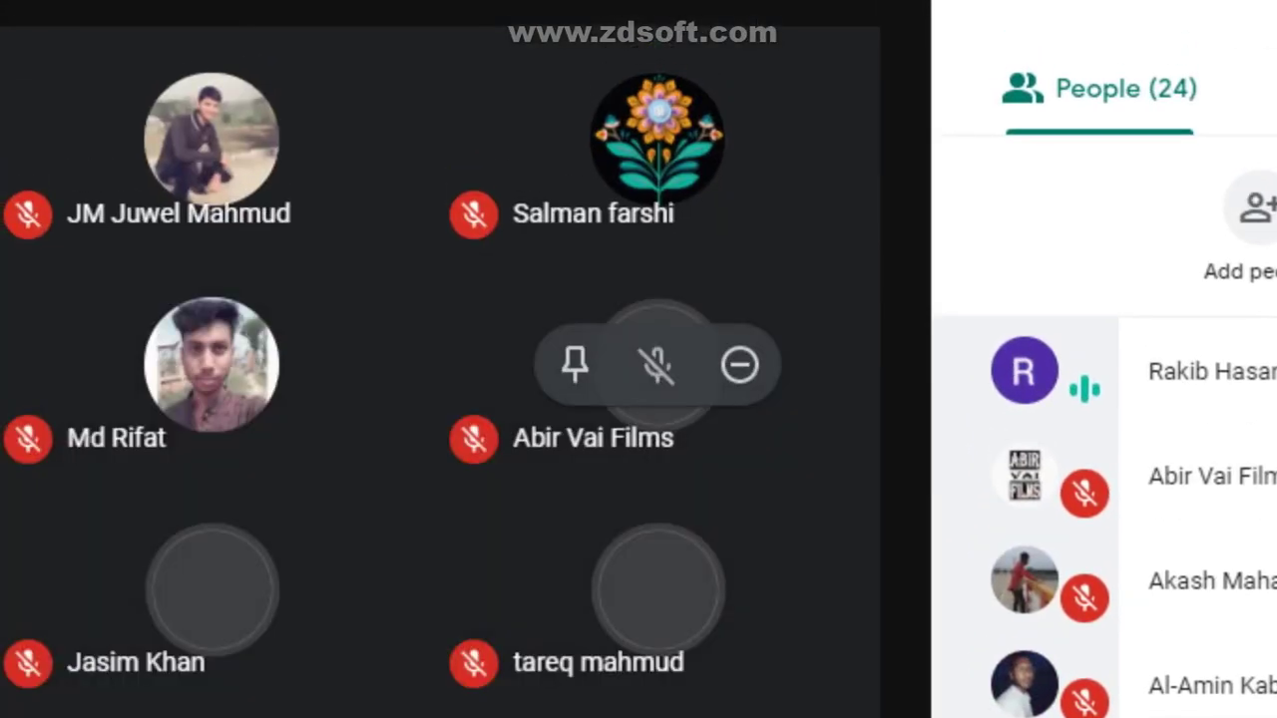
- Present the Photos window with the exported flower image in the meeting and hide the sharing notice
{"action": "left_click", "coordinate": [692, 684]}
{"action": "left_click", "coordinate": [632, 433]}
{"action": "left_click", "coordinate": [633, 369]}
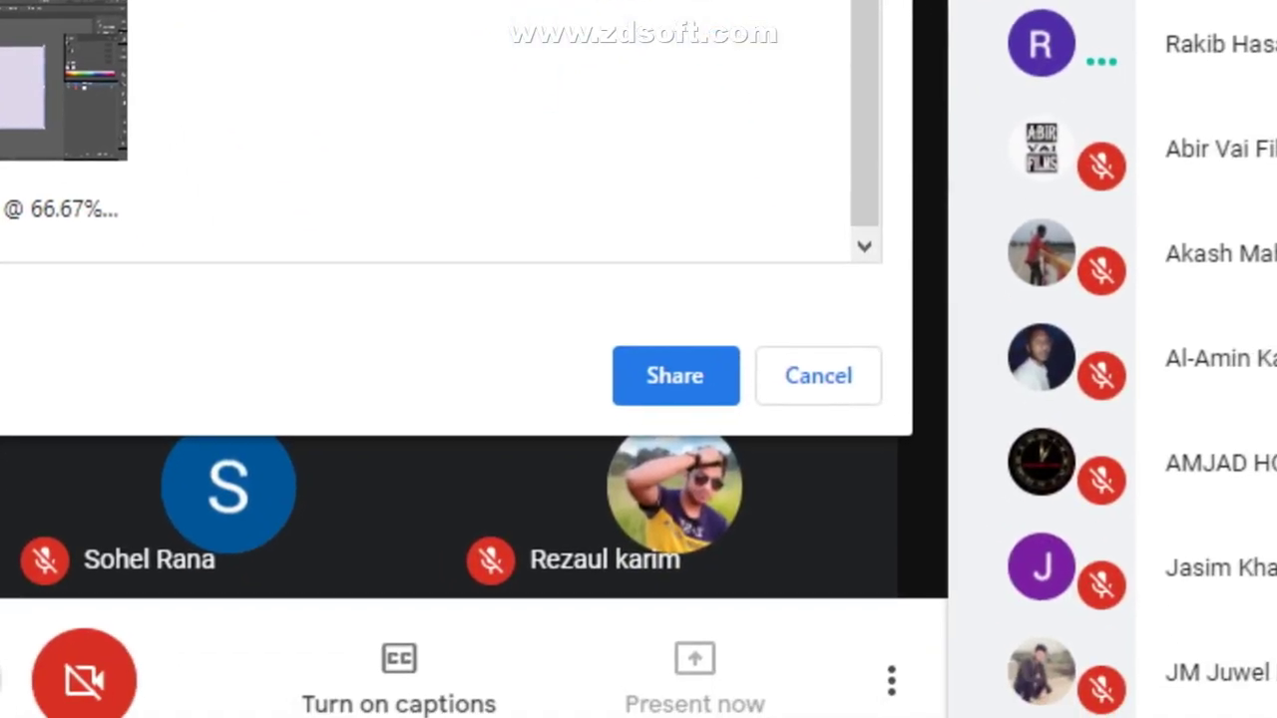
{"action": "left_click", "coordinate": [659, 365]}
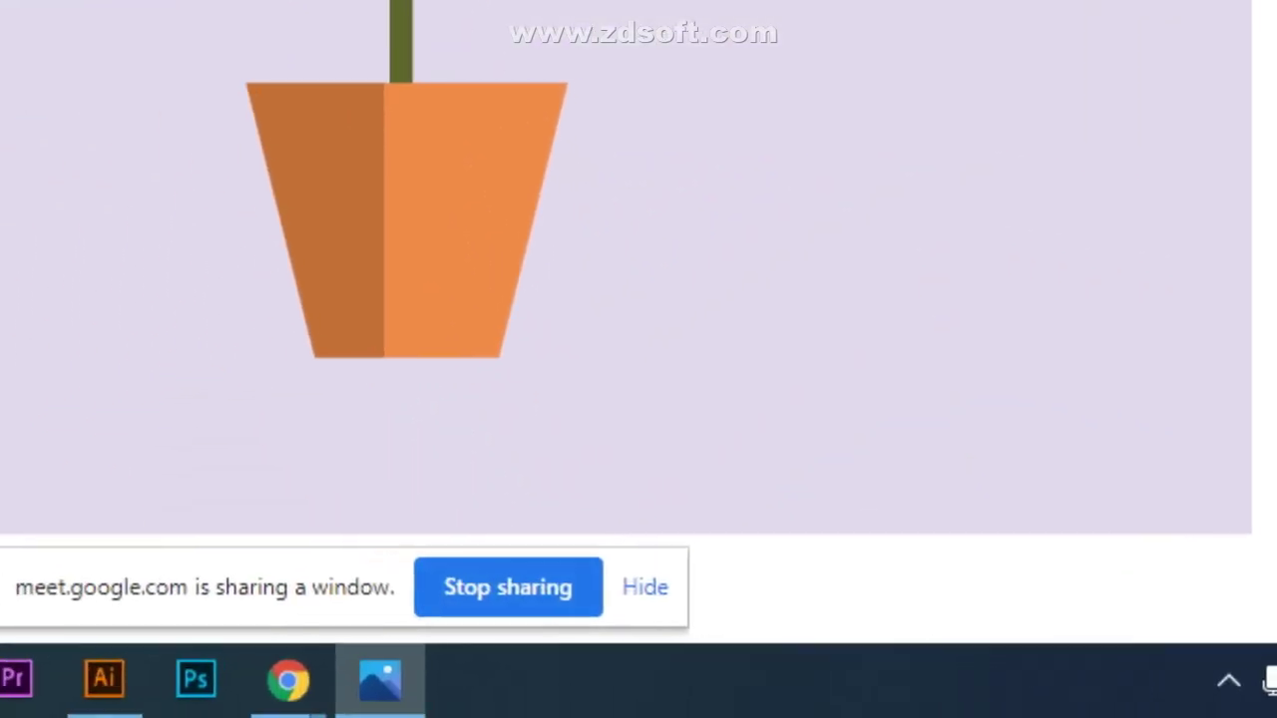
{"action": "left_click", "coordinate": [644, 586]}
- Return to the Google Meet call and end the presentation of the Photos window
{"action": "mouse_move", "coordinate": [287, 680]}
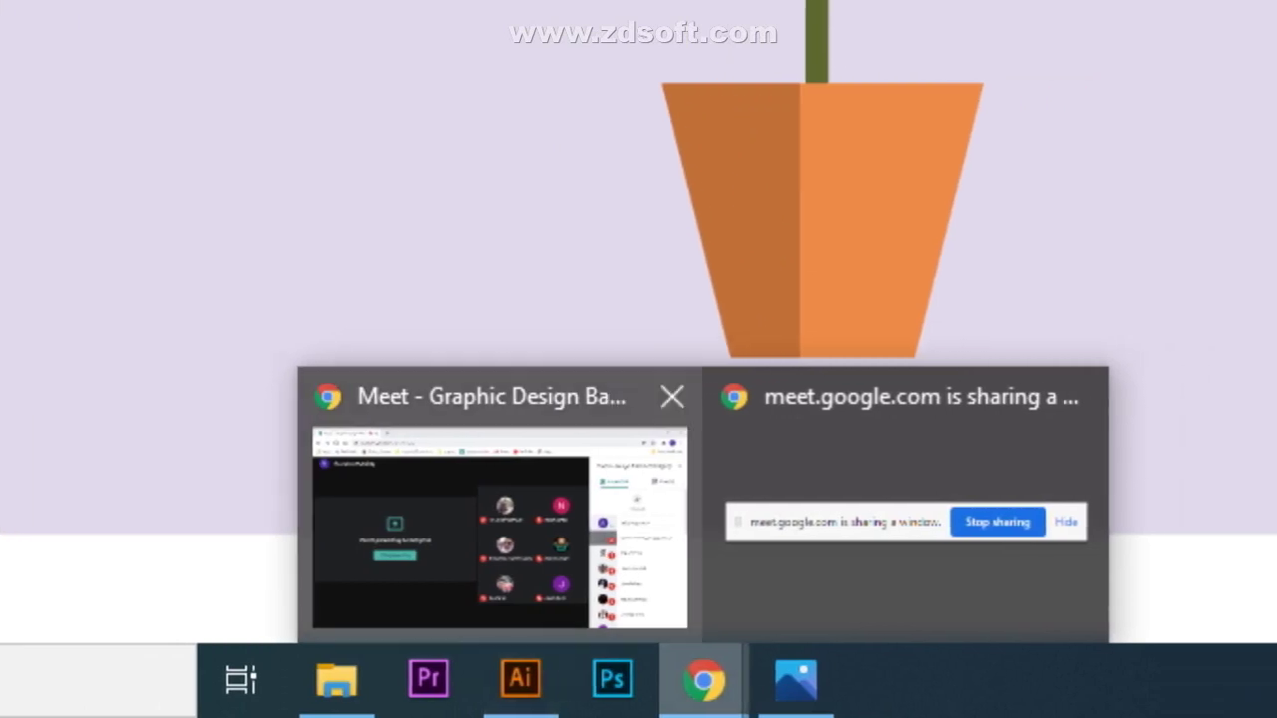
{"action": "left_click", "coordinate": [419, 529]}
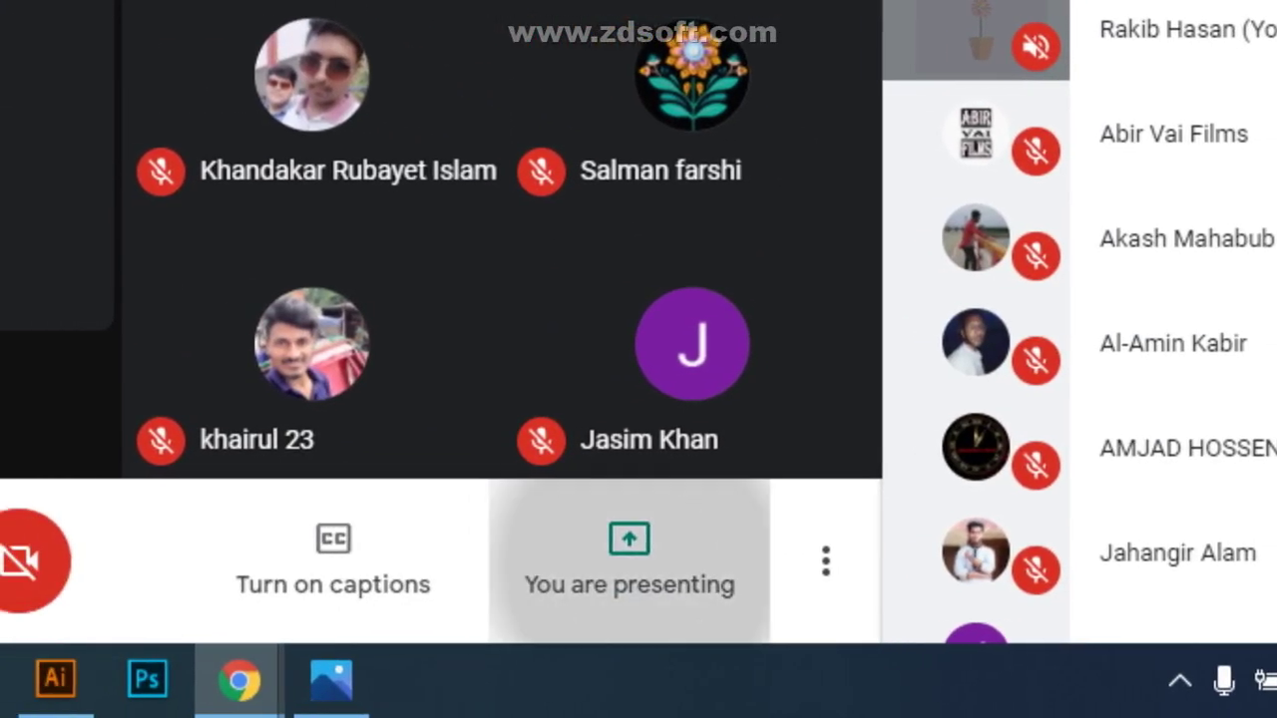
{"action": "left_click", "coordinate": [629, 559]}
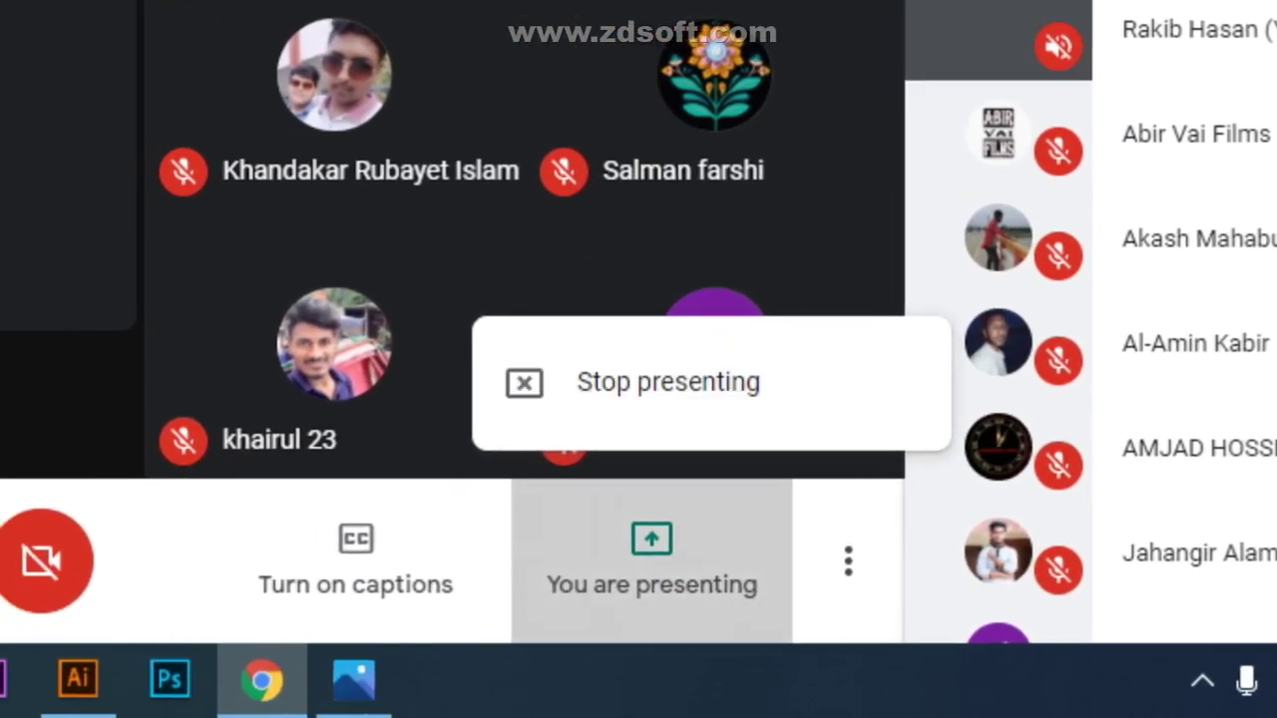
{"action": "left_click", "coordinate": [654, 383]}
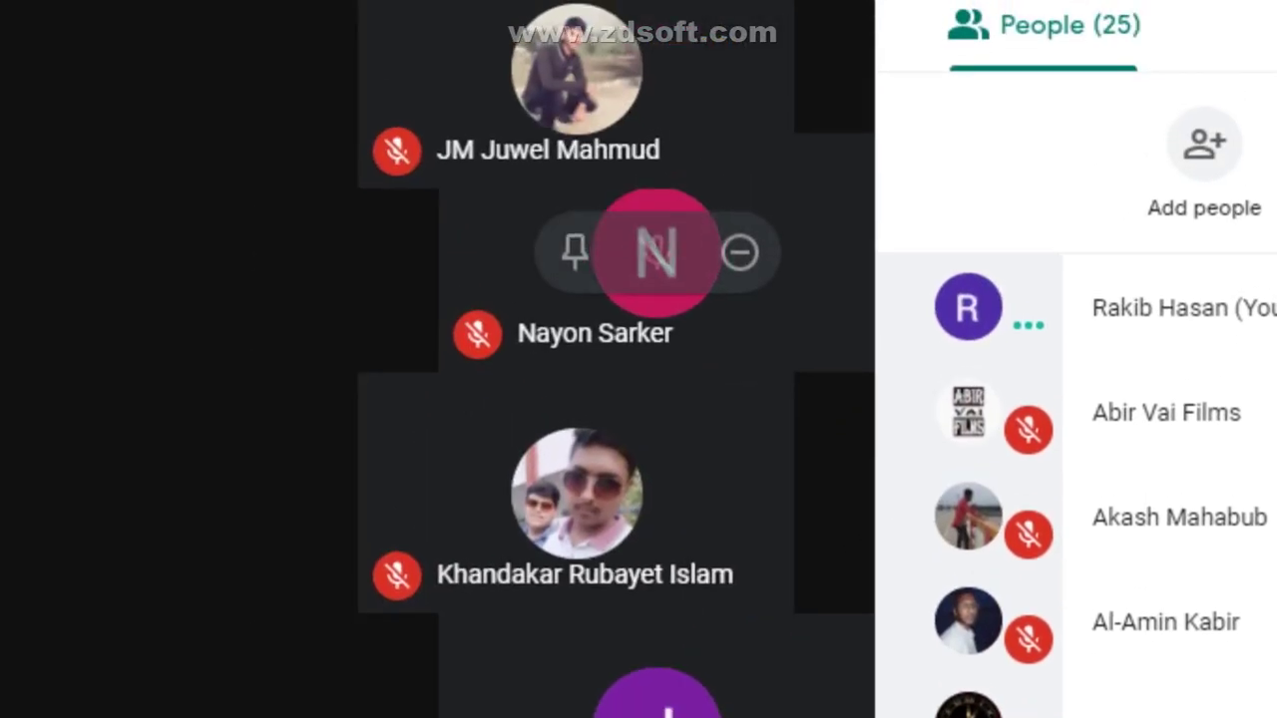
- Share the Illustrator window with Untitled-1.ai as the new presentation in the meeting
{"action": "left_click", "coordinate": [675, 671]}
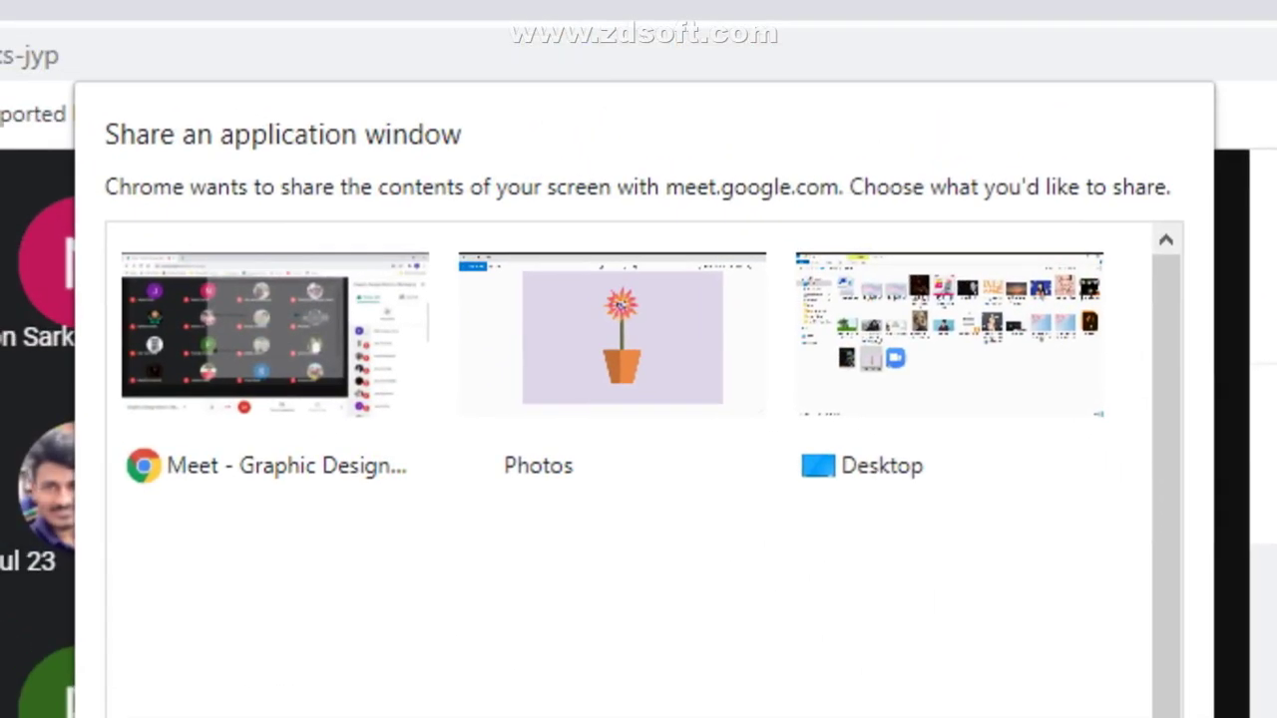
{"action": "left_click", "coordinate": [644, 312]}
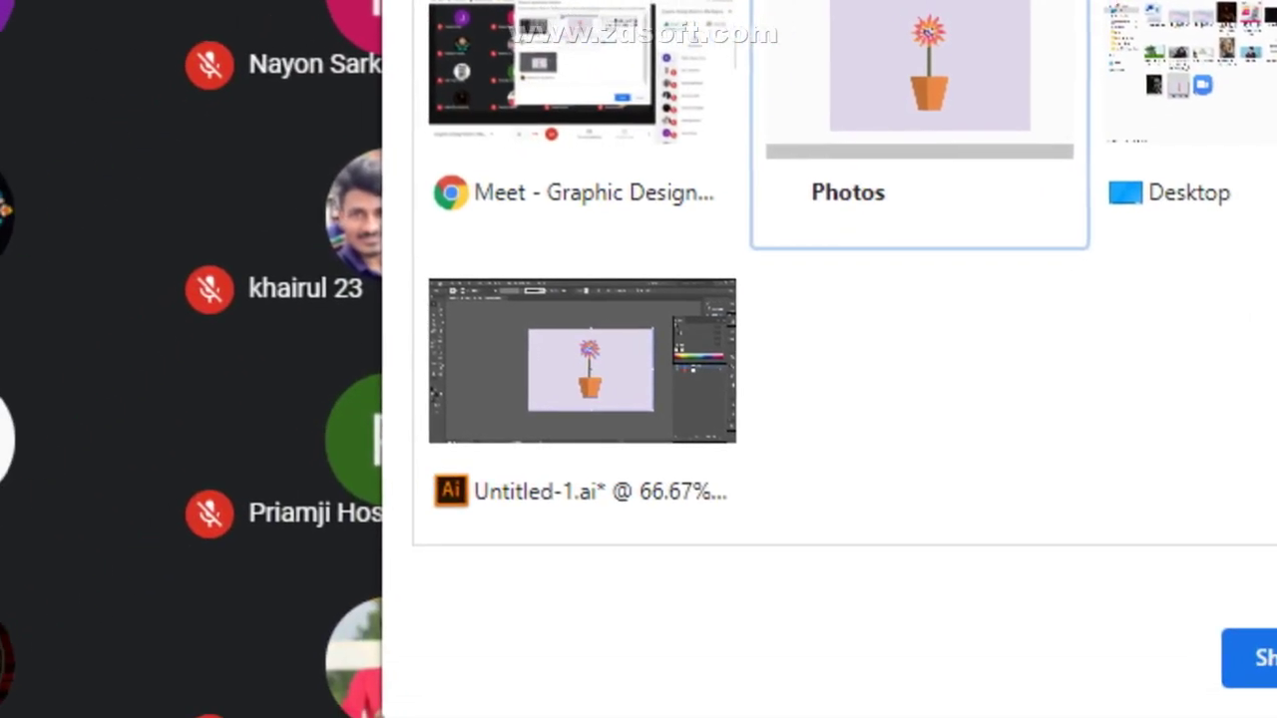
{"action": "left_click", "coordinate": [309, 643]}
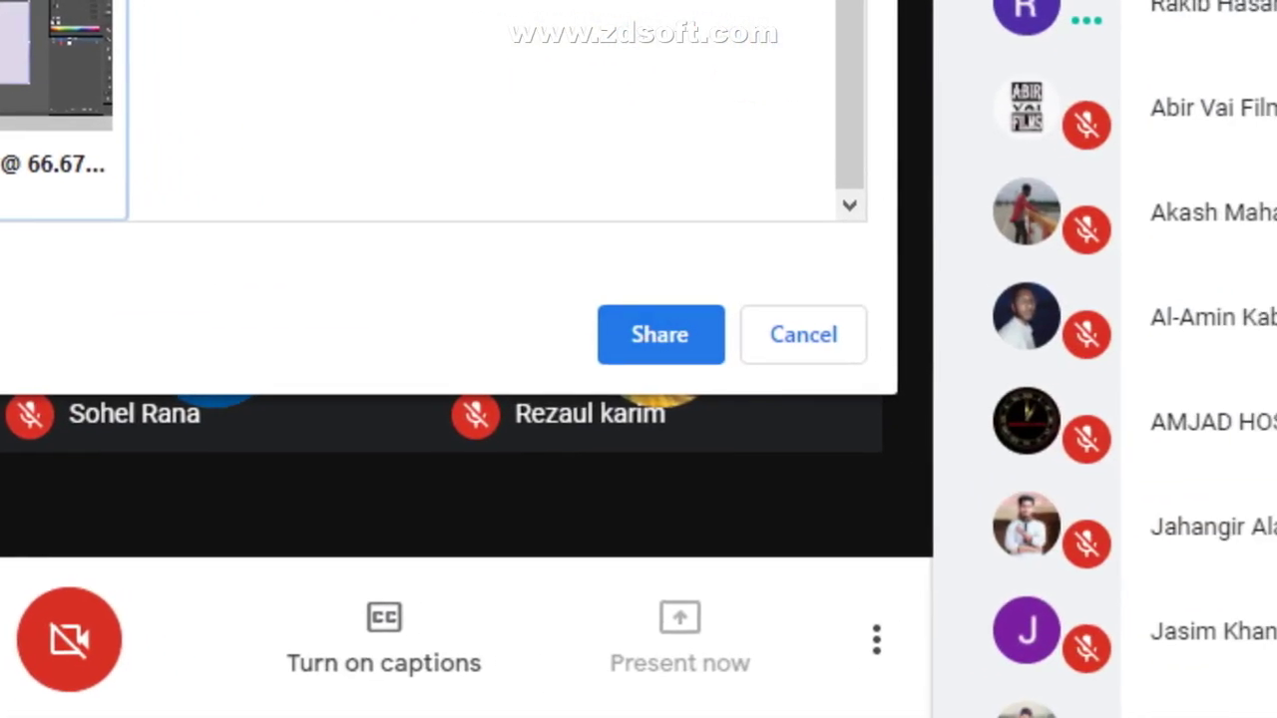
{"action": "left_click", "coordinate": [660, 334]}
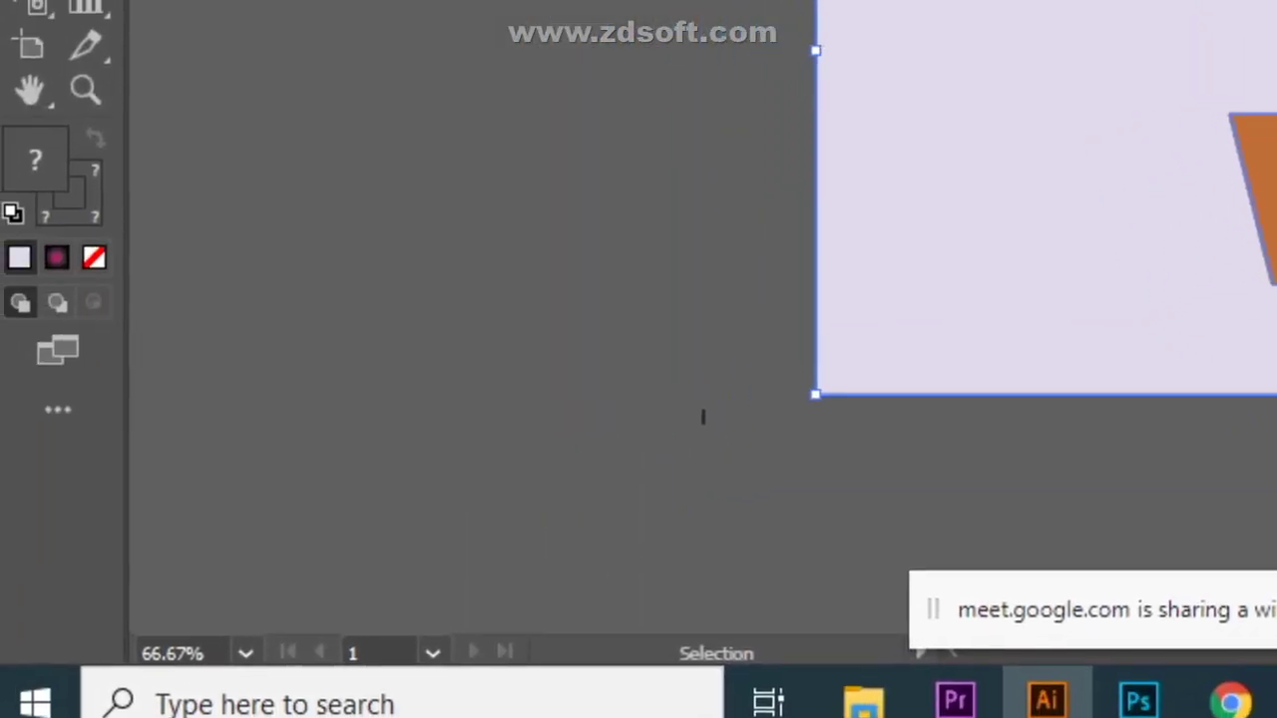
- Deselect all the artwork and collapse the open Color and Layers panels
{"action": "left_click_drag", "start_coordinate": [625, 315], "coordinate": [782, 472]}
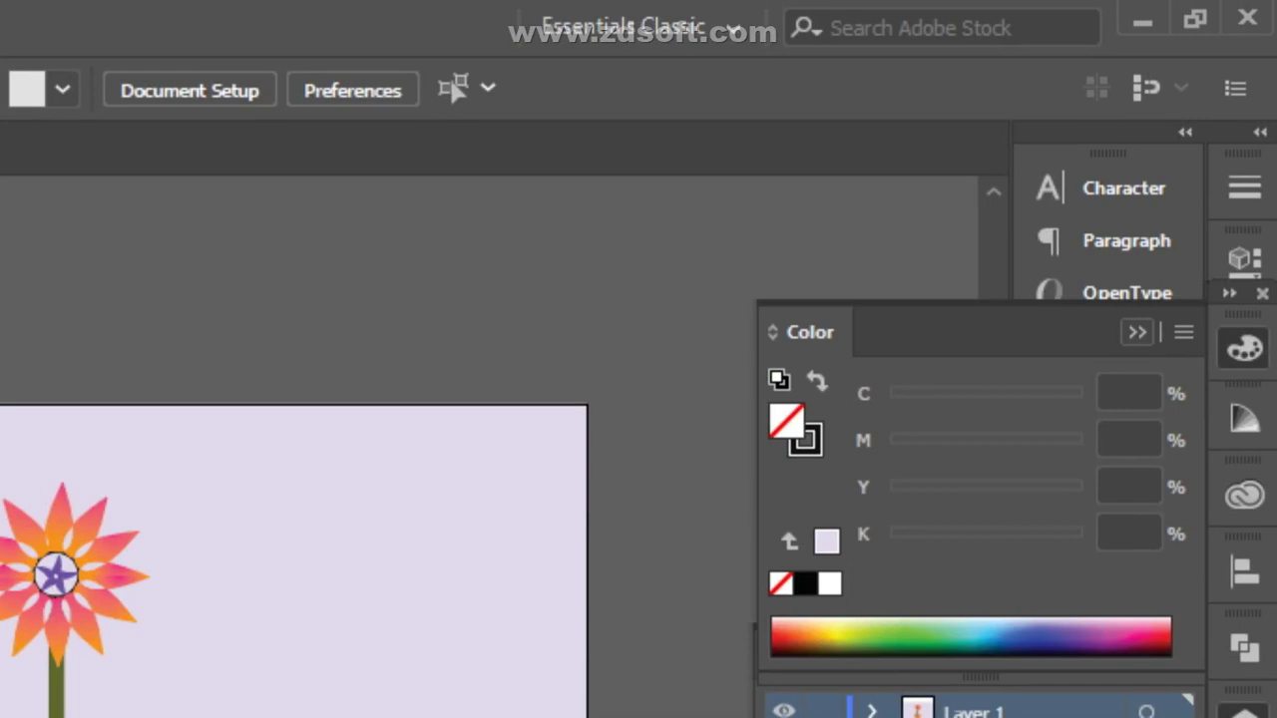
{"action": "left_click", "coordinate": [1136, 332]}
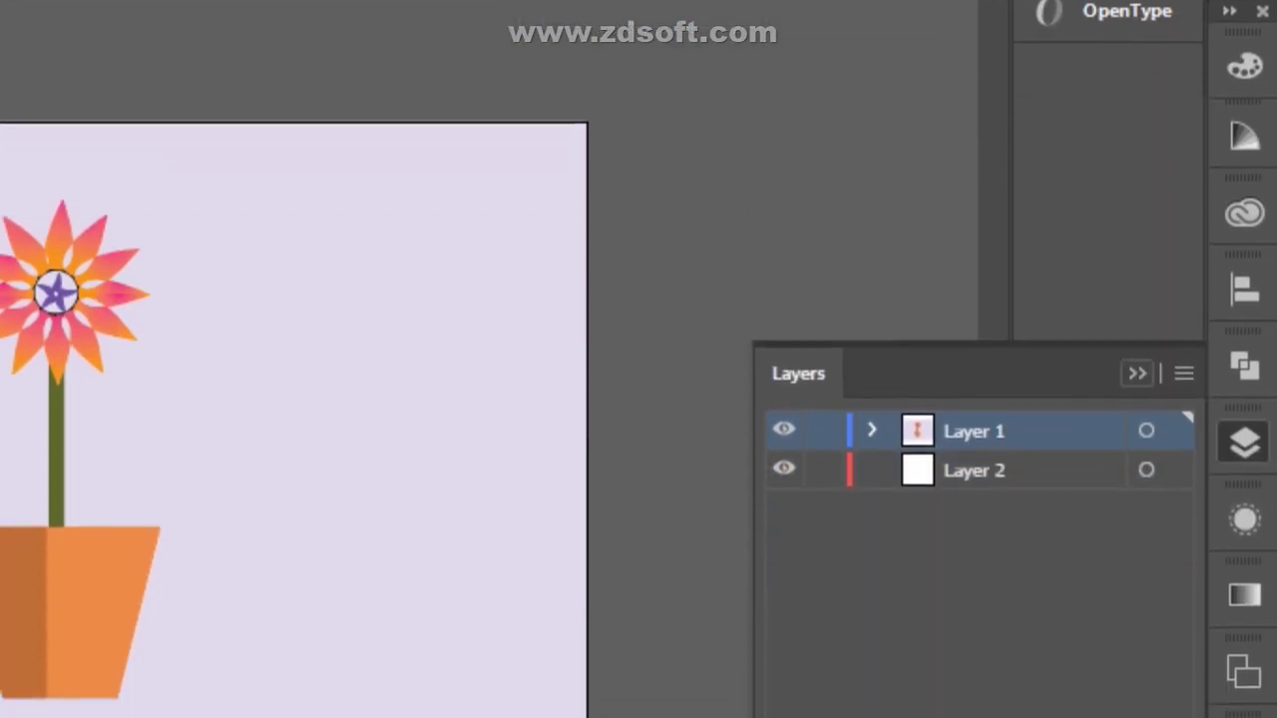
{"action": "left_click", "coordinate": [1136, 655]}
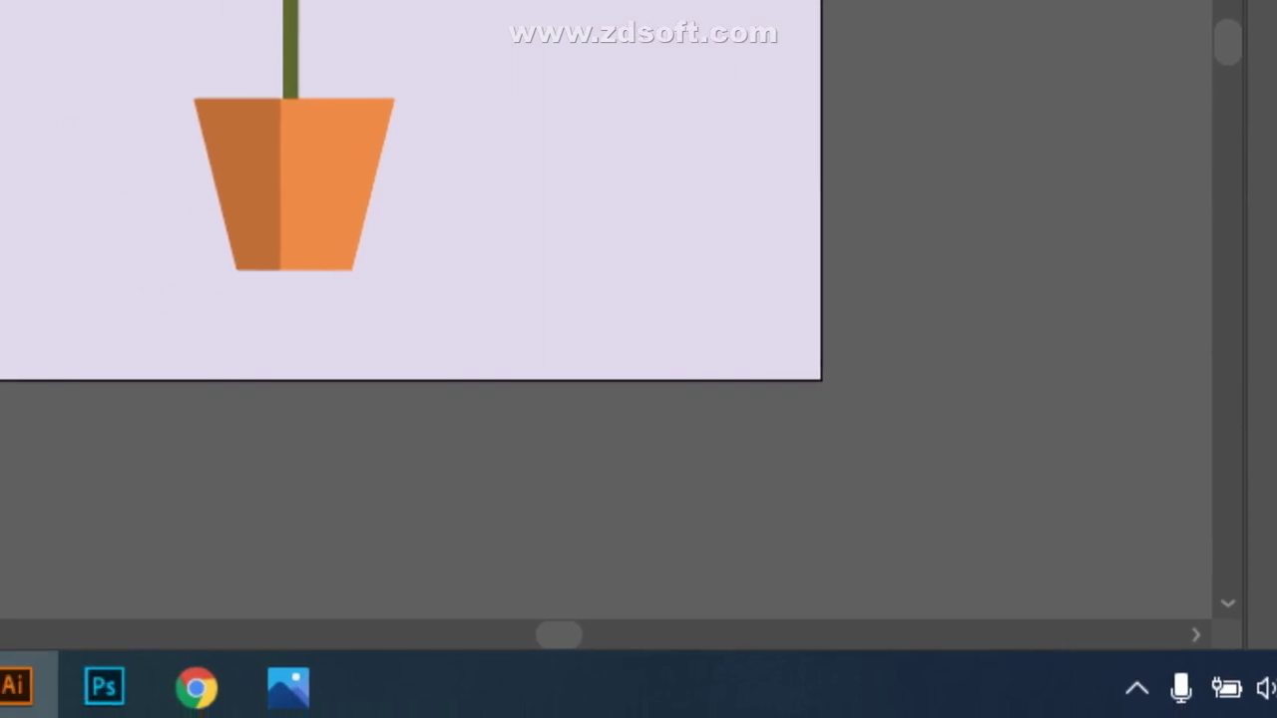
- Examine the finished potted flower and the artboard edges, both up close and as a whole composition
{"action": "left_click_drag", "start_coordinate": [563, 634], "coordinate": [571, 635]}
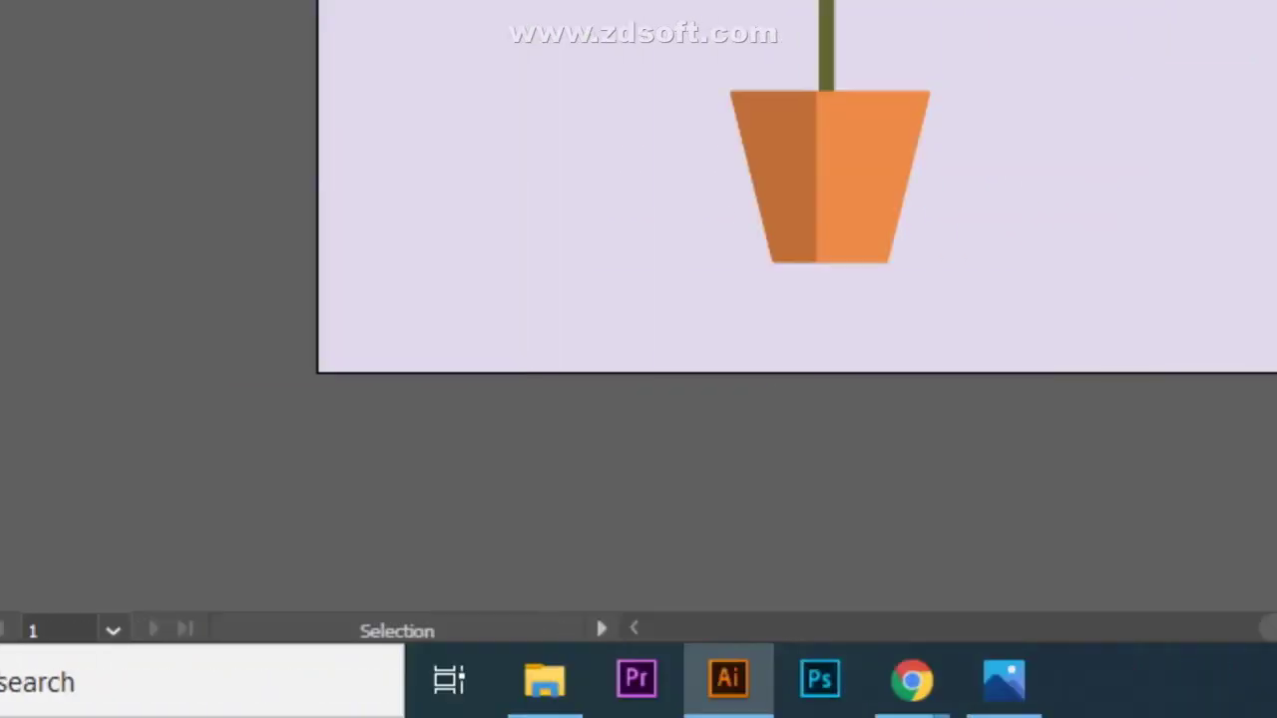
{"action": "key", "text": "ctrl+plus"}
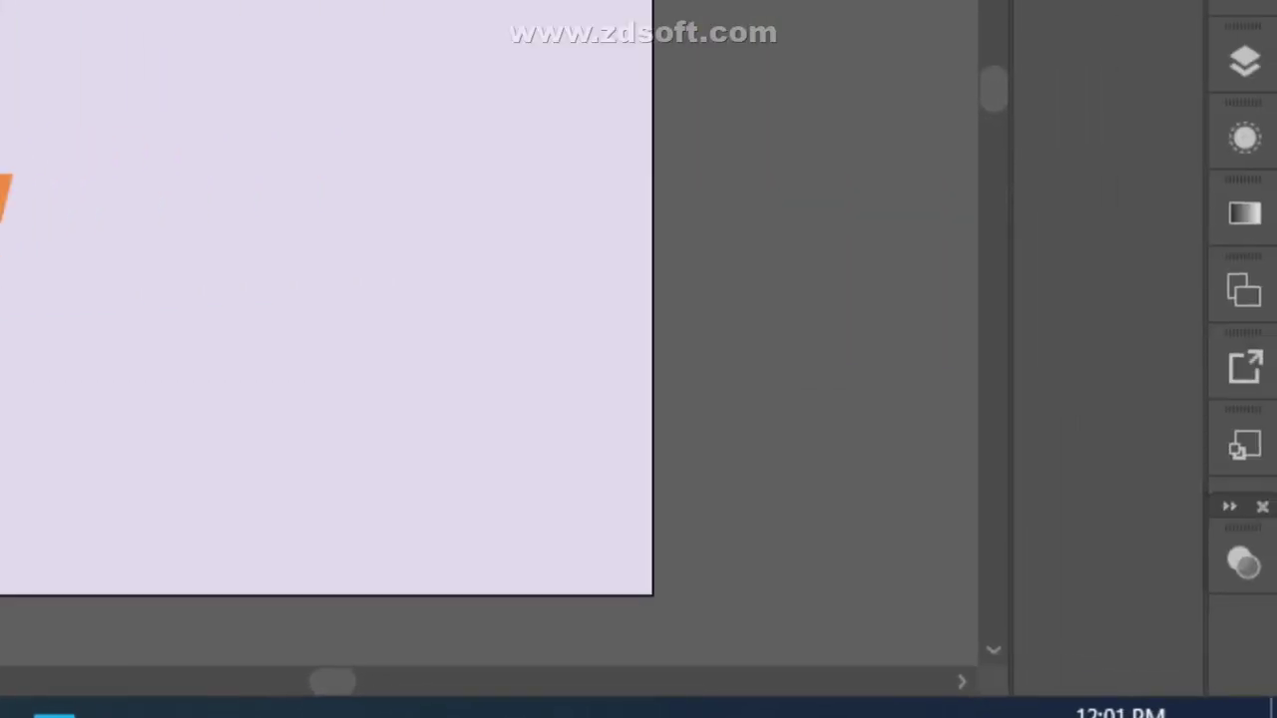
{"action": "key", "text": "ctrl+plus"}
{"action": "scroll", "coordinate": [489, 333], "scroll_direction": "down", "scroll_amount": 3}
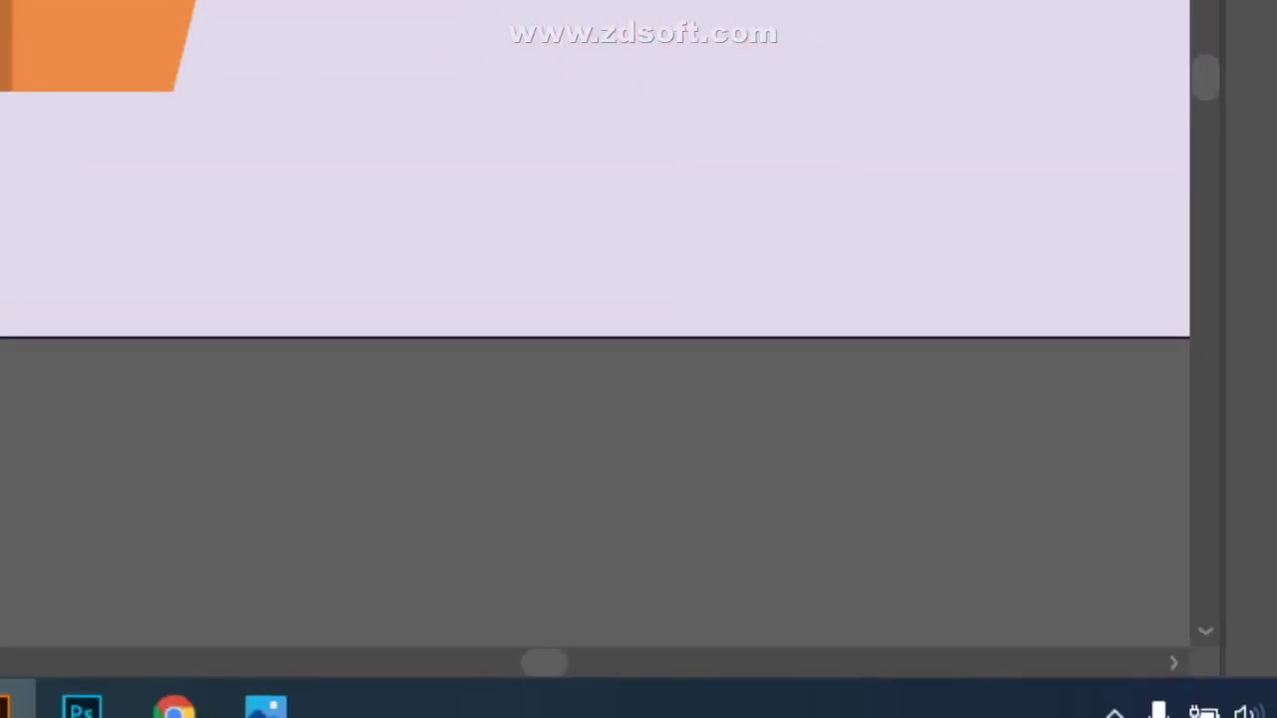
{"action": "scroll", "coordinate": [594, 323], "scroll_direction": "up", "scroll_amount": 8}
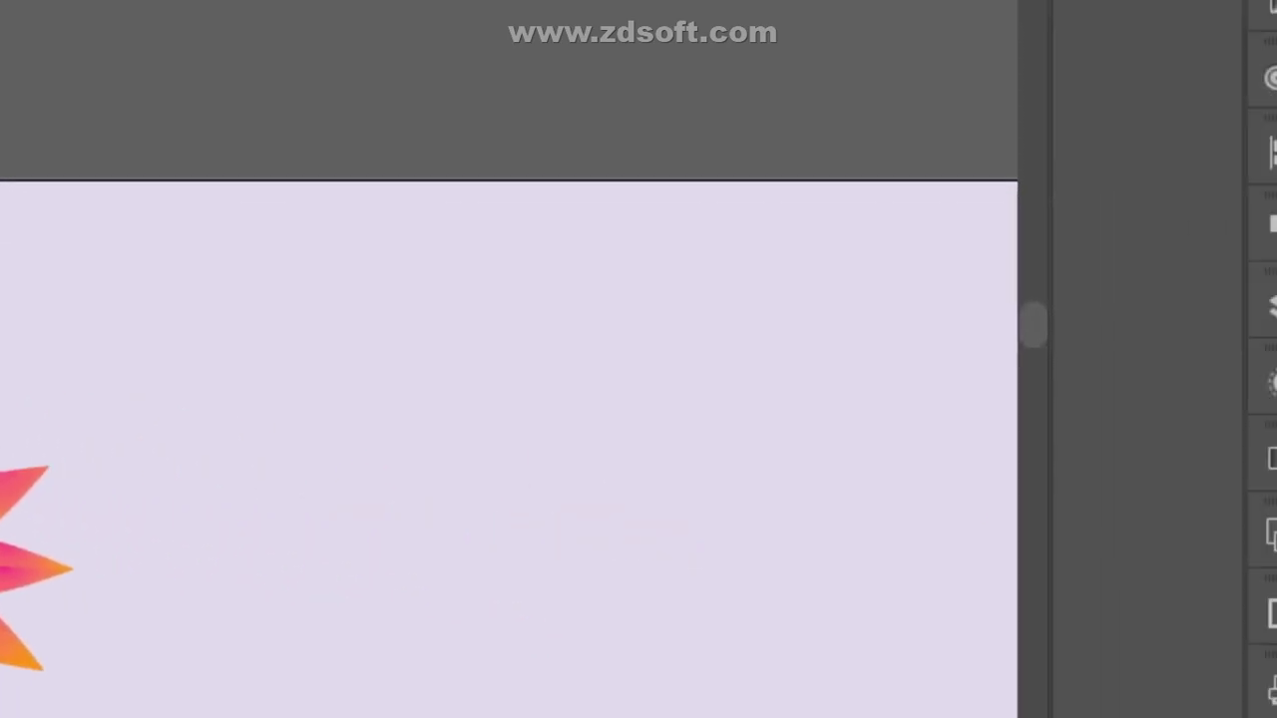
{"action": "key", "text": "ctrl+plus"}
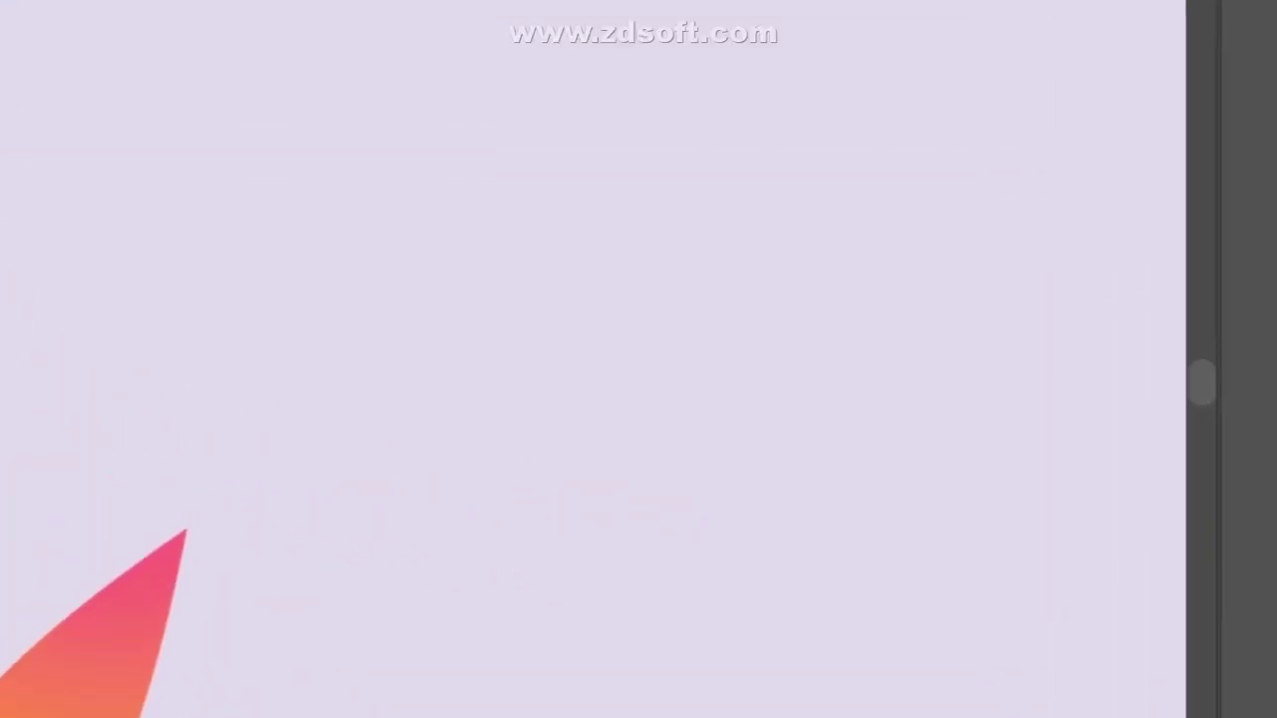
{"action": "scroll", "coordinate": [598, 359], "scroll_direction": "up", "scroll_amount": 3}
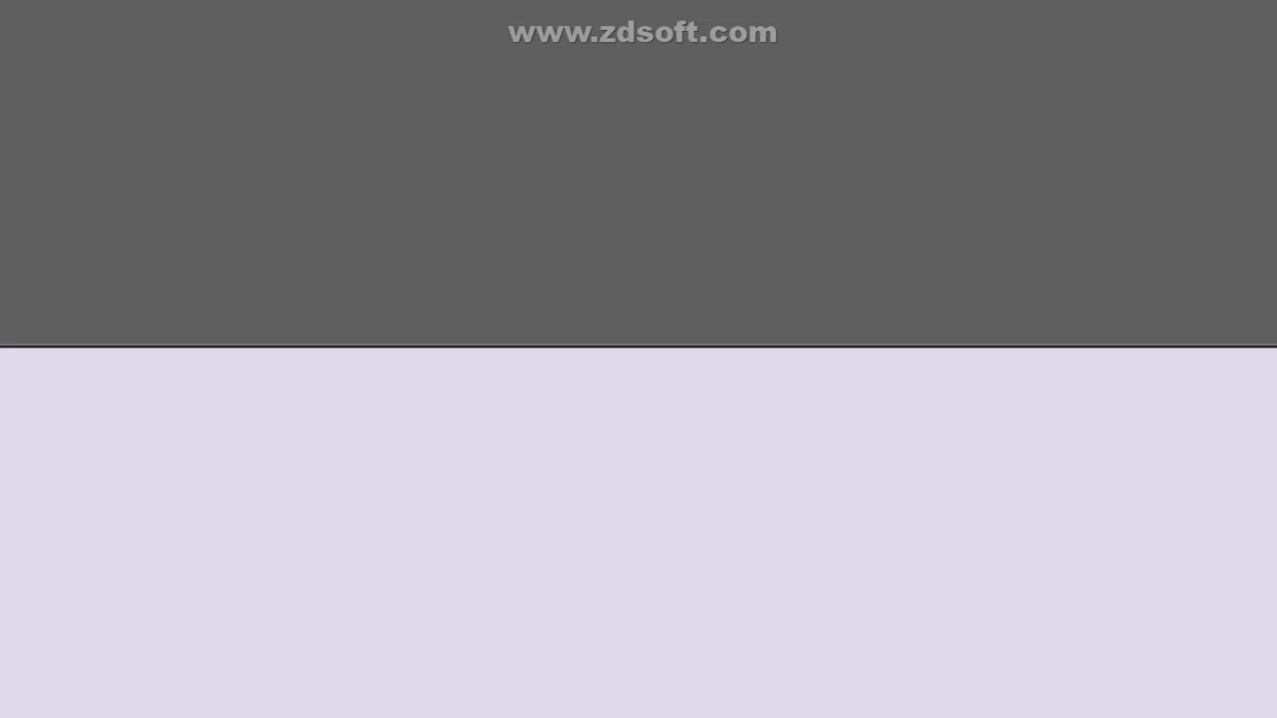
{"action": "scroll", "coordinate": [638, 459], "scroll_direction": "down", "scroll_amount": 3}
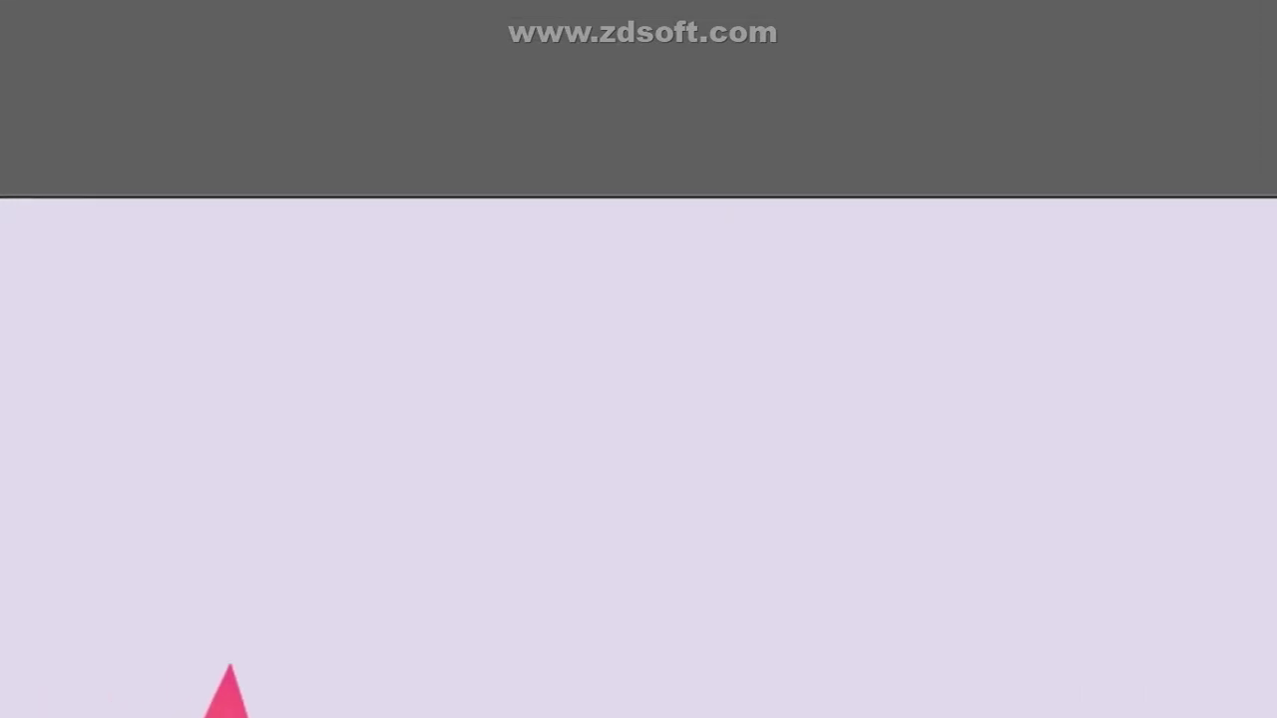
{"action": "scroll", "coordinate": [437, 306], "scroll_direction": "down", "scroll_amount": 6}
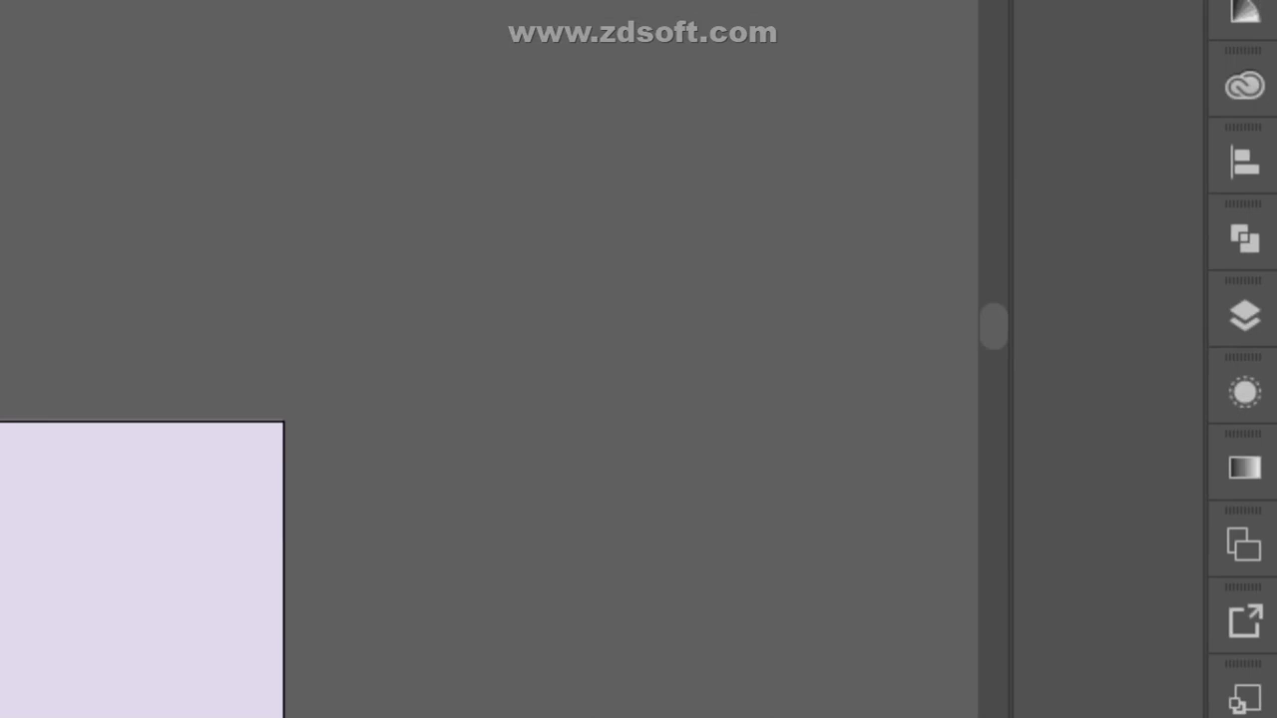
{"action": "scroll", "coordinate": [488, 399], "scroll_direction": "down", "scroll_amount": 3}
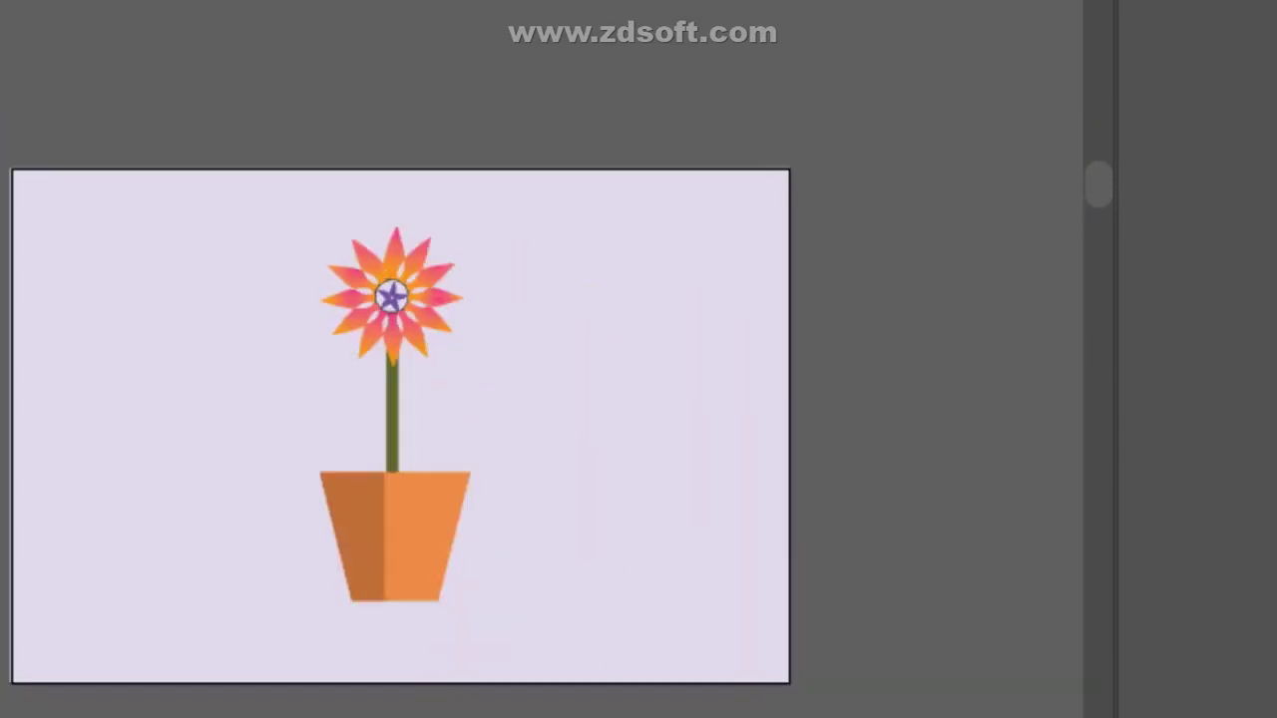
{"action": "scroll", "coordinate": [399, 426], "scroll_direction": "right", "scroll_amount": 2}
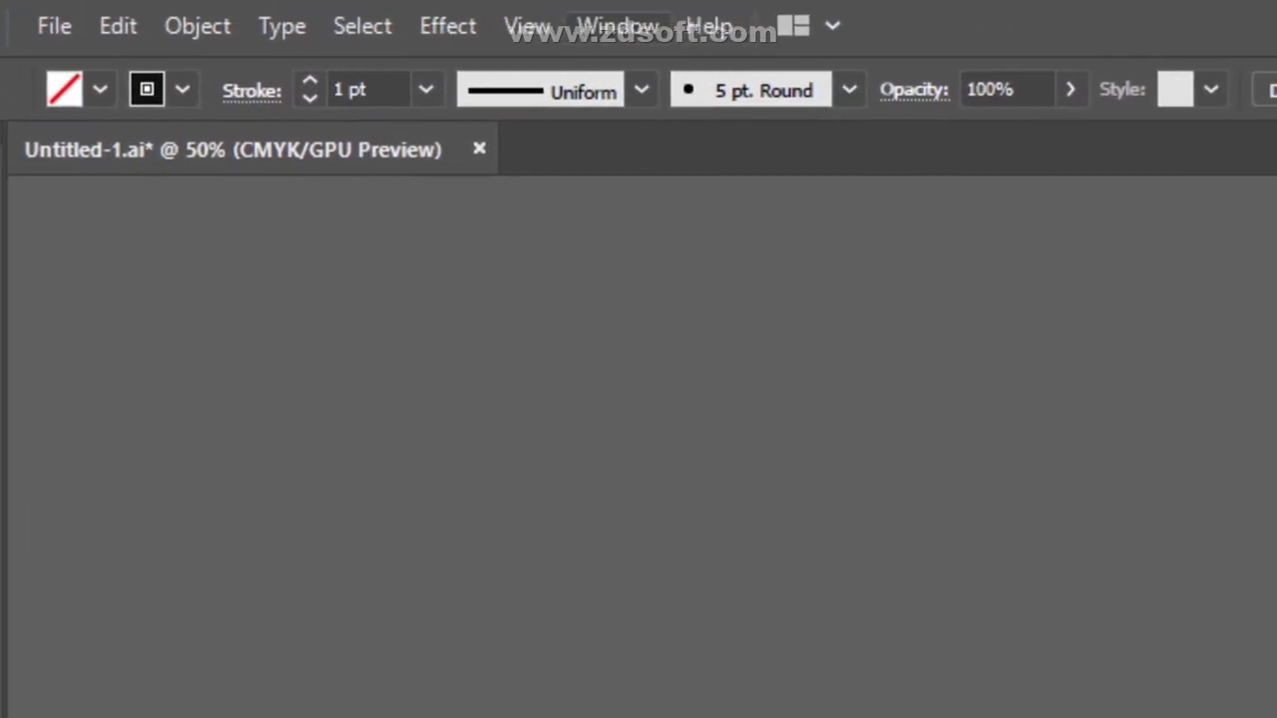
{"action": "left_click", "coordinate": [440, 26]}
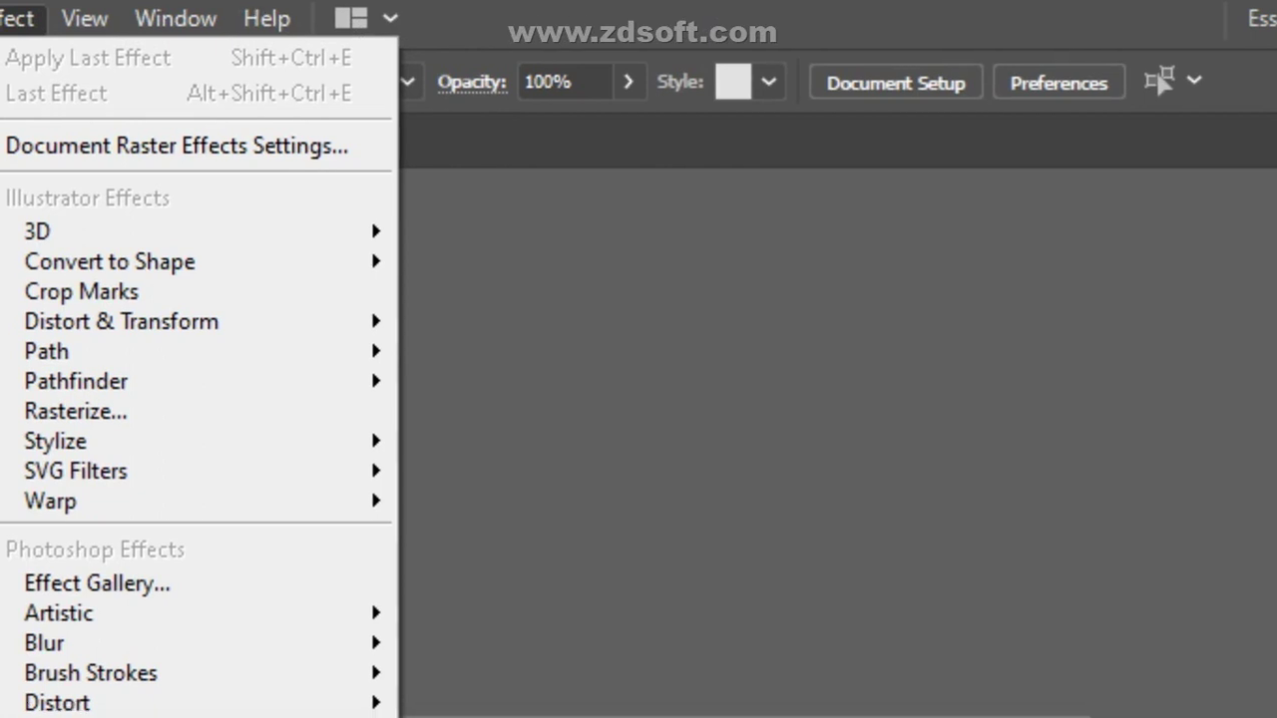
{"action": "key", "text": "Escape"}
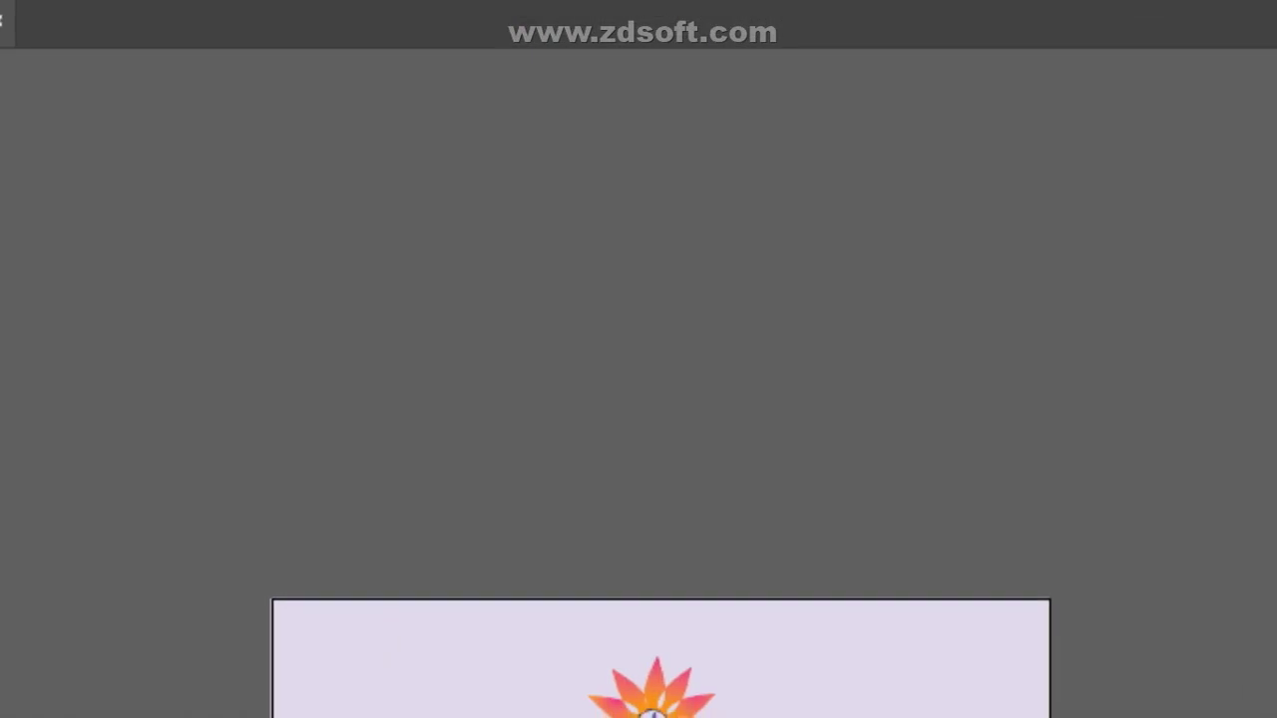